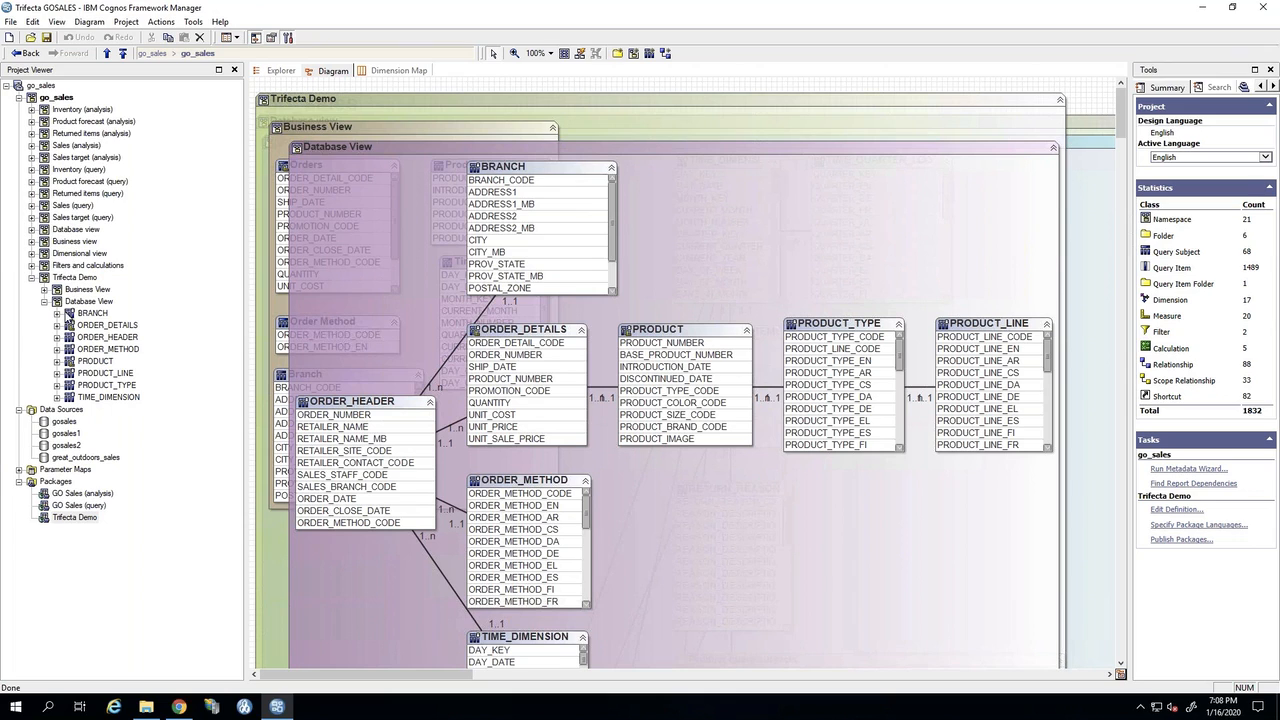
Collapse the Database View namespace under Trifecta Demo and expand Business View to examine its query subjects.
left_click(44, 301)
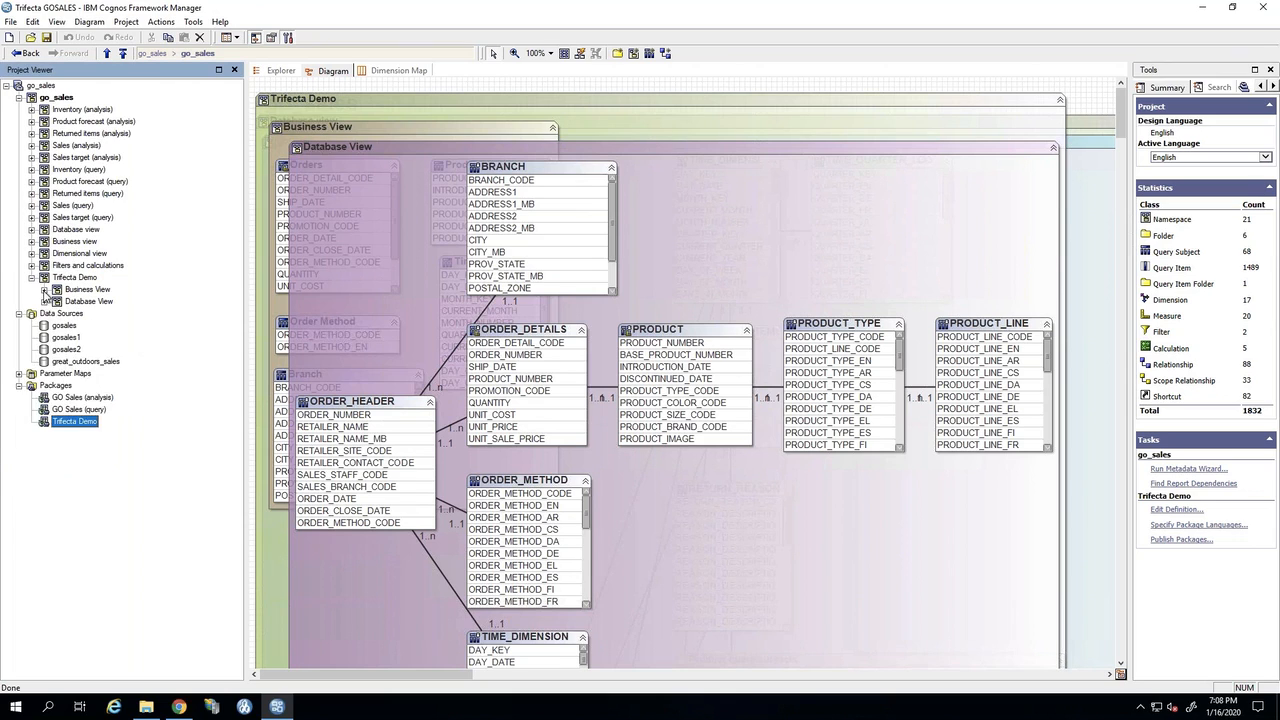
left_click(44, 290)
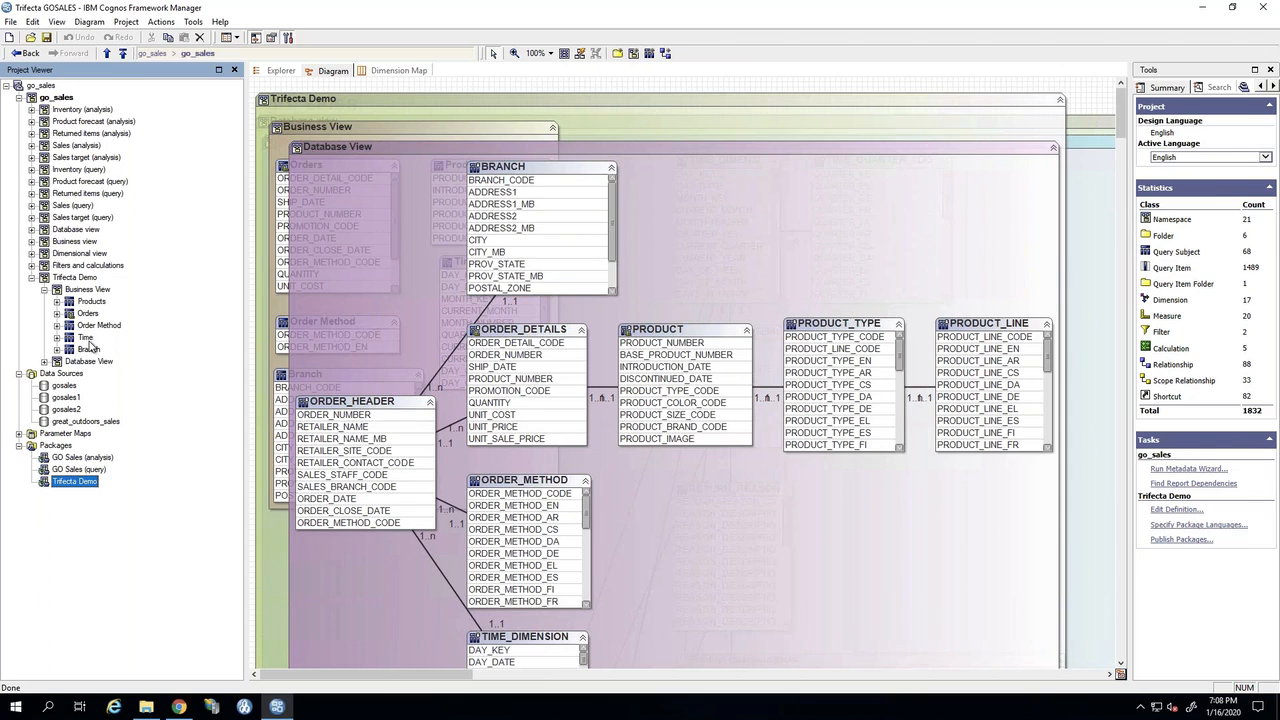
left_click(88, 289)
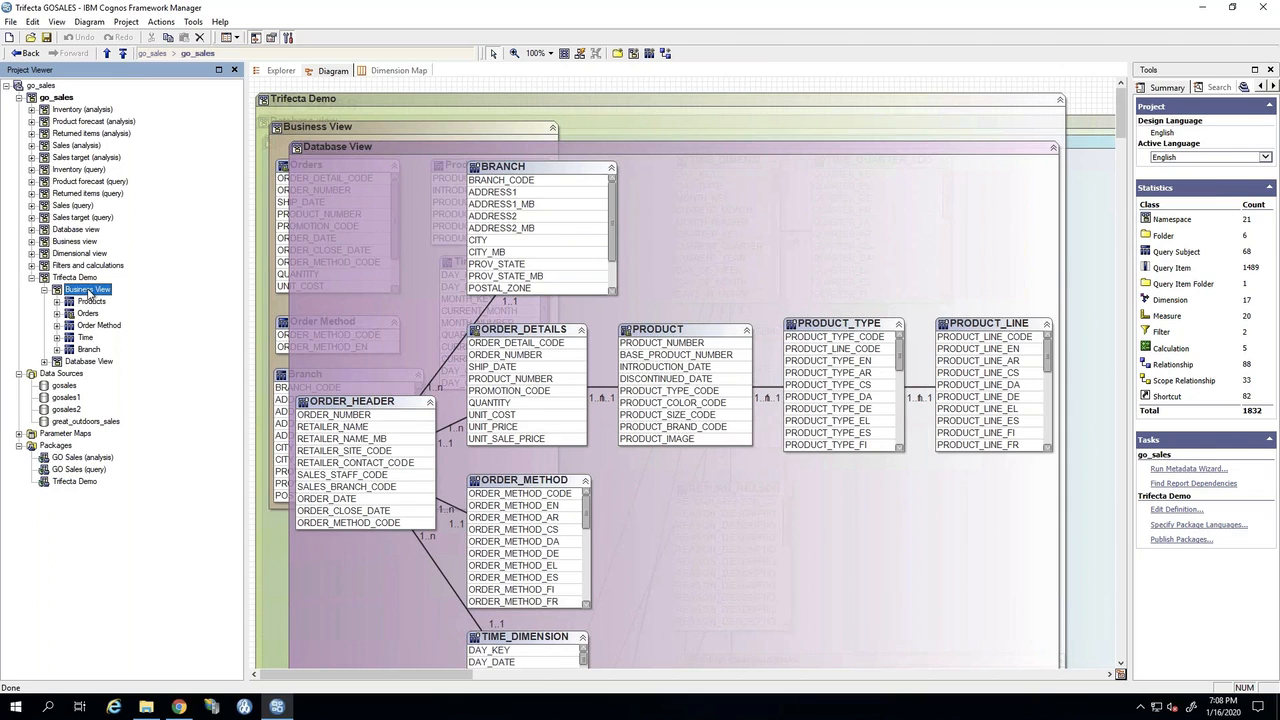
Open the Trifecta Demo package definition and expand its Trifecta Demo and Business View namespaces.
left_click(73, 482)
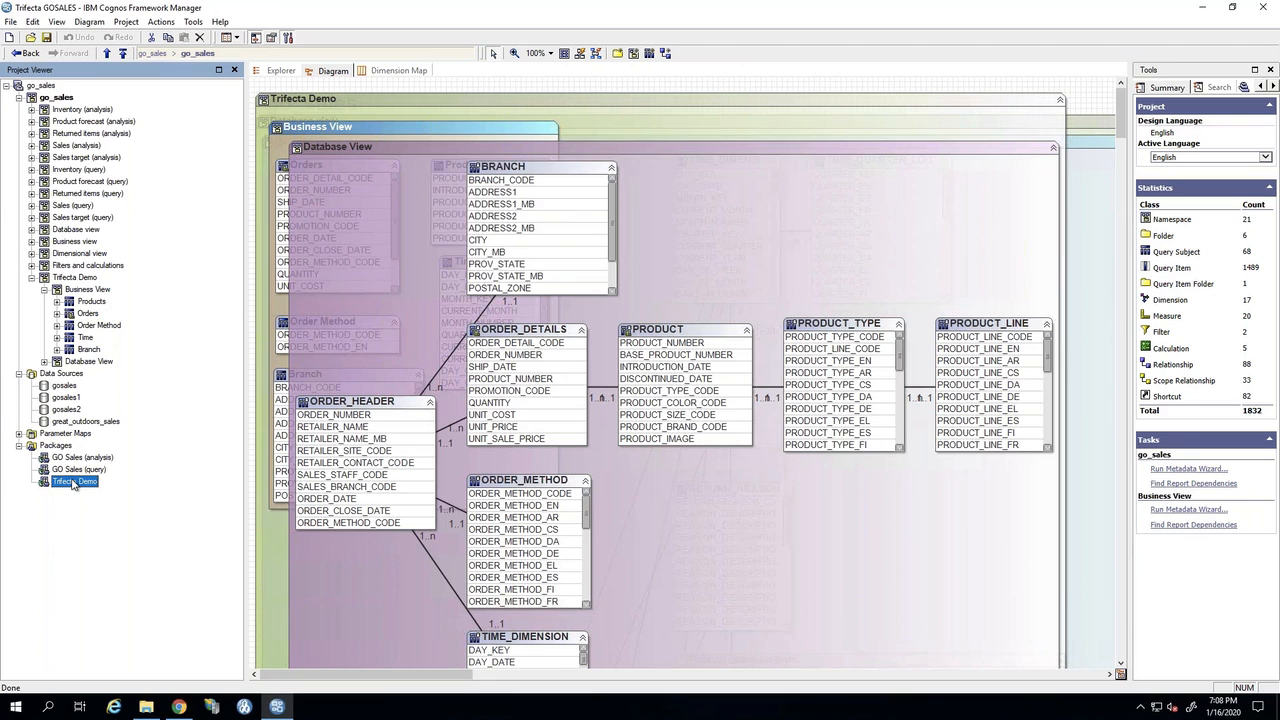
double_click(73, 482)
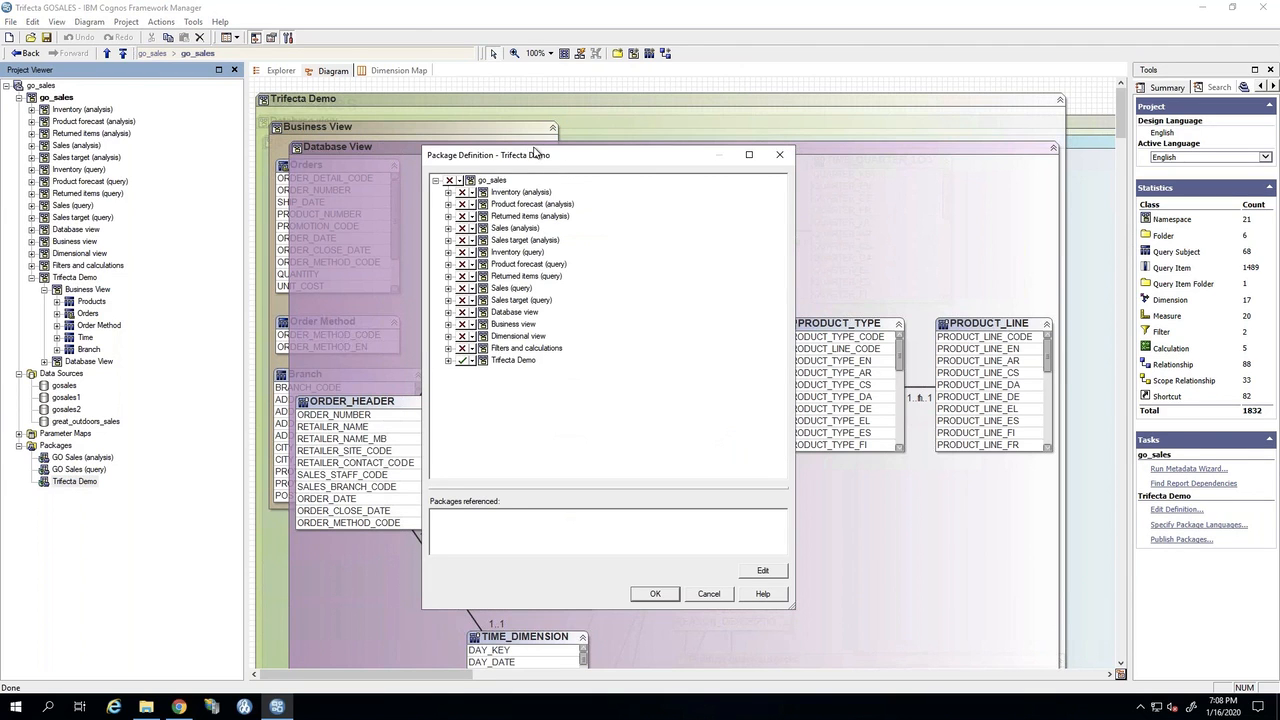
left_click_drag(535, 153, 258, 96)
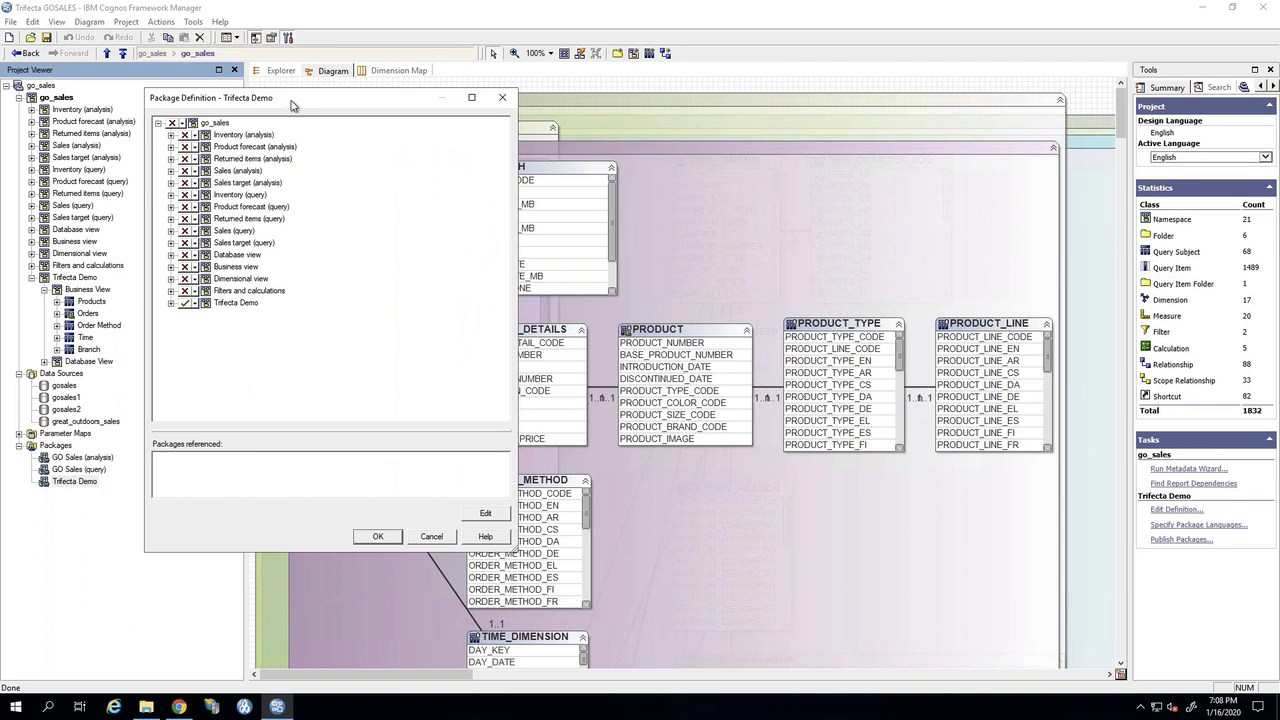
left_click_drag(293, 104, 568, 149)
left_click(410, 335)
left_click(423, 347)
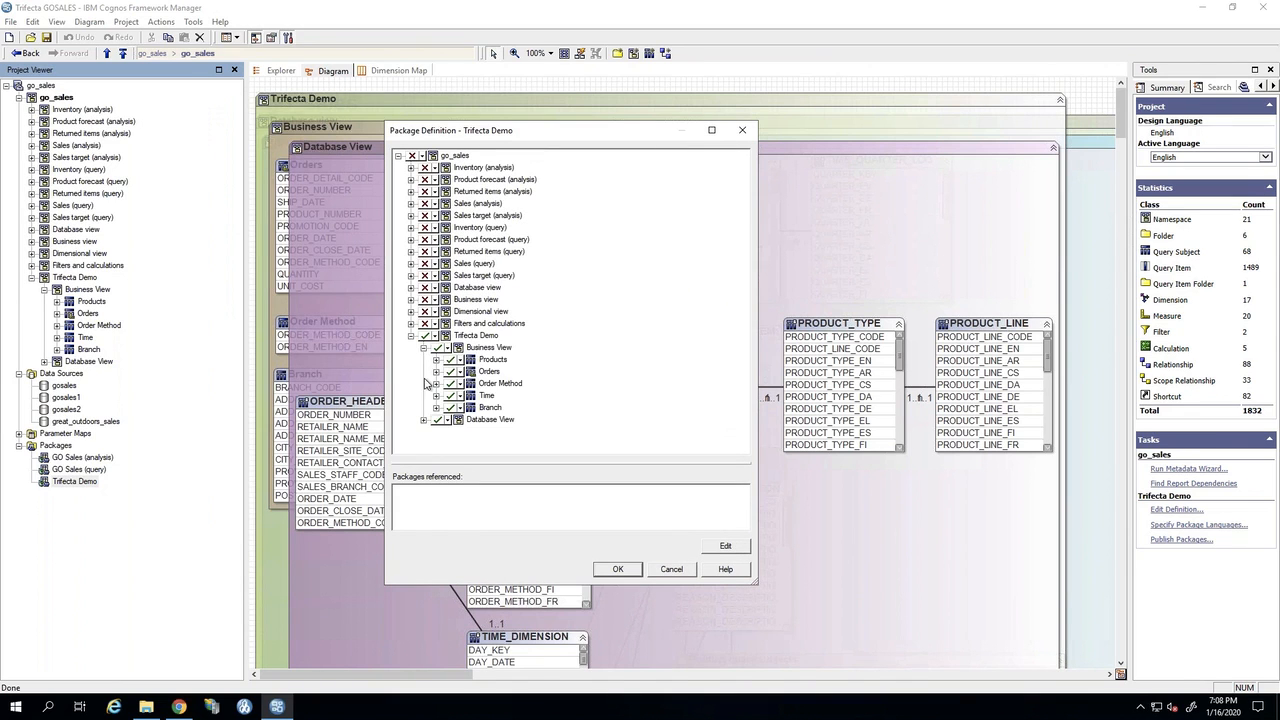
Try excluding the Database View namespace from the Trifecta Demo package, and close the definition without saving.
left_click(435, 420)
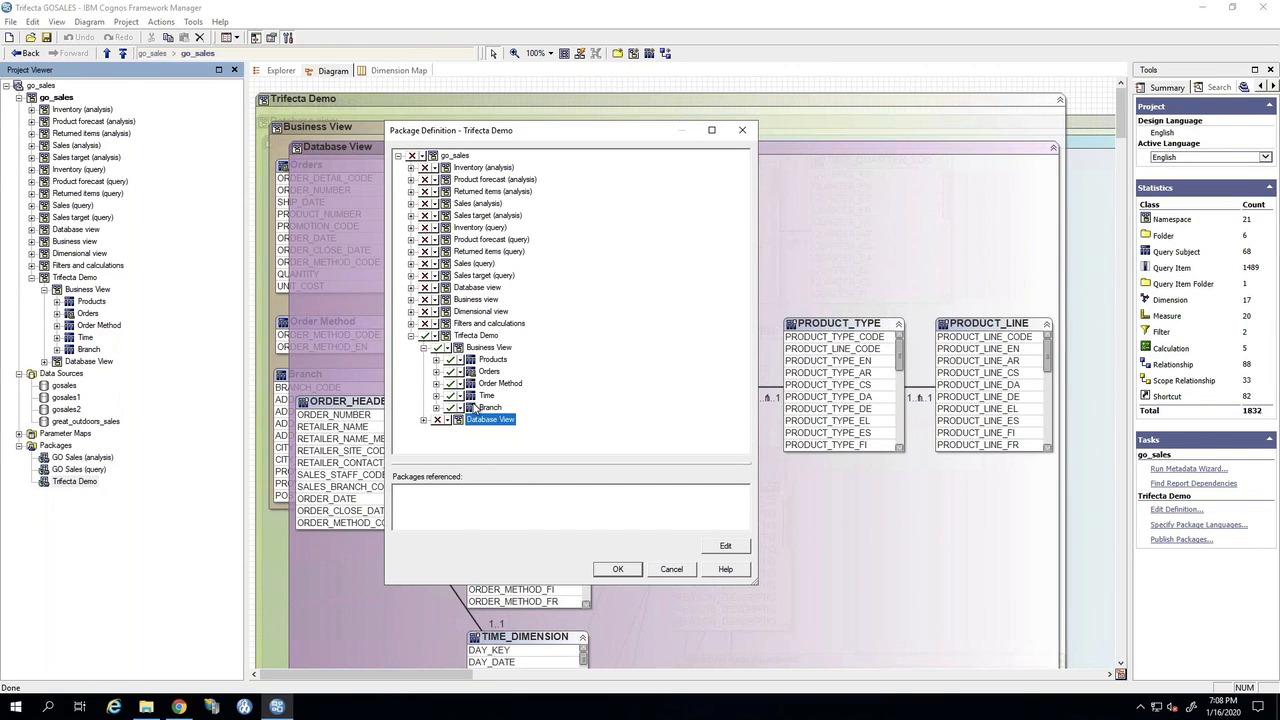
left_click(655, 569)
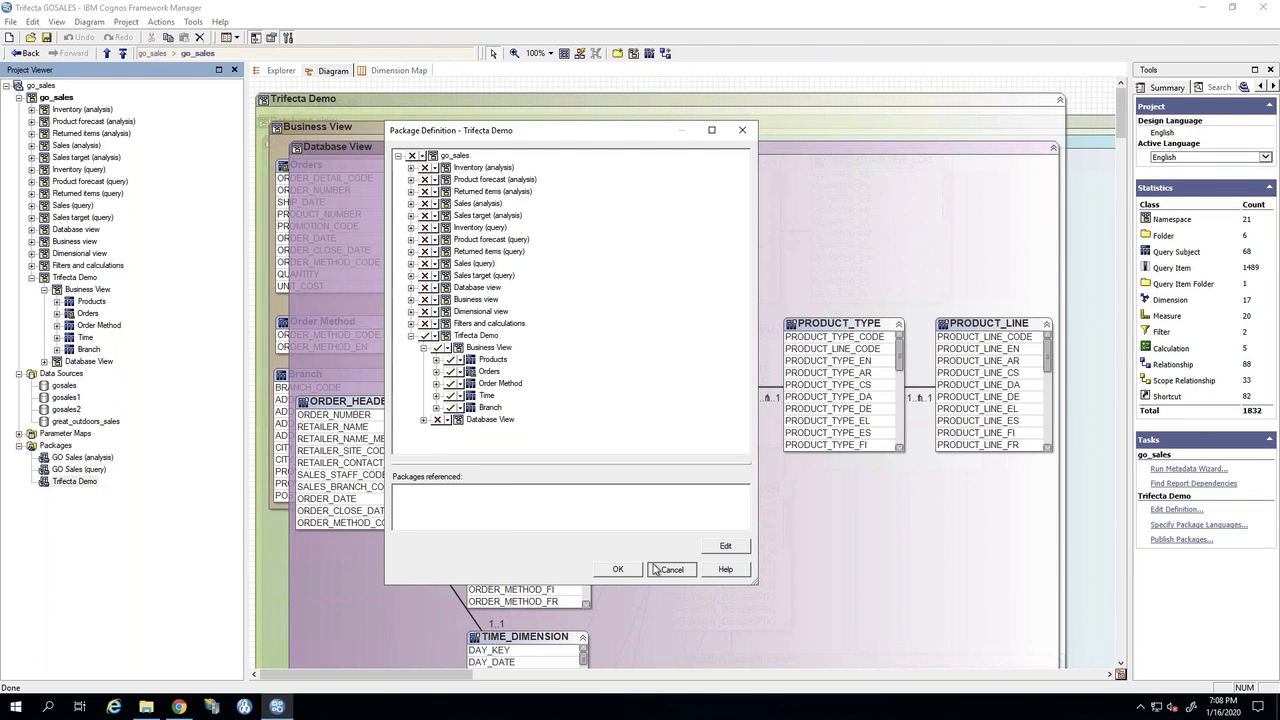
left_click(655, 569)
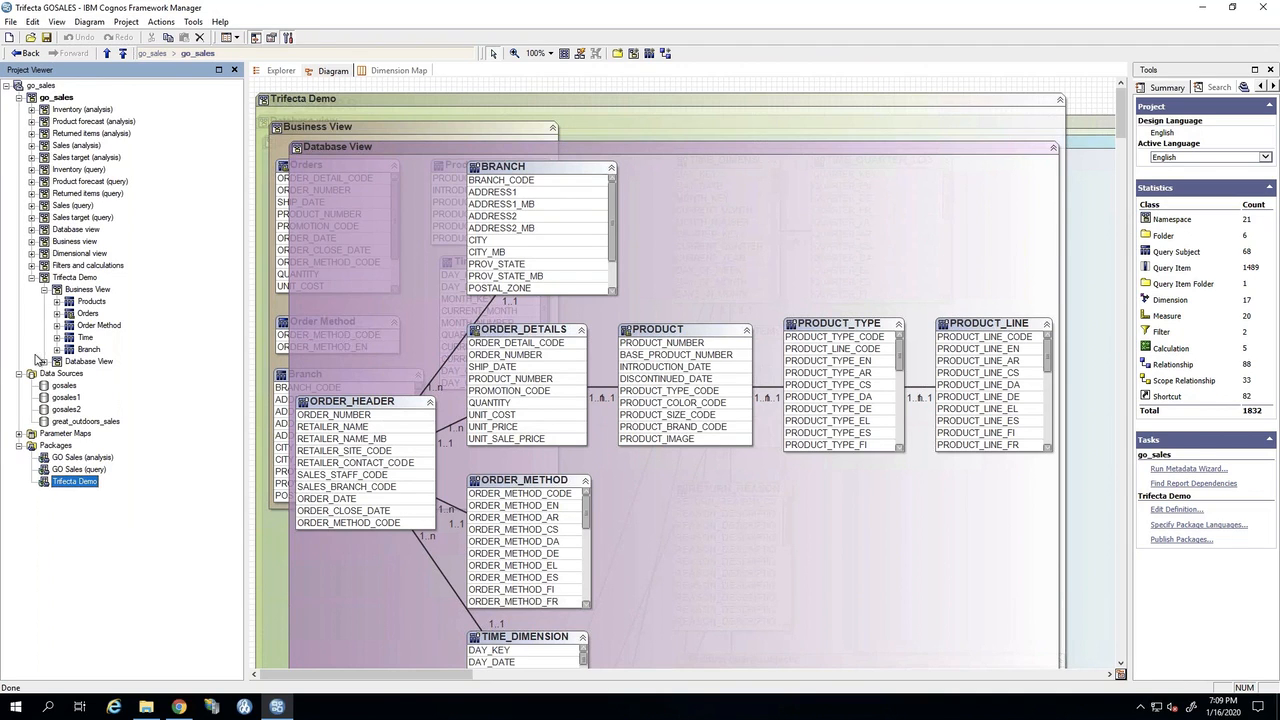
Examine the contents of the Dimensional view namespace, collapse it, and switch to IBM Cognos Analytics in the browser.
left_click(31, 253)
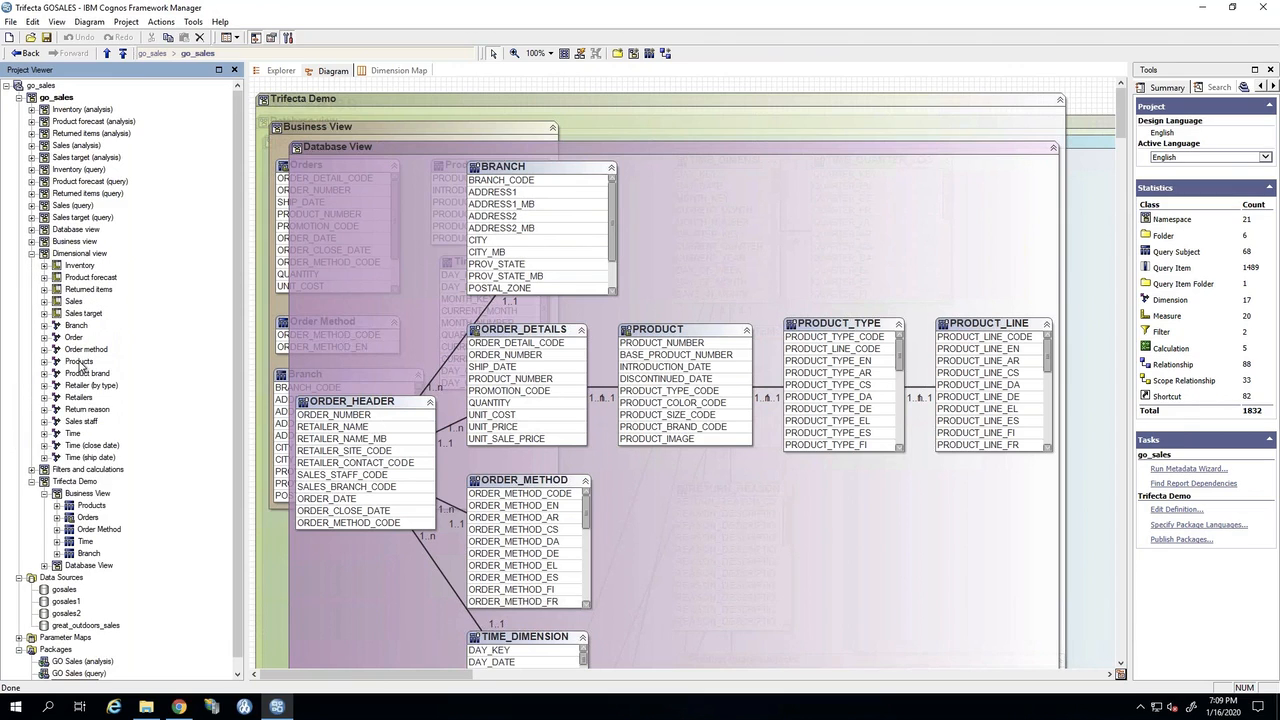
left_click(31, 253)
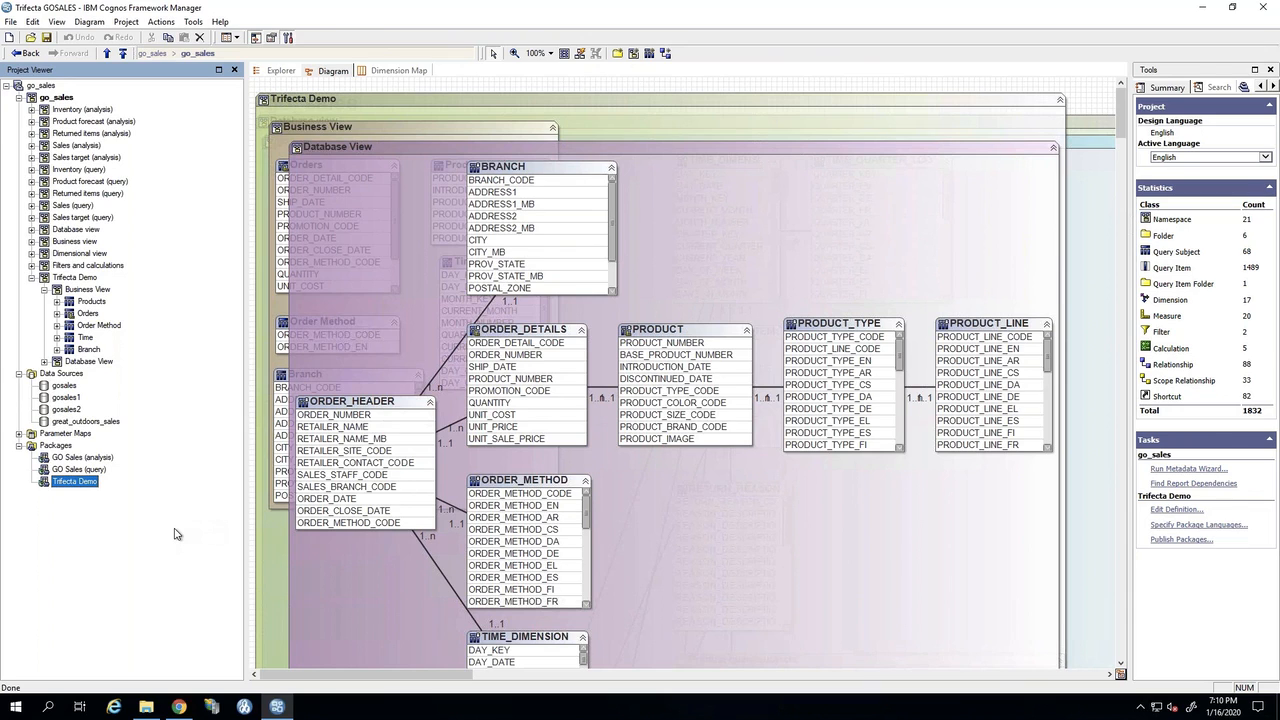
left_click(1207, 11)
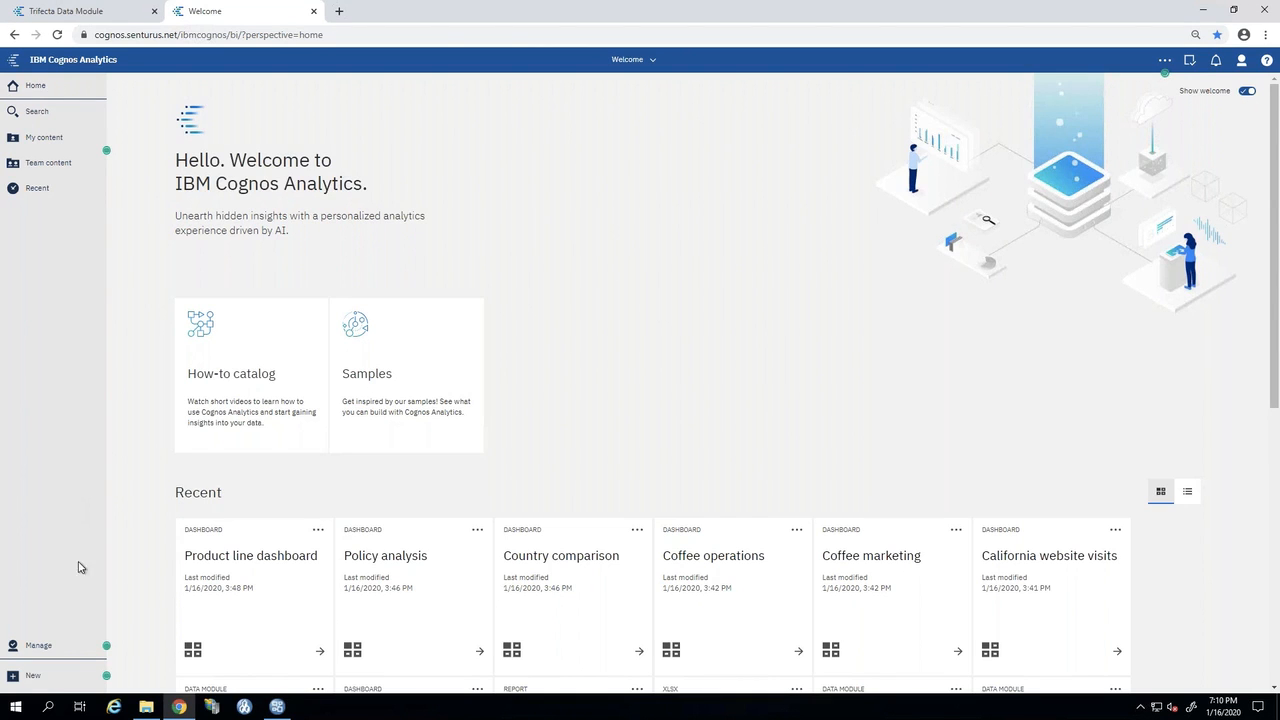
Bring up the Documents folder in File Explorer and return to the Cognos Analytics welcome page.
left_click(147, 709)
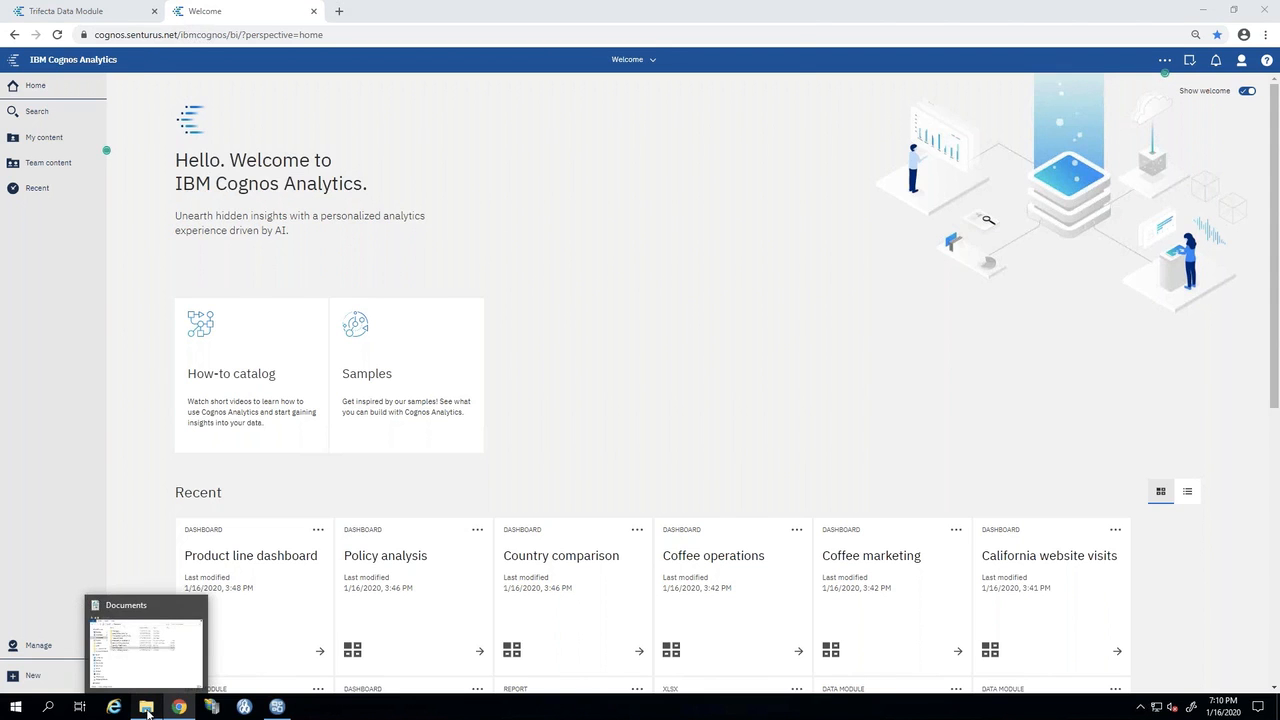
left_click_drag(290, 236, 815, 674)
left_click_drag(680, 677, 503, 389)
left_click(729, 57)
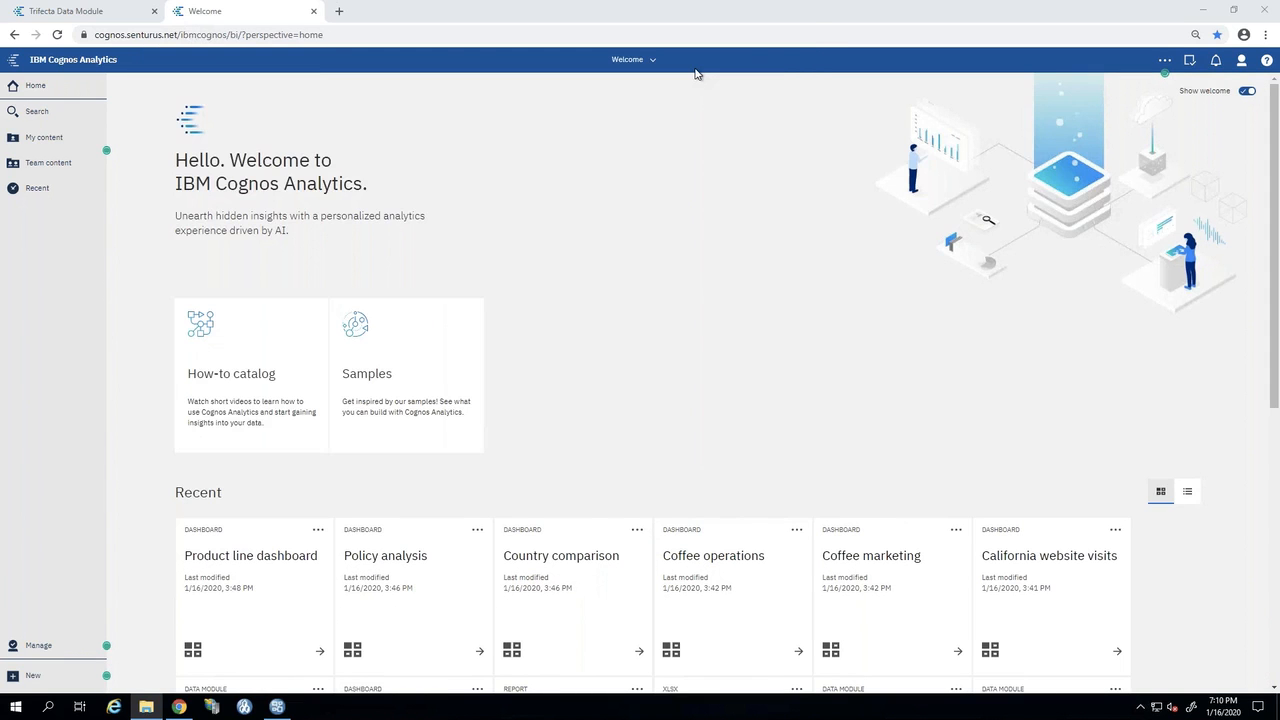
Start a new data module from the gosales schema of the great_outdoors_sales data server.
left_click(35, 677)
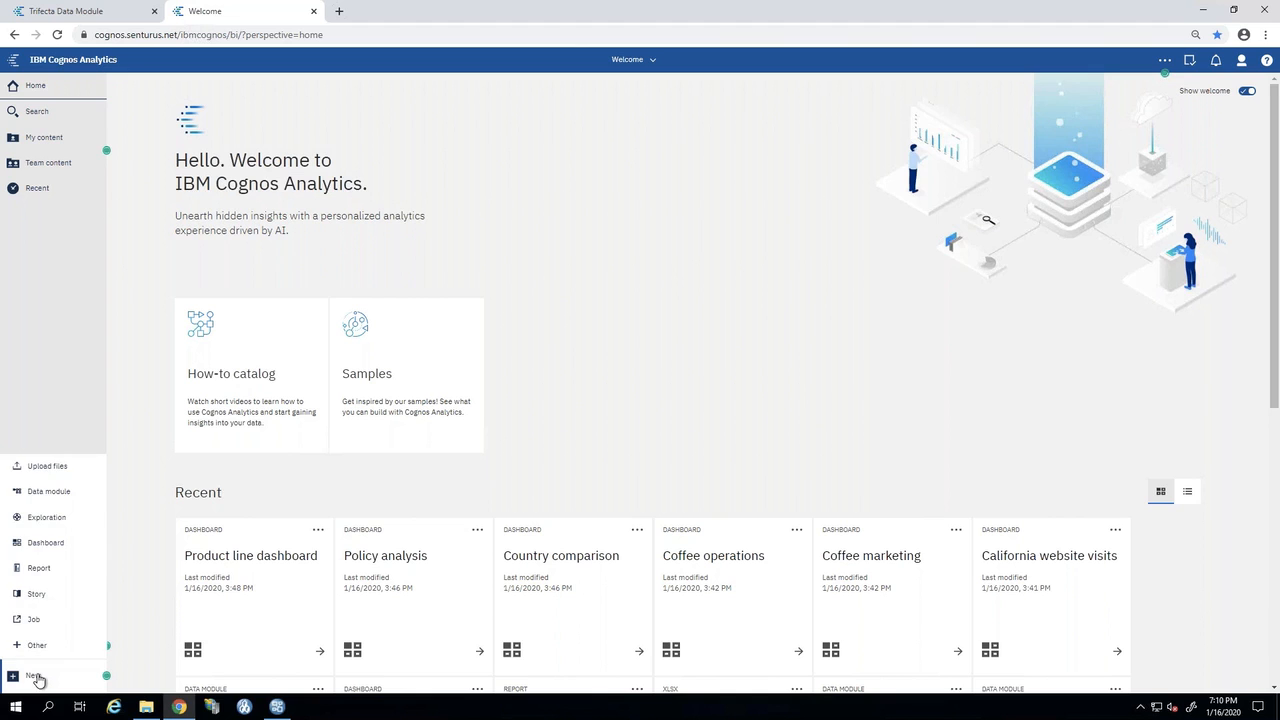
left_click(51, 495)
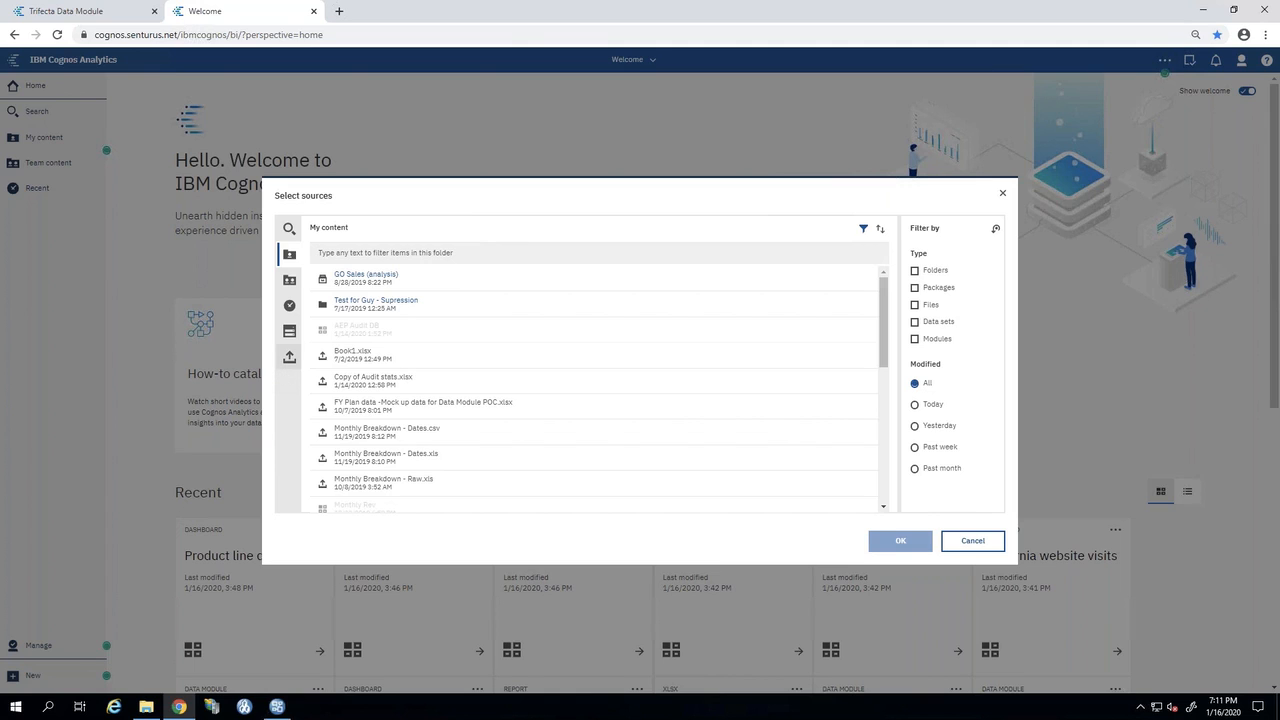
left_click(289, 330)
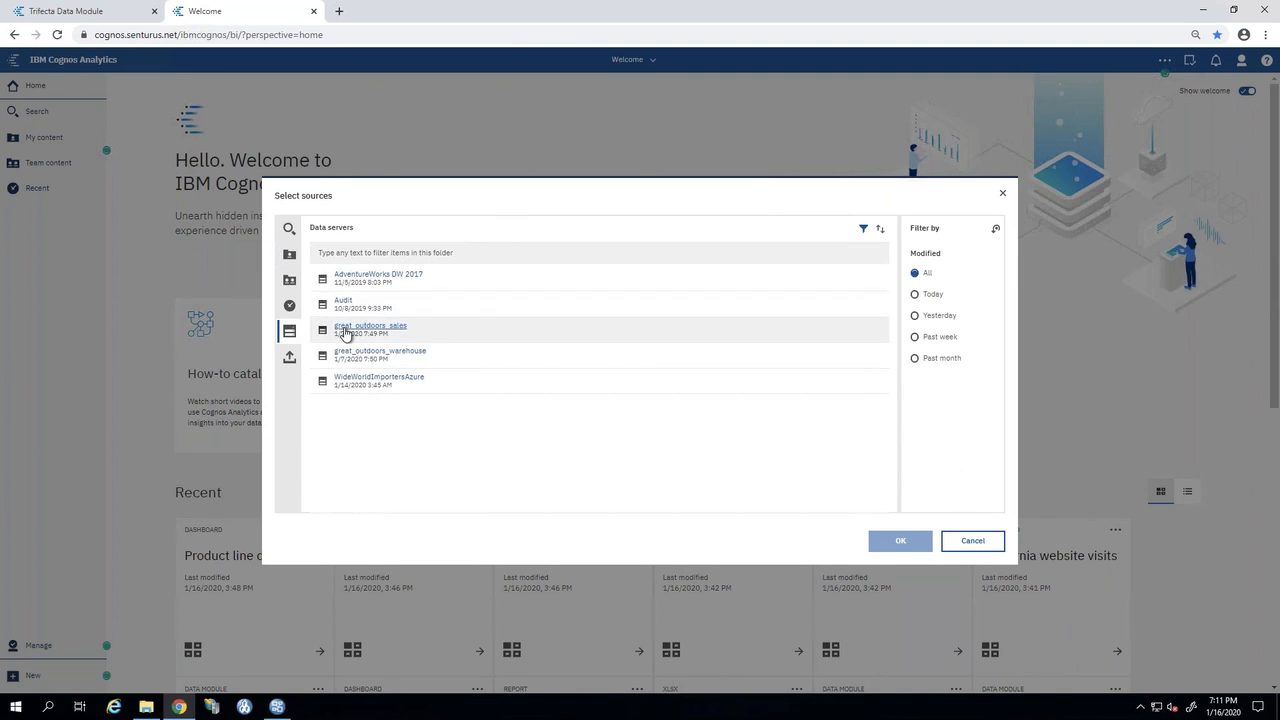
left_click(345, 329)
left_click(375, 289)
left_click(897, 543)
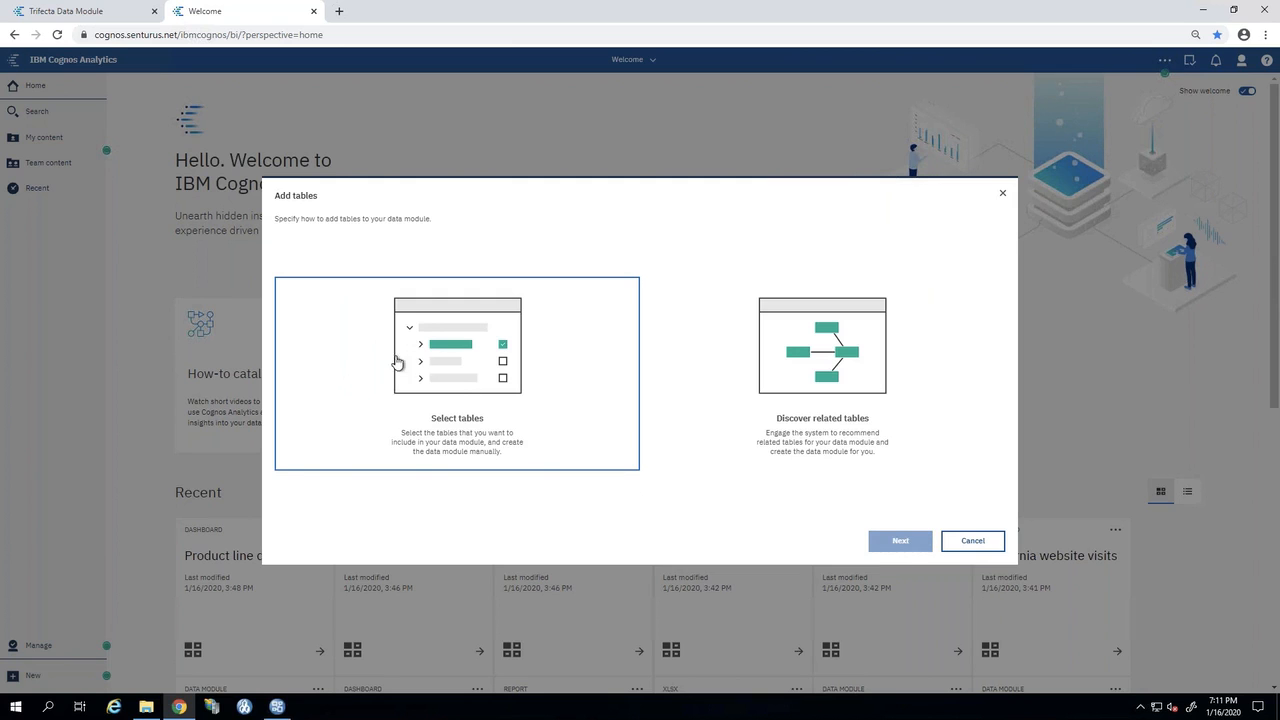
Try discovering related tables with the keywords "Sales Unit Sale Price", and return to the choice of how to add tables.
left_click(822, 362)
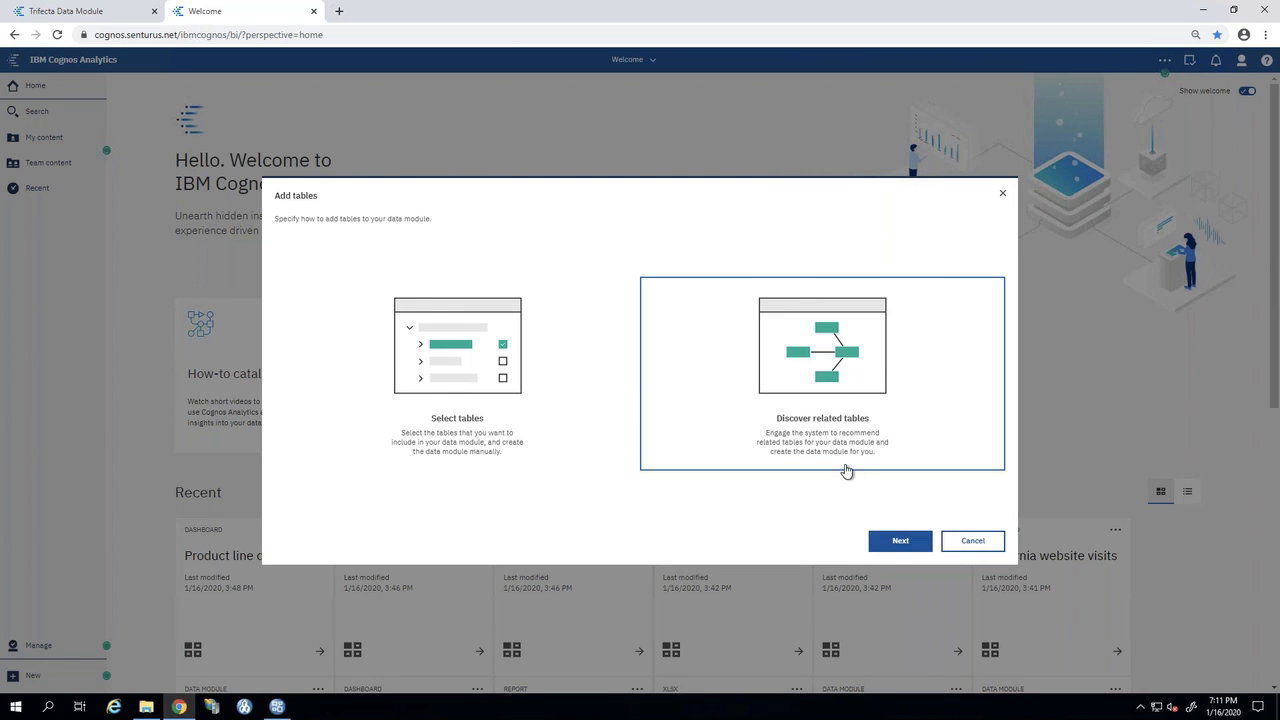
left_click(897, 540)
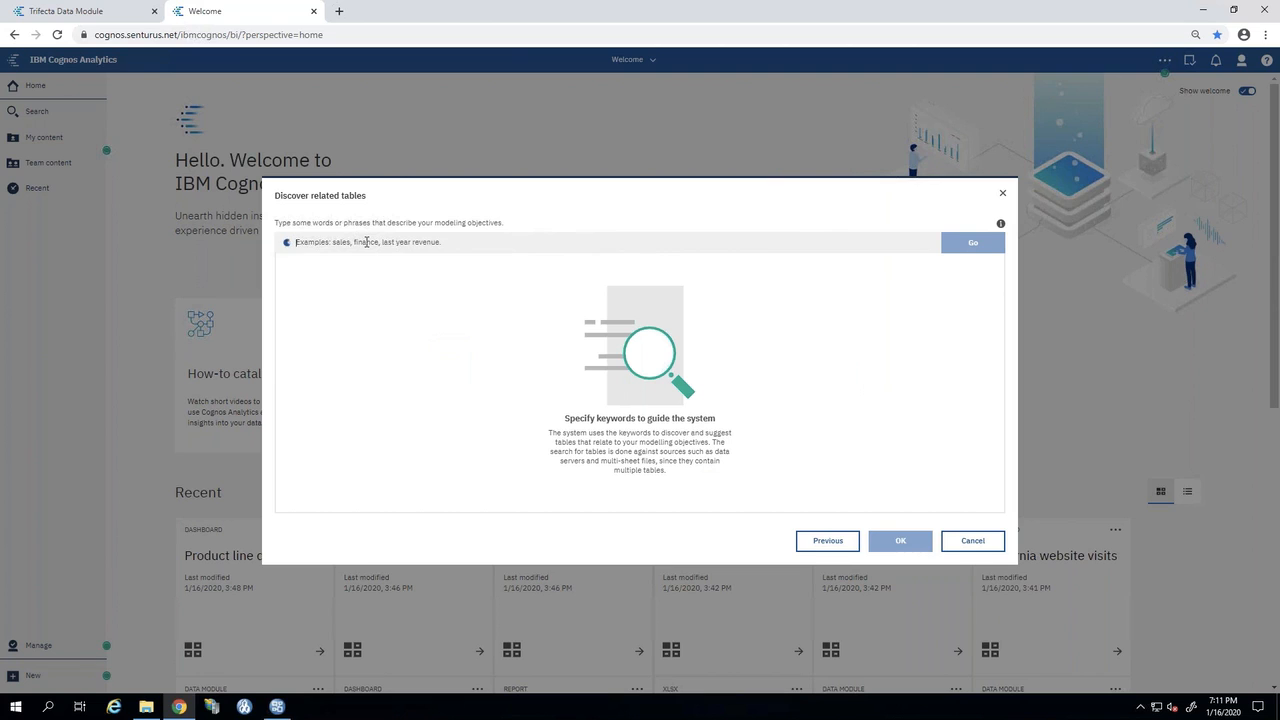
type("Sales Unit Sale Price")
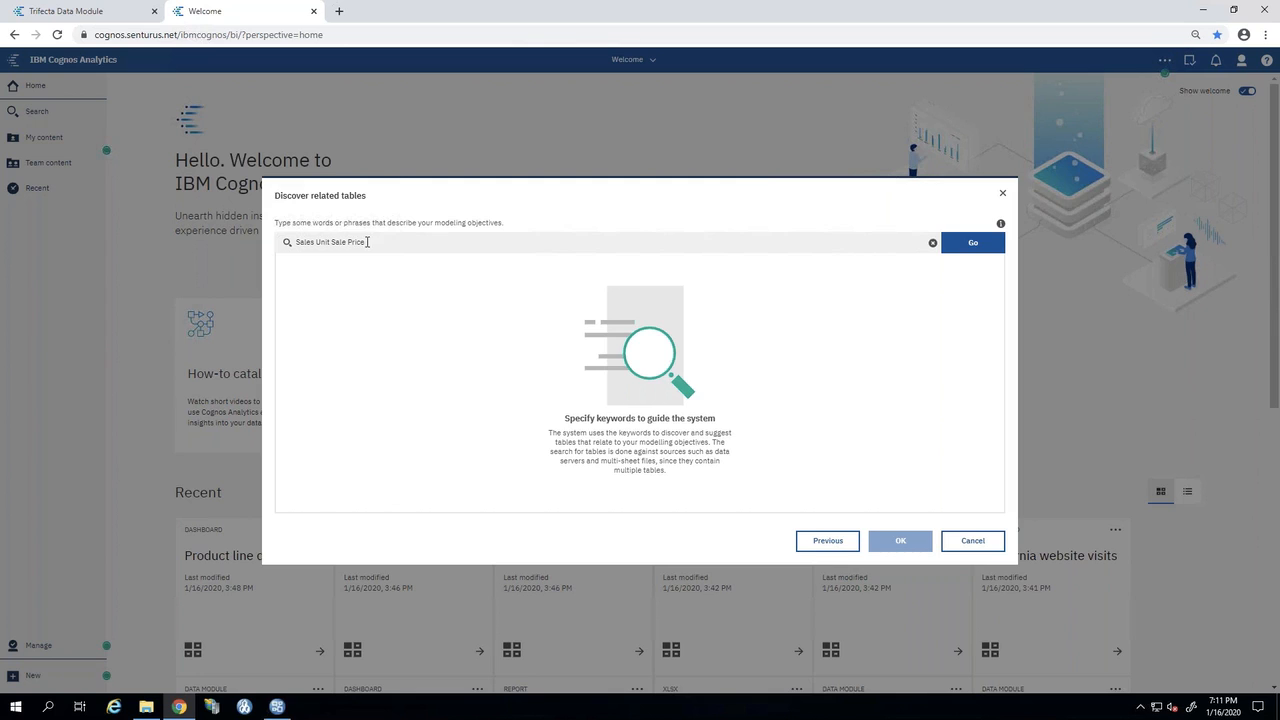
left_click(962, 242)
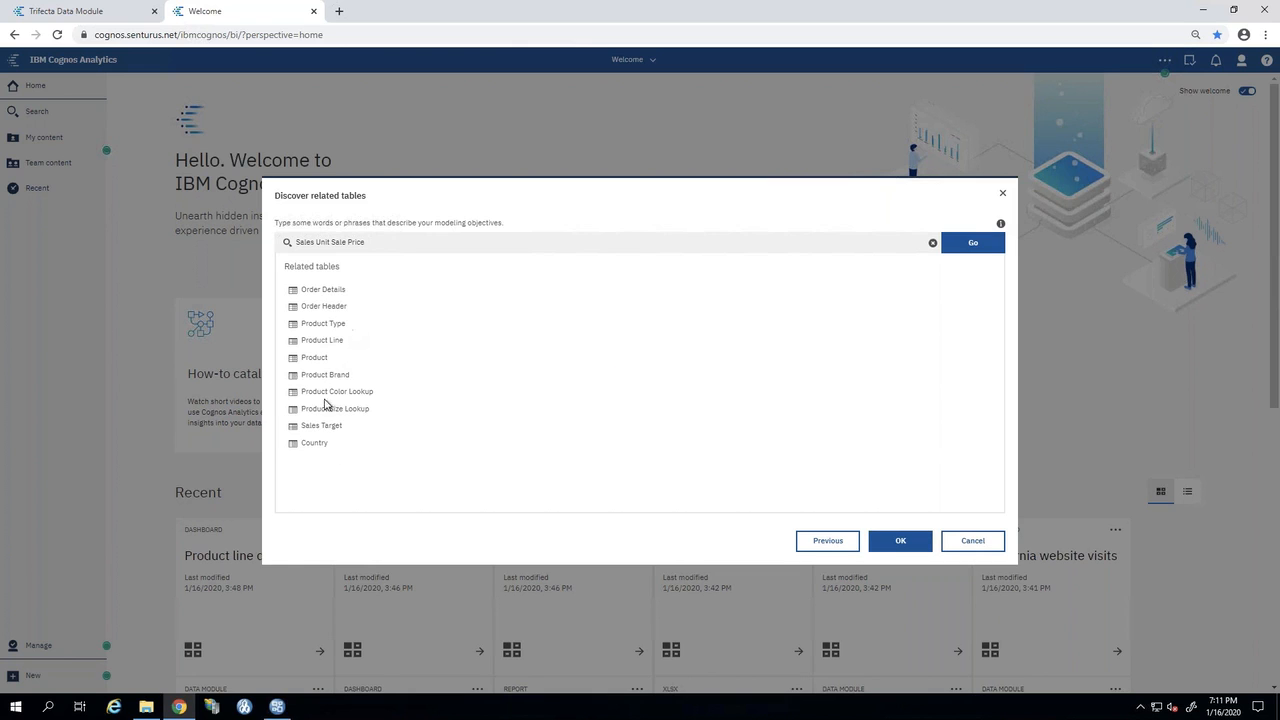
left_click(828, 541)
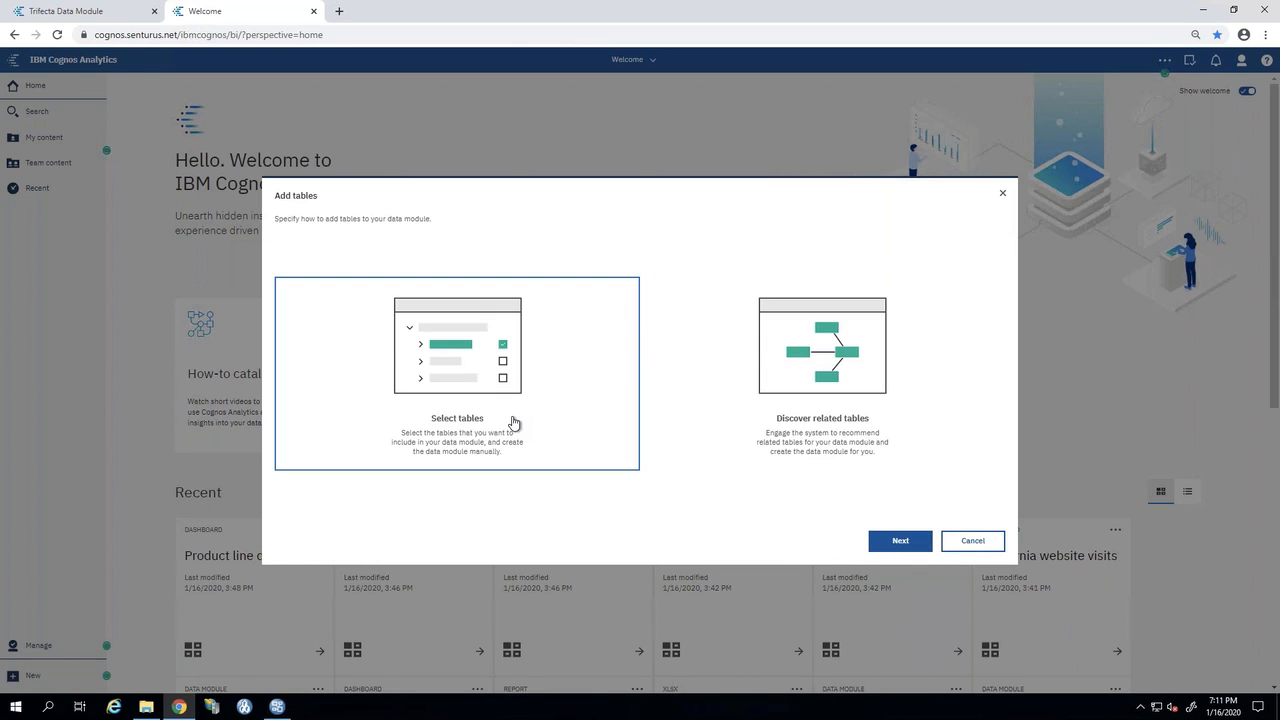
Choose manual table selection and include Branch, Order Details, Order Header, Order Method and Product from gosales.
left_click(886, 540)
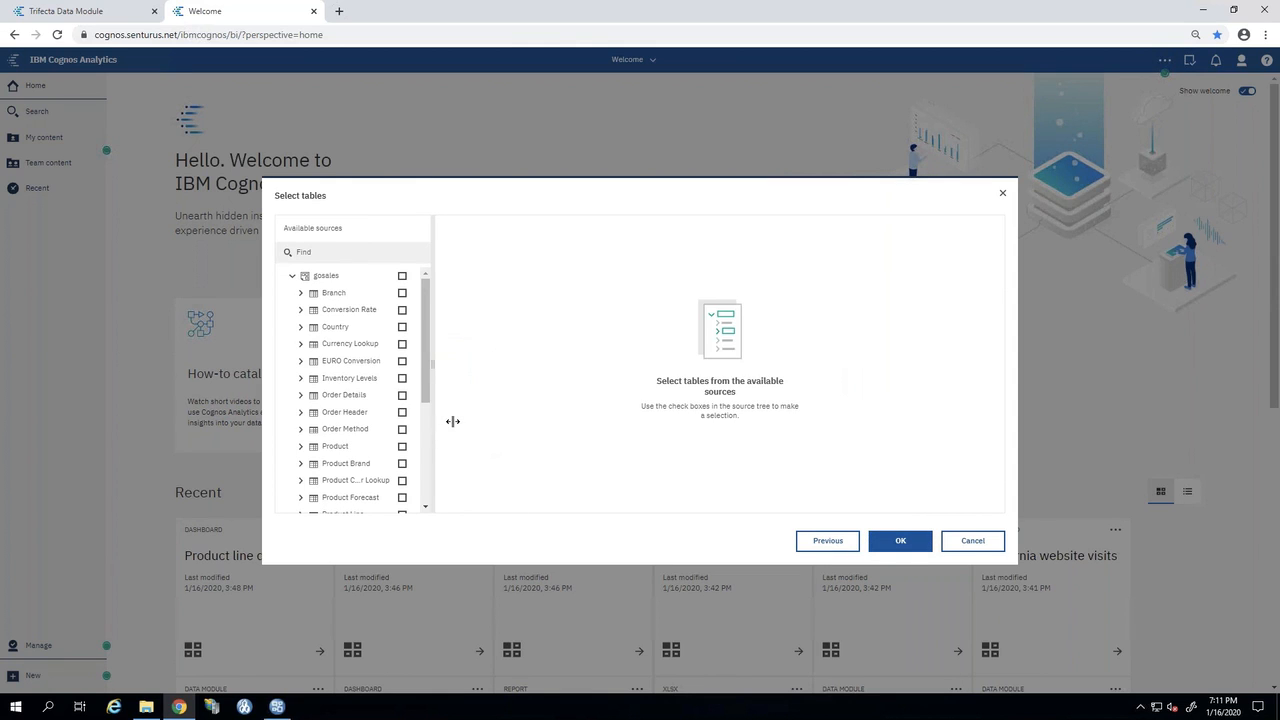
left_click_drag(453, 421, 452, 420)
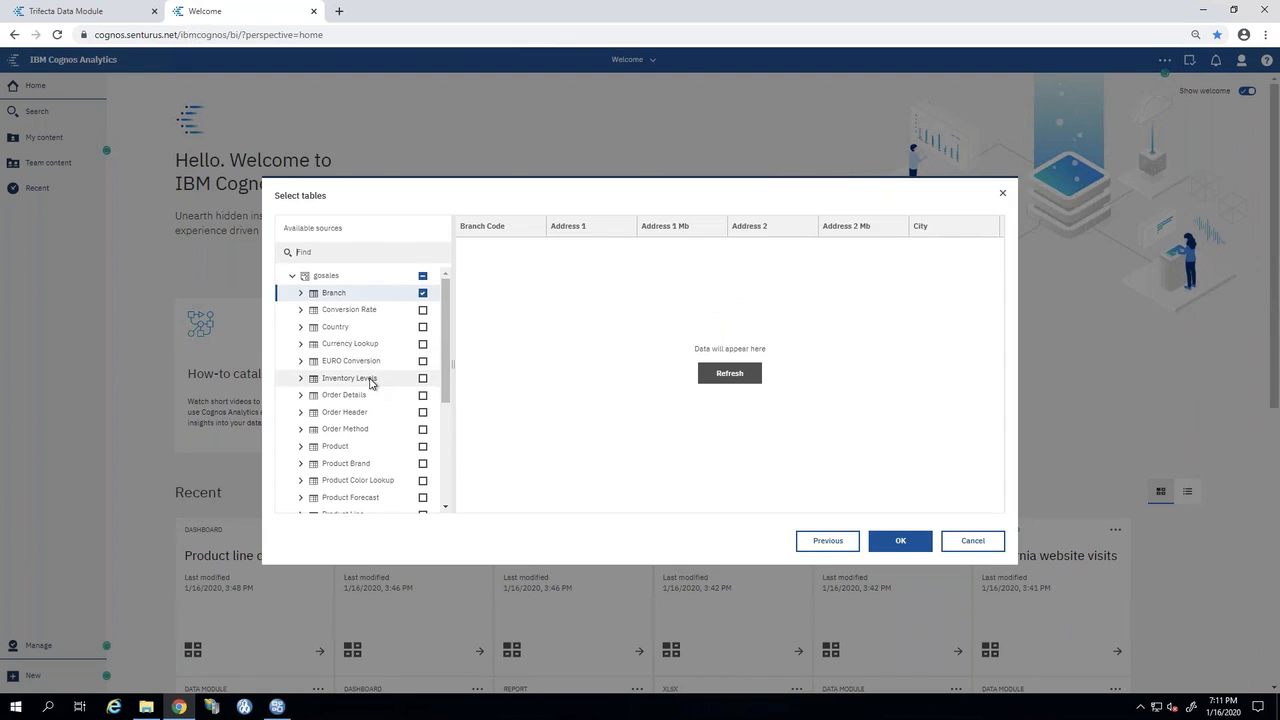
left_click(422, 411)
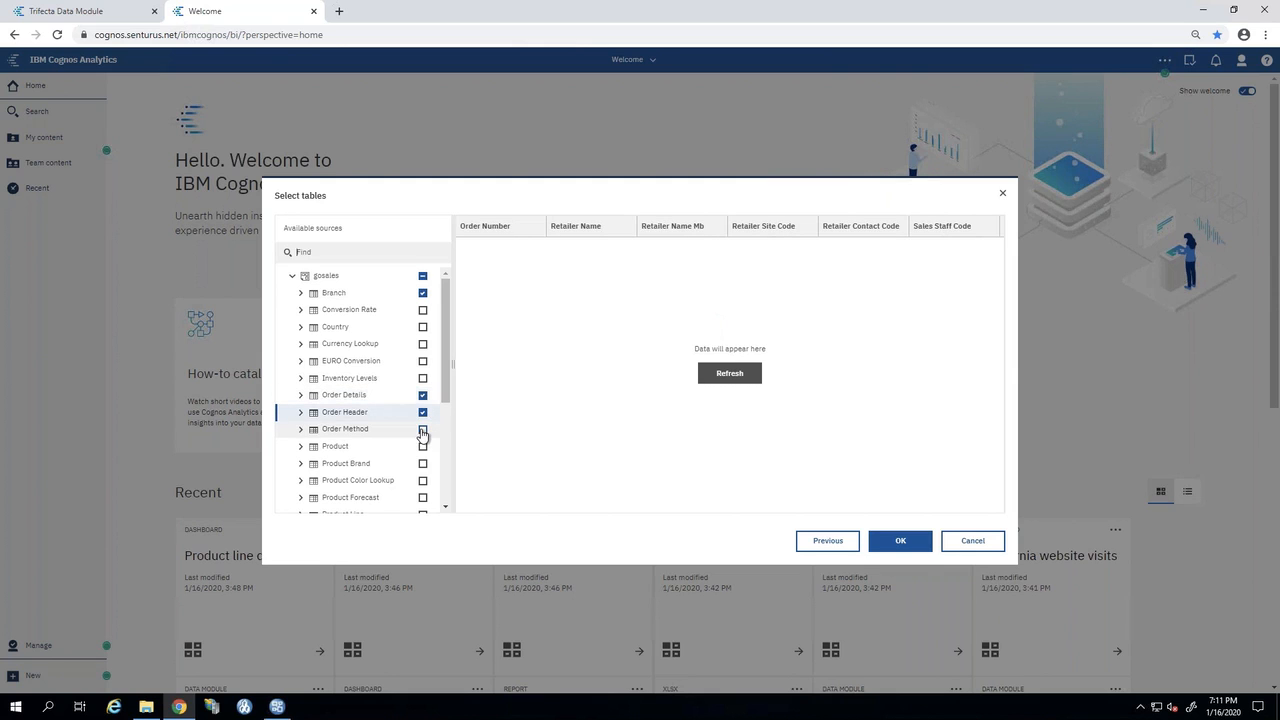
left_click(422, 429)
left_click(422, 448)
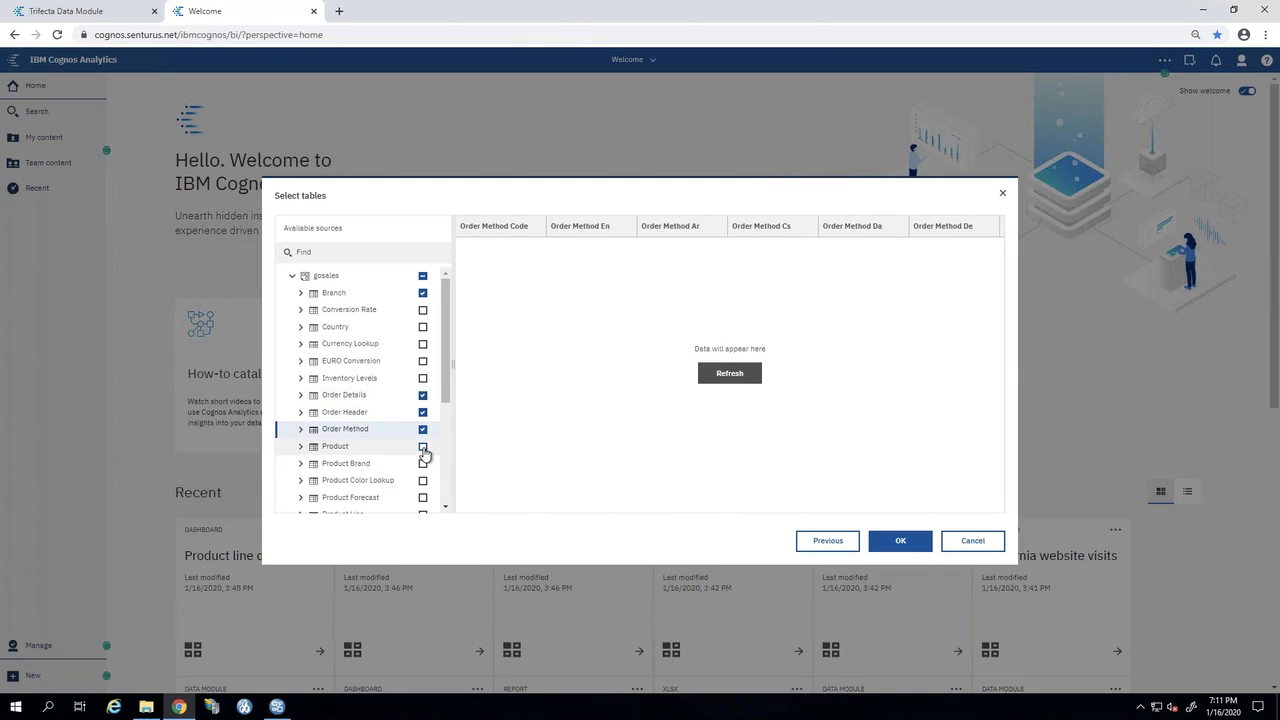
Add the Product Line, Product Type and Time Dimension tables to the selection and create the data module.
scroll(420, 448, "down", 1)
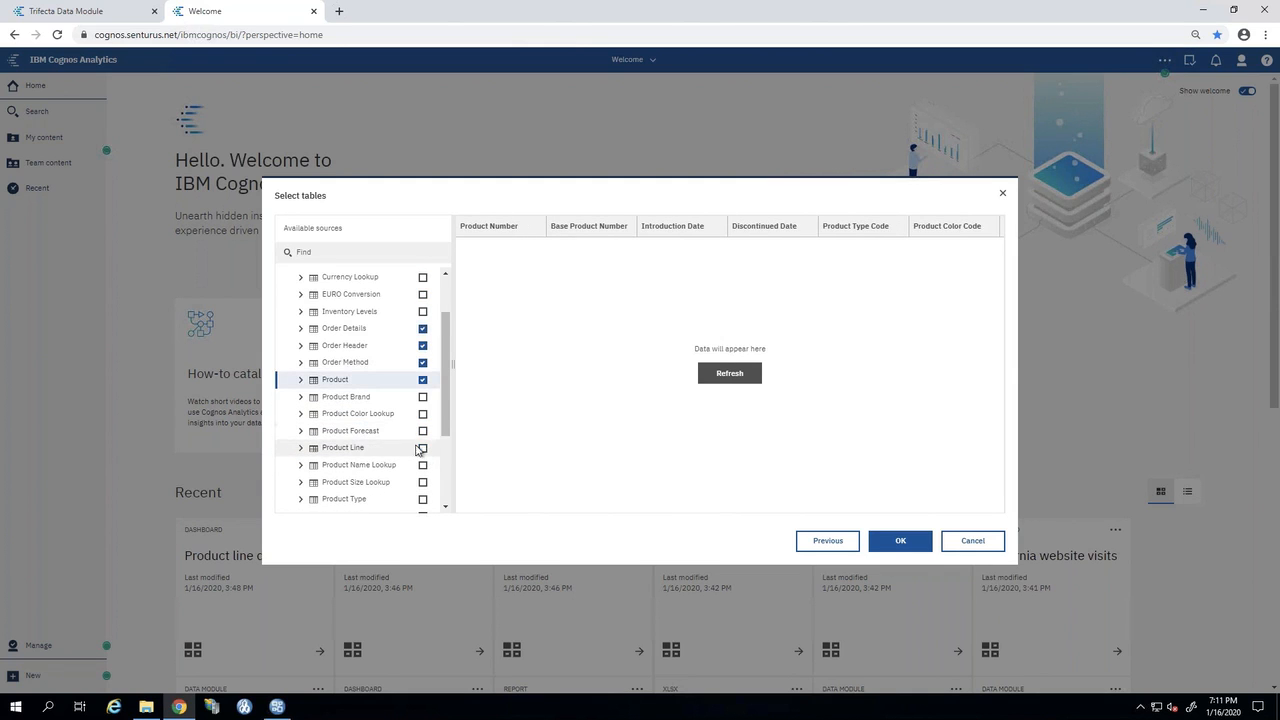
left_click(424, 454)
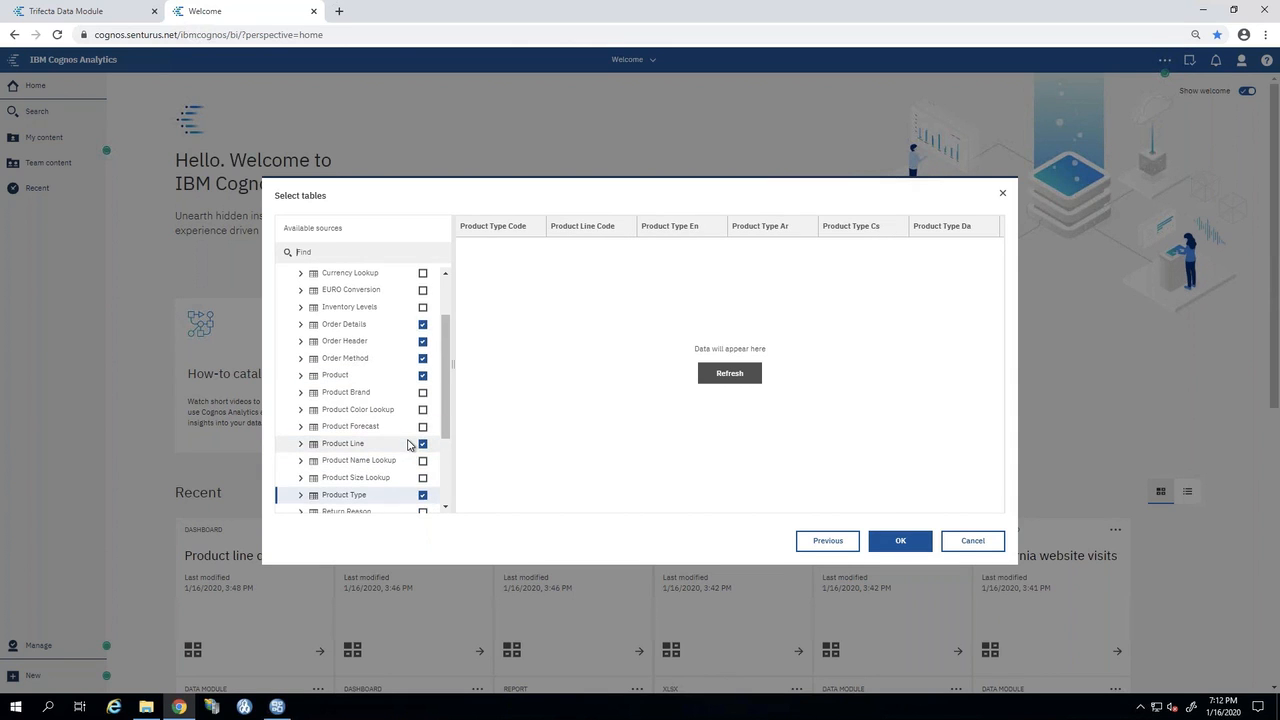
scroll(408, 444, "down", 1)
scroll(399, 446, "down", 1)
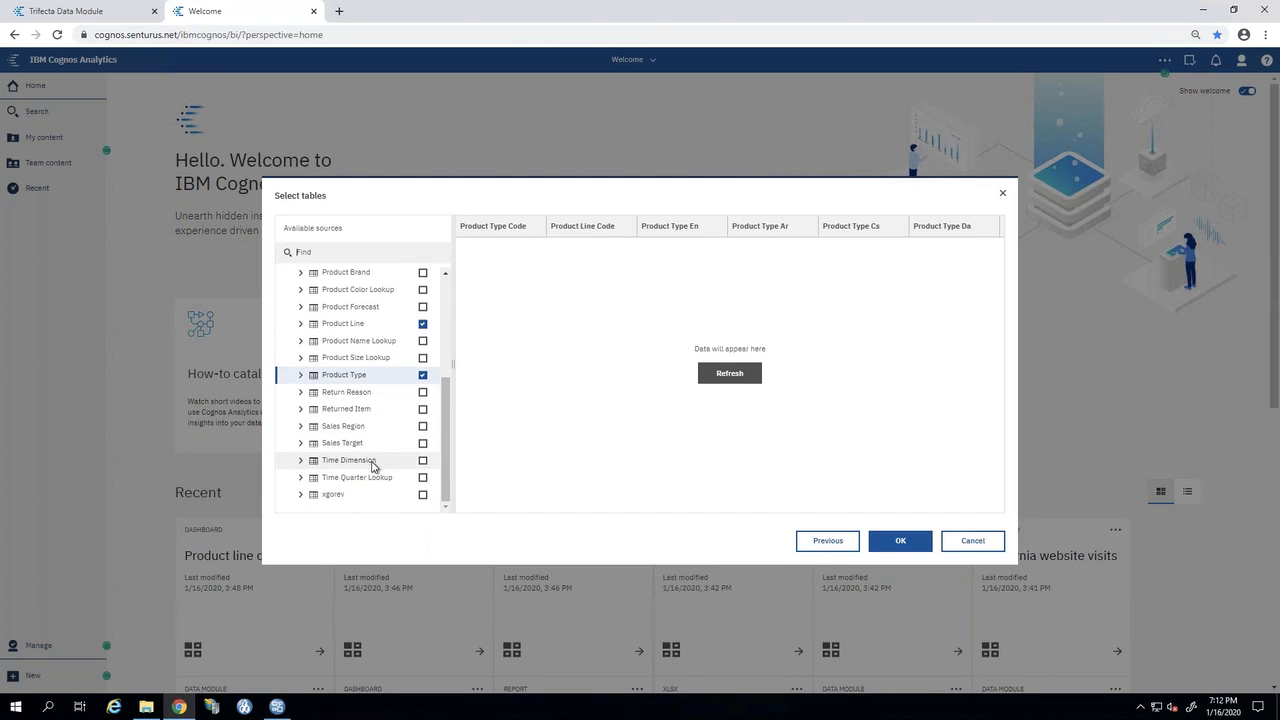
left_click(422, 460)
left_click(878, 541)
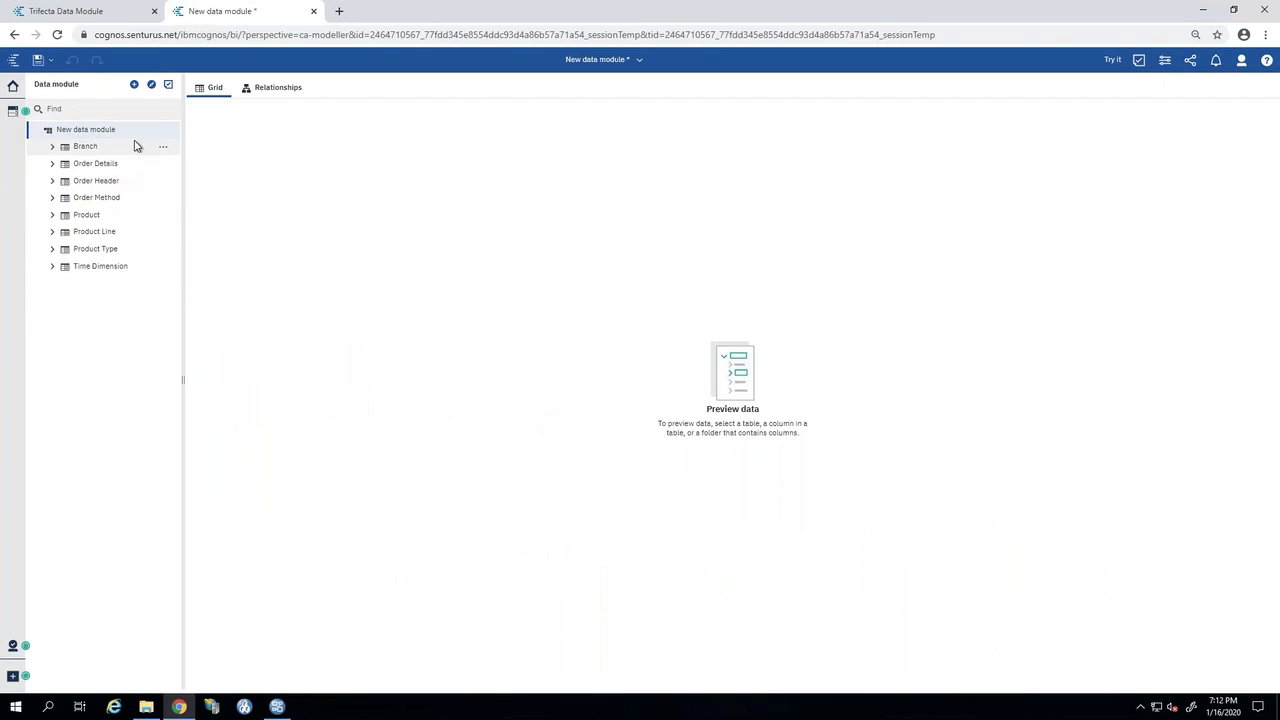
Show the module's relationship diagram and rearrange the tables so the links are readable, moving Time Dimension near Order Details.
left_click(266, 108)
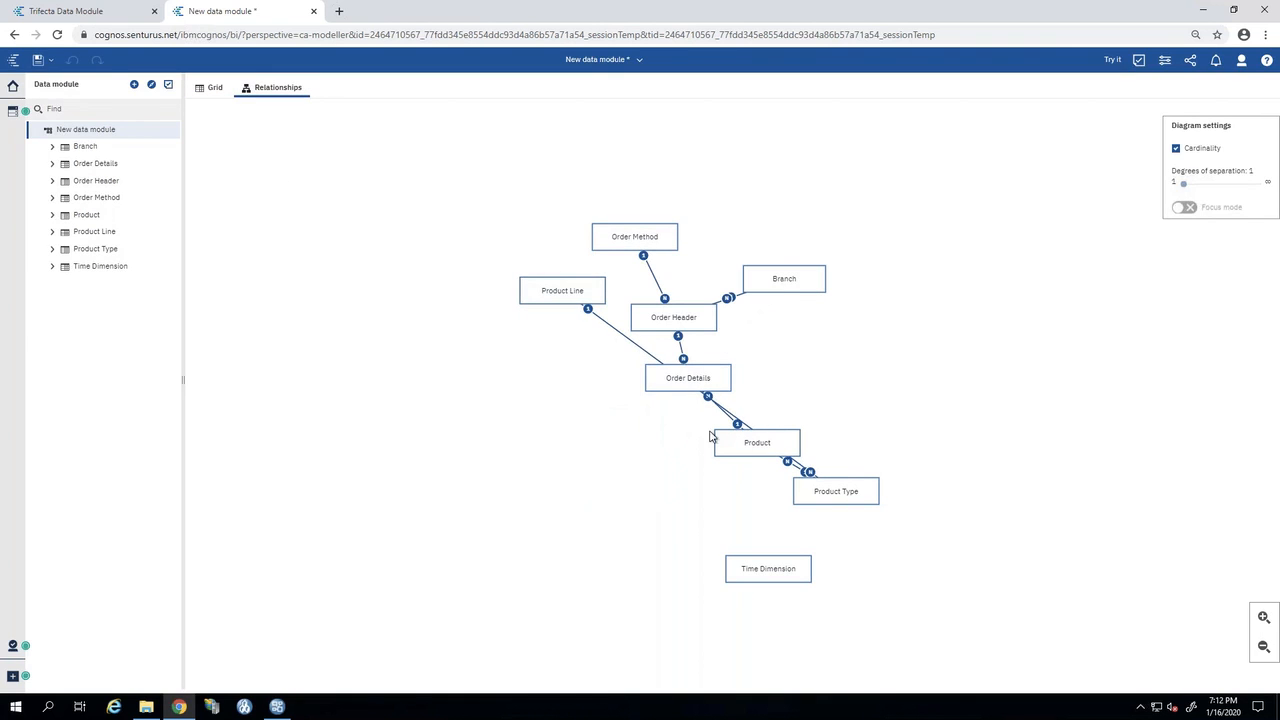
left_click_drag(580, 287, 1015, 303)
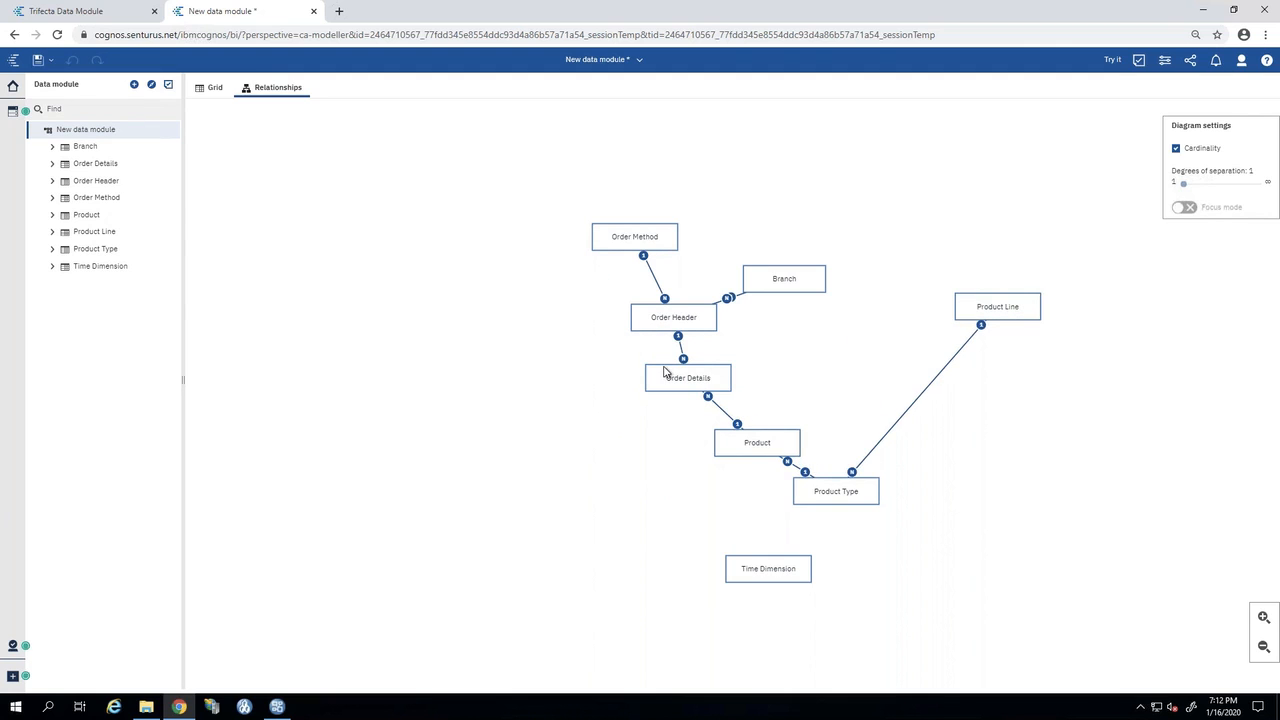
left_click_drag(670, 370, 600, 393)
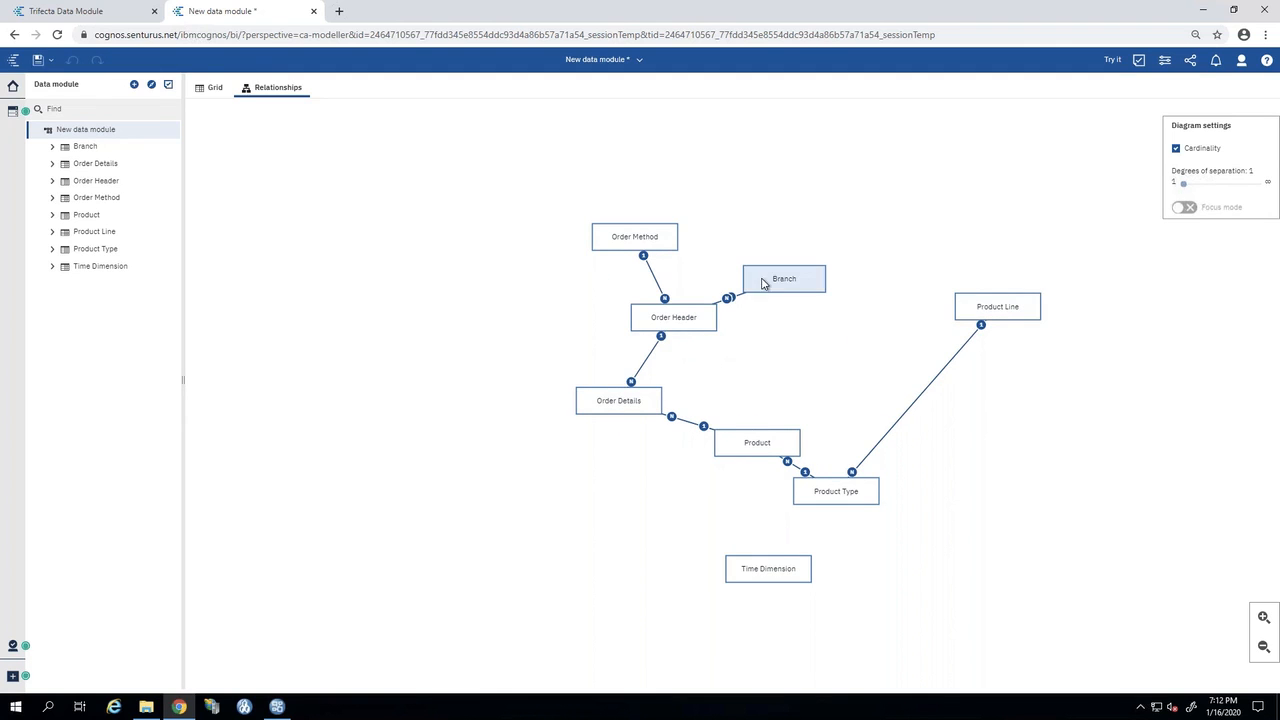
left_click_drag(637, 308, 566, 313)
left_click_drag(605, 245, 444, 255)
left_click_drag(808, 277, 799, 272)
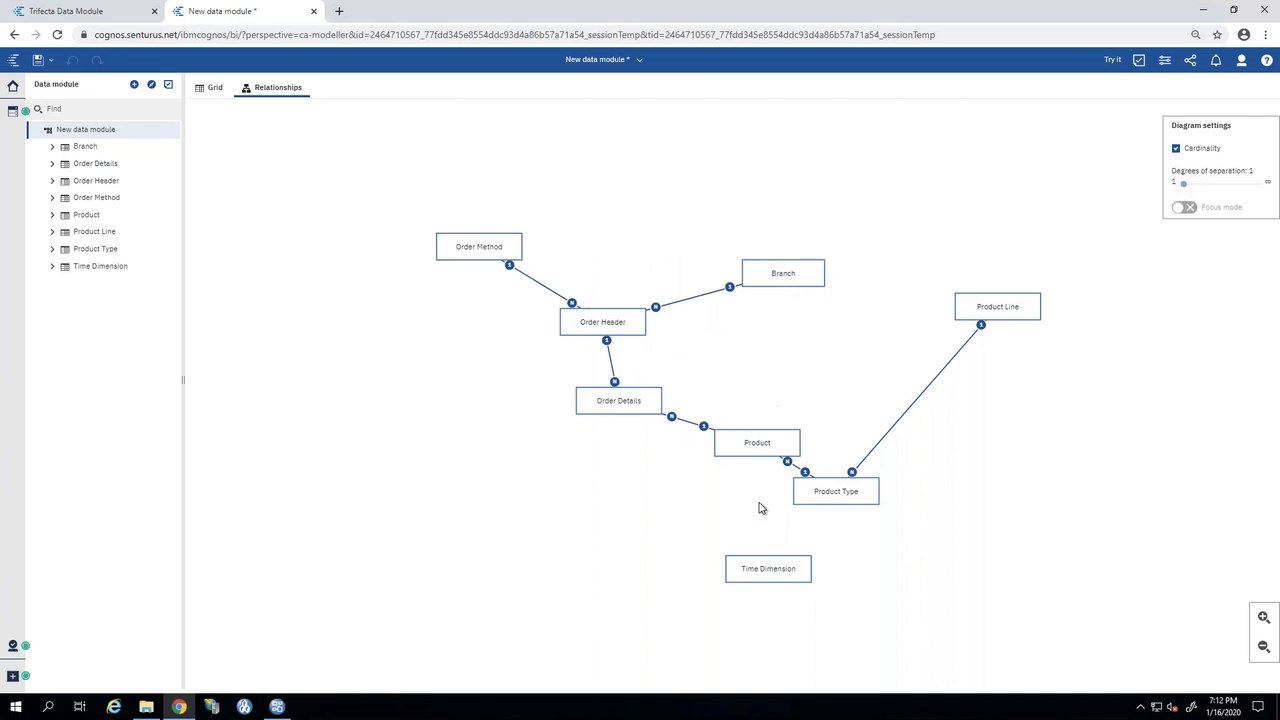
left_click_drag(765, 569, 467, 461)
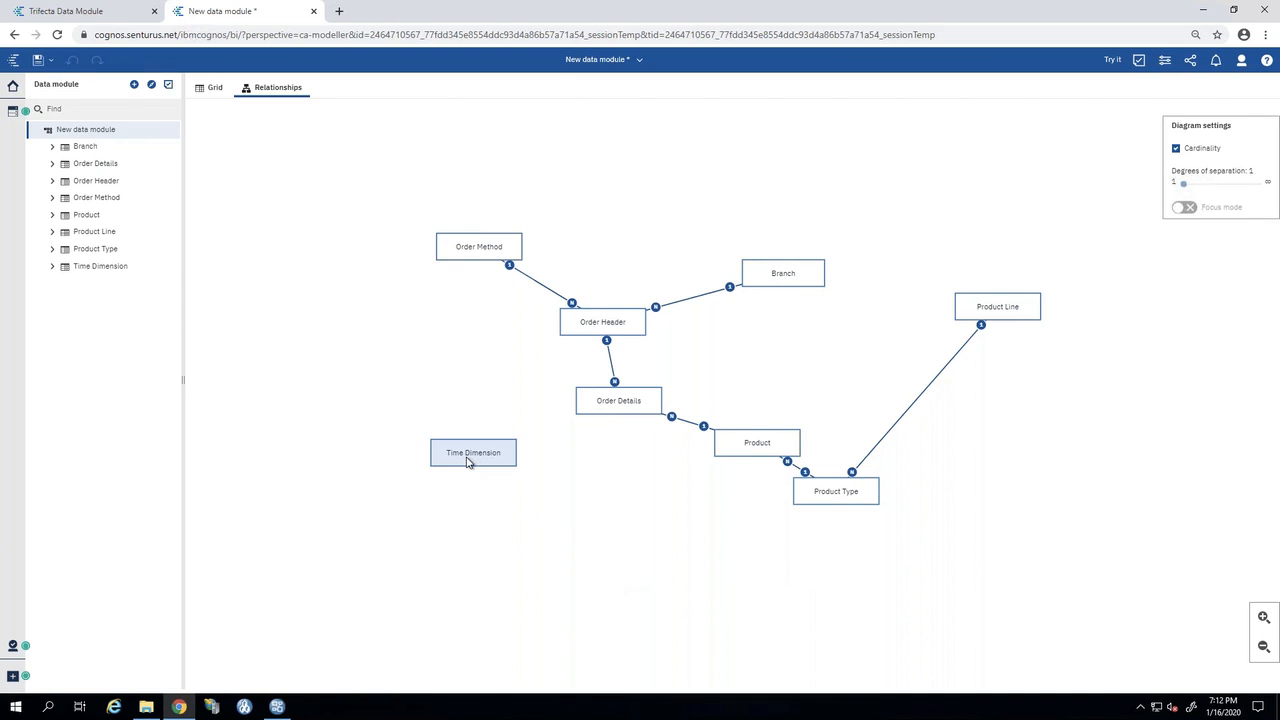
left_click(448, 358)
left_click(468, 458)
left_click(607, 404, "ctrl")
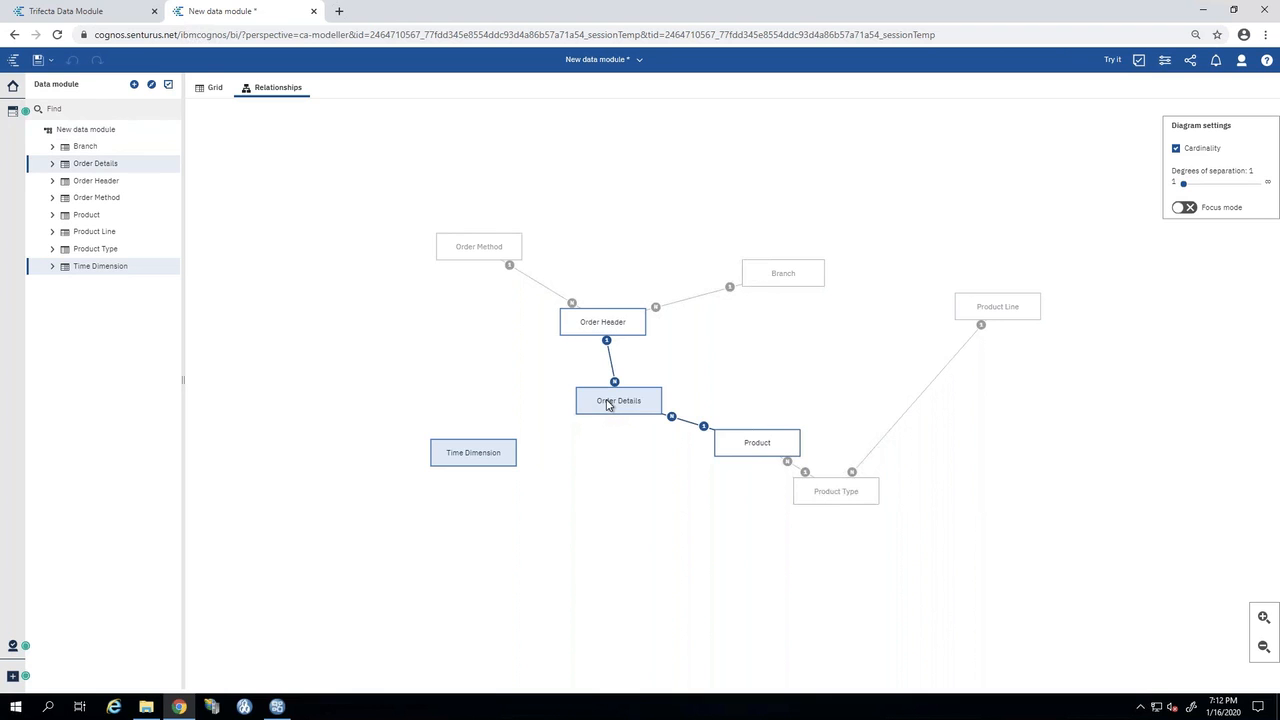
right_click(607, 404)
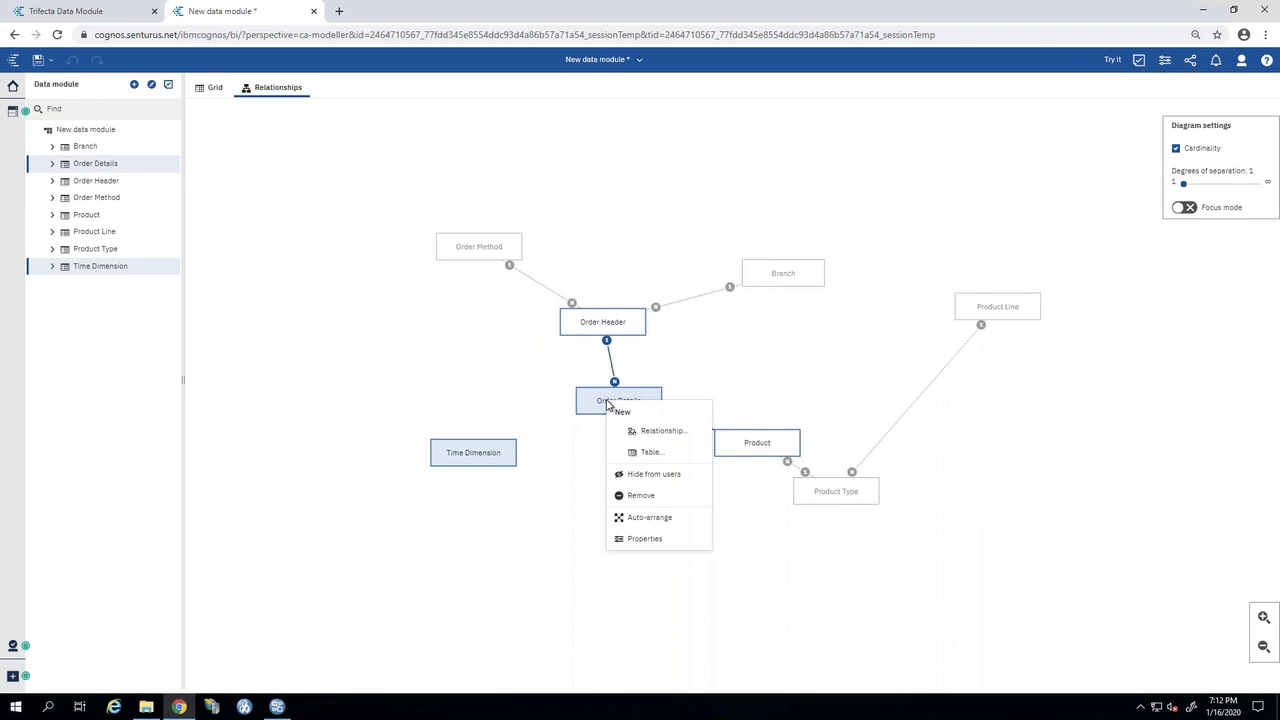
left_click(640, 431)
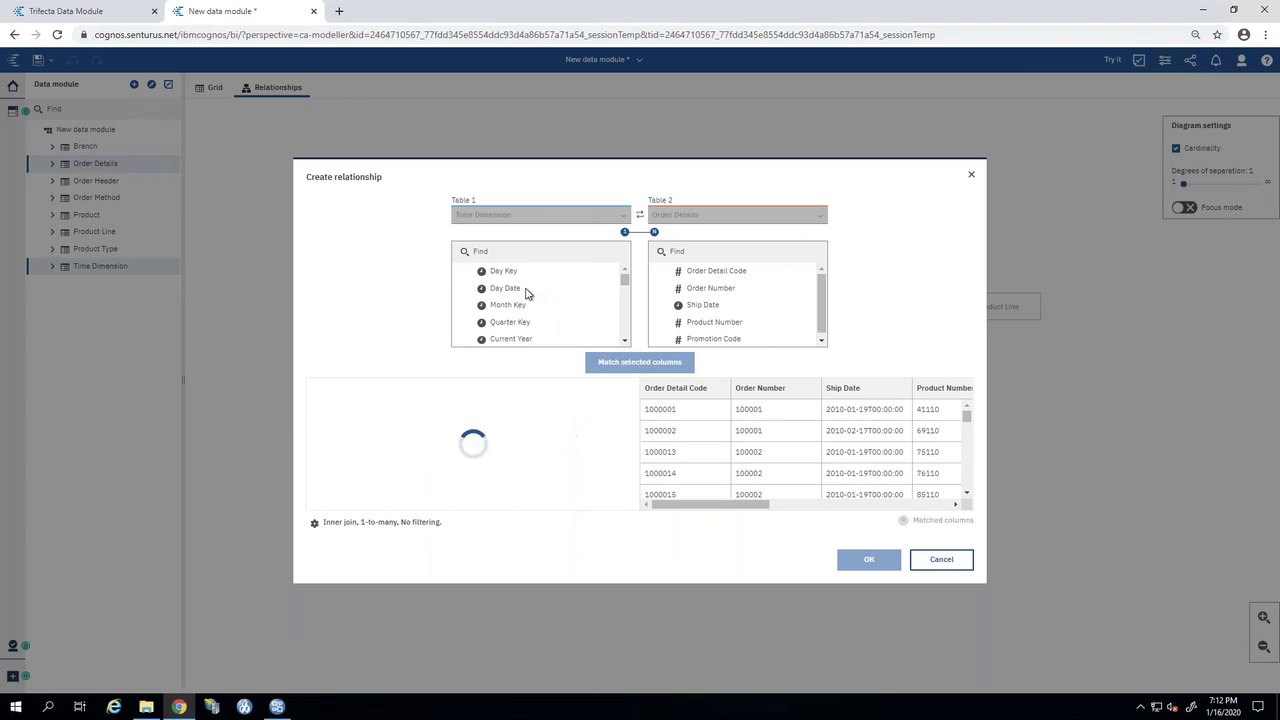
left_click(504, 287)
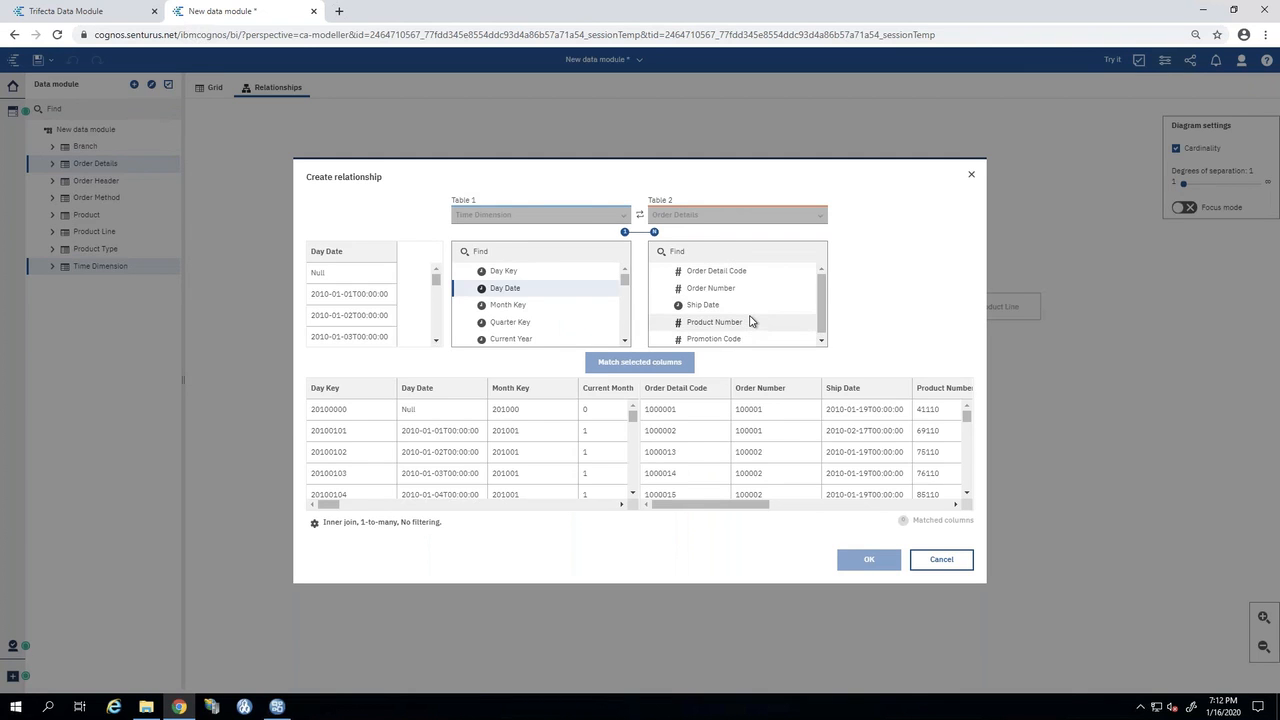
scroll(751, 321, "down", 1)
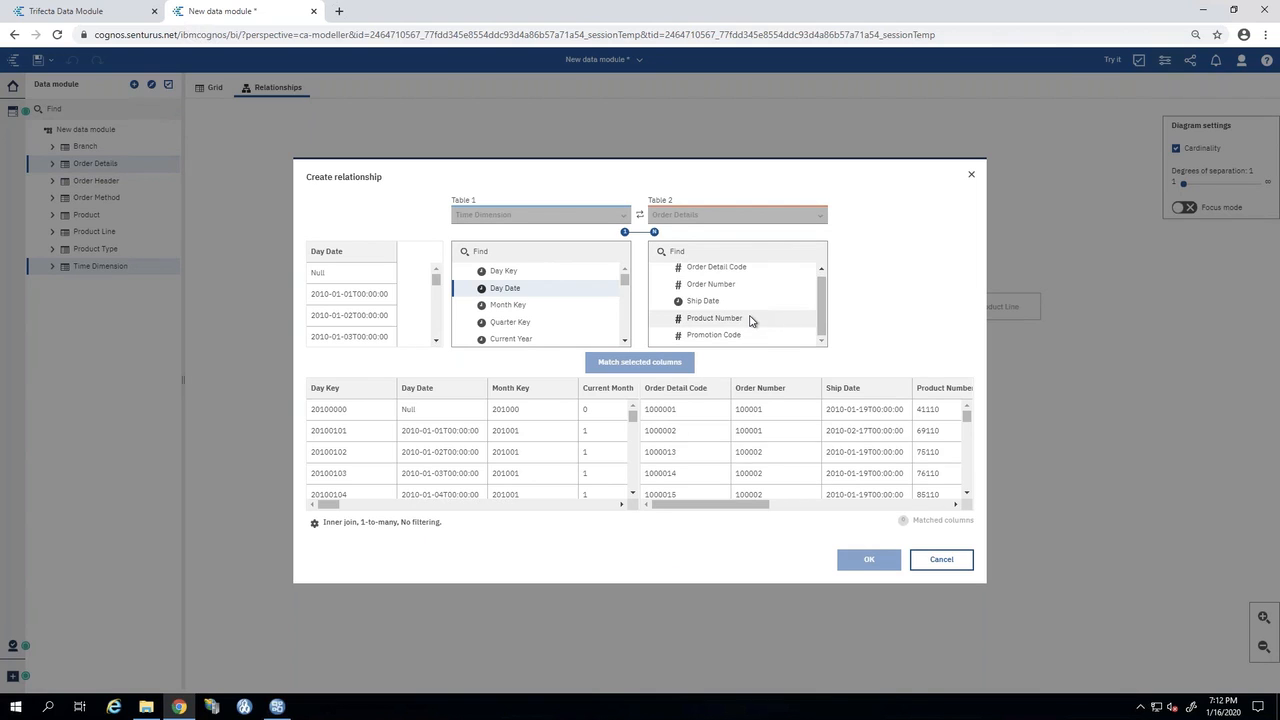
scroll(751, 322, "up", 1)
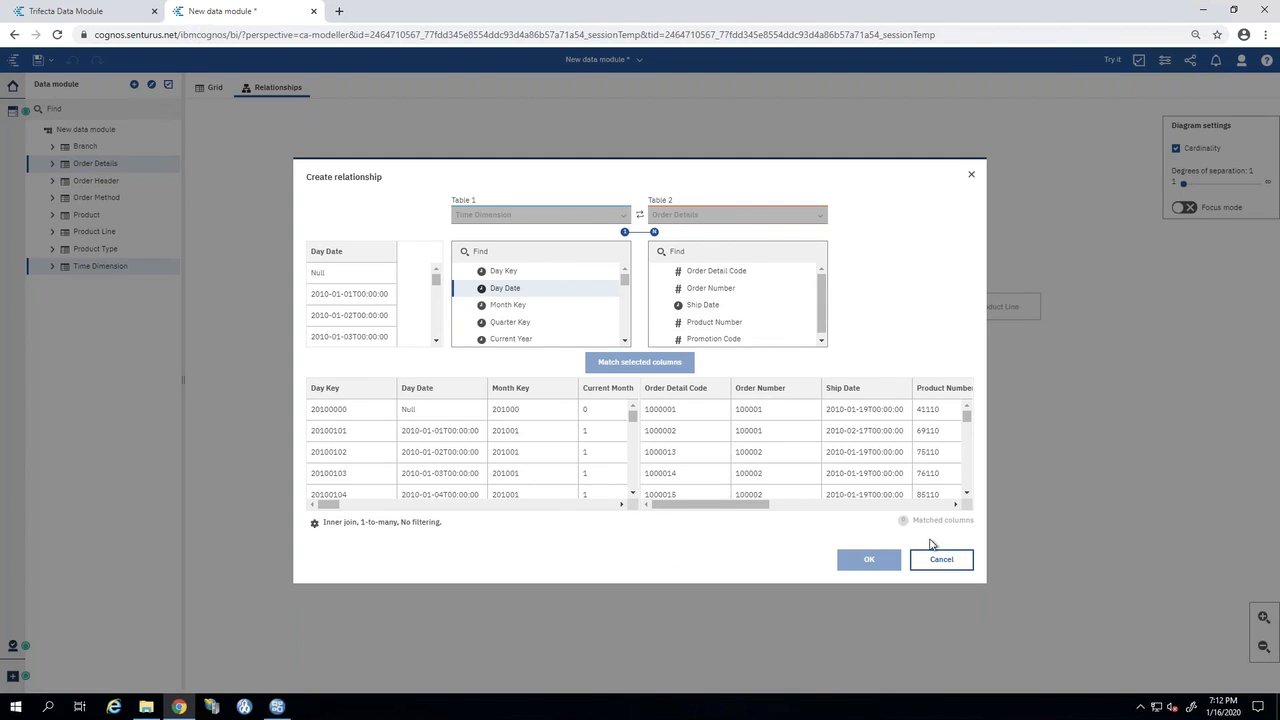
key("Escape")
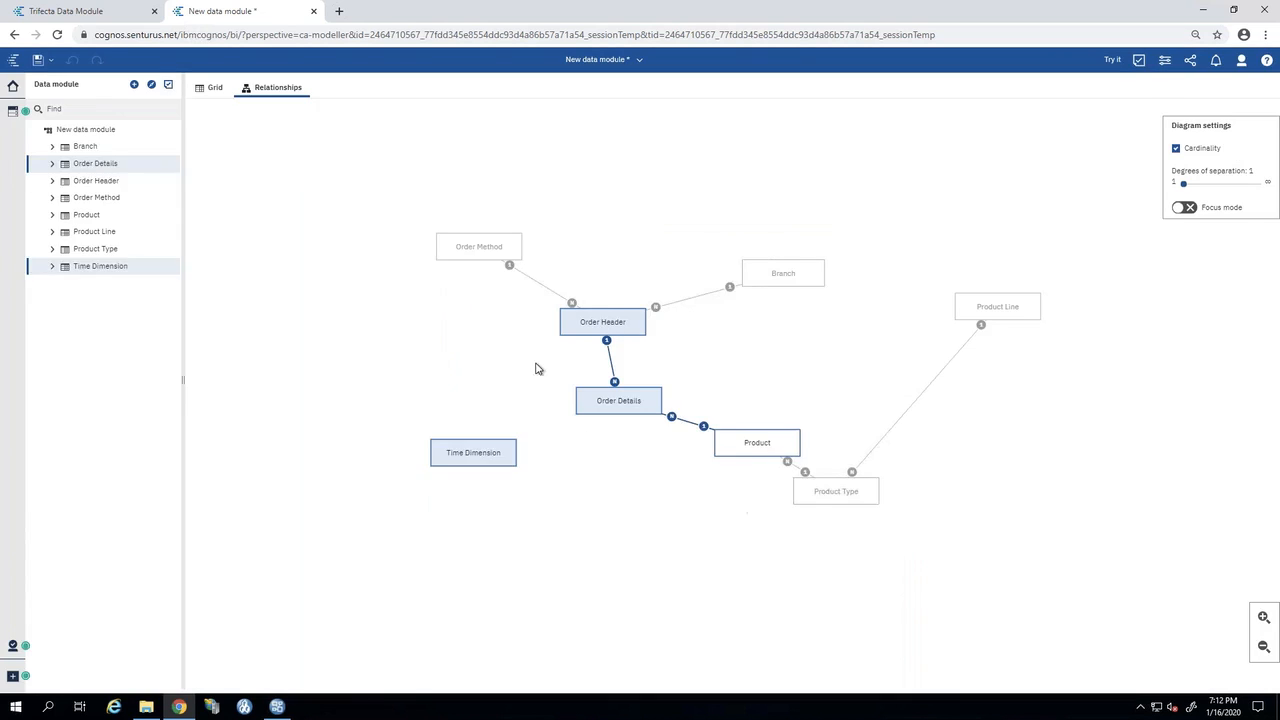
Relate Time Dimension to Order Header by matching Day Date with Order Date, and move Order Details farther from the new link.
left_click(474, 455)
left_click(605, 318, "ctrl")
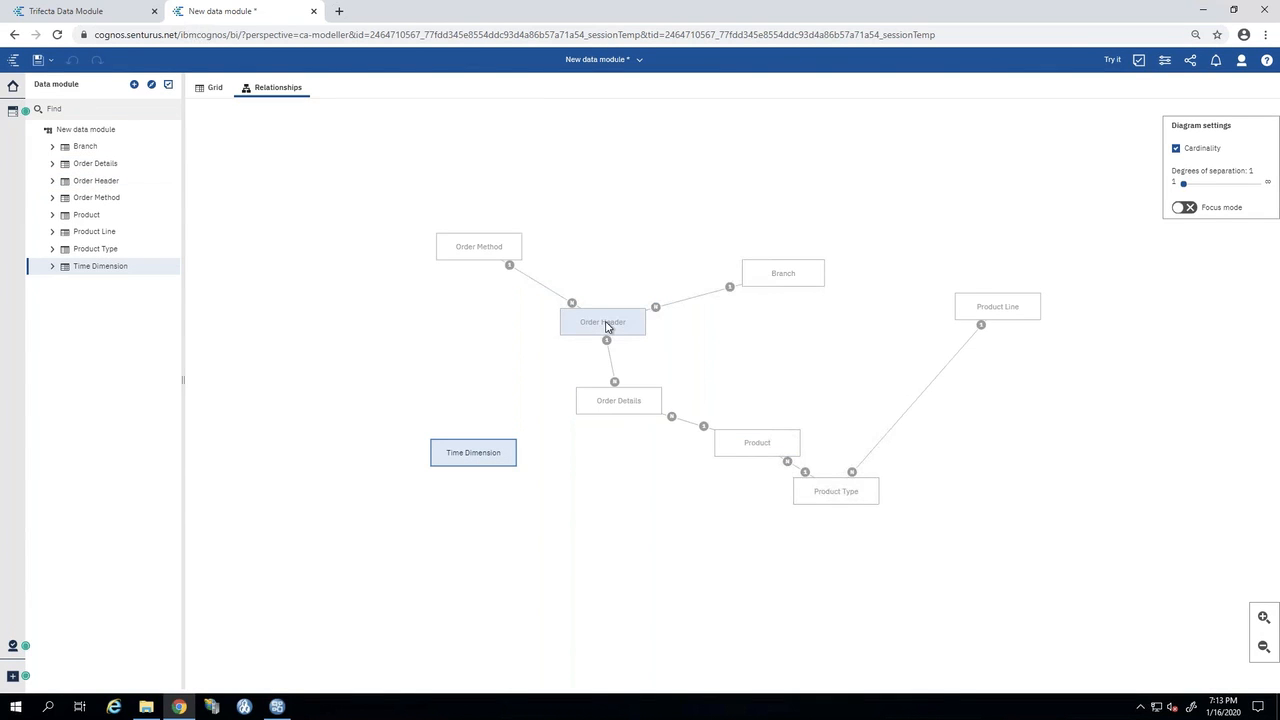
right_click(605, 322)
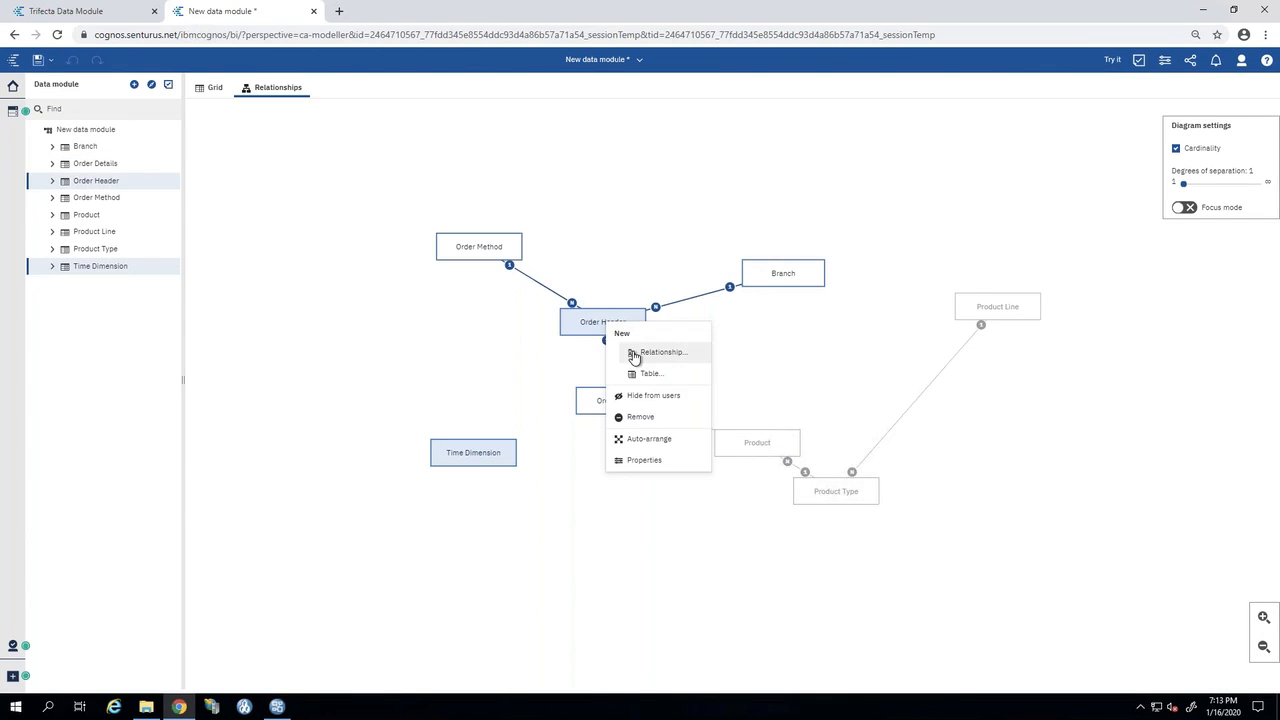
left_click(634, 356)
left_click(505, 288)
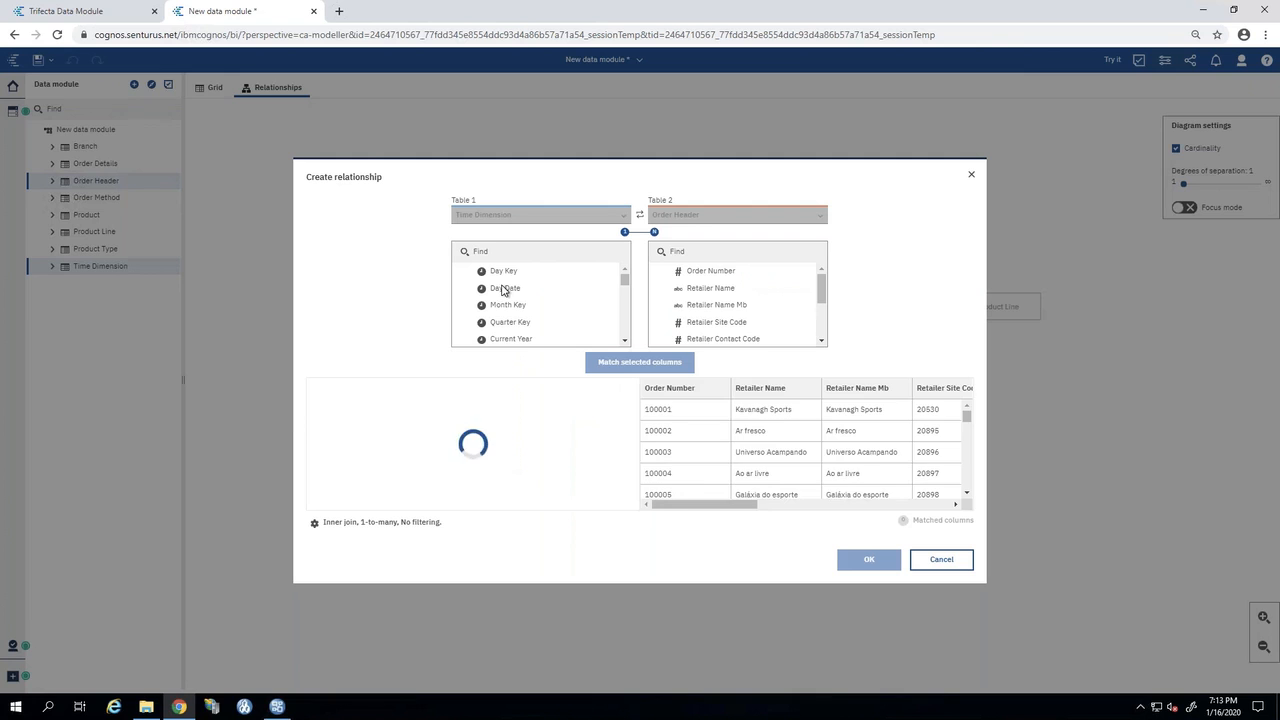
scroll(700, 308, "down", 1)
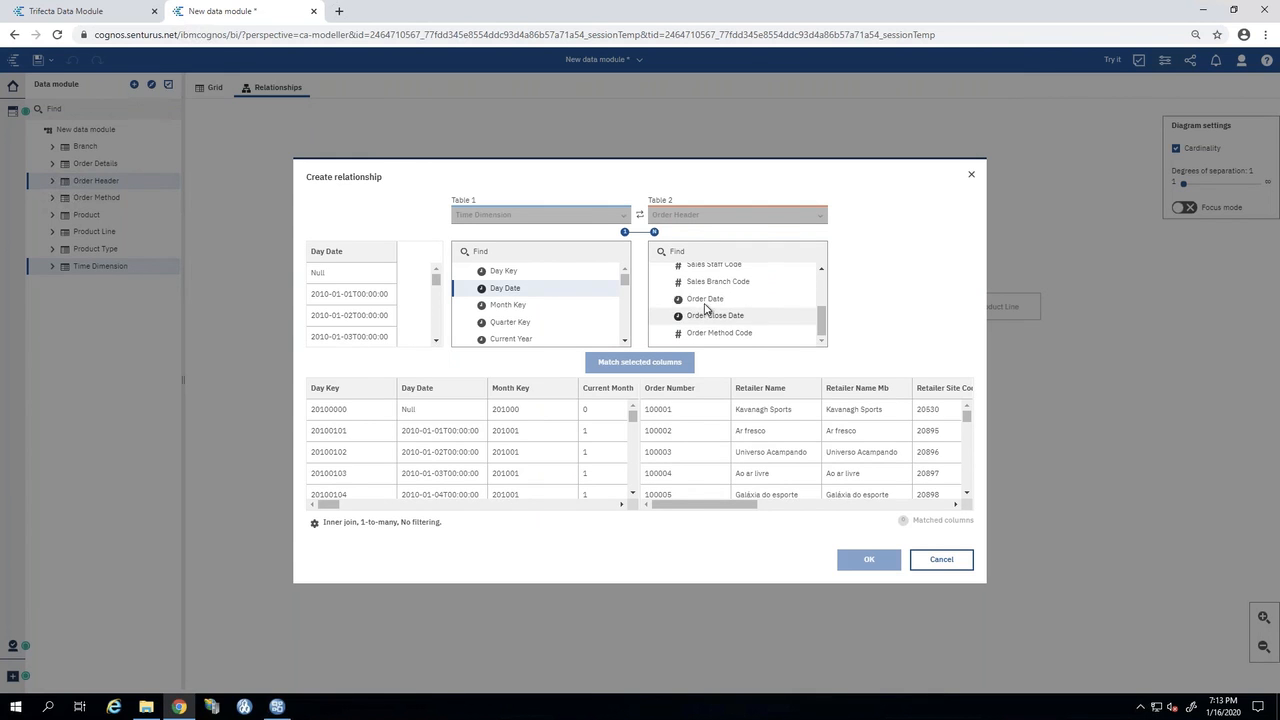
left_click(704, 302)
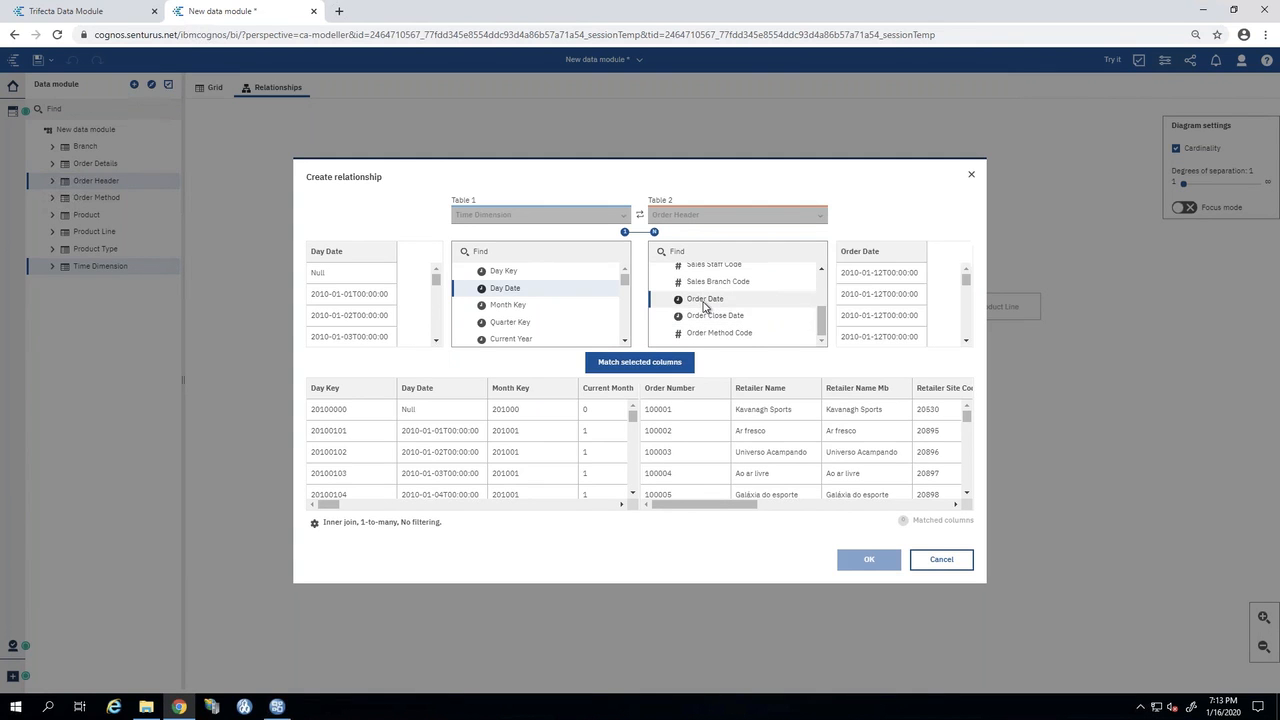
left_click(315, 524)
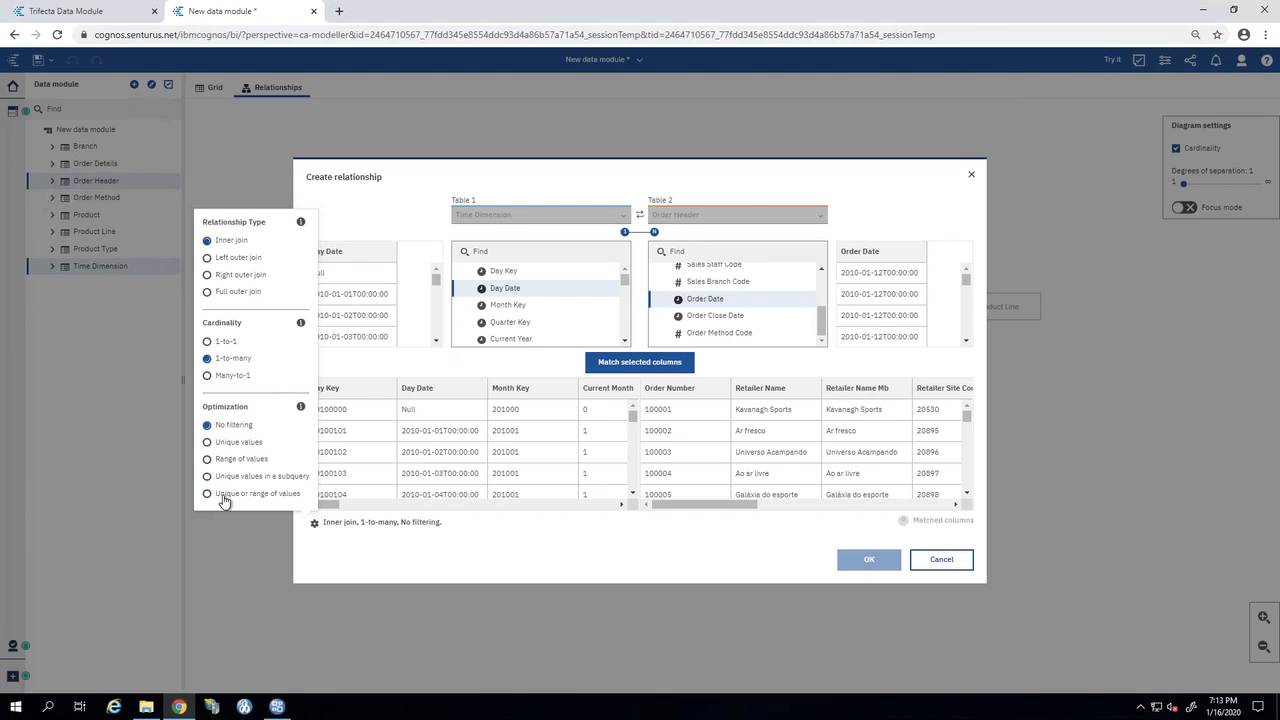
left_click(639, 362)
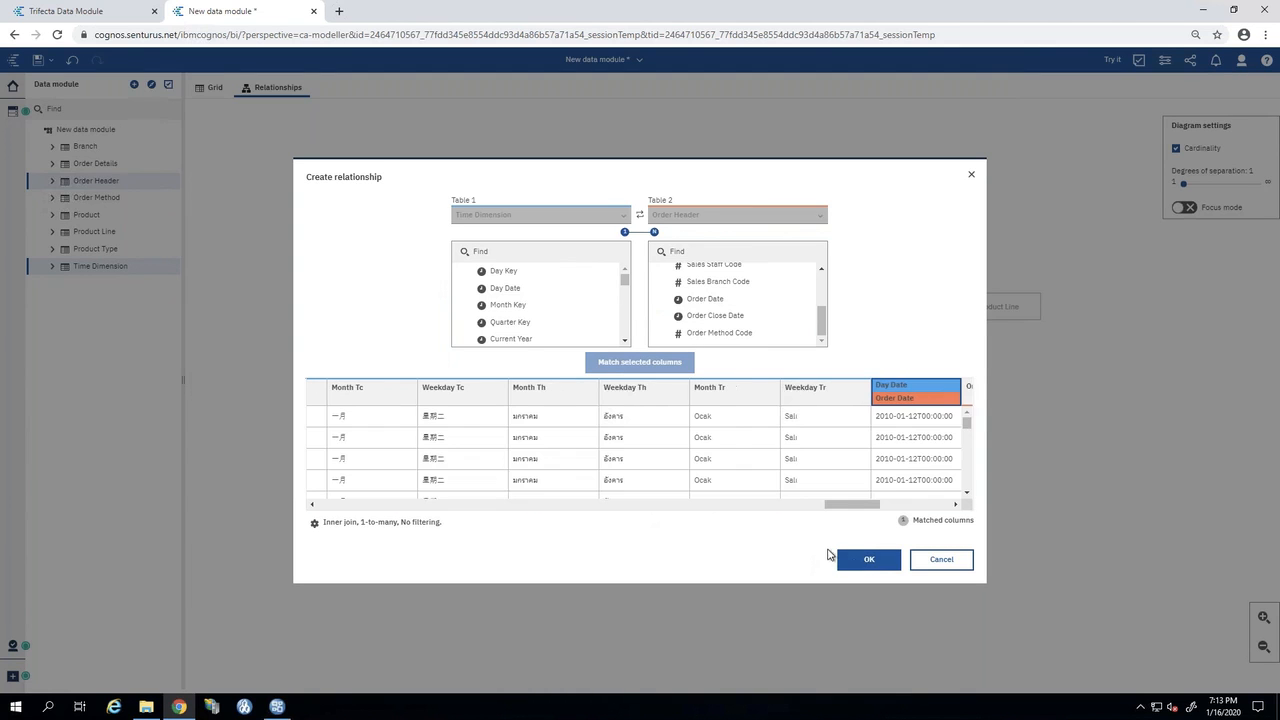
key("Return")
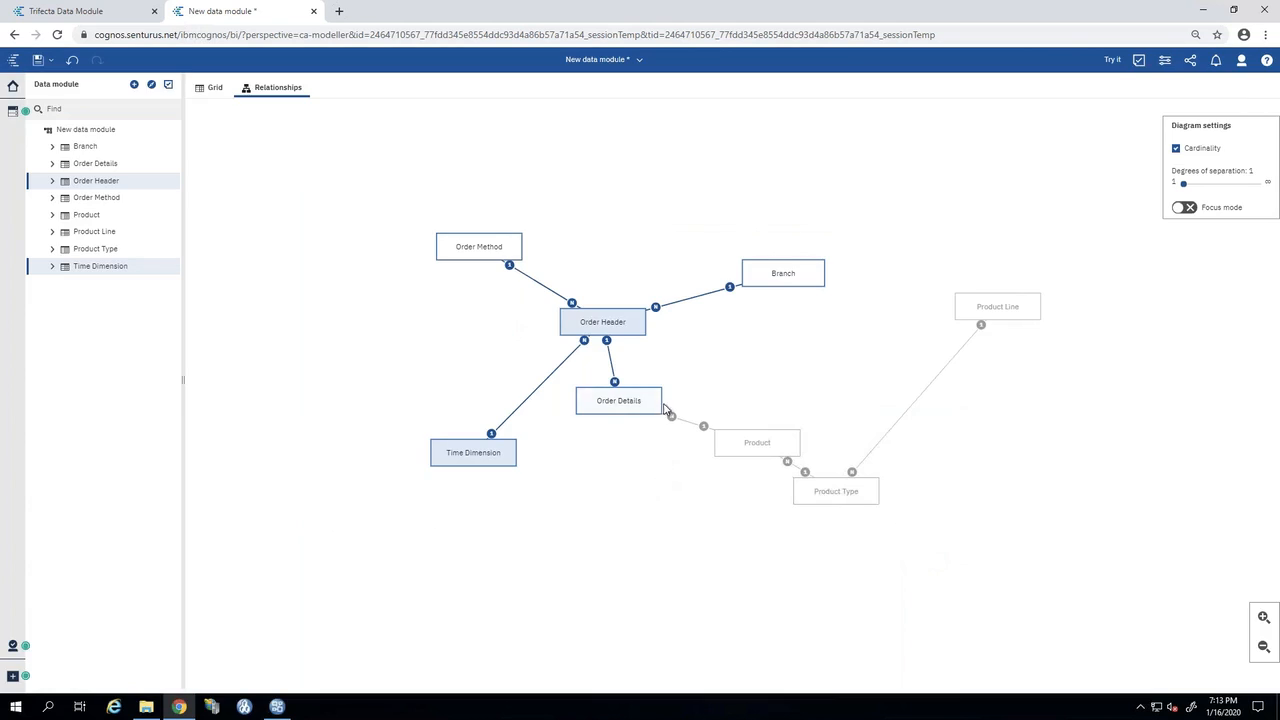
left_click_drag(634, 401, 681, 393)
Start a new table as a view of Product, Product Line and Product Type.
left_click(754, 450)
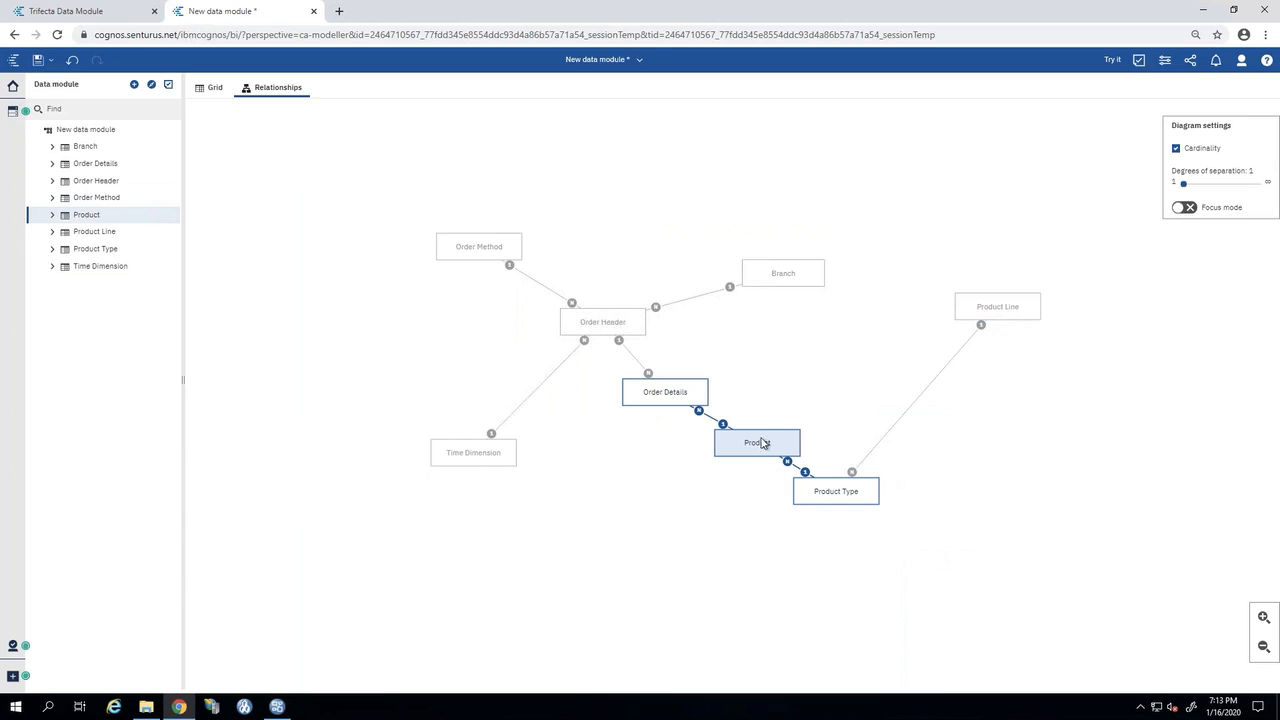
left_click(100, 232, "shift")
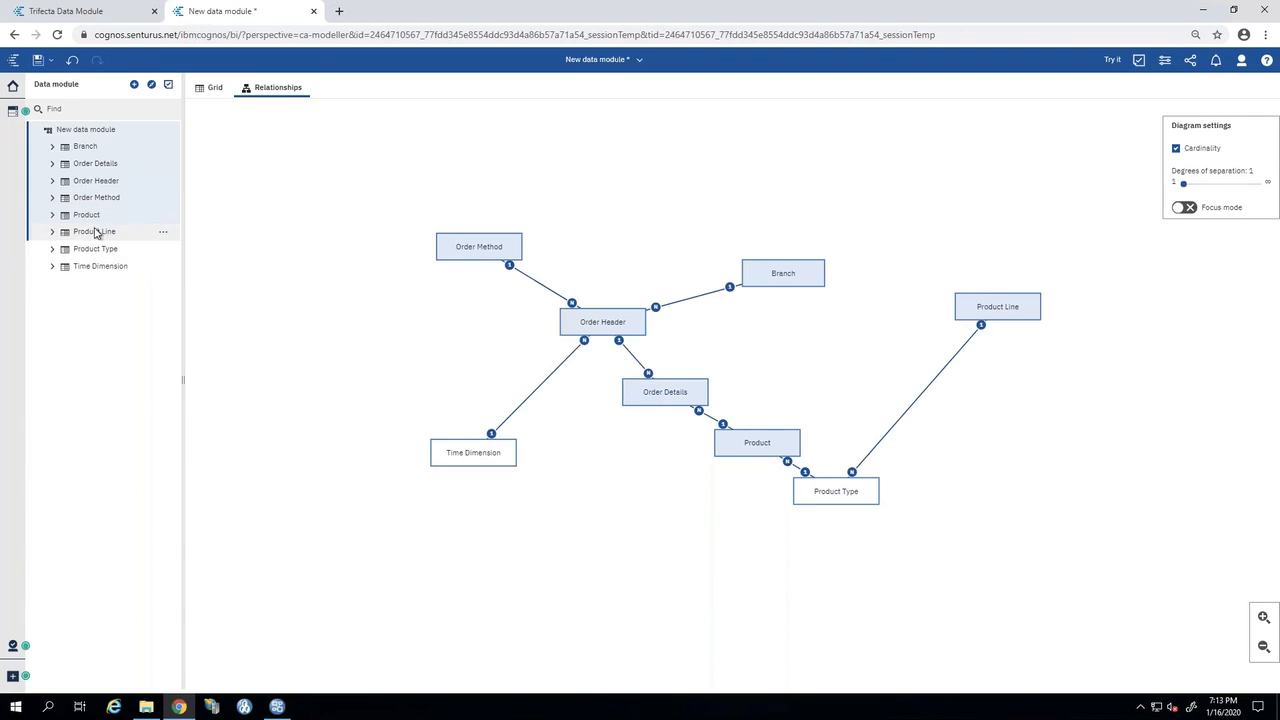
left_click(91, 220)
left_click(93, 234, "ctrl")
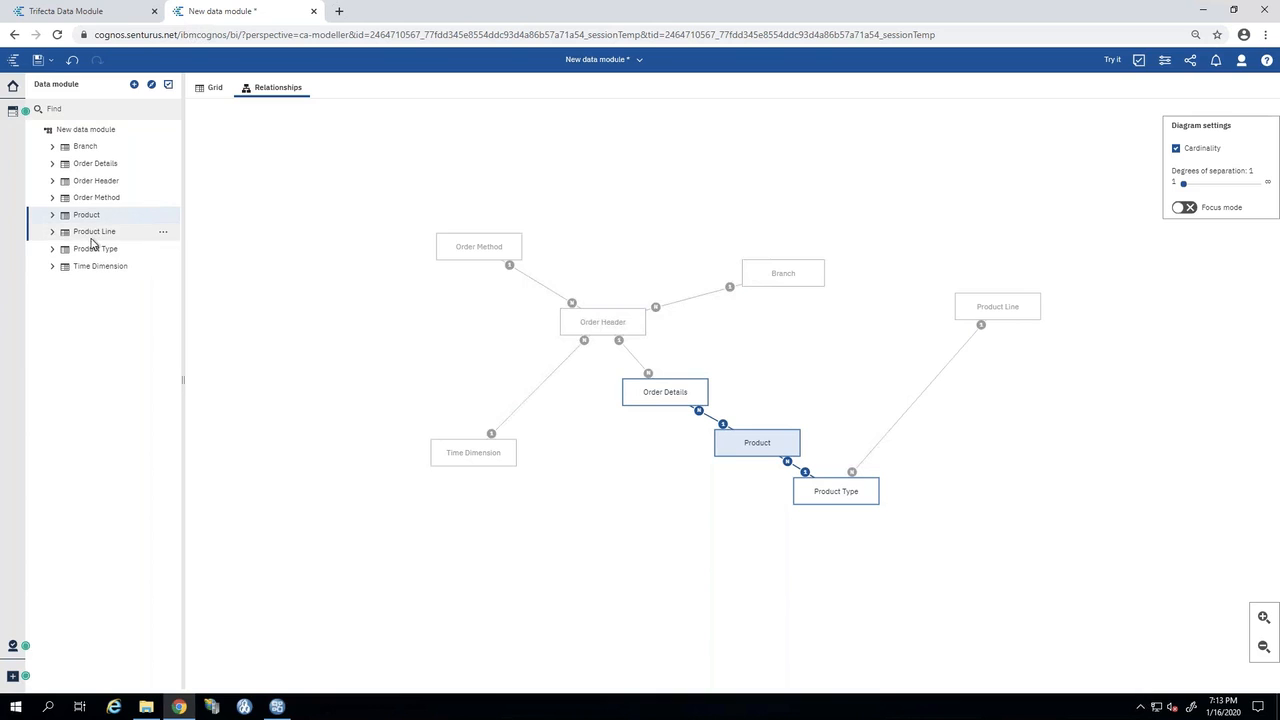
left_click(91, 254, "ctrl")
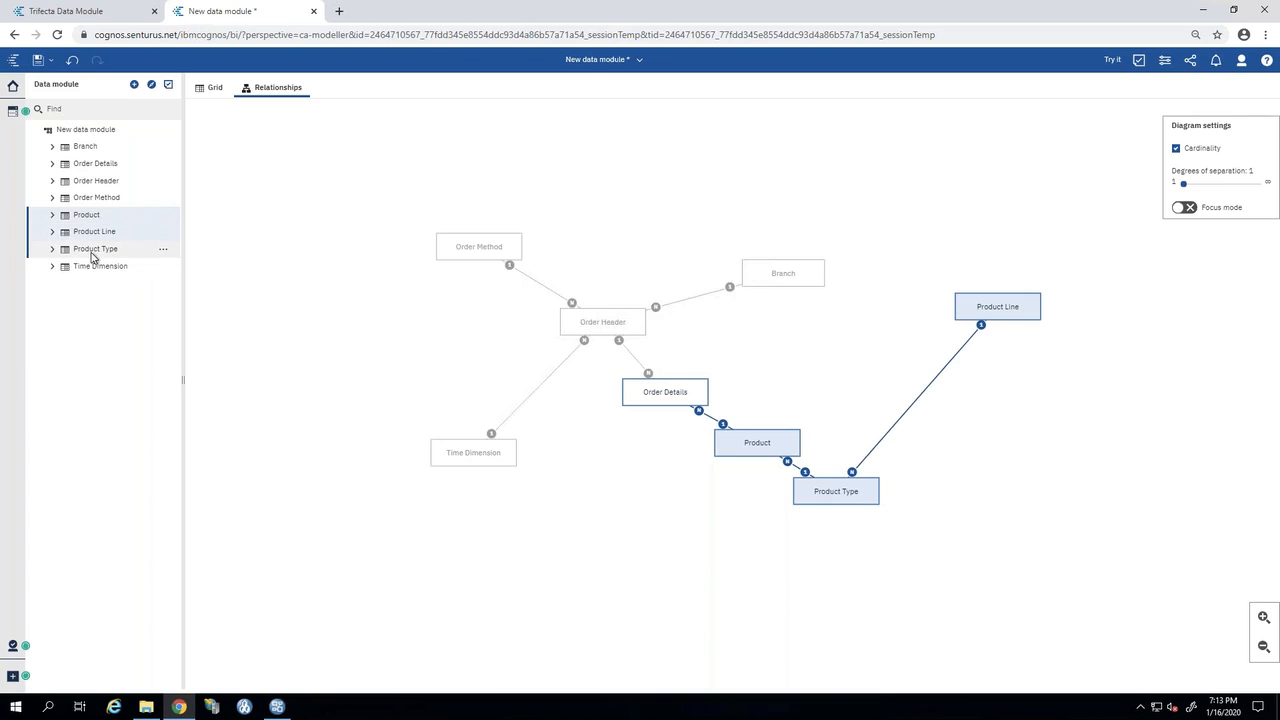
left_click(163, 249)
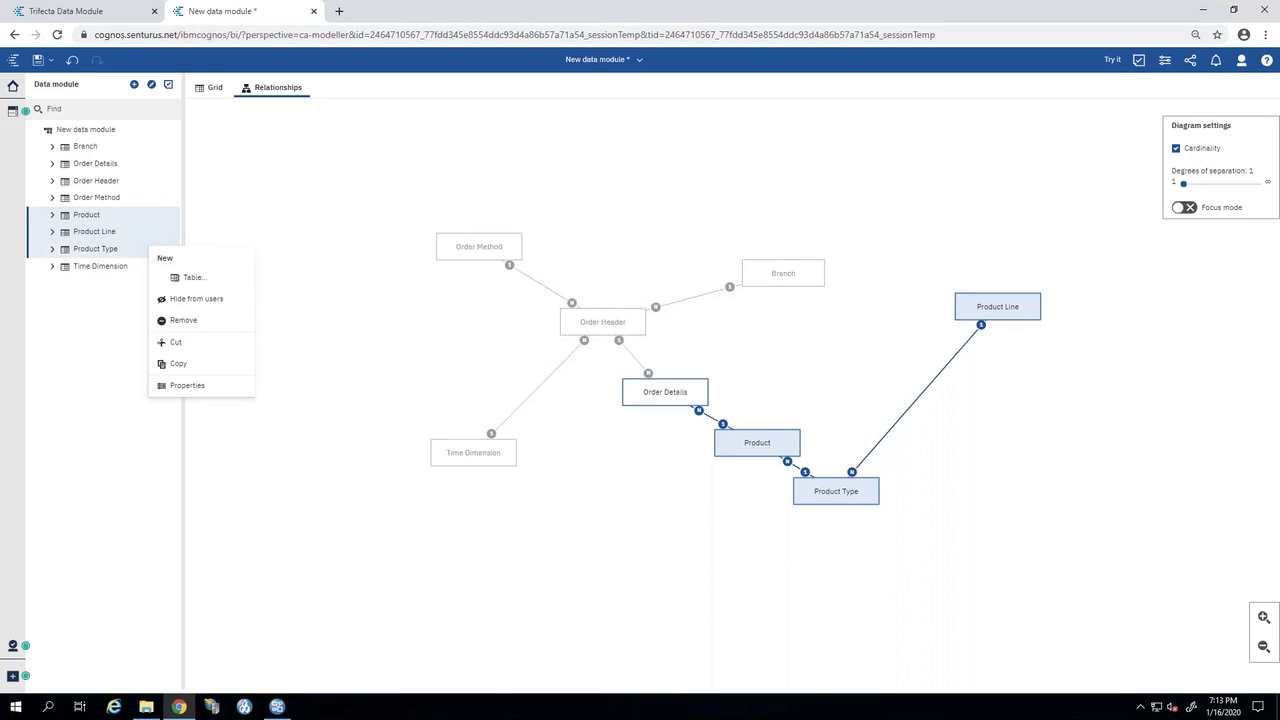
left_click(185, 278)
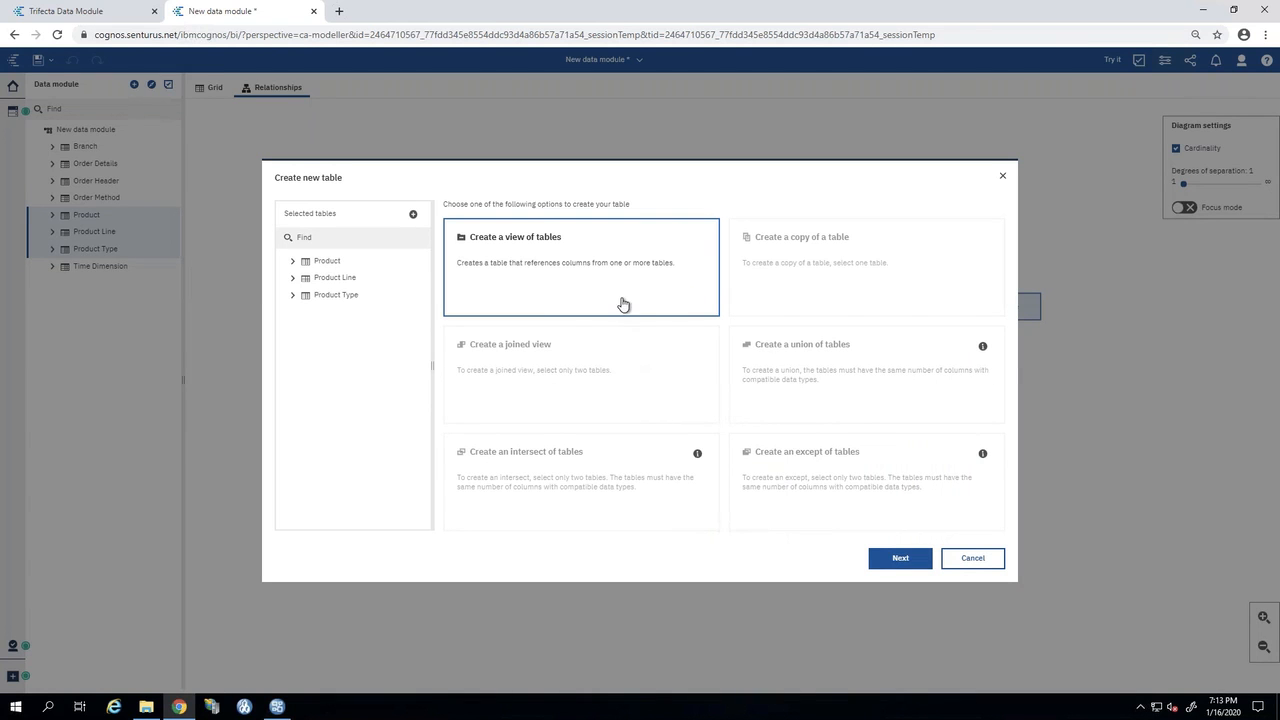
left_click(903, 562)
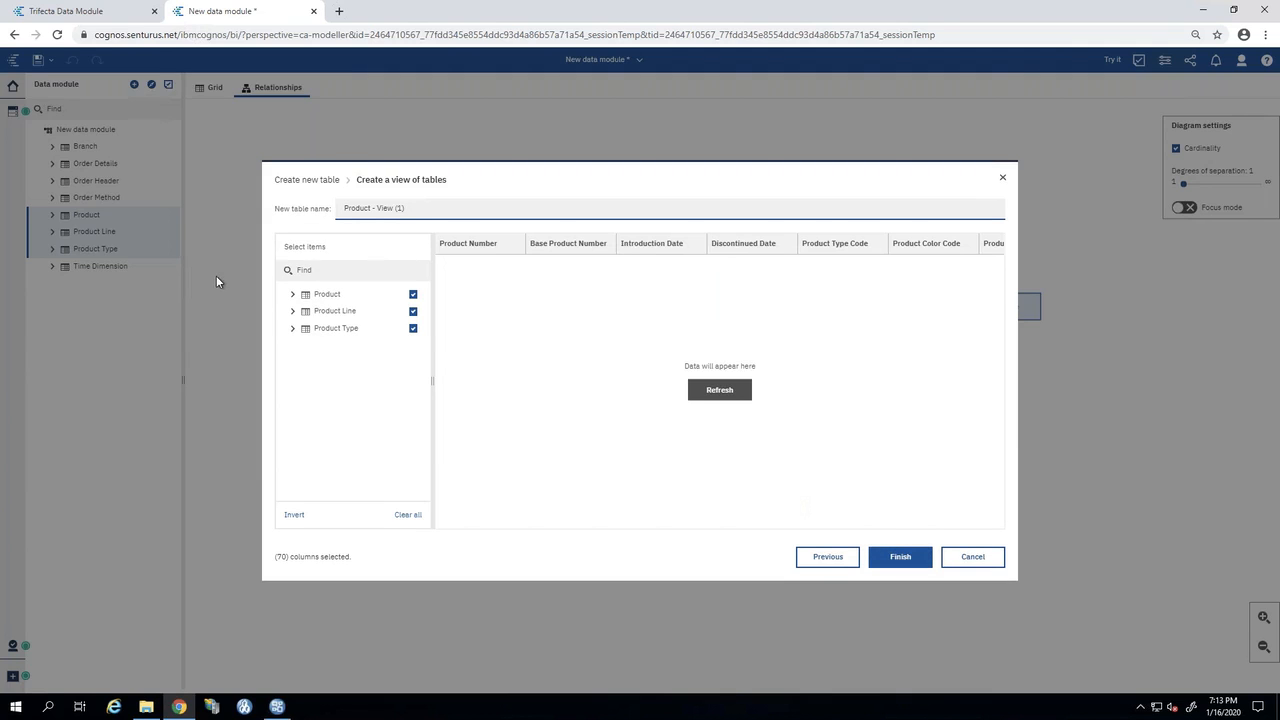
Limit the Product Line columns in the view to Product Line Code and Product Line En.
left_click(292, 296)
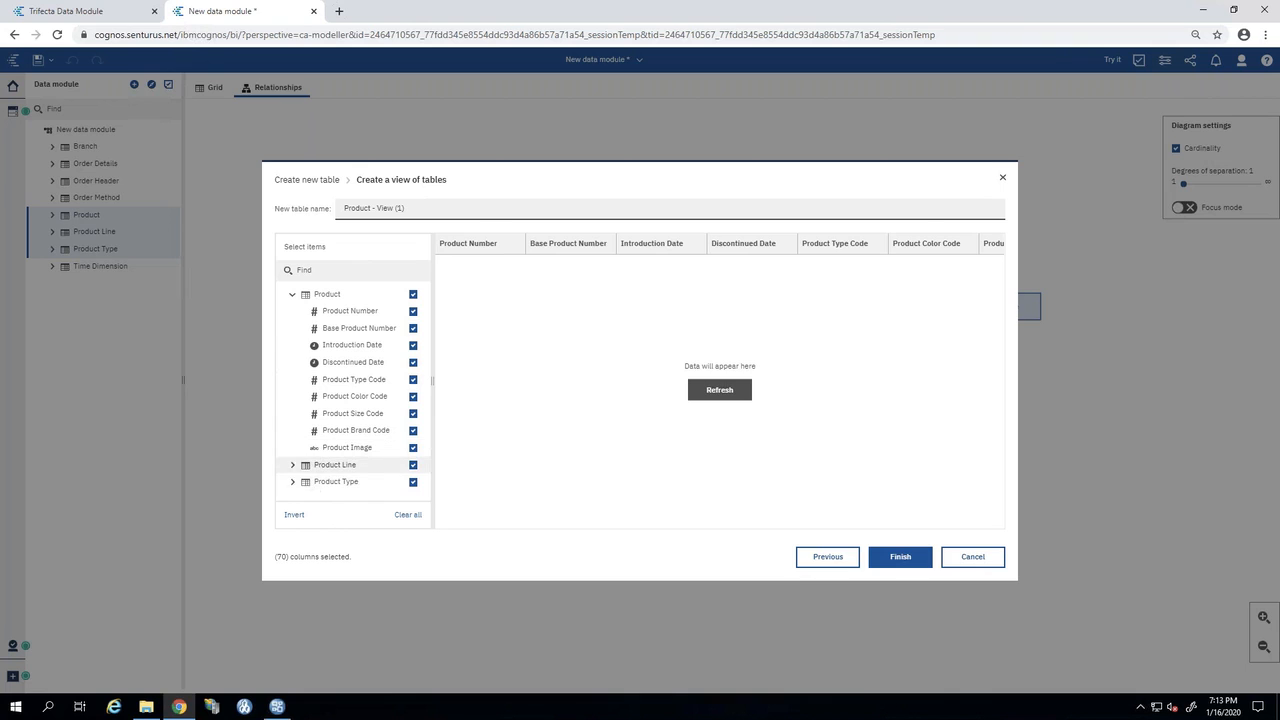
left_click(292, 469)
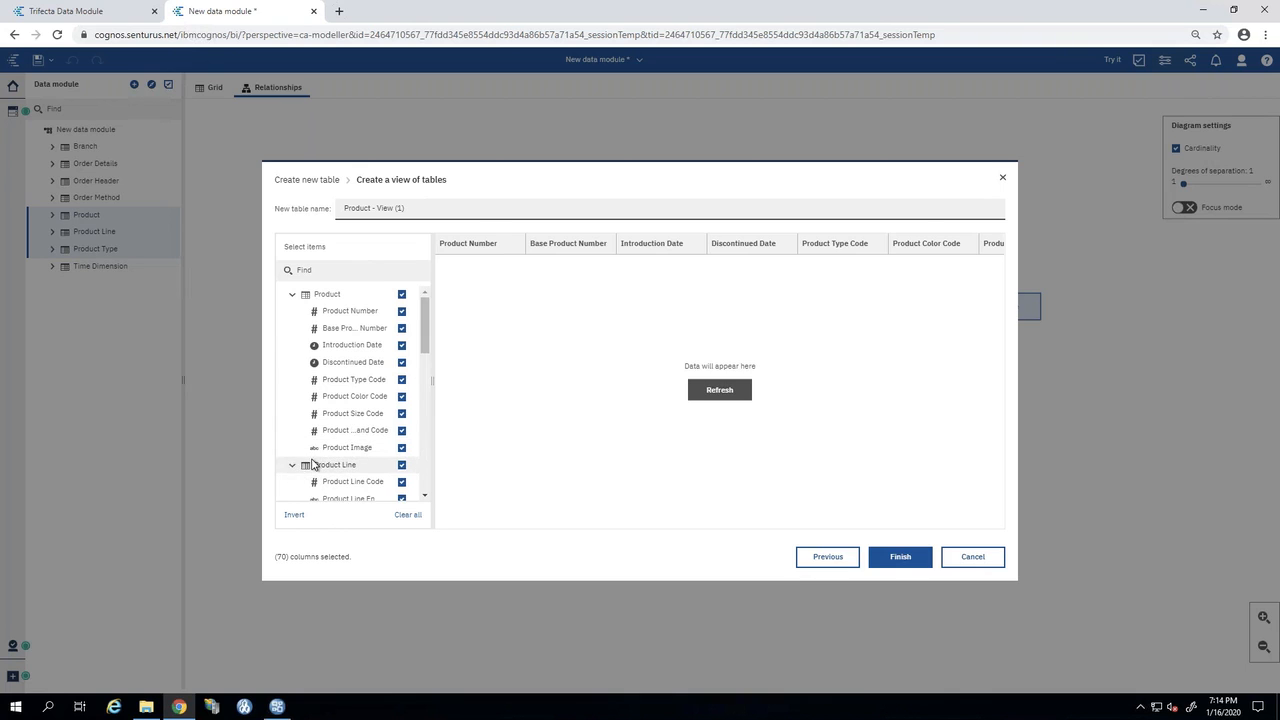
scroll(305, 465, "down", 1)
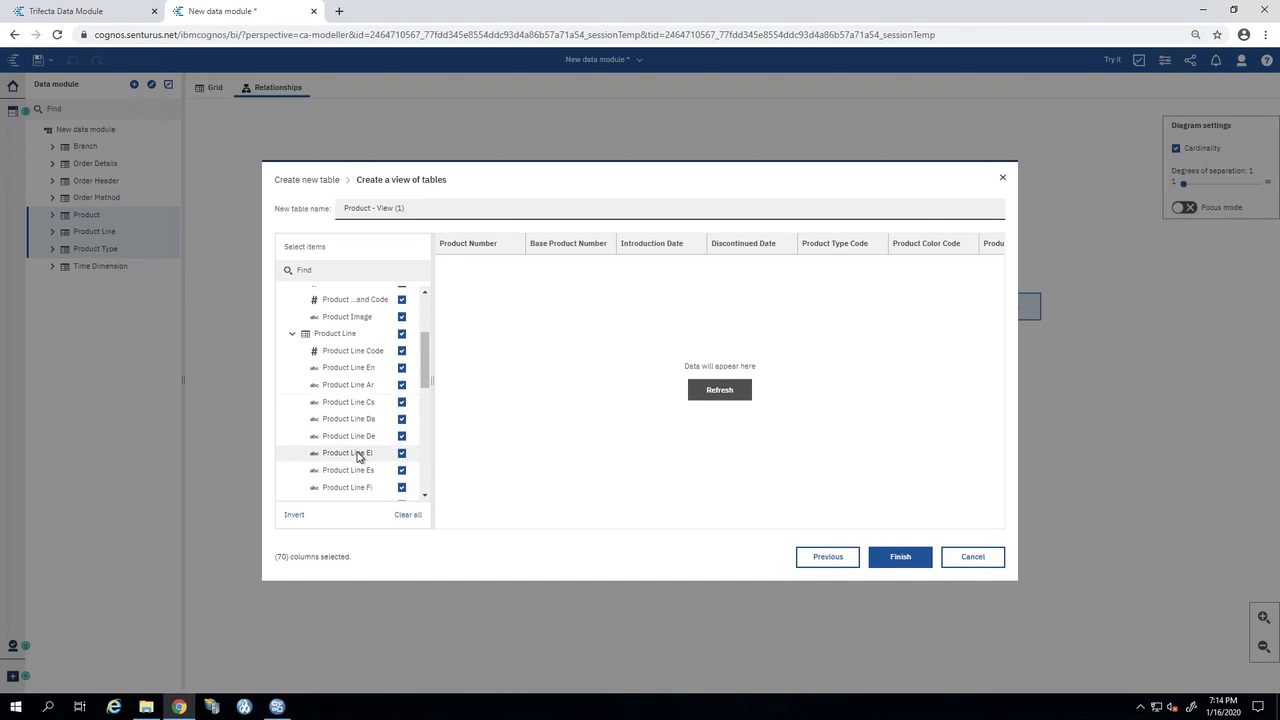
left_click(398, 355)
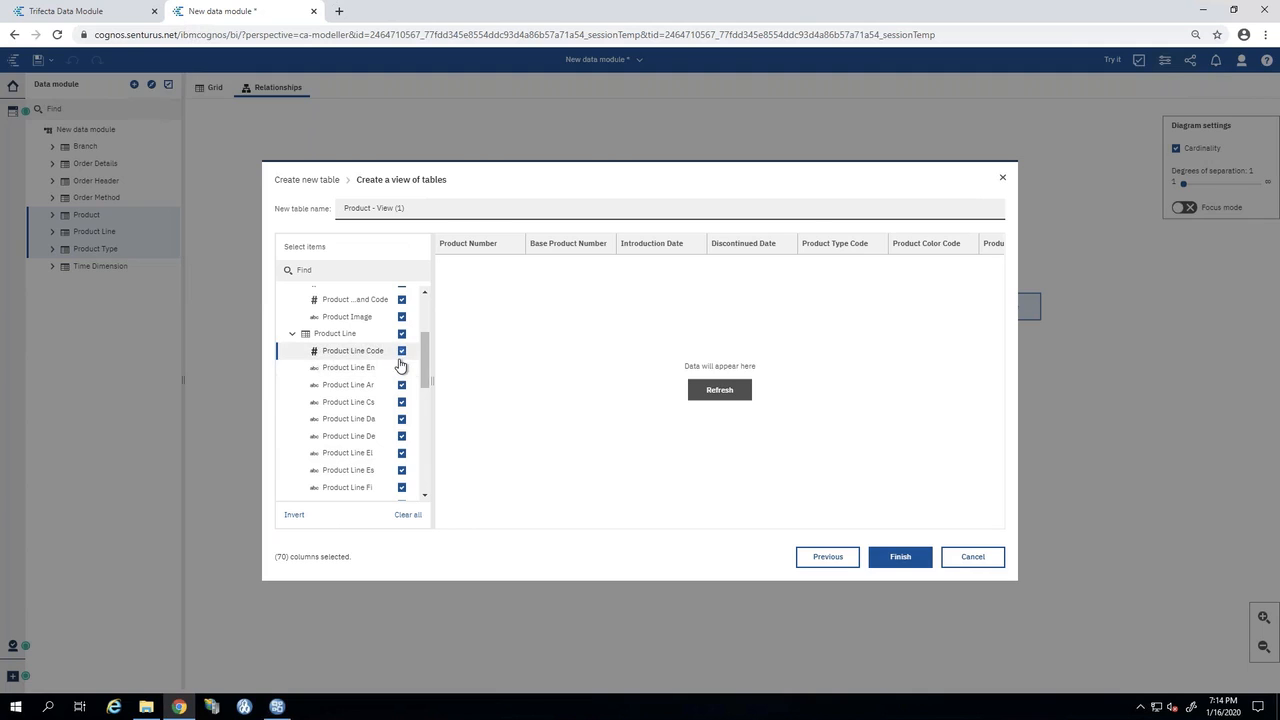
left_click(400, 351)
left_click(400, 351)
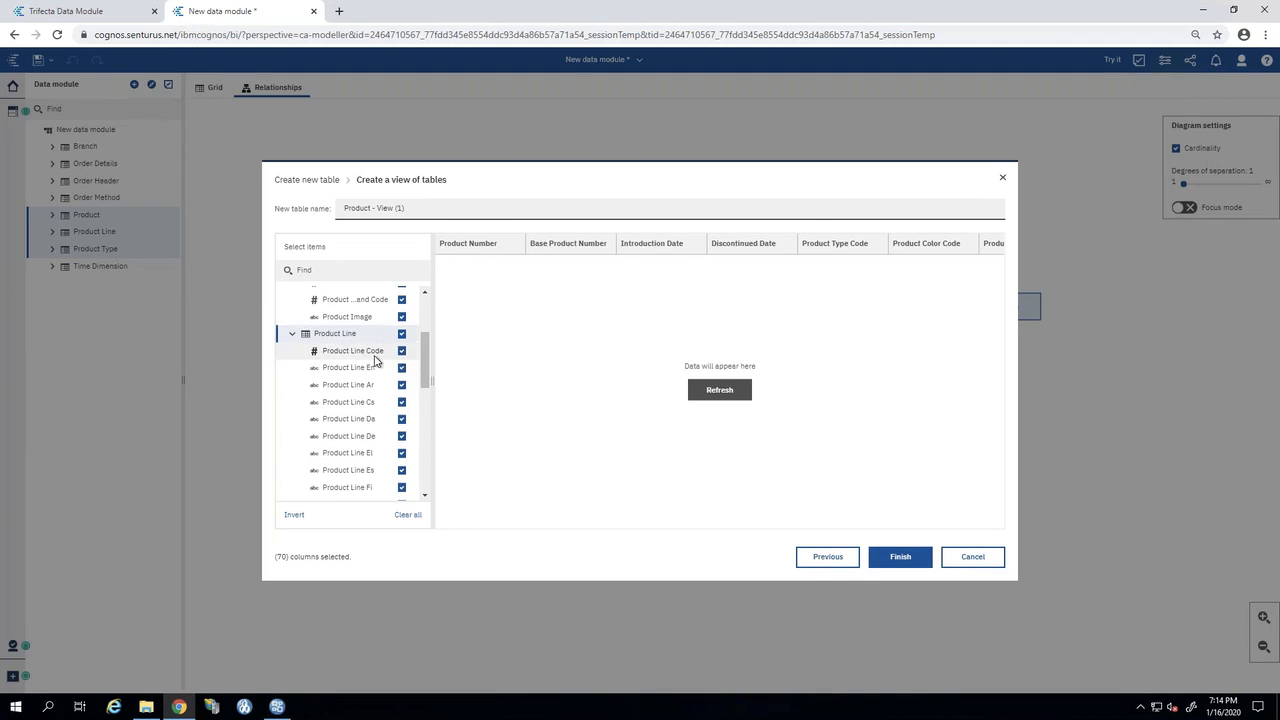
left_click(401, 333)
left_click(401, 351)
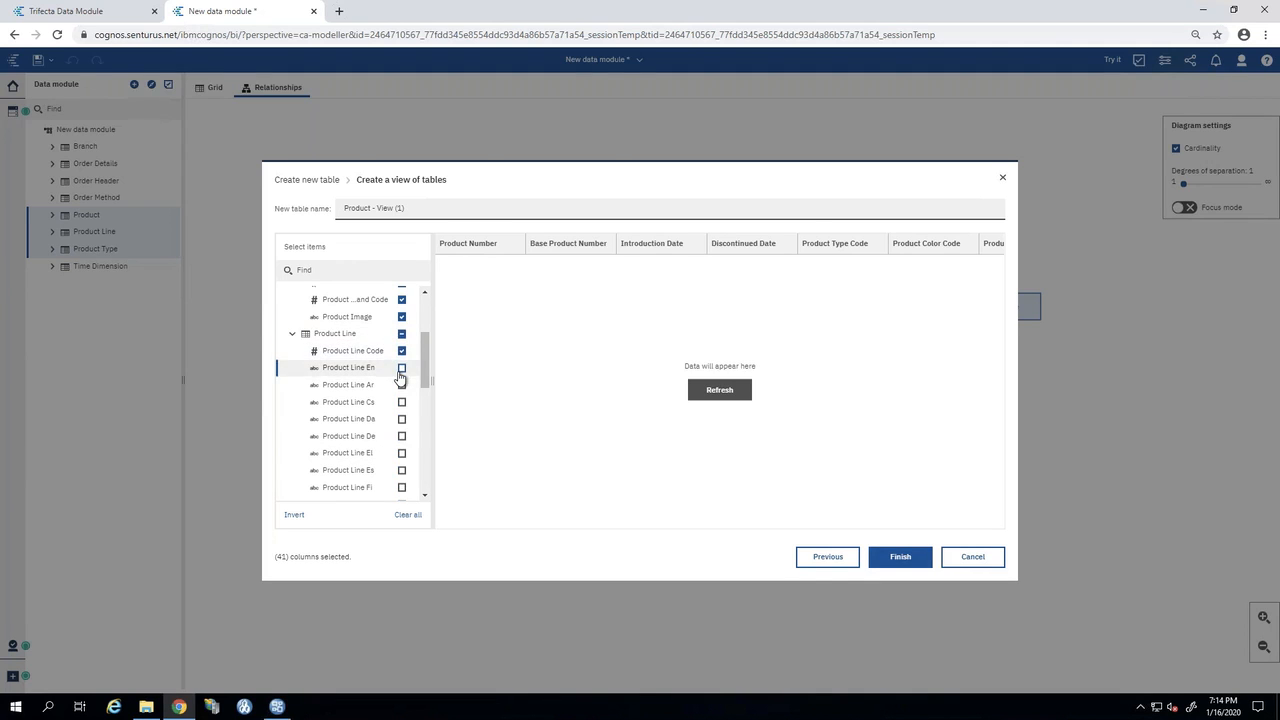
left_click(292, 334)
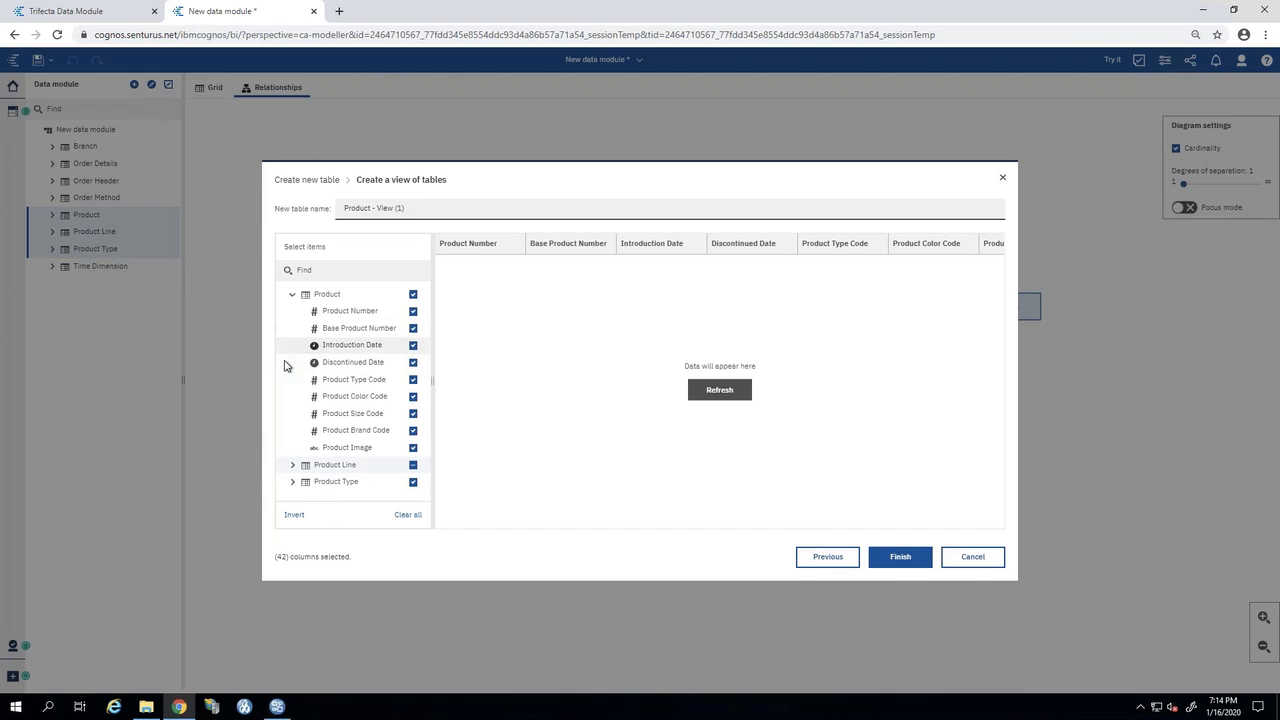
Limit the Product Type columns to Product Type Code, Product Line Code and Product Type En, and finish creating the view.
left_click(291, 482)
scroll(291, 487, "down", 2)
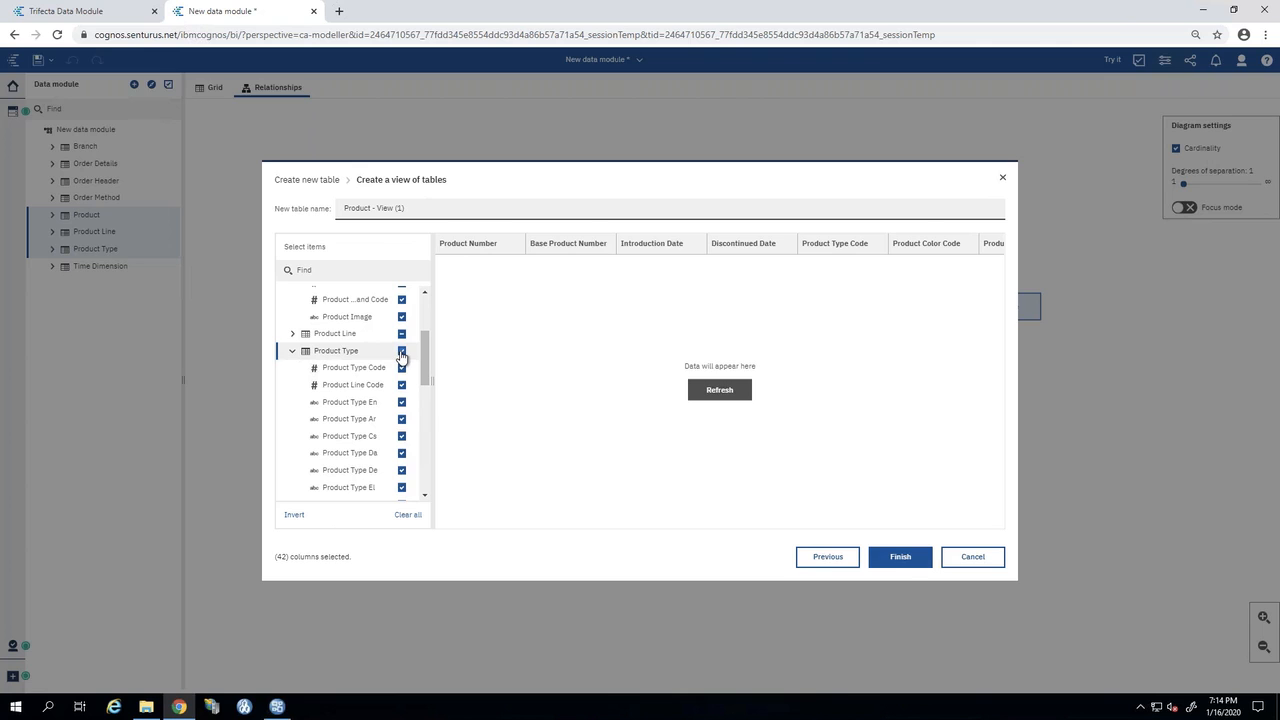
left_click(401, 351)
left_click(402, 367)
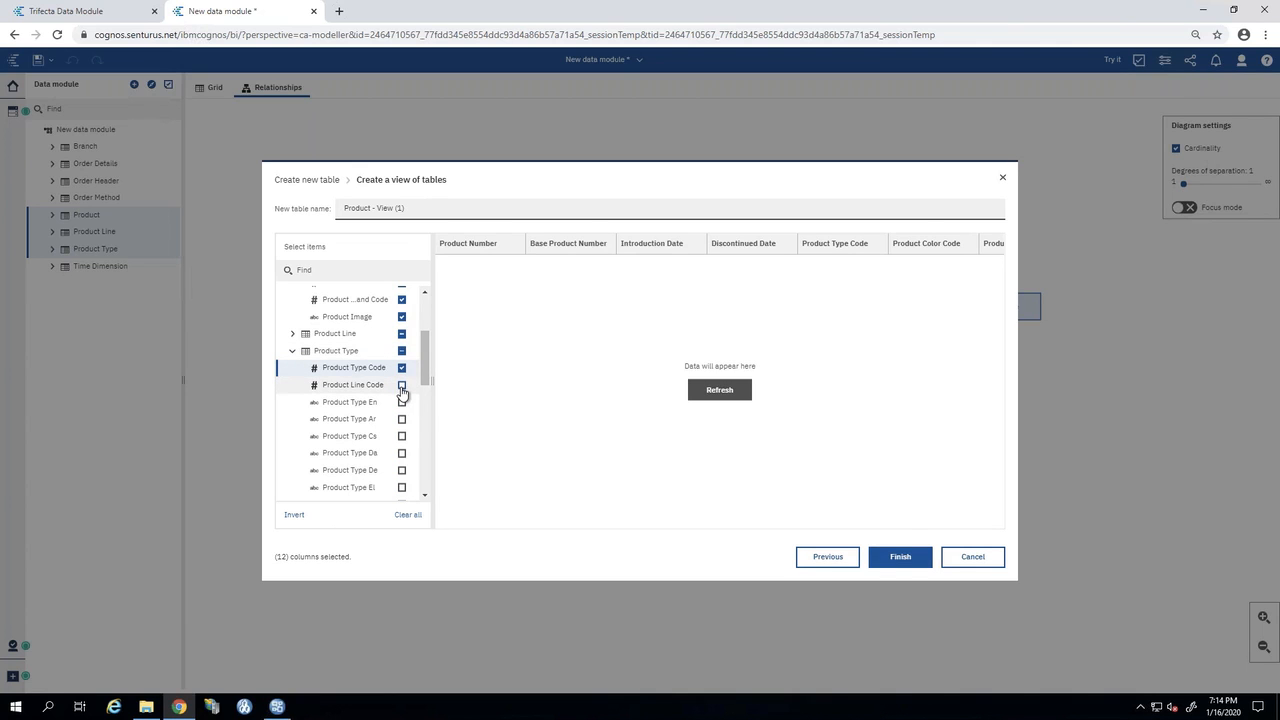
left_click(401, 386)
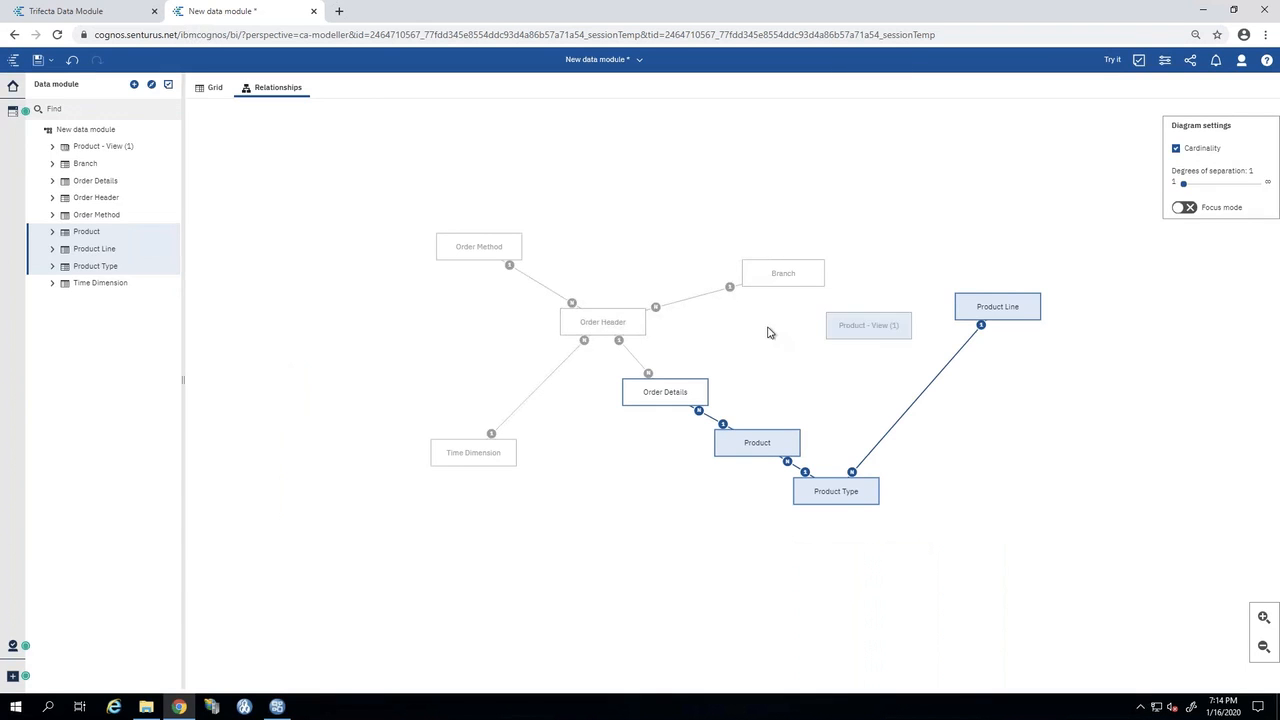
Move the new product view to the open area beside Order Header in the diagram and rename it Products.
left_click_drag(464, 337, 391, 343)
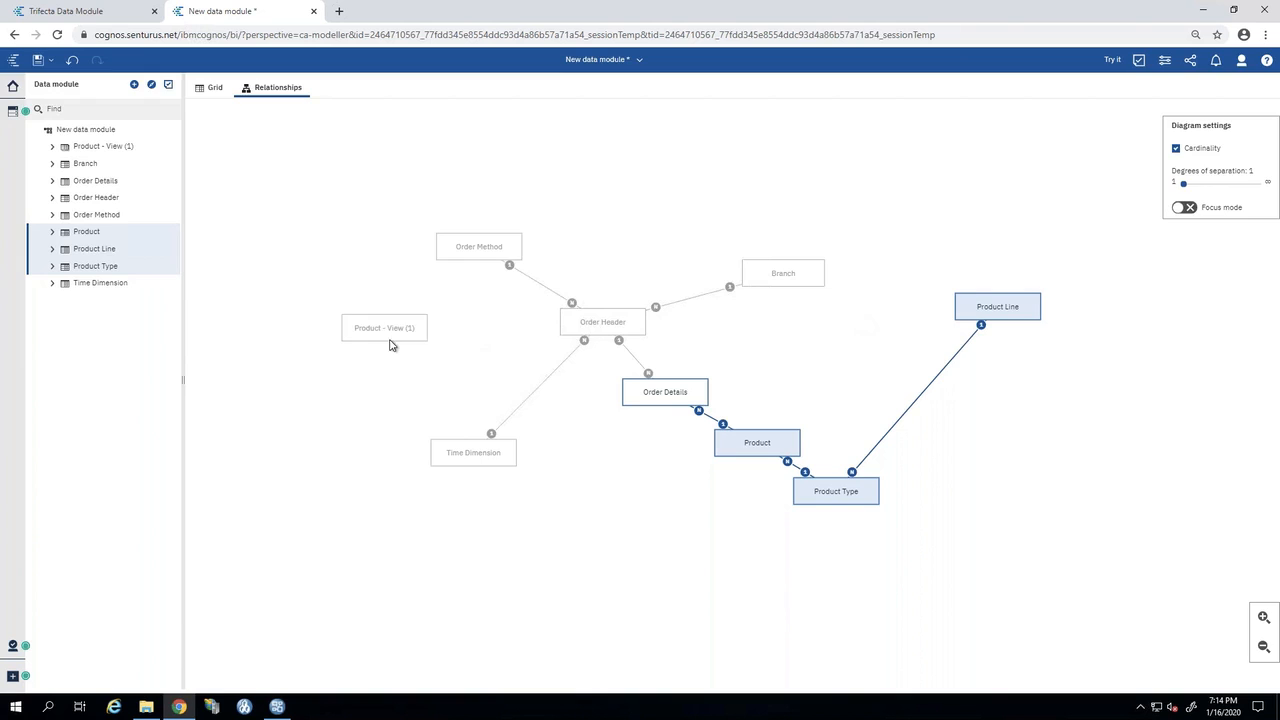
right_click(383, 333)
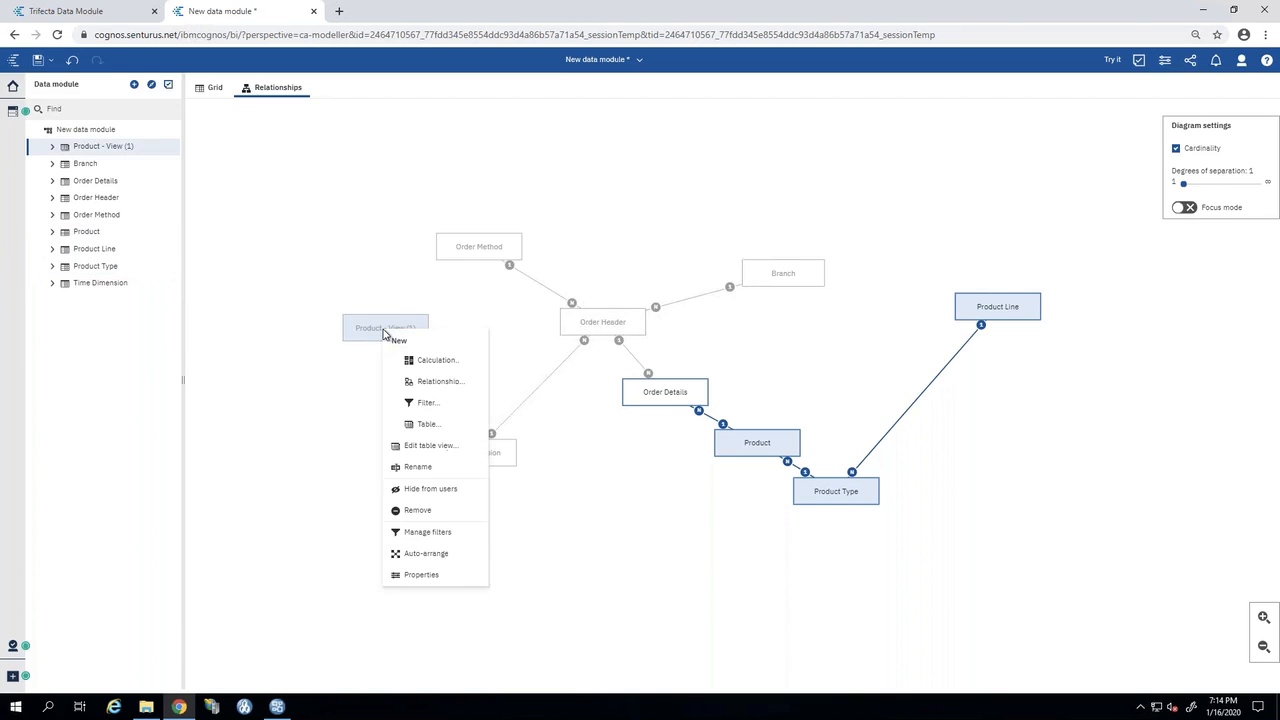
left_click(414, 463)
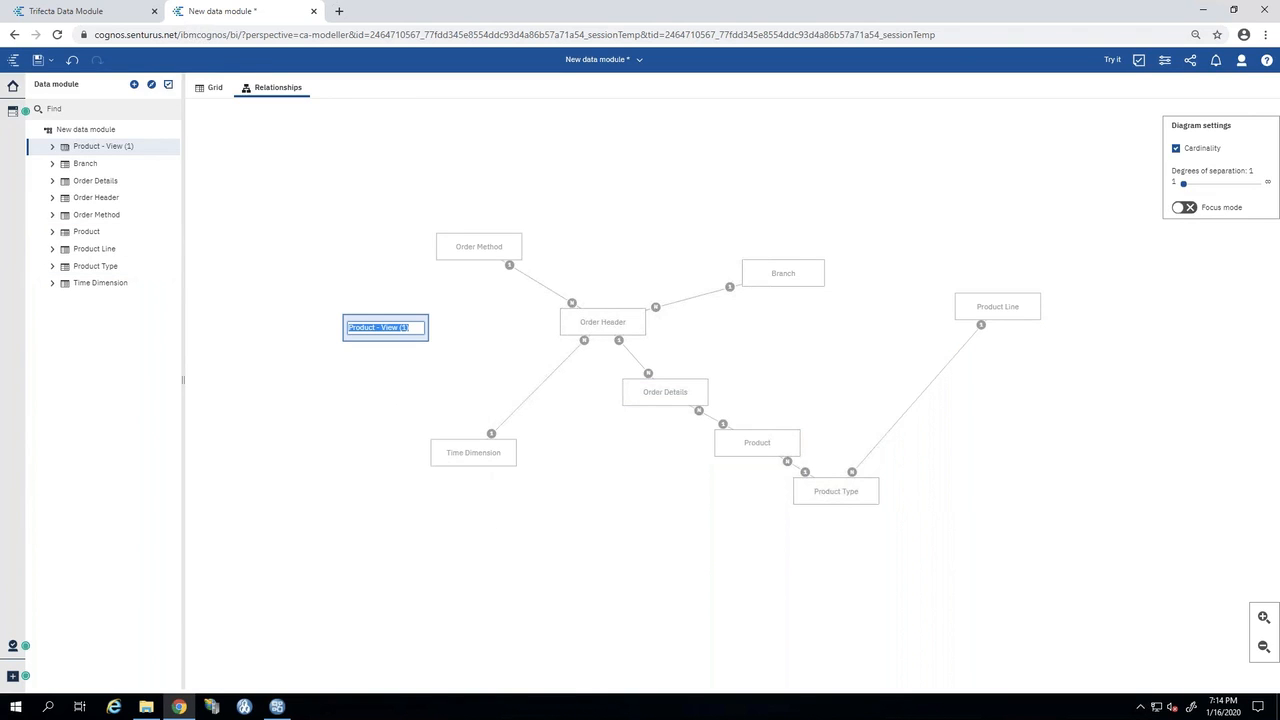
type("Products")
key("Return")
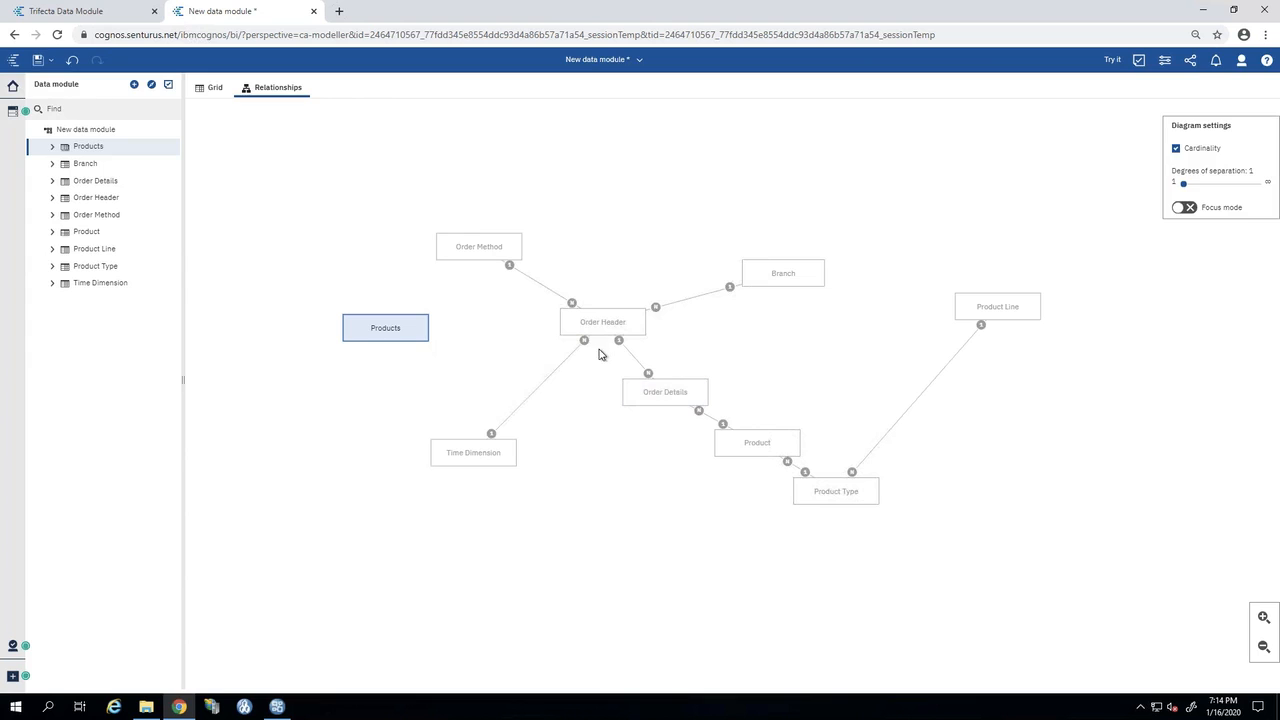
Create a relationship between Products and Order Details by matching their Product Number columns.
left_click(646, 396, "ctrl")
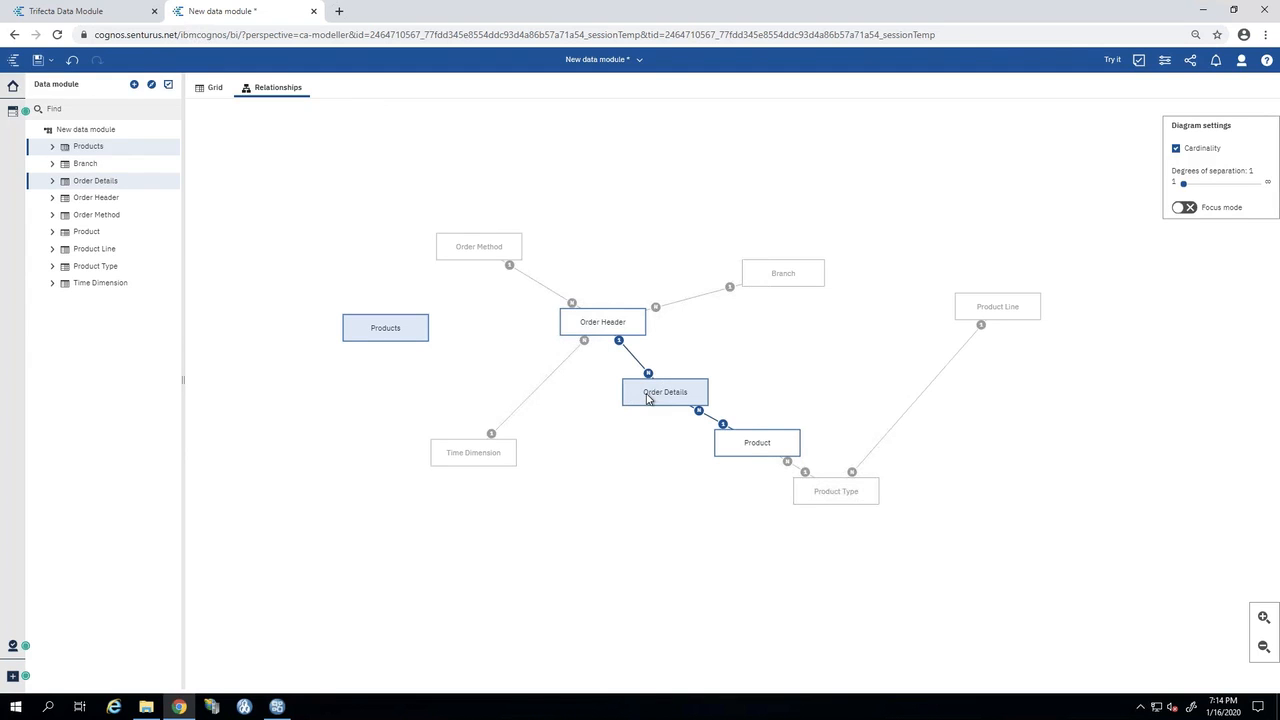
right_click(647, 397)
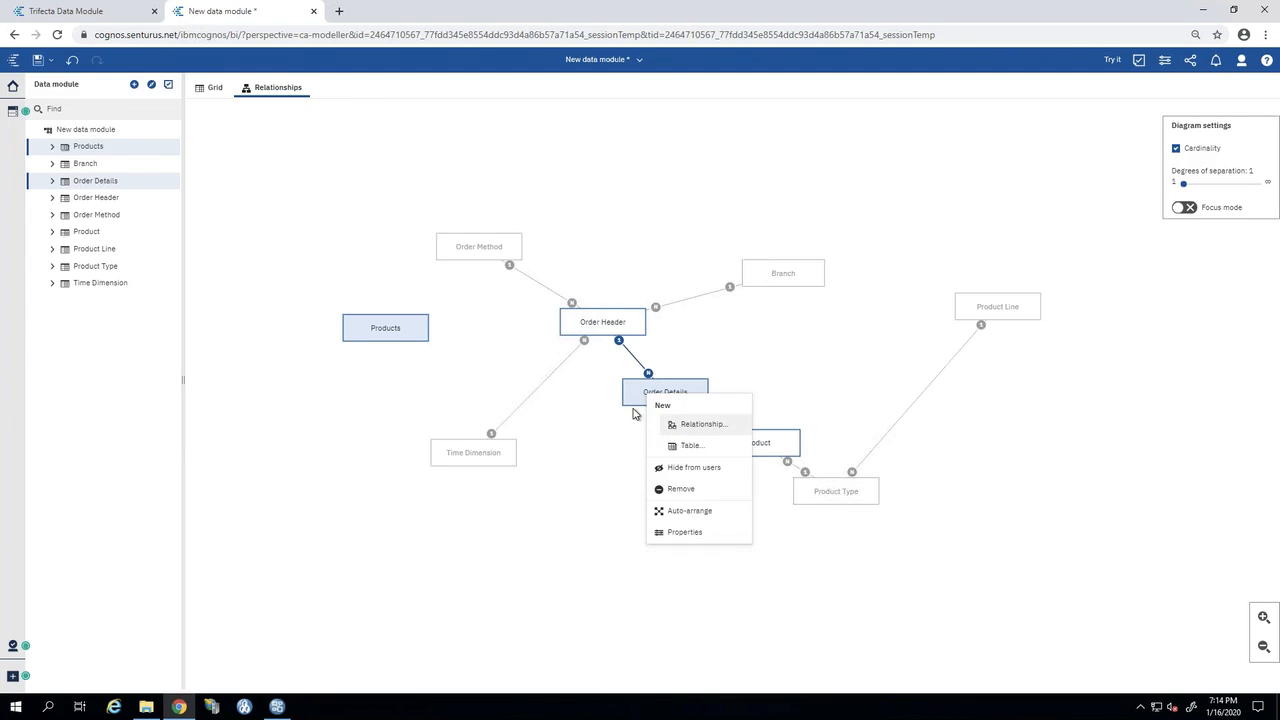
left_click(697, 424)
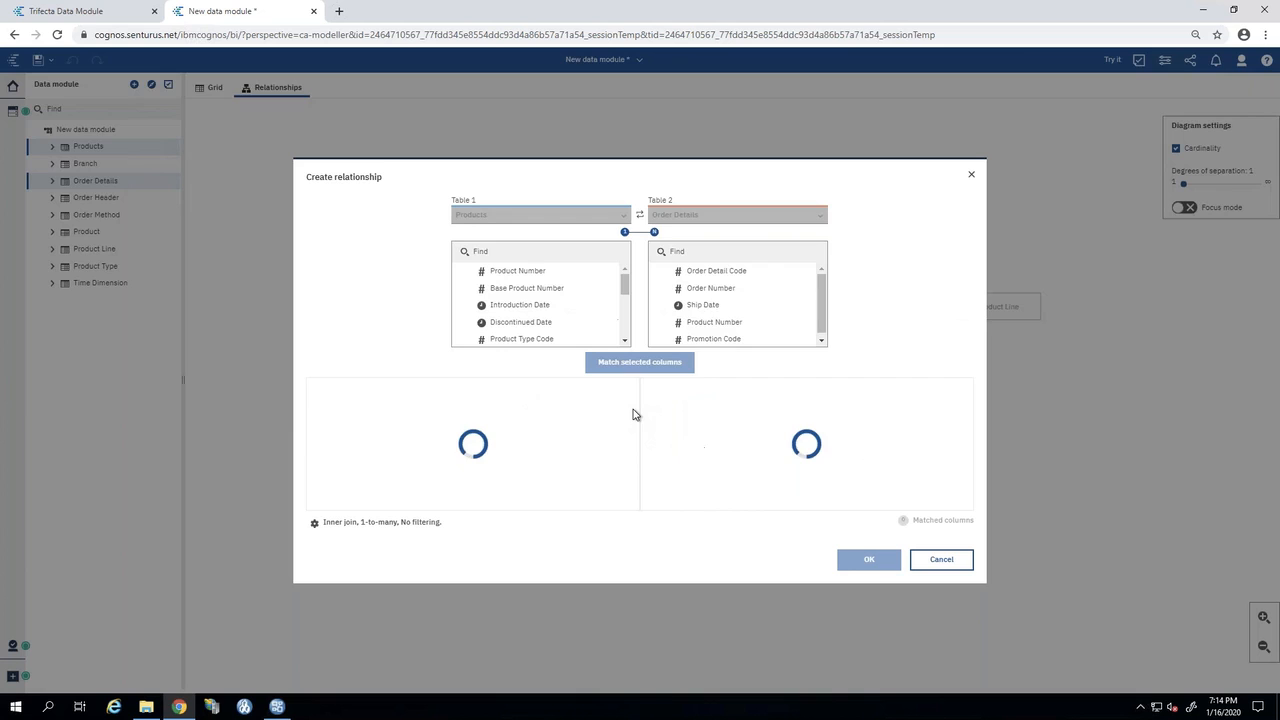
left_click(527, 274)
left_click(712, 322)
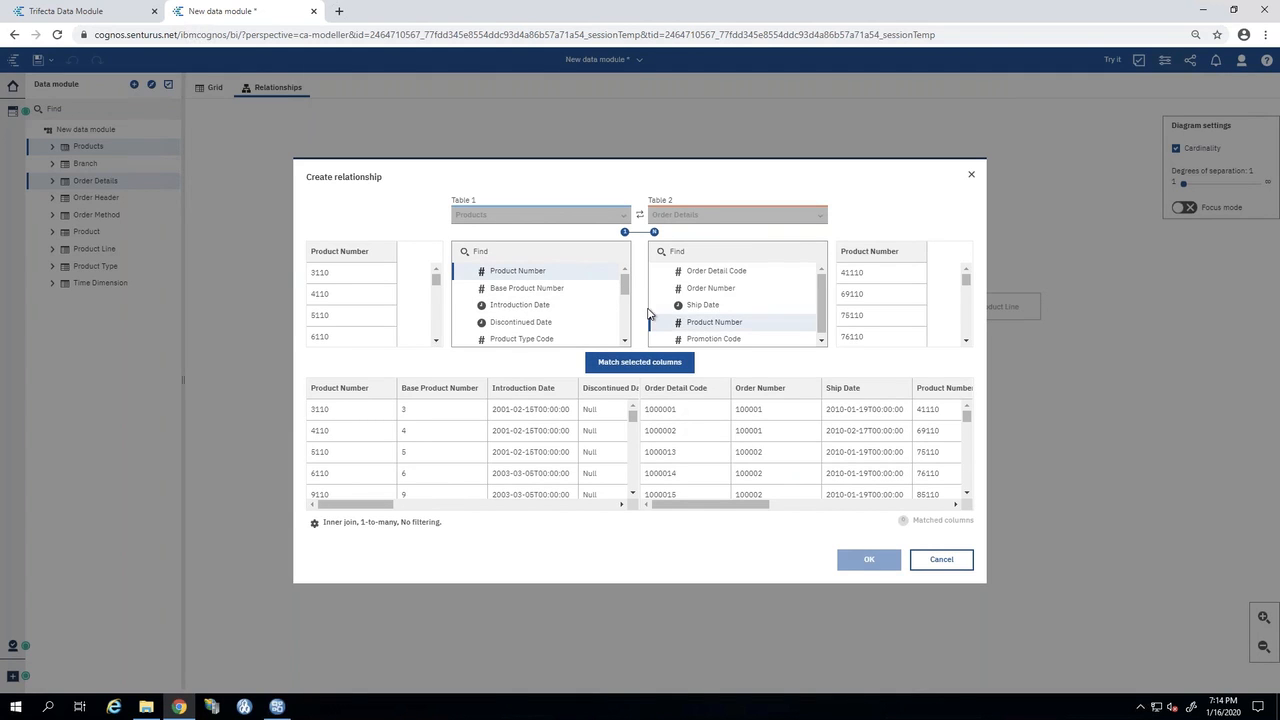
left_click(635, 363)
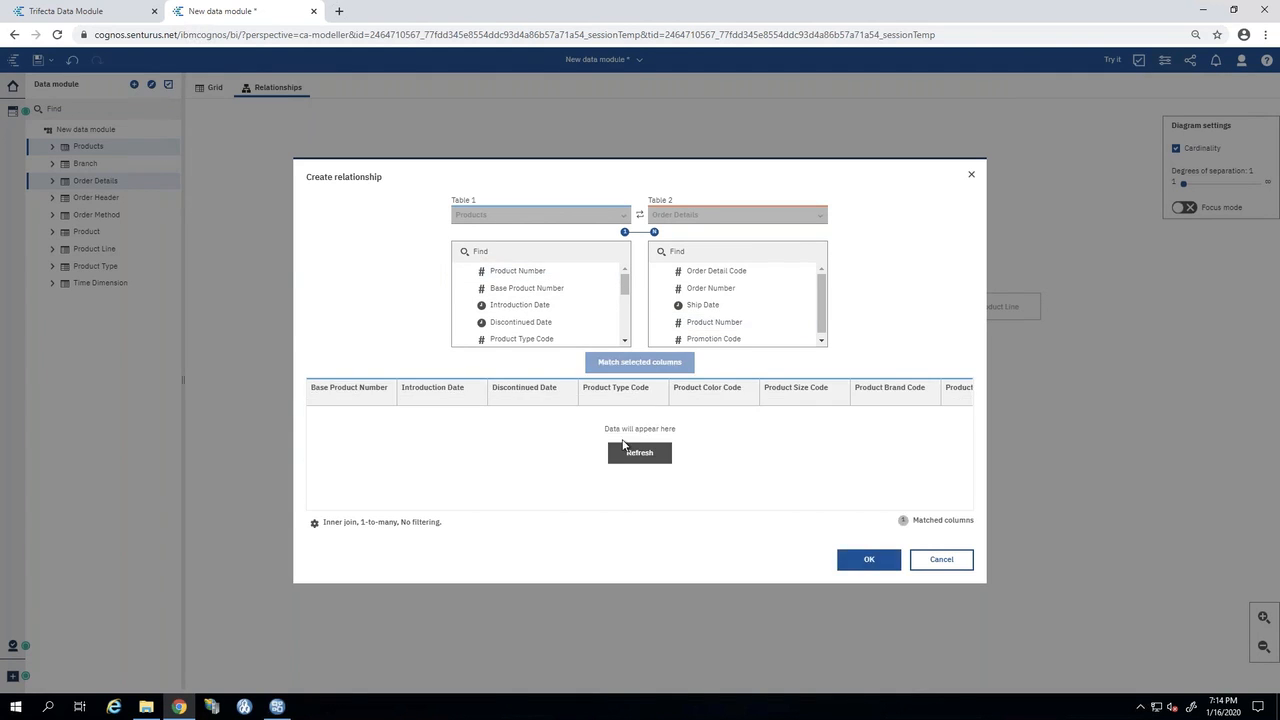
left_click(621, 456)
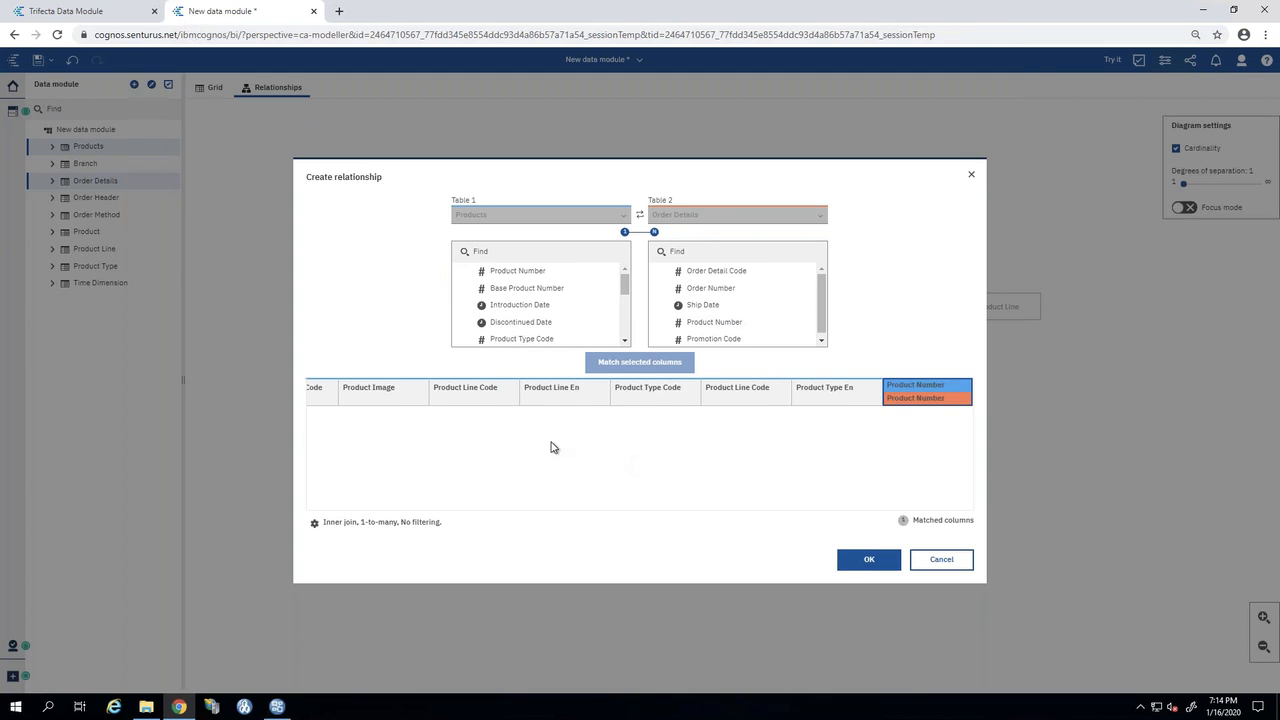
left_click(869, 561)
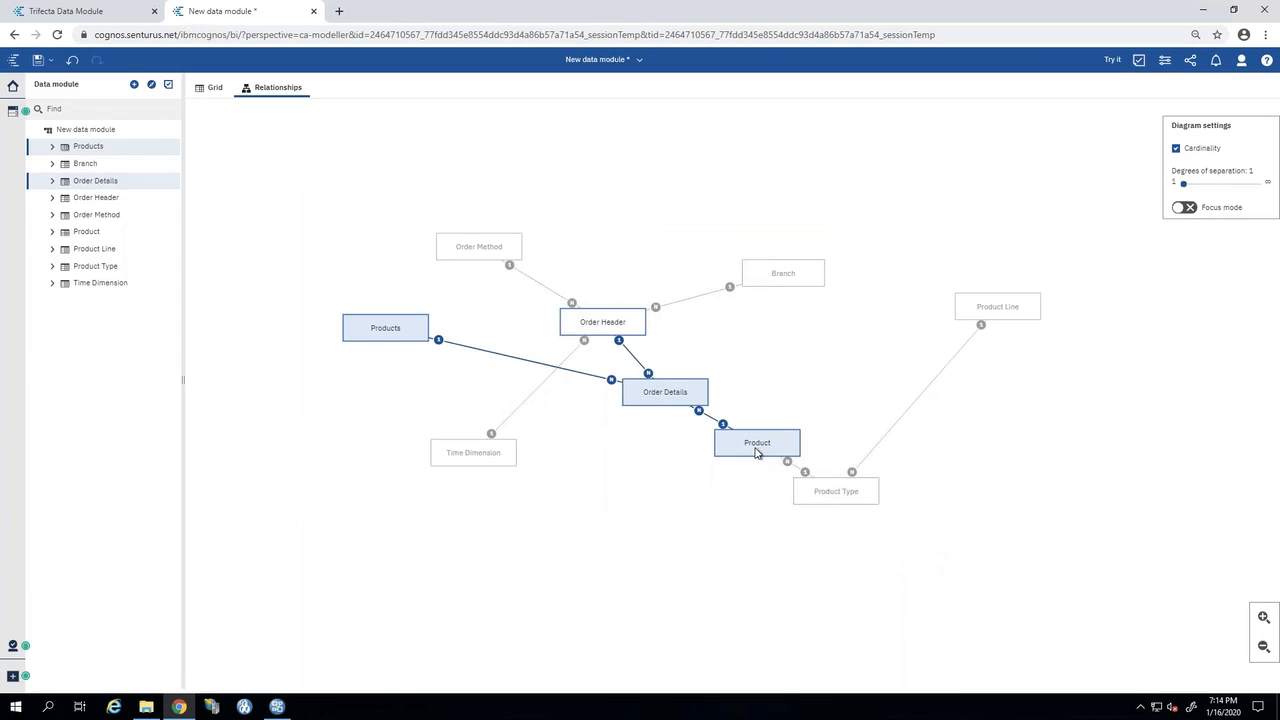
Hide Product, Product Type and Product Line from users, and move Products between Branch and Product in the diagram.
left_click(757, 452)
left_click(843, 491, "ctrl")
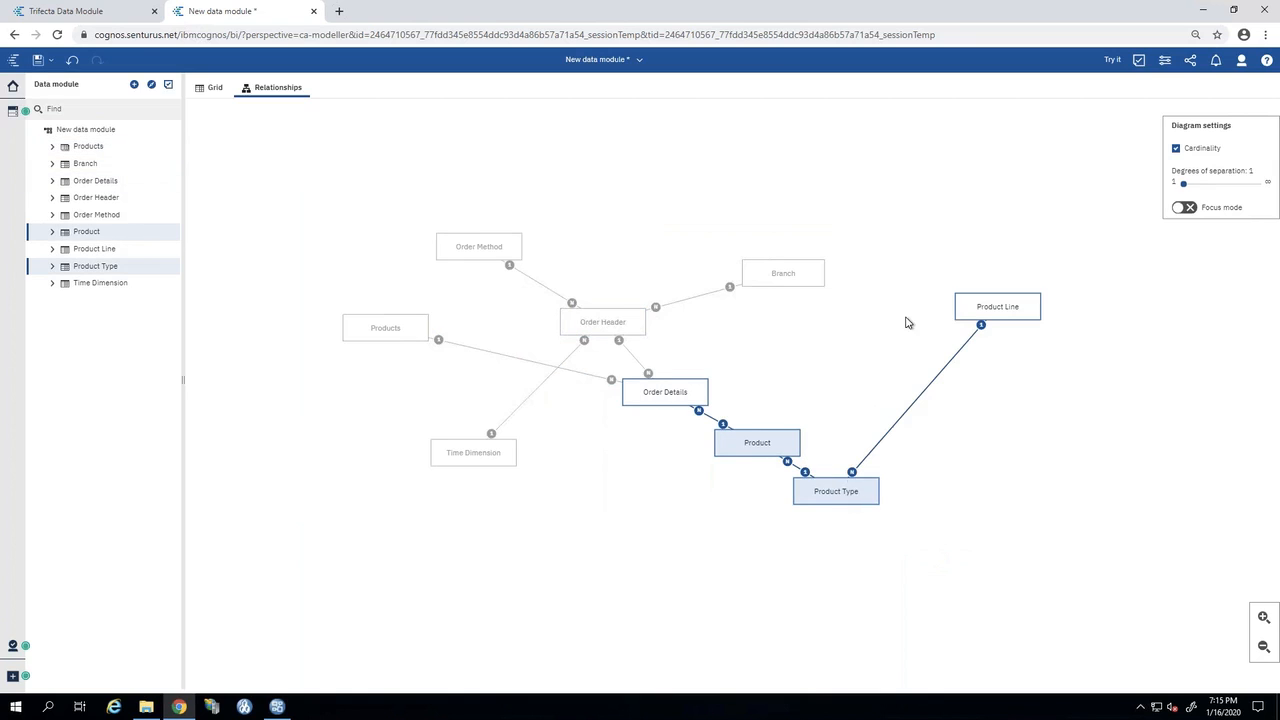
left_click(973, 318, "ctrl")
right_click(975, 313)
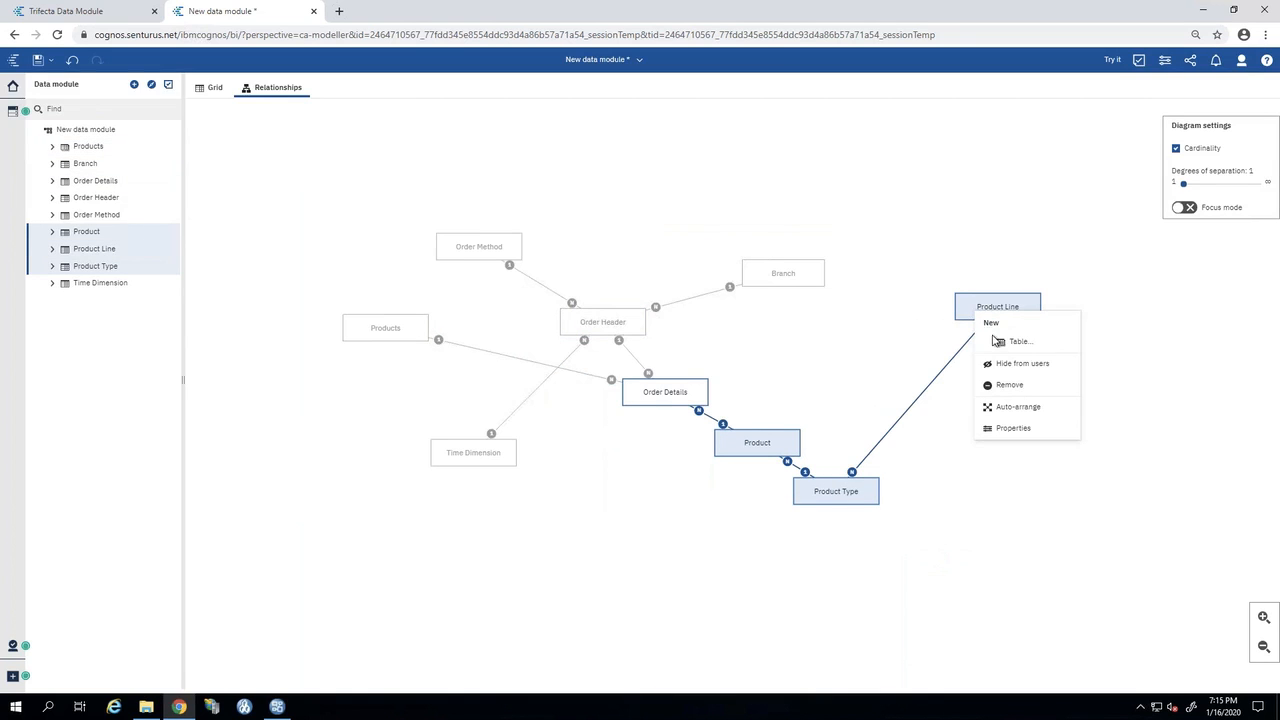
left_click(1012, 363)
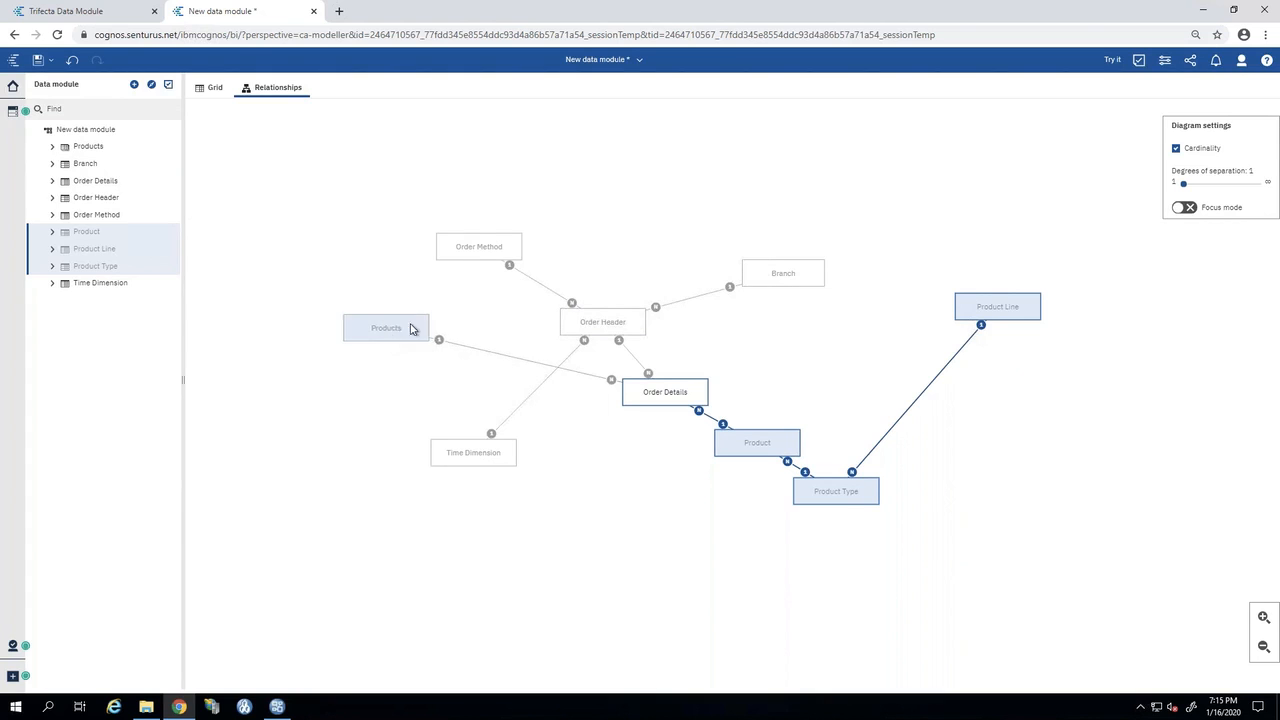
left_click_drag(389, 336, 823, 346)
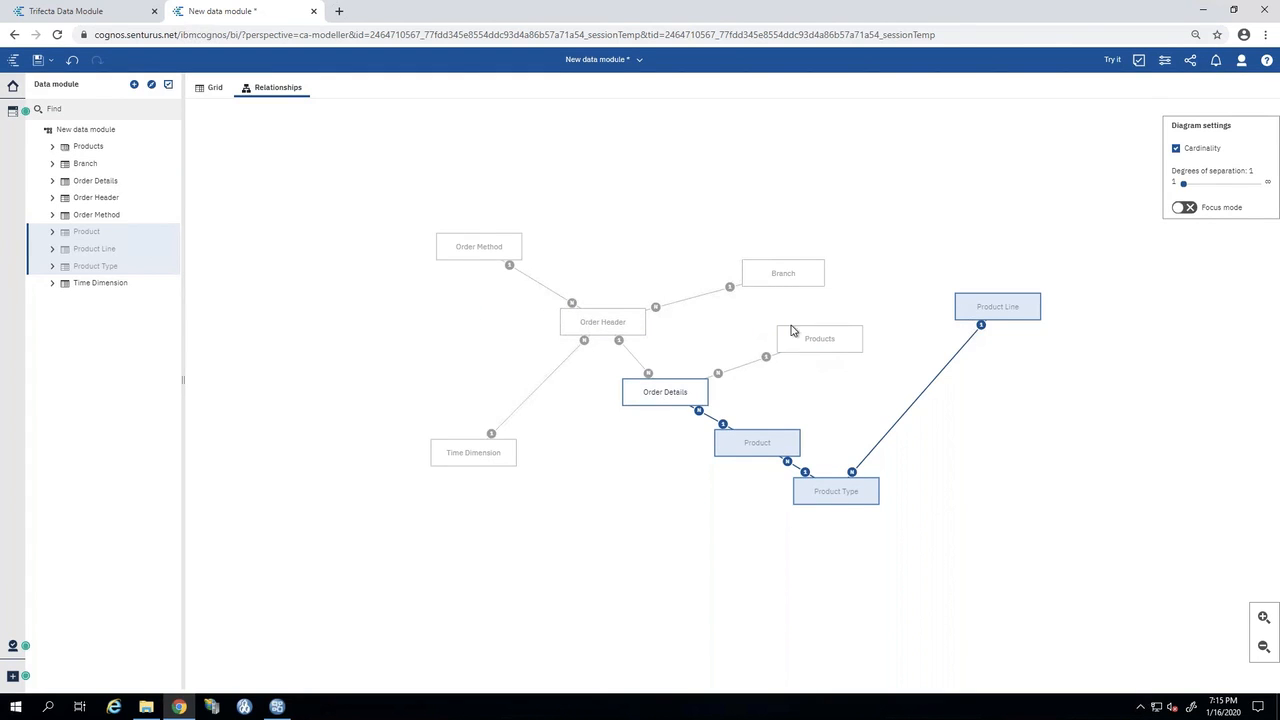
left_click(677, 349)
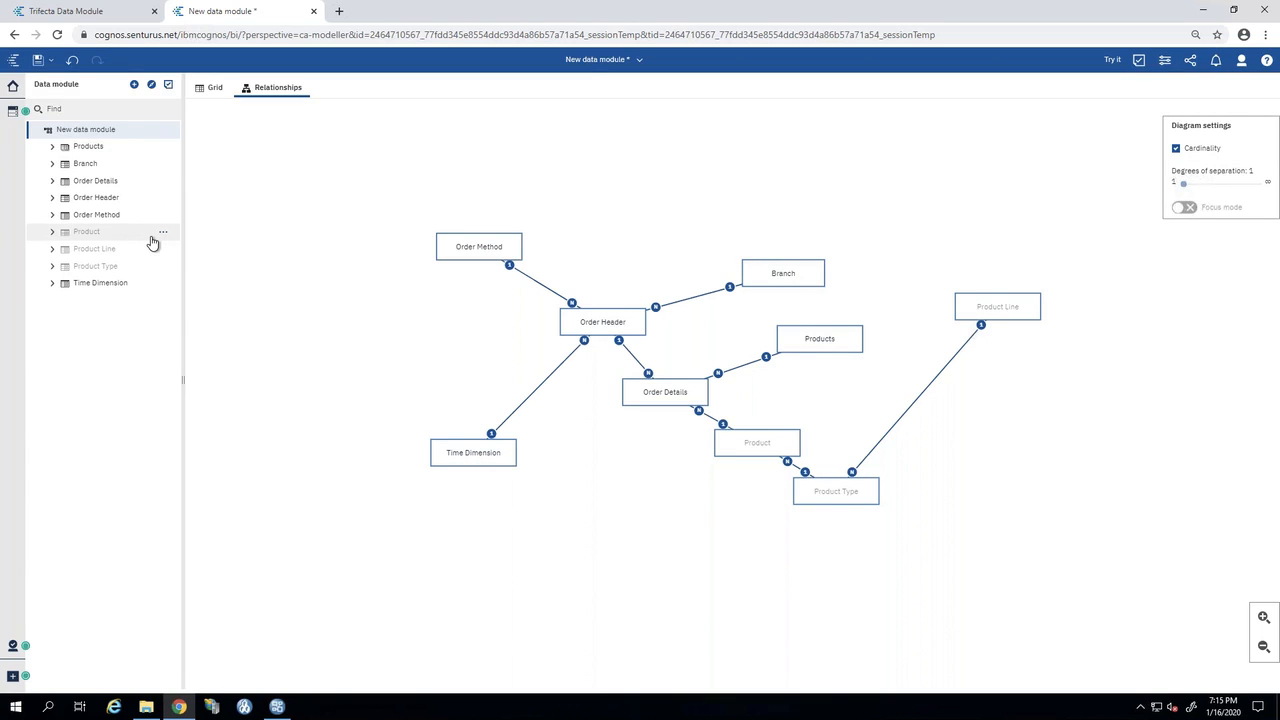
List the columns of the Products view with their full names readable, and switch to the data grid.
left_click(52, 147)
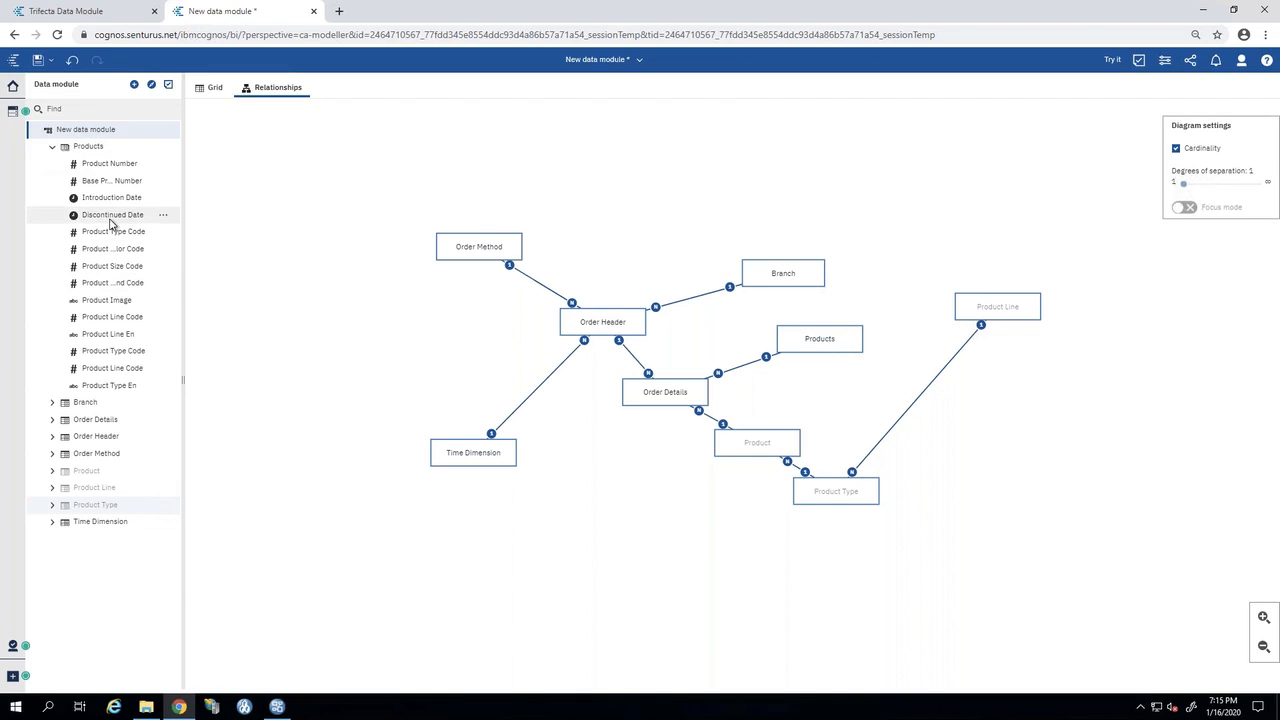
left_click_drag(209, 177, 226, 177)
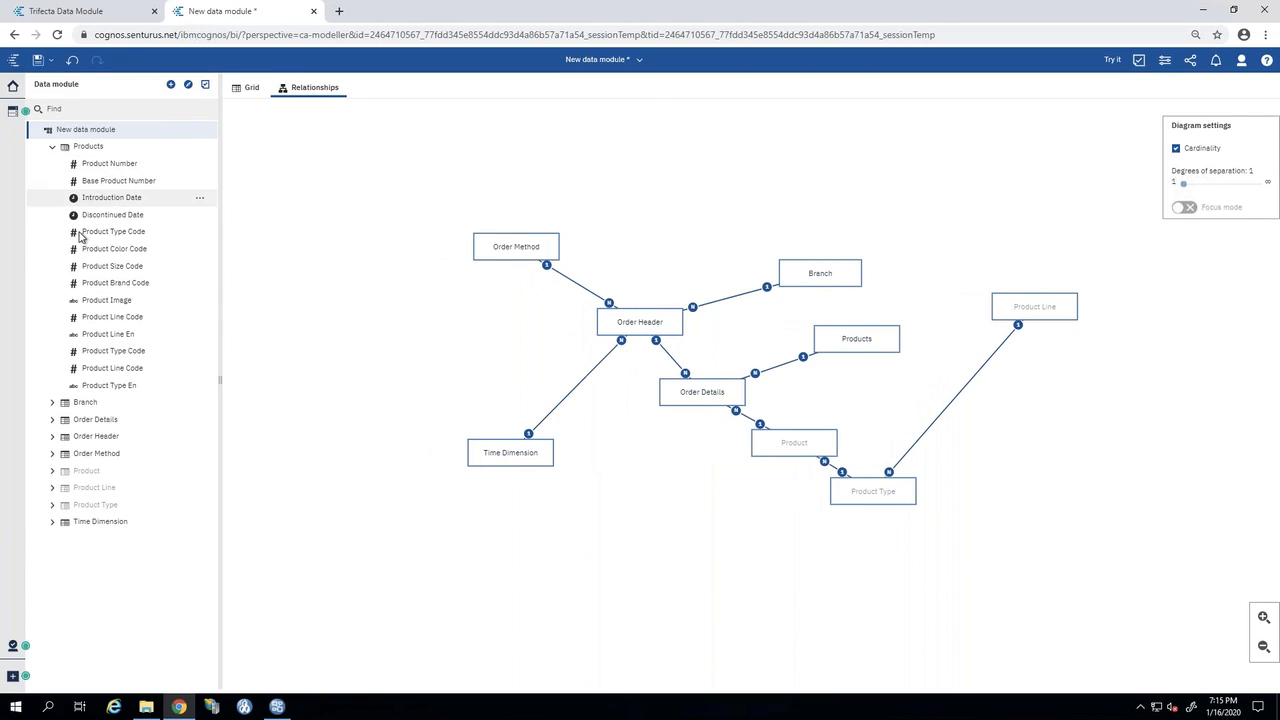
left_click(244, 90)
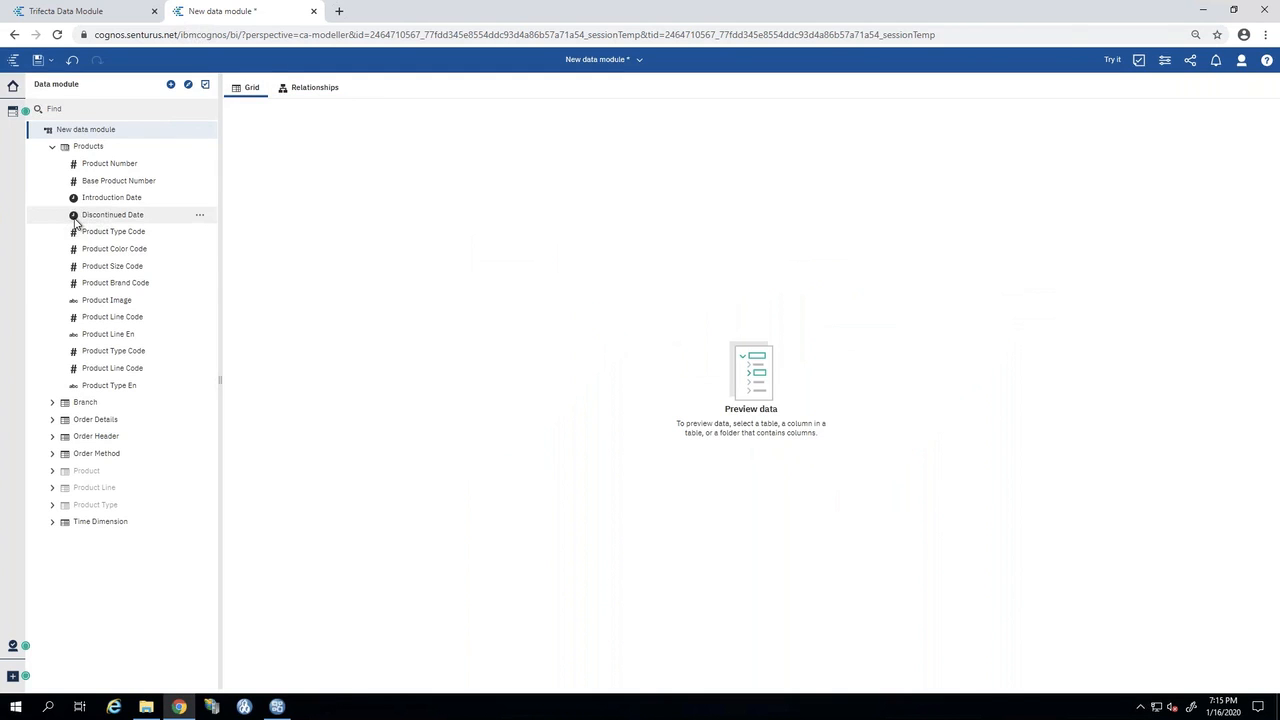
Format Quantity, Unit Cost, Unit Price and Unit Sale Price in Order Details as Currency with 2 decimal places.
left_click(52, 421)
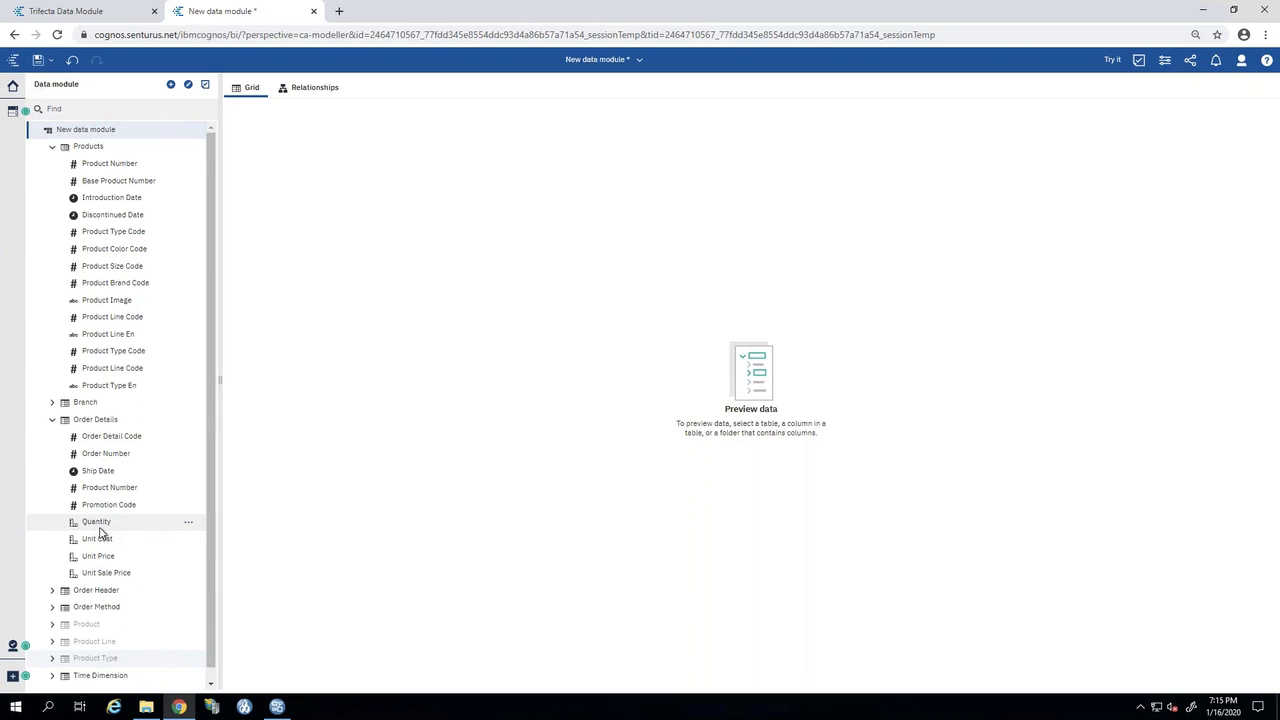
left_click(100, 527)
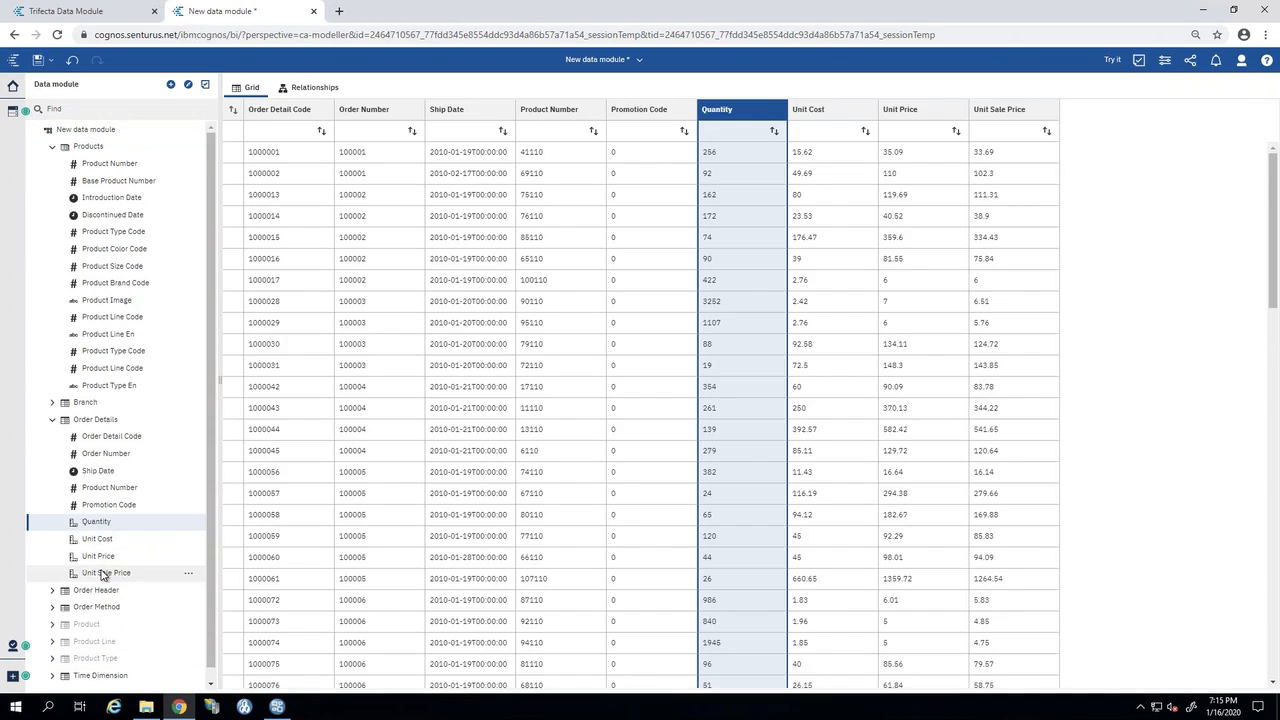
left_click(103, 575, "shift")
right_click(190, 531)
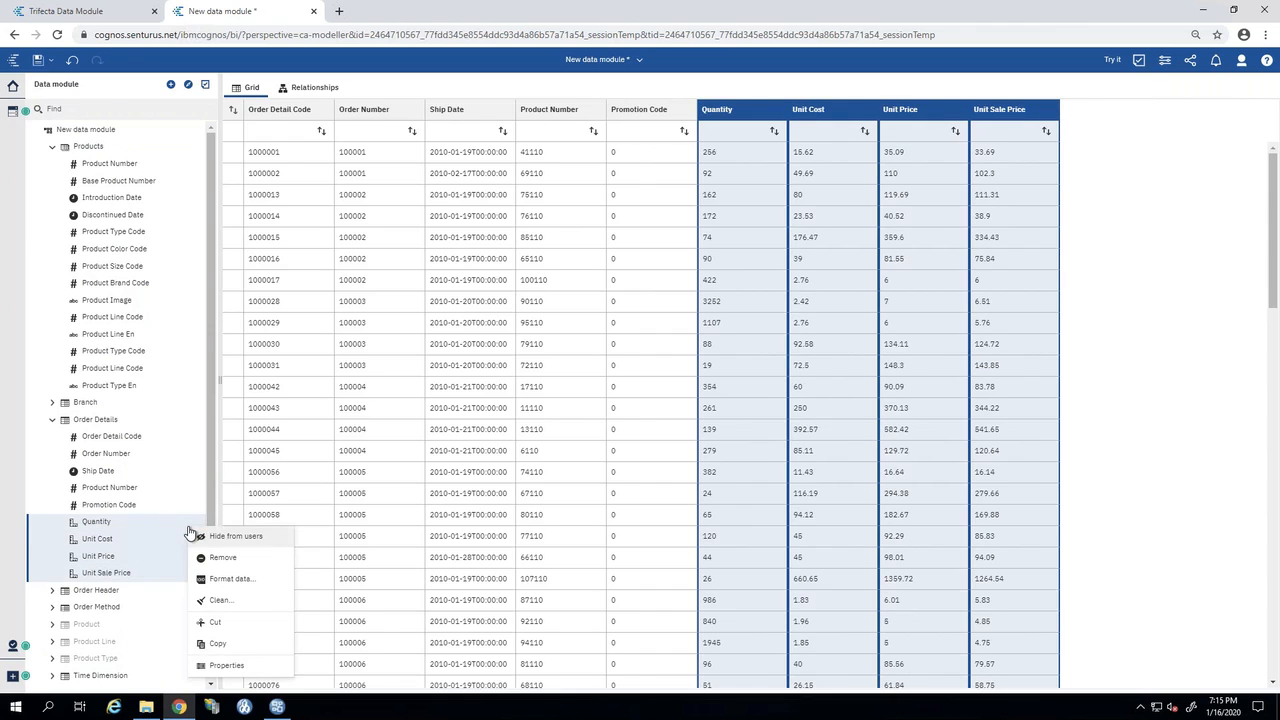
left_click(214, 578)
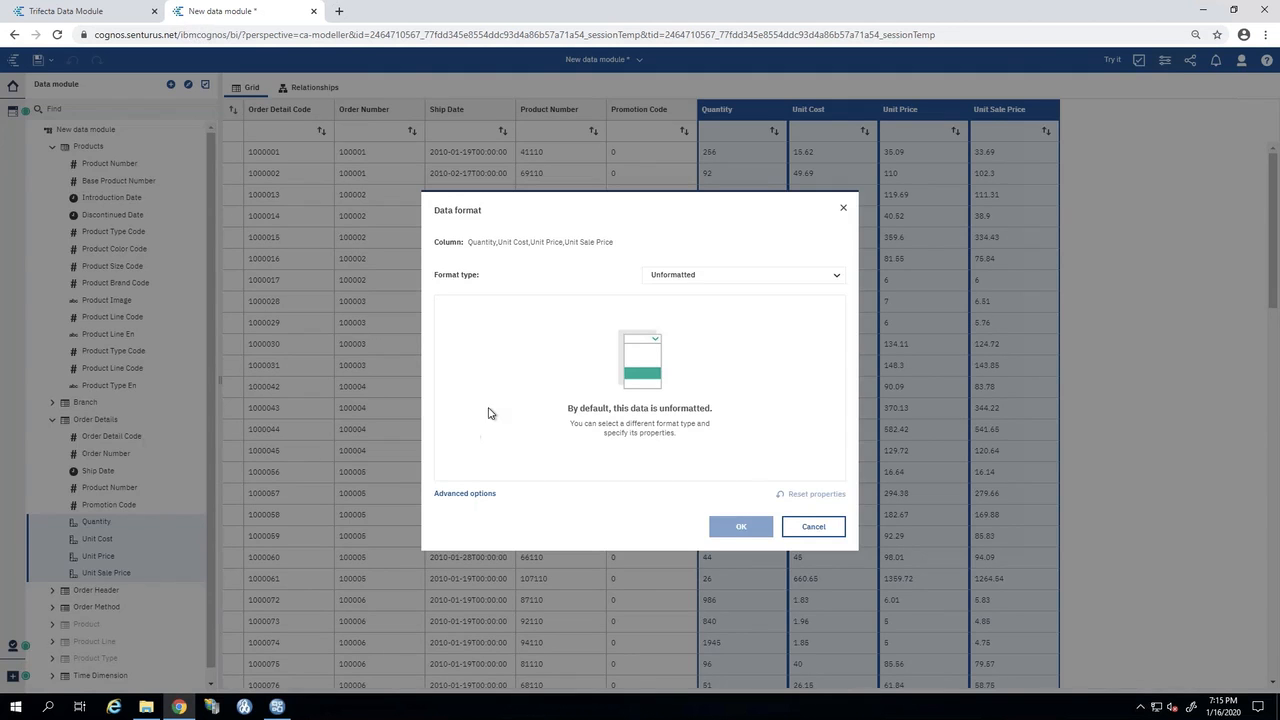
left_click(673, 280)
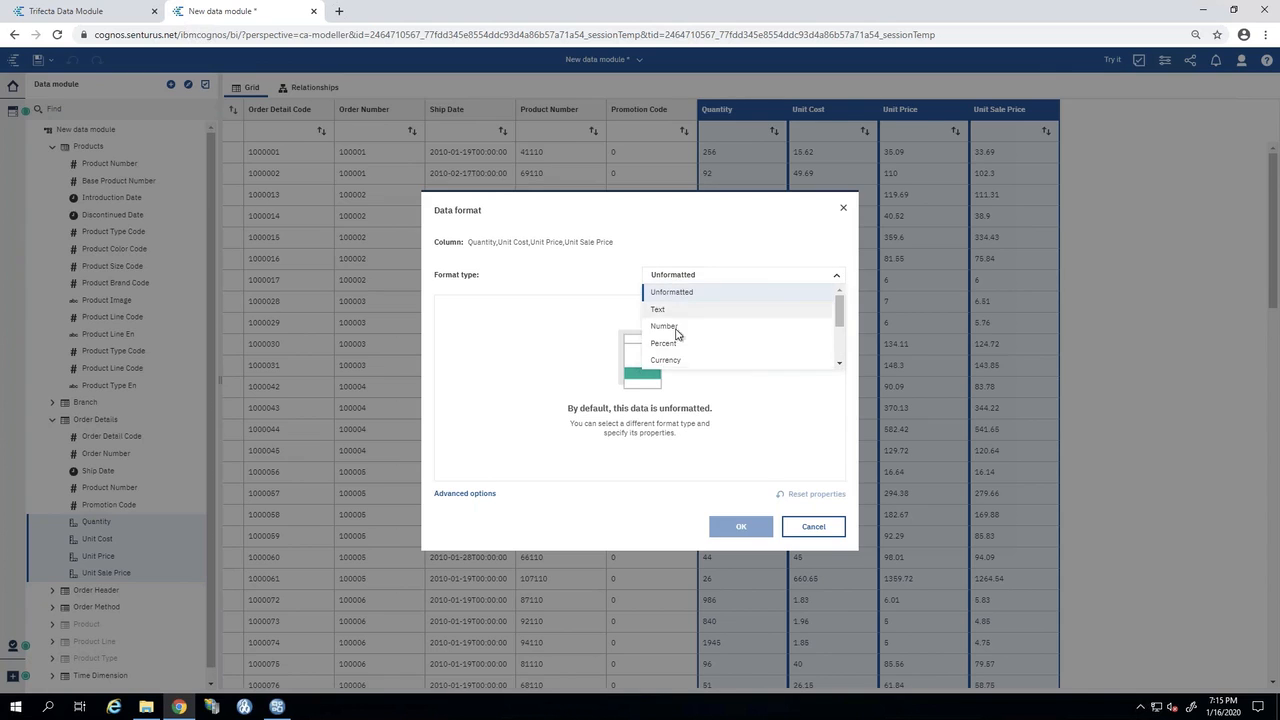
left_click(673, 361)
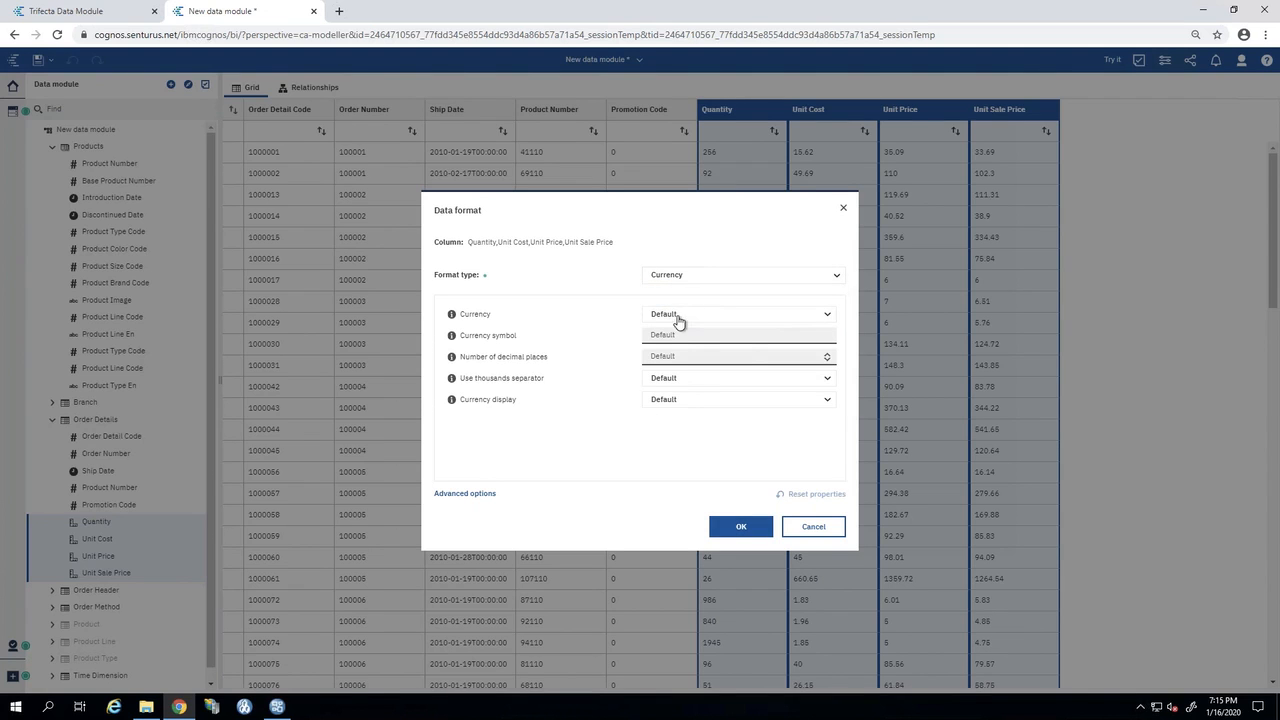
left_click(676, 357)
left_click(653, 438)
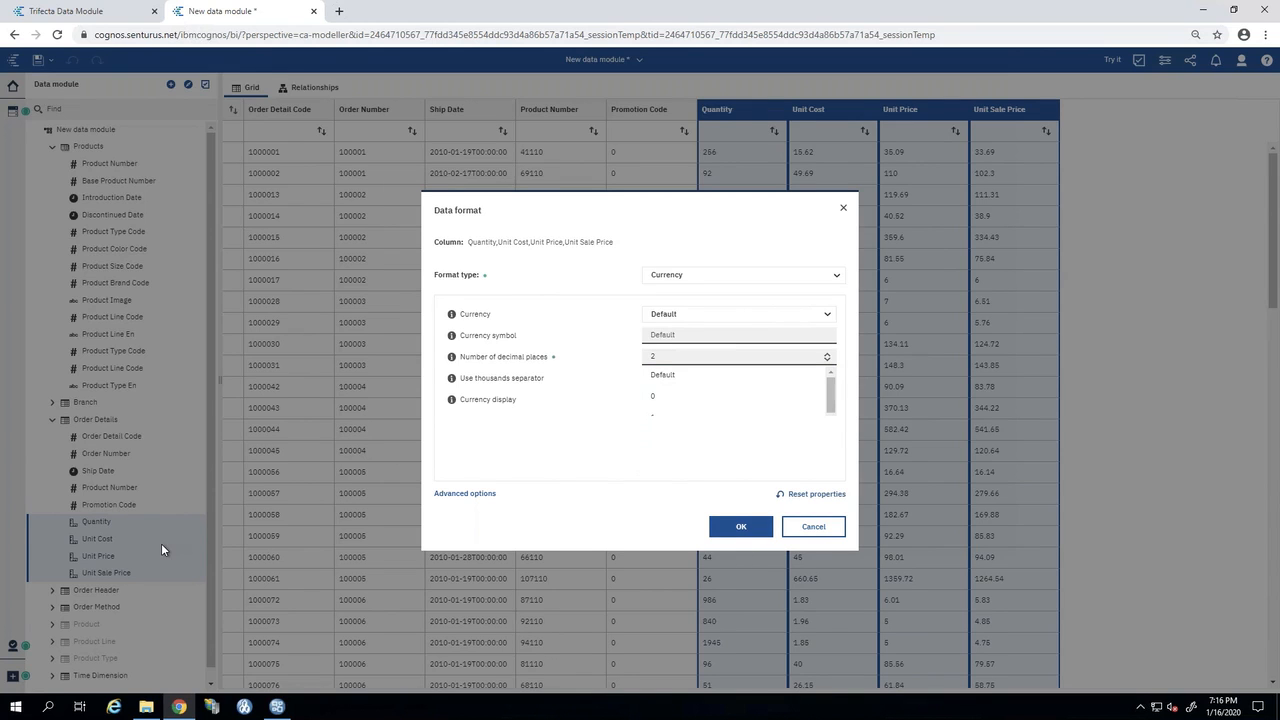
key("Return")
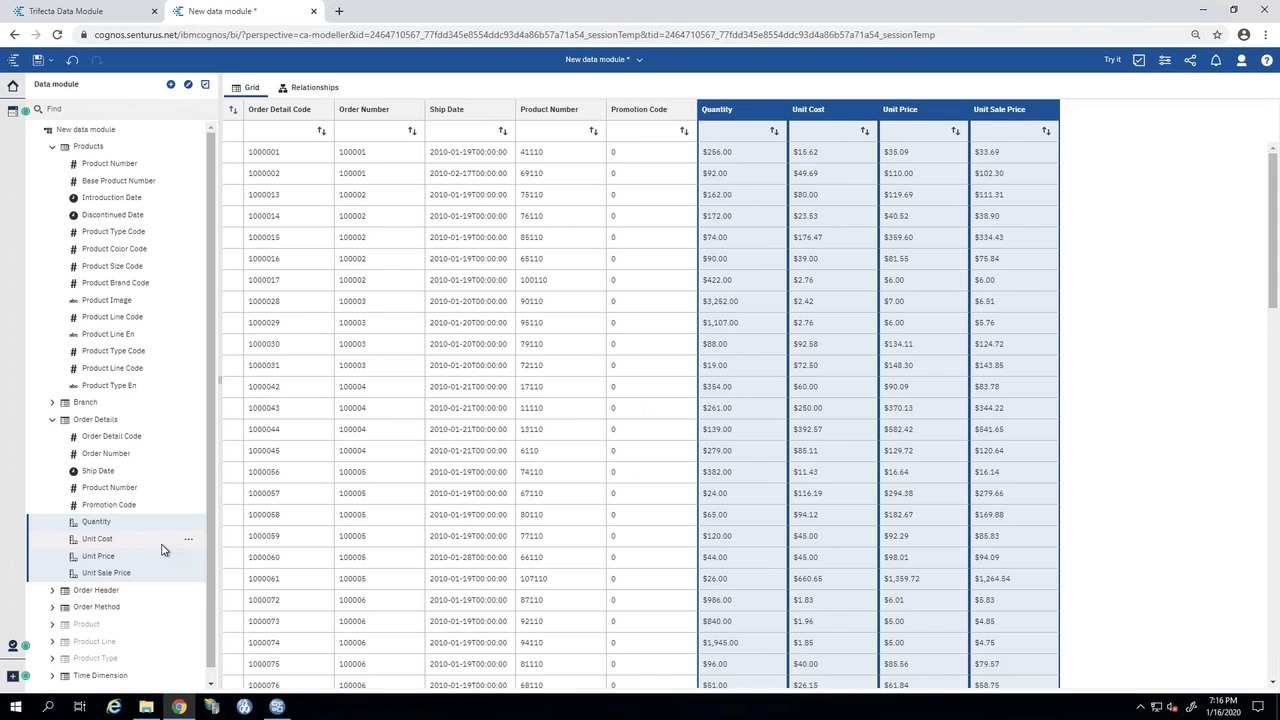
Show the properties of the Quantity column and examine the options for what it represents.
left_click(100, 522)
left_click(188, 521)
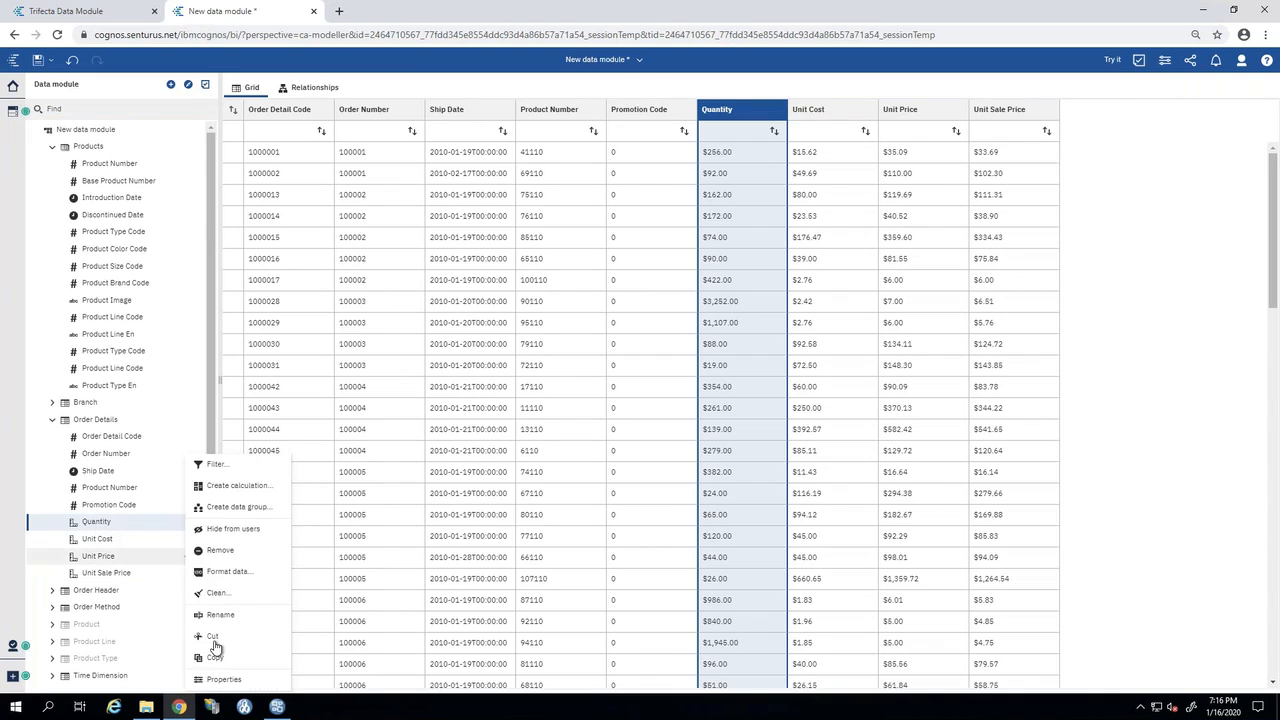
left_click(216, 680)
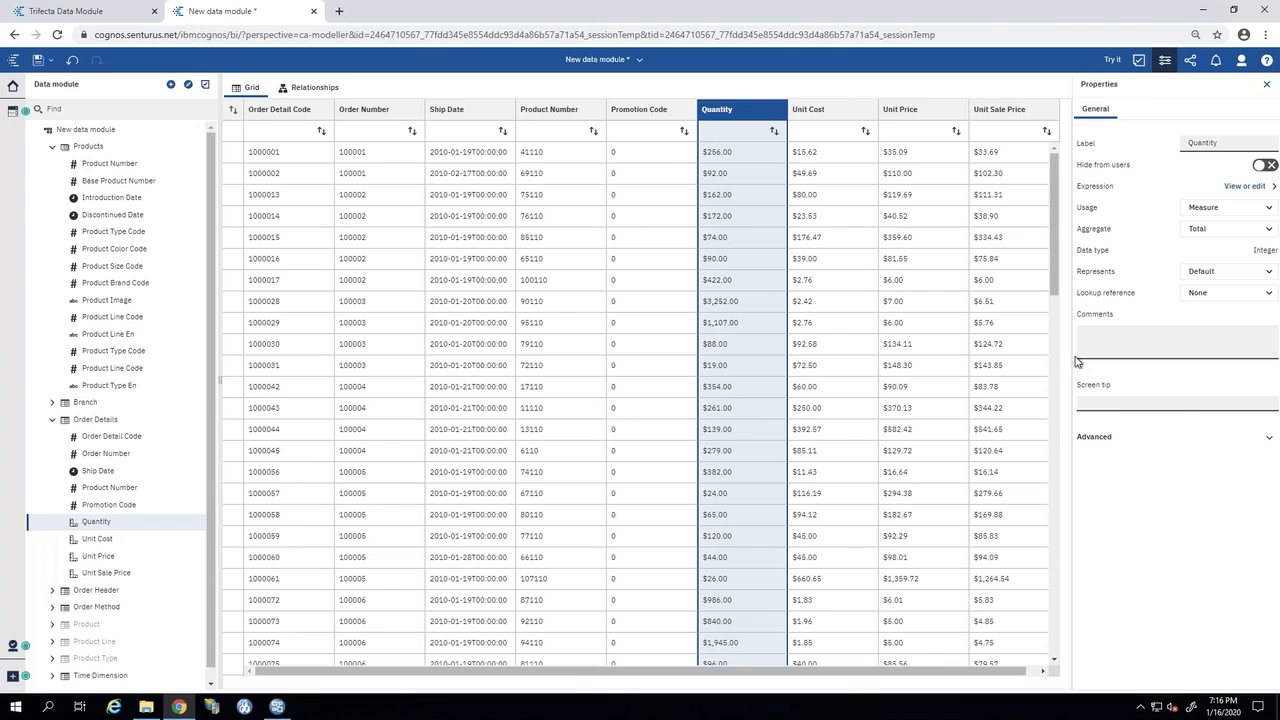
left_click(1203, 274)
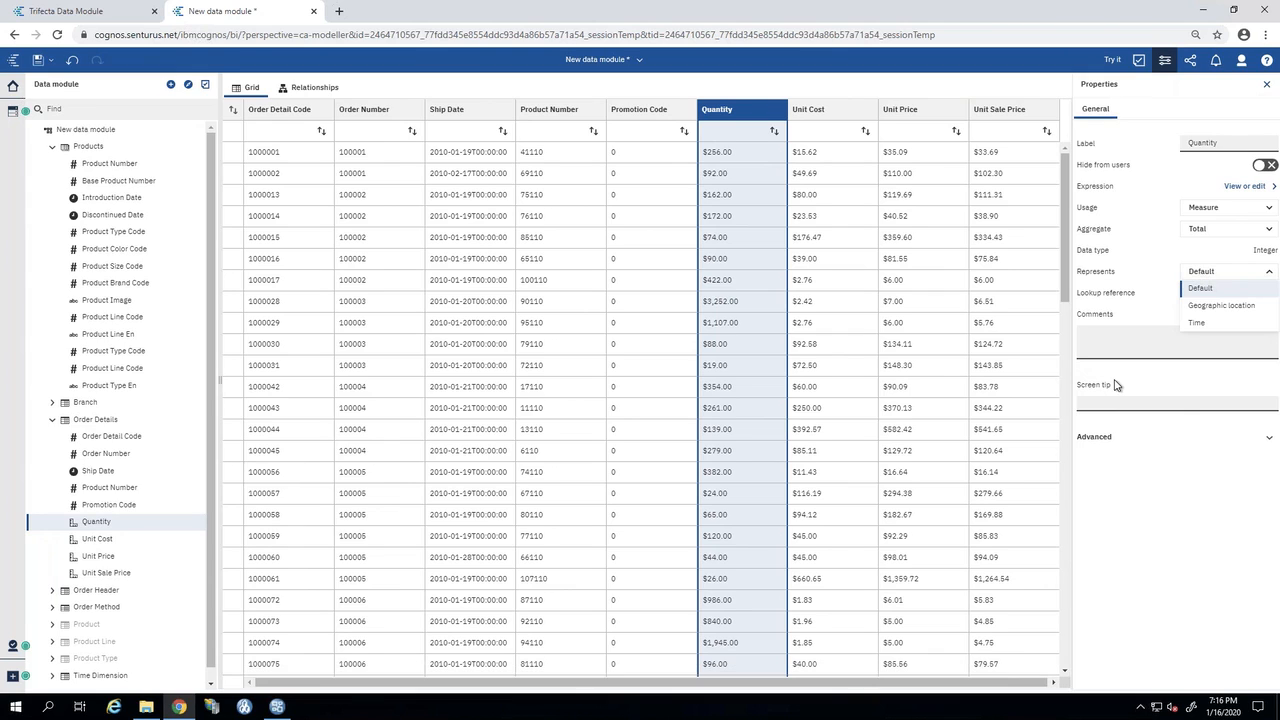
left_click(1166, 179)
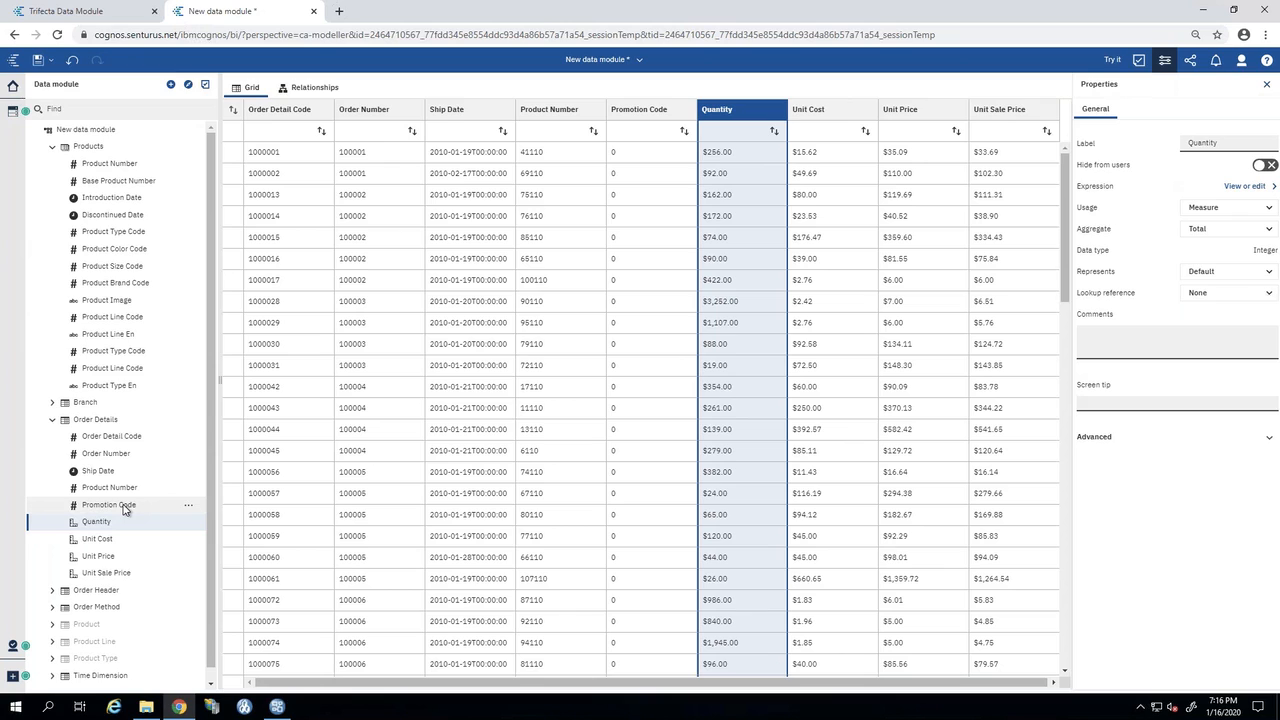
left_click(187, 425)
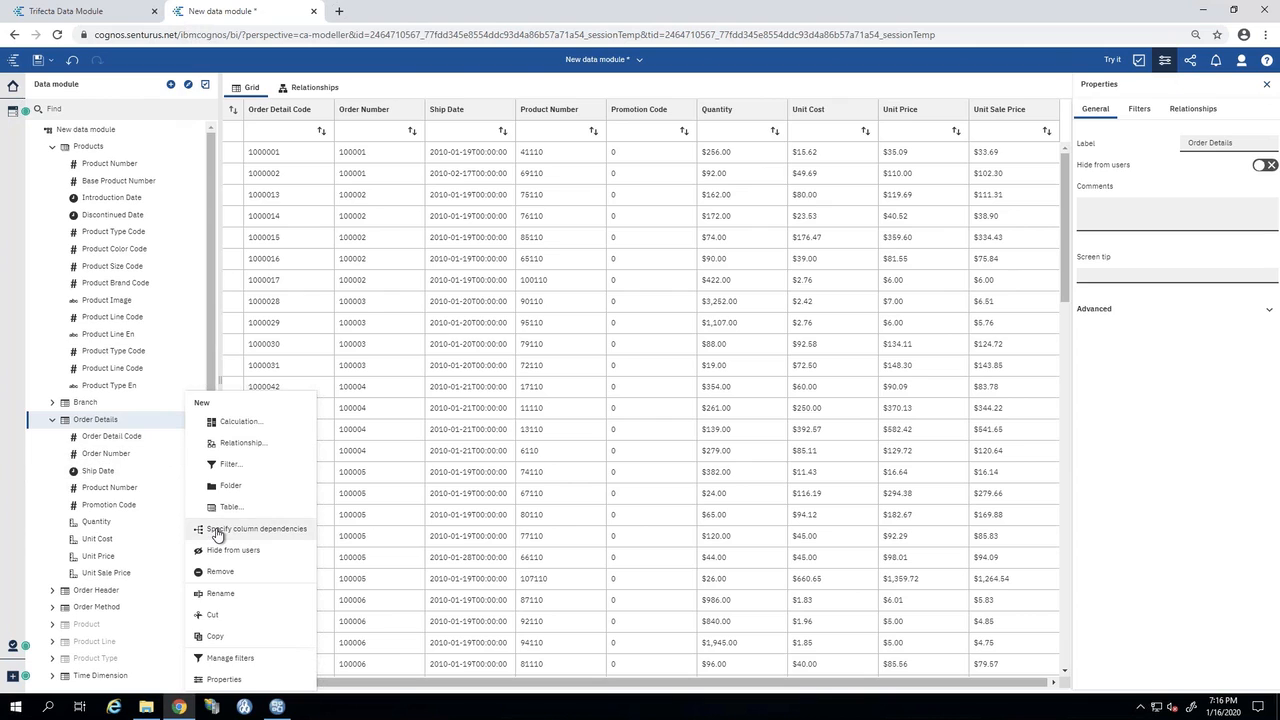
left_click(101, 425)
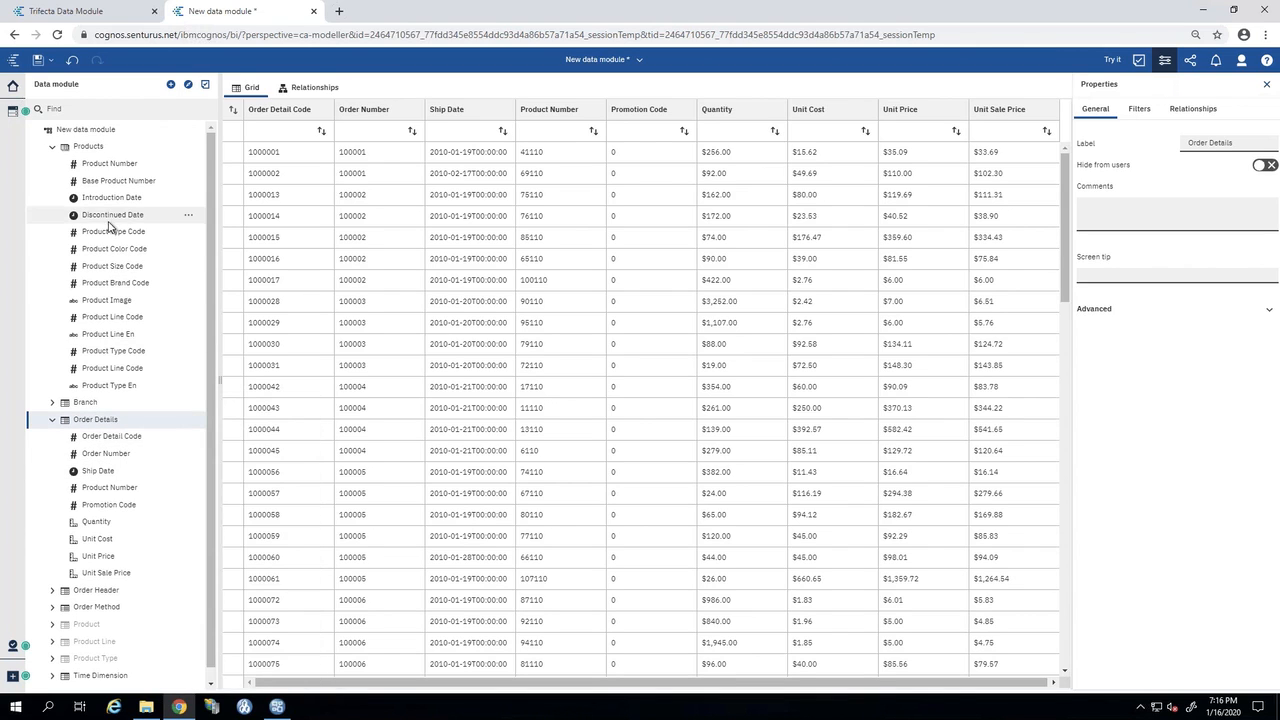
Rename the Product Type En column in the Products view as Product Type.
left_click(110, 387)
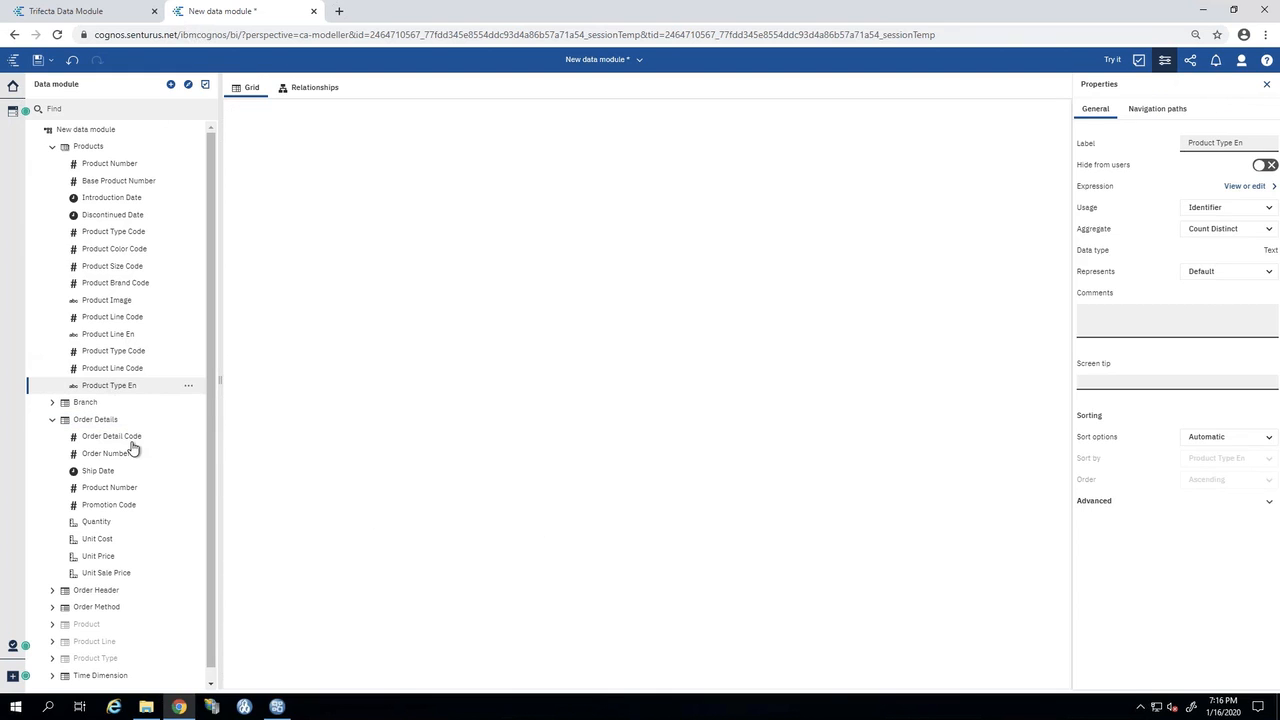
right_click(112, 387)
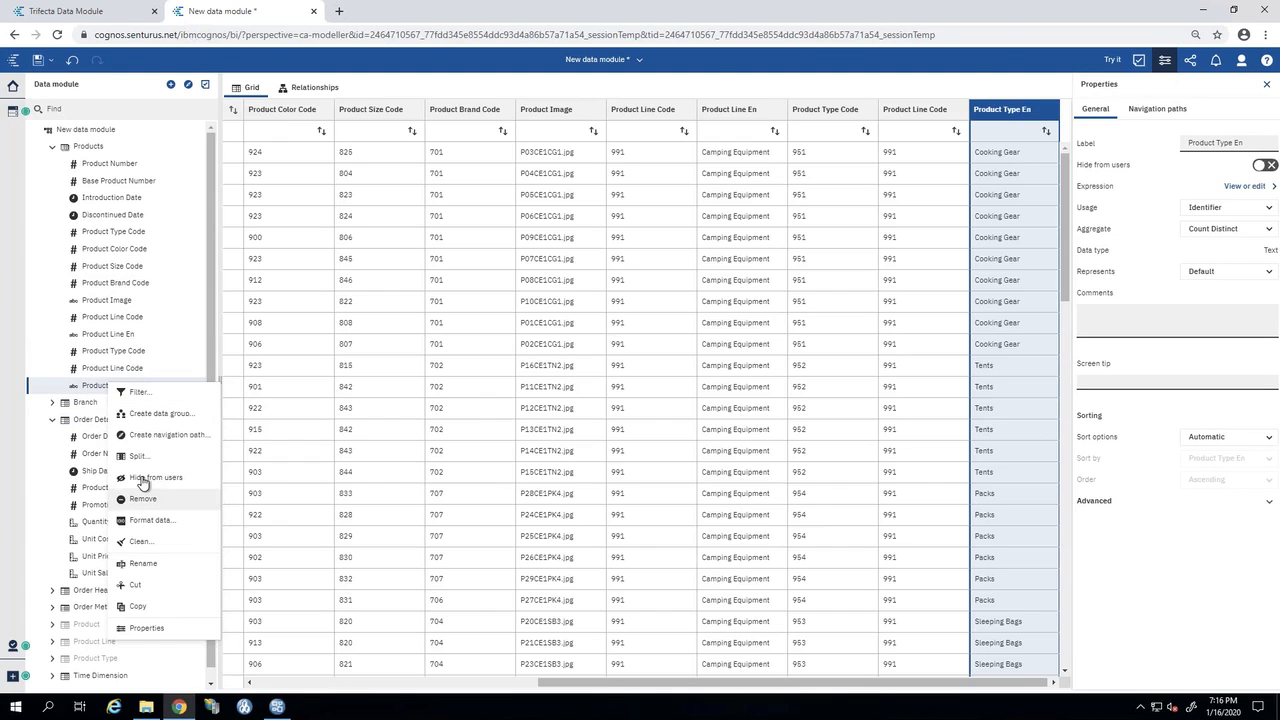
left_click(142, 563)
key("End")
key("BackSpace")
key("BackSpace")
key("BackSpace")
key("Return")
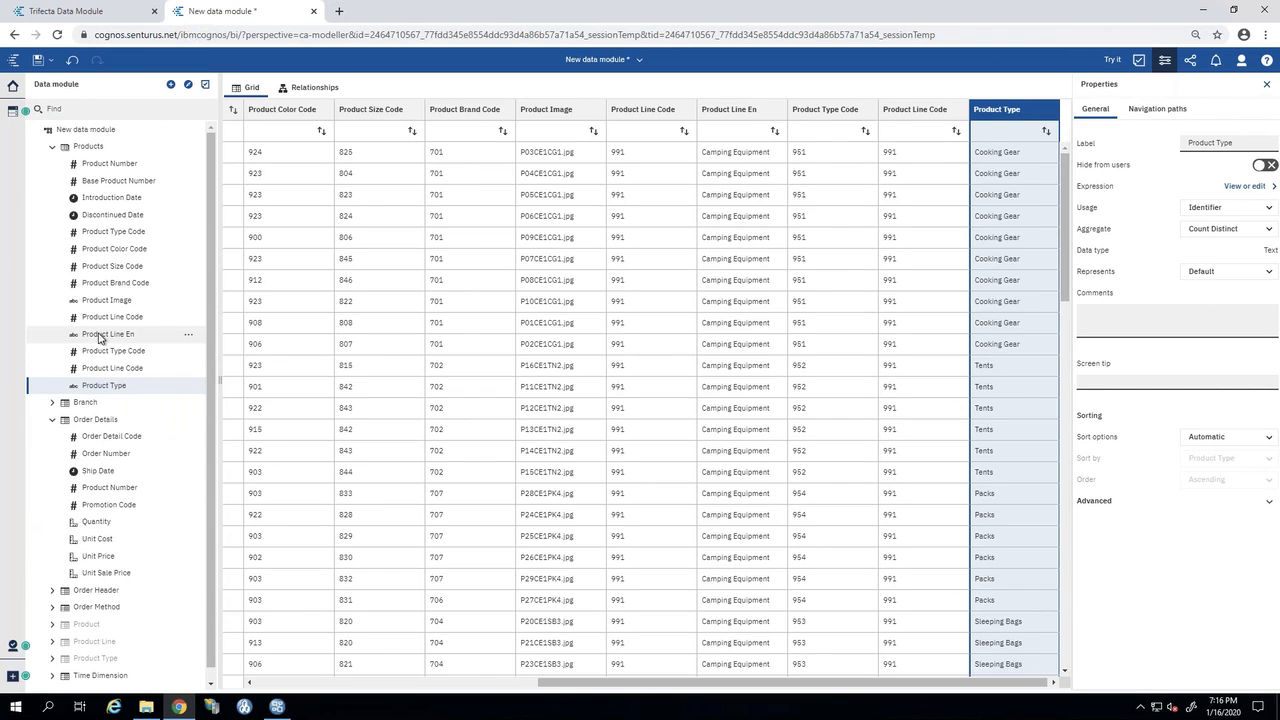
Rename the Product Line En column in the Products view as Product Line.
right_click(100, 338)
left_click(135, 514)
key("End")
key("BackSpace")
key("BackSpace")
key("BackSpace")
key("Return")
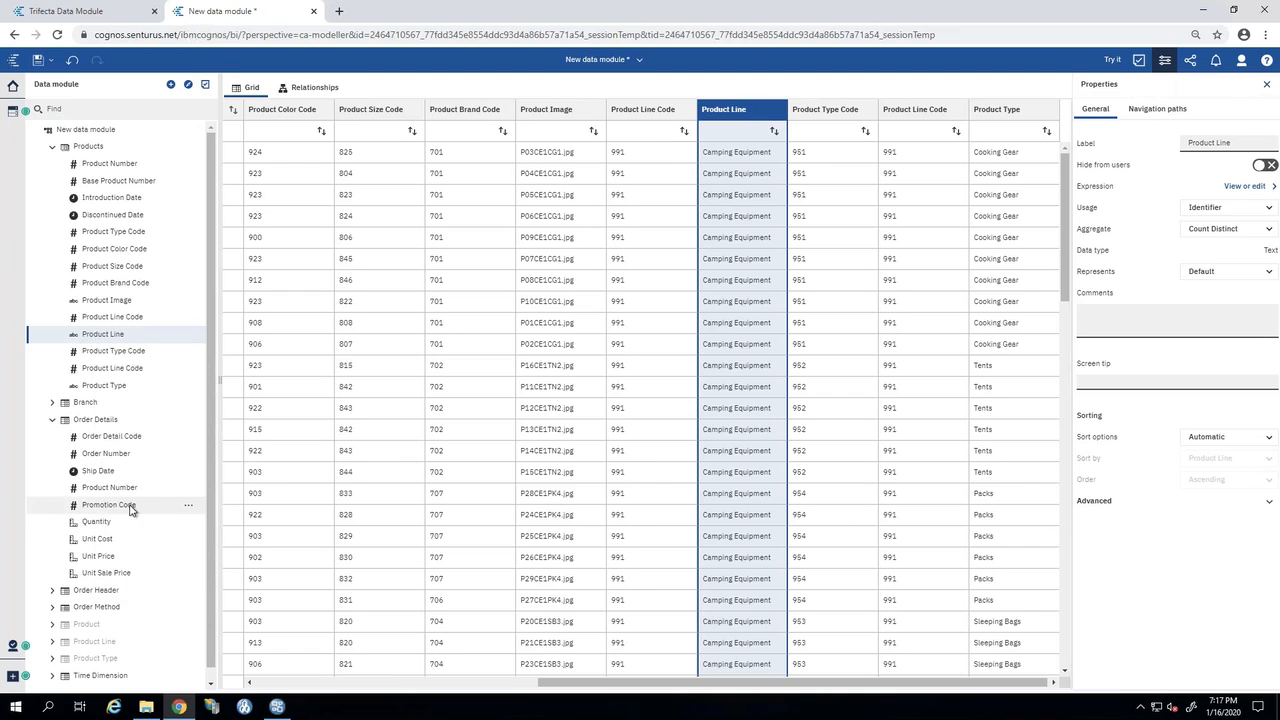
Create a navigation path through Product Line, Product Type and Product Number, keeping the suggested name.
left_click(110, 388, "ctrl")
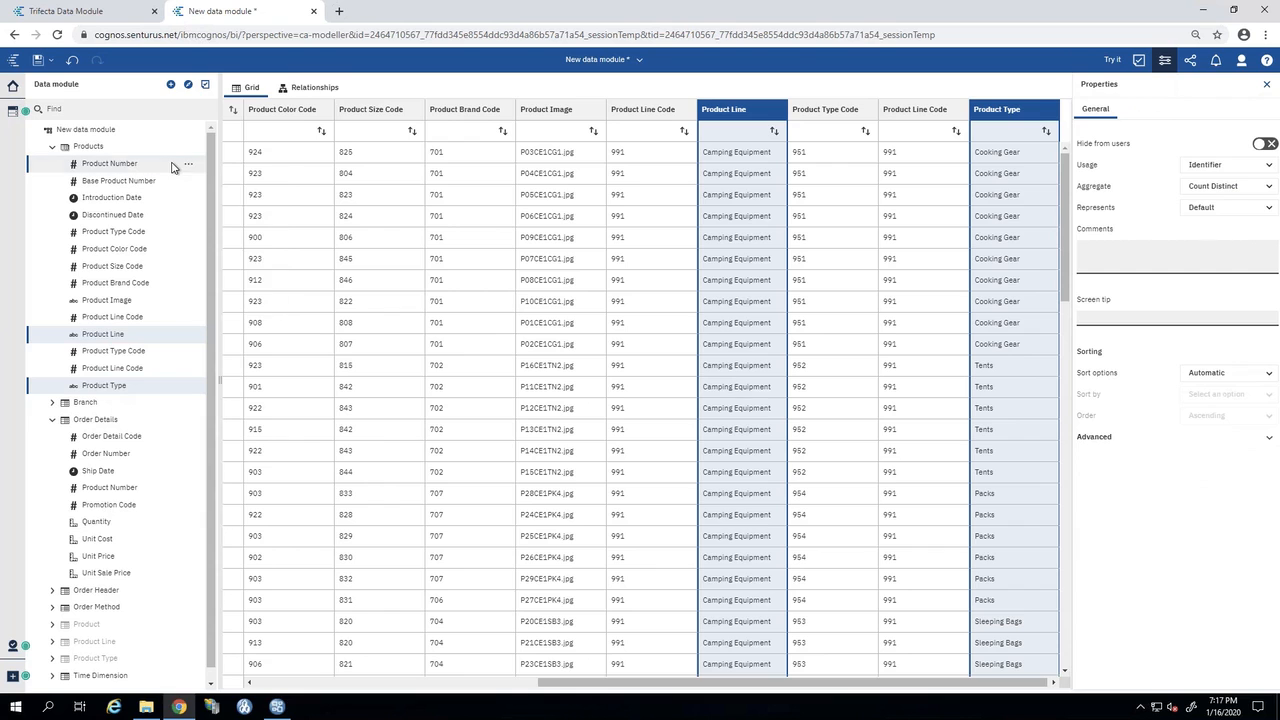
left_click(187, 164)
left_click(220, 173)
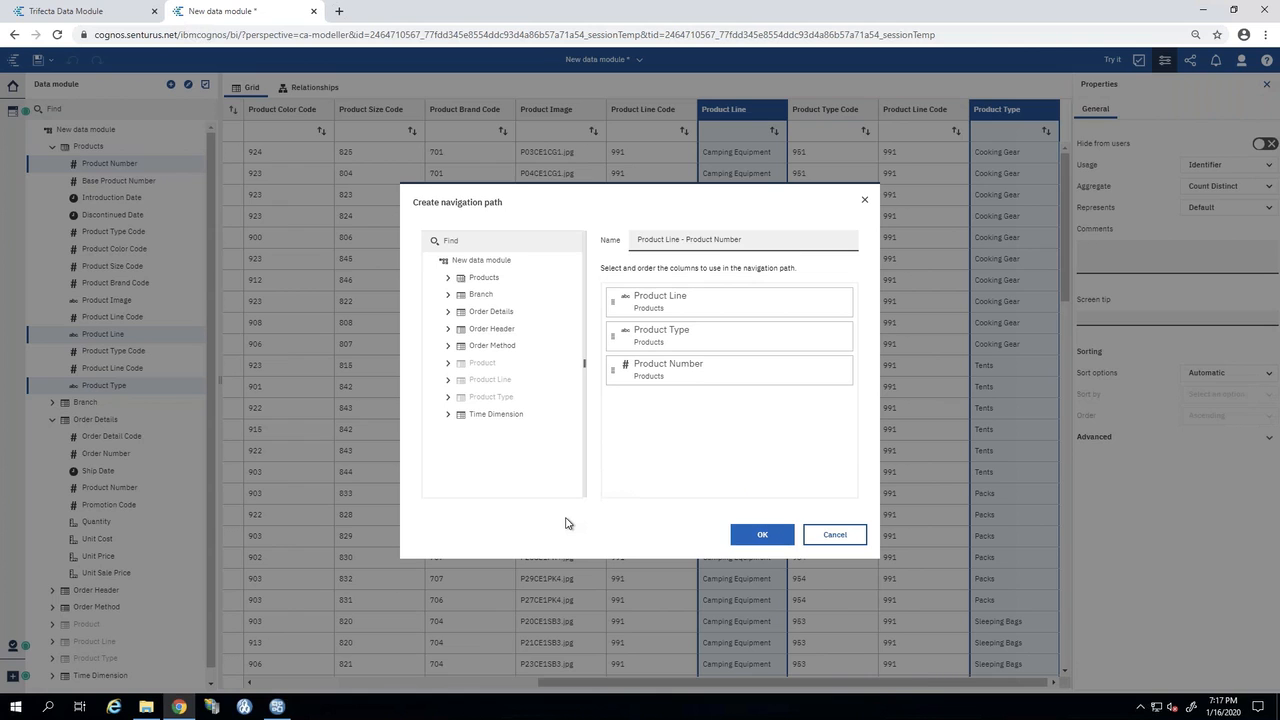
key("Return")
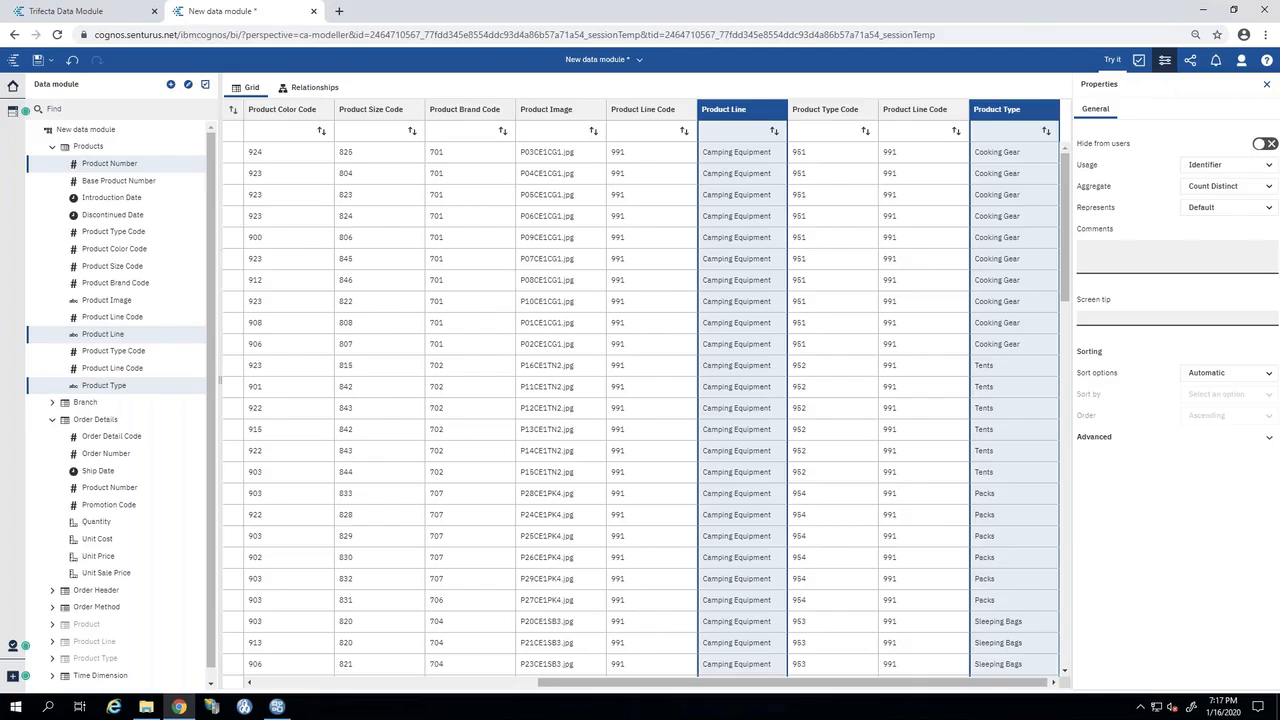
Try the data module in a new report and replace its empty list with a crosstab, accepting the suggested object and query names.
left_click(1112, 60)
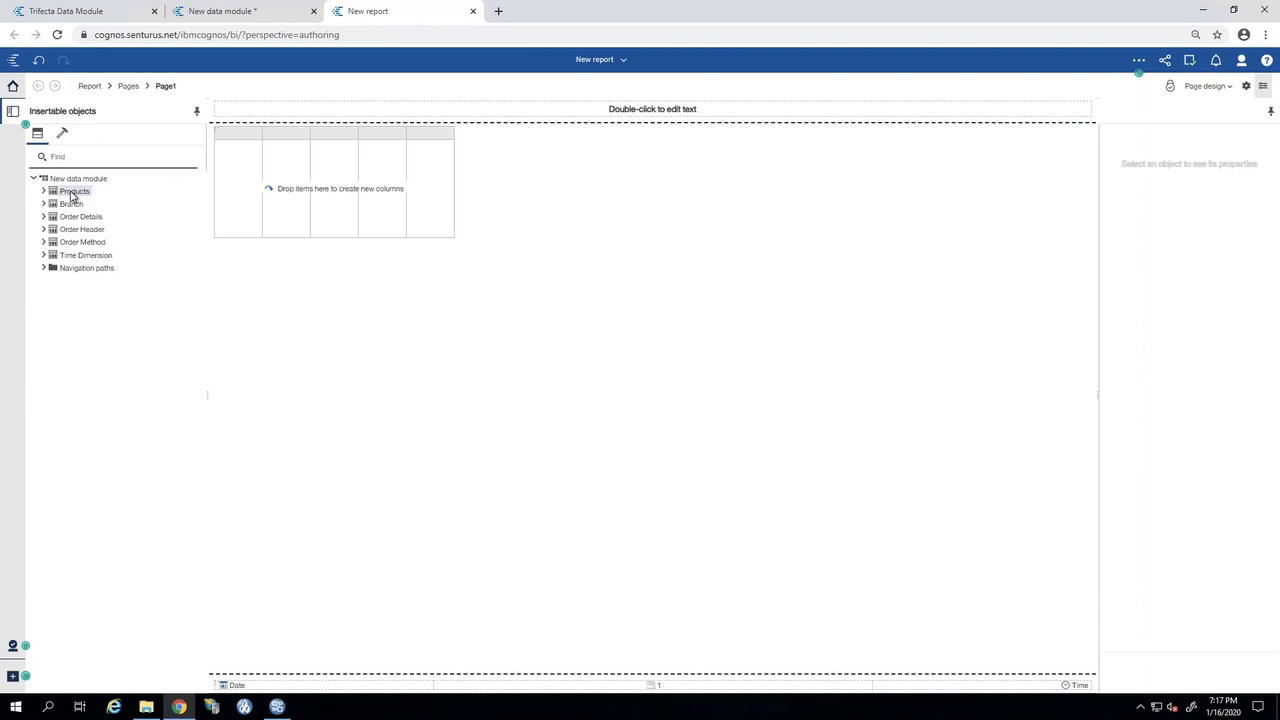
left_click(62, 134)
left_click(337, 226)
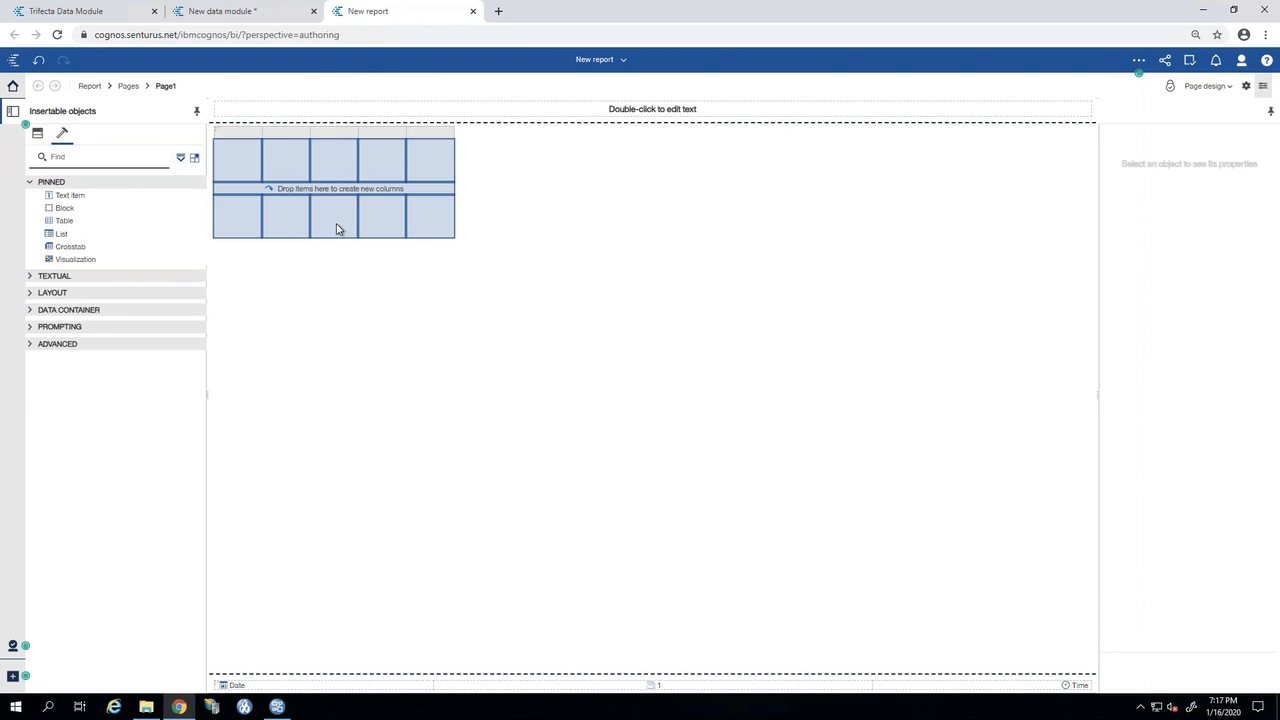
key("Delete")
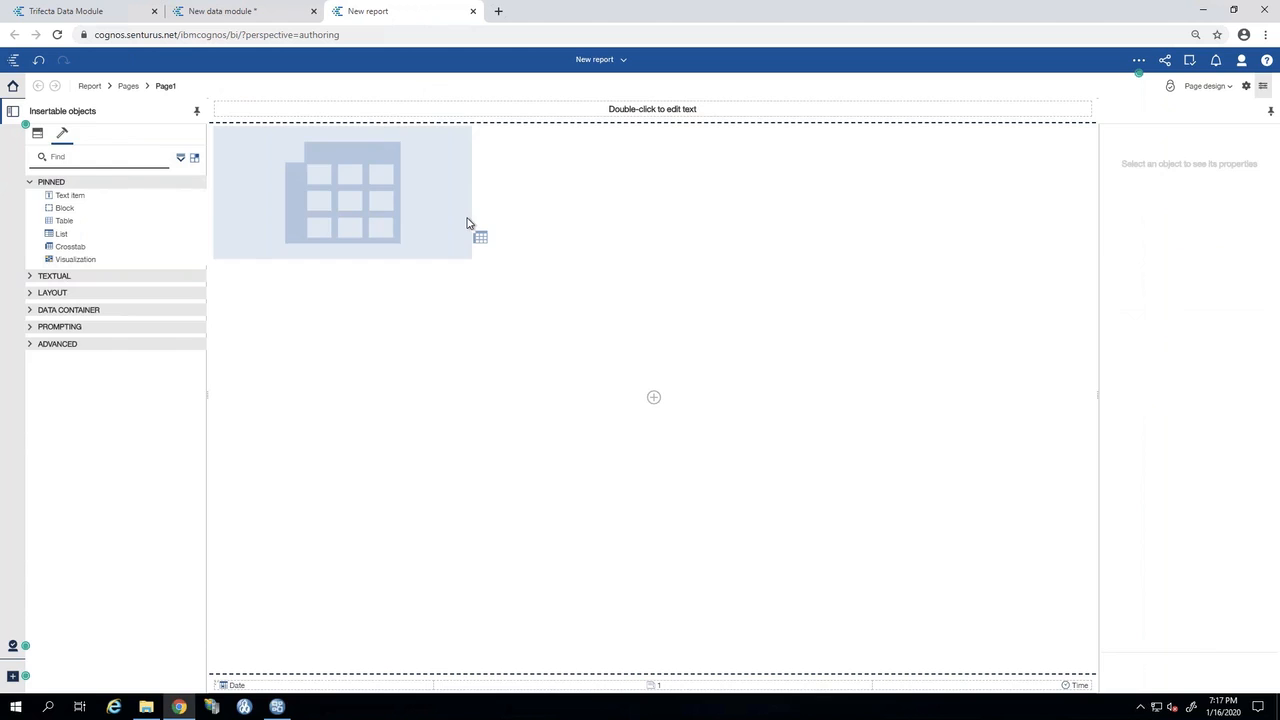
left_click_drag(467, 222, 467, 222)
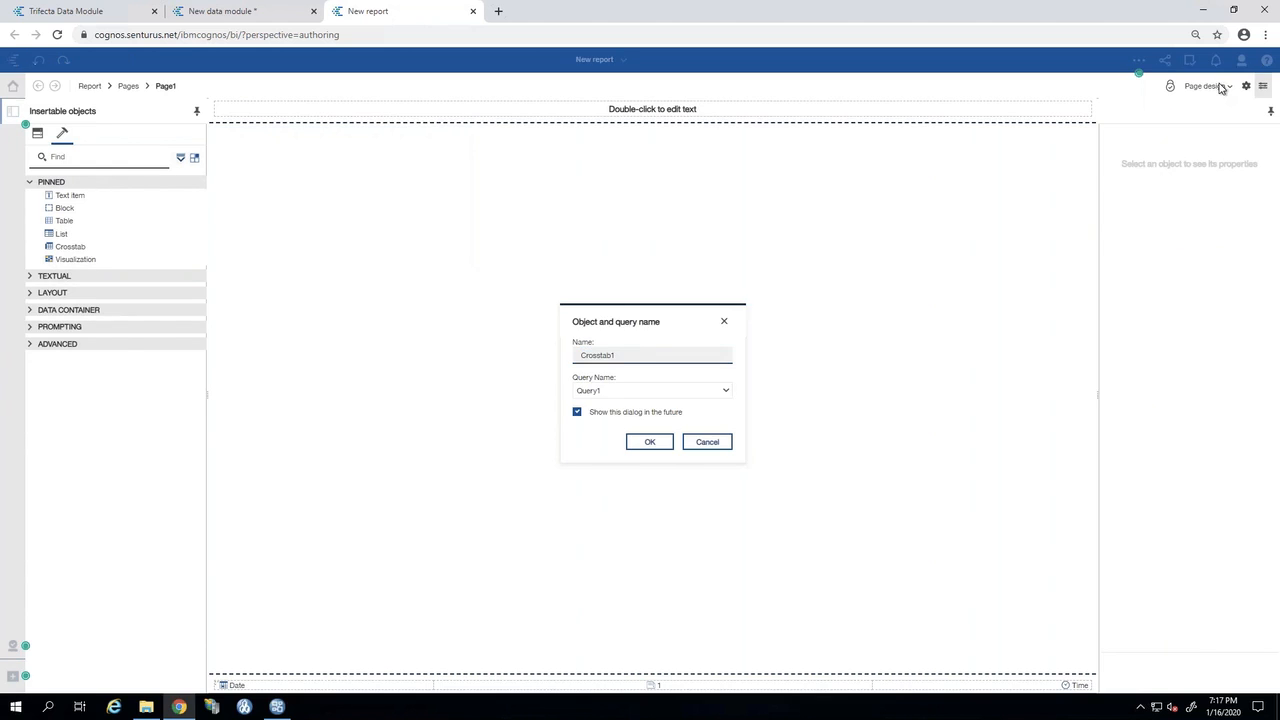
left_click(651, 443)
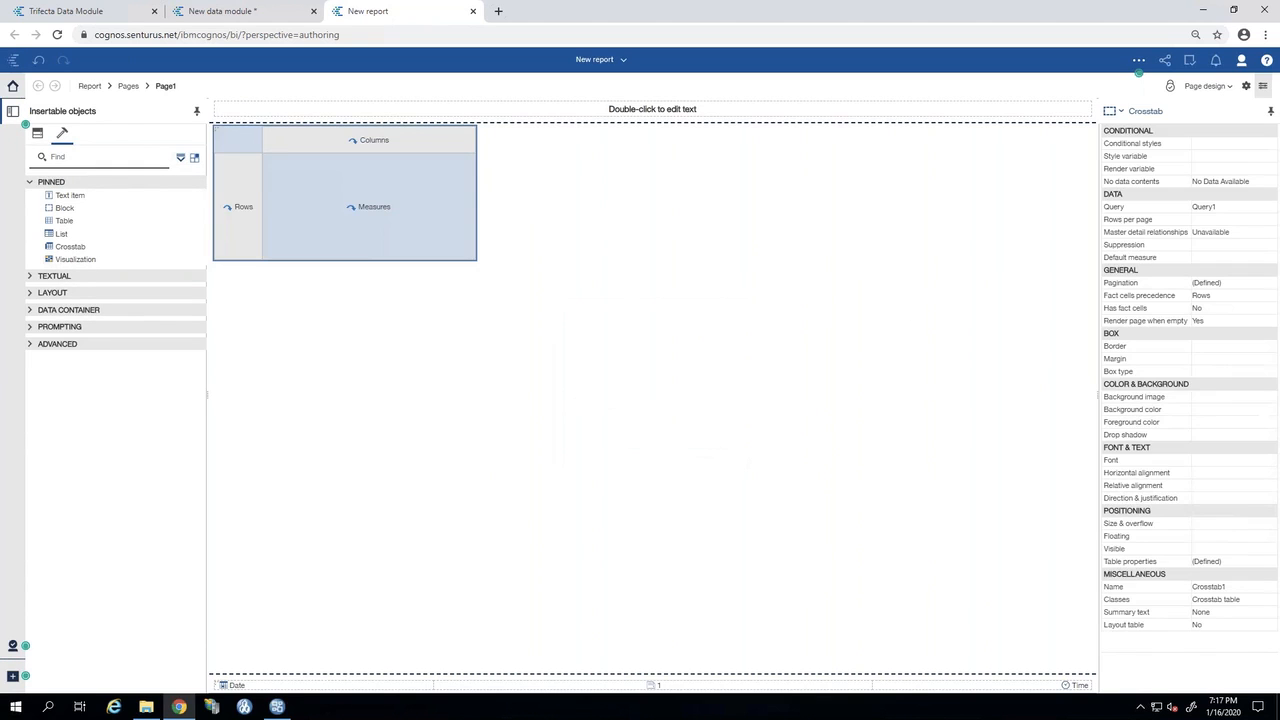
Show the report page as a preview and place Product Line from the navigation path in the crosstab rows.
left_click(1207, 86)
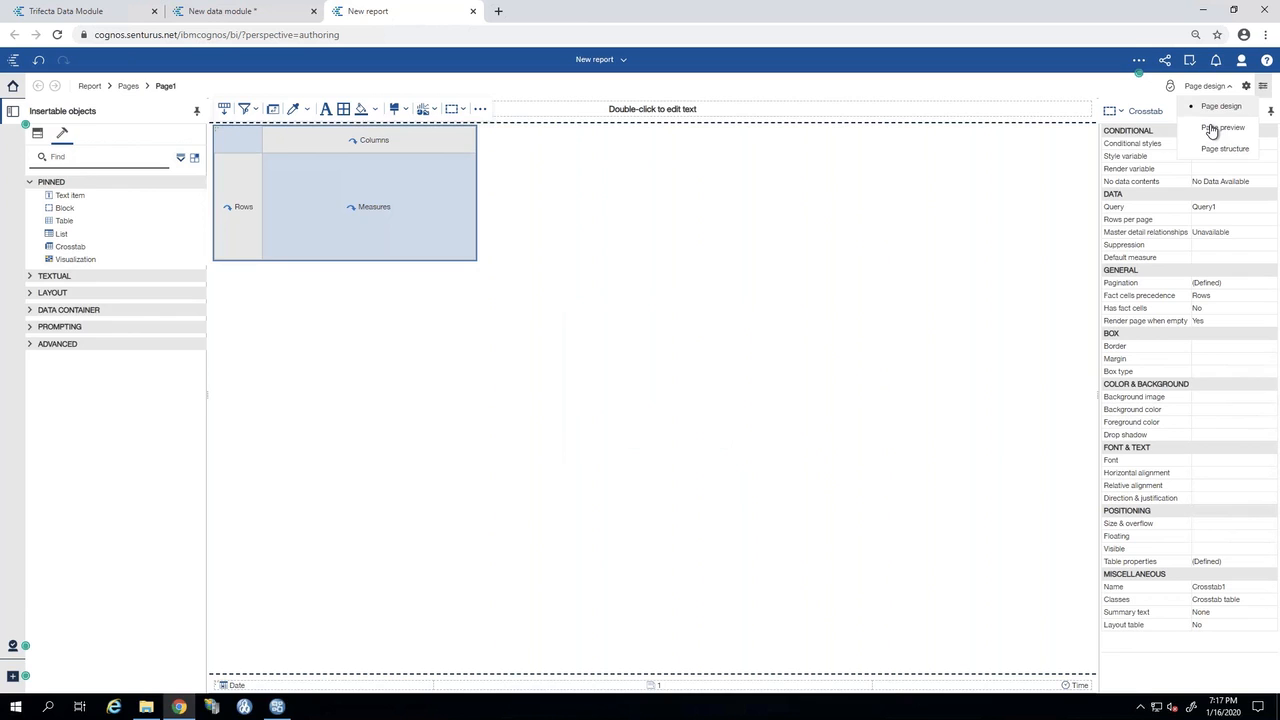
left_click(1211, 130)
left_click(43, 268)
left_click(97, 283)
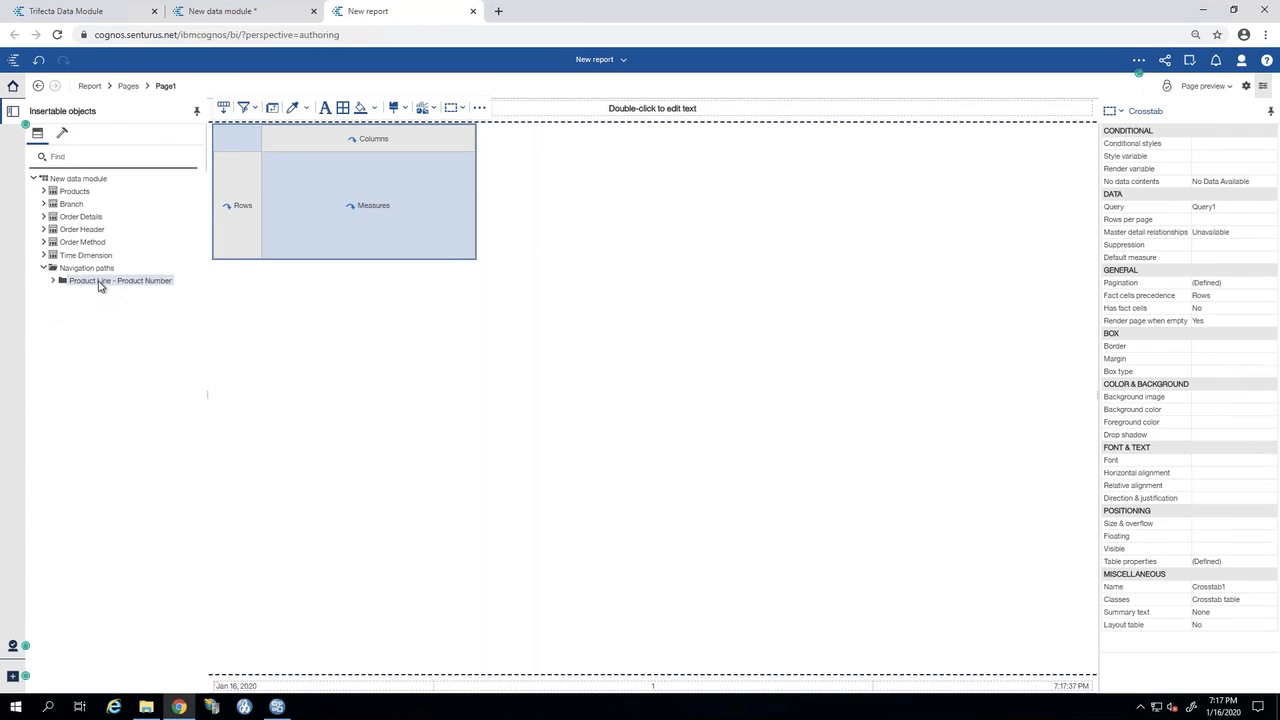
left_click(52, 281)
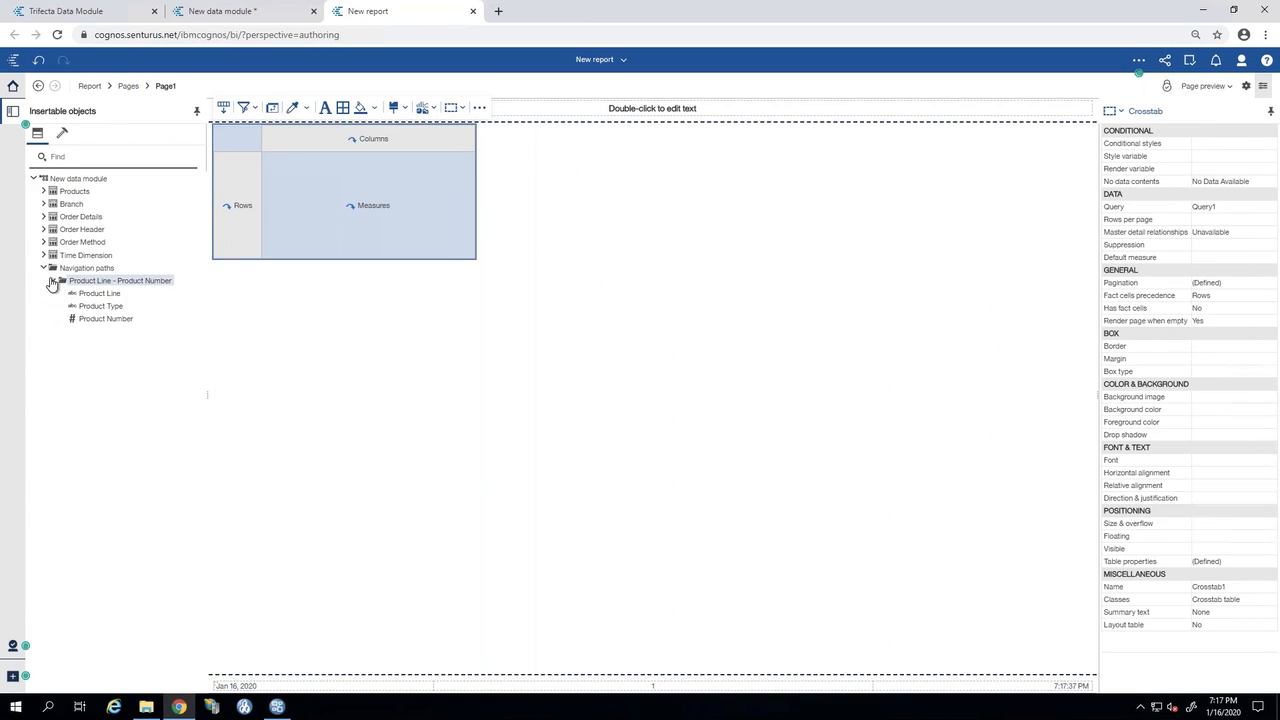
left_click_drag(99, 293, 236, 234)
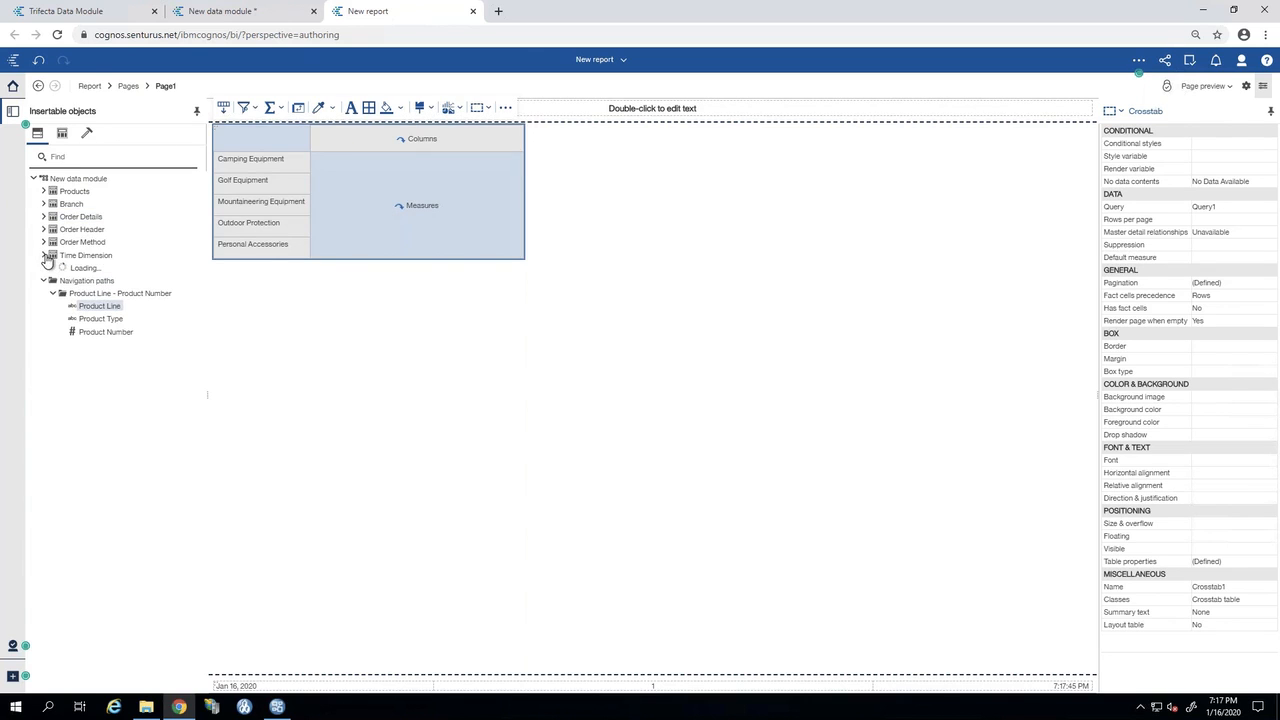
Place Current Year from Time Dimension in the crosstab columns and Unit Sale Price from Order Details as the measure.
left_click_drag(106, 280, 354, 141)
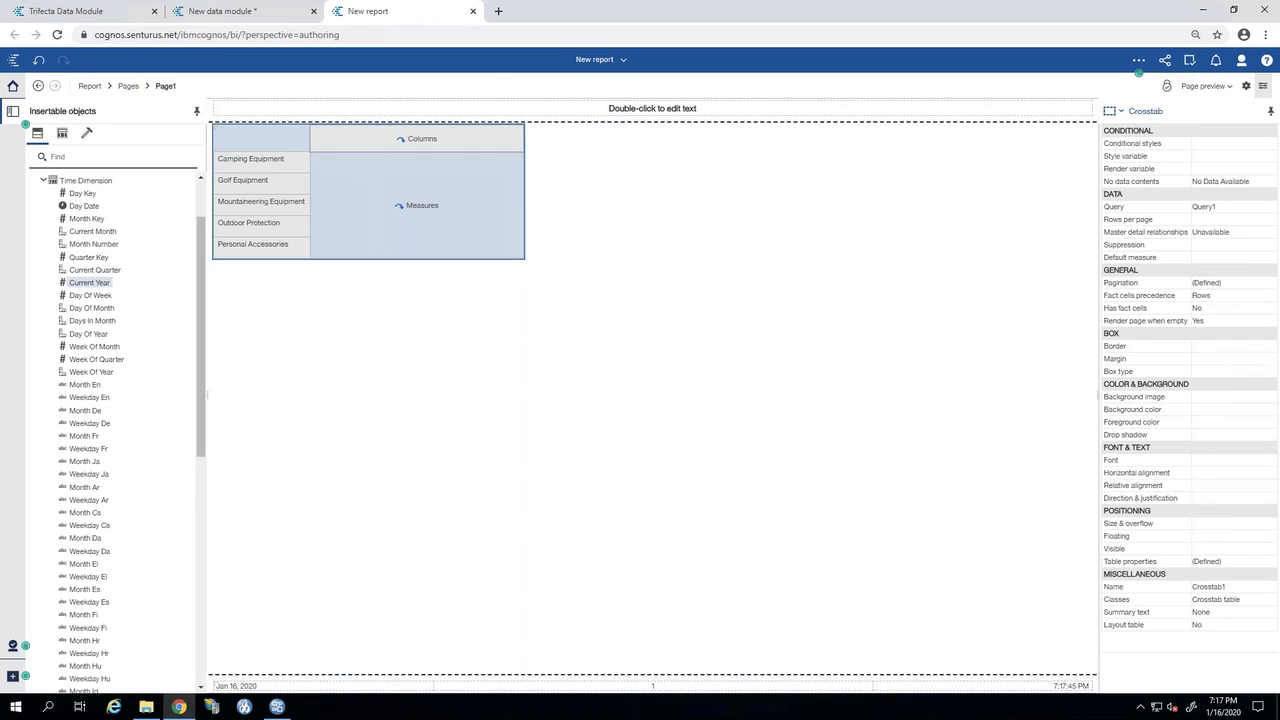
left_click(44, 181)
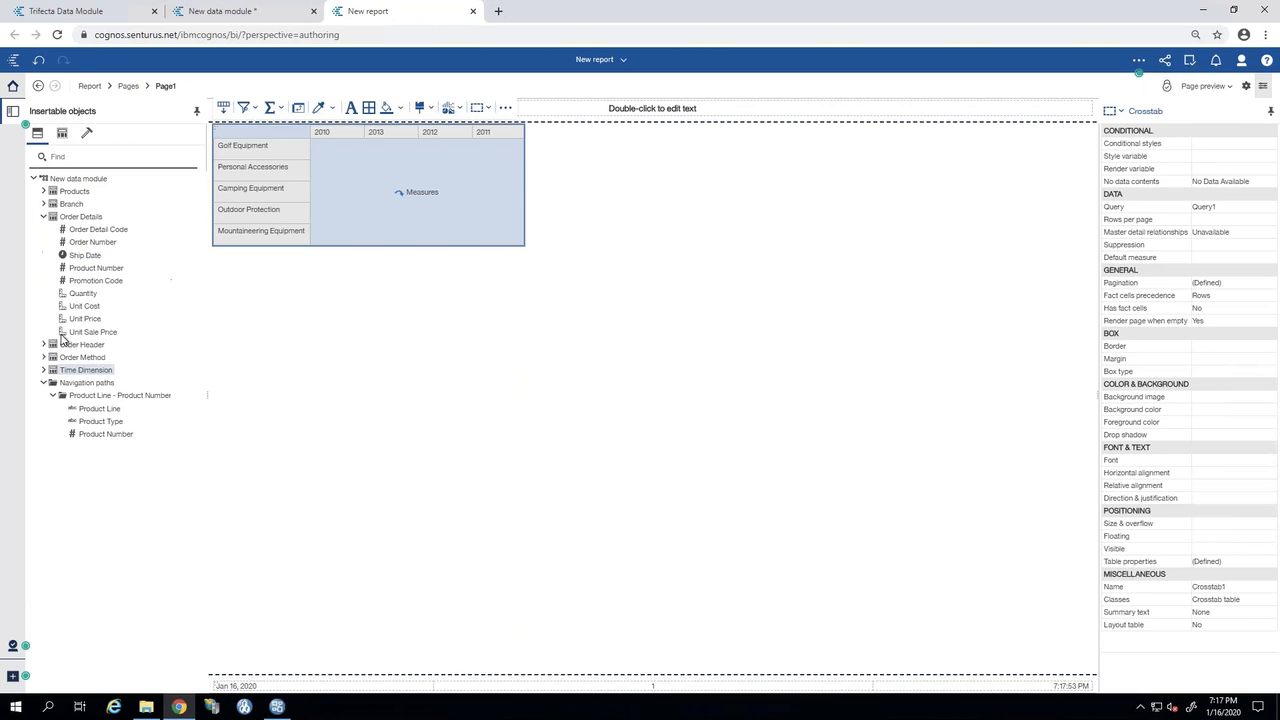
left_click_drag(82, 337, 410, 203)
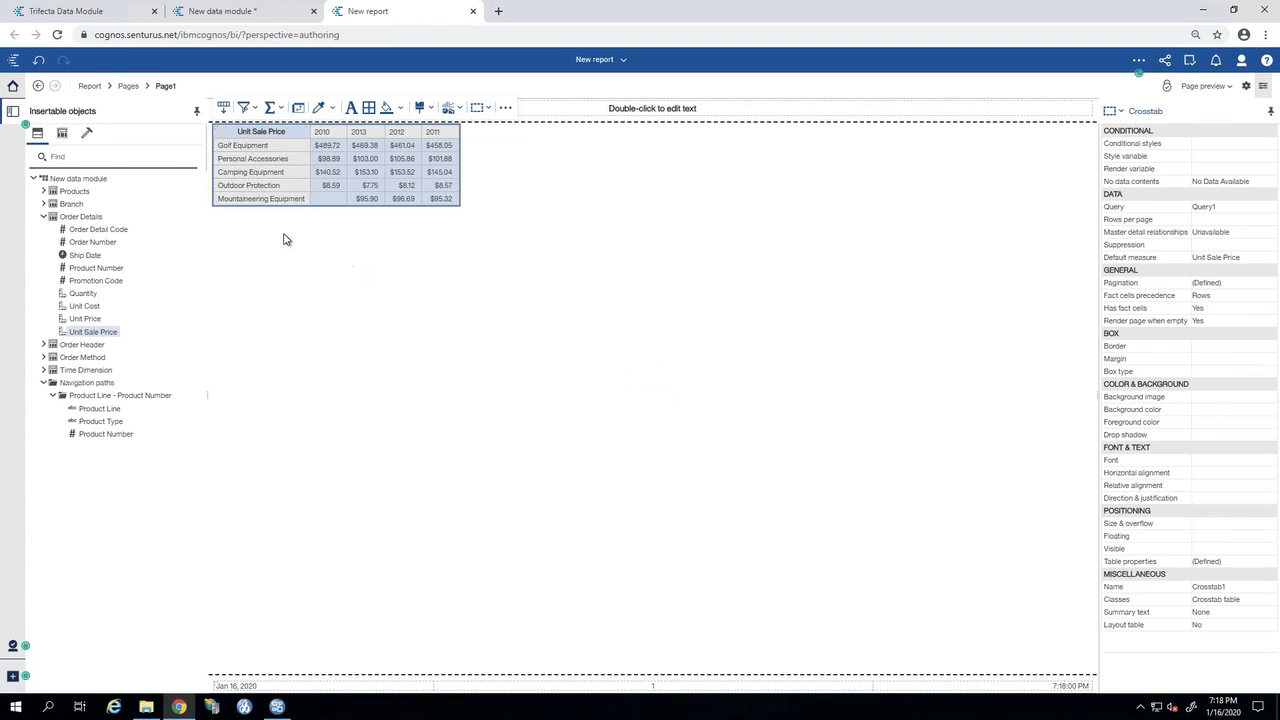
Navigate from Golf Equipment to the Product Type level along the crosstab's navigation path.
left_click(244, 148)
left_click(347, 121)
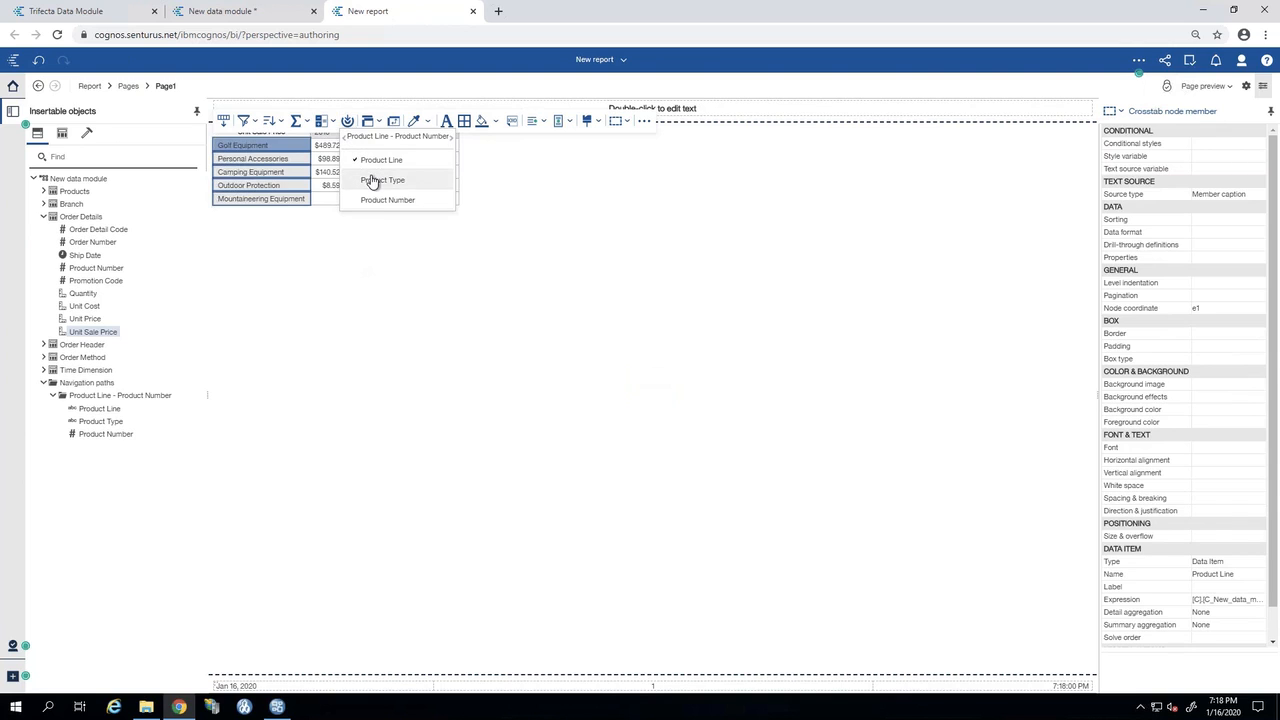
left_click(371, 181)
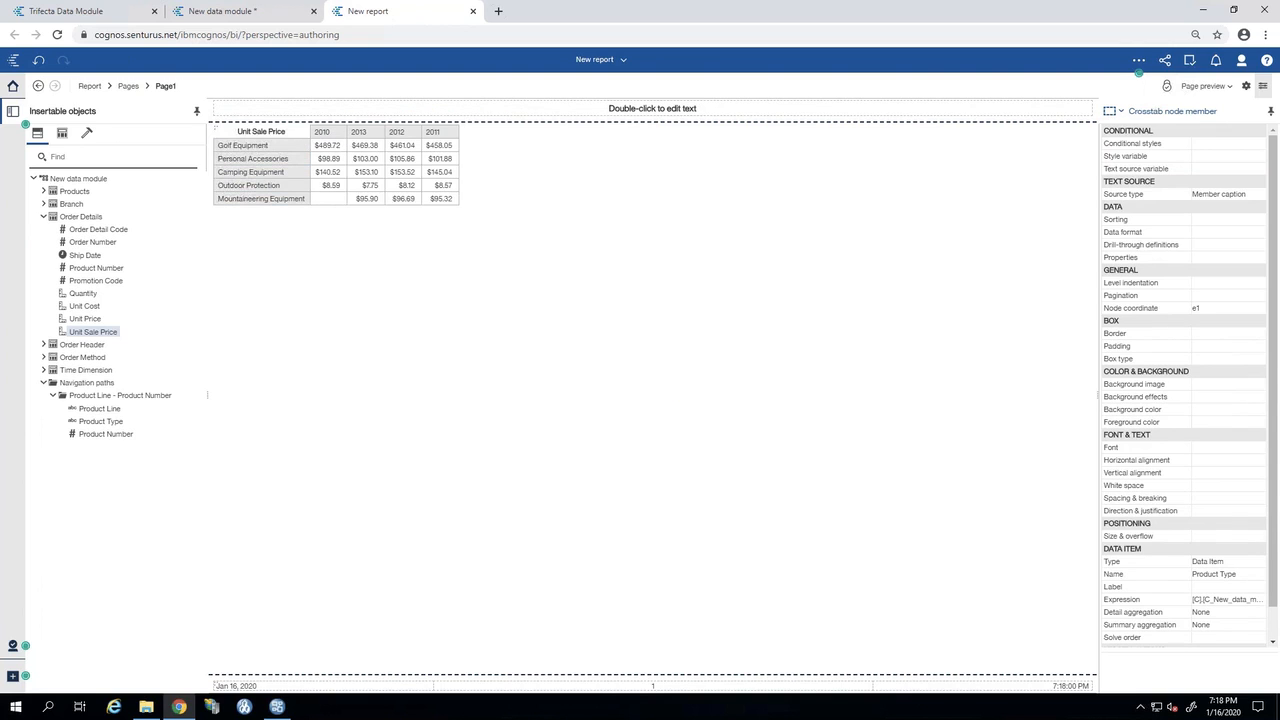
left_click(398, 298)
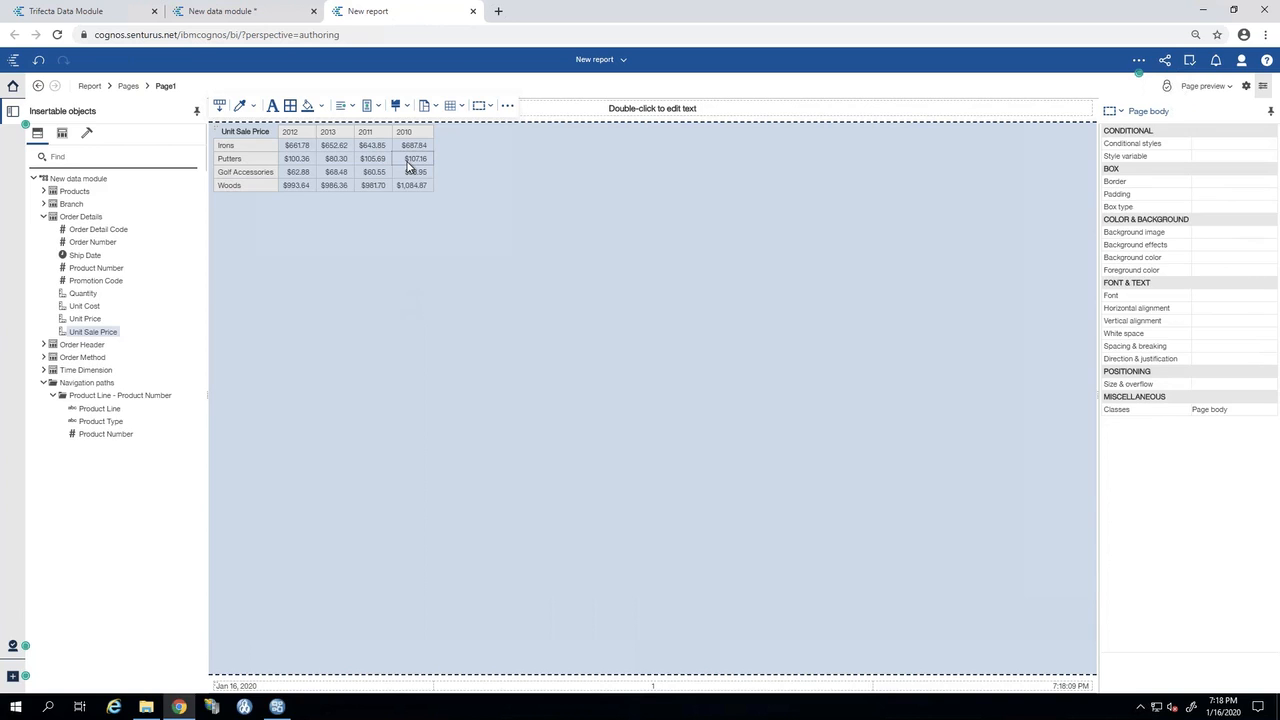
left_click(240, 164)
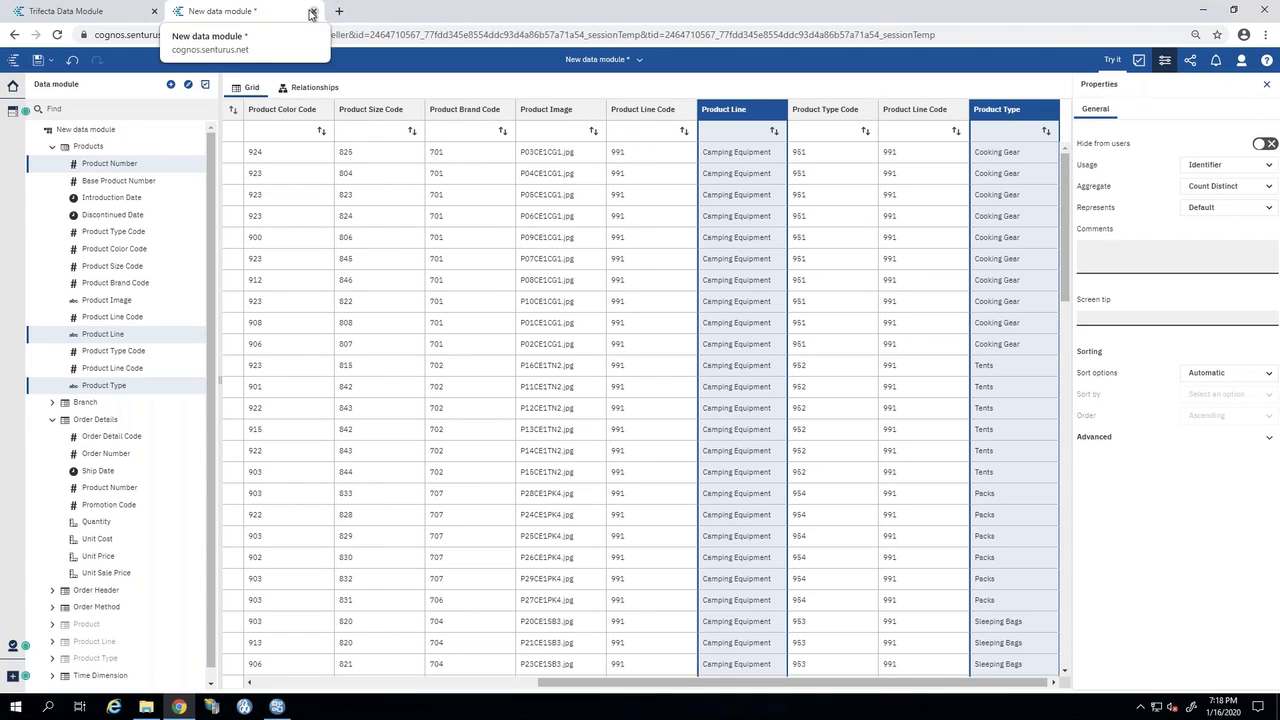
Switch to the finished Trifecta Data Module and examine the columns of its Orders table.
left_click(70, 11)
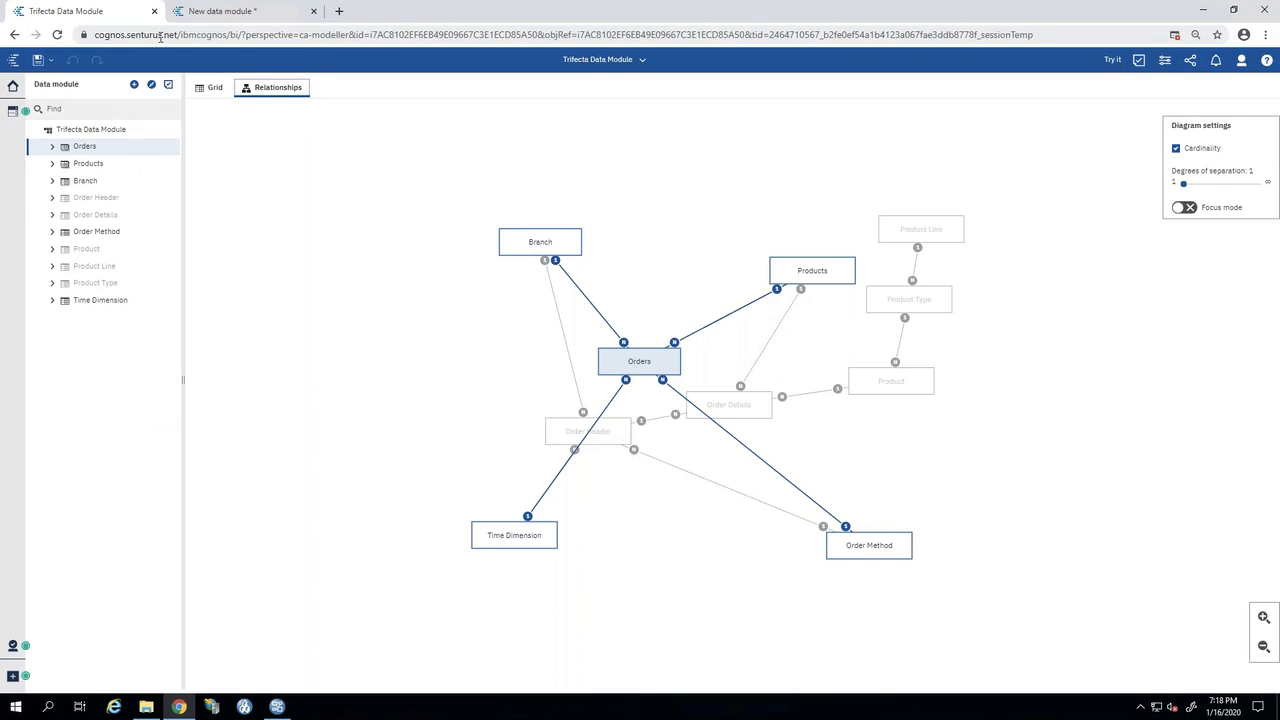
left_click(51, 148)
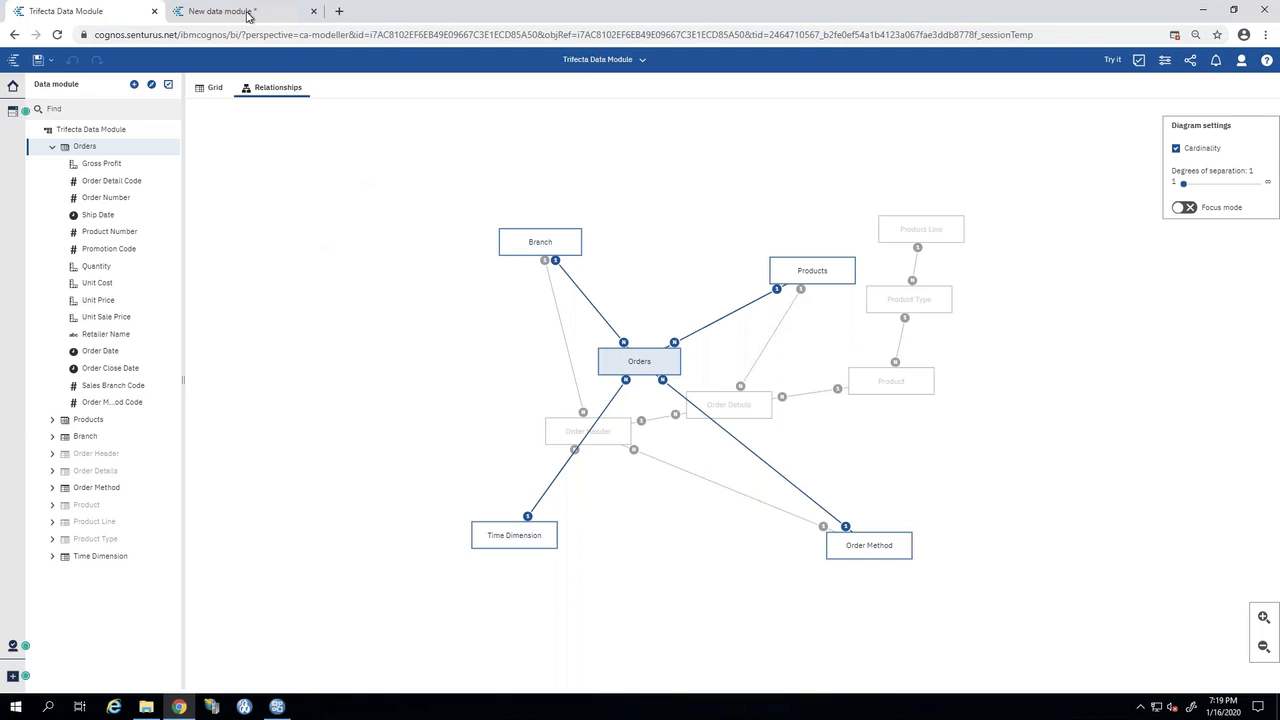
Leave the remote desktop session and switch to the Tableau window with Book2.
mouse_move(546, 5)
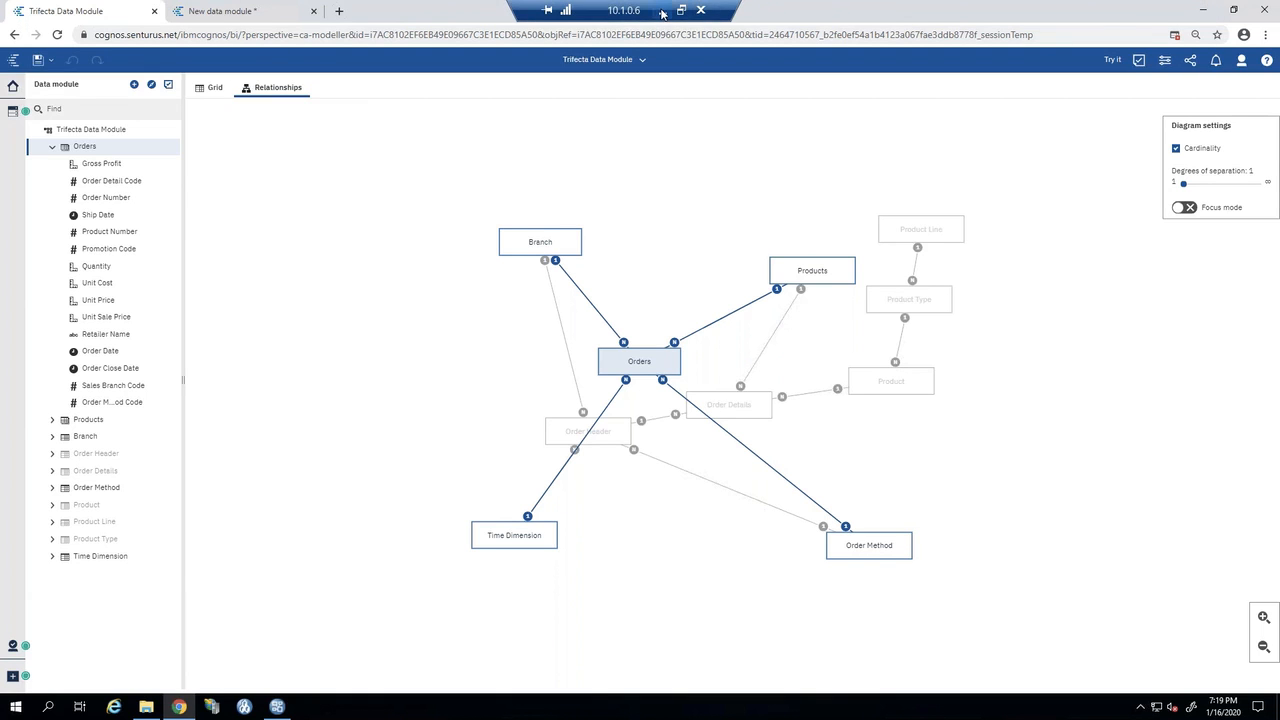
left_click(661, 11)
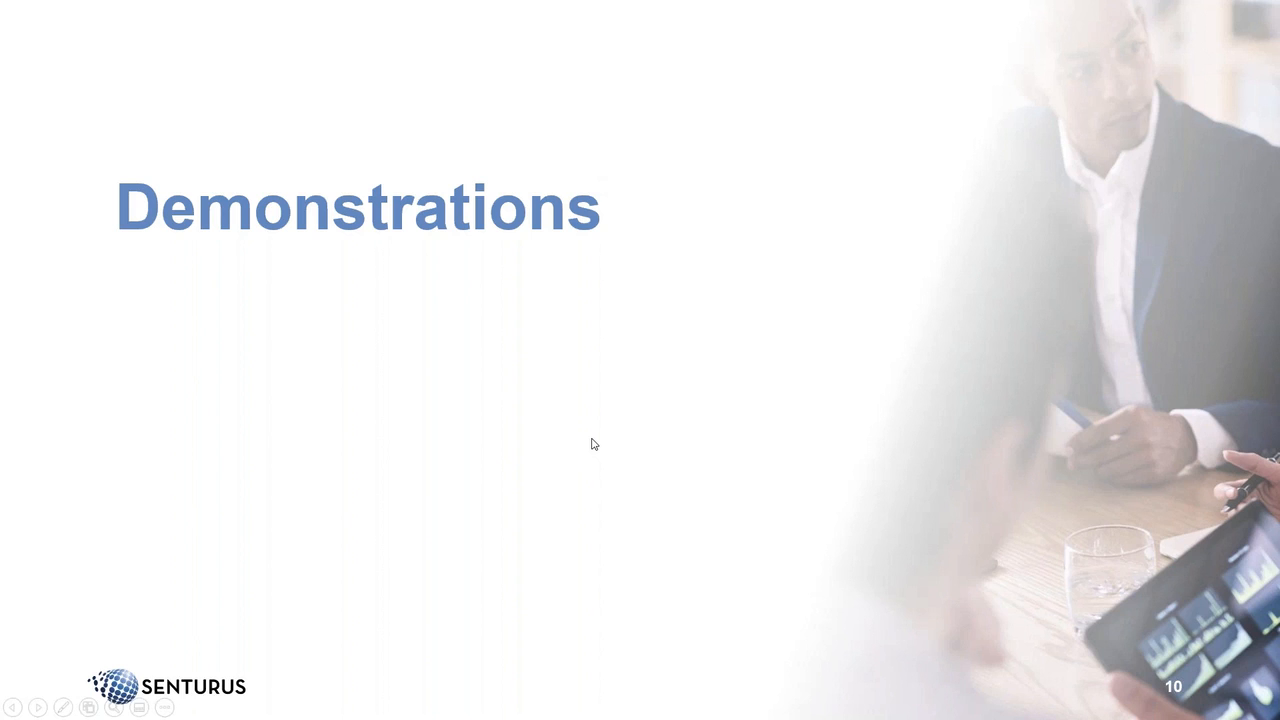
key("alt+Tab")
key("alt+Tab")
key("alt+Tab")
key("alt+Tab")
key("alt+Tab")
key("alt+Tab")
key("alt+Tab")
key("alt+Tab")
key("alt+Tab")
key("alt+Tab")
key("alt+Tab")
key("alt+Tab")
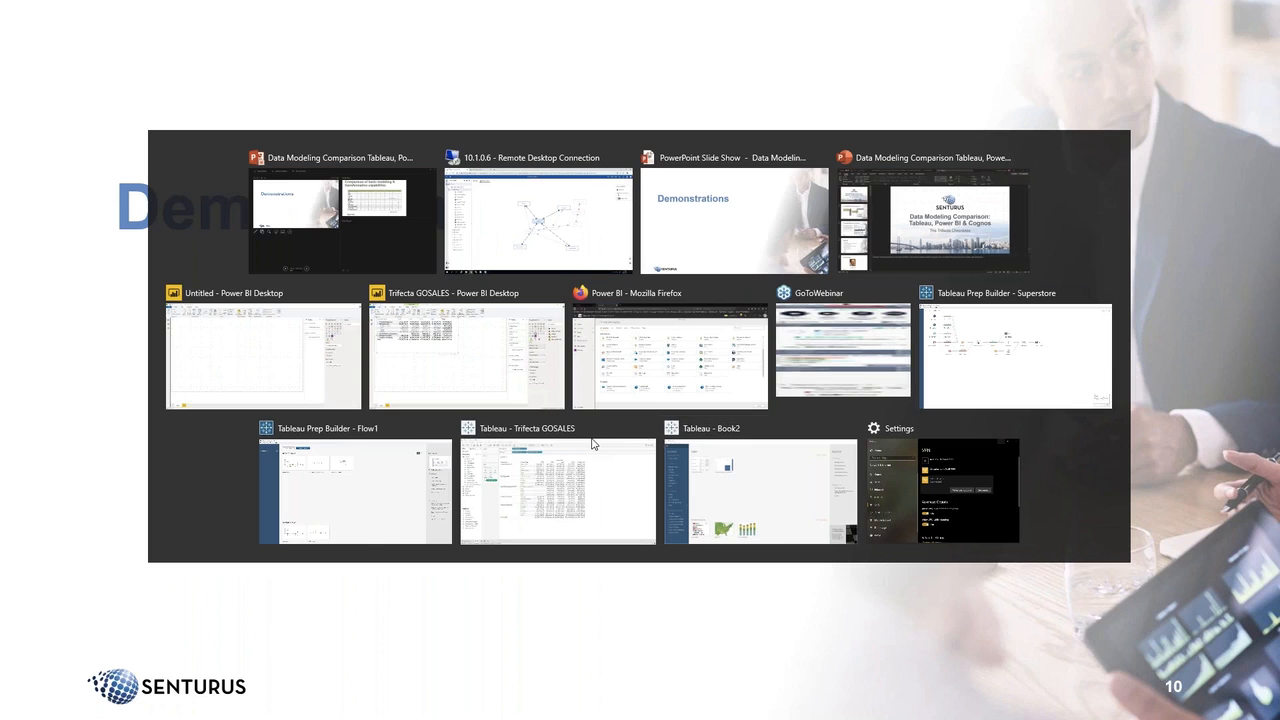
key("alt+Tab")
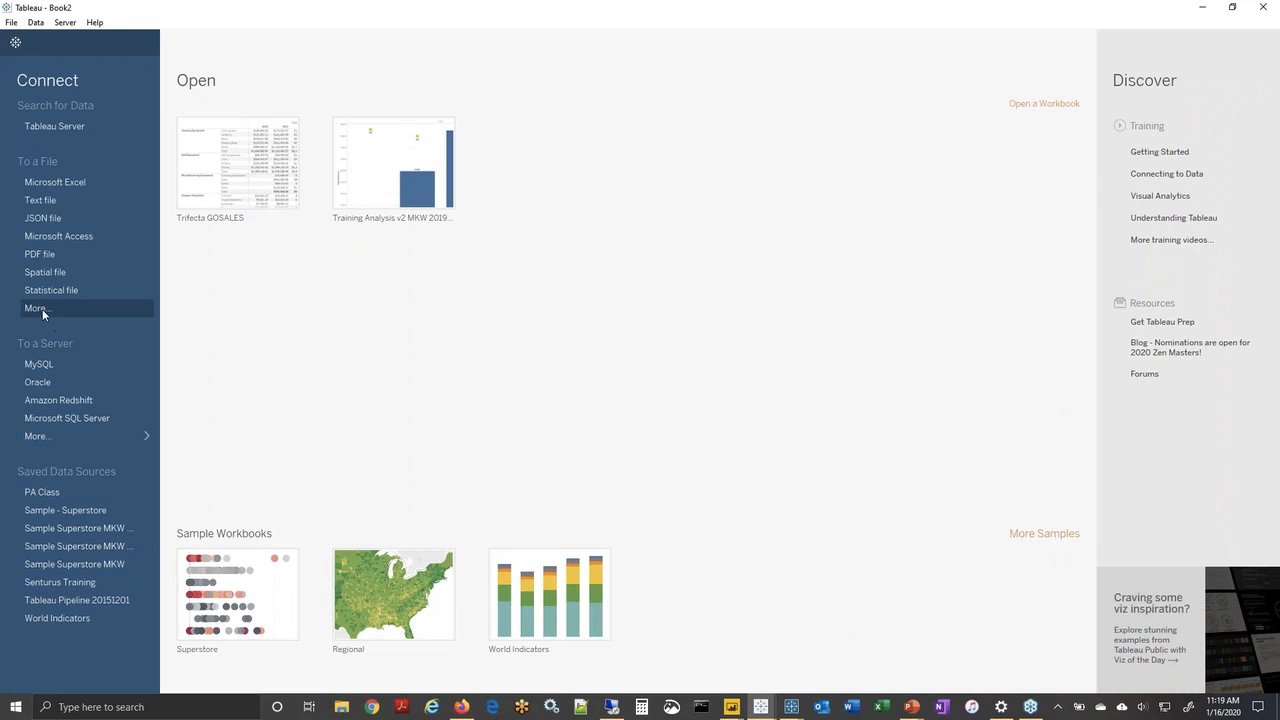
Connect to the gosales database on Microsoft SQL Server, entering the account password, and widen the table list to show full names.
left_click(50, 418)
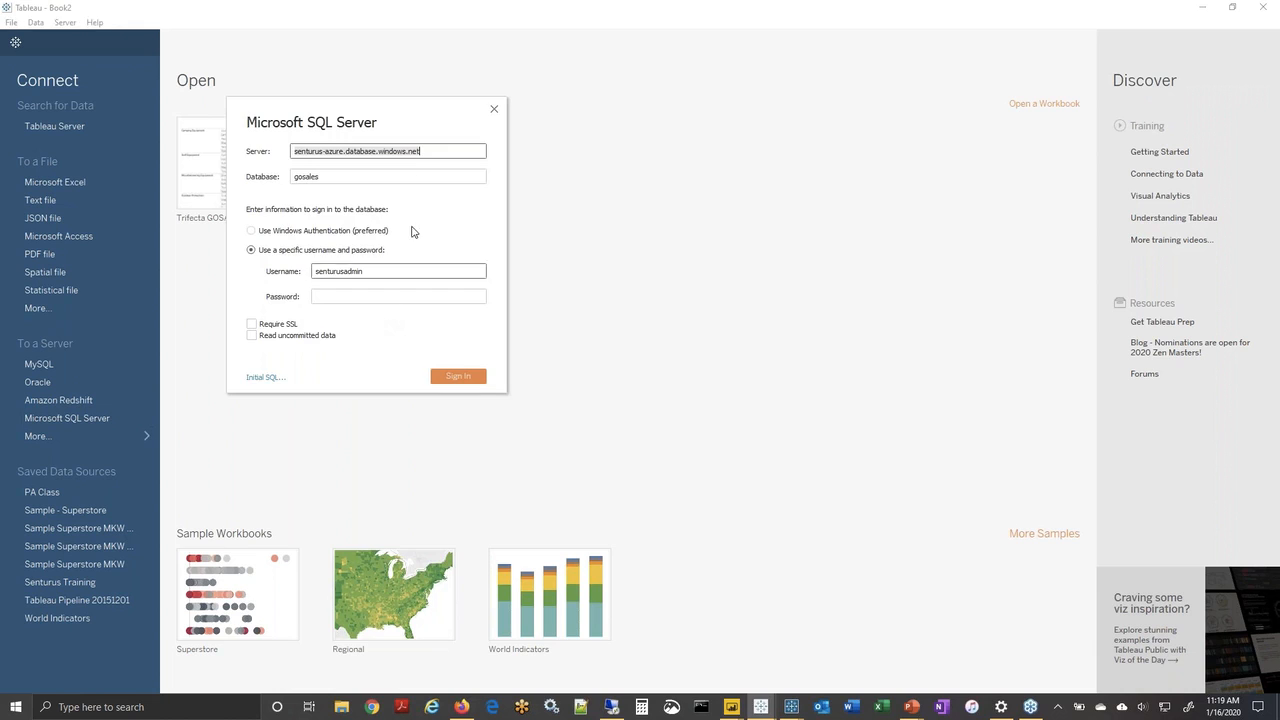
left_click_drag(400, 101, 591, 154)
left_click(527, 348)
type("••••••••")
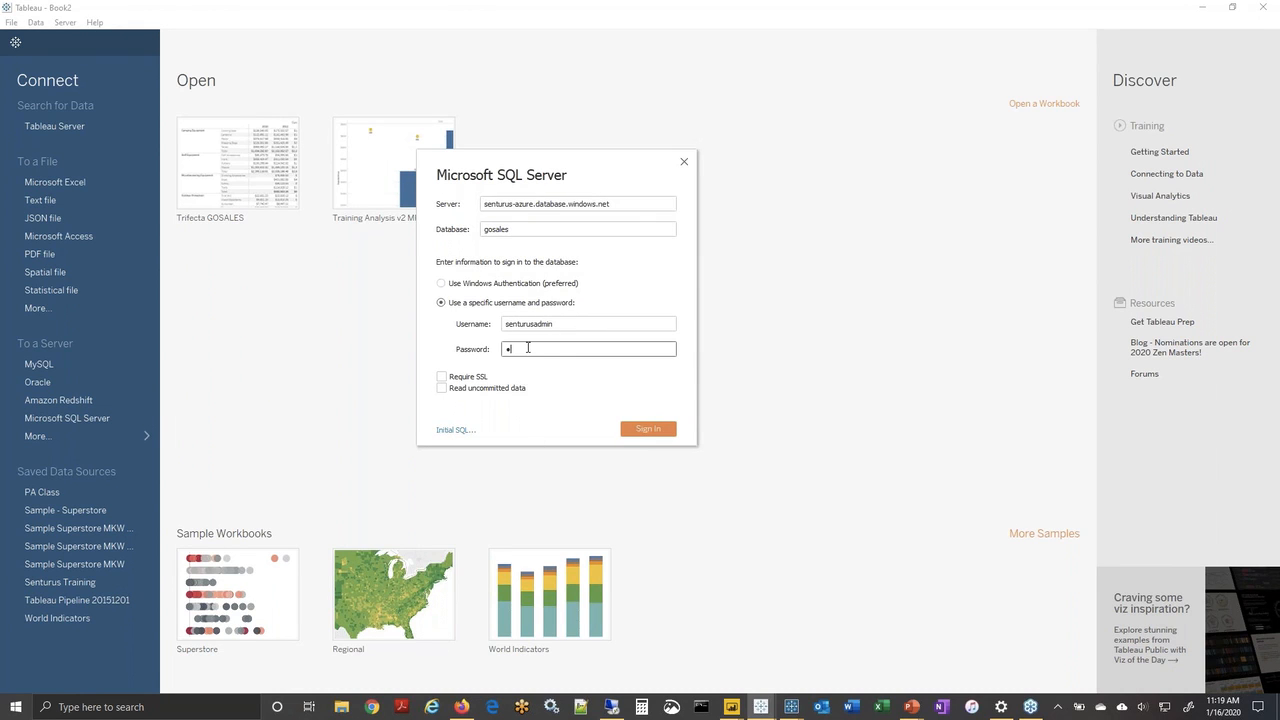
type("••••")
left_click(637, 435)
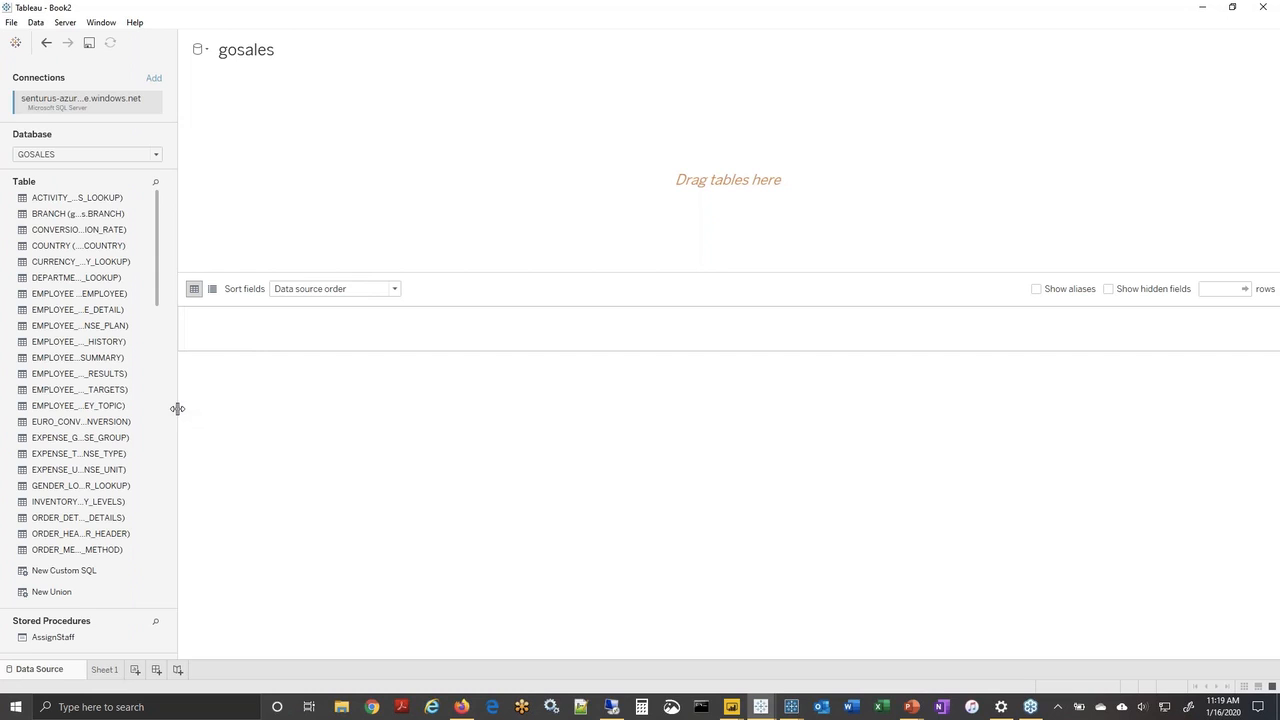
left_click_drag(177, 408, 338, 392)
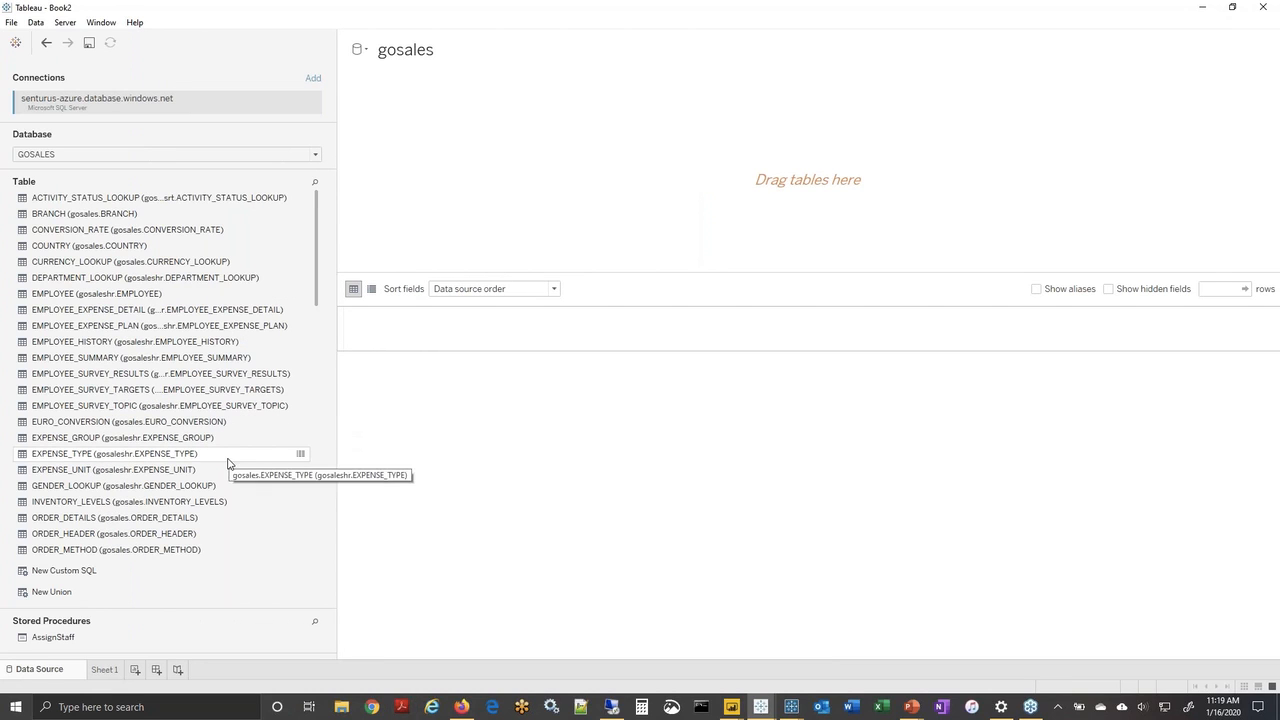
Add the ORDER_DETAILS and ORDER_HEADER tables to the data source and review the join between them.
double_click(77, 537)
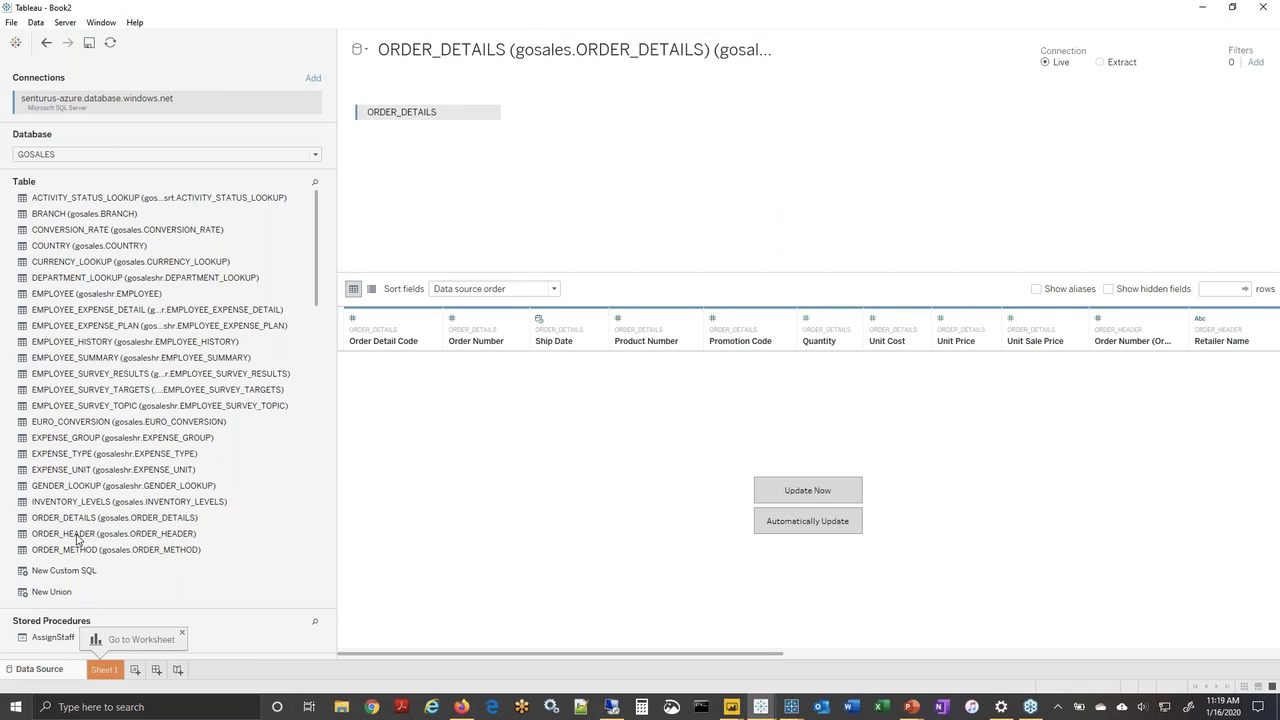
left_click(530, 113)
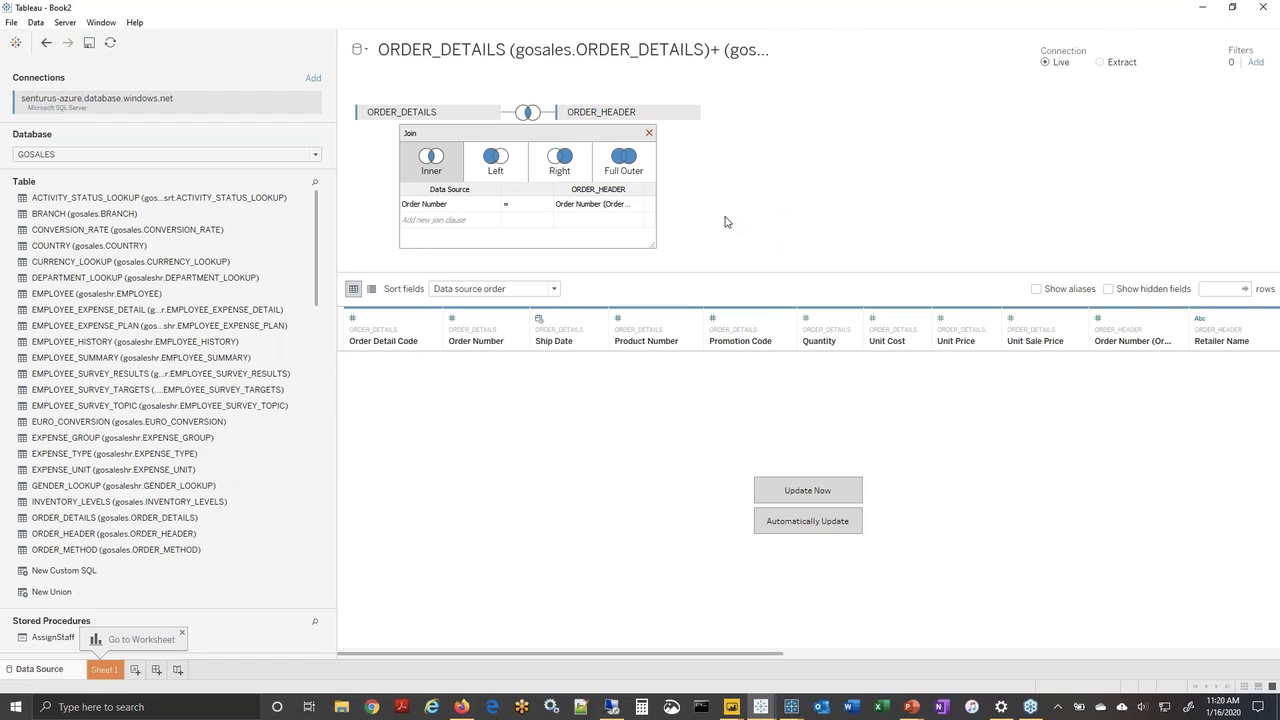
left_click(649, 133)
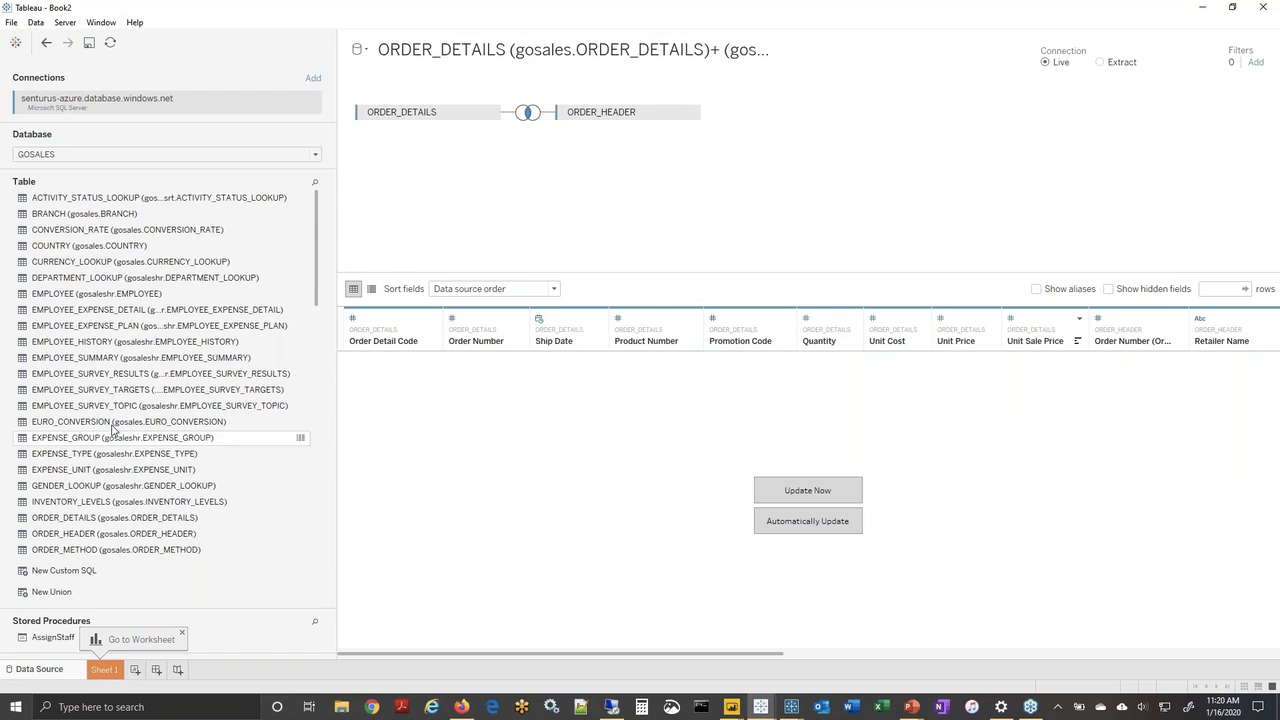
Rename the data source as Sales.
left_click(430, 49)
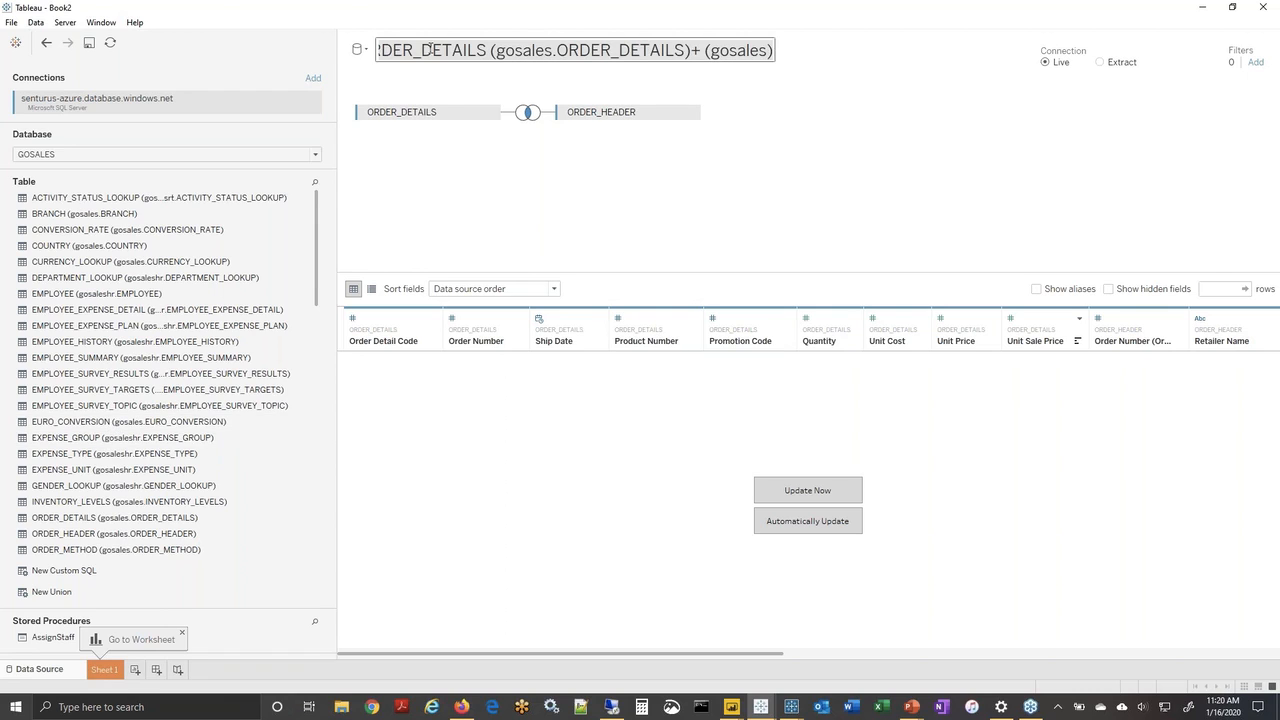
type("Sales")
key("Return")
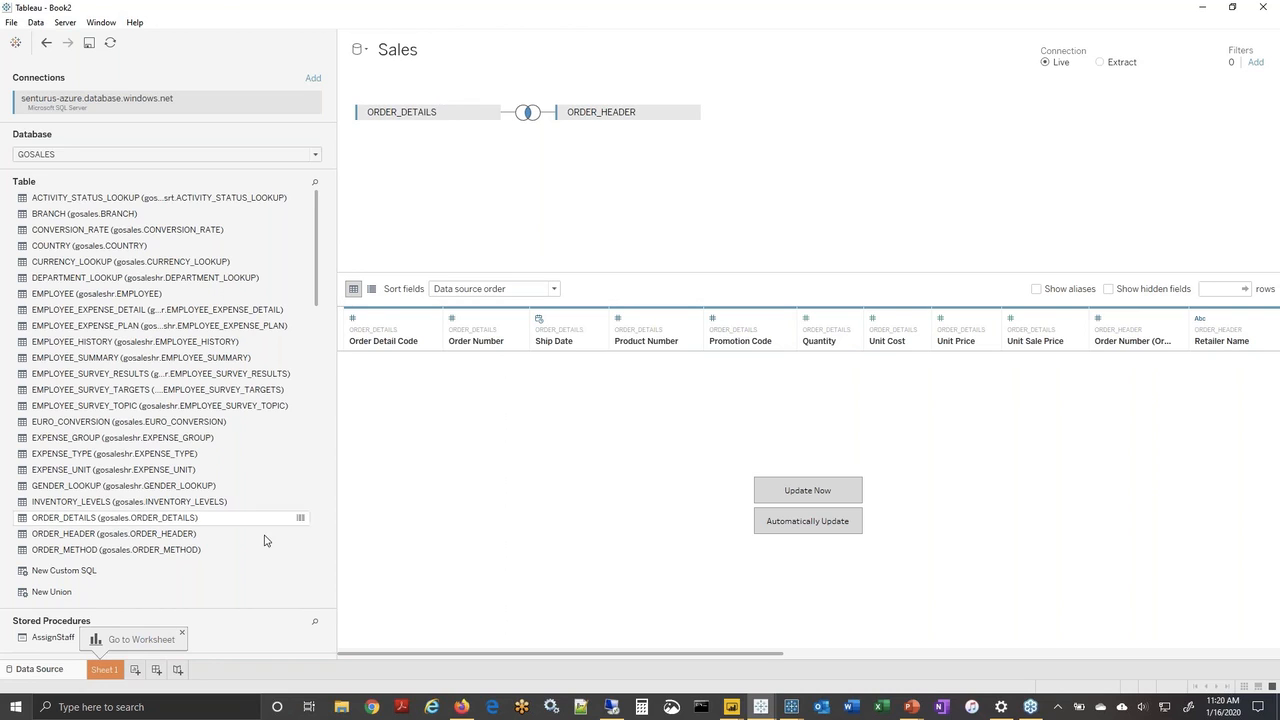
Look over the Sales fields on Sheet 1 and group them by folder instead of by data source table.
left_click(105, 670)
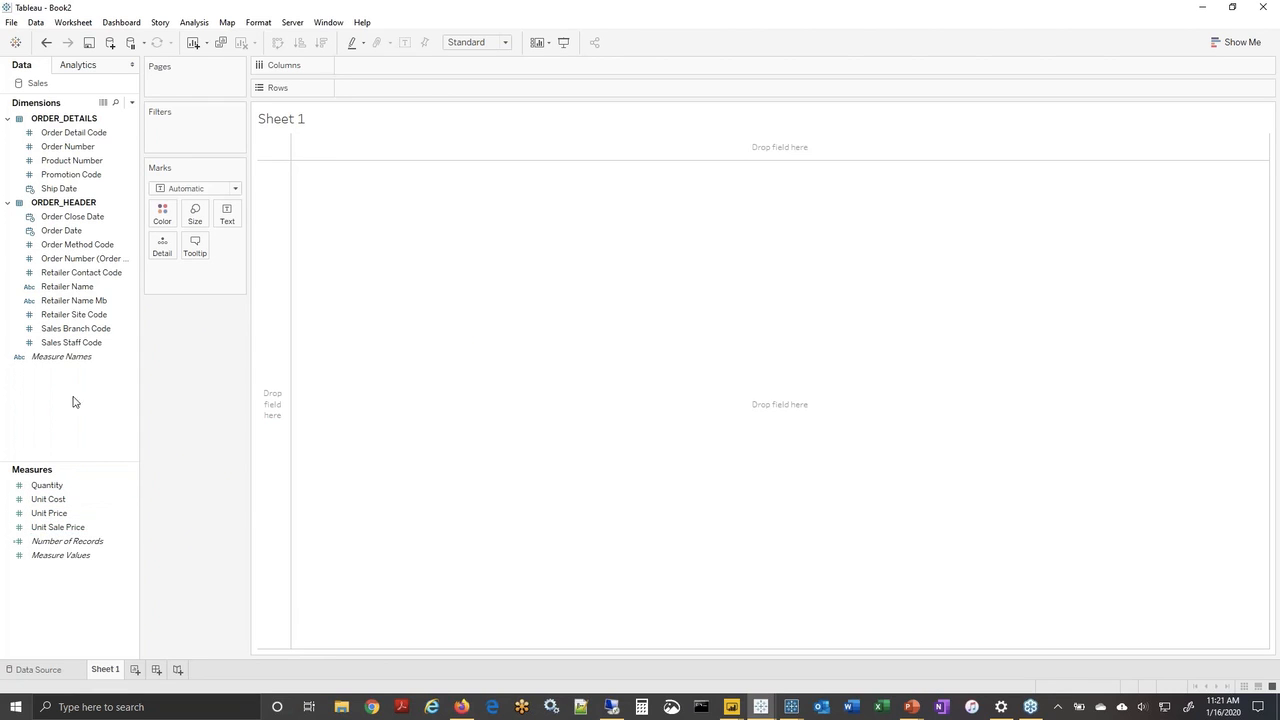
left_click(80, 316)
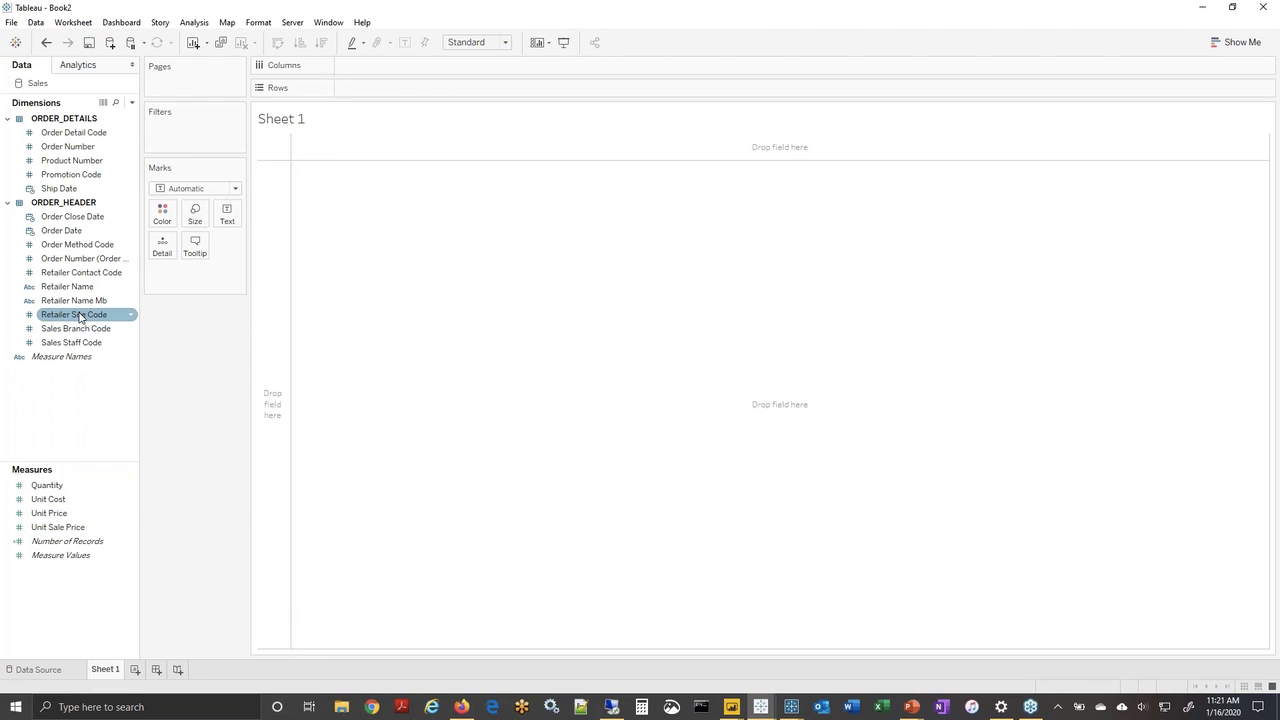
left_click(56, 485)
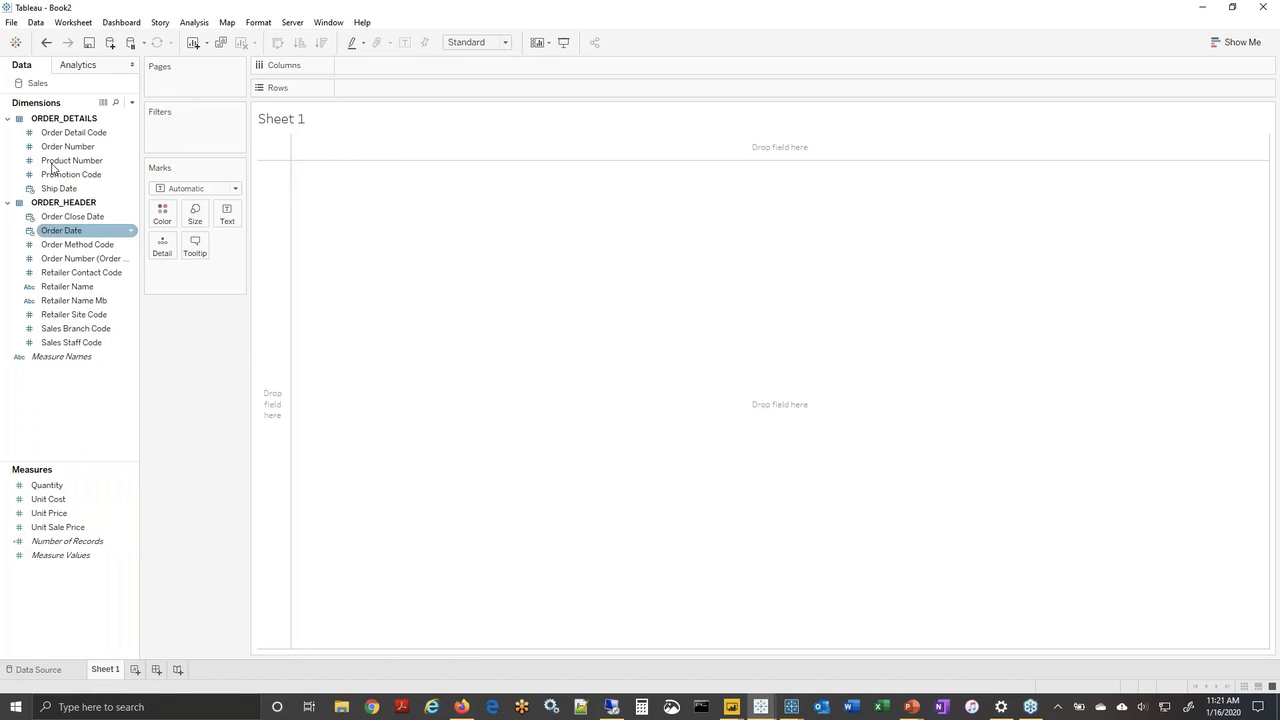
left_click(60, 132)
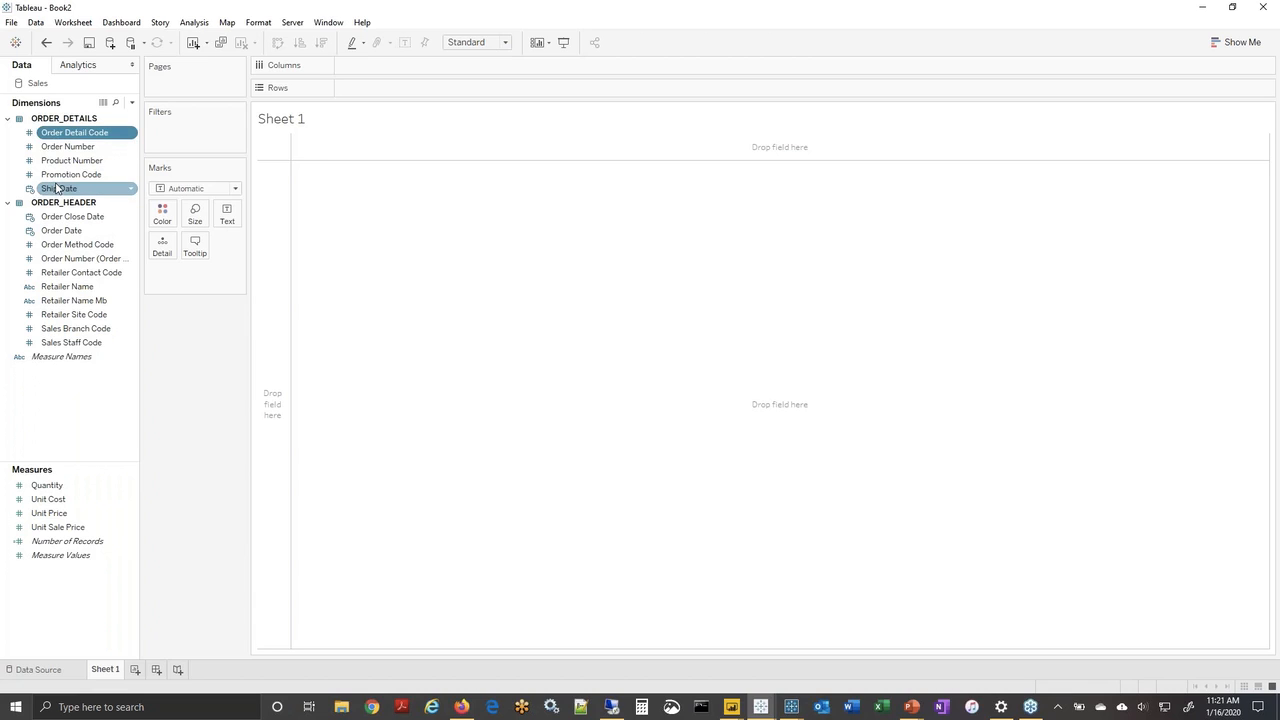
left_click(131, 102)
left_click(79, 155)
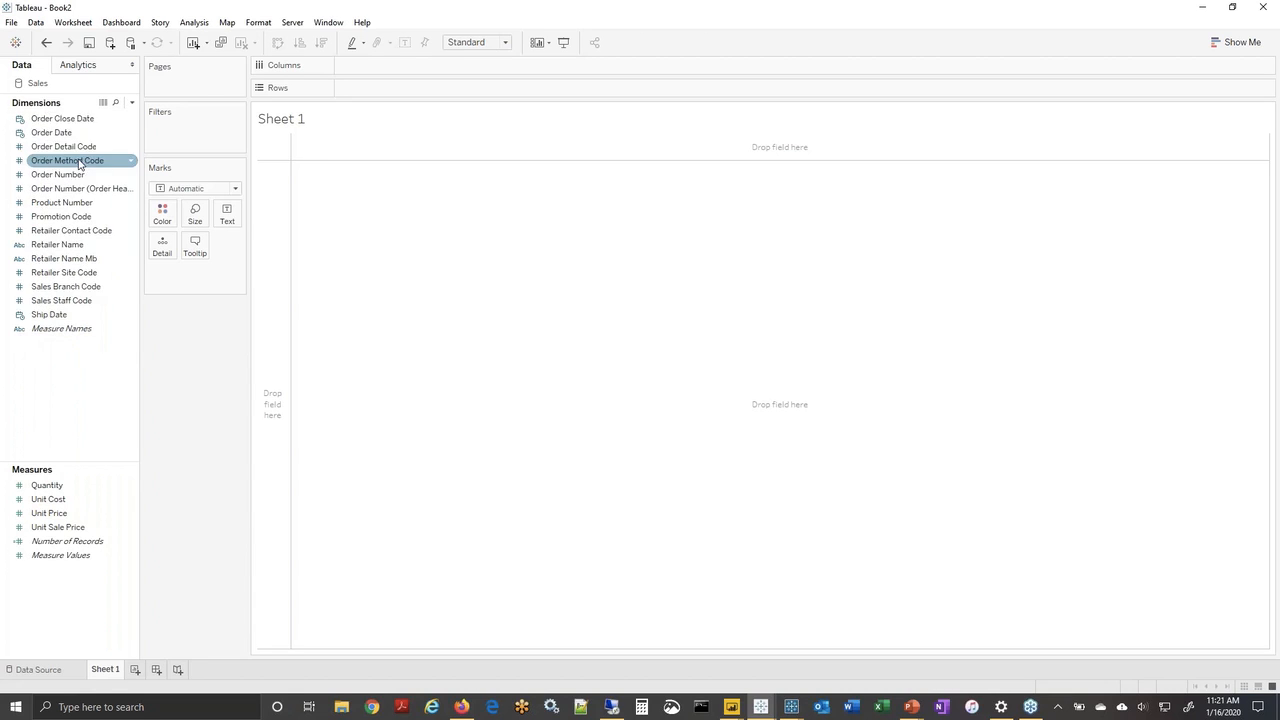
Place all dimensions from Order Close Date through Ship Date in a new folder named Orders and collapse it.
left_click(60, 118)
left_click(47, 316, "ctrl")
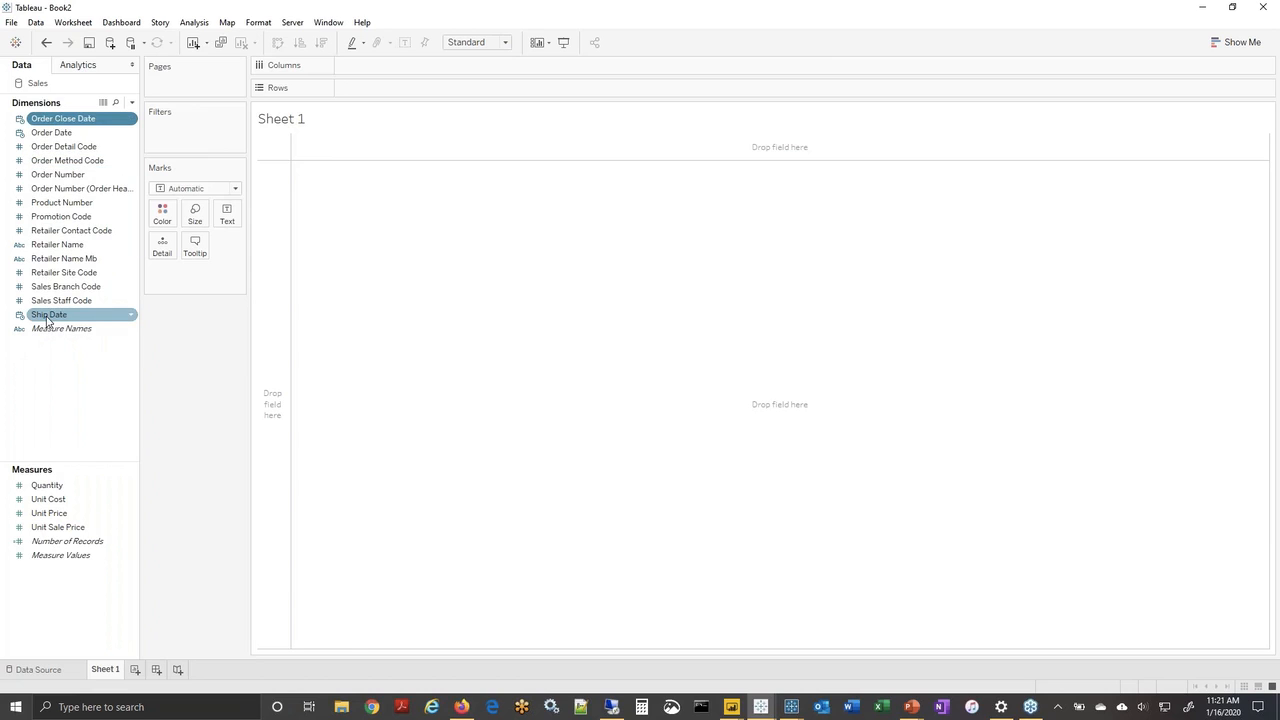
left_click(47, 317, "shift")
right_click(47, 320)
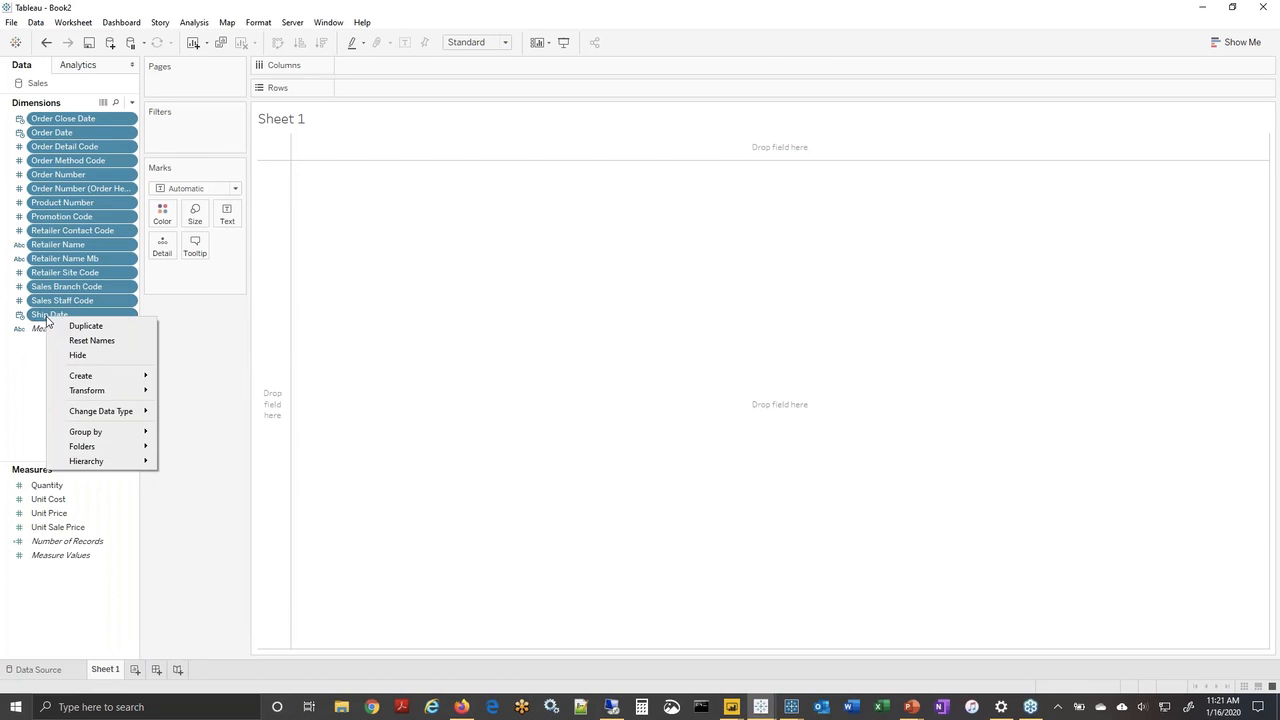
mouse_move(100, 447)
left_click(188, 449)
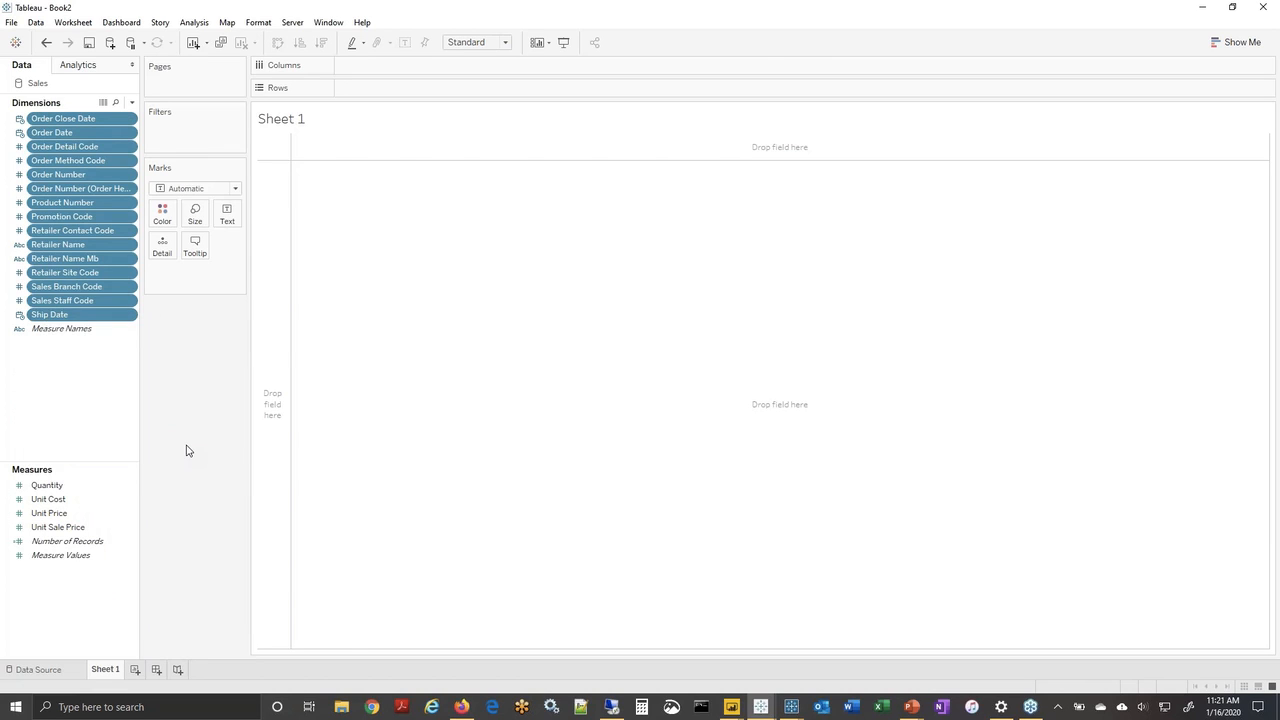
type("Order")
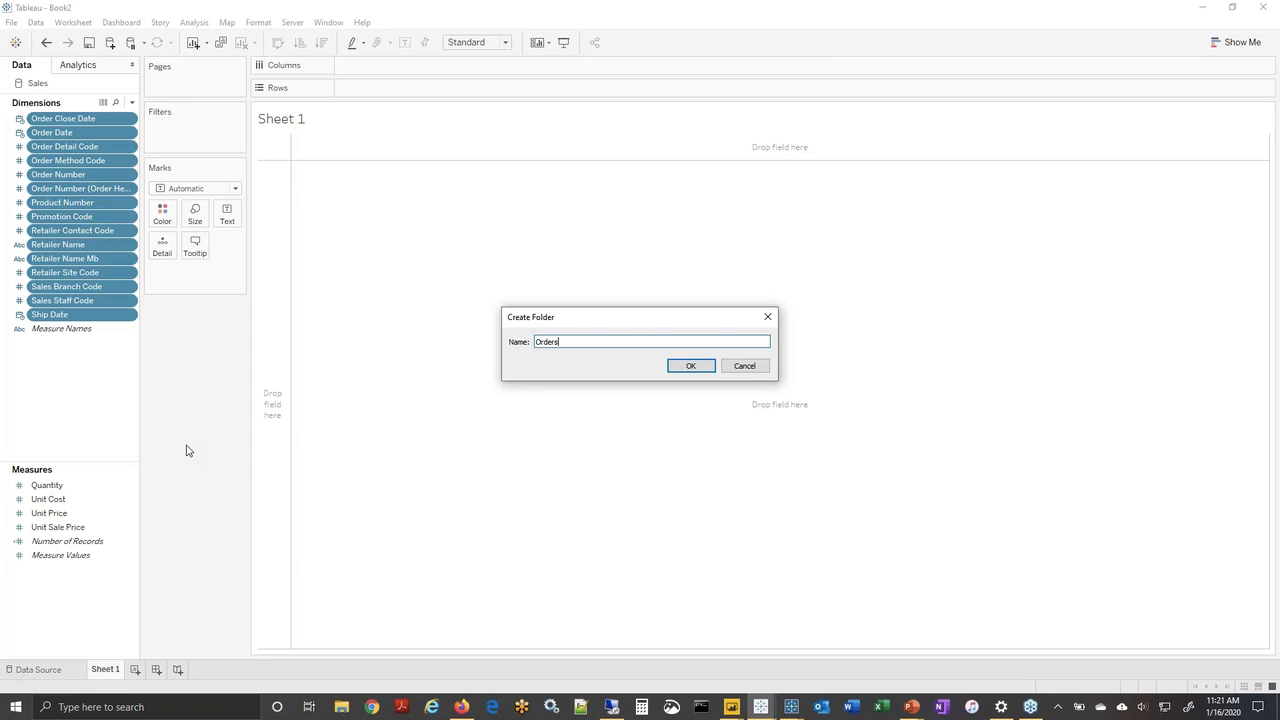
type("s")
key("Return")
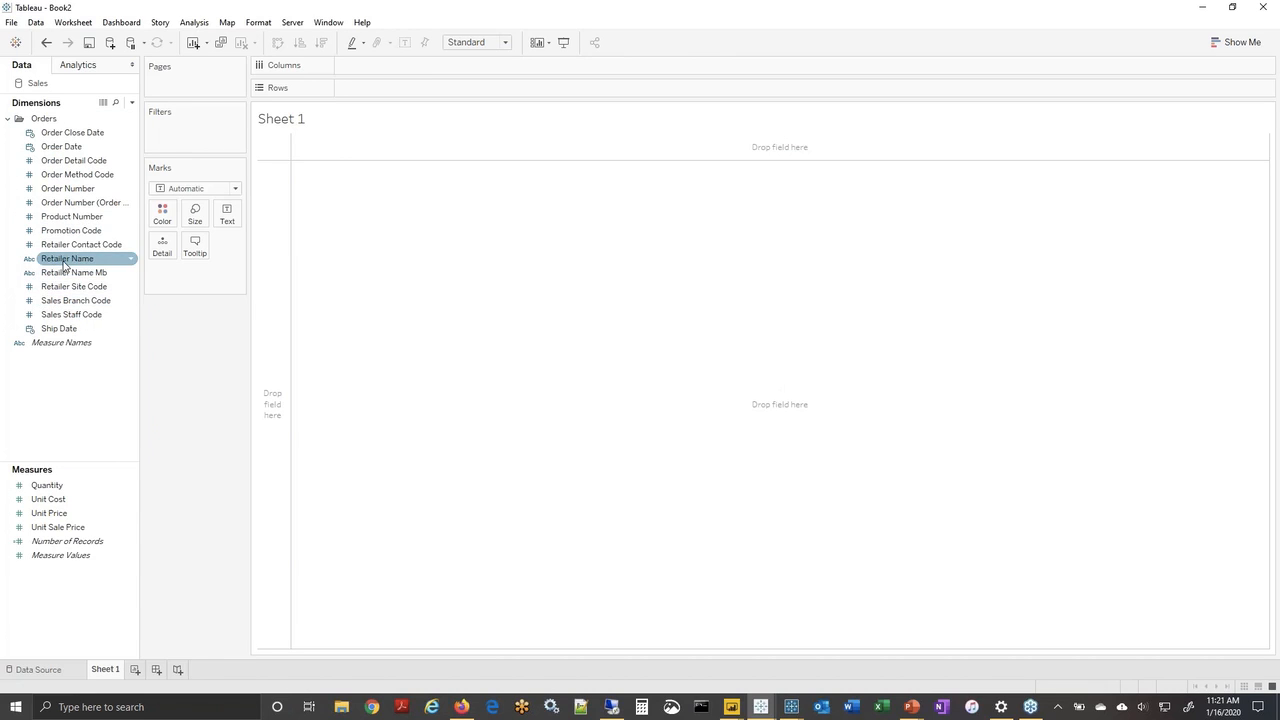
left_click(8, 119)
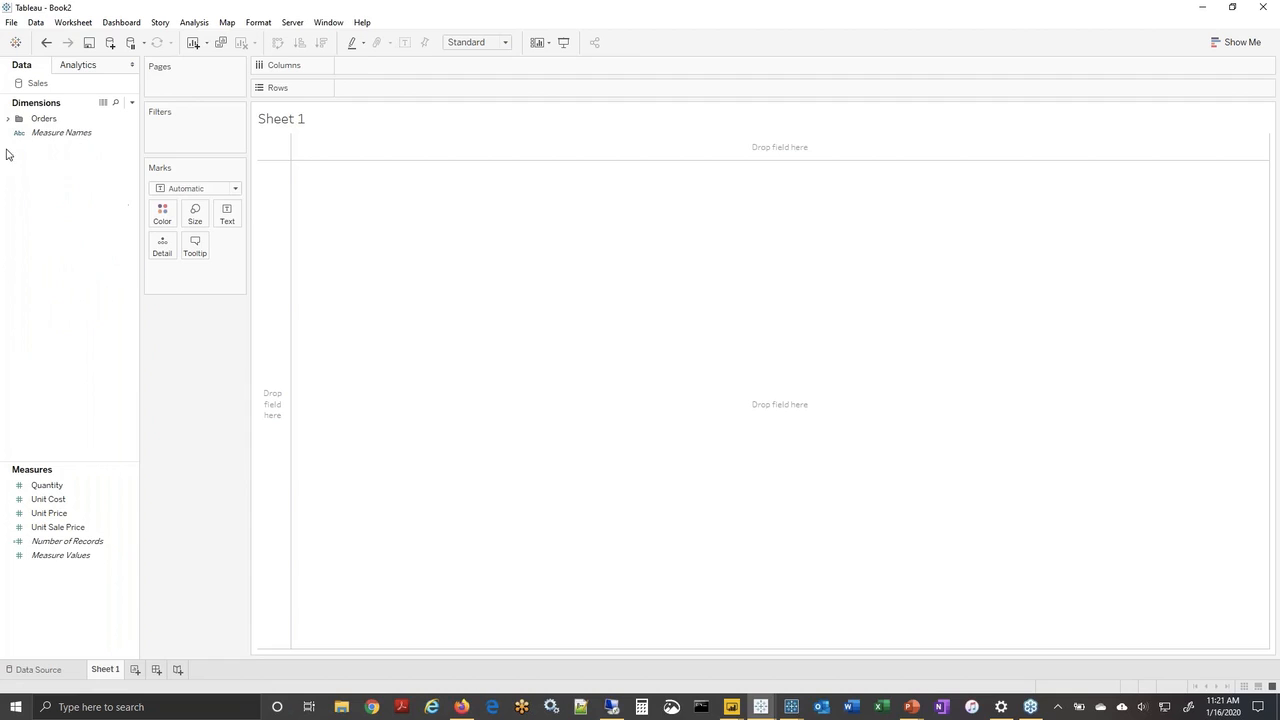
Add the BRANCH table to the Sales data source and place its dimensions in a new folder named Branch on Sheet 1.
left_click(40, 669)
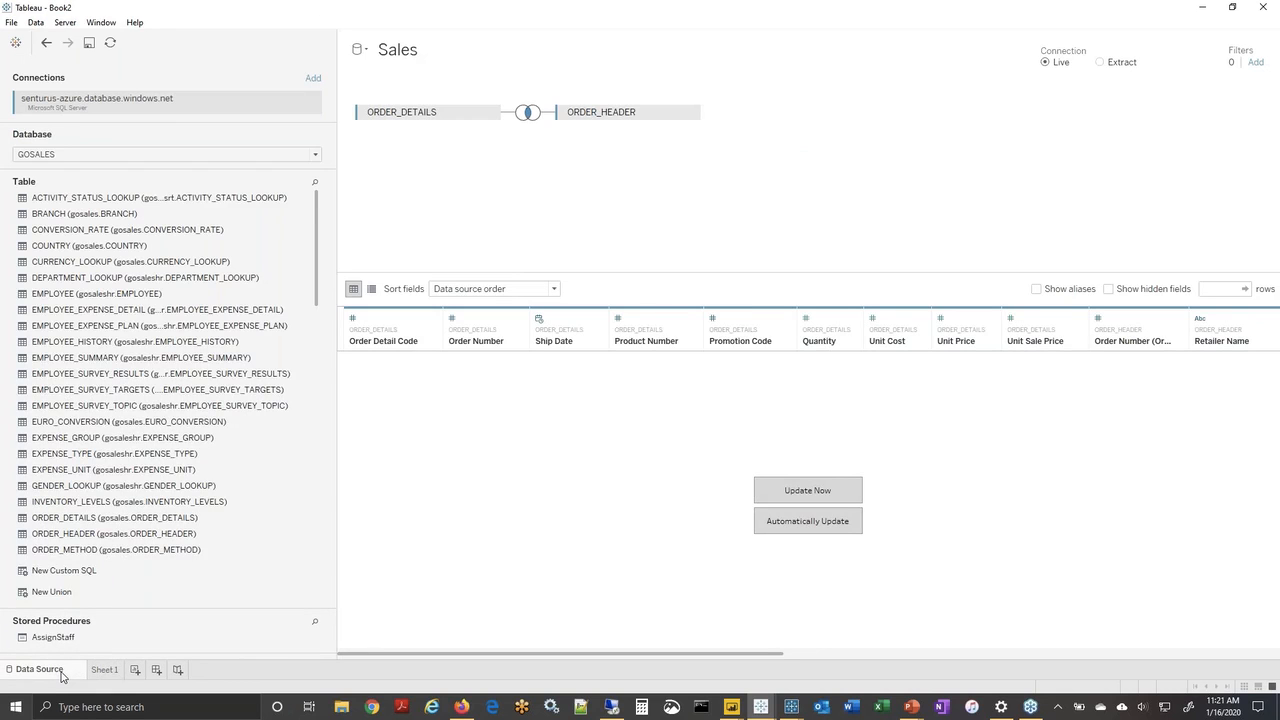
double_click(52, 216)
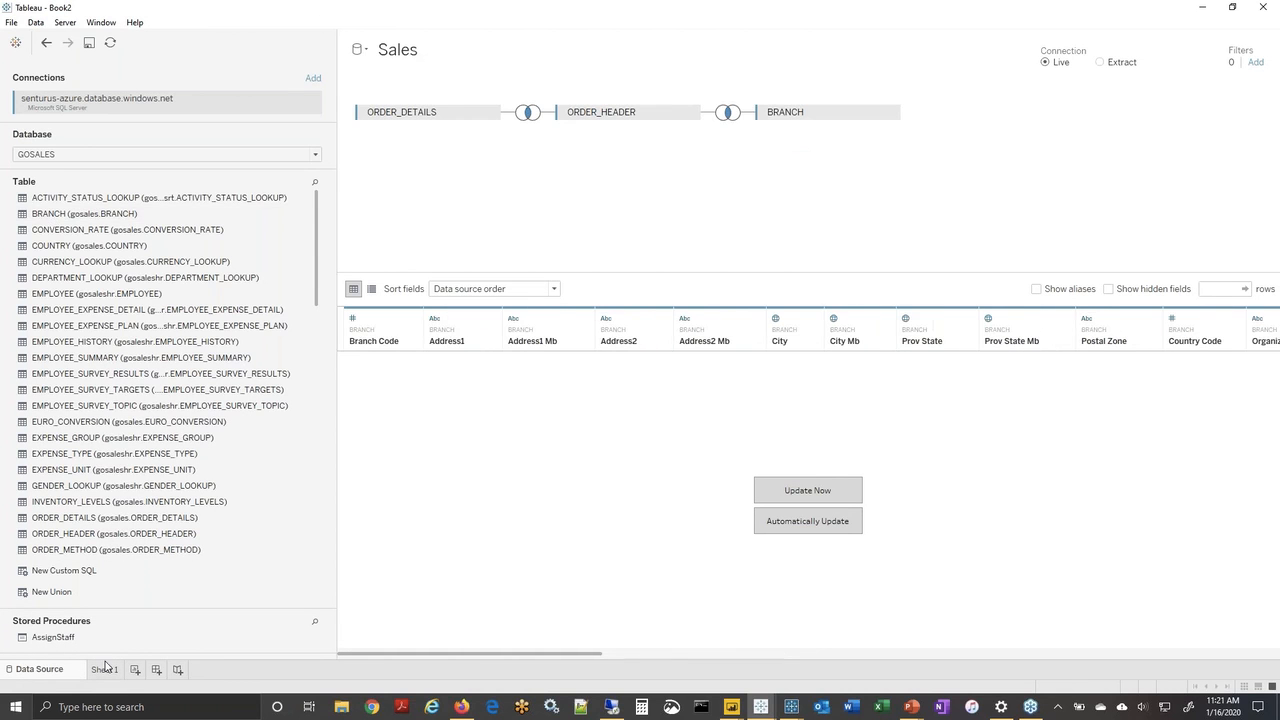
left_click(104, 669)
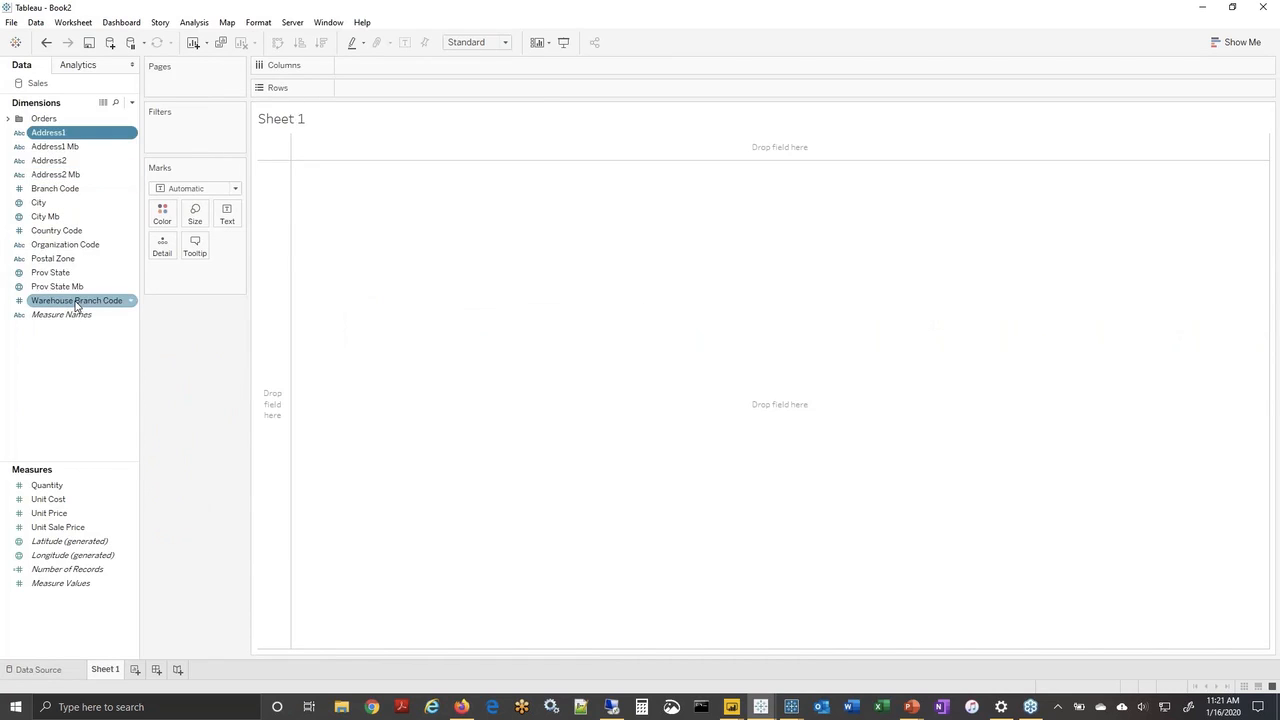
right_click(88, 300)
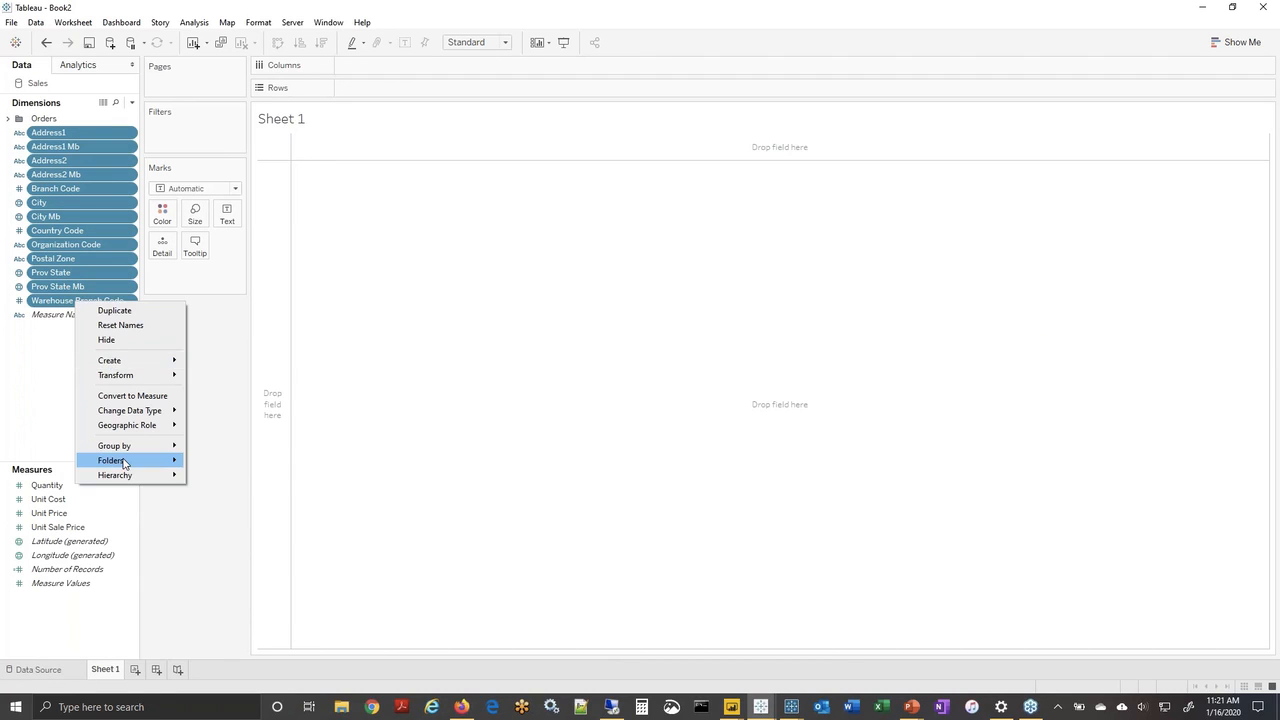
left_click(236, 484)
type("Branch")
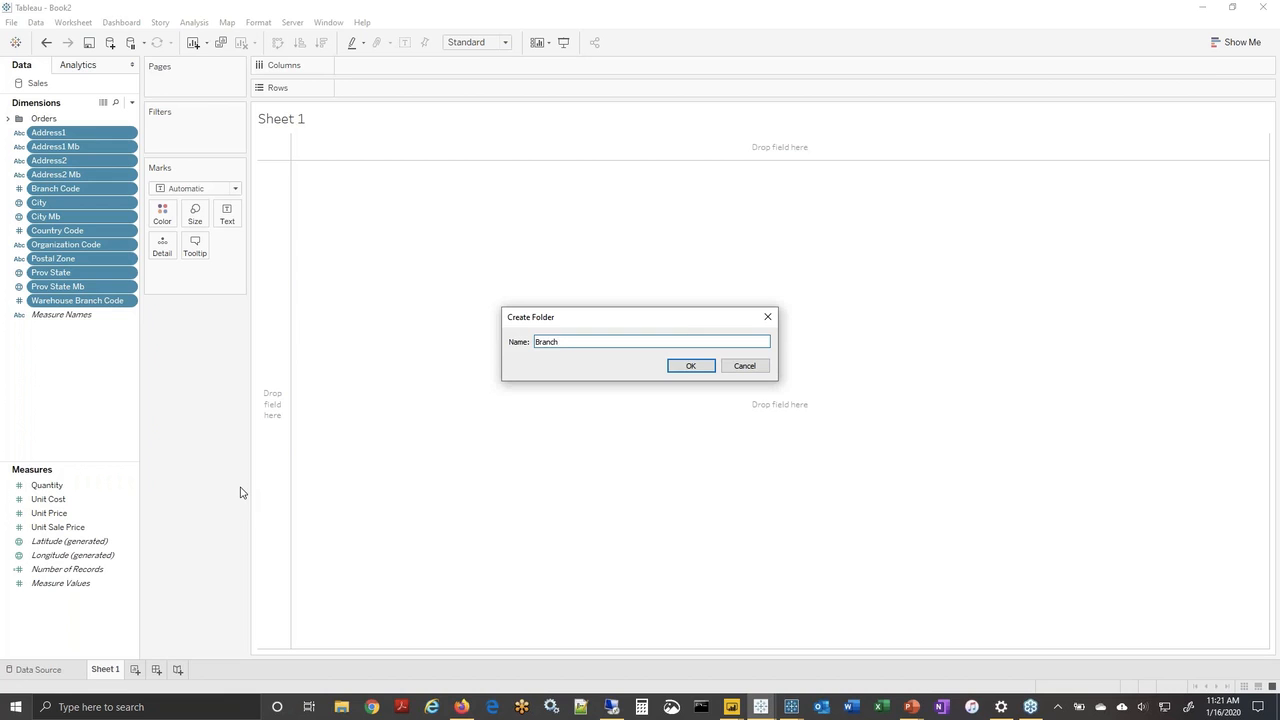
key("Return")
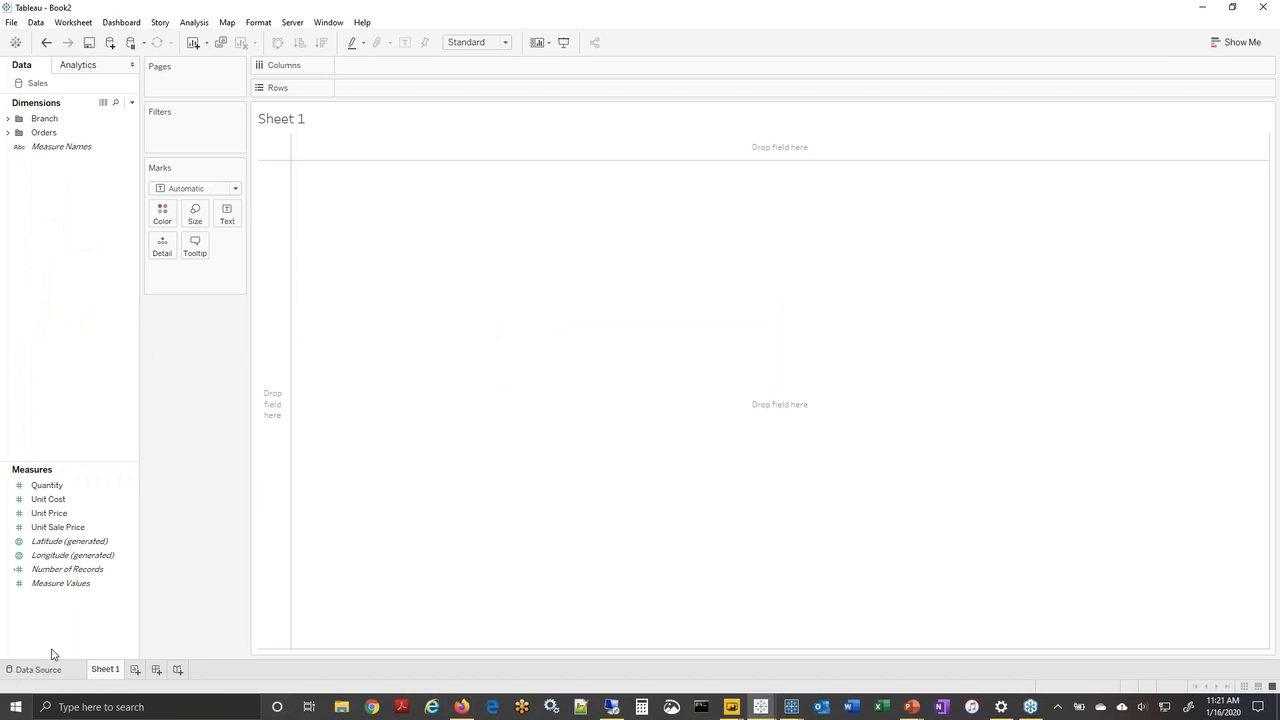
Add the ORDER_METHOD table to the Sales data source.
left_click(40, 668)
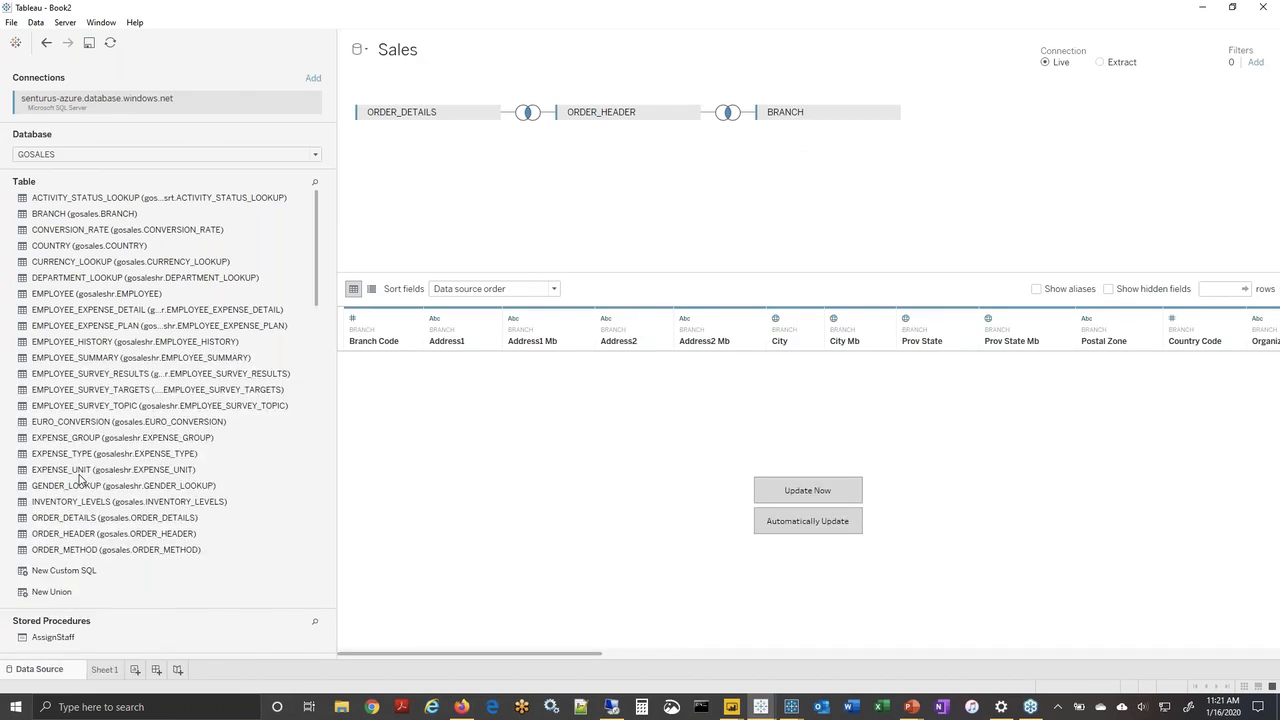
scroll(80, 479, "down", 2)
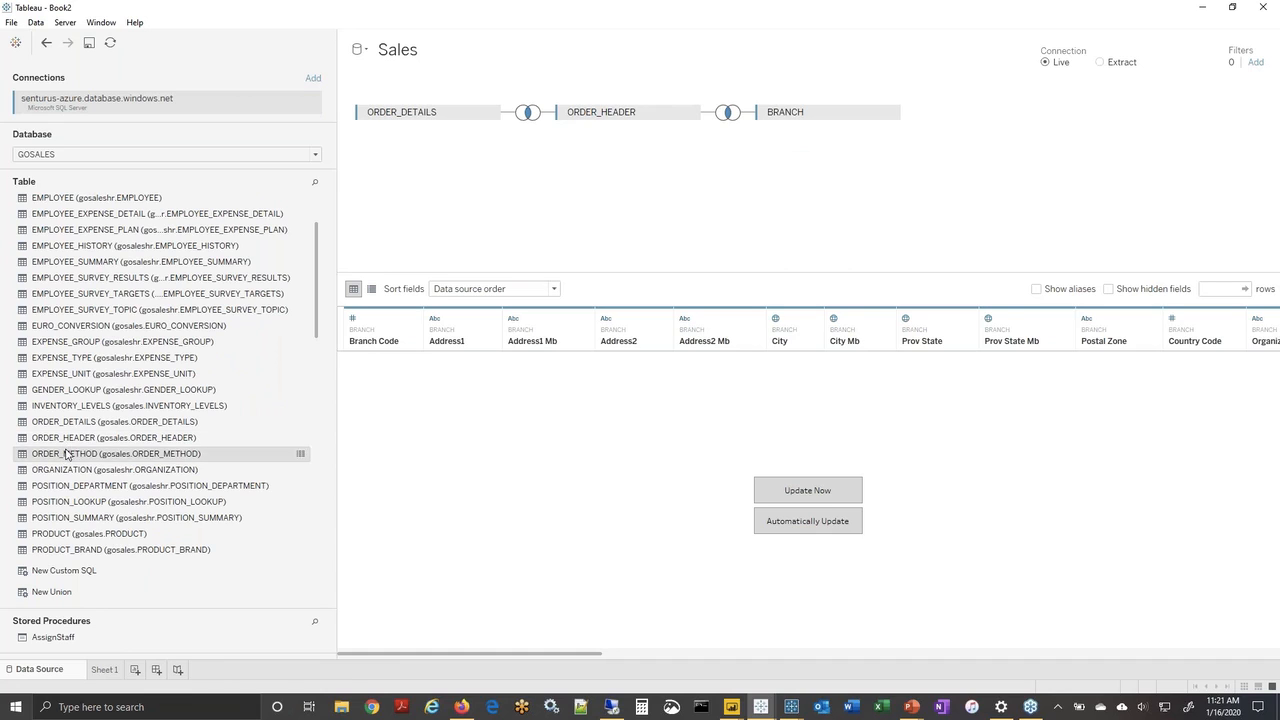
double_click(78, 453)
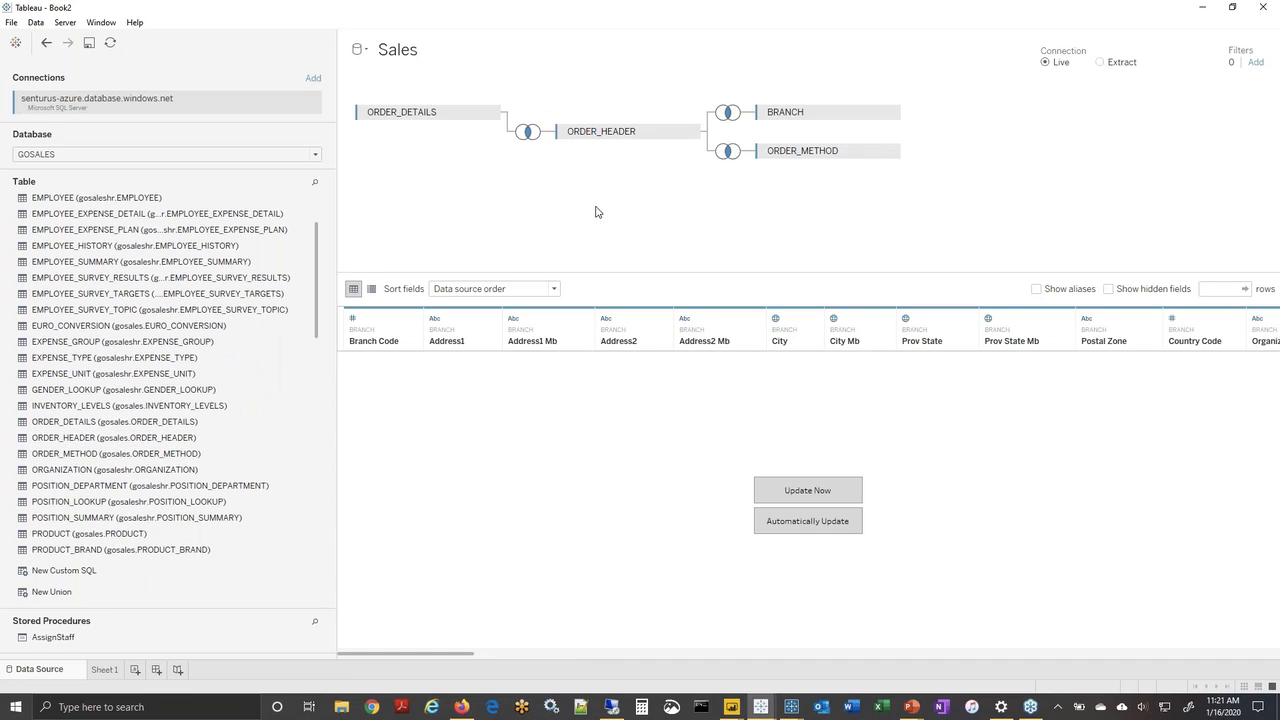
Place all the Order Method dimensions on Sheet 1 in a new folder named Order Mthod.
left_click(103, 670)
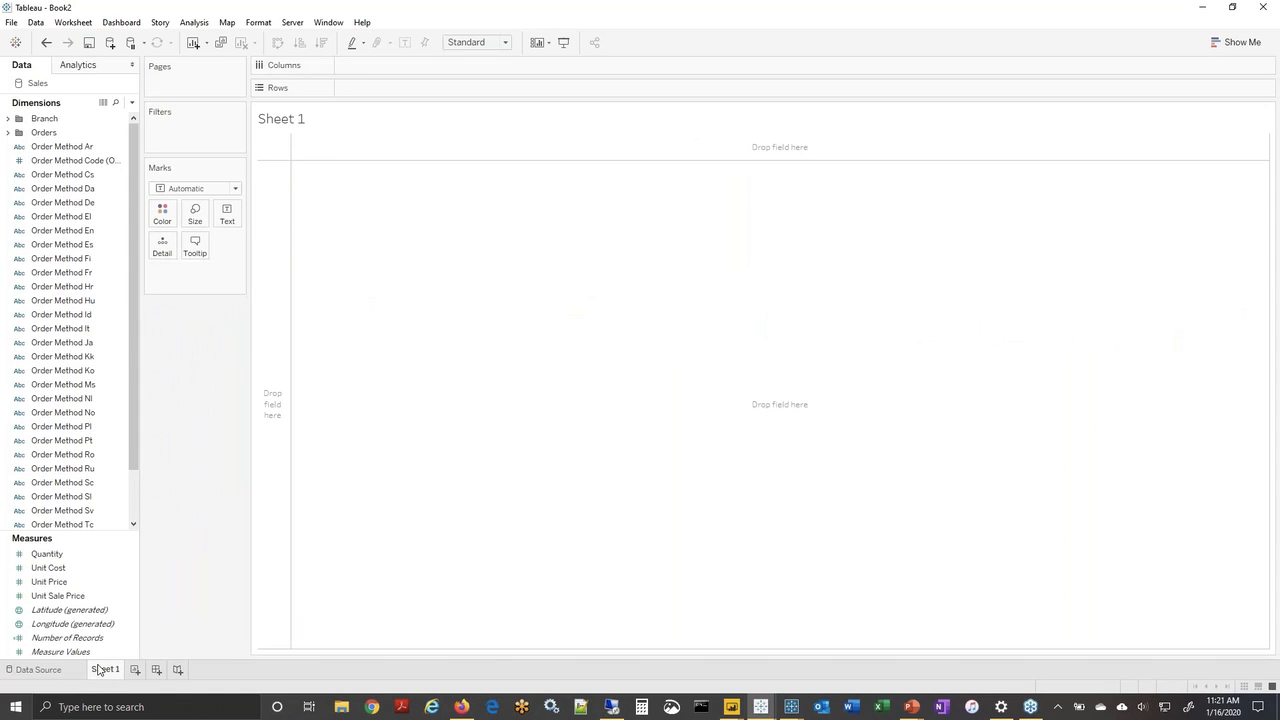
scroll(60, 490, "down", 2)
left_click(58, 498)
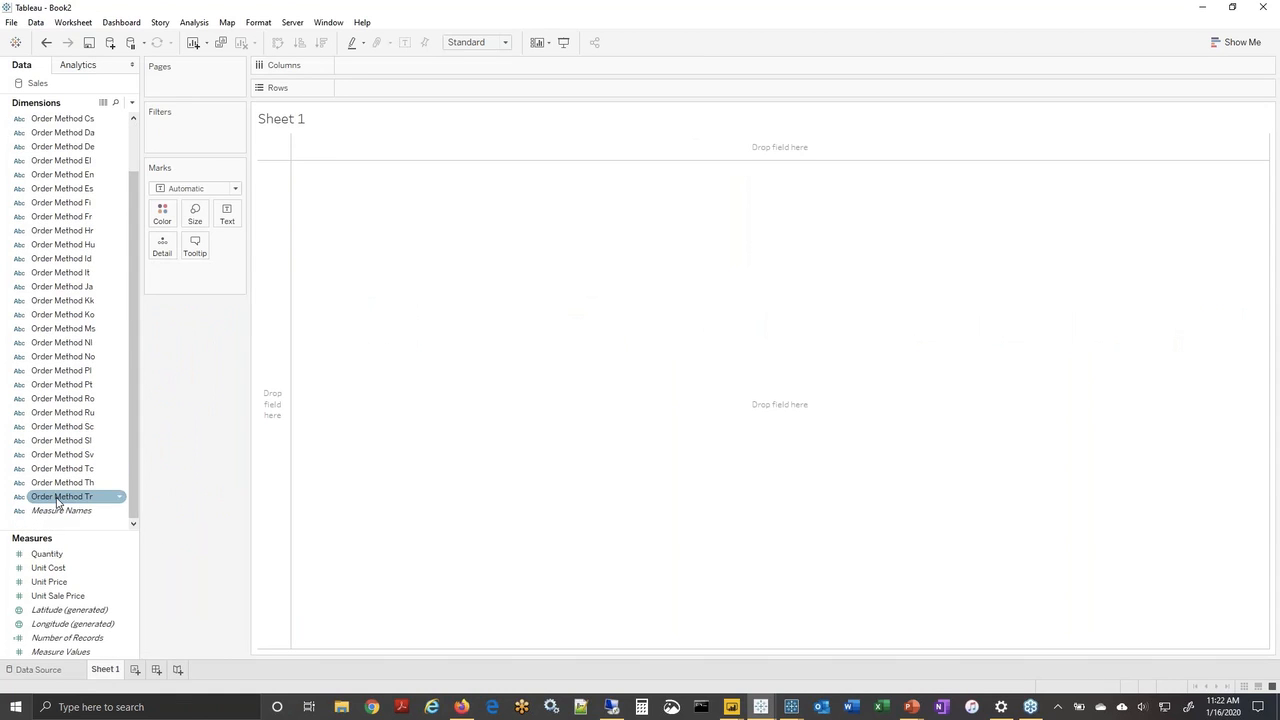
left_click(58, 498, "shift")
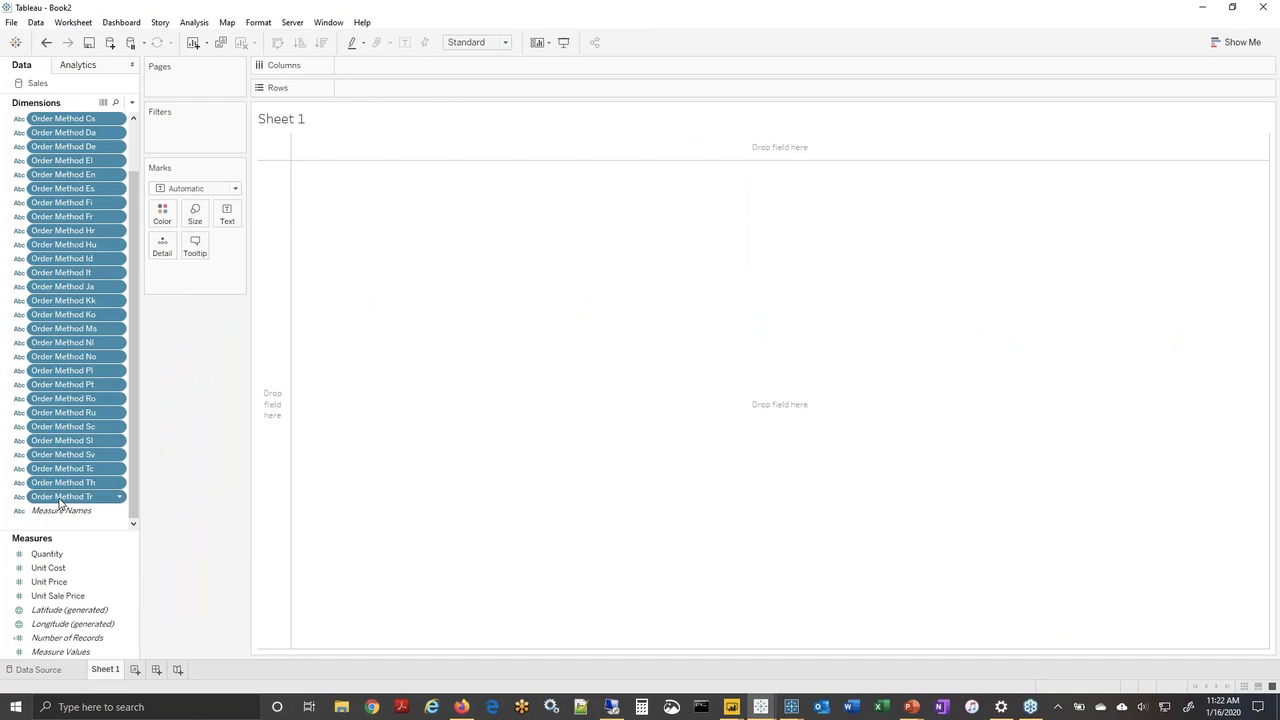
right_click(60, 503)
mouse_move(100, 657)
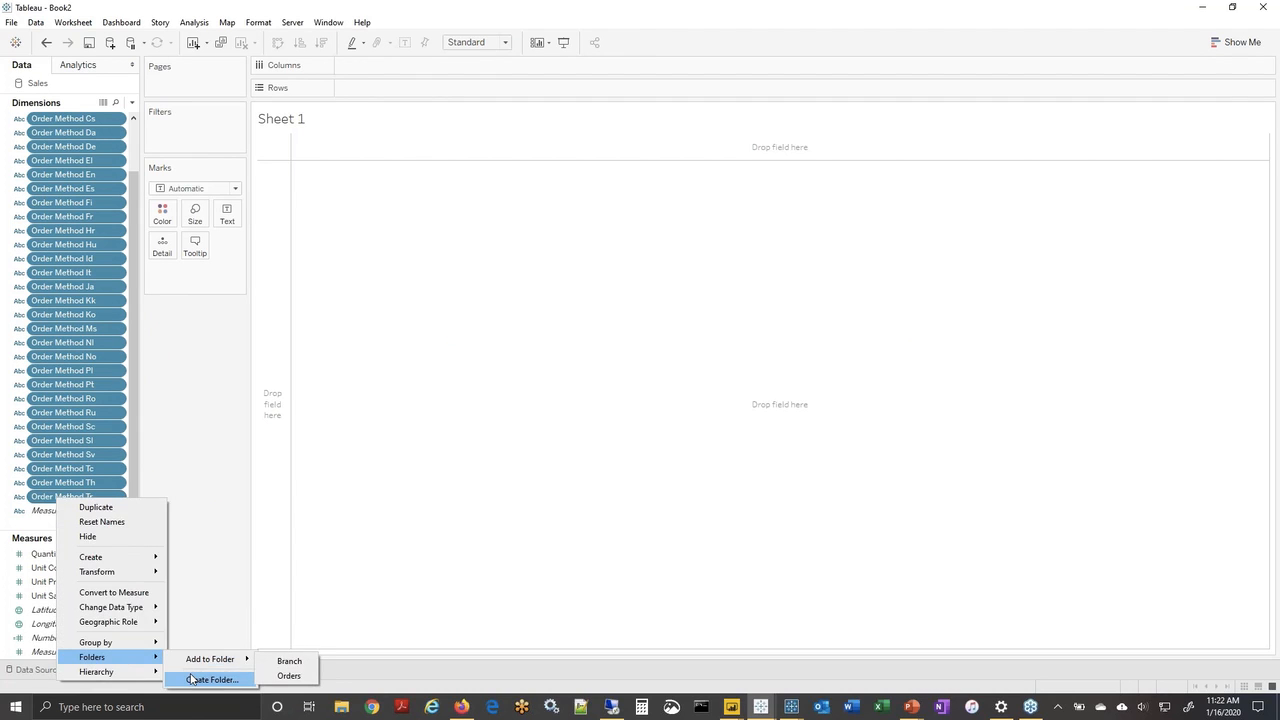
left_click(191, 679)
type("Order Mthod")
key("Return")
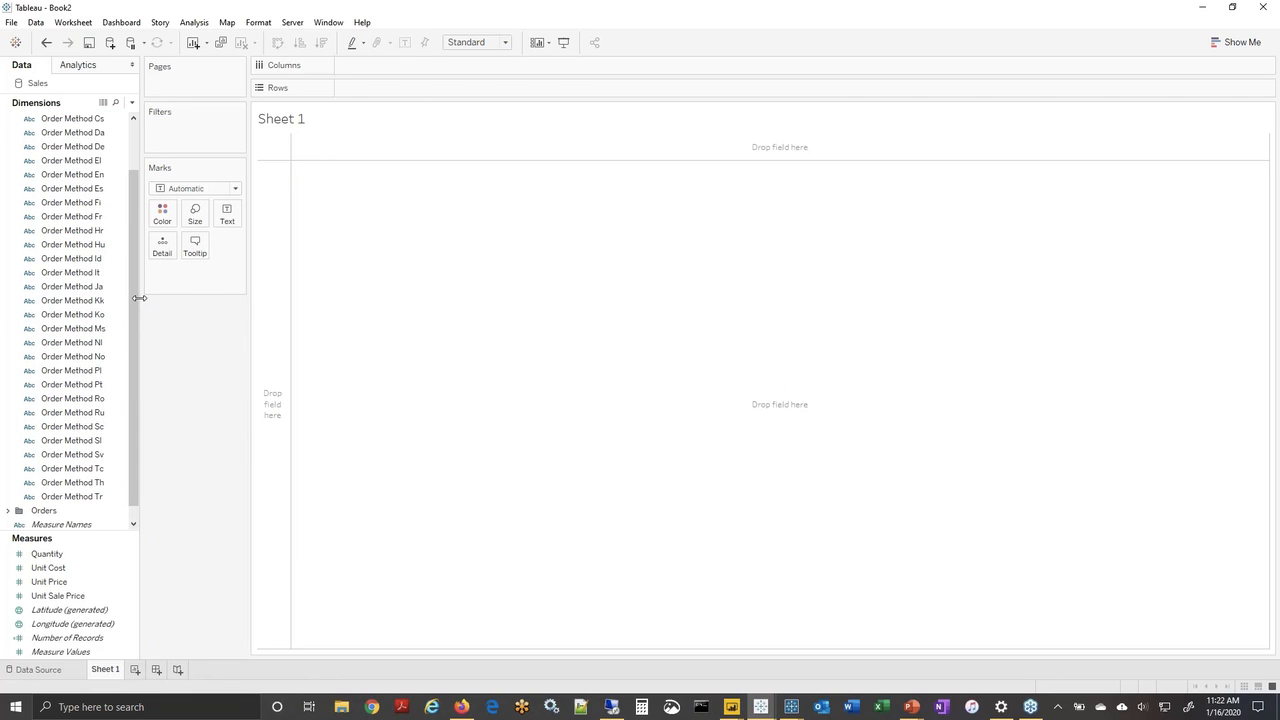
Widen the field list and hide the Order Method Cs, Da, De and El fields.
left_click_drag(139, 298, 209, 299)
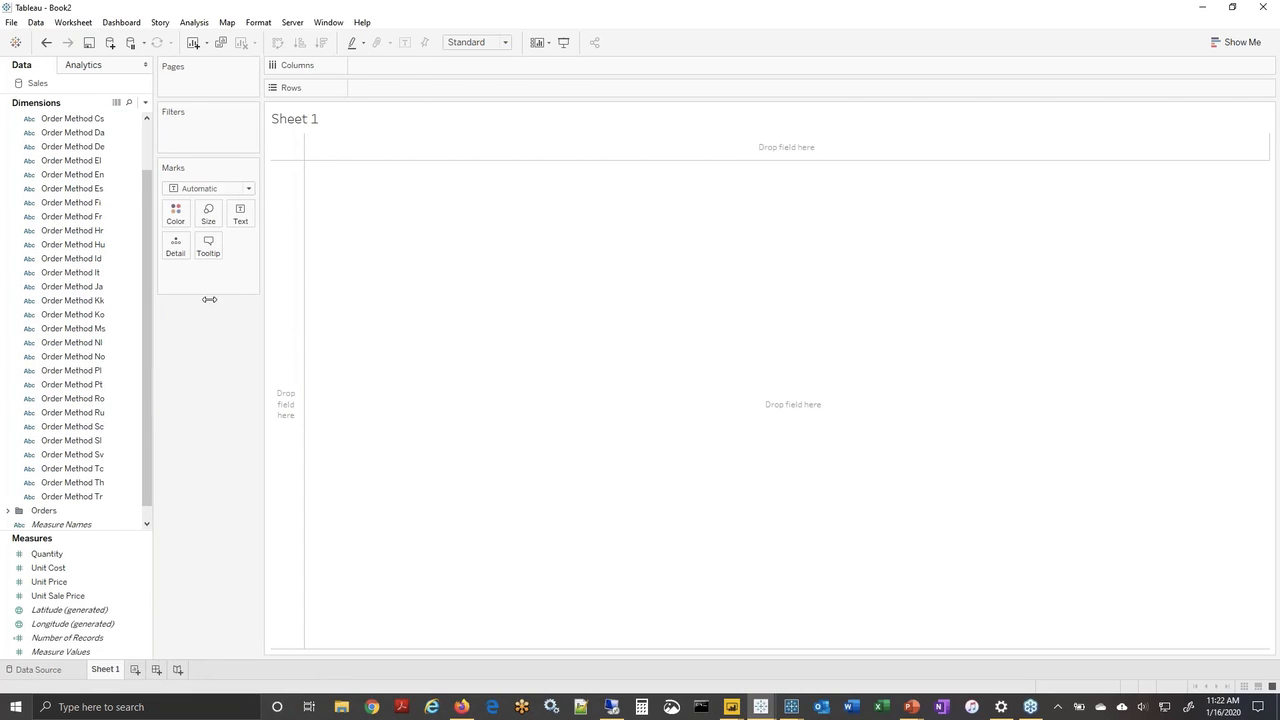
left_click(73, 174)
left_click(70, 216, "shift")
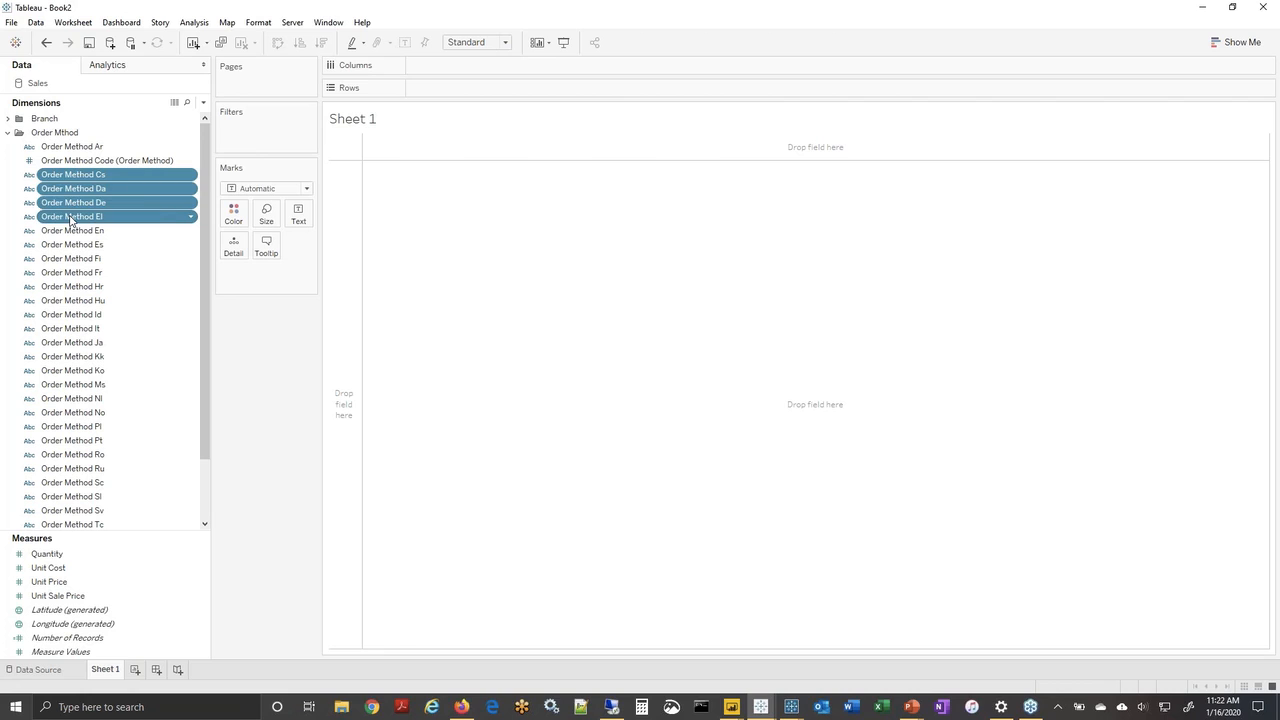
right_click(71, 217)
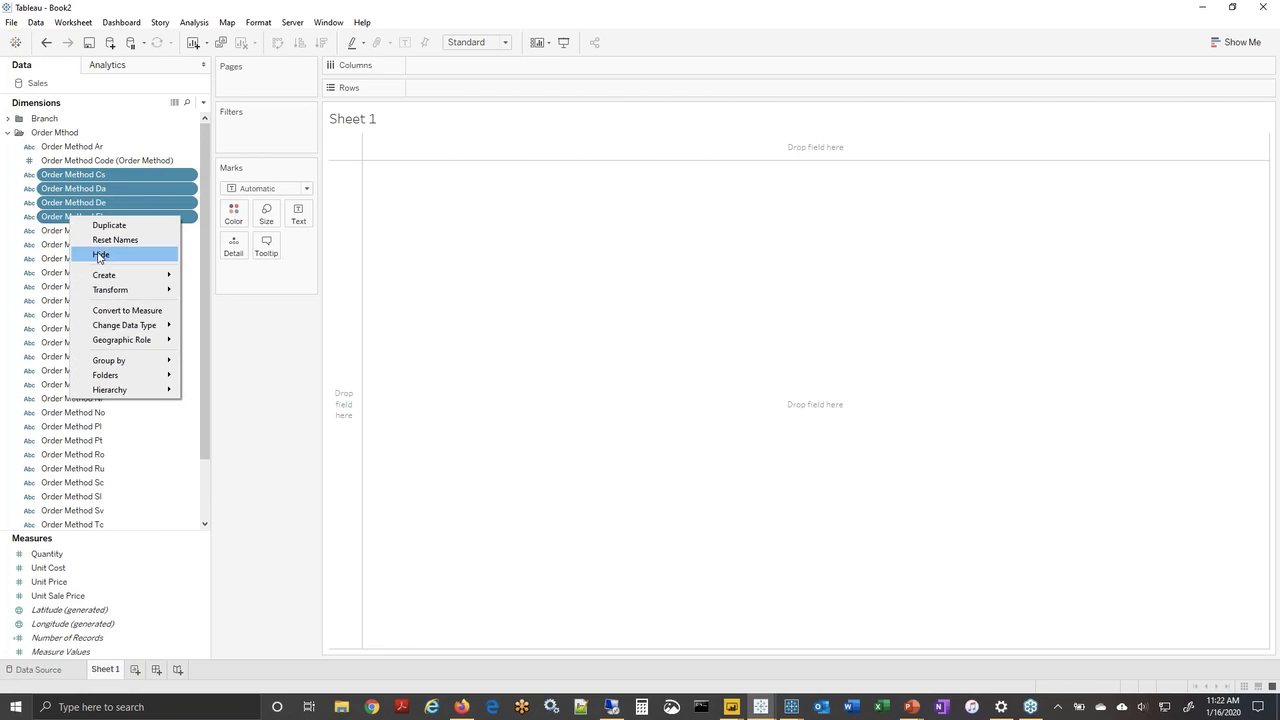
left_click(92, 255)
Hide the Order Method fields from Es through Tr and collapse the Order Mthod folder.
left_click(75, 190)
scroll(70, 264, "down", 1)
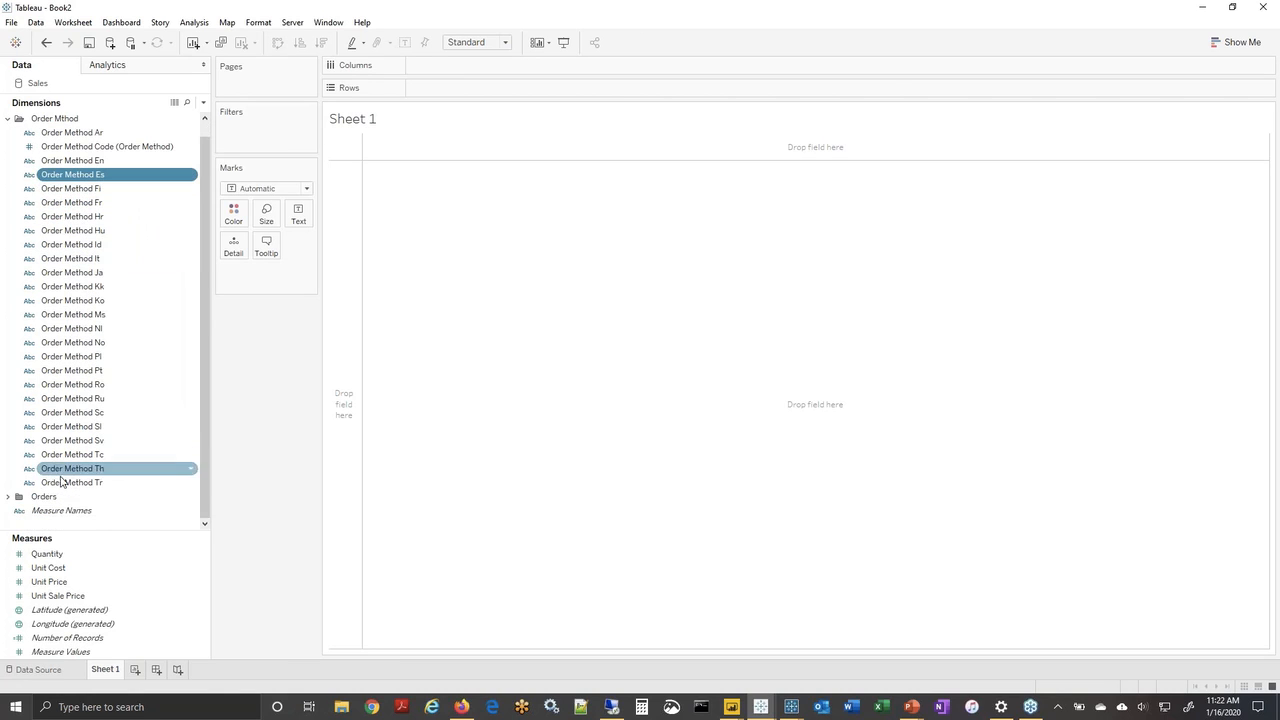
left_click(60, 483, "shift")
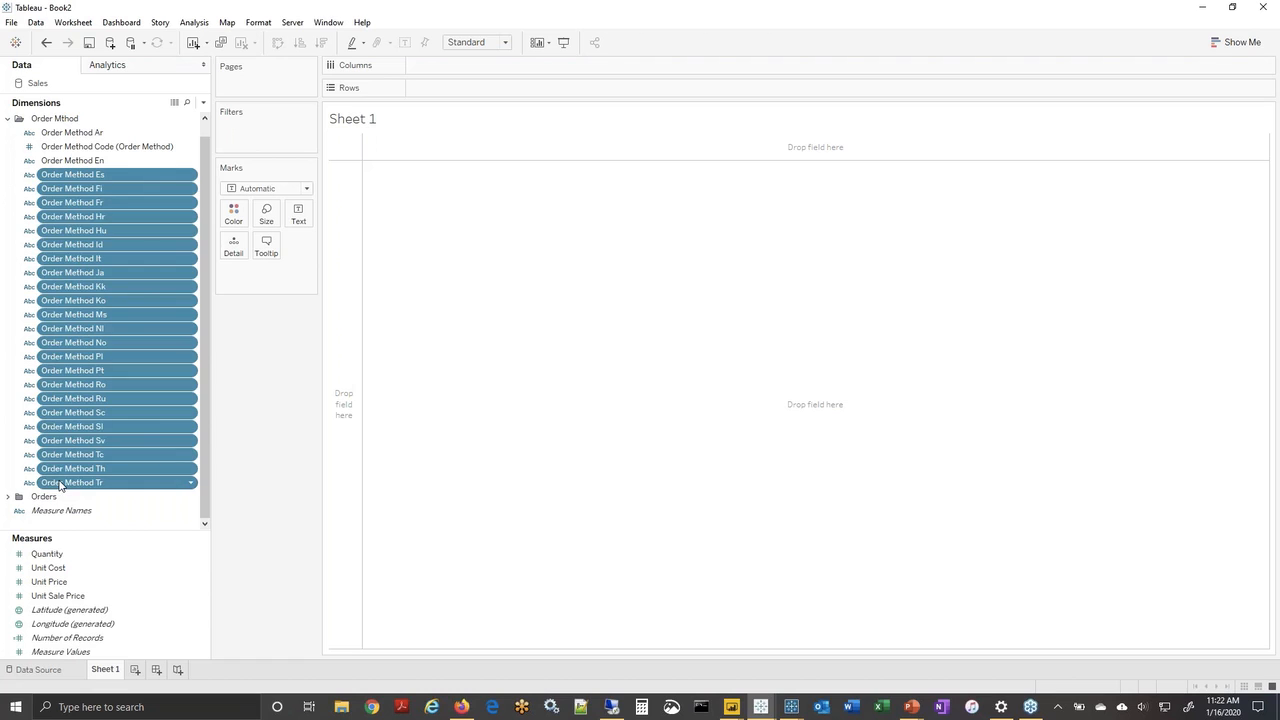
right_click(60, 485)
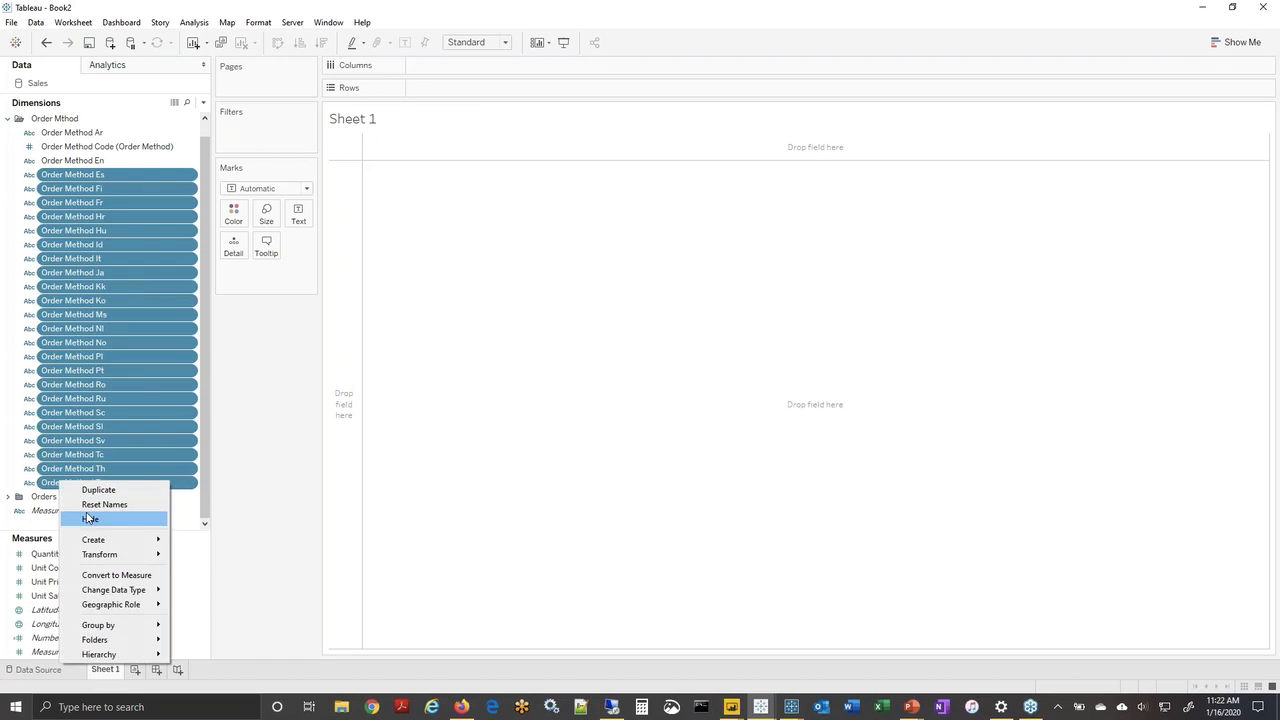
left_click(80, 520)
left_click(13, 134)
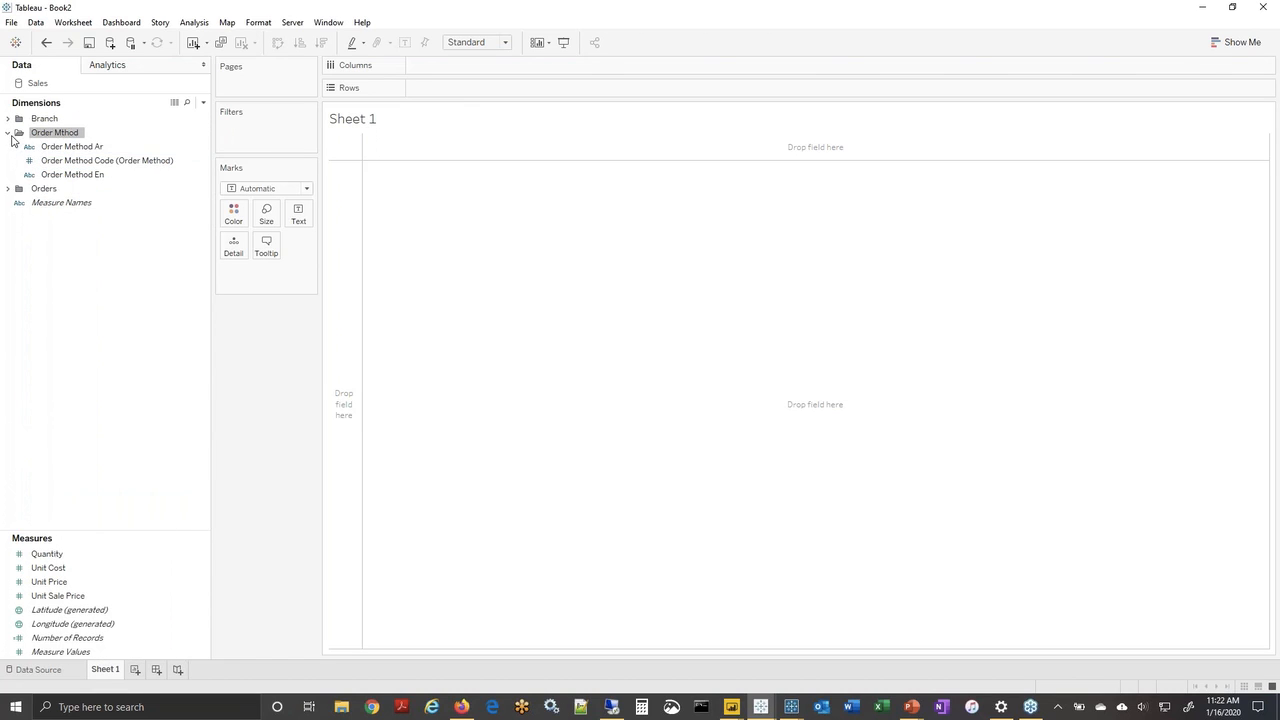
left_click(8, 132)
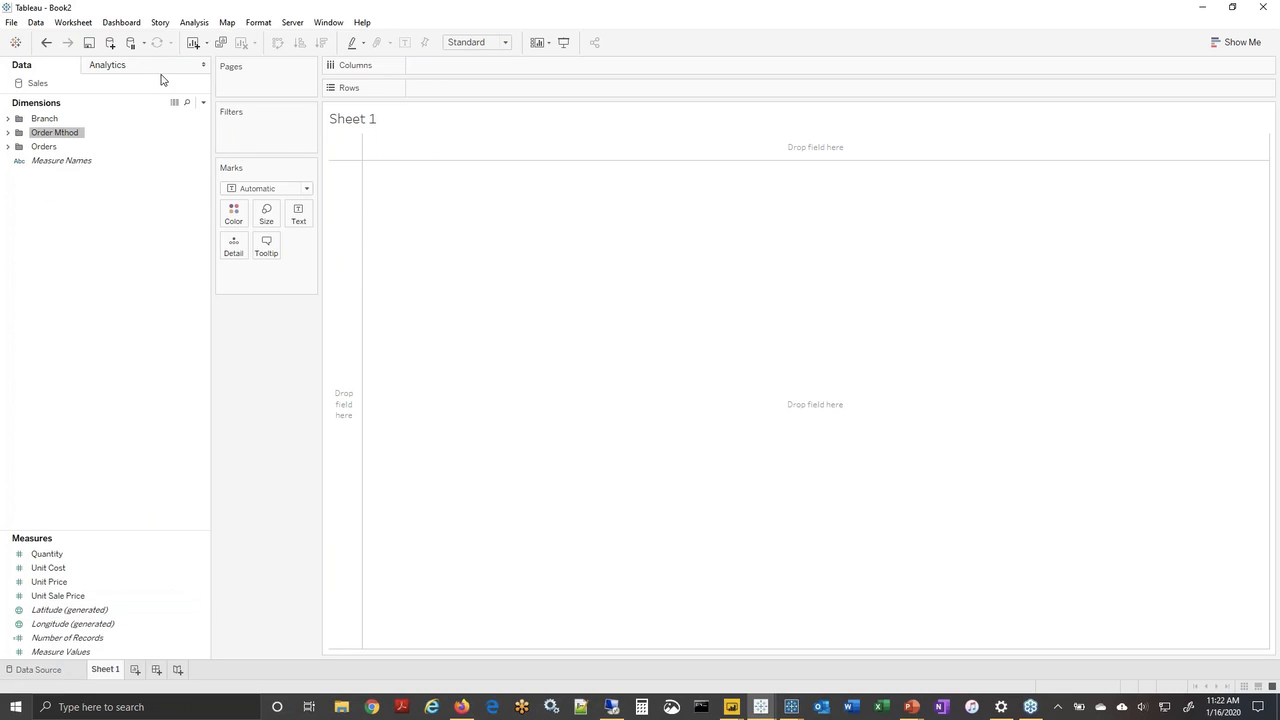
Start a calculated field named Gross Profit and begin its formula with Sum([Unit Sale Price].
left_click(203, 102)
left_click(163, 118)
type("Gross Profit")
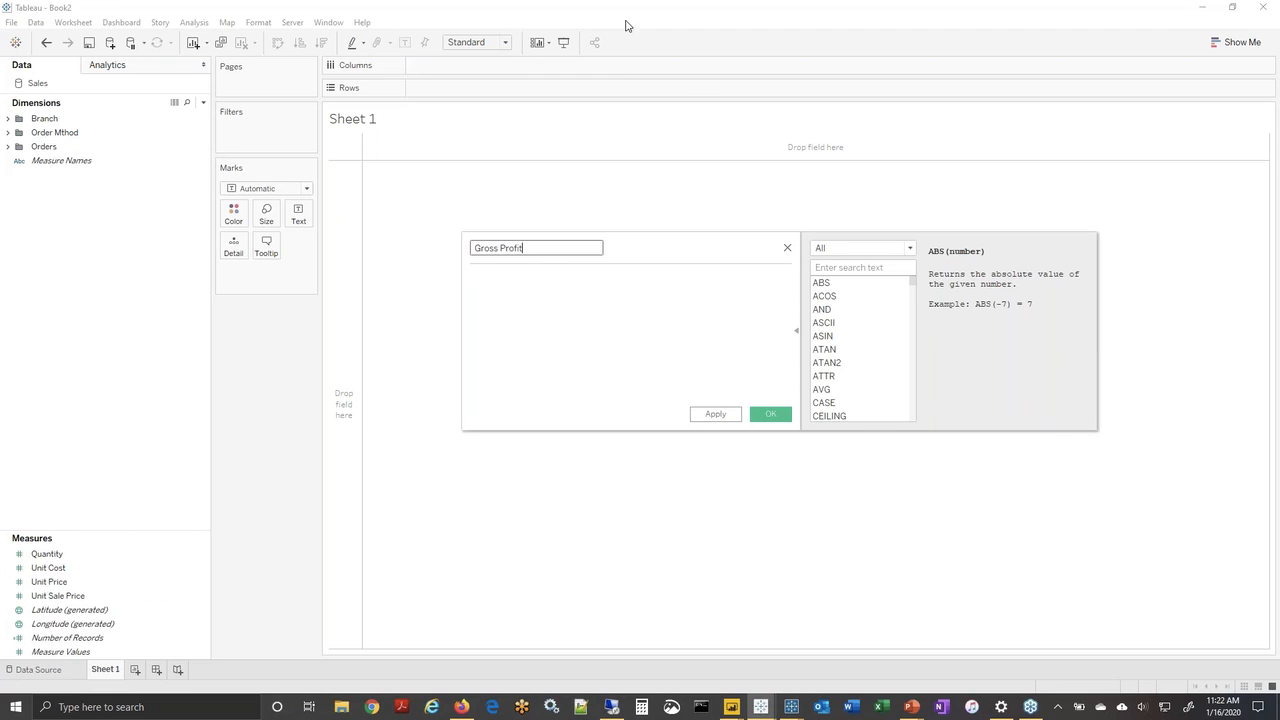
left_click(910, 249)
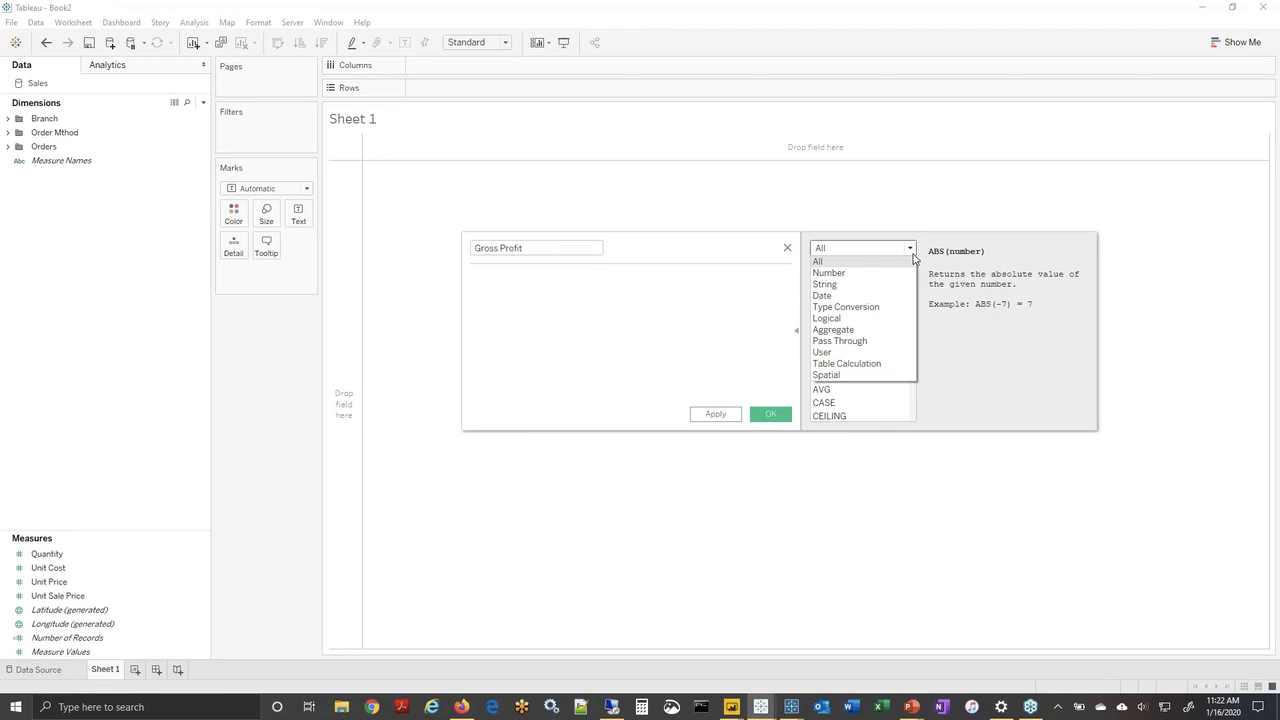
left_click(503, 301)
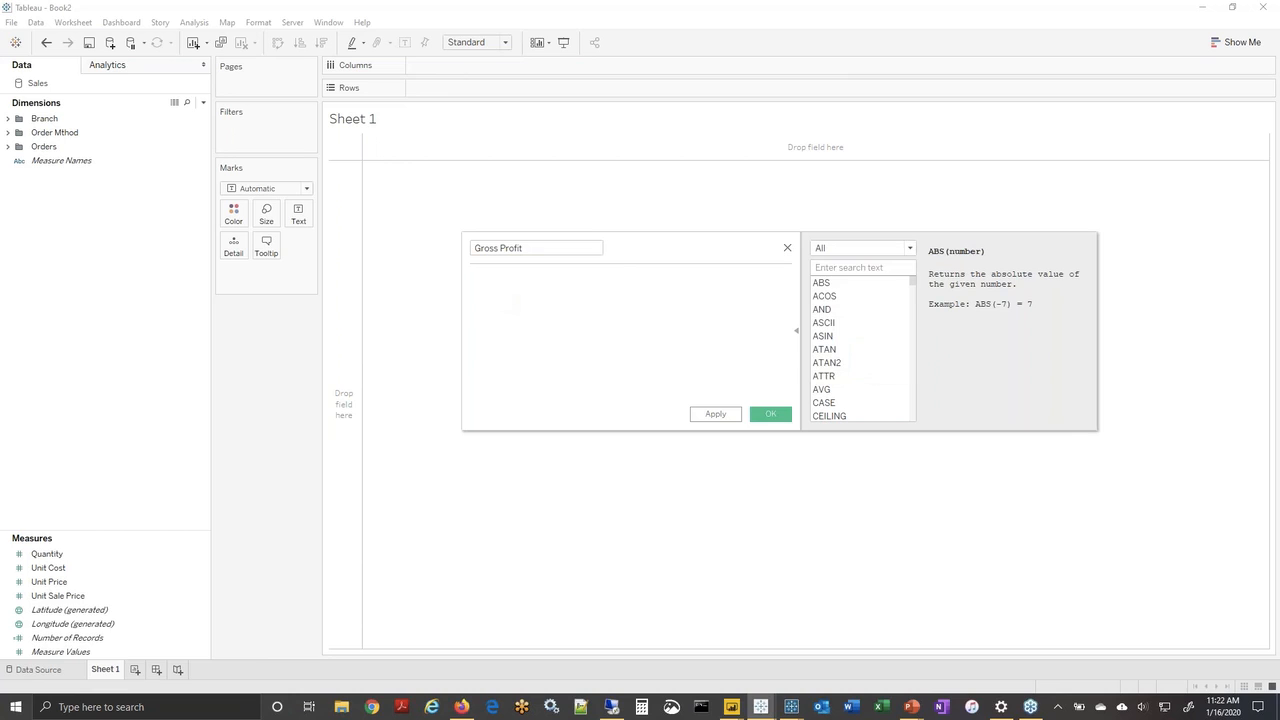
type("Sum")
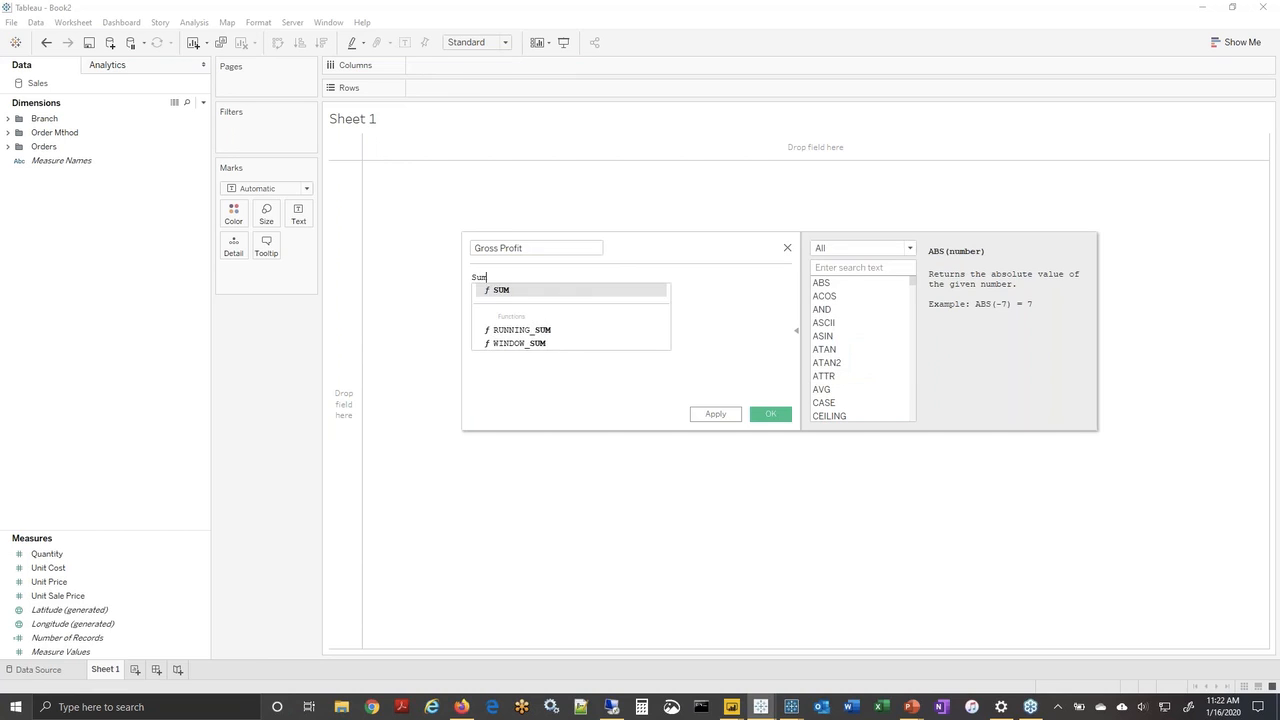
type("(un")
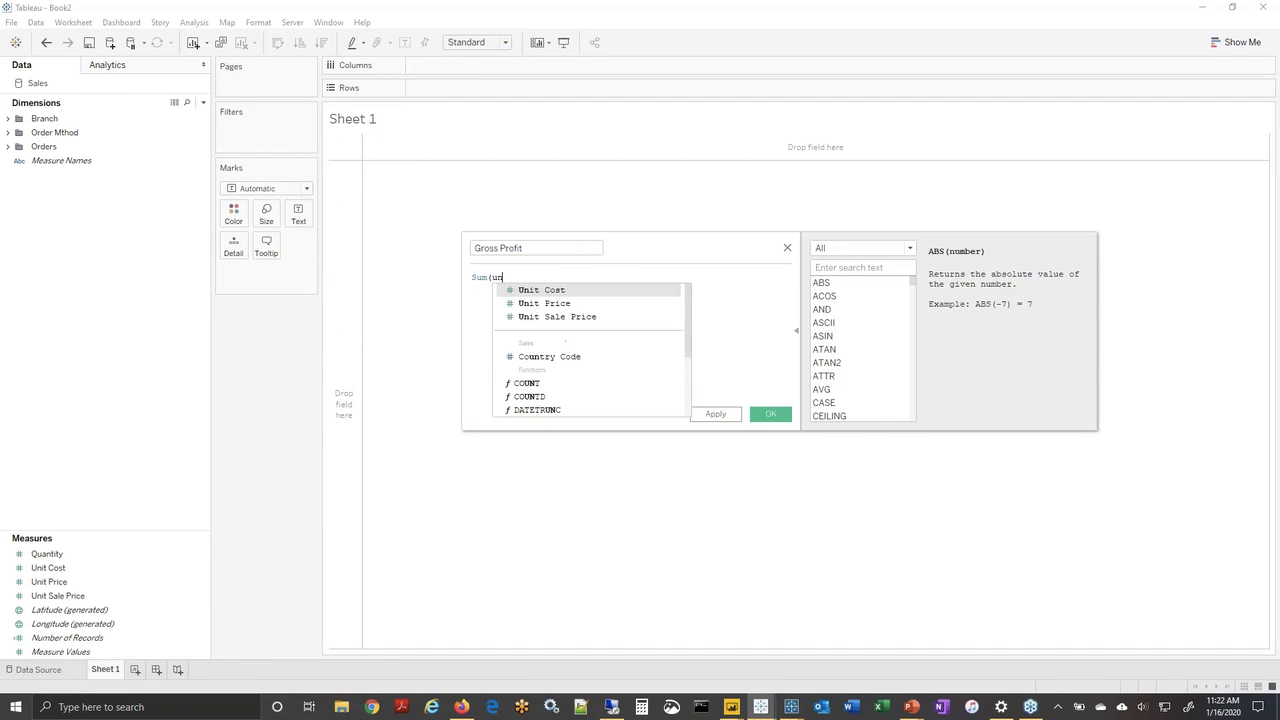
key("Down")
key("Down")
key("Return")
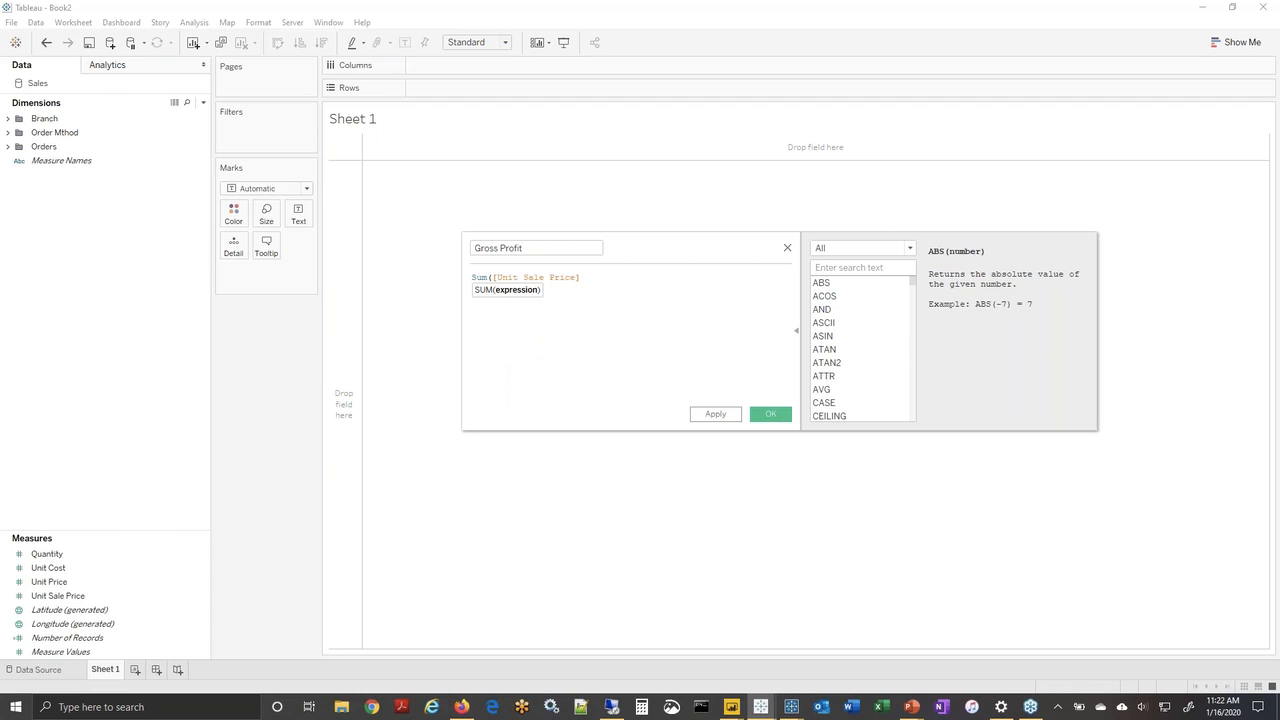
Complete the Gross Profit formula as Sum([Unit Sale Price])-SUM([Unit Cost]) and save the calculated field.
type("-")
key("BackSpace")
type(")-")
key("BackSpace")
type("-SUM")
key("Return")
type("[U")
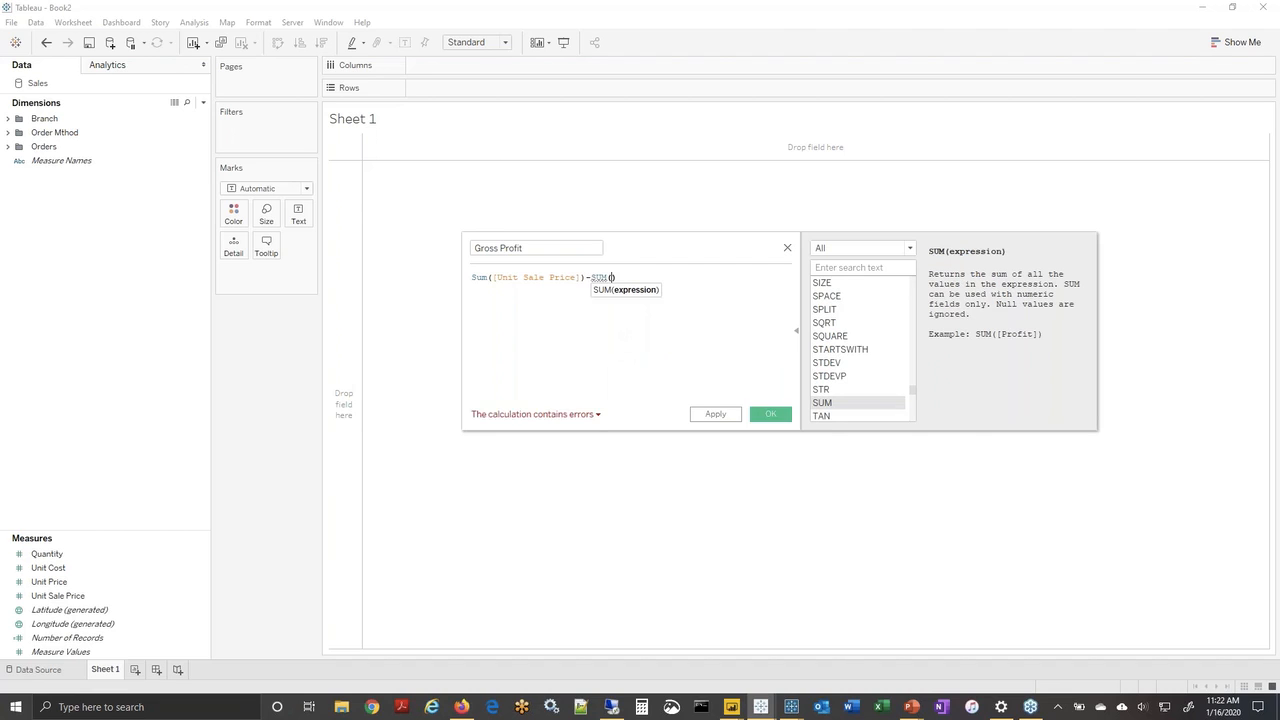
key("Return")
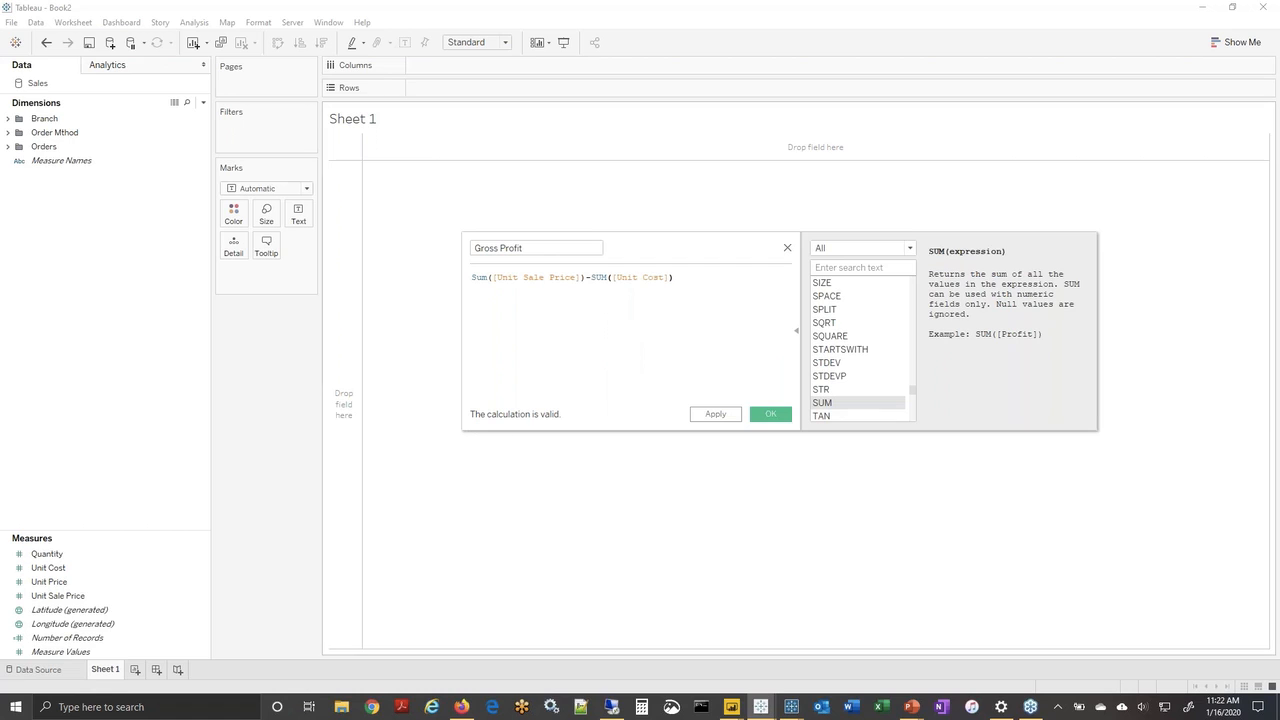
left_click(771, 415)
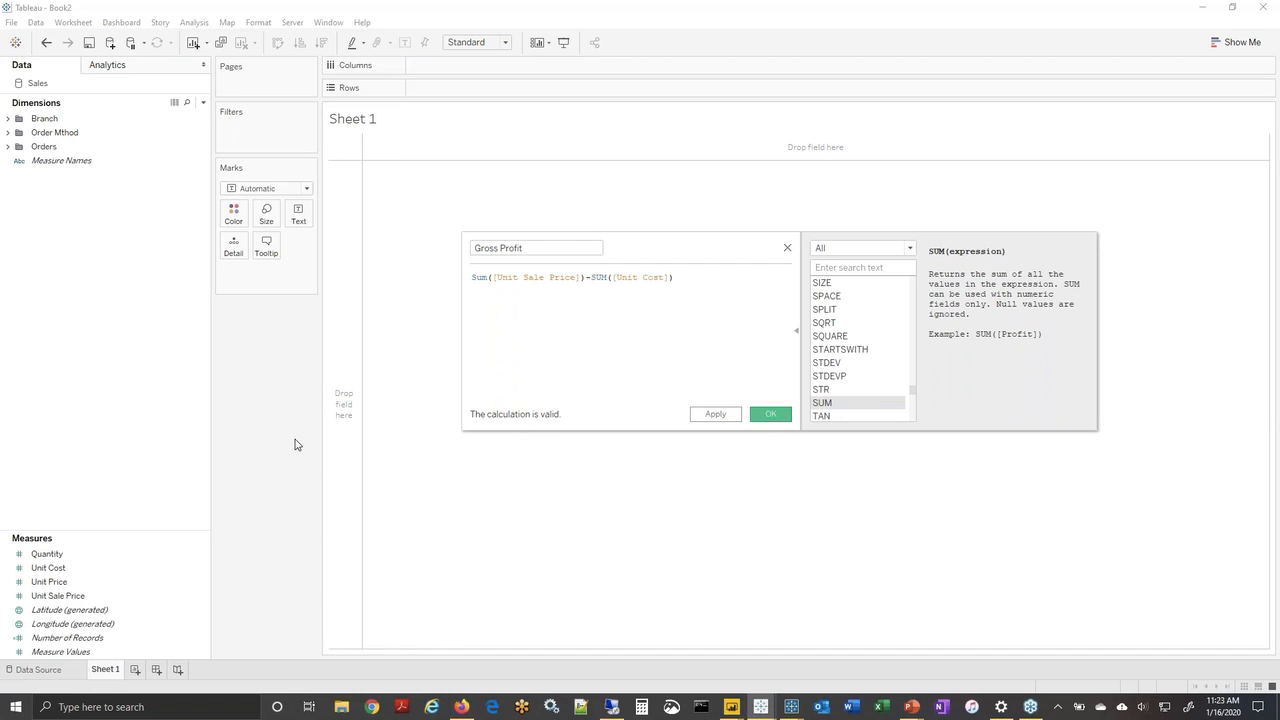
Add the TIME_DIMENSION table to the Sales data source with an inner join of Order Date to Day Date.
left_click(38, 670)
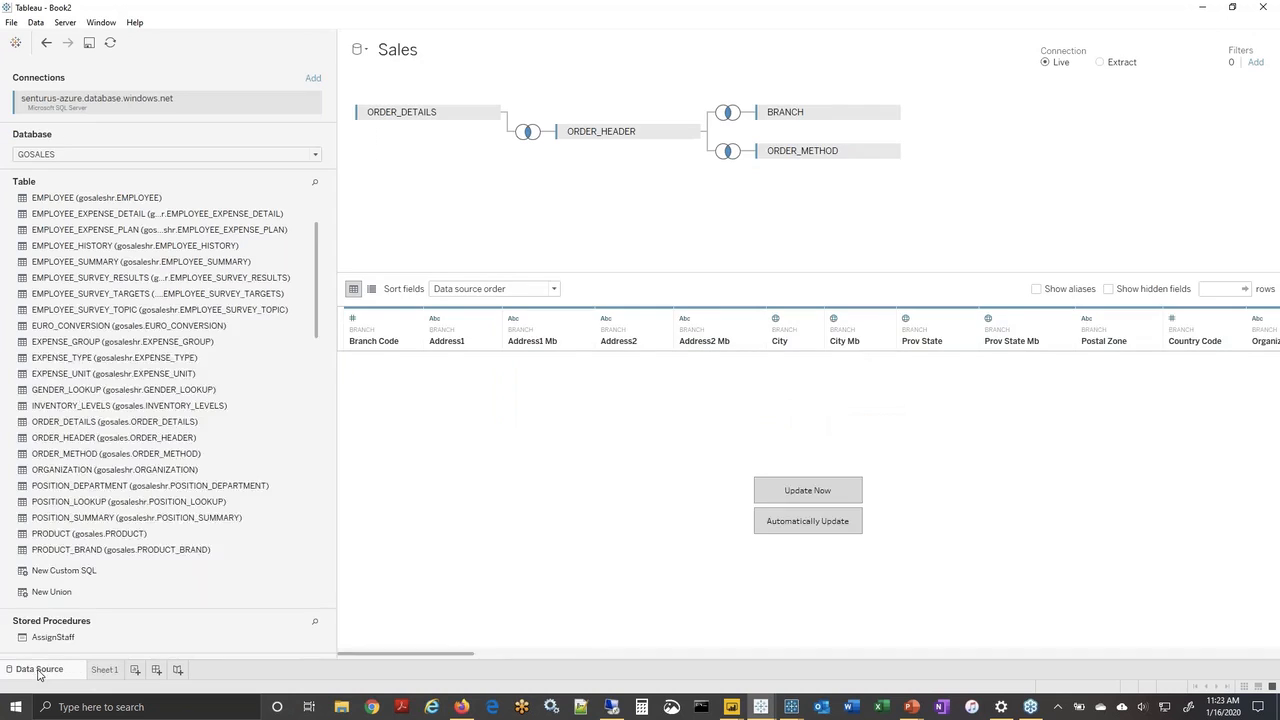
scroll(60, 520, "down", 15)
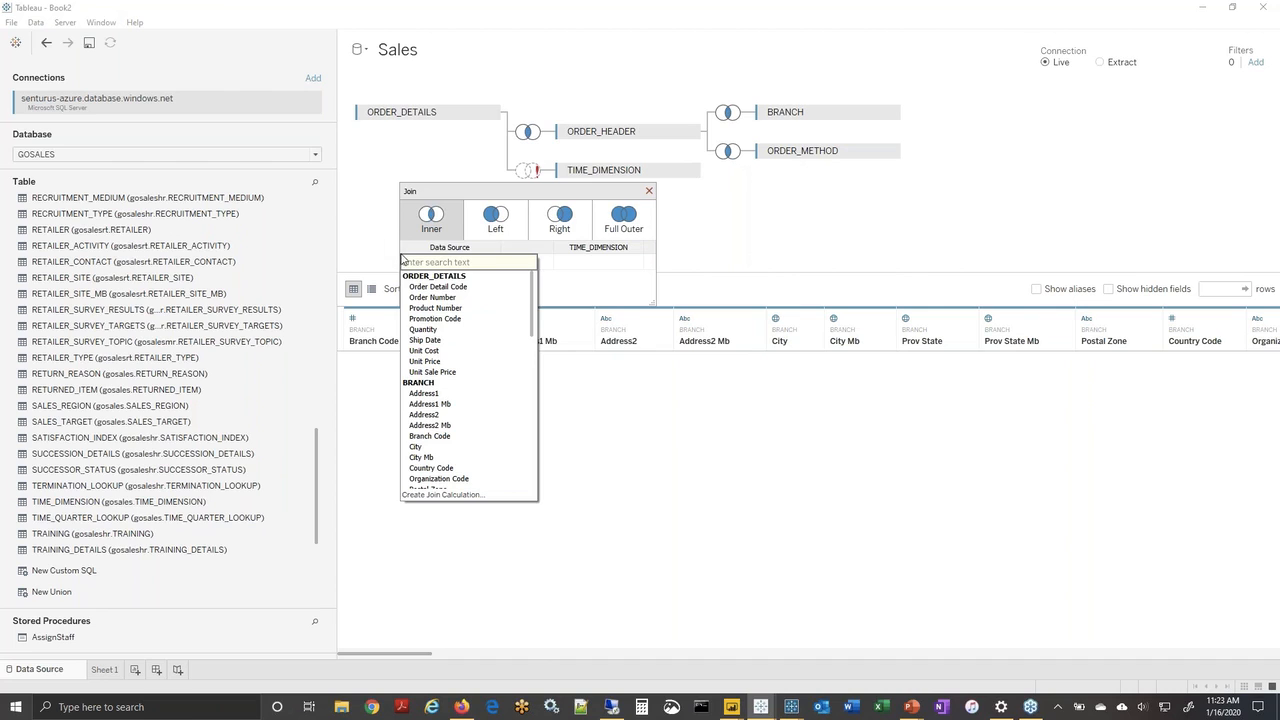
scroll(415, 405, "down", 5)
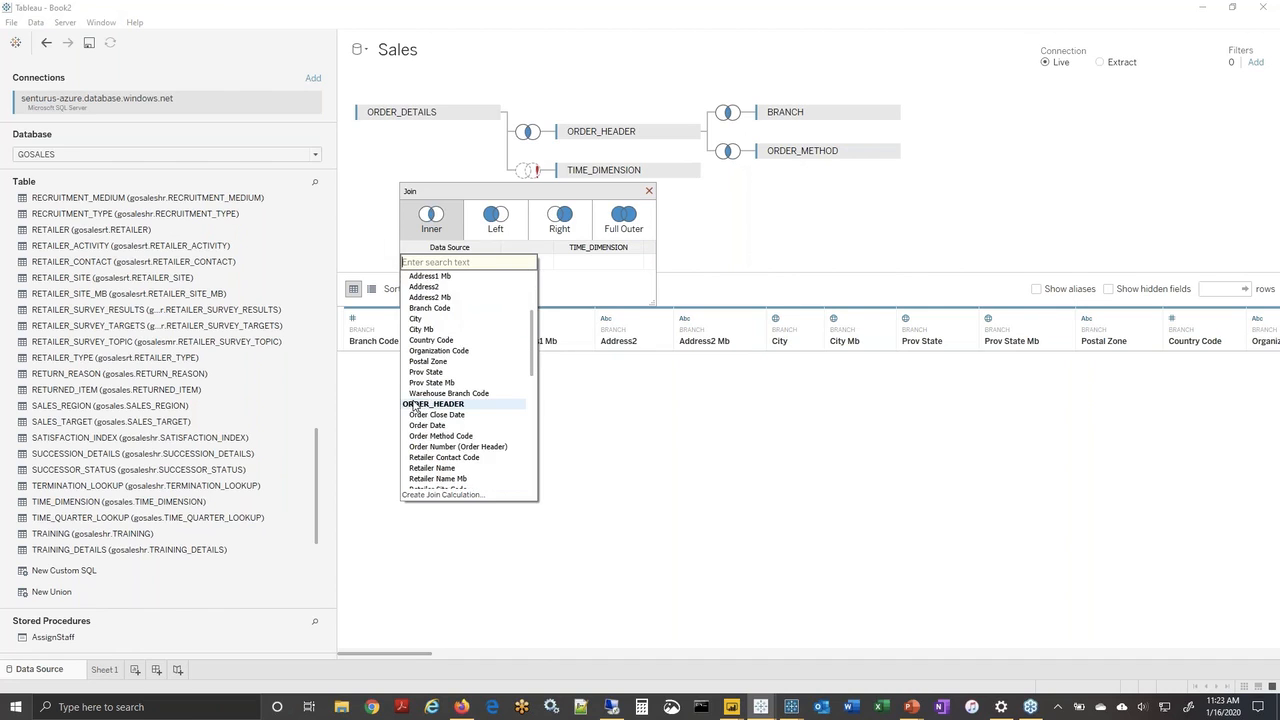
left_click(440, 393)
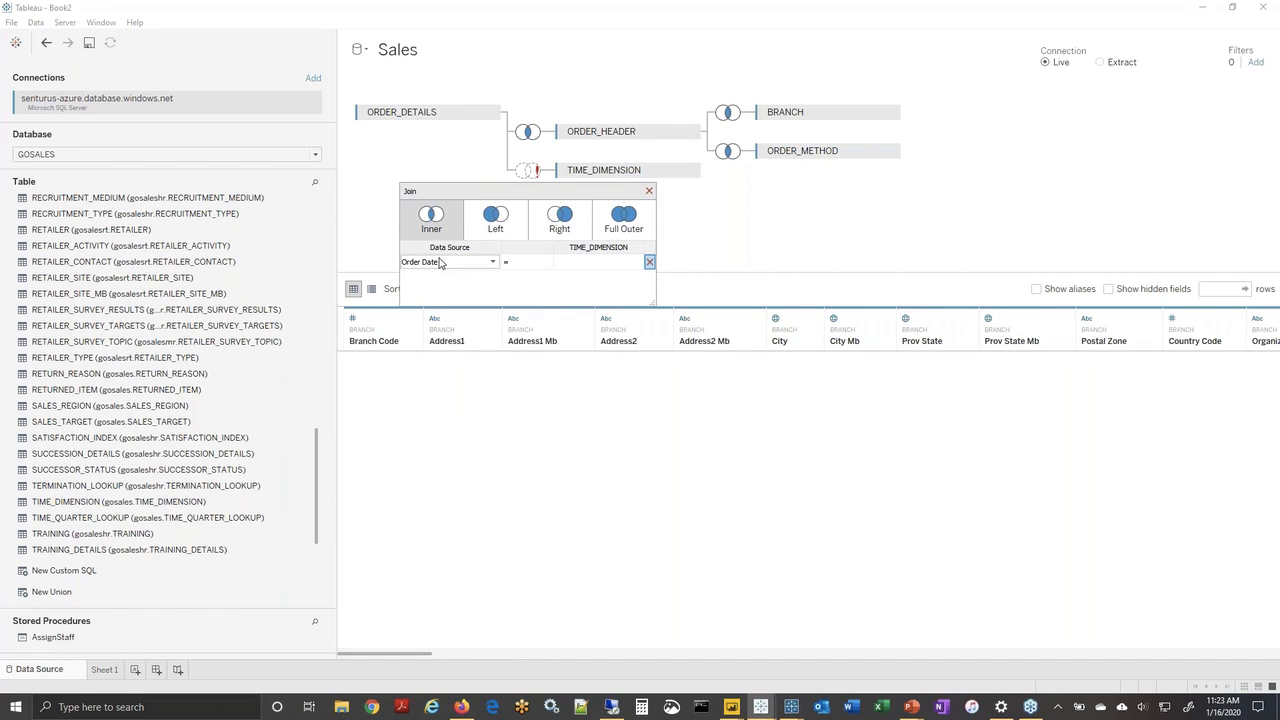
left_click(637, 262)
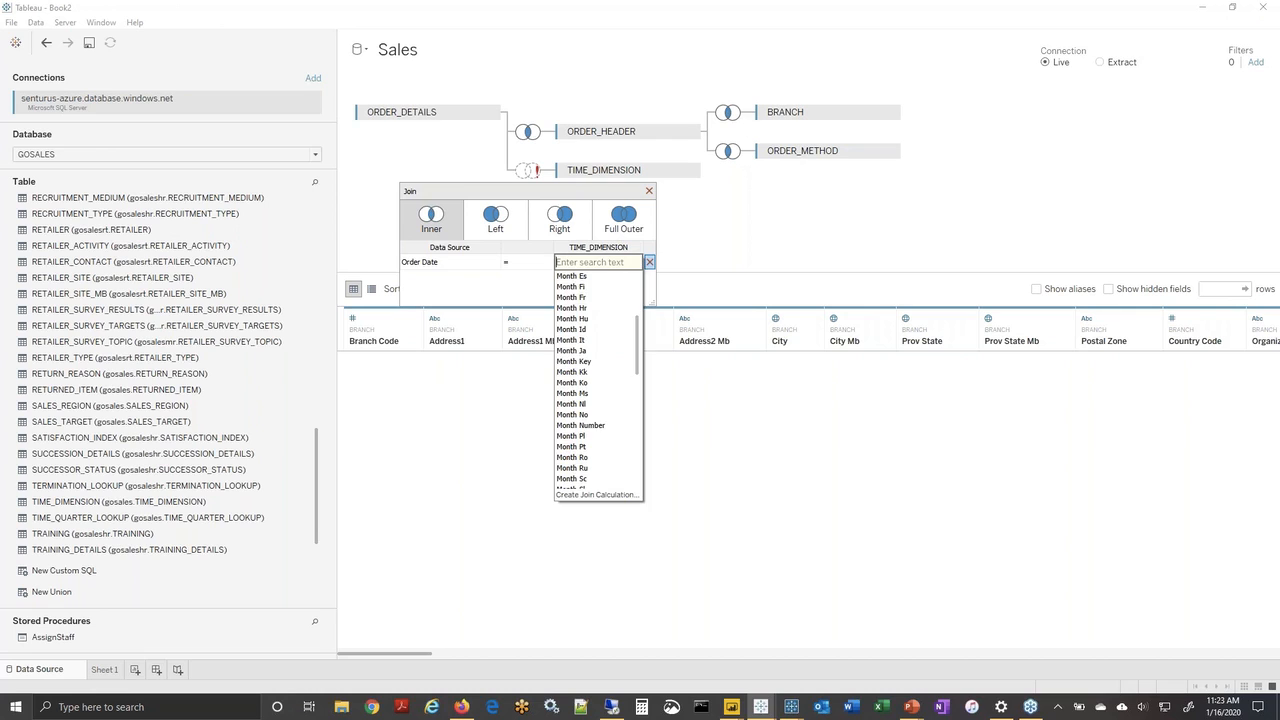
left_click(575, 308)
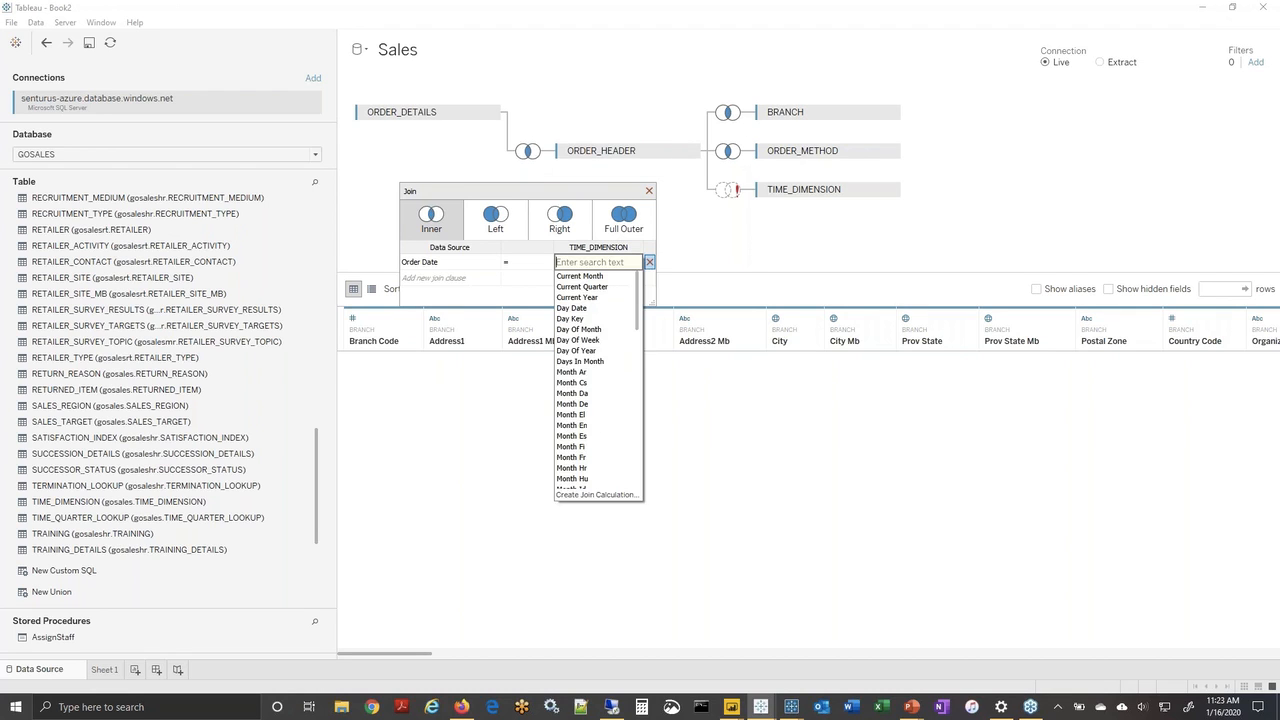
left_click(571, 308)
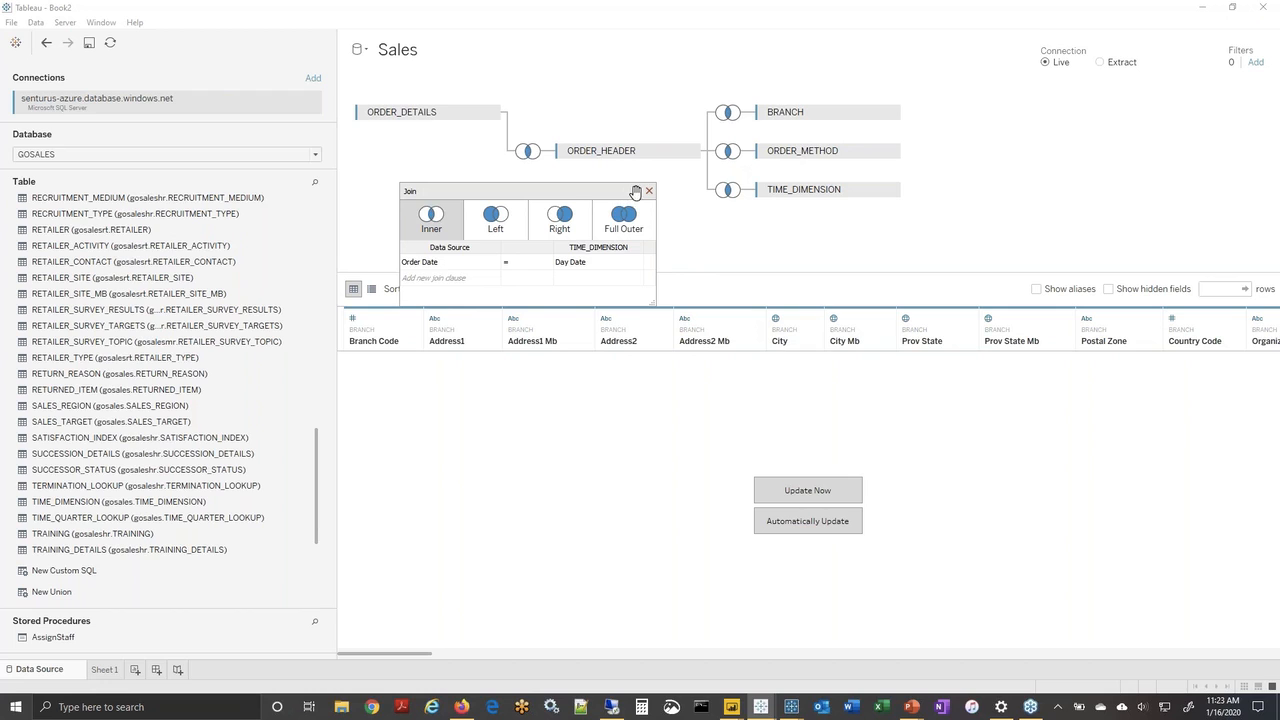
left_click(649, 191)
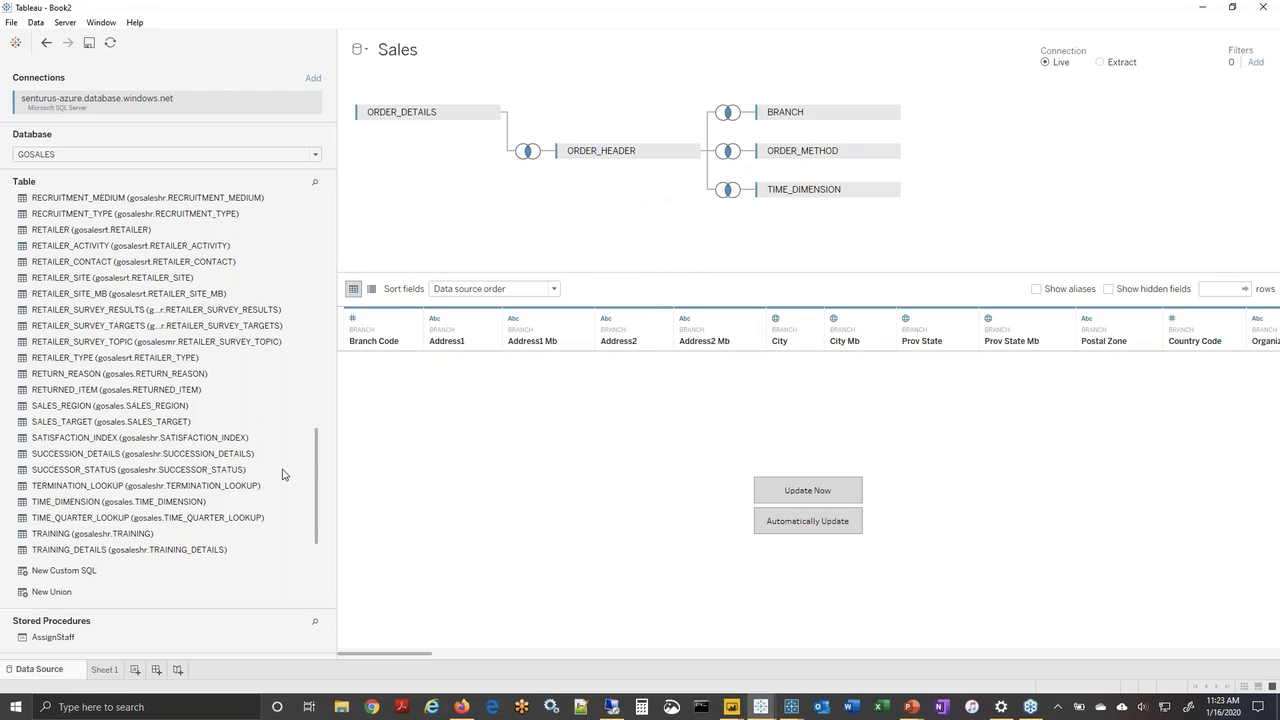
On Sheet 1, set the default number format of Gross Profit, Unit Cost, Unit Price and Unit Sale Price to Currency (Standard), English (United States).
left_click(104, 669)
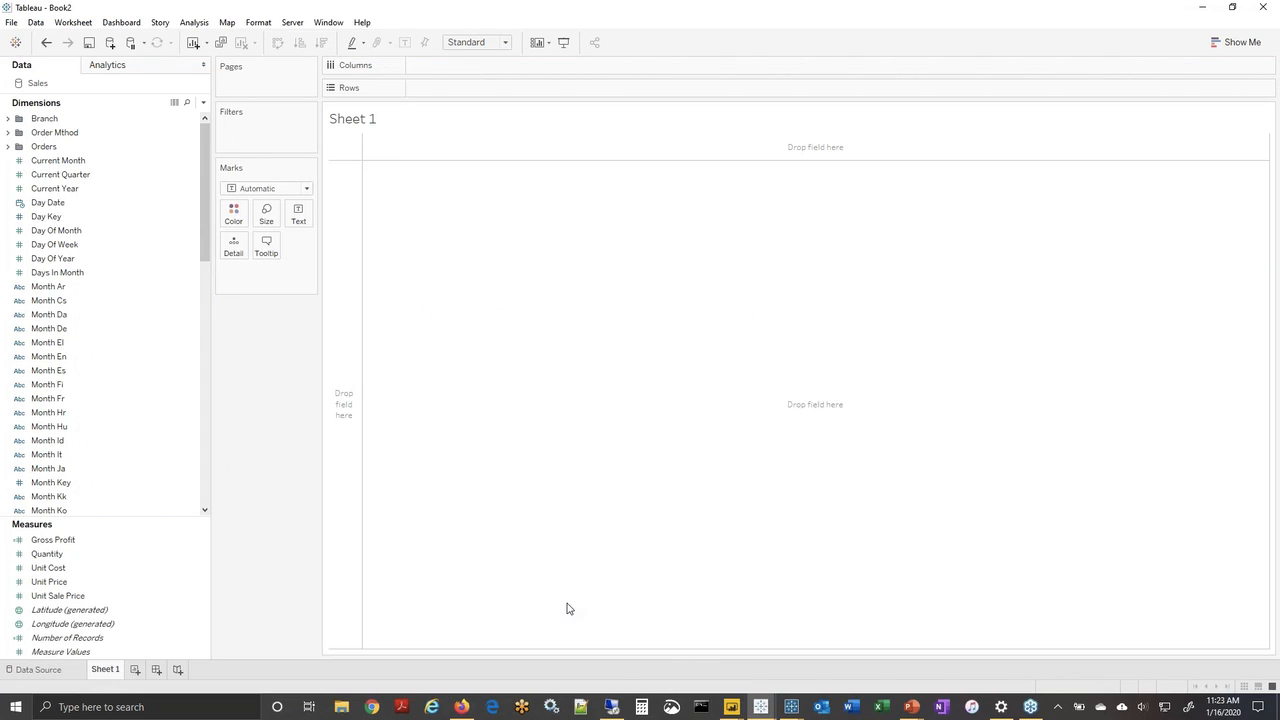
left_click(56, 541)
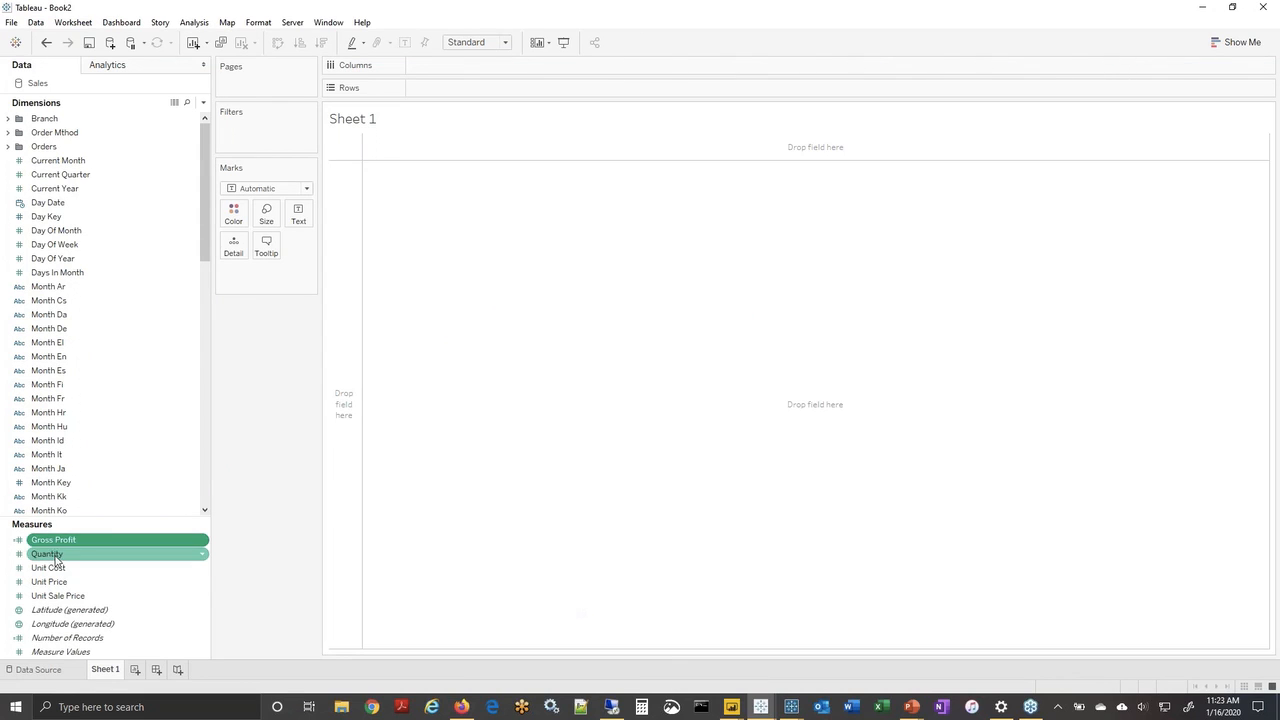
left_click(55, 568, "ctrl")
left_click(53, 583, "ctrl")
left_click(53, 596, "ctrl")
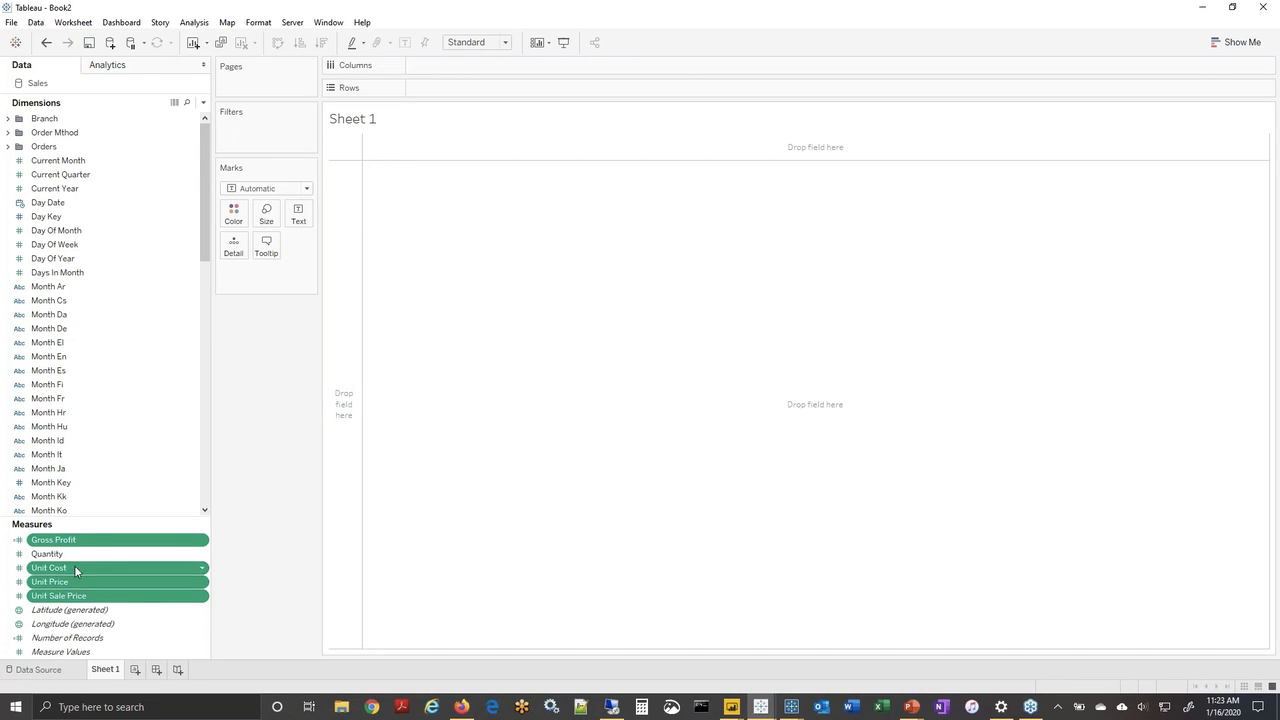
right_click(70, 594)
mouse_move(140, 548)
left_click(238, 549)
left_click(549, 286)
left_click(549, 296)
left_click(555, 286)
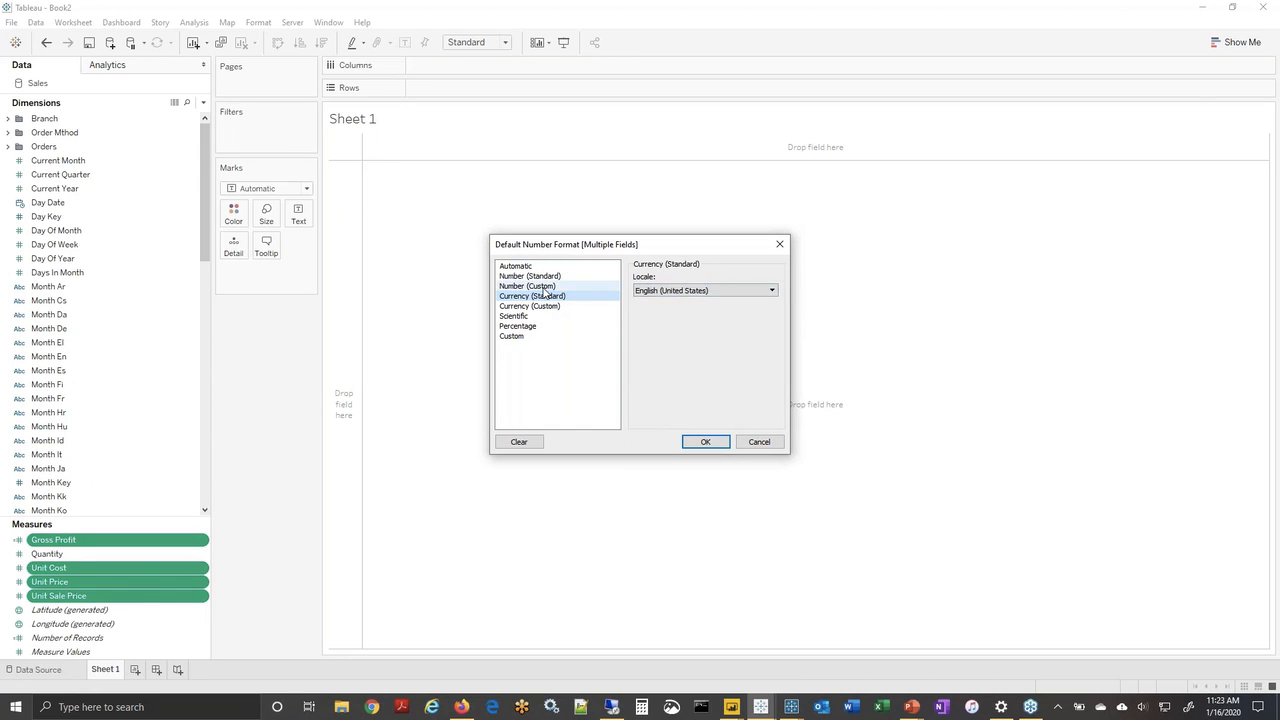
left_click(697, 442)
Change the default aggregation of the Unit Cost measure and expand the Orders folder.
left_click(60, 595)
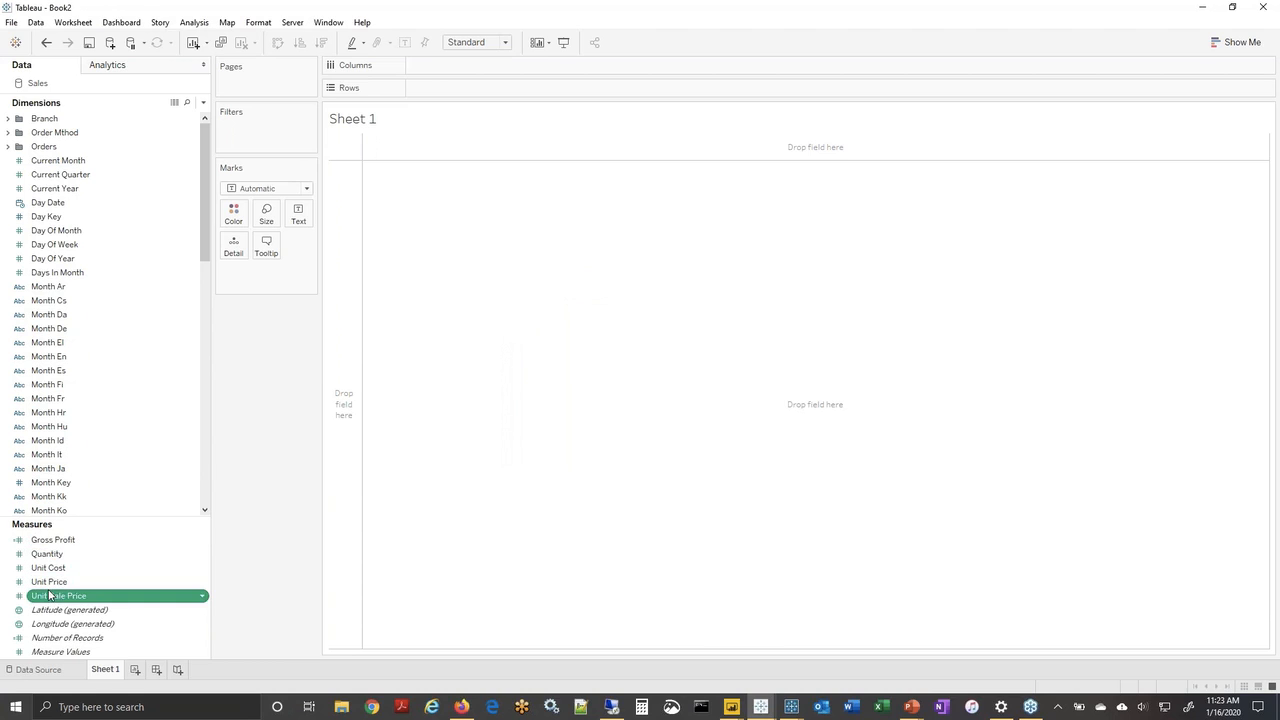
left_click(49, 568)
right_click(49, 568)
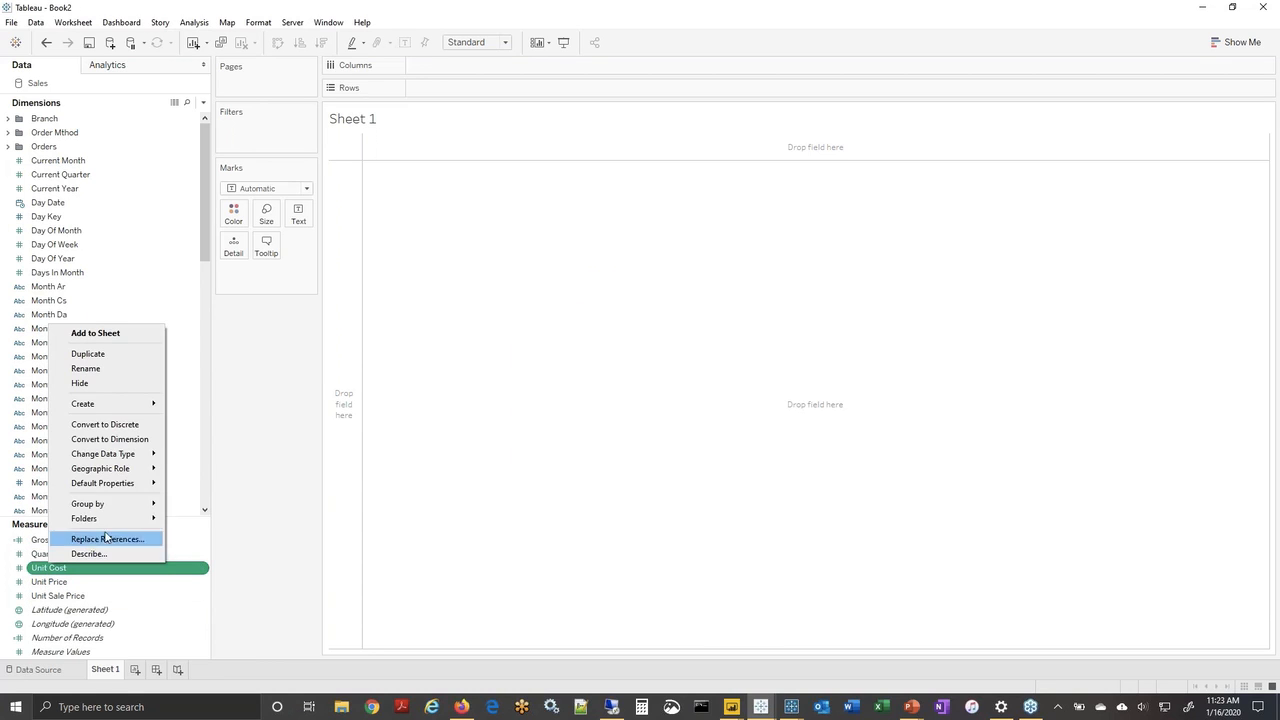
mouse_move(145, 483)
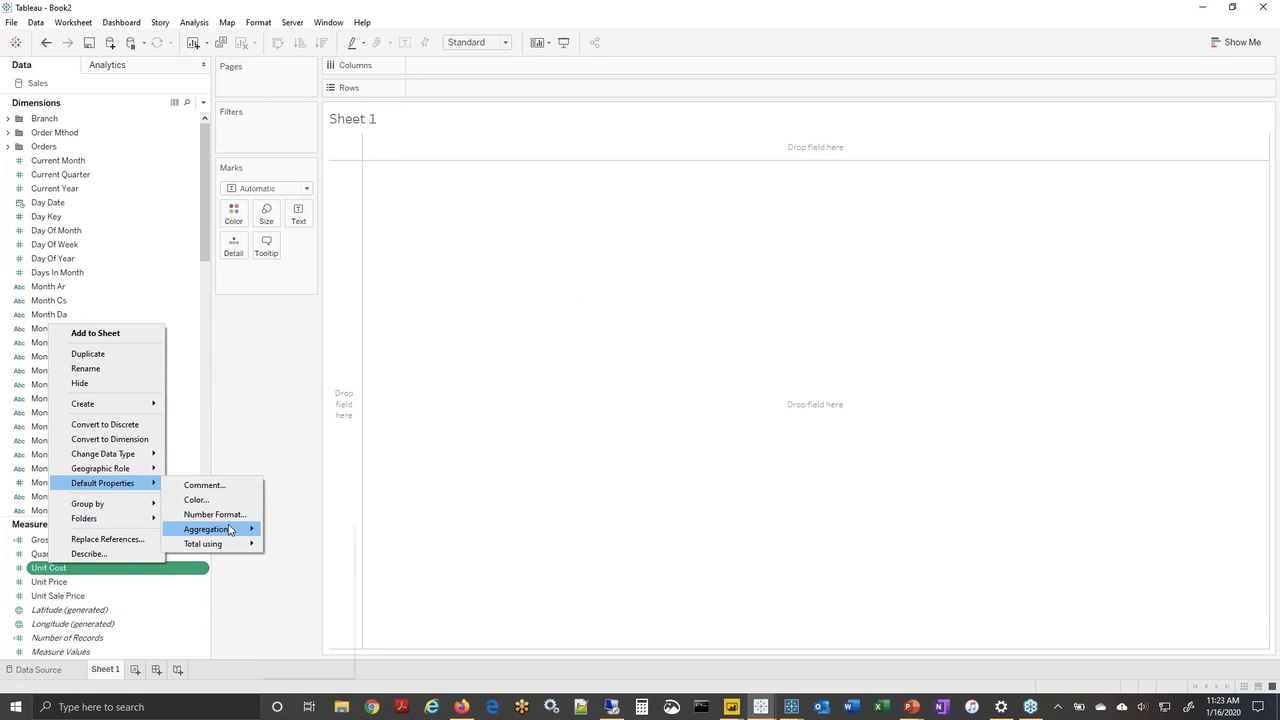
left_click(285, 545)
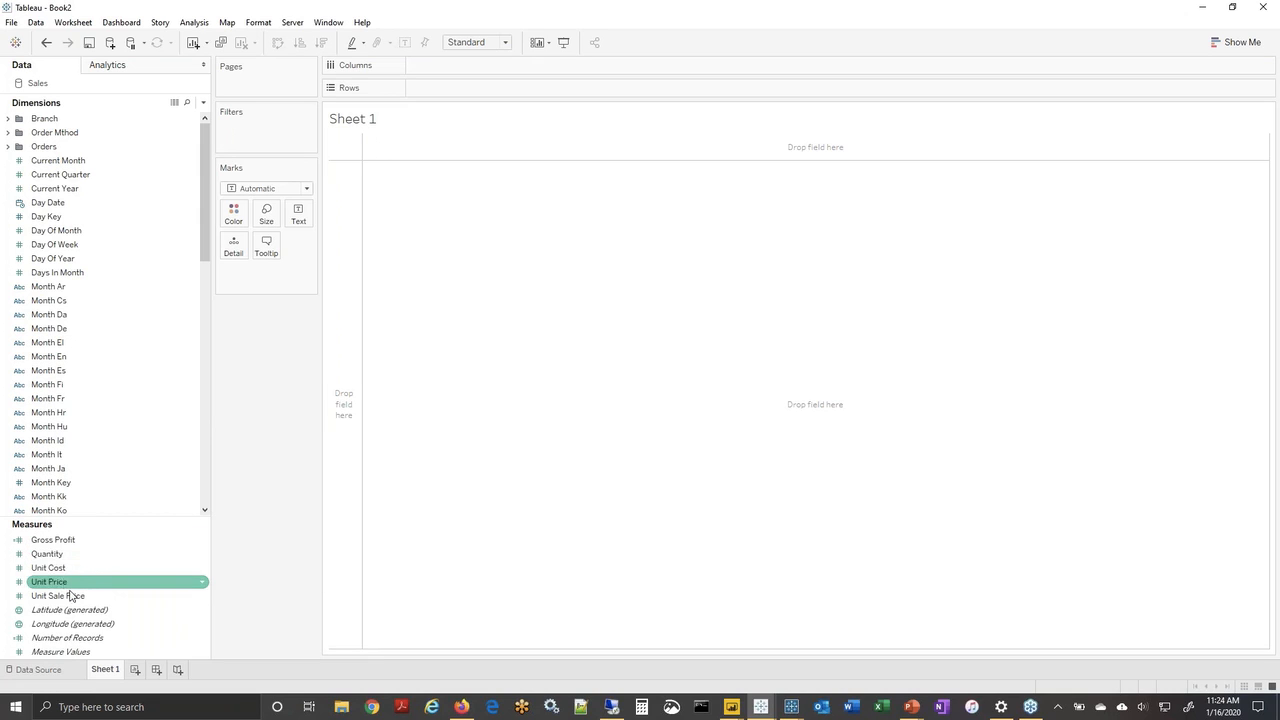
left_click(8, 147)
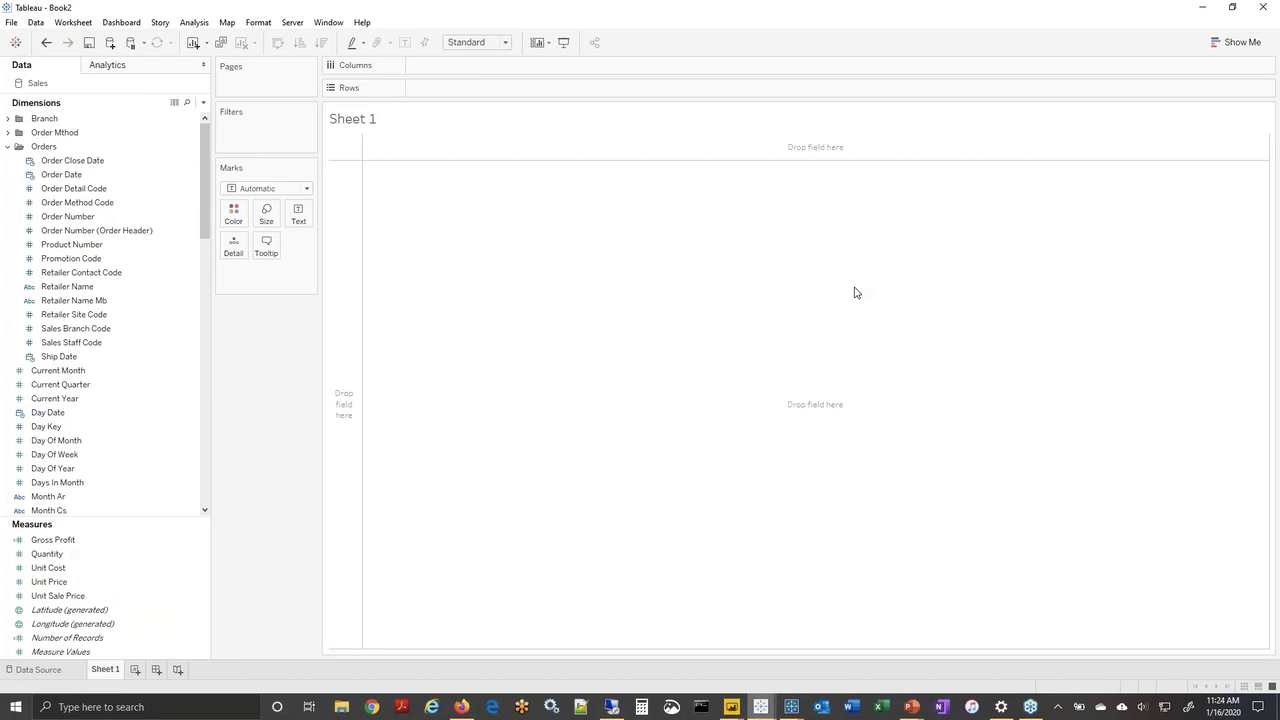
Switch to the Trifecta GOSALES workbook in Tableau, examine the table joins of its Sales data source and return to Sheet 1.
left_click(1192, 15)
key("alt+Tab")
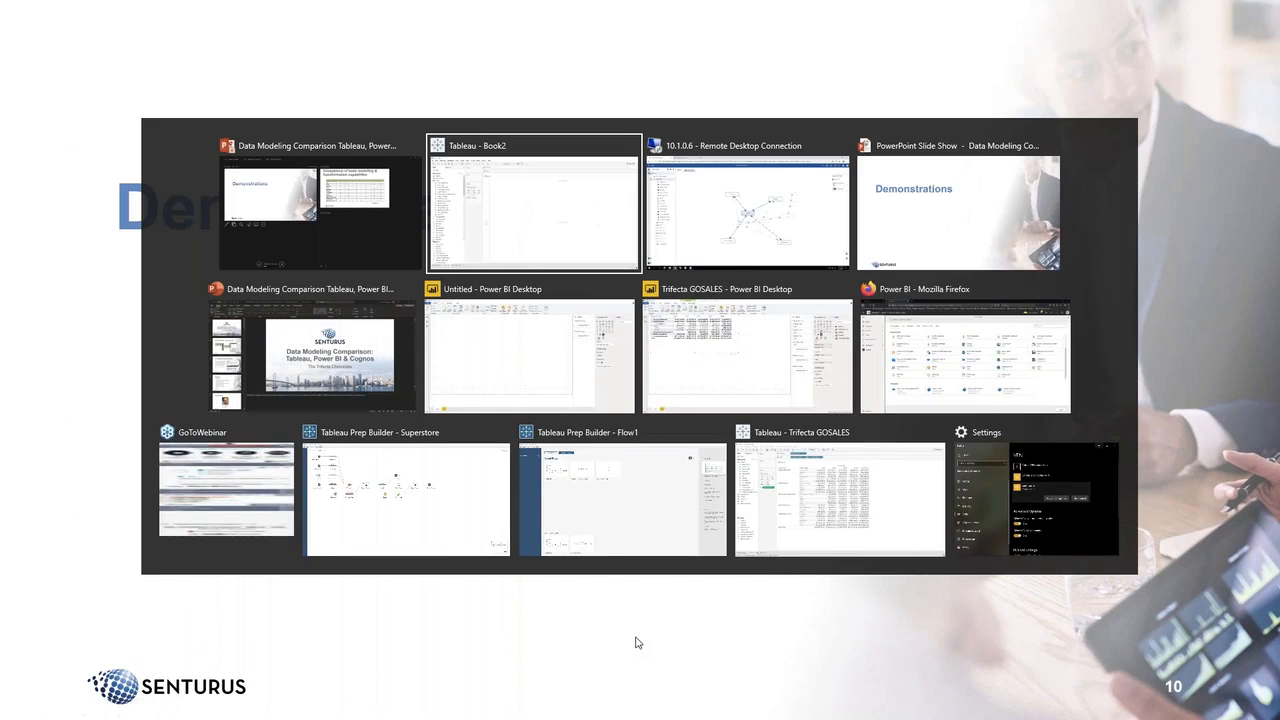
key("alt+Tab")
key("alt+Tab")
key("alt+Tab")
key("alt+Tab")
key("alt+Tab")
key("alt+Tab")
key("alt+Tab")
key("alt+Tab")
key("alt+Tab")
key("alt+Tab")
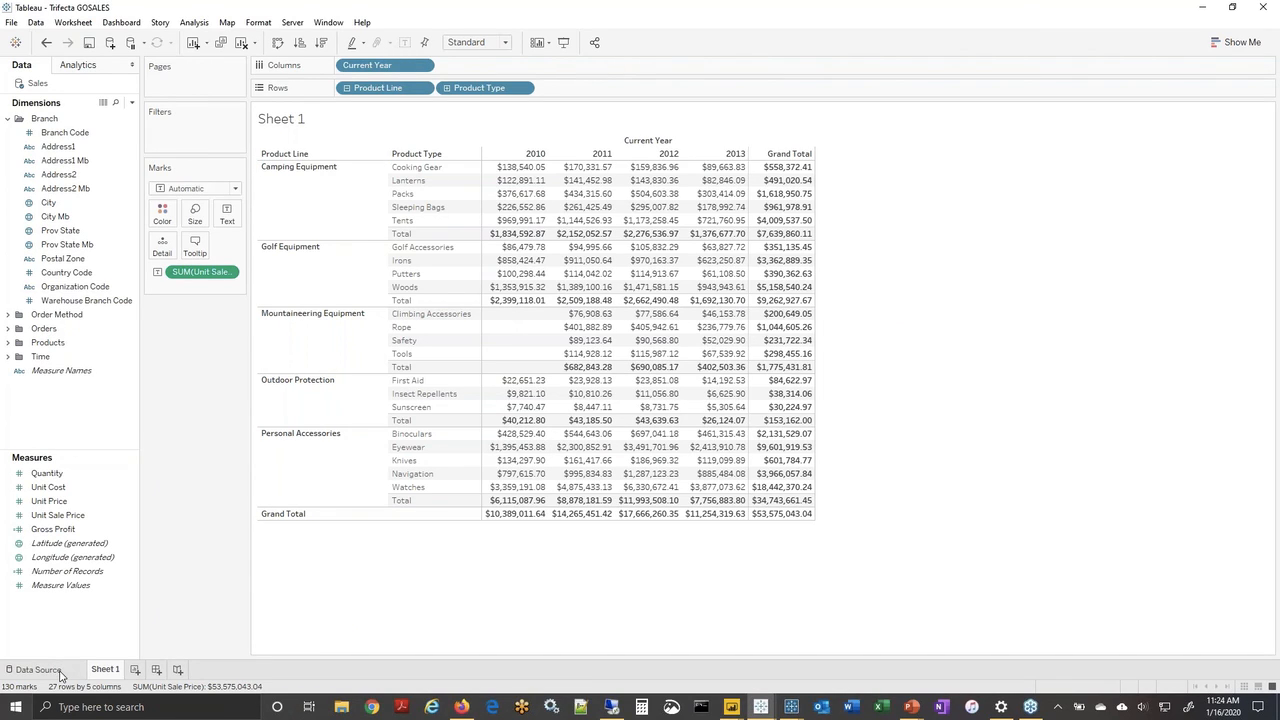
left_click(40, 669)
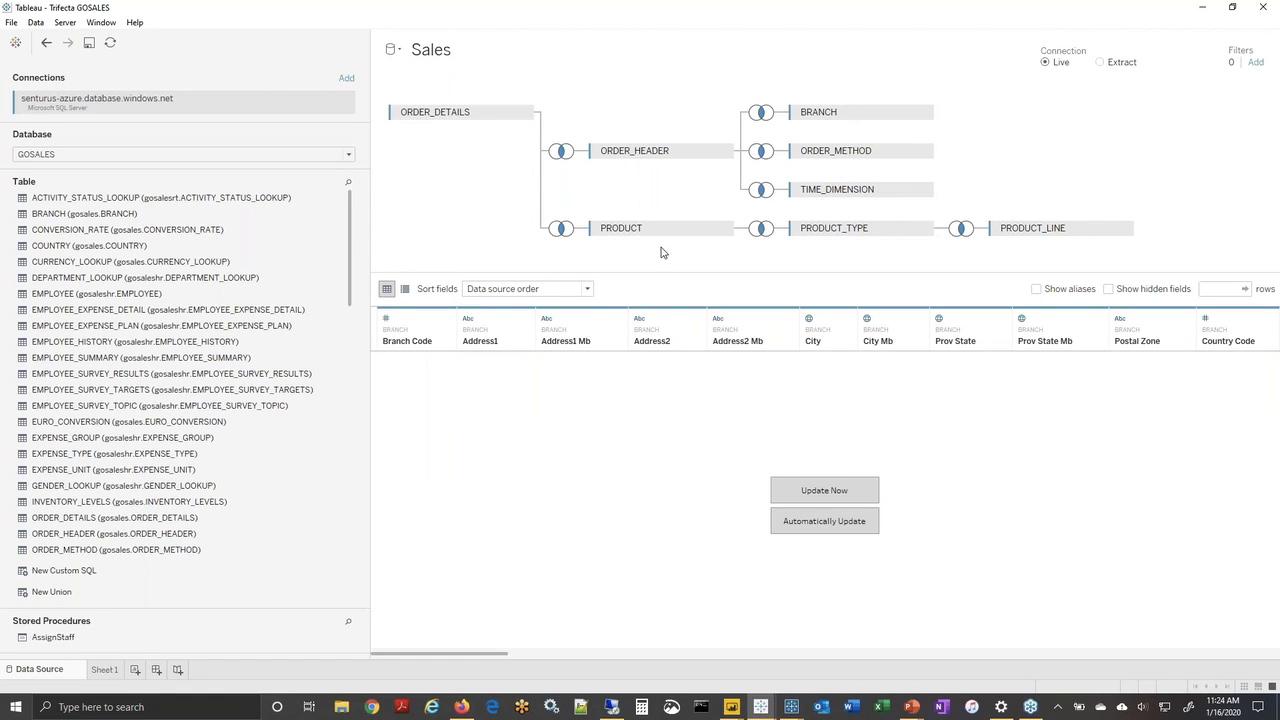
left_click(104, 669)
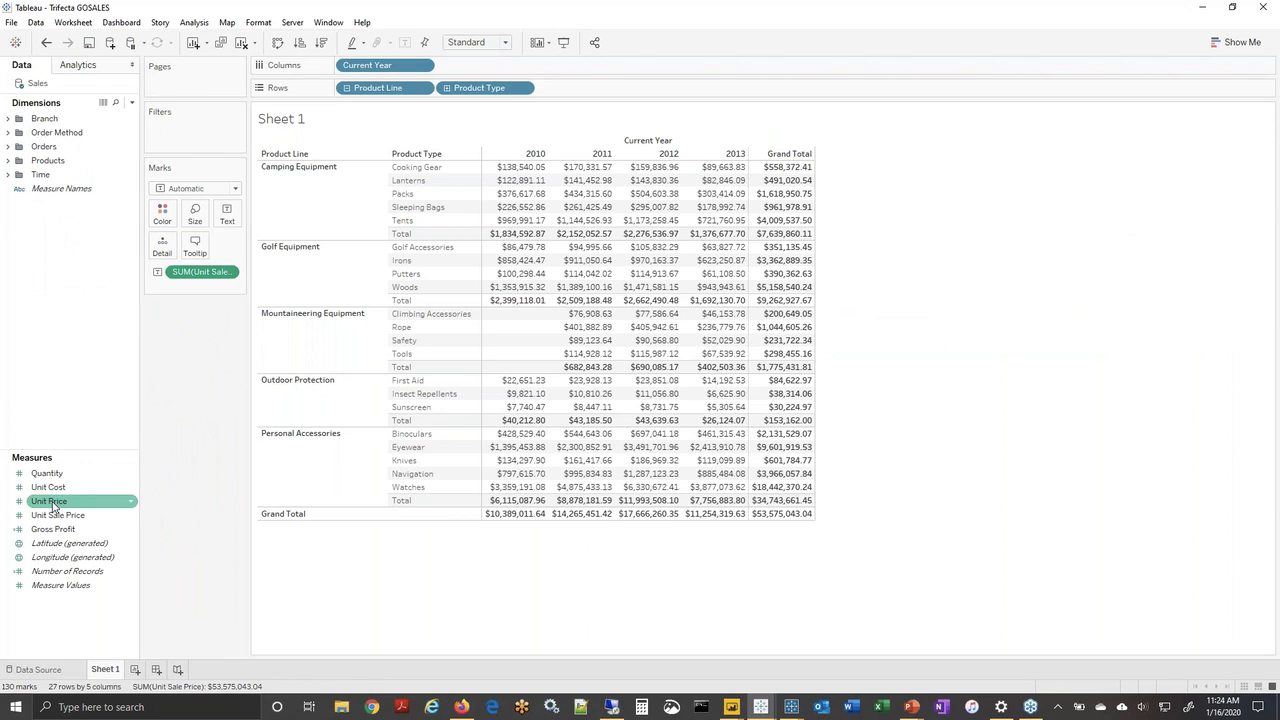
Create a new worksheet and add the Product Hierarchy from the Products folder to its rows.
left_click(135, 669)
left_click(11, 161)
left_click(9, 161)
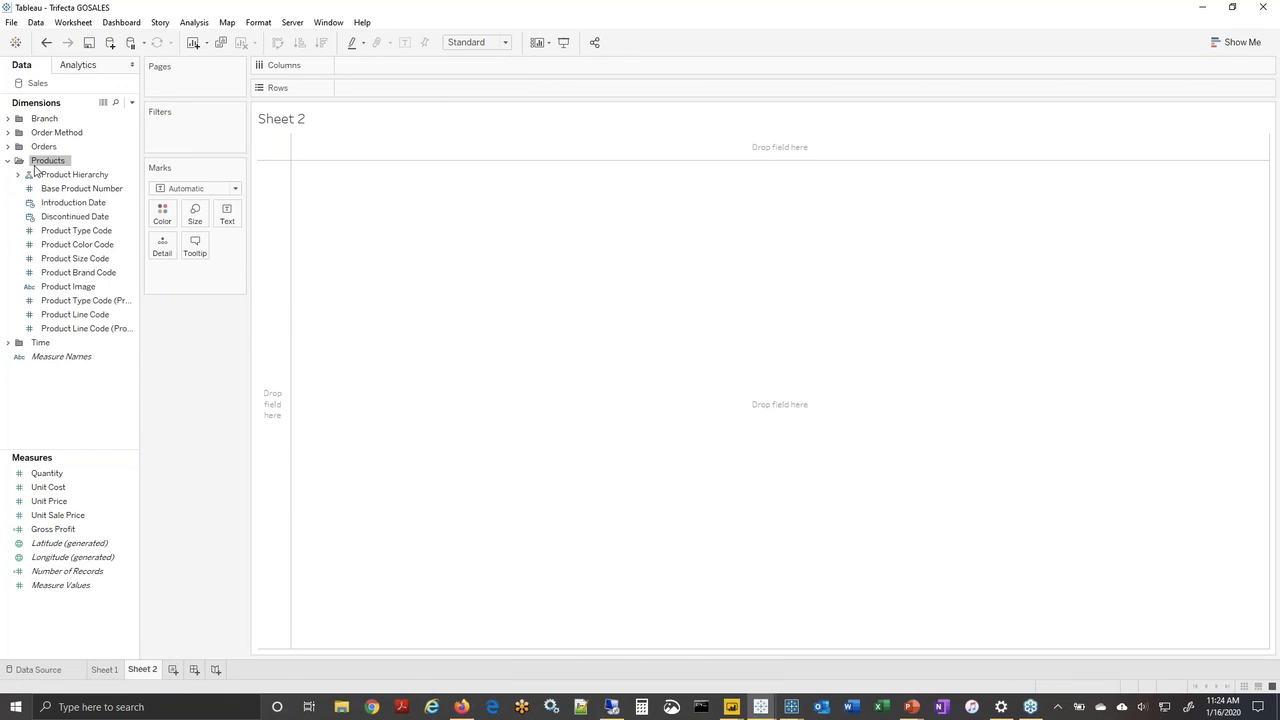
left_click(17, 175)
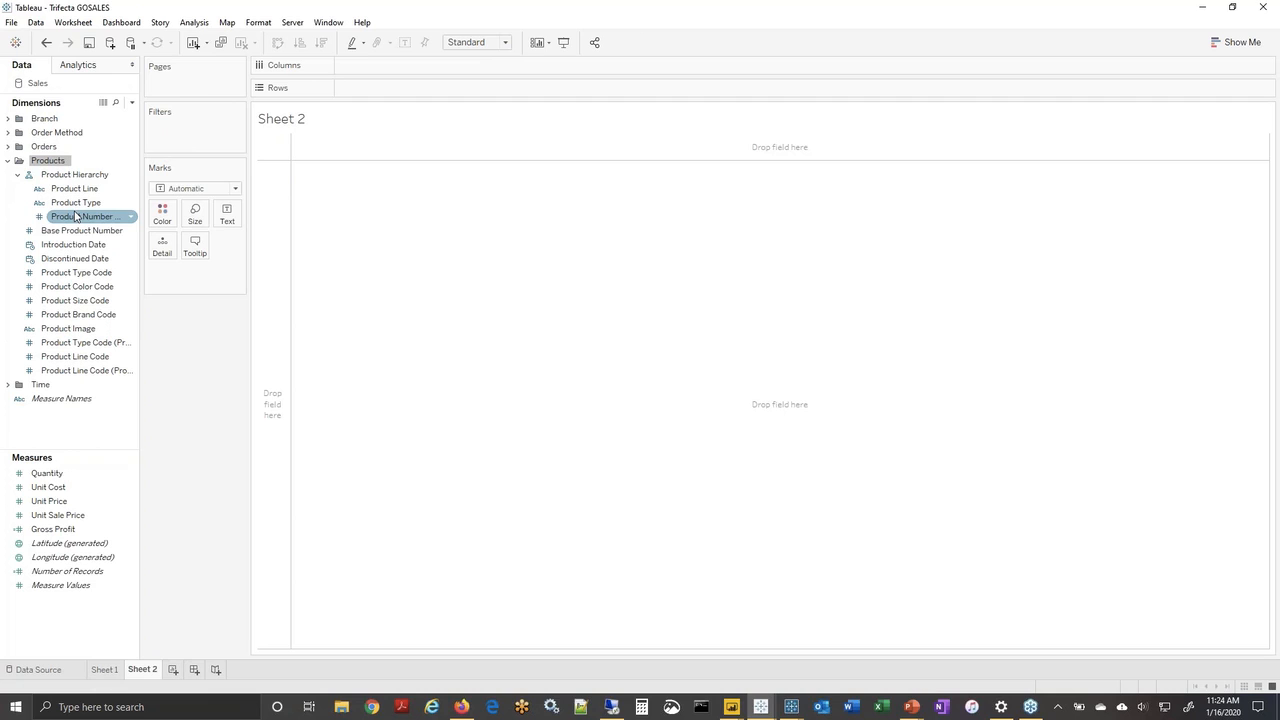
left_click_drag(70, 174, 275, 269)
Add Current Year from the Time folder to the columns and make it discrete.
left_click(8, 161)
left_click(8, 174)
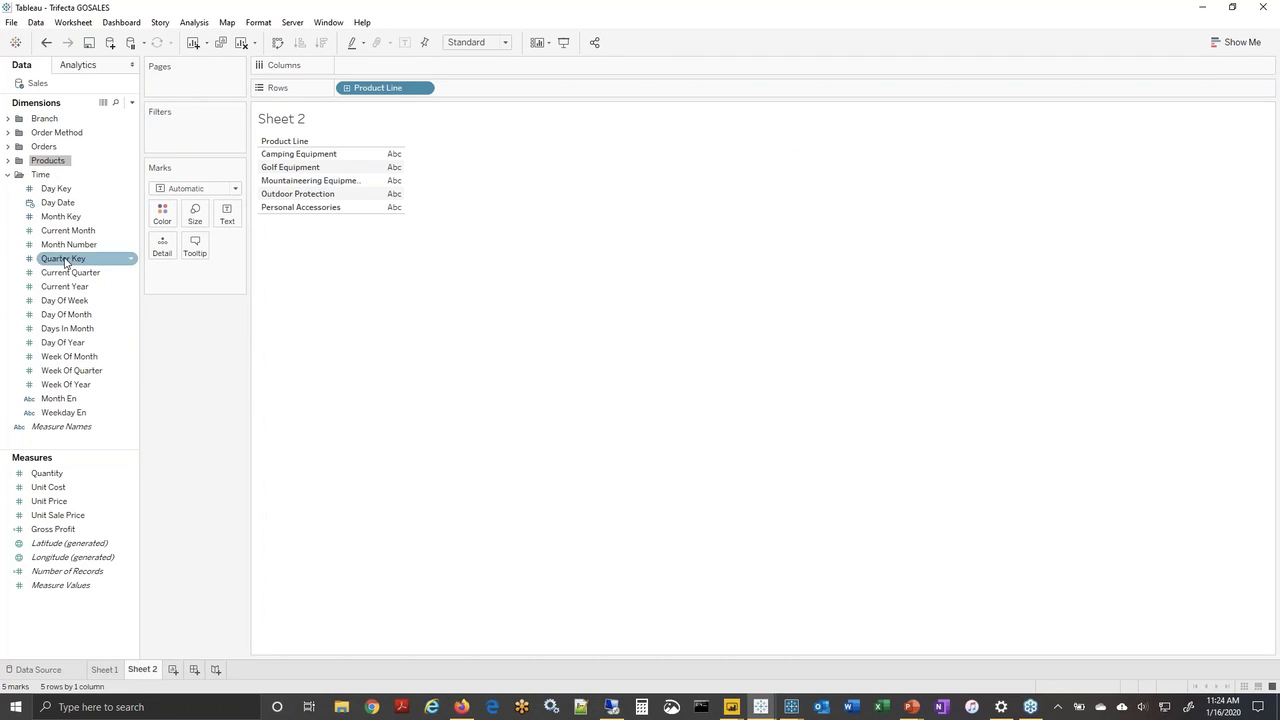
mouse_move(64, 287)
left_mouse_down()
mouse_move(276, 222)
mouse_move(440, 71)
mouse_move(374, 67)
left_mouse_up()
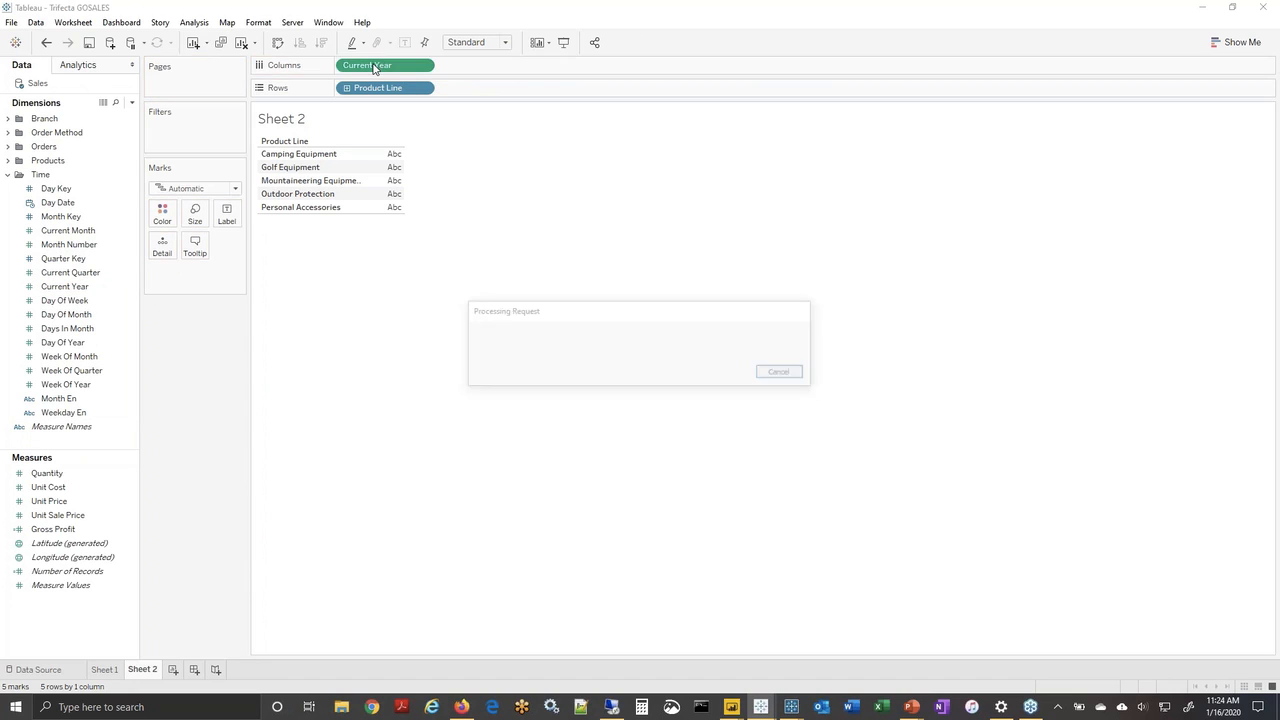
right_click(374, 67)
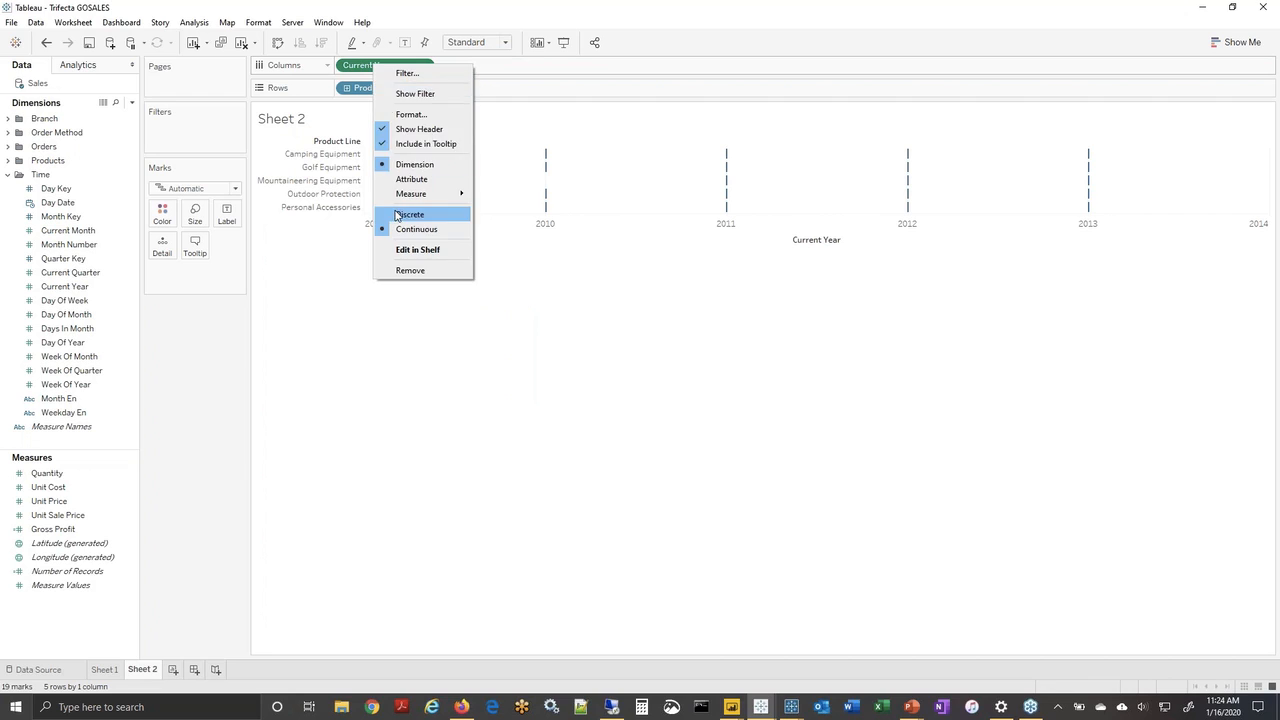
left_click(402, 214)
Show Unit Sale Price as the text values in the crosstab and expand Product Line to the Product Type level.
left_click_drag(58, 515, 153, 255)
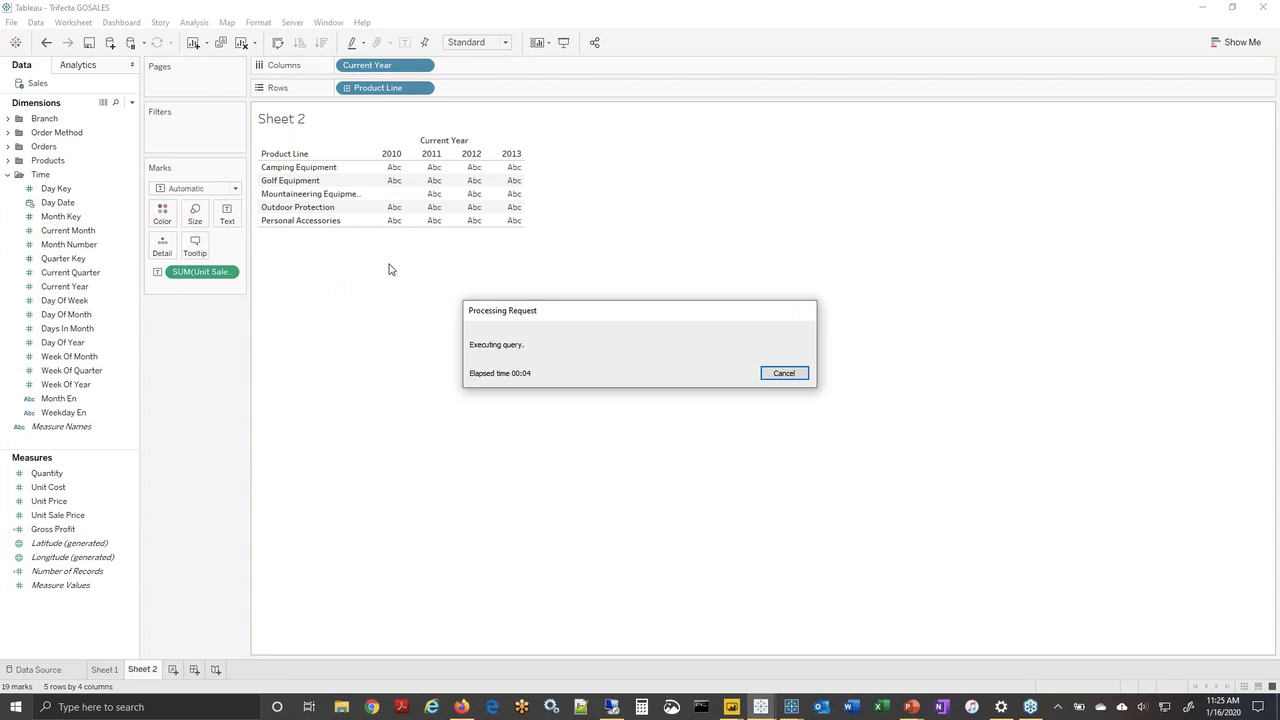
left_click(346, 88)
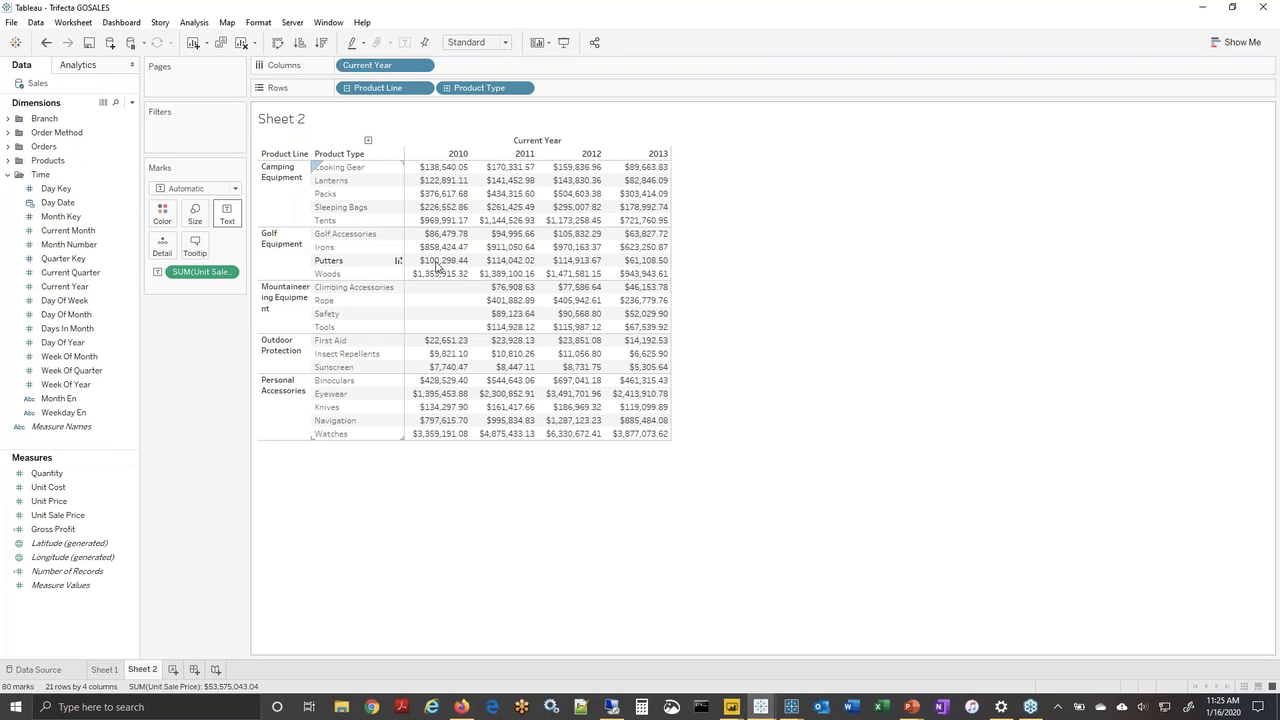
mouse_move(436, 265)
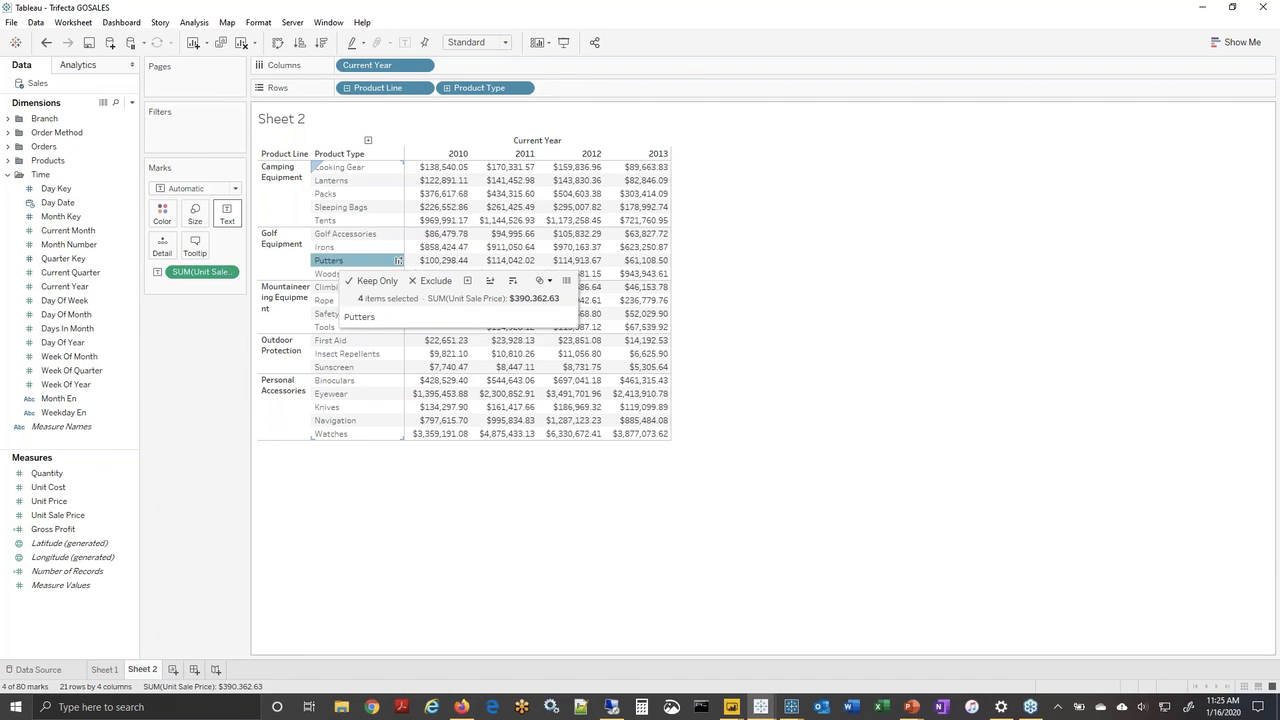
left_click(442, 261)
left_click(418, 500)
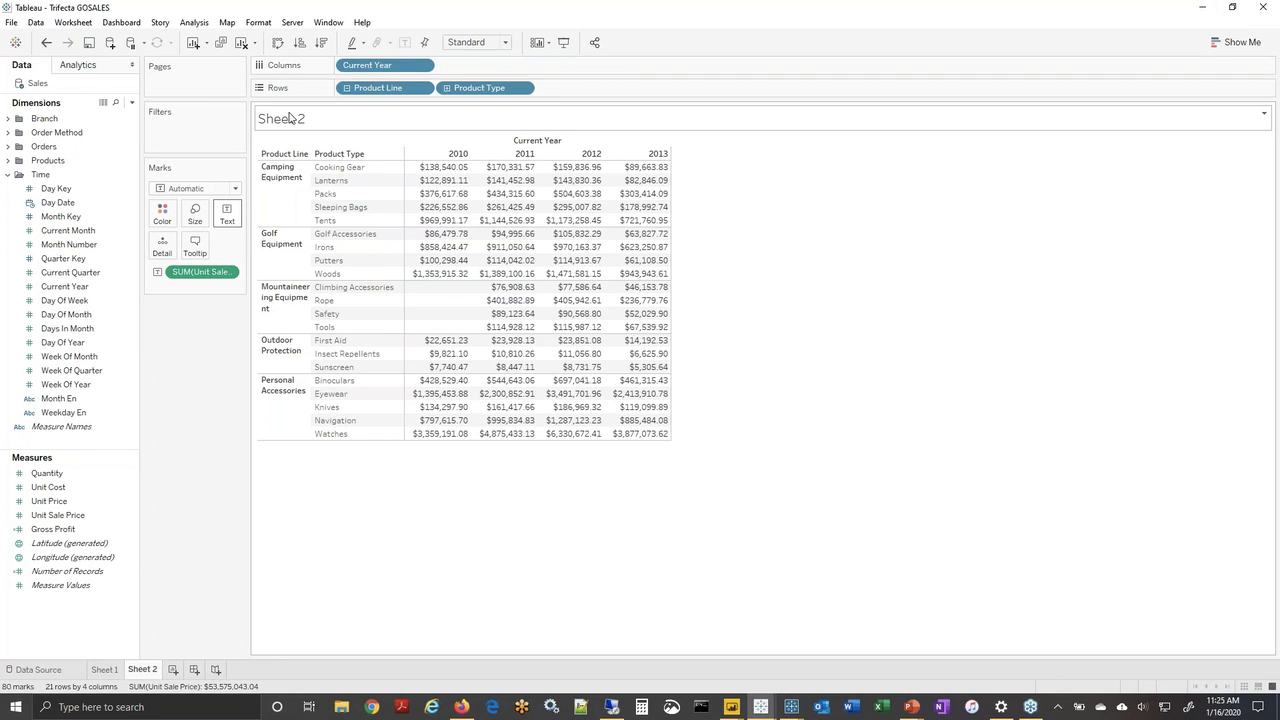
left_click(288, 22)
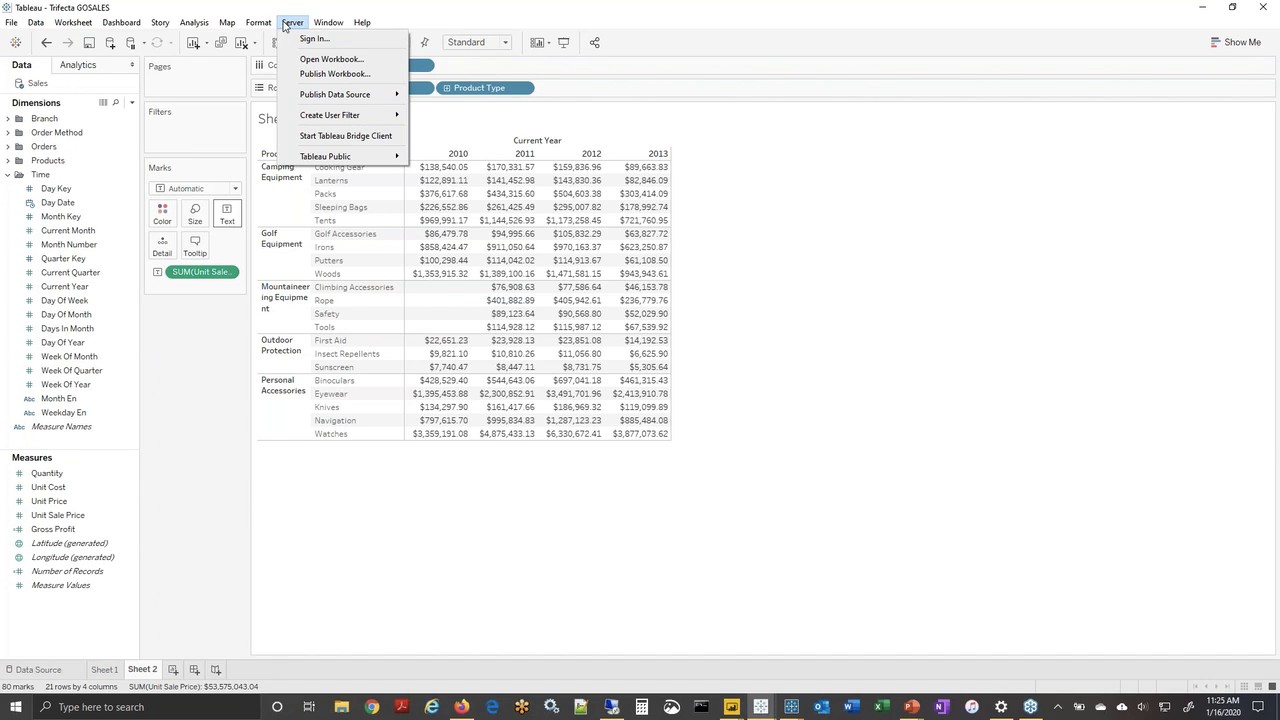
left_click(158, 540)
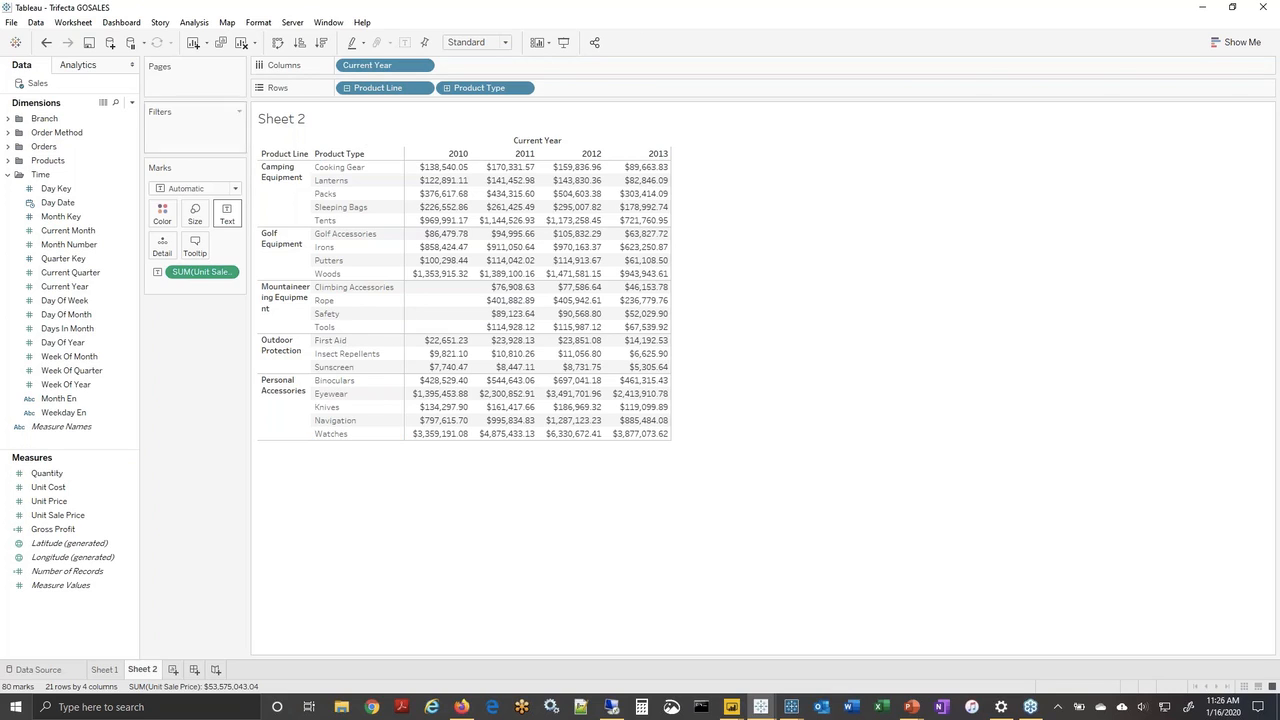
left_click(131, 102)
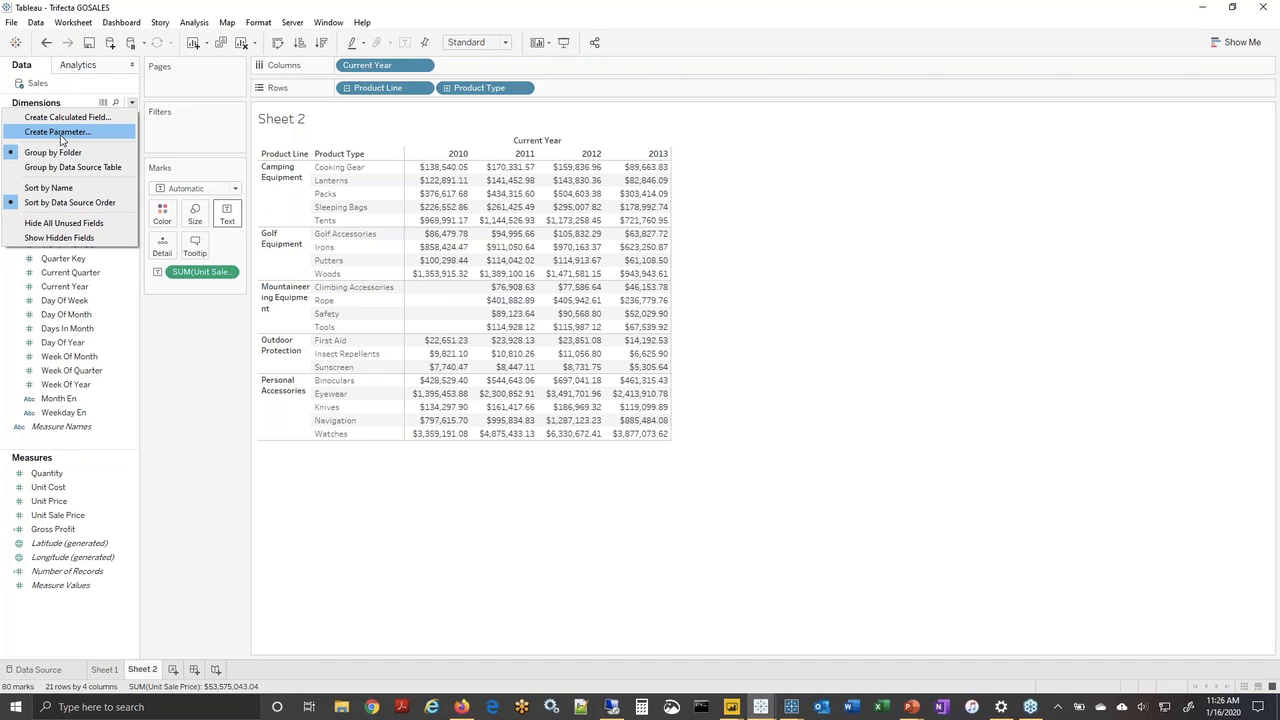
left_click(78, 642)
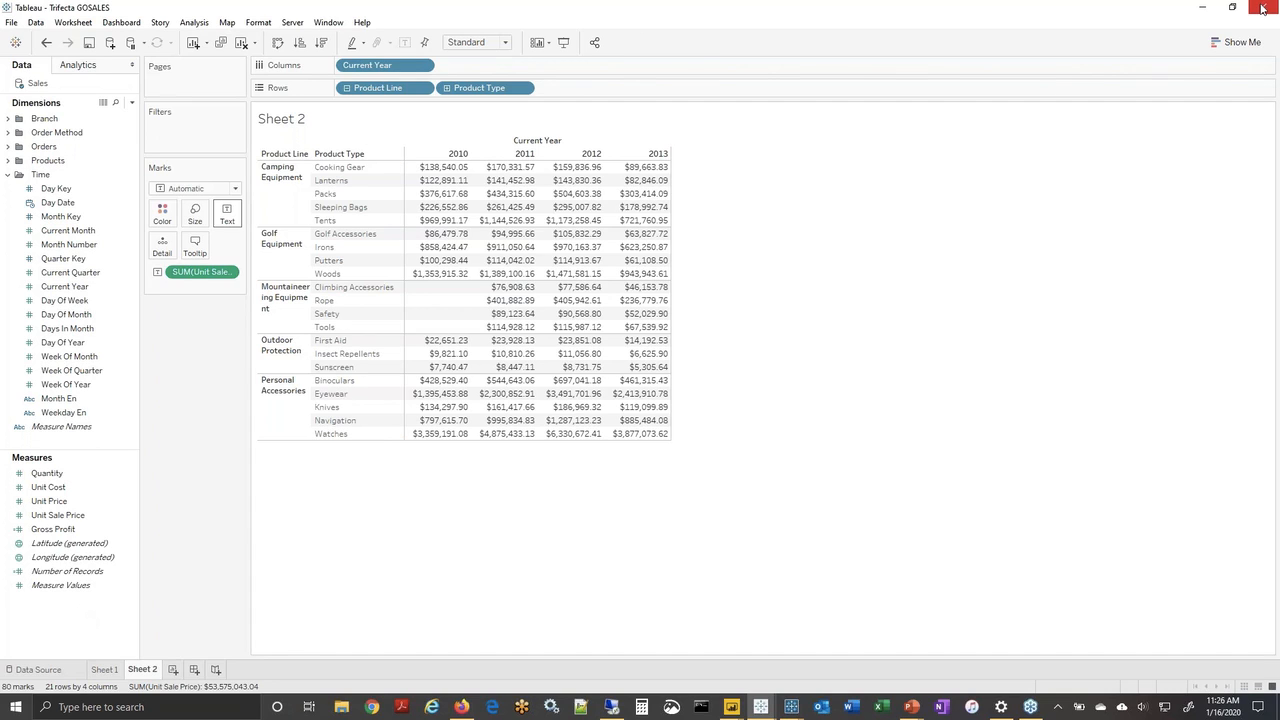
Switch to the untitled Power BI Desktop report, start Get Data and browse the File, Online Services and Other connector categories.
left_click(740, 709)
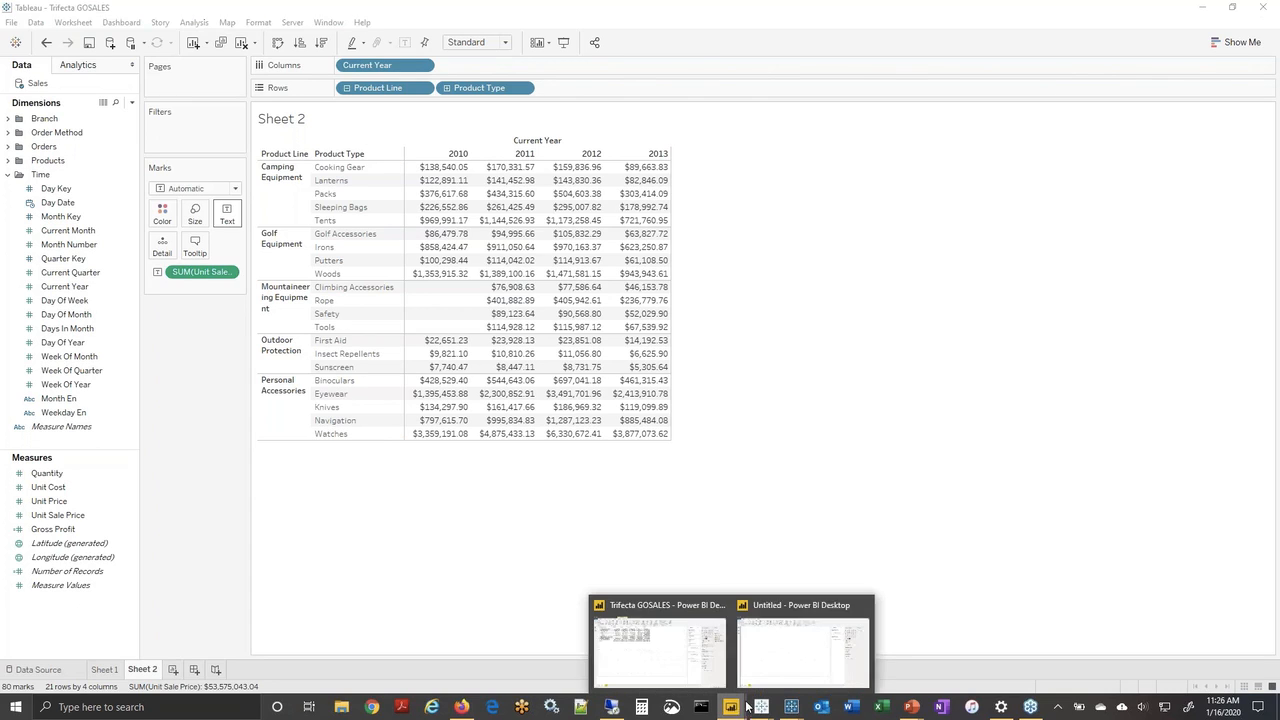
left_click(780, 661)
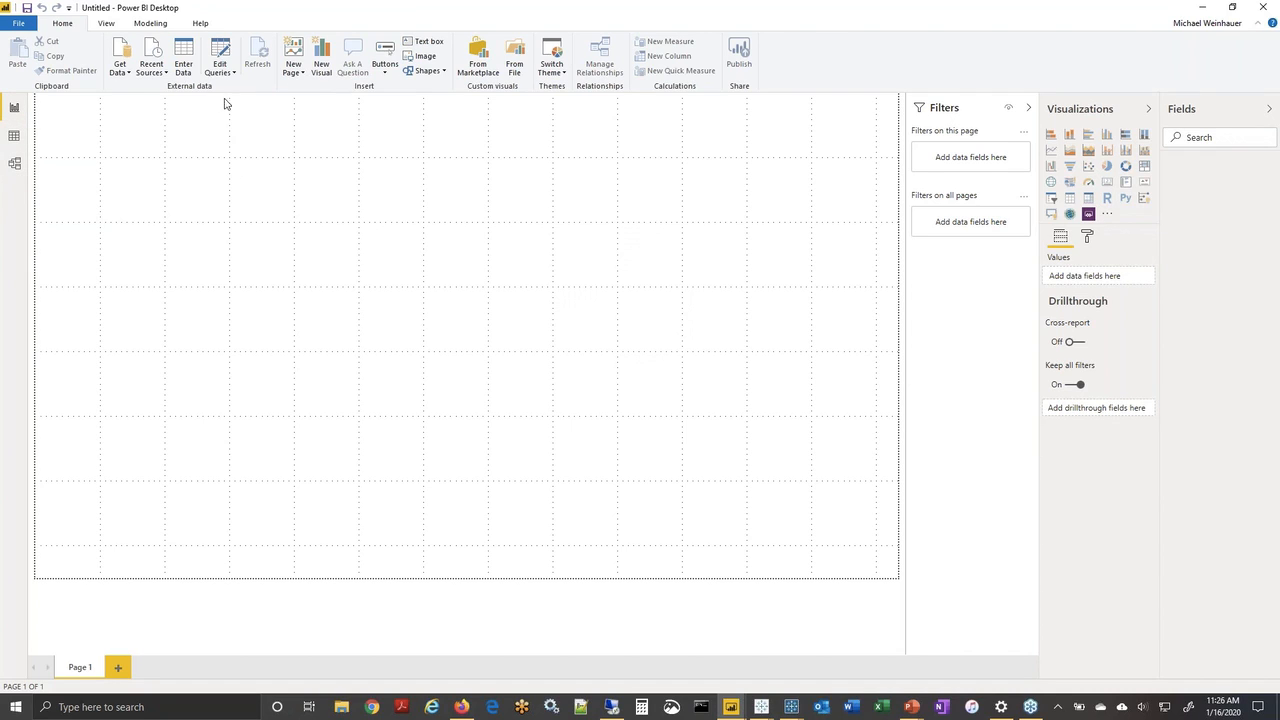
left_click(119, 50)
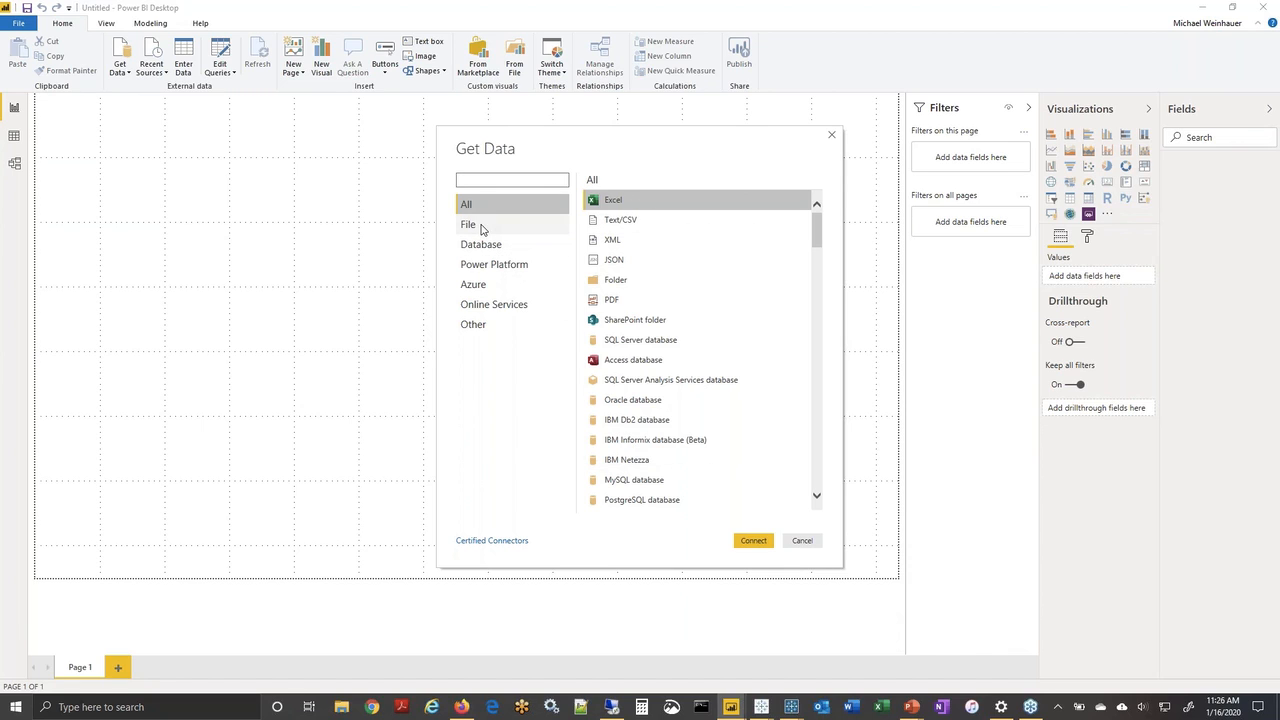
left_click(481, 229)
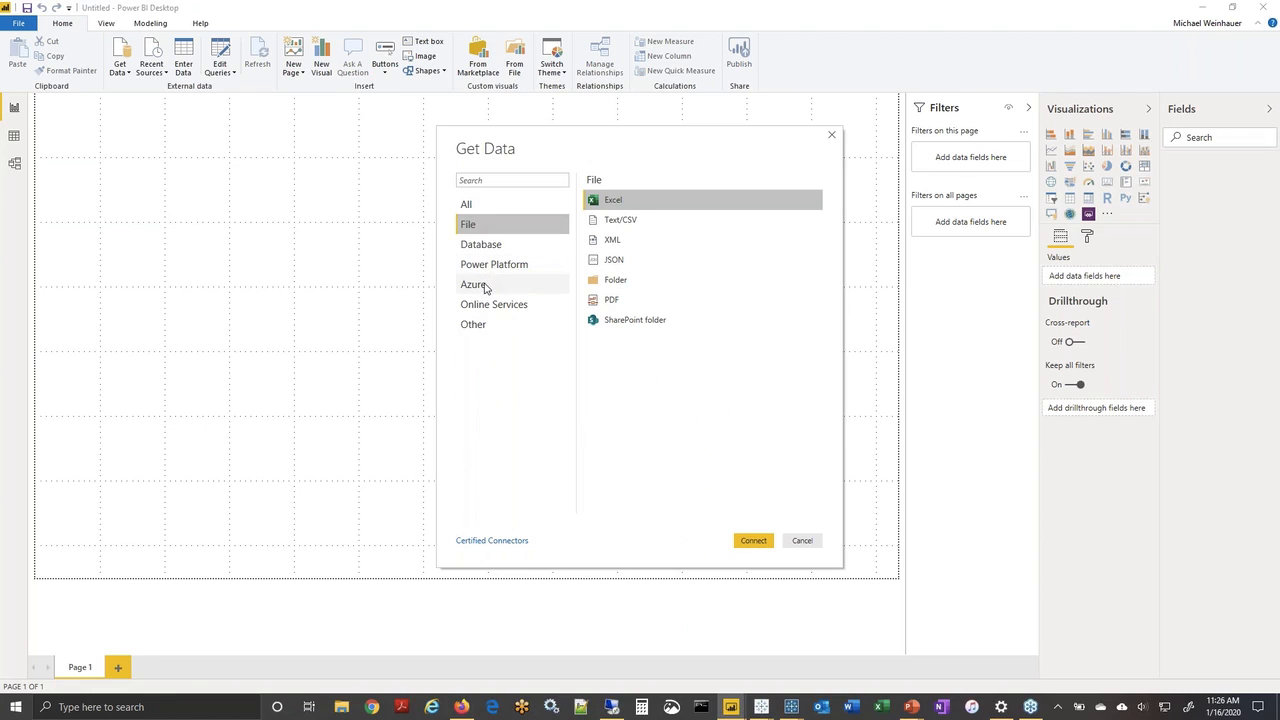
left_click(482, 319)
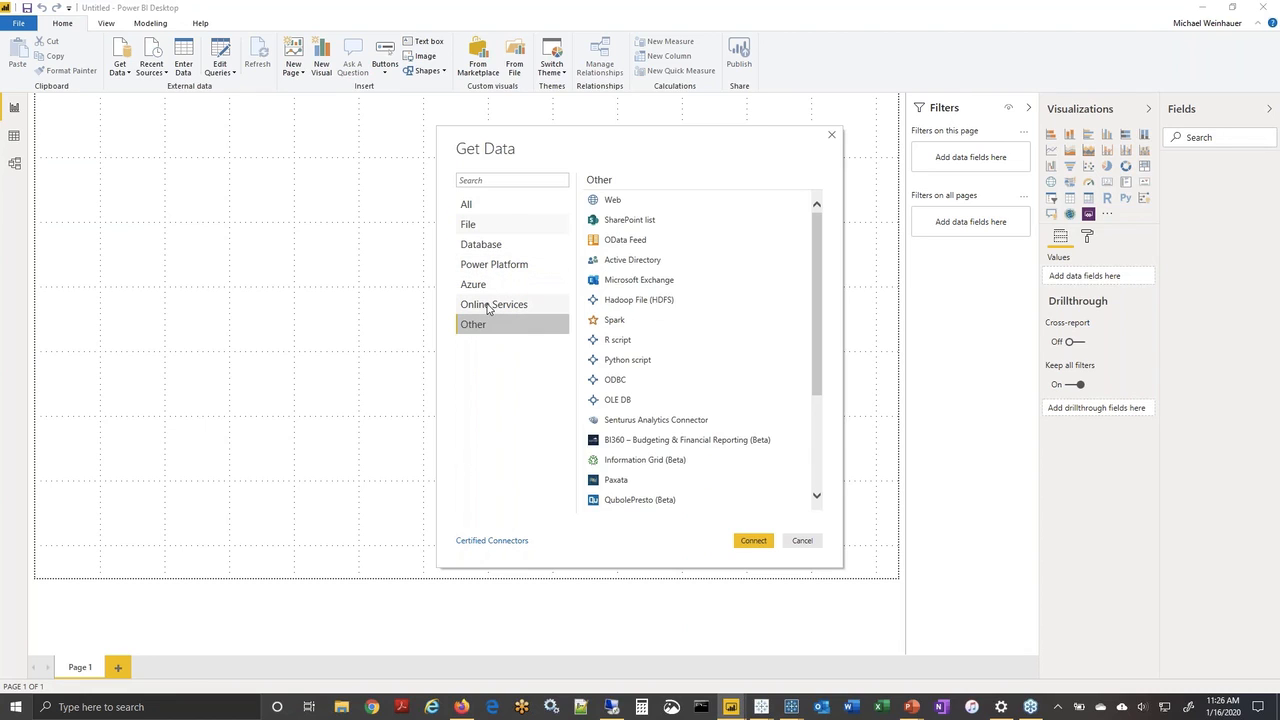
left_click(484, 303)
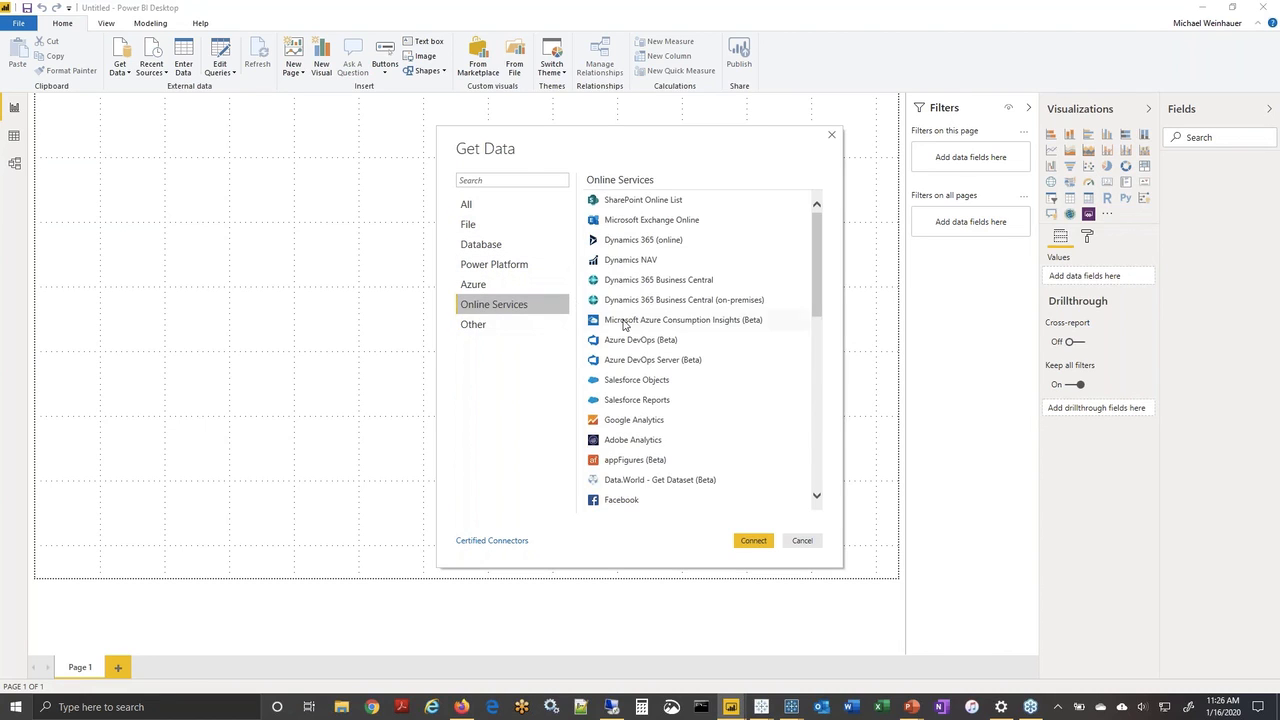
left_click(488, 330)
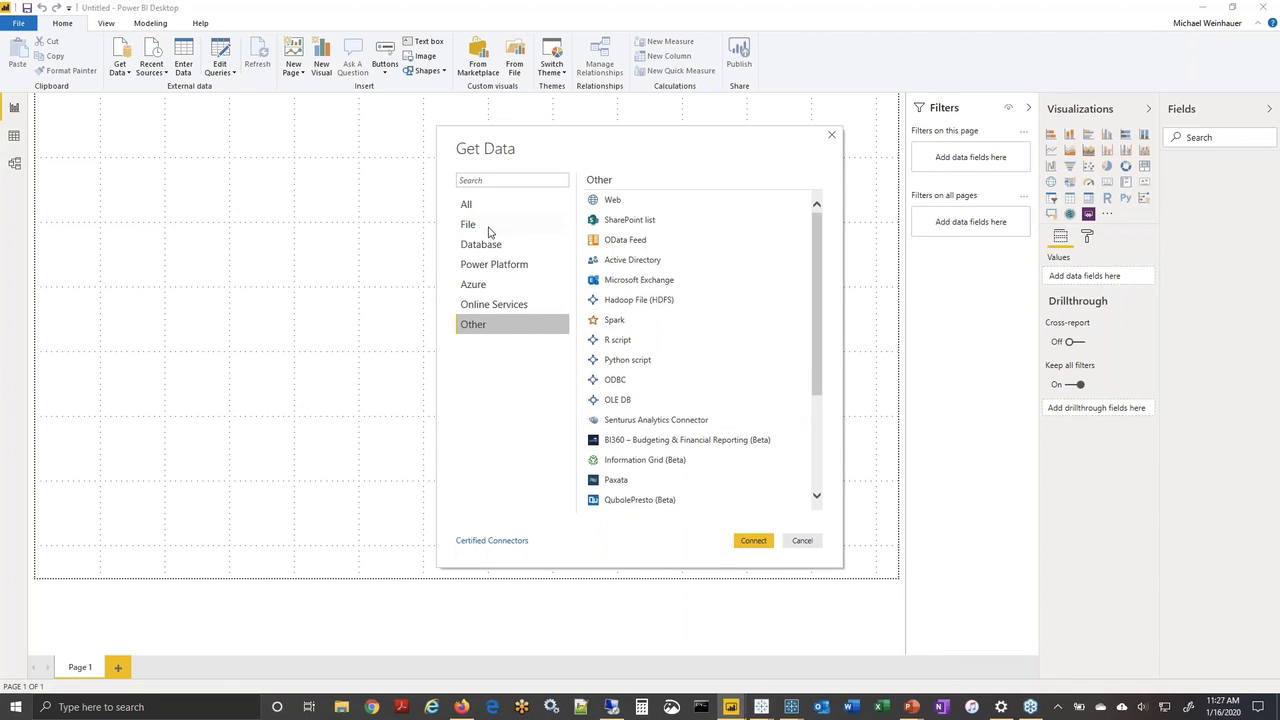
Connect to the Azure SQL database gosales on server senturus-azure.database.windows.net in DirectQuery mode, leaving the advanced SQL statement empty.
left_click(473, 286)
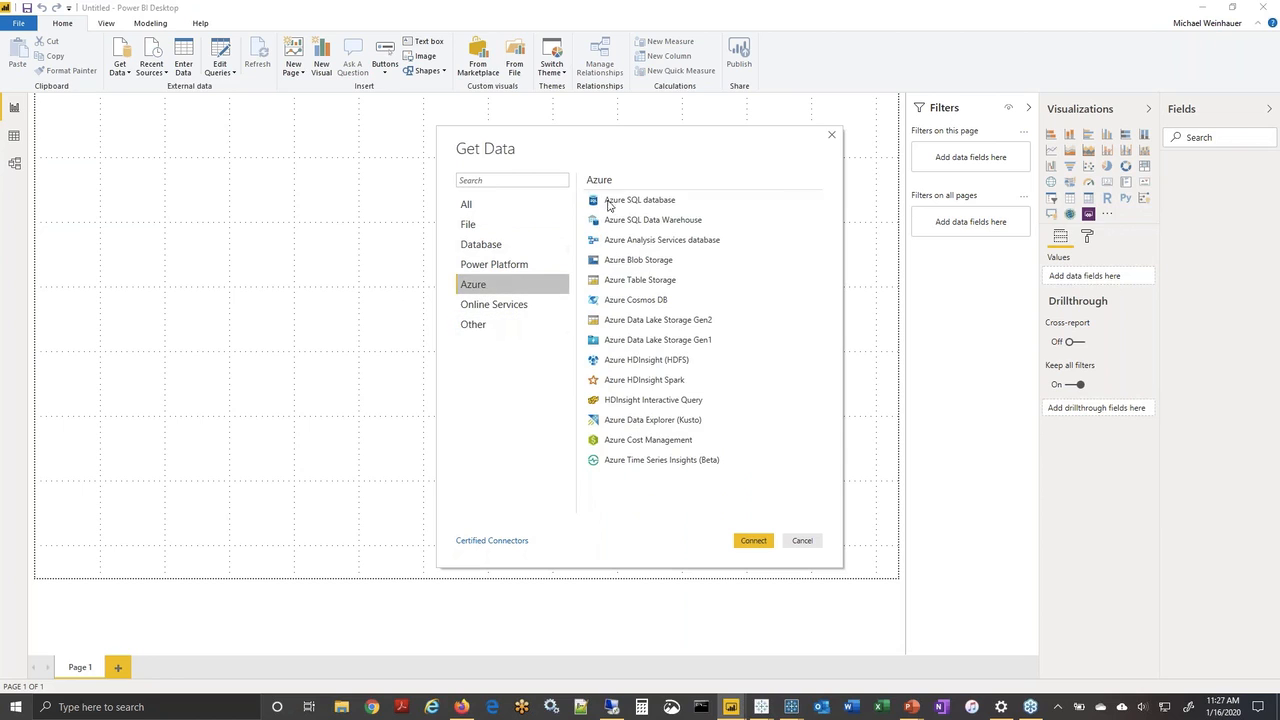
left_click(610, 201)
left_click(753, 541)
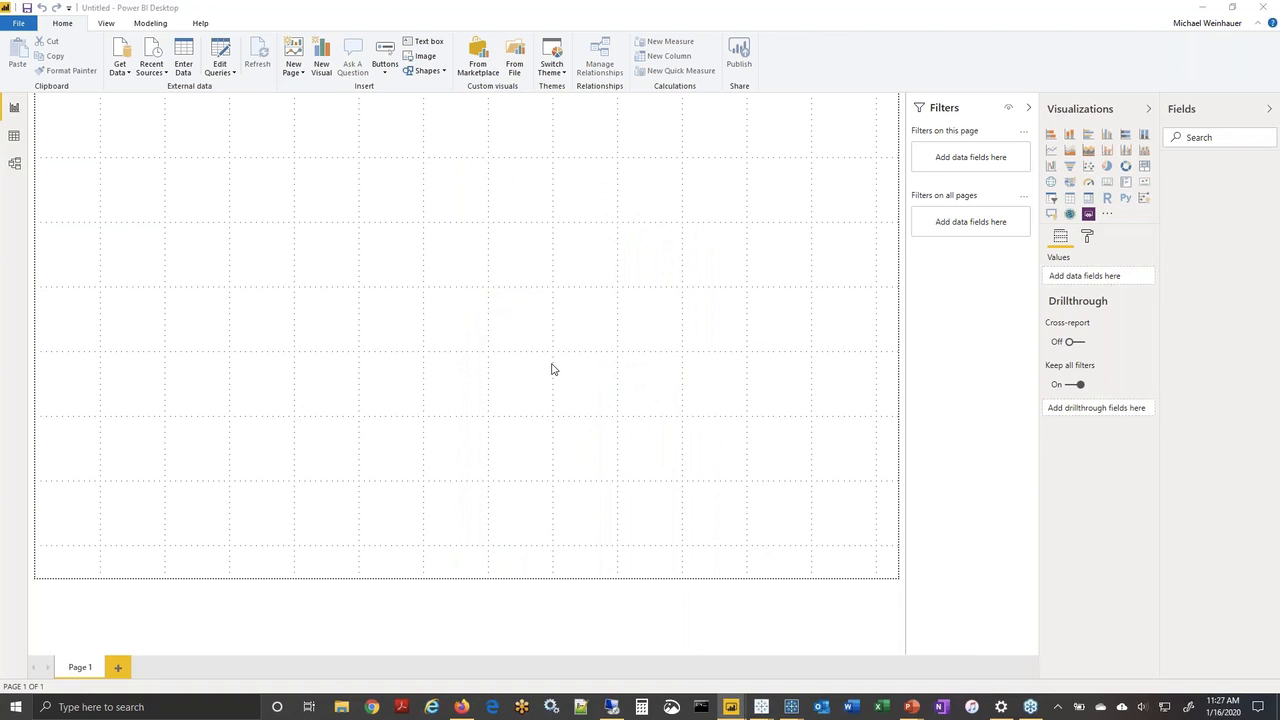
type("senturus-azure.database.windows.net")
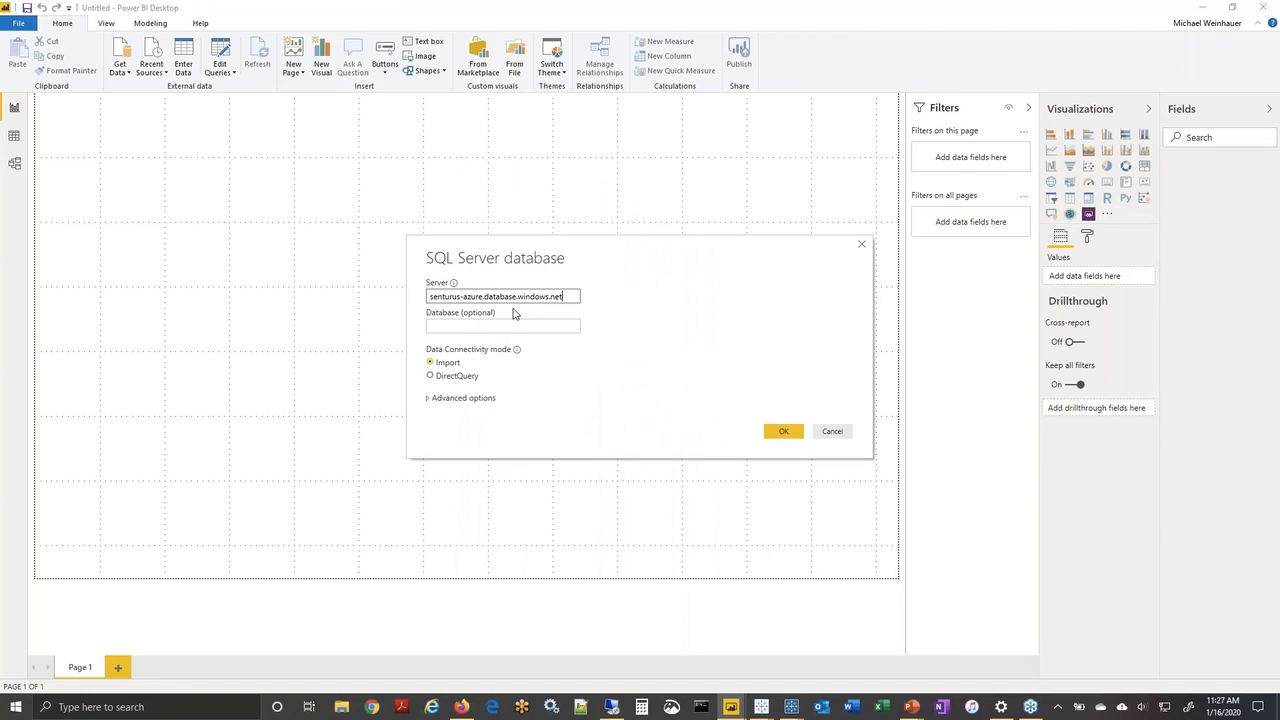
left_click(486, 325)
type("gosales")
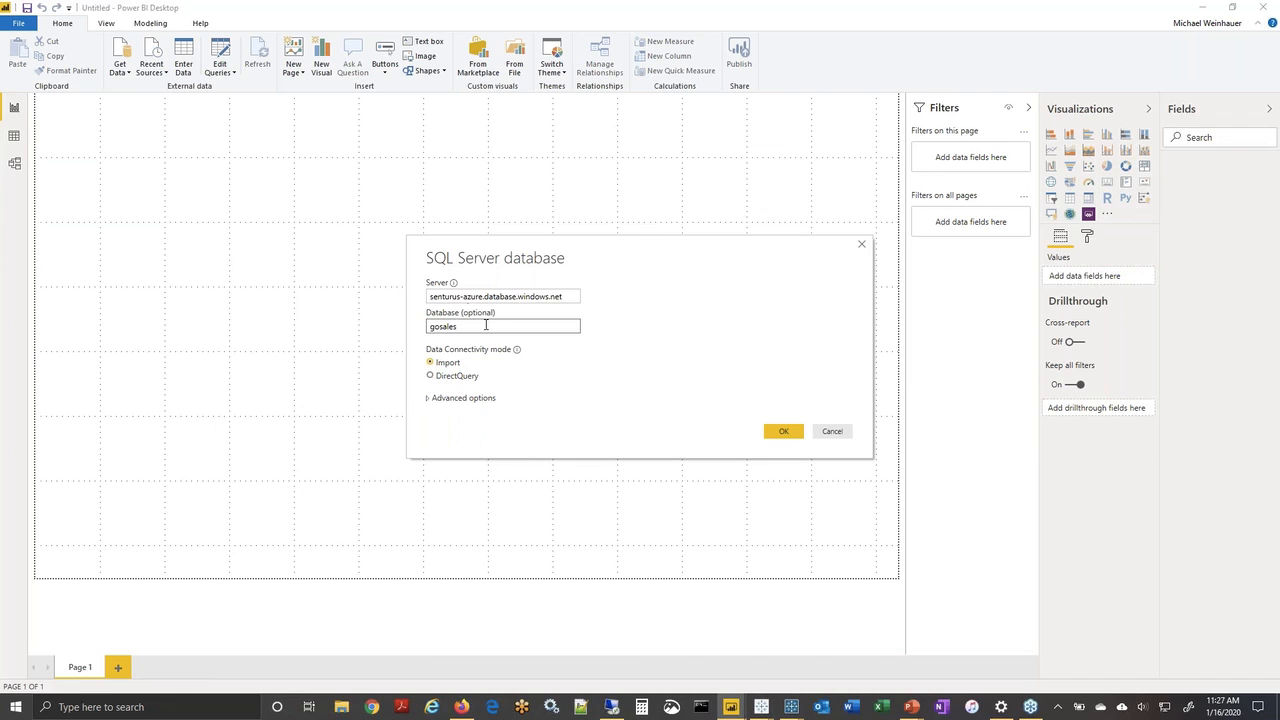
left_click(431, 380)
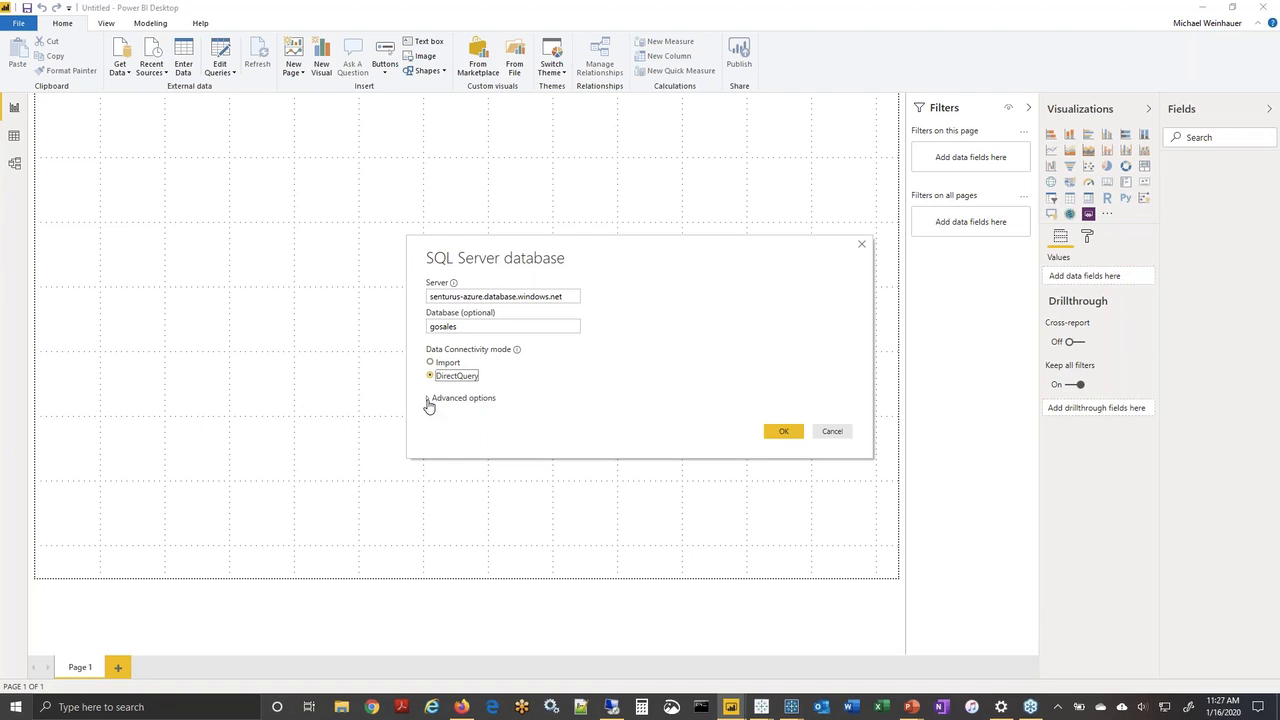
left_click(429, 403)
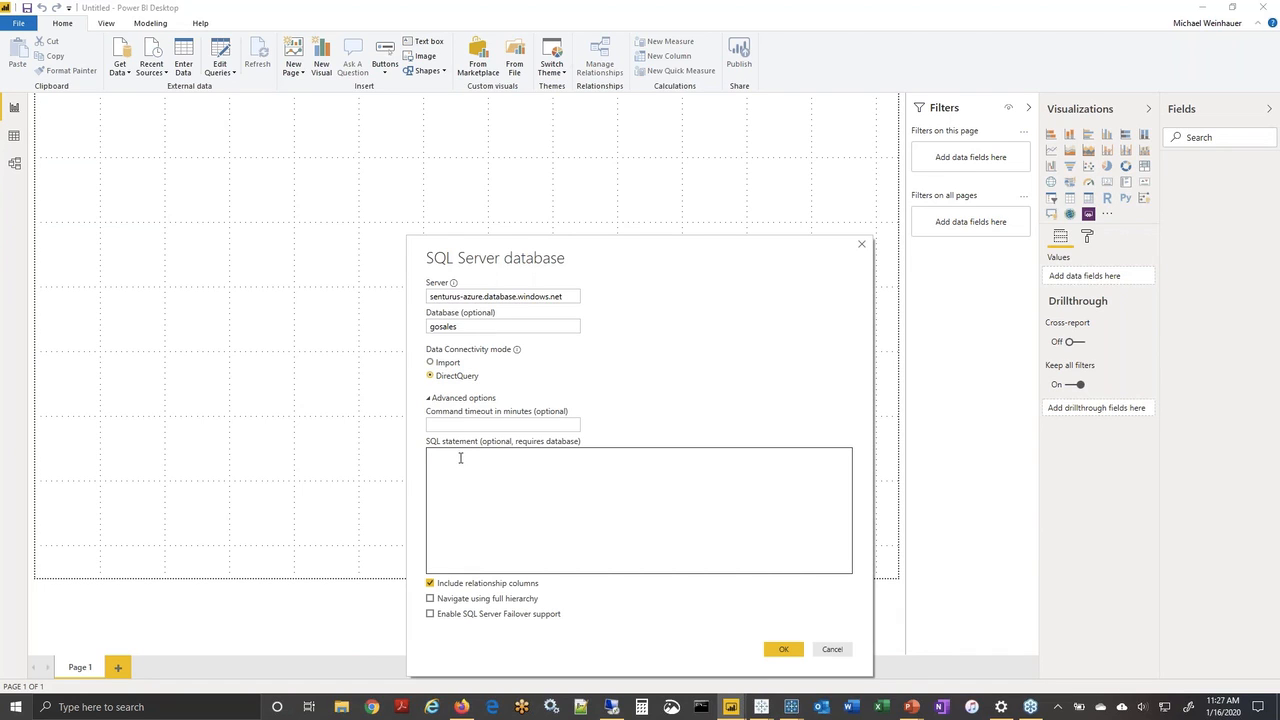
left_click(460, 458)
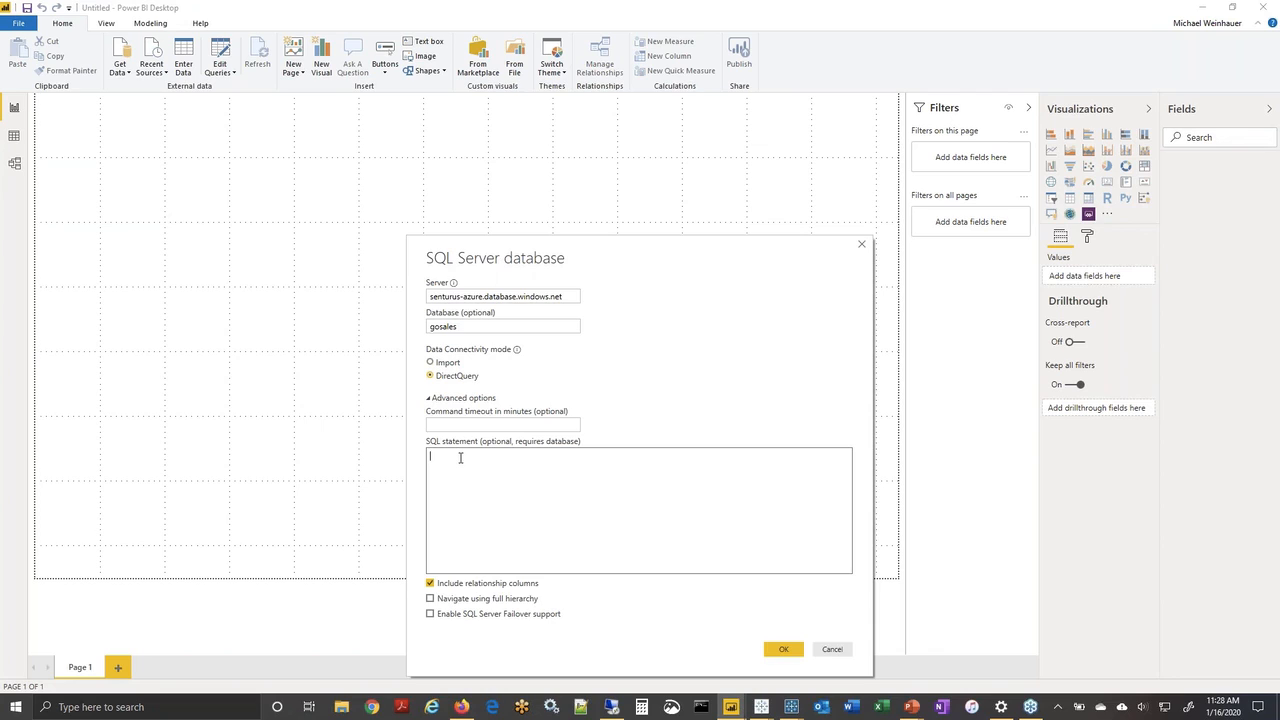
left_click(780, 649)
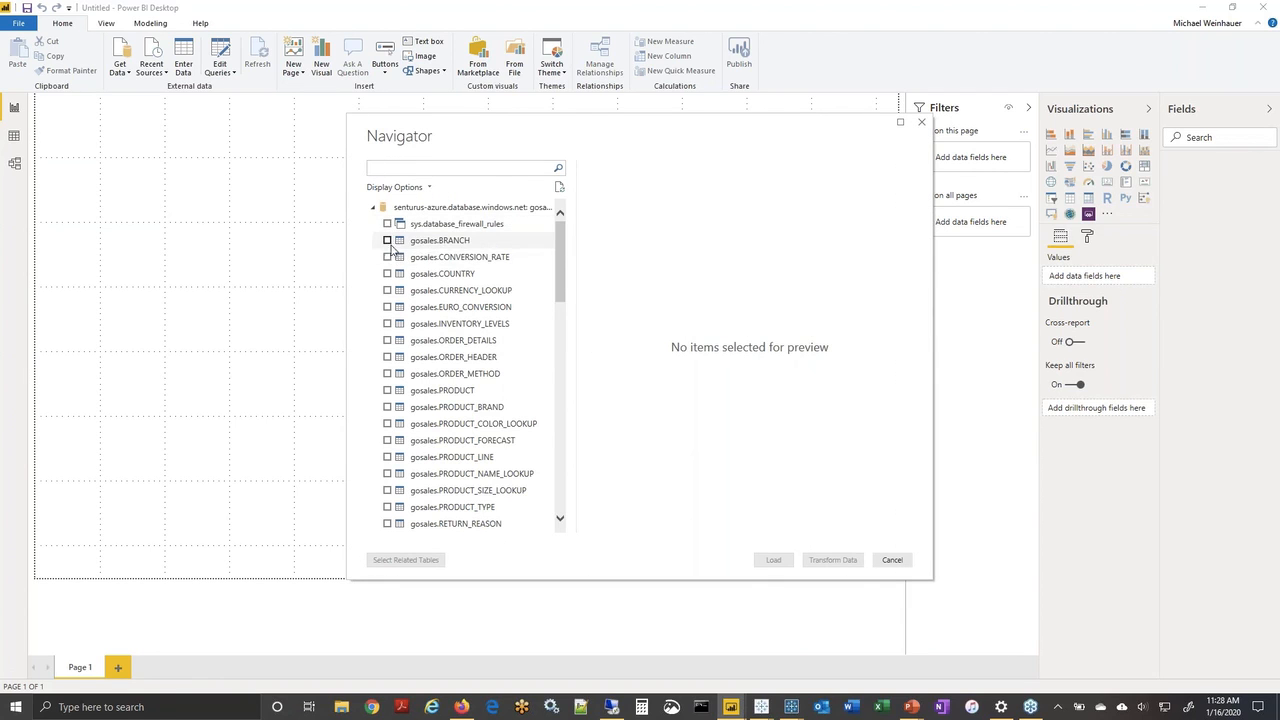
Open the gosales tables BRANCH, ORDER_DETAILS, ORDER_METHOD, PRODUCT and TIME_DIMENSION for transformation in Power Query Editor and dismiss the preview notice.
left_click(387, 241)
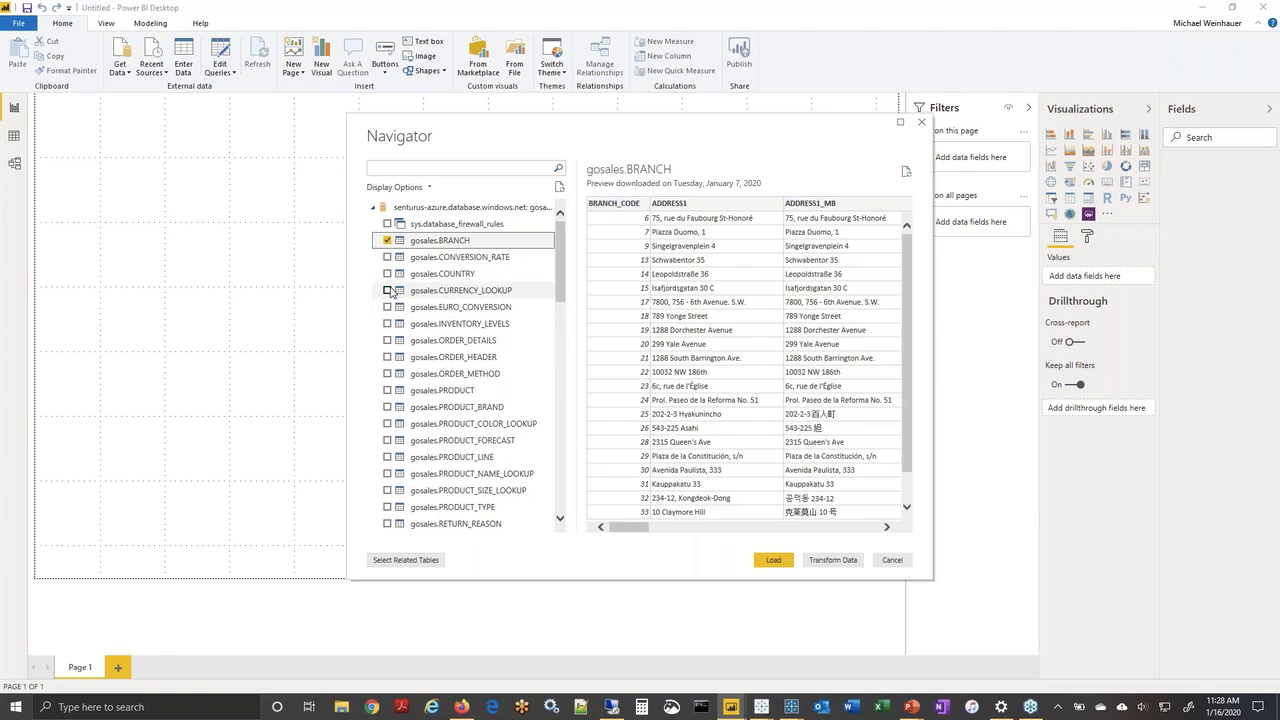
left_click(388, 341)
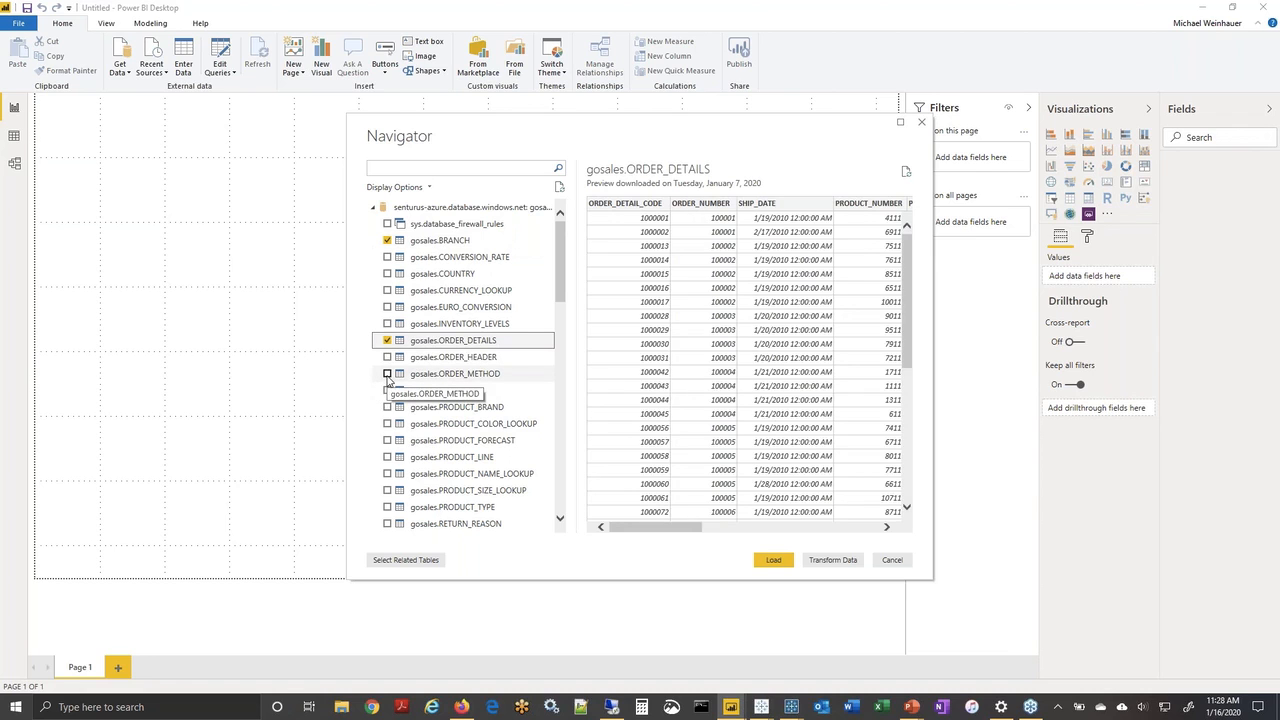
left_click(388, 374)
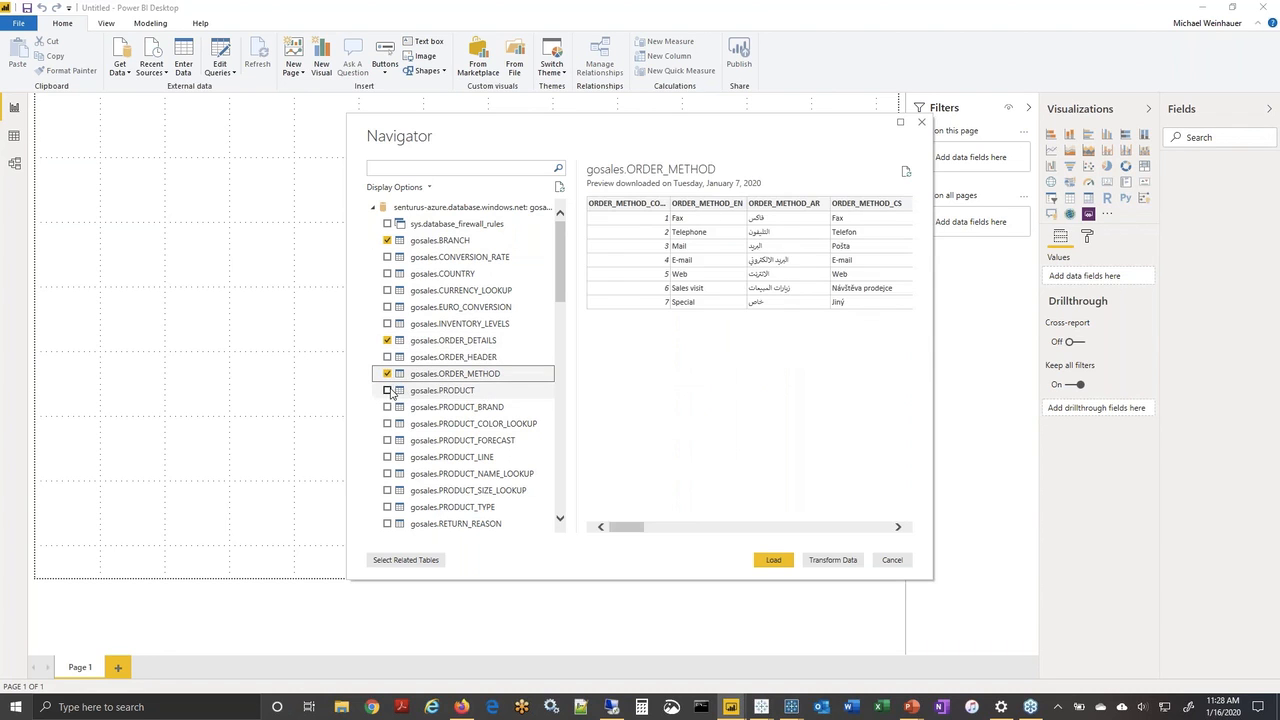
left_click(388, 391)
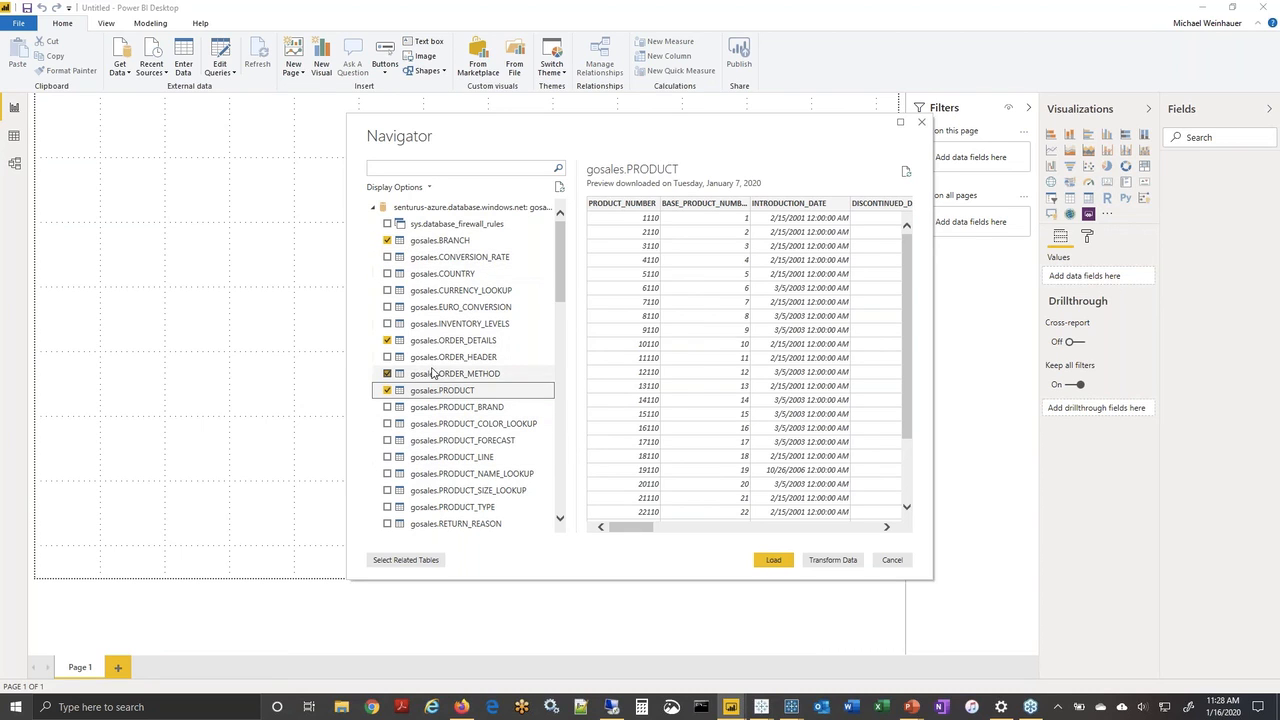
scroll(436, 381, "down", 2)
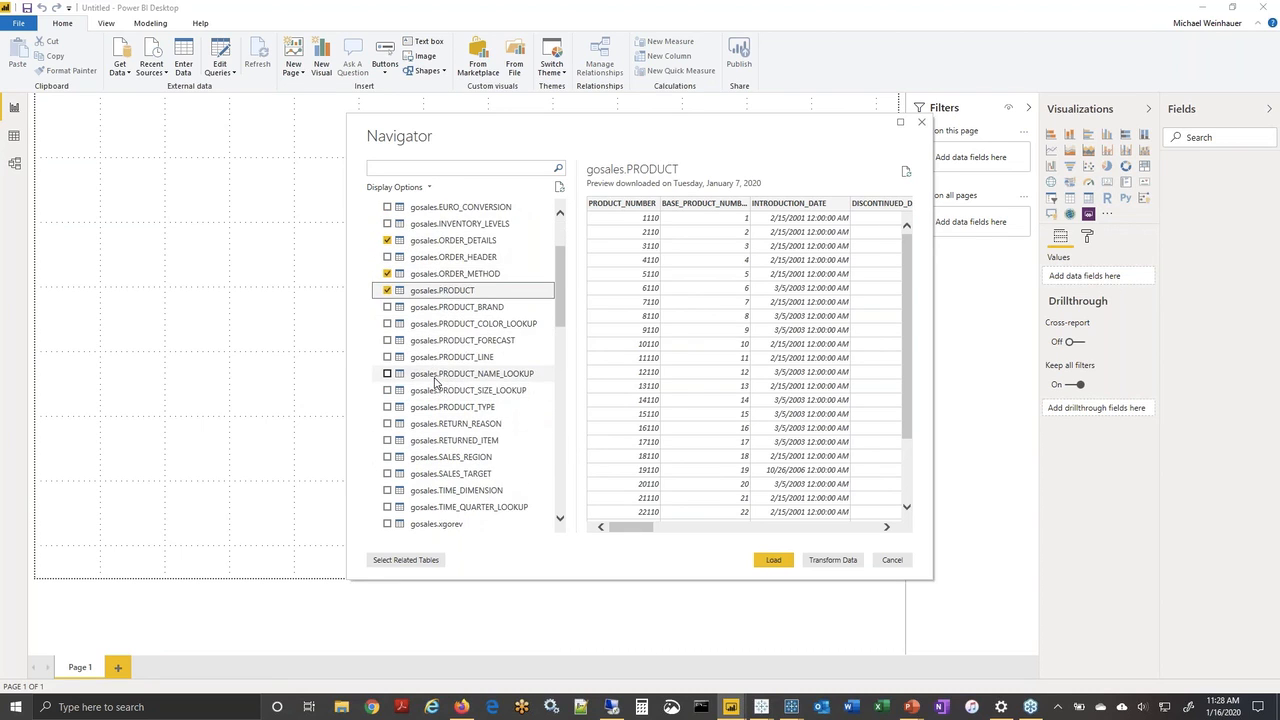
scroll(436, 390, "down", 1)
scroll(436, 392, "down", 3)
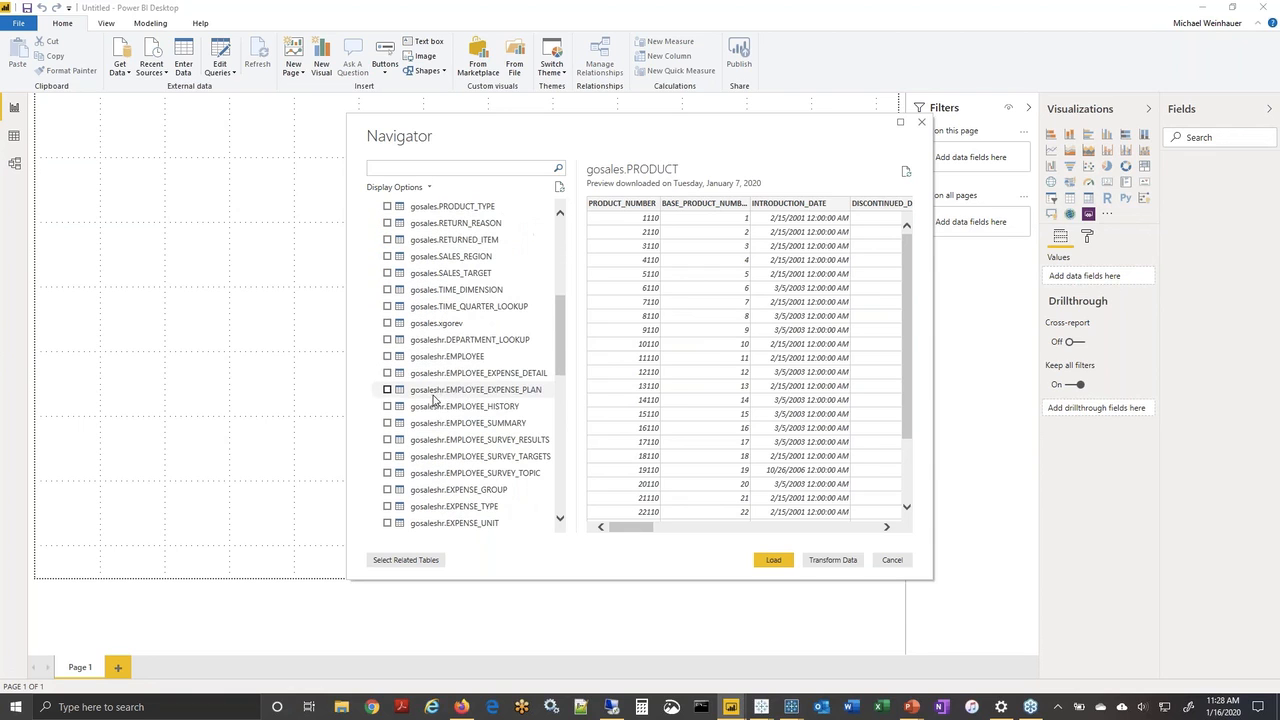
left_click(387, 290)
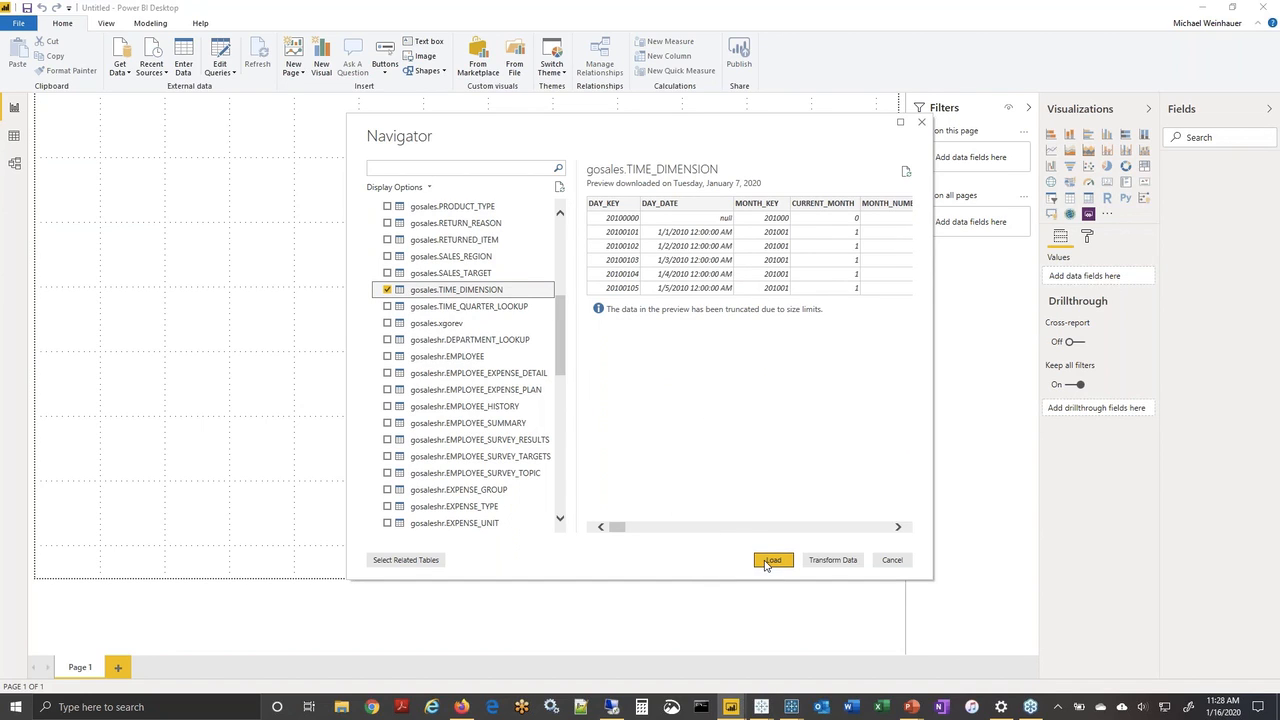
left_click(838, 561)
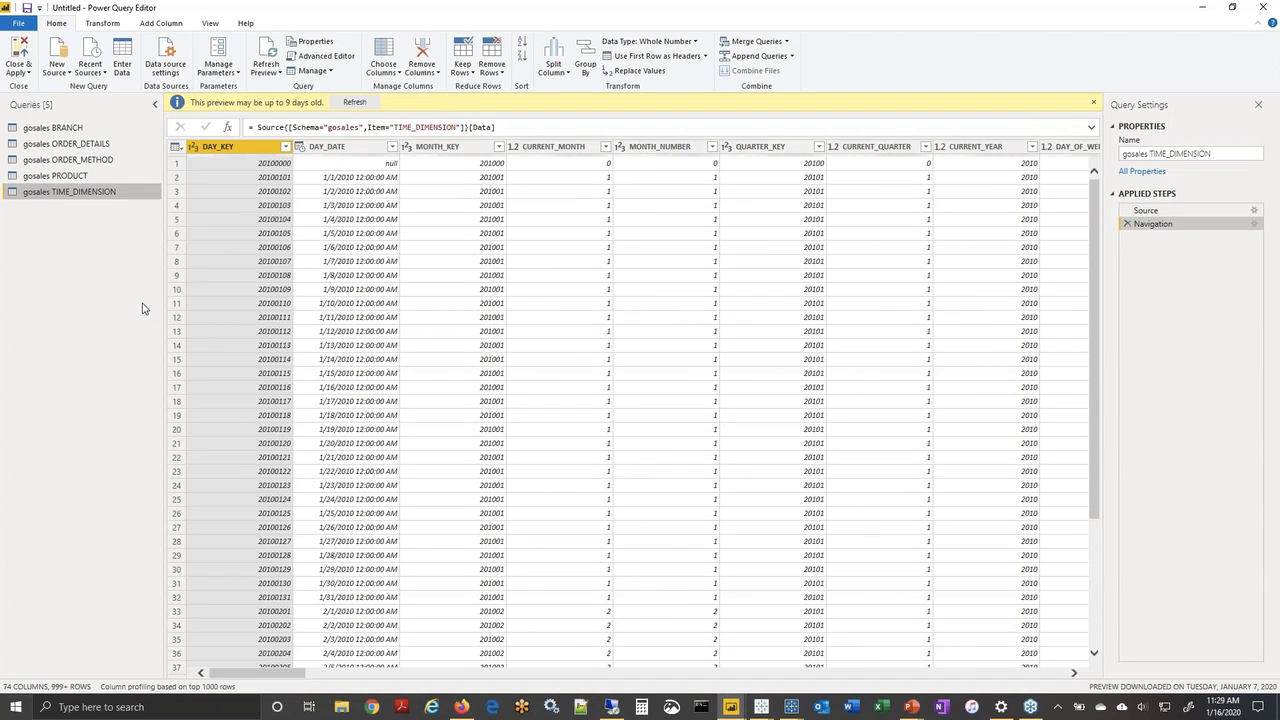
left_click(1093, 103)
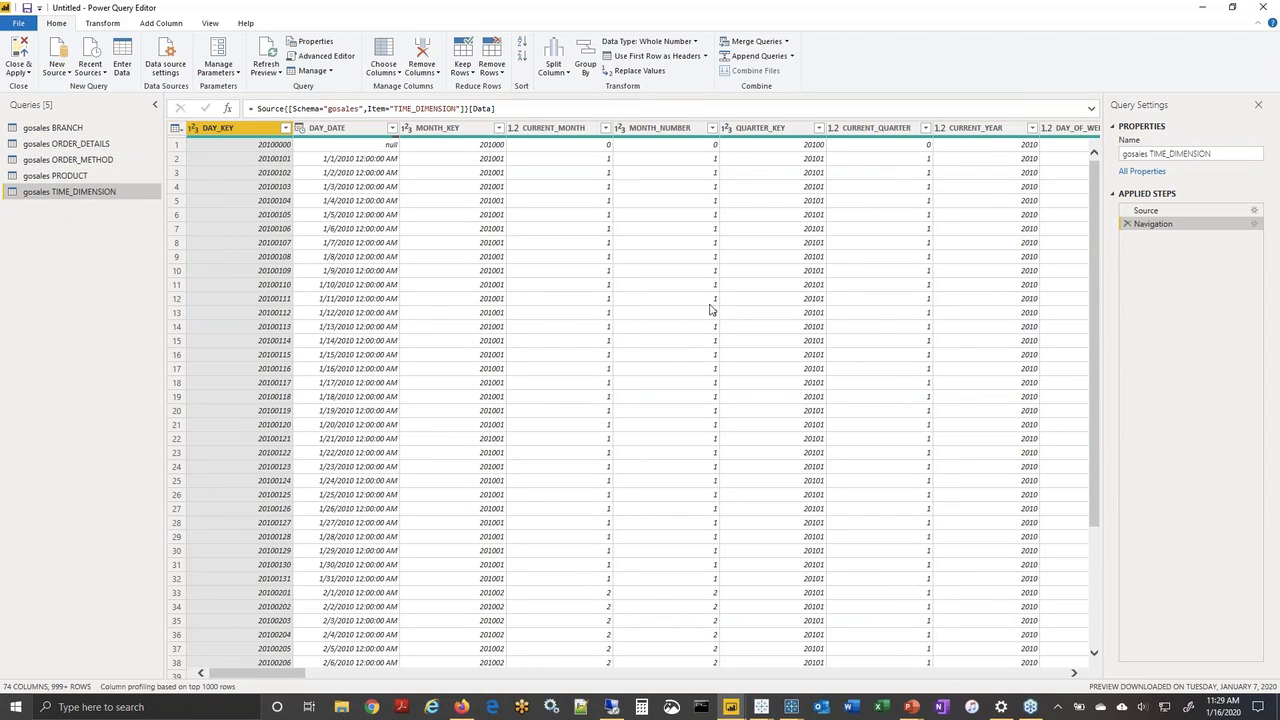
Remove the TIME_DIMENSION columns from MONTH_DE through gosales.TIME_QUARTER_LOOKUP and rename the query as Time.
left_click(1151, 226)
left_click(103, 23)
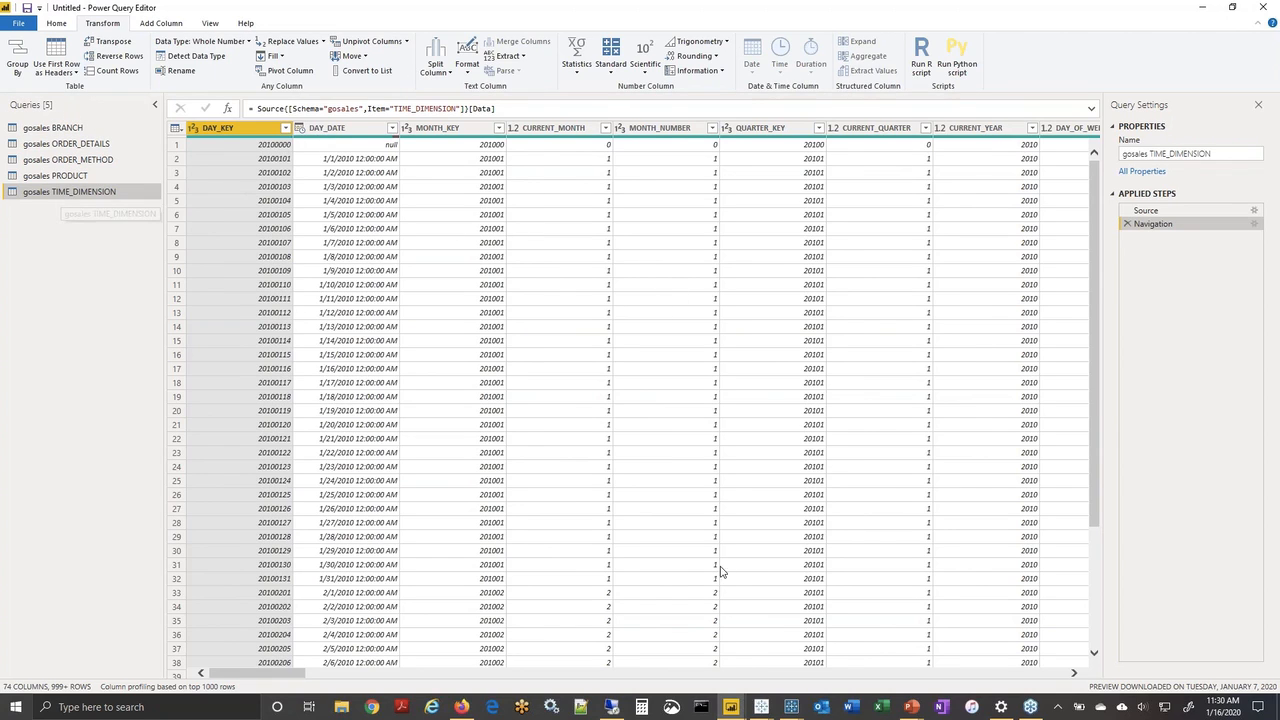
left_click(630, 675)
left_click_drag(362, 675, 1066, 670)
left_click(630, 130)
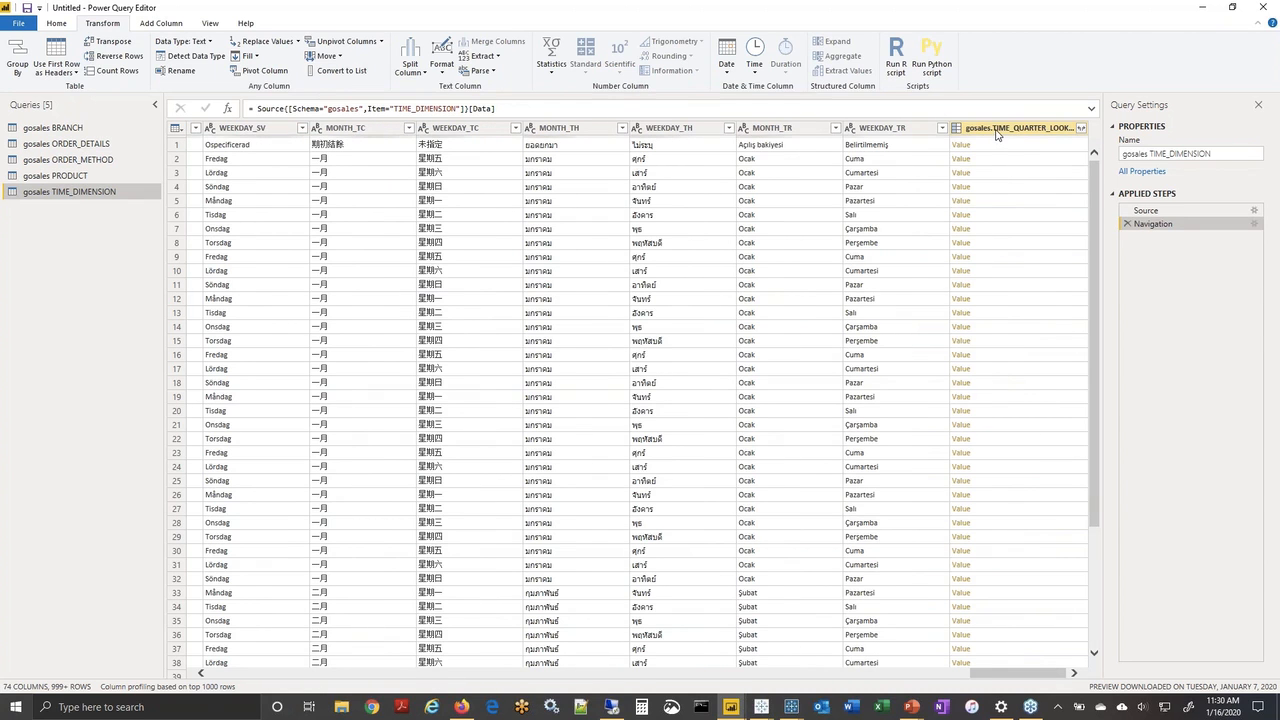
key("ctrl+a")
right_click(996, 135)
left_click(1008, 155)
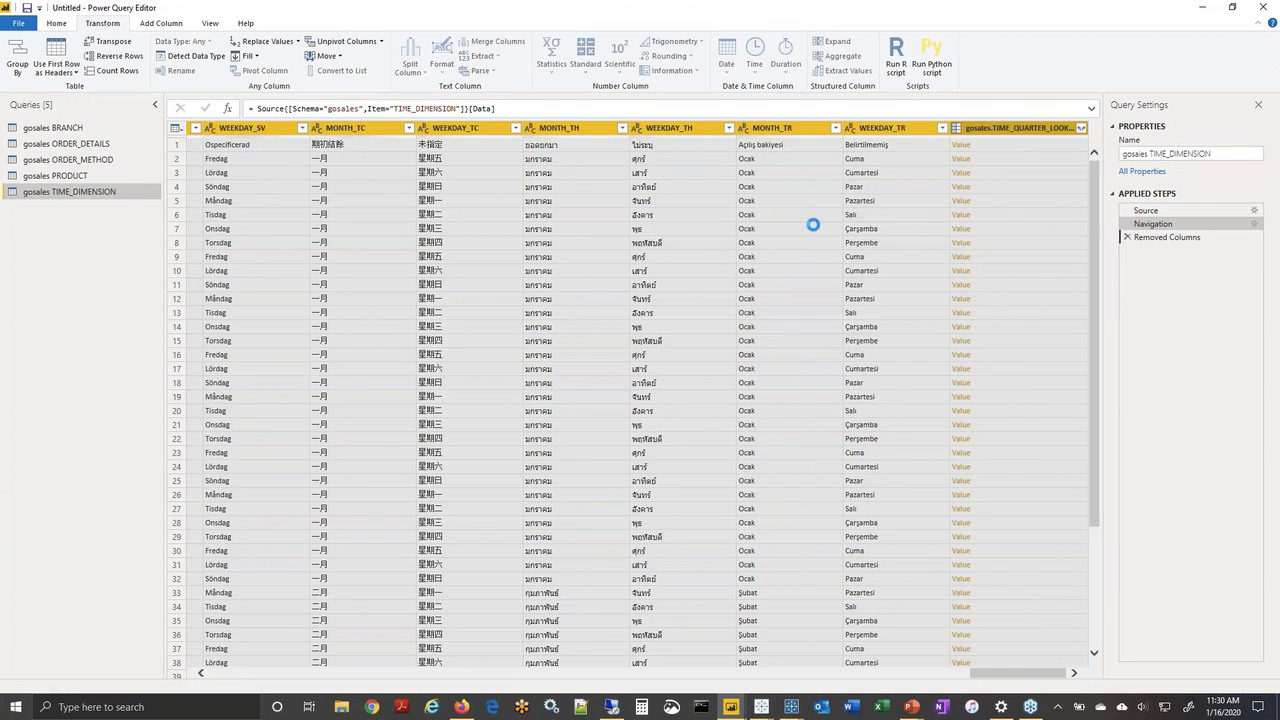
type("Time")
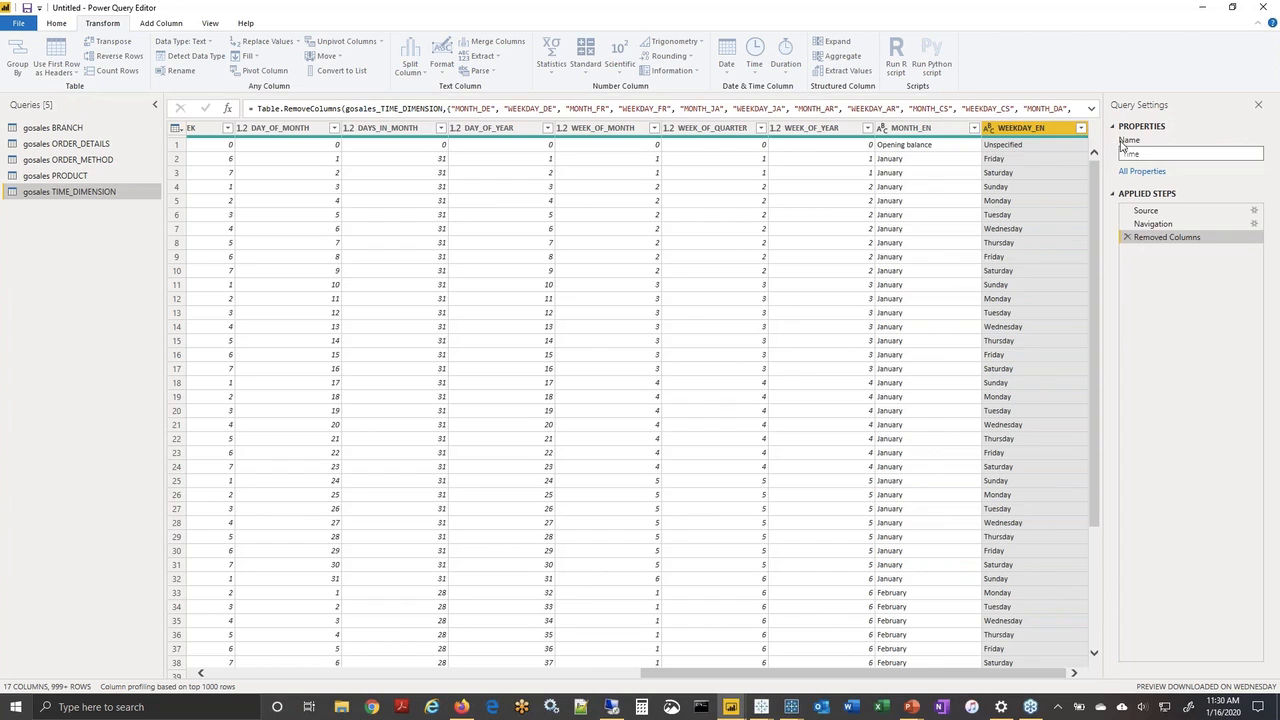
left_click(1210, 367)
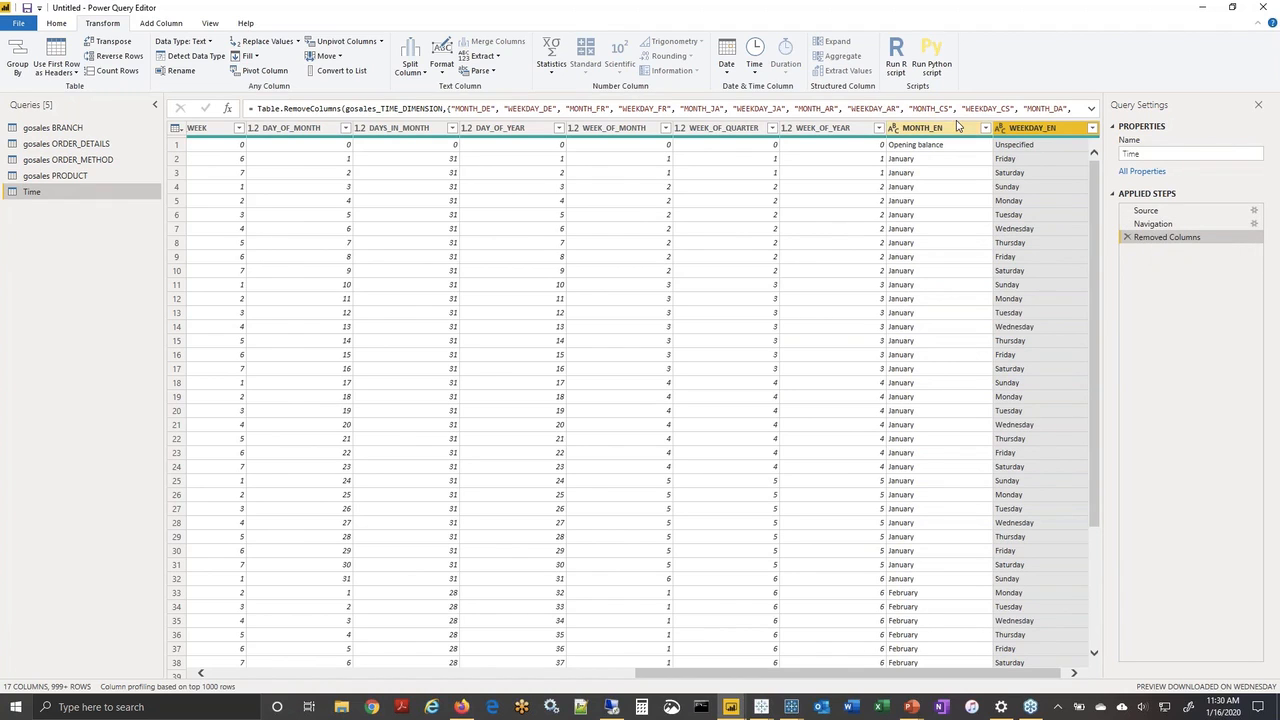
Examine the full Table.RemoveColumns formula of the Time query in the expanded formula view, and collapse it again.
left_click(1080, 108)
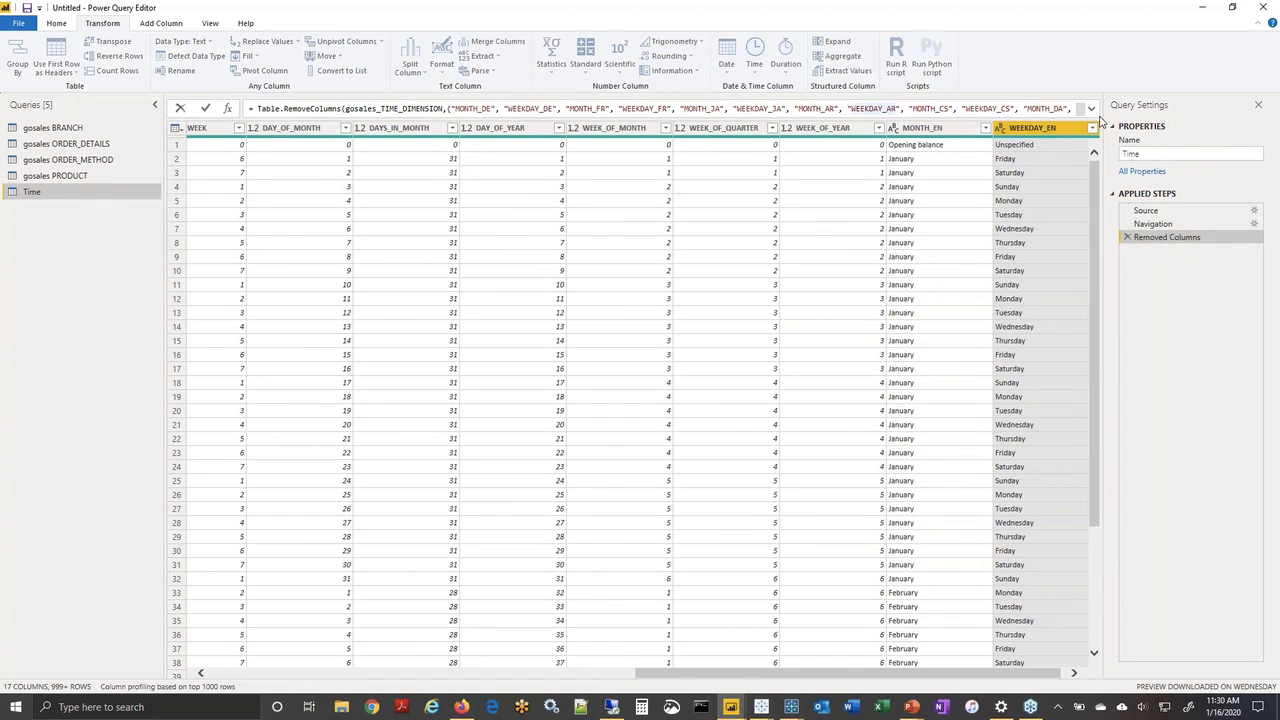
key("Escape")
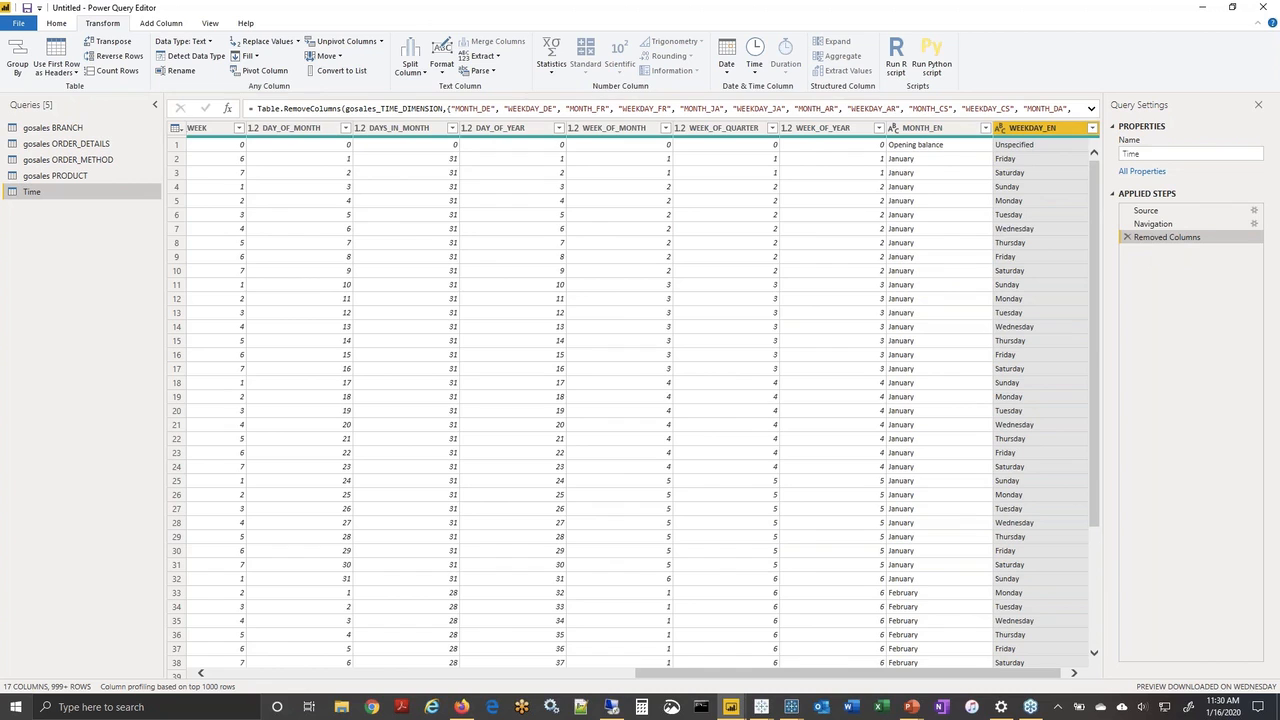
left_click(890, 108)
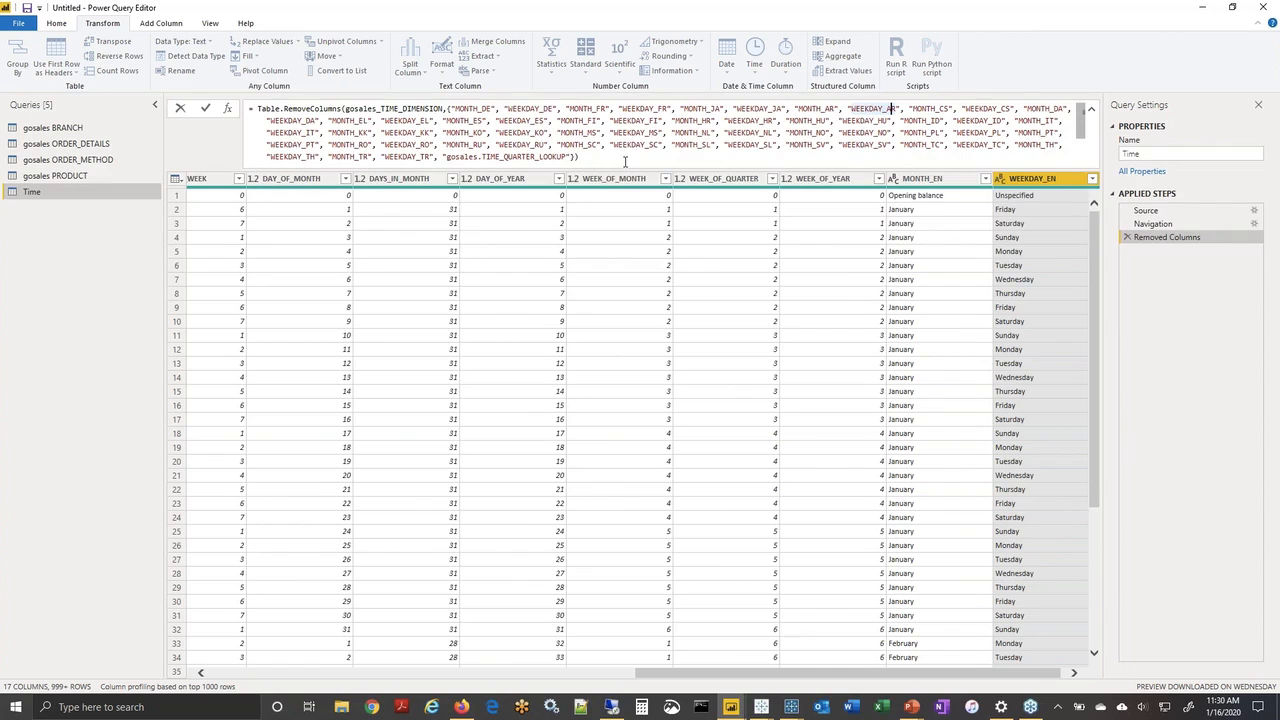
scroll(625, 161, "down", 1)
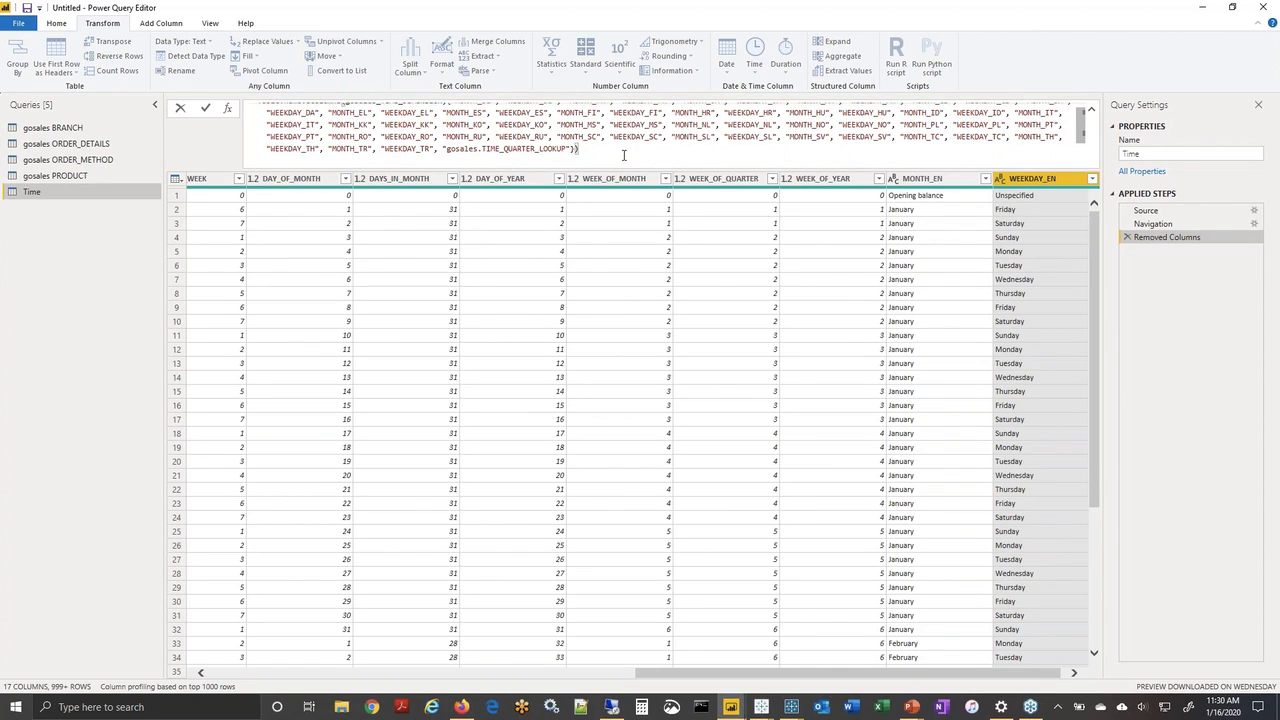
scroll(624, 155, "up", 1)
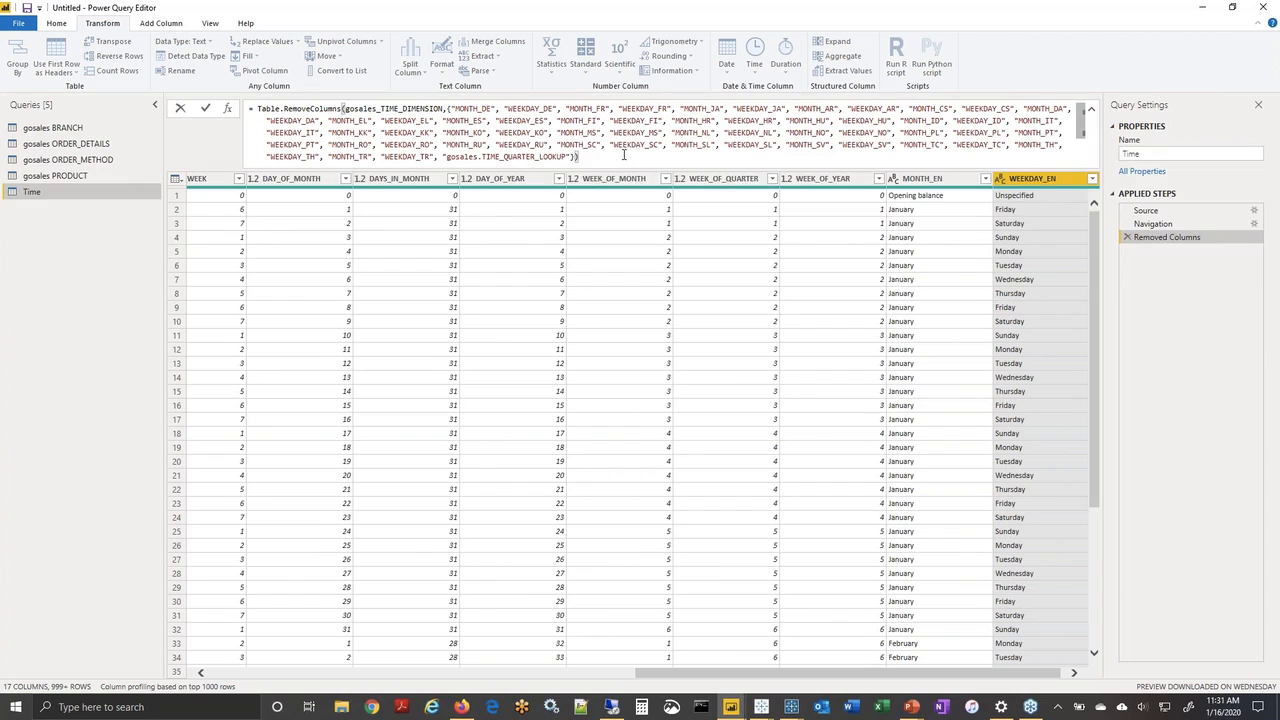
left_click(1150, 290)
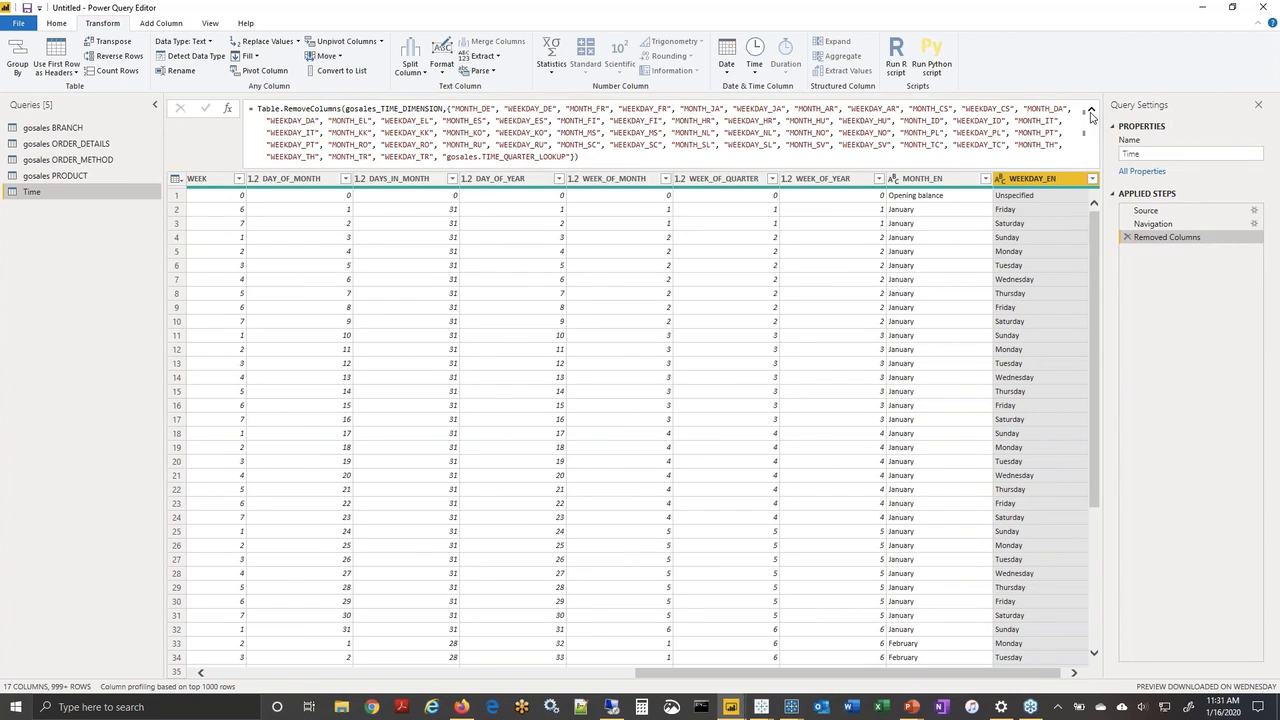
left_click(1091, 112)
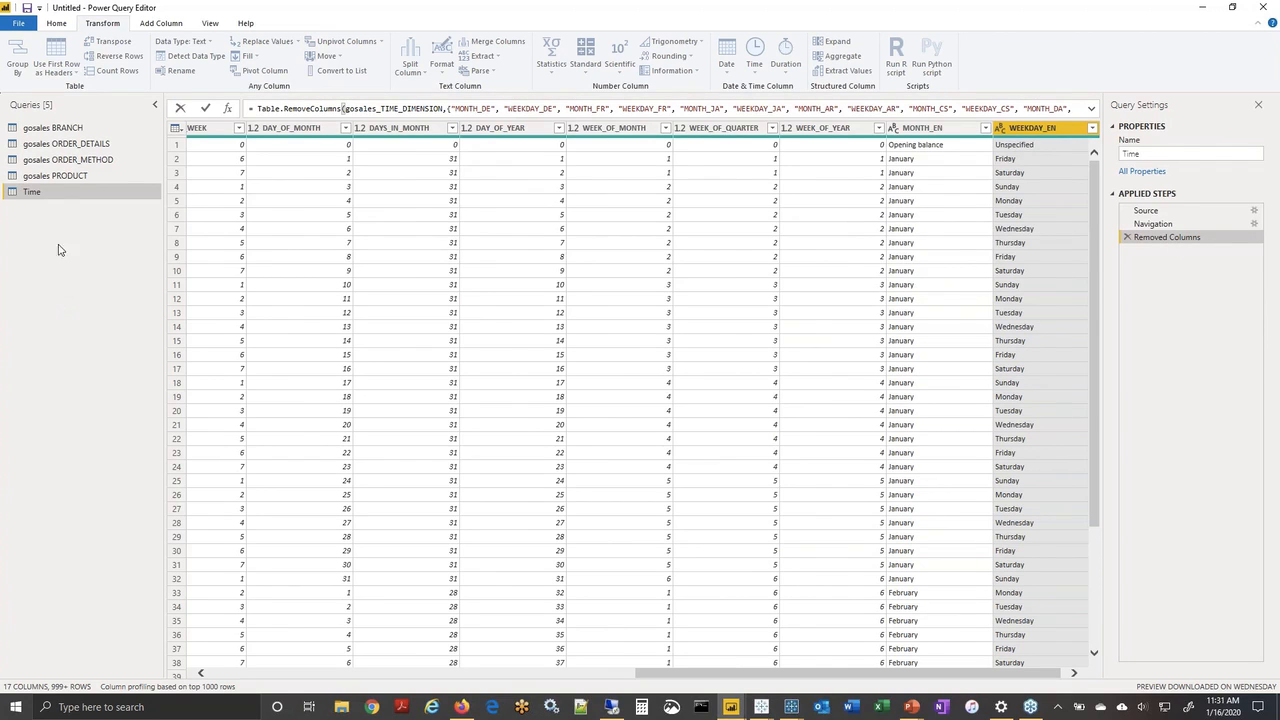
In the gosales PRODUCT query, remove the related-table columns from gosales.INVENTORY_LEVELS through the last one, keeping gosales.PRODUCT_TYPE.
left_click(60, 178)
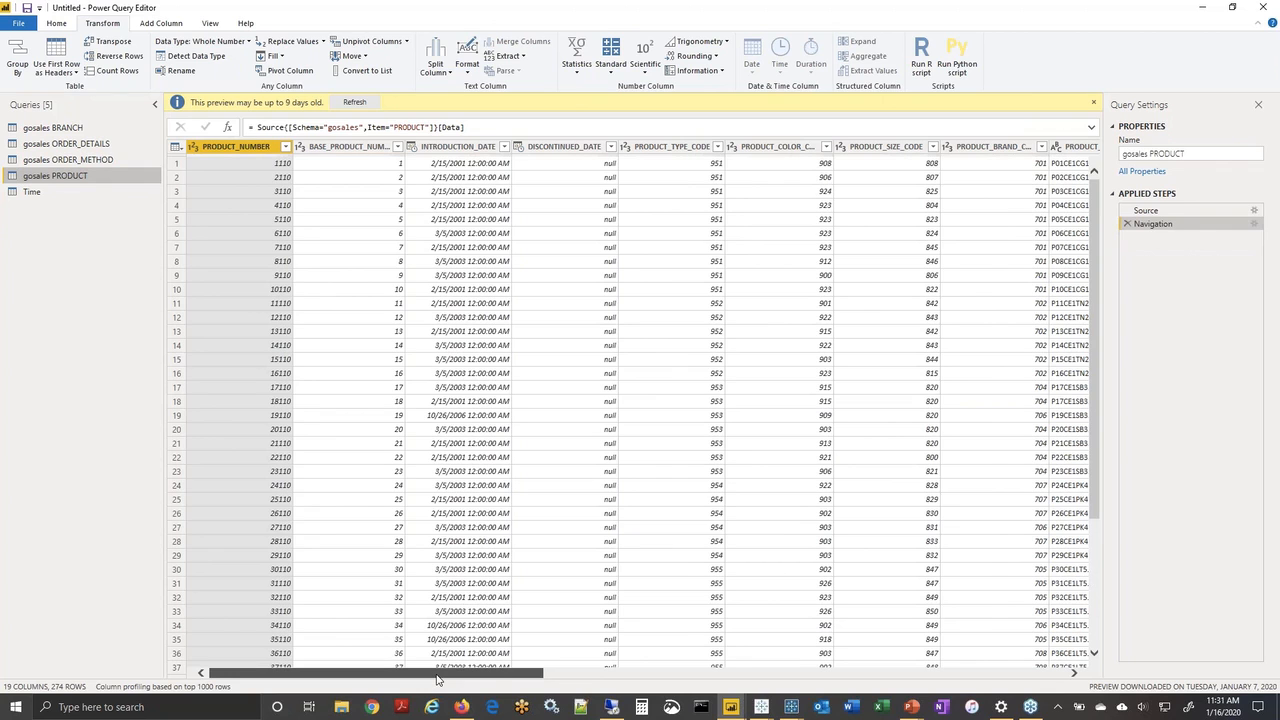
left_click_drag(436, 679, 744, 679)
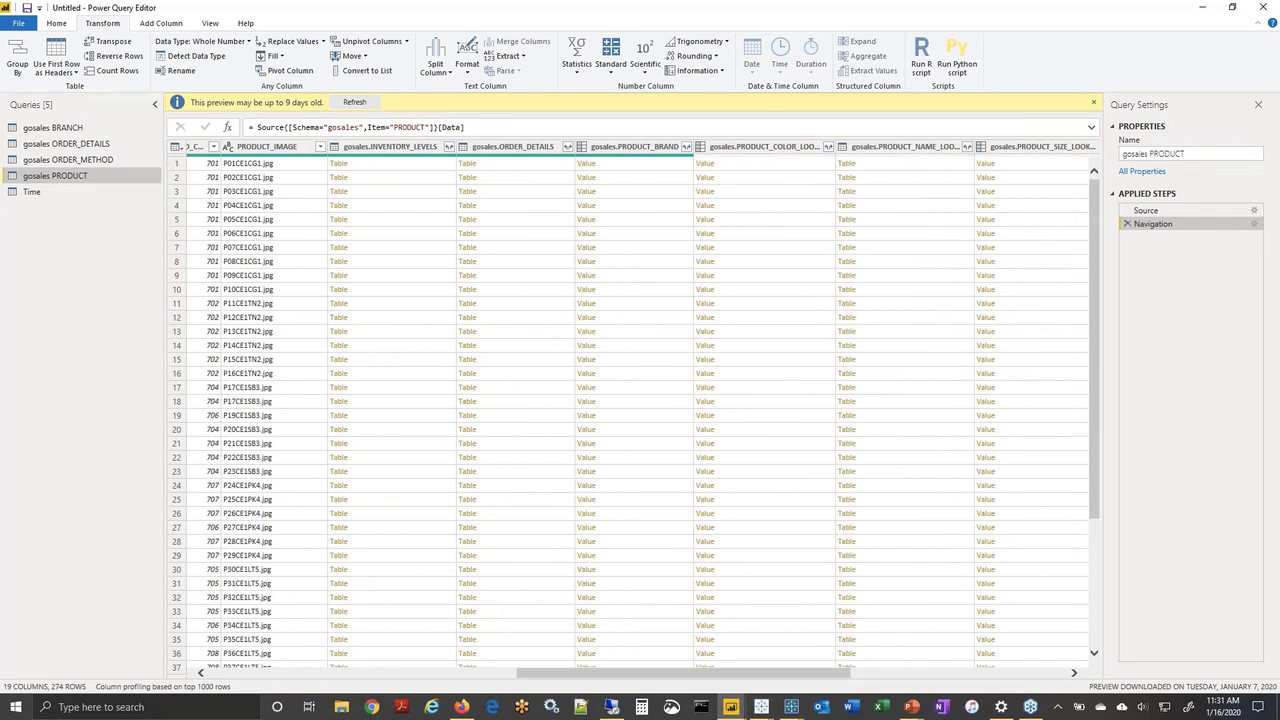
left_click(378, 148)
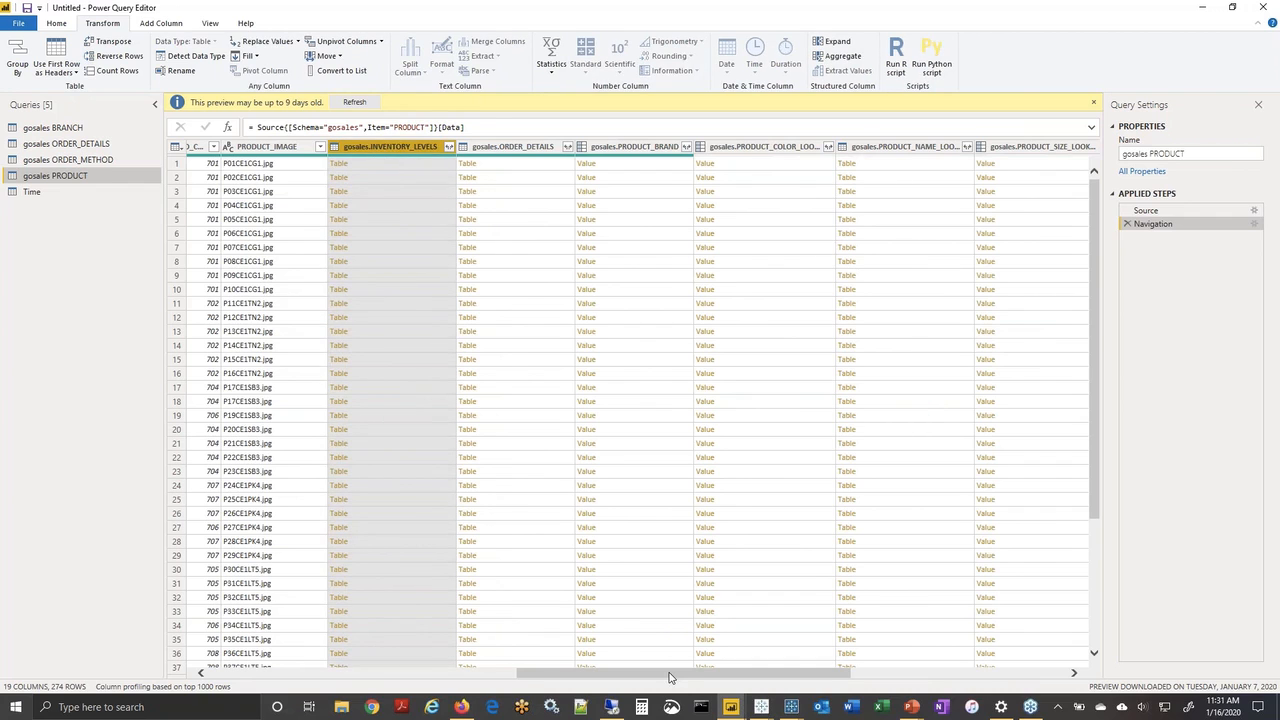
left_click_drag(670, 678, 884, 678)
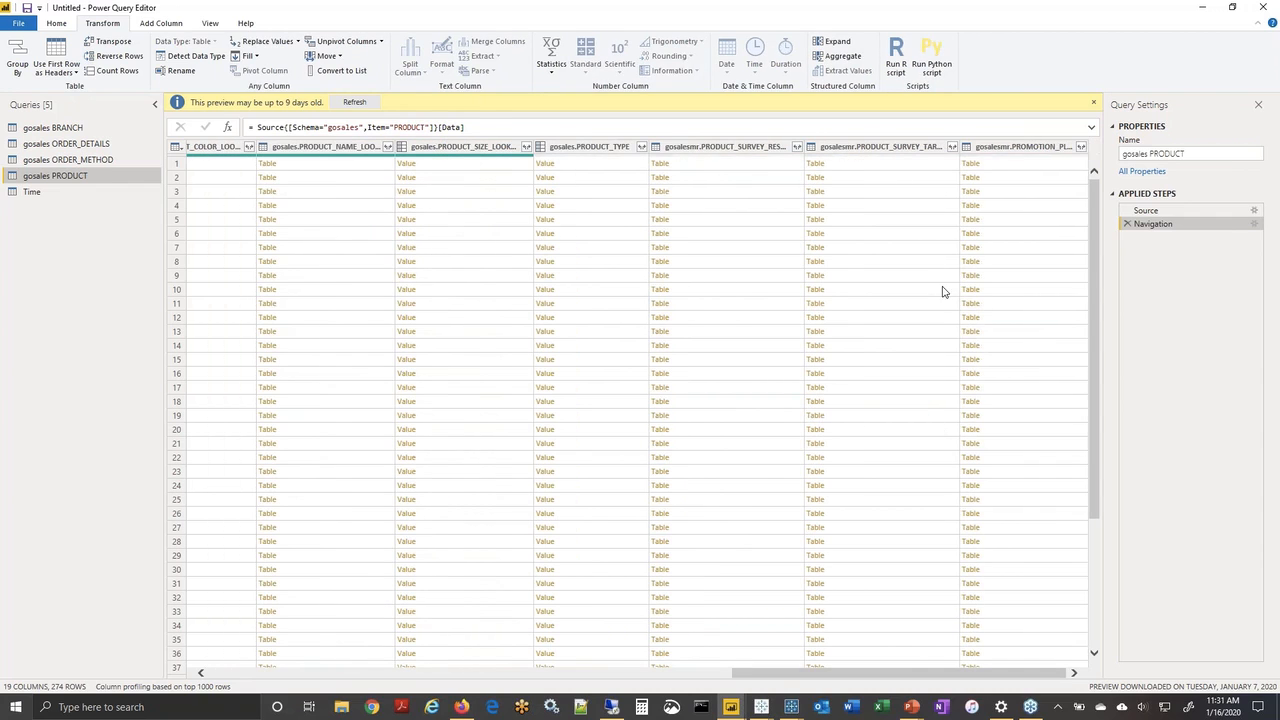
left_click(1000, 148, "shift")
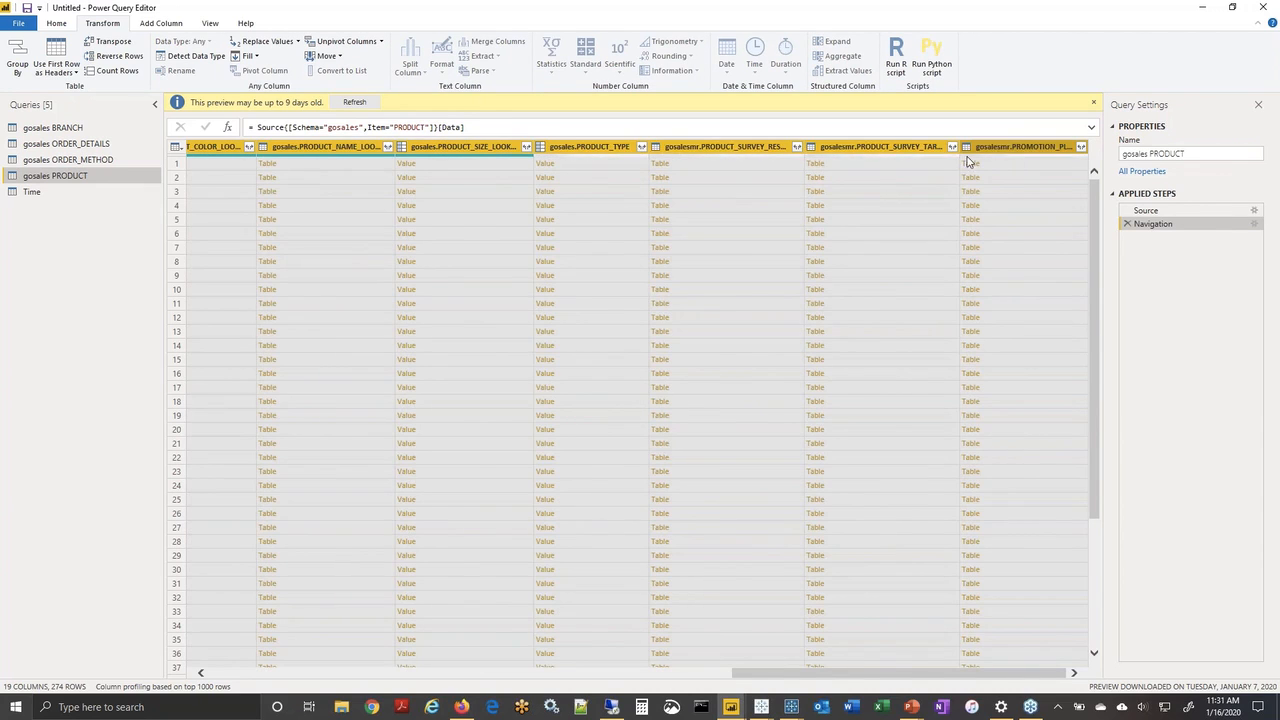
left_click(592, 148, "ctrl")
right_click(683, 148)
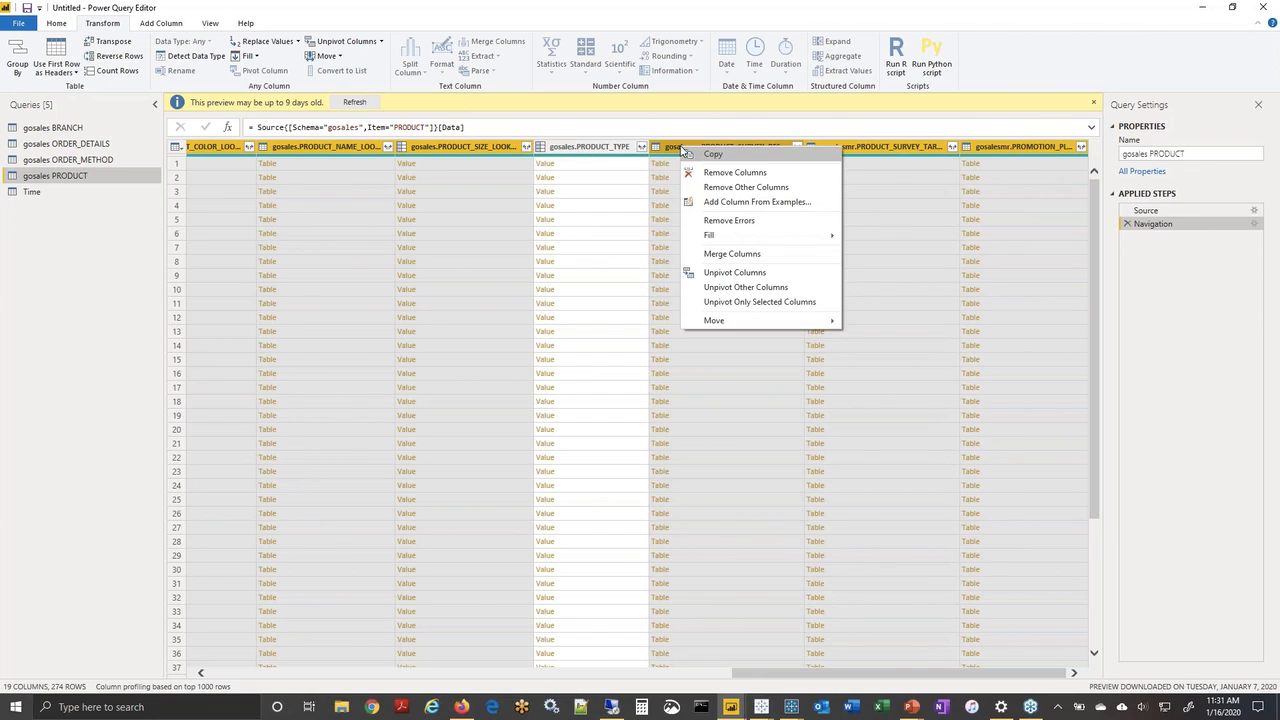
left_click(700, 172)
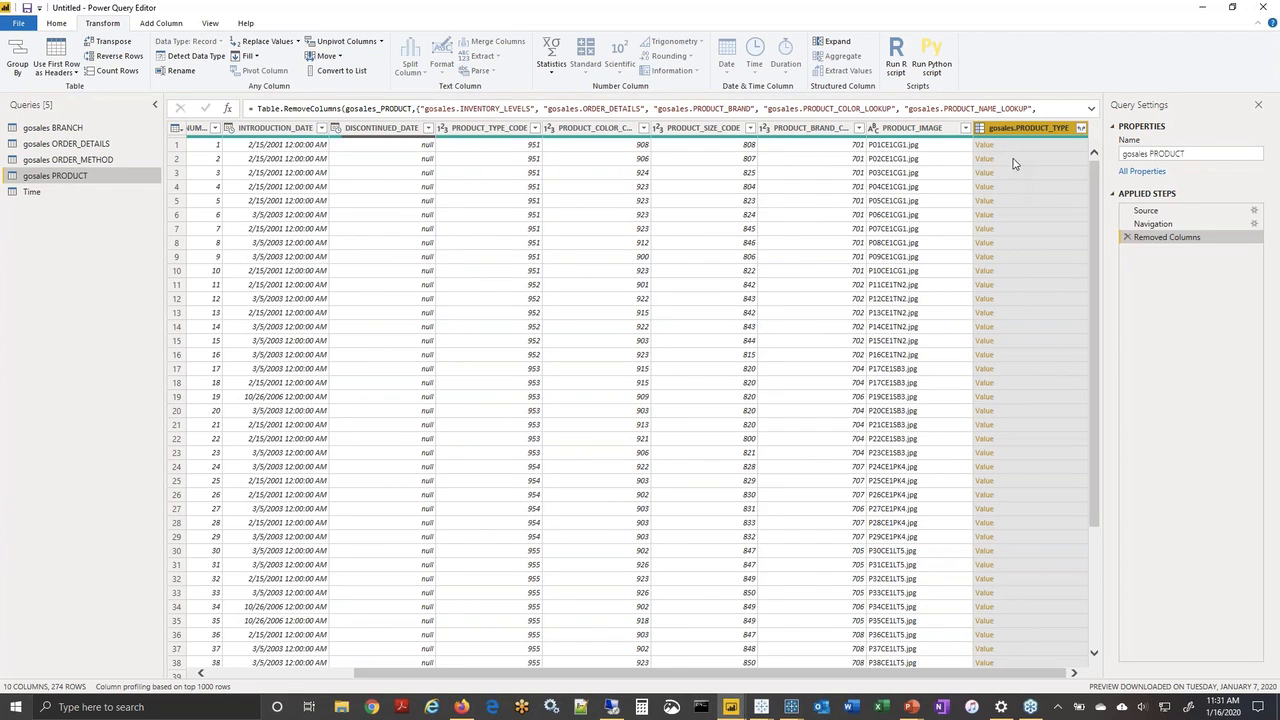
Expand gosales.PRODUCT_TYPE to only PRODUCT_TYPE_CODE, PRODUCT_TYPE_EN and gosales.PRODUCT_LINE, without the original column name as prefix.
left_click(1081, 130)
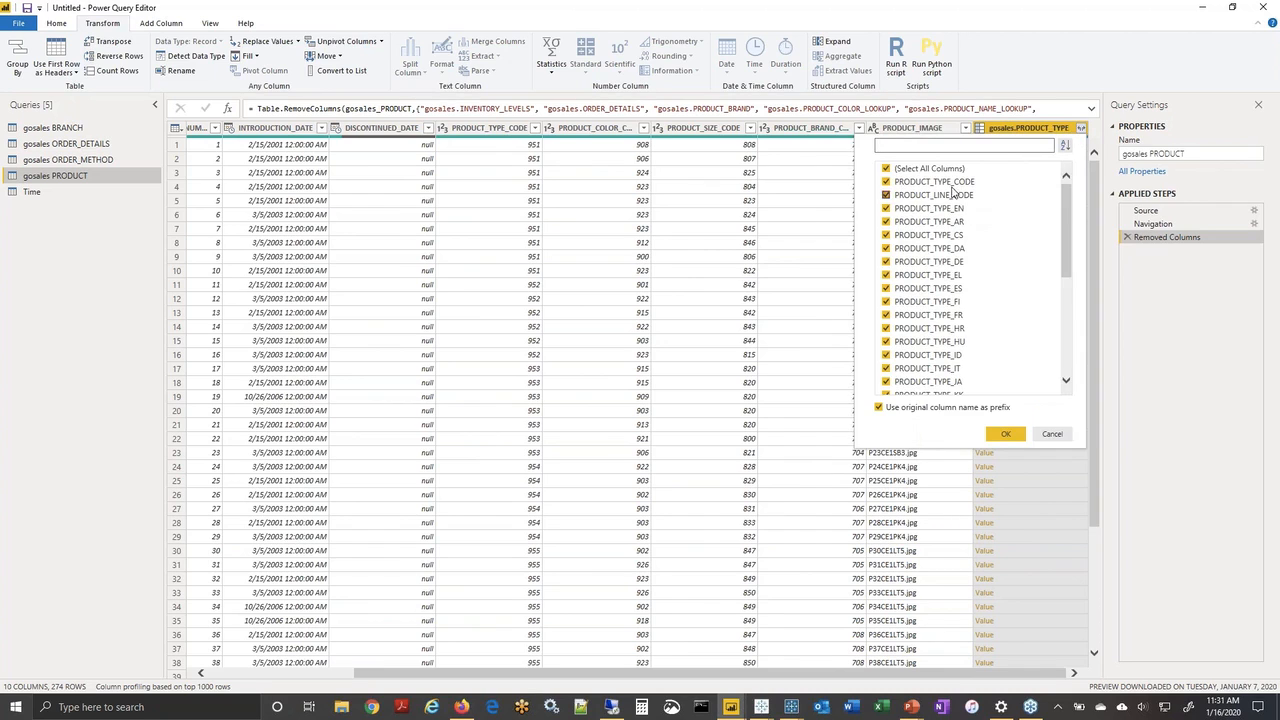
left_click(888, 170)
left_click(886, 181)
left_click(953, 212)
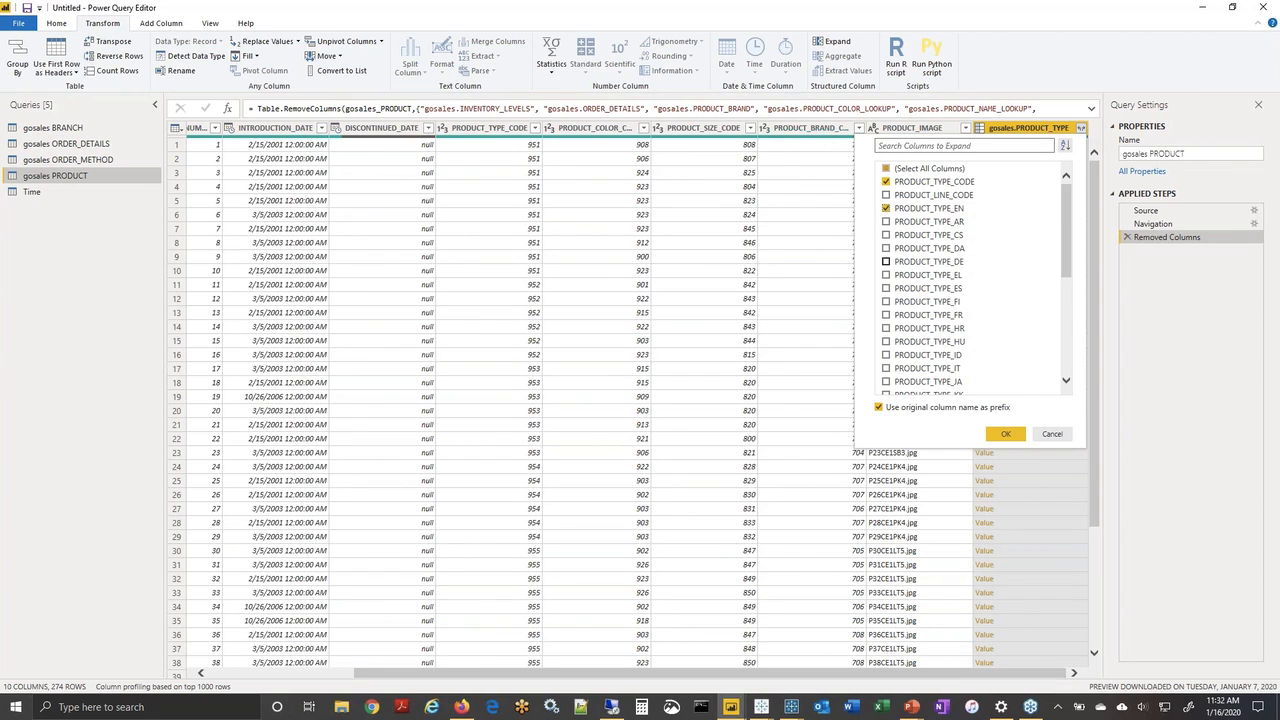
left_click(1067, 290)
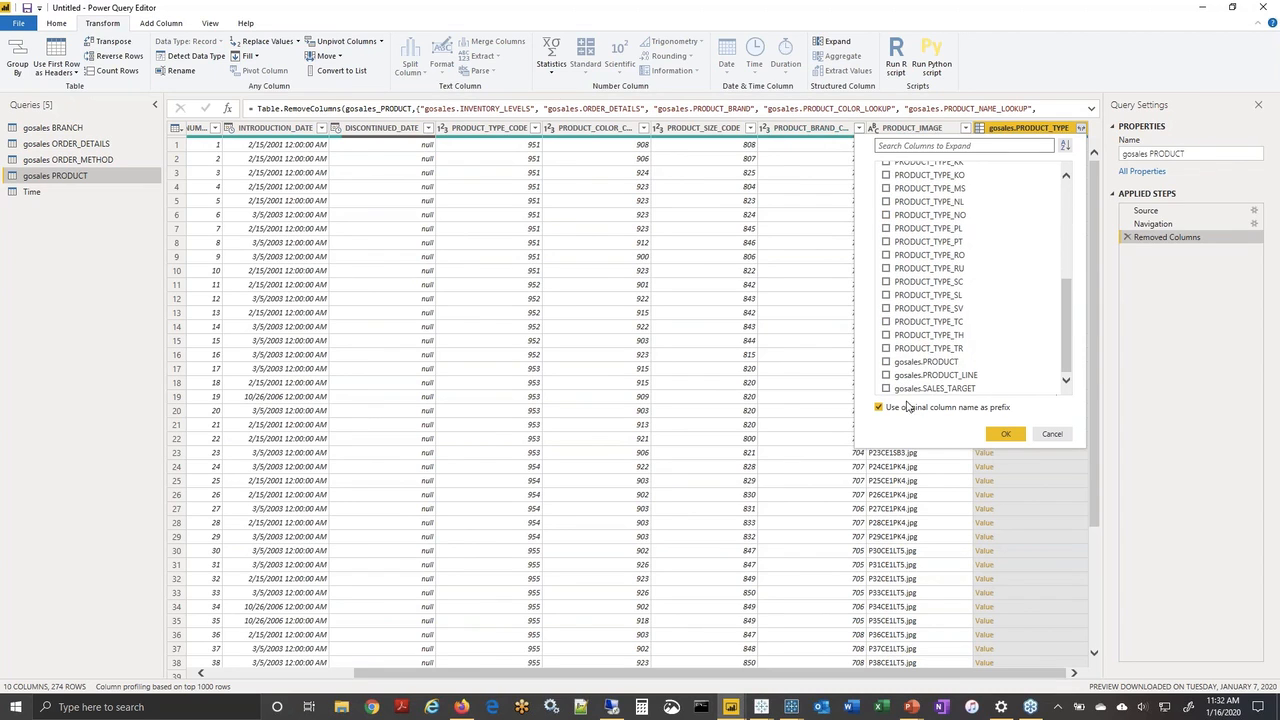
left_click(878, 407)
left_click(885, 376)
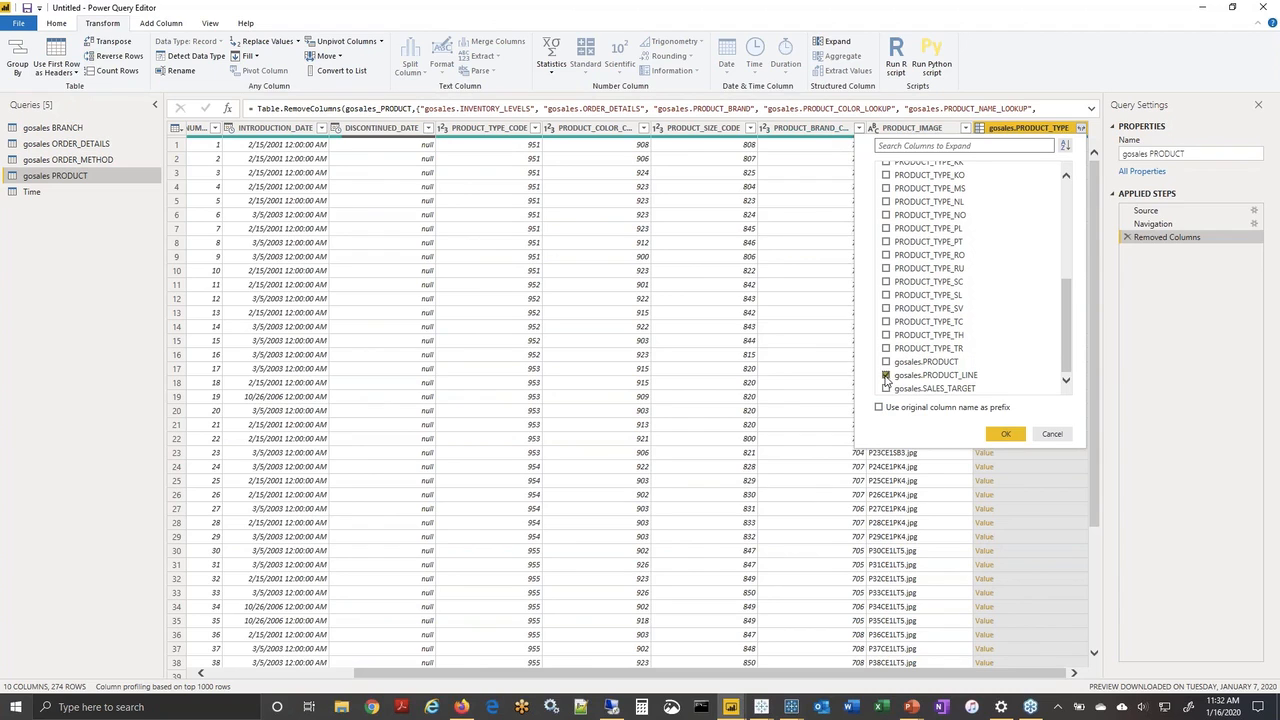
left_click(1003, 436)
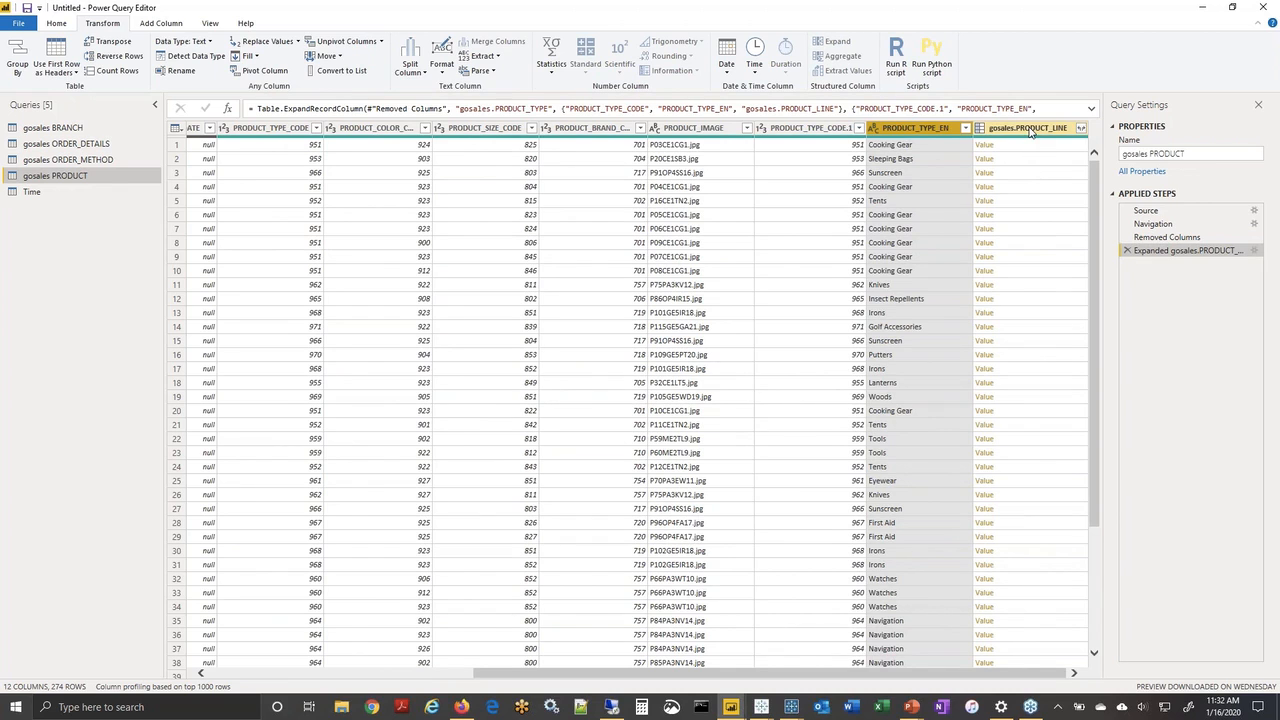
Expand gosales.PRODUCT_LINE to only PRODUCT_LINE_CODE and PRODUCT_LINE_EN.
left_click(1030, 133)
left_click(1081, 128)
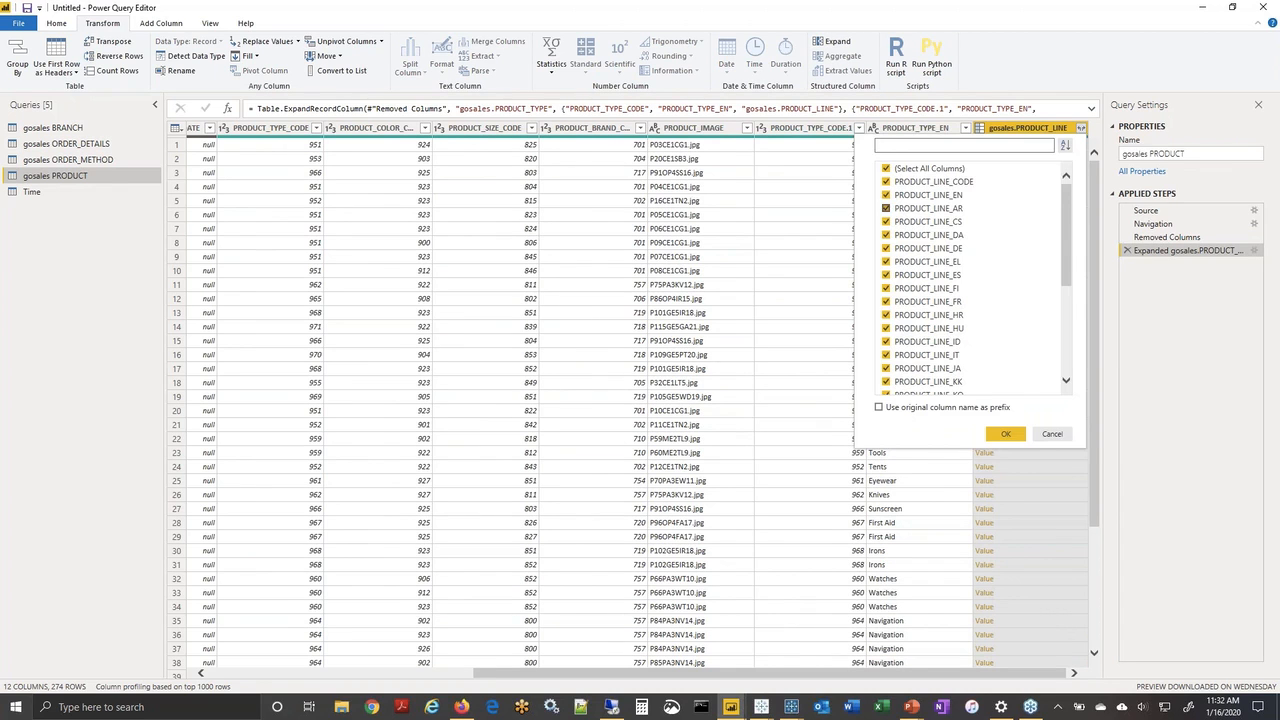
left_click(886, 169)
left_click(886, 182)
left_click(886, 195)
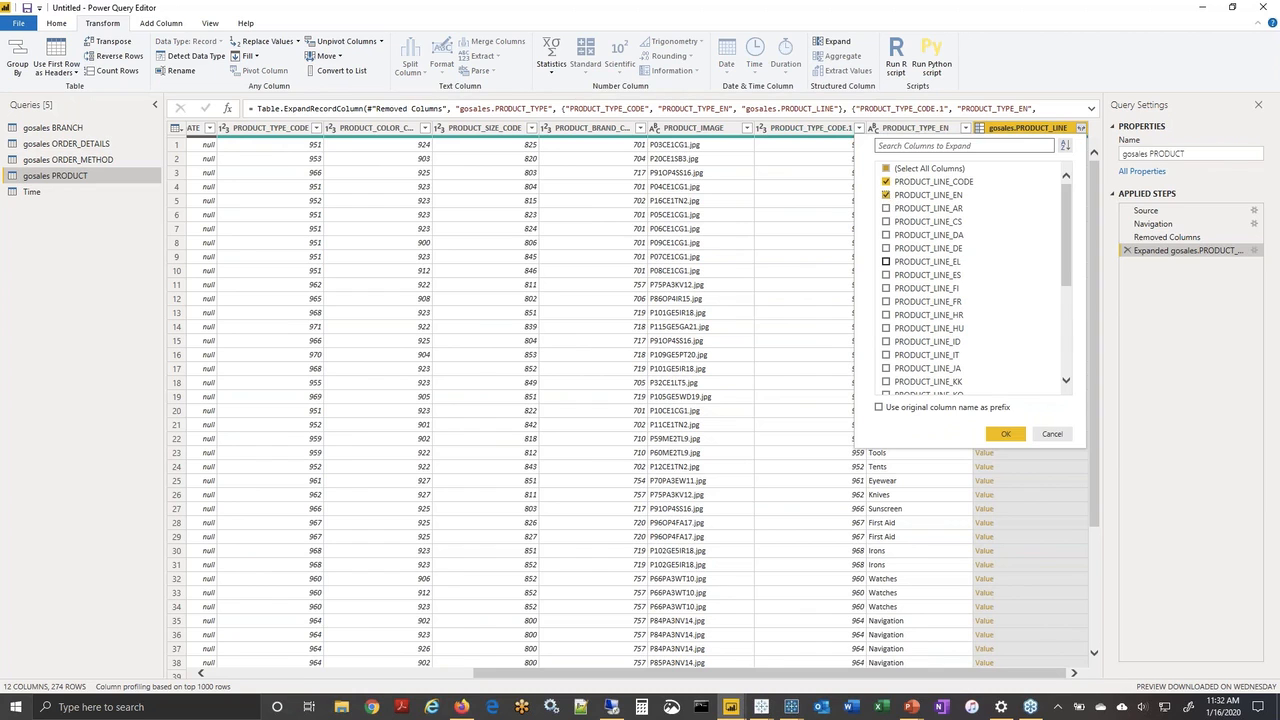
left_click(993, 436)
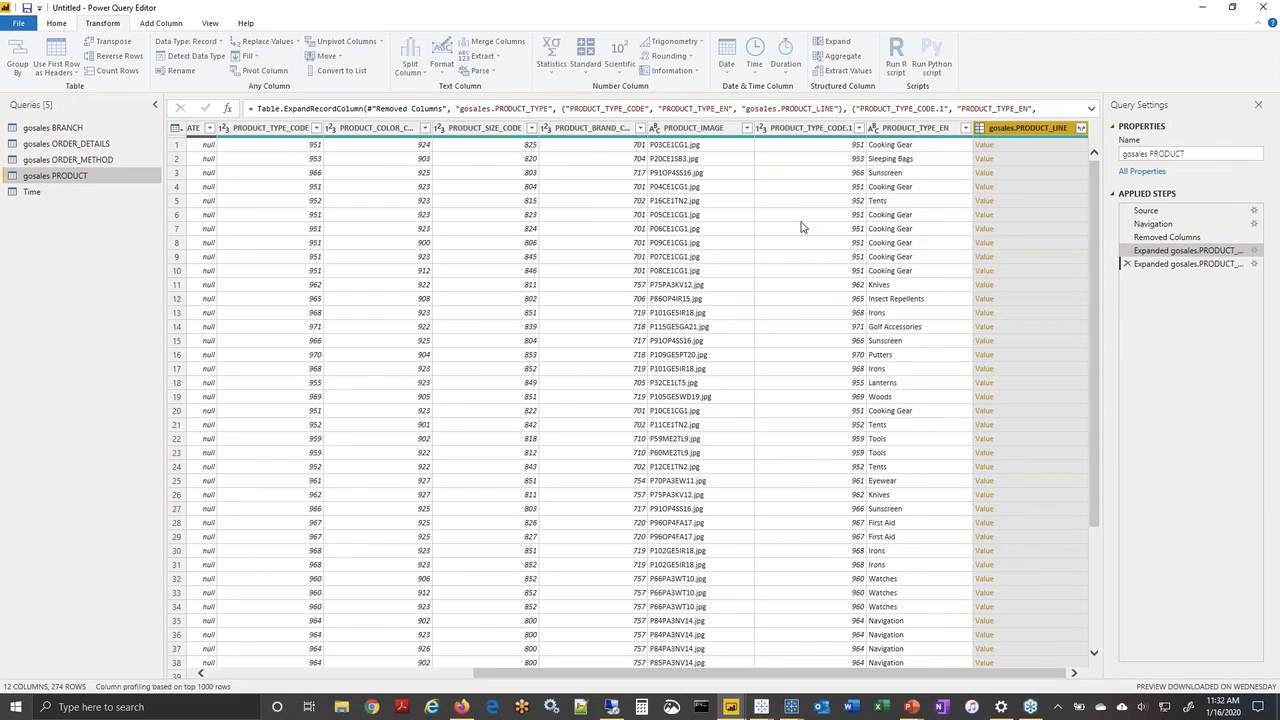
Rename the gosales PRODUCT query as Product.
left_click_drag(1150, 154, 1093, 158)
key("BackSpace")
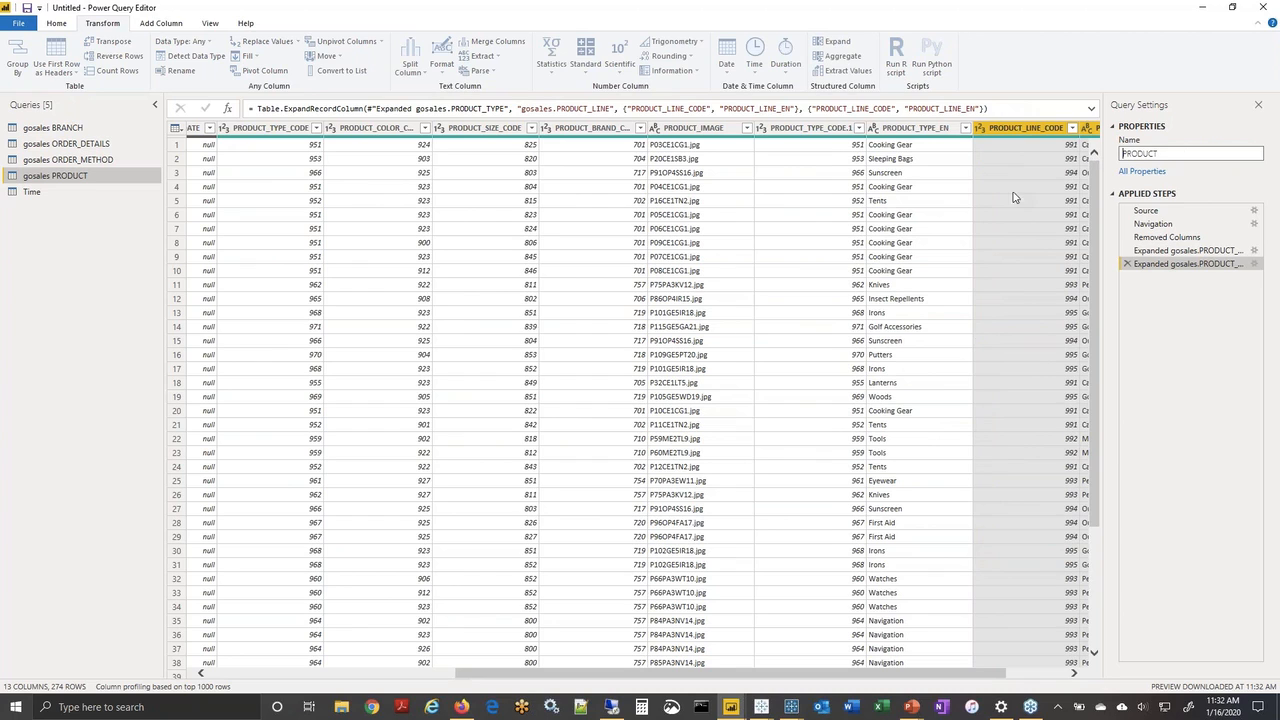
left_click(82, 250)
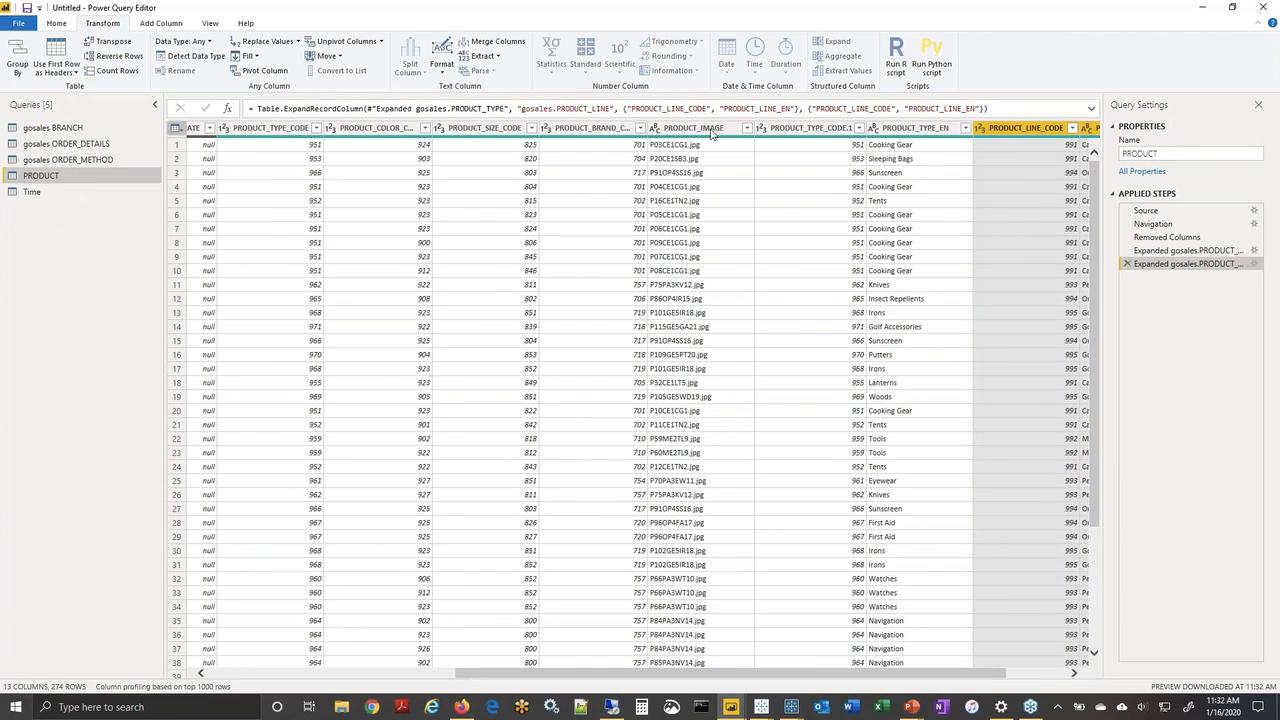
left_click_drag(1169, 152, 1083, 155)
type("Product")
key("Return")
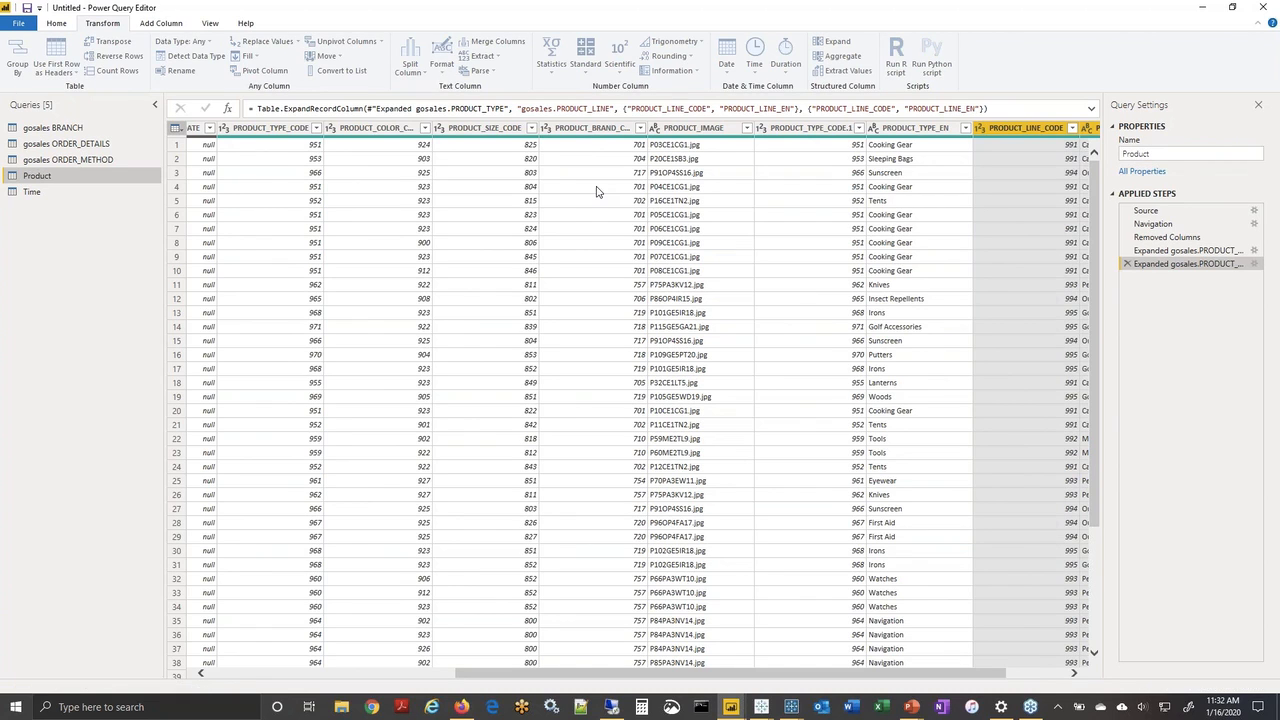
Filter out the null value from the DAY_DATE column of the Time query.
left_click(33, 192)
left_click(253, 149)
left_click(326, 149)
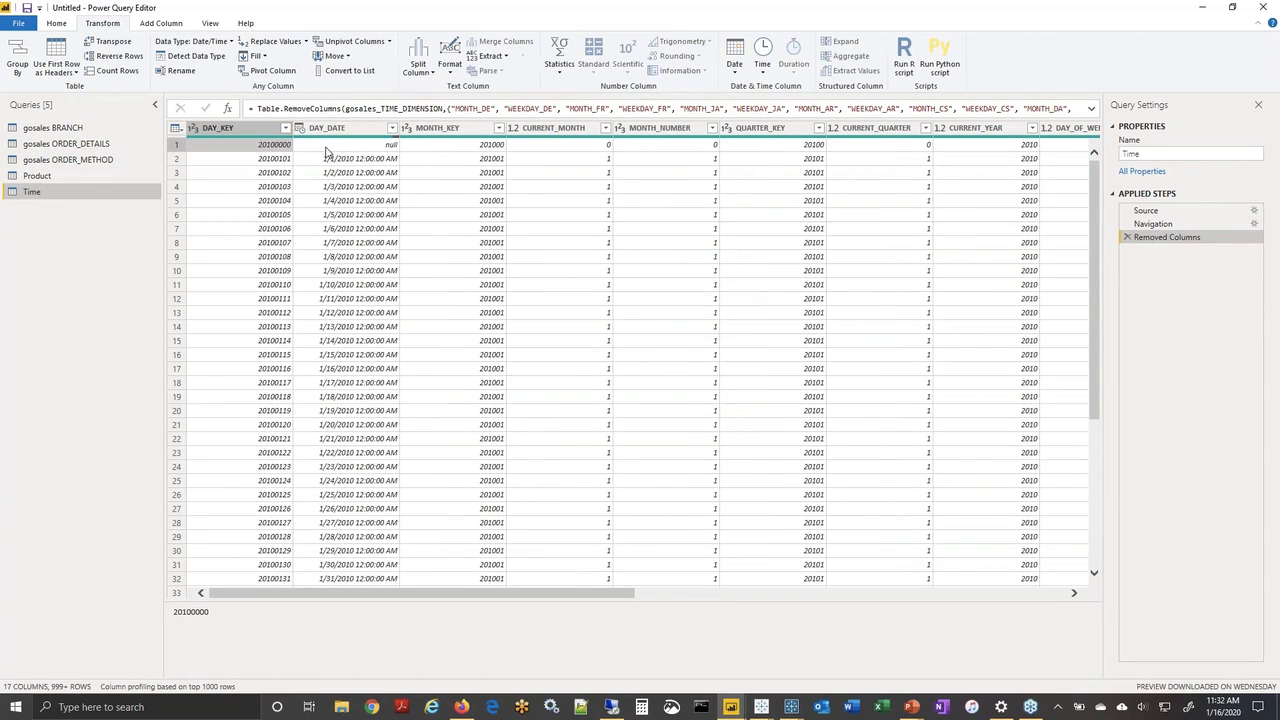
left_click(393, 133)
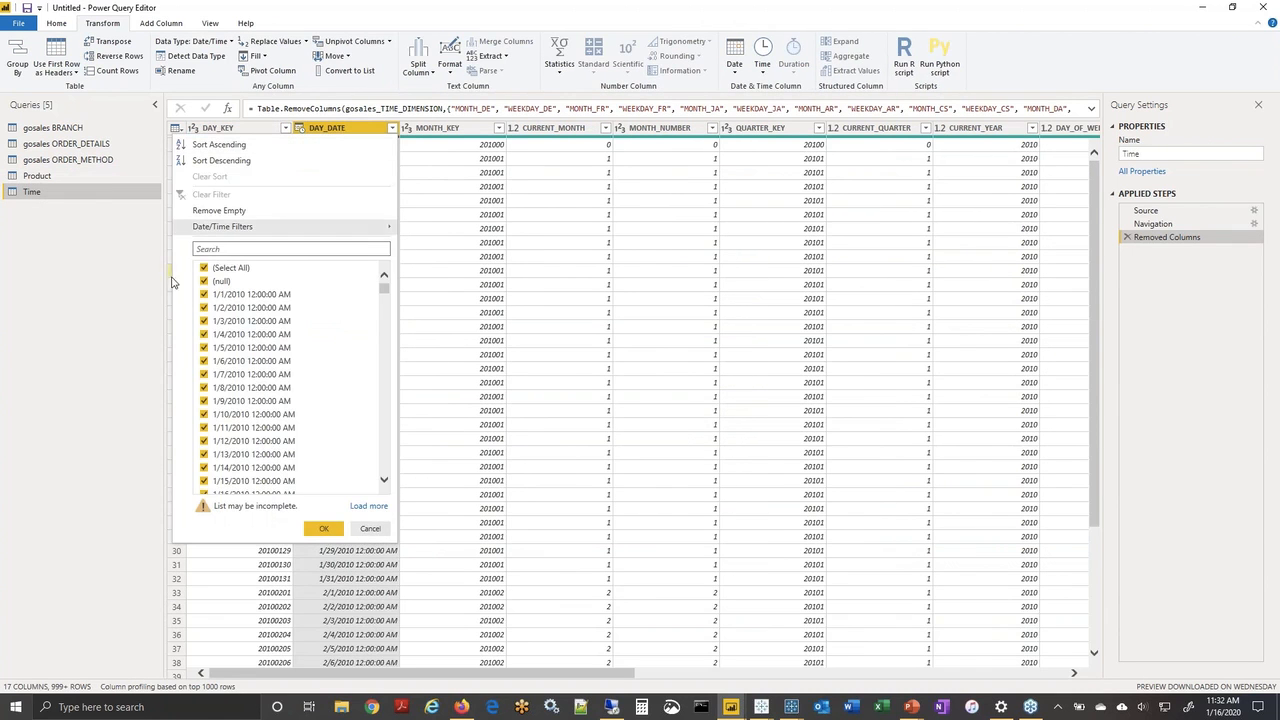
left_click(204, 281)
left_click(322, 528)
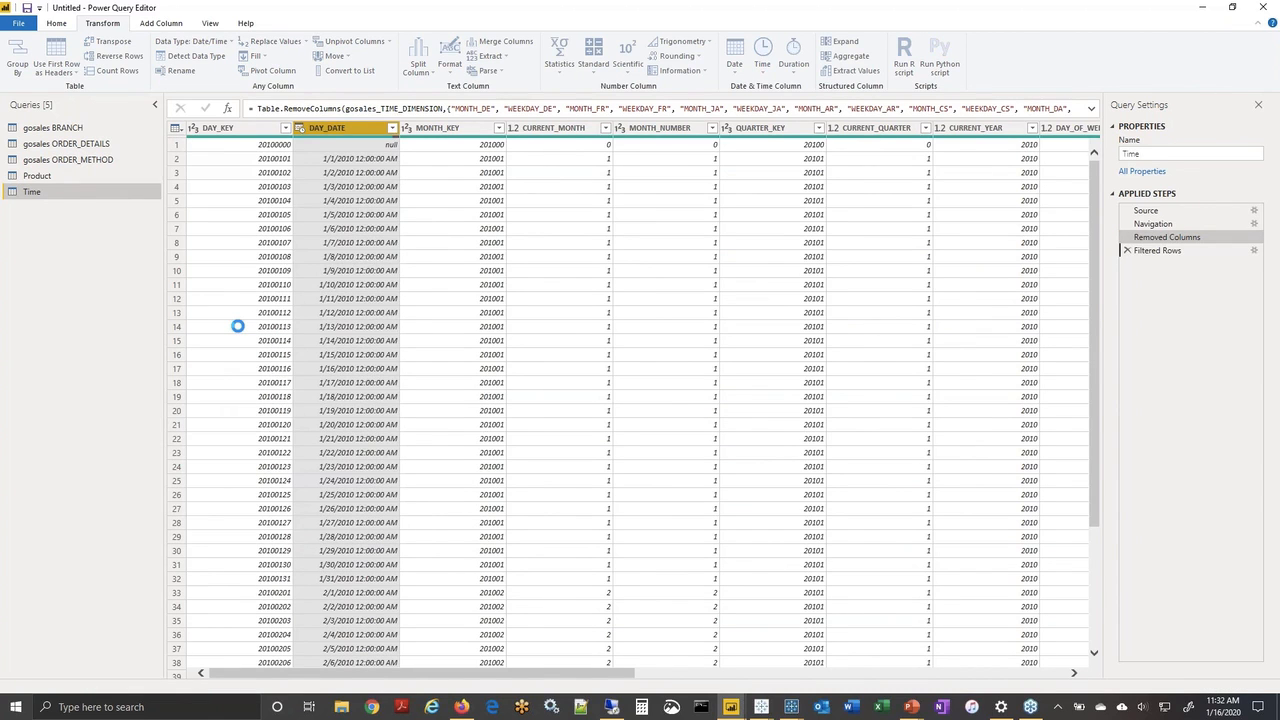
Remove every column of the gosales ORDER_METHOD query except ORDER_METHOD_CODE and ORDER_METHOD_EN.
left_click(68, 159)
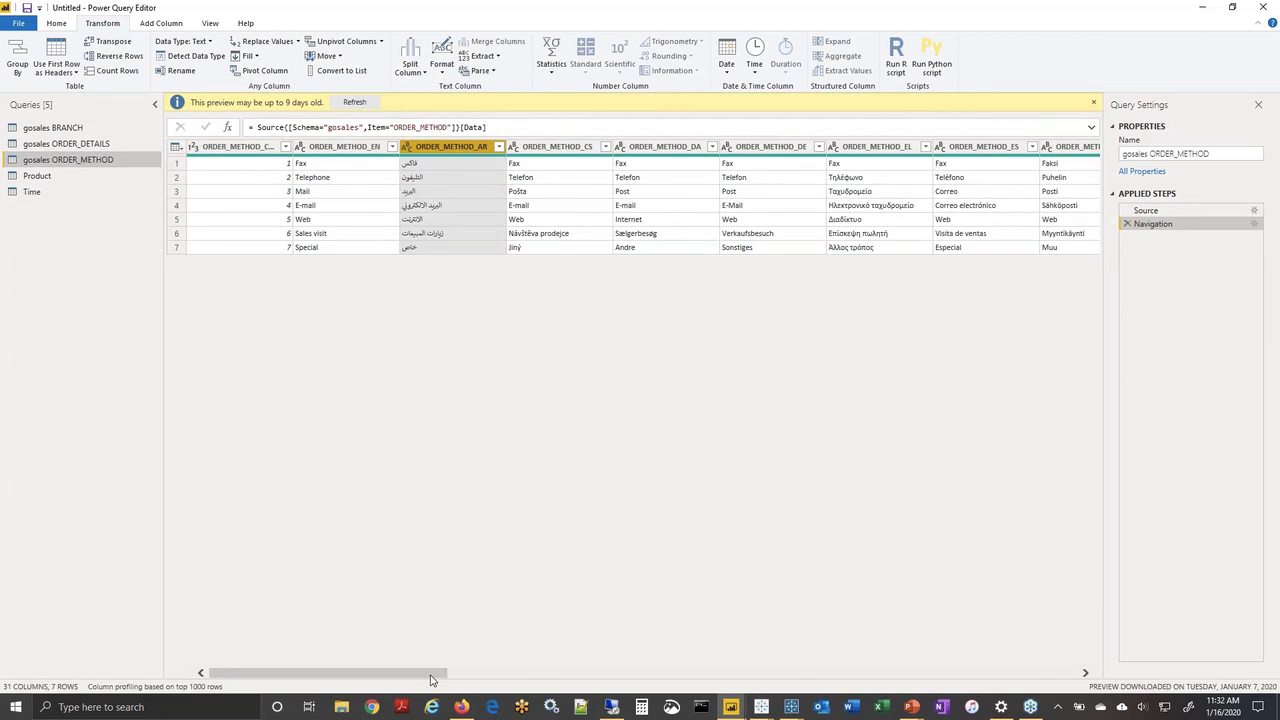
left_click(520, 672)
left_click(906, 670)
left_click(1085, 672)
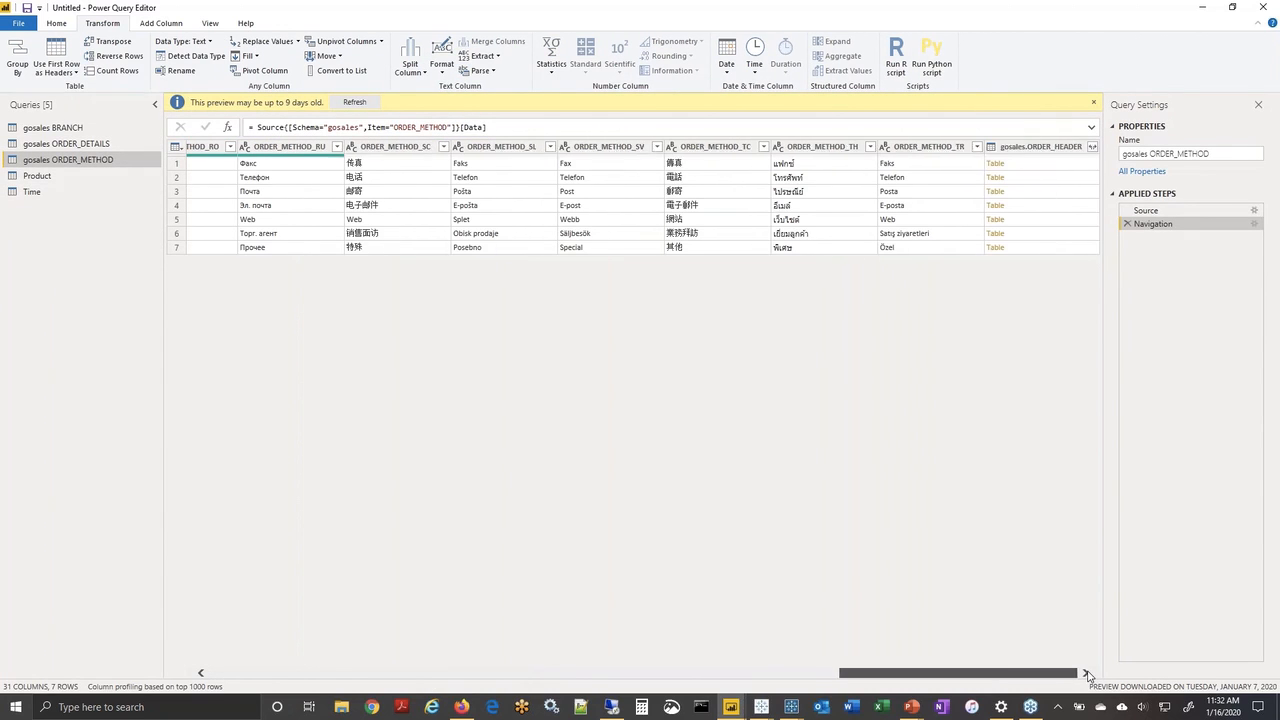
key("ctrl+a")
right_click(1012, 153)
left_click(1032, 160)
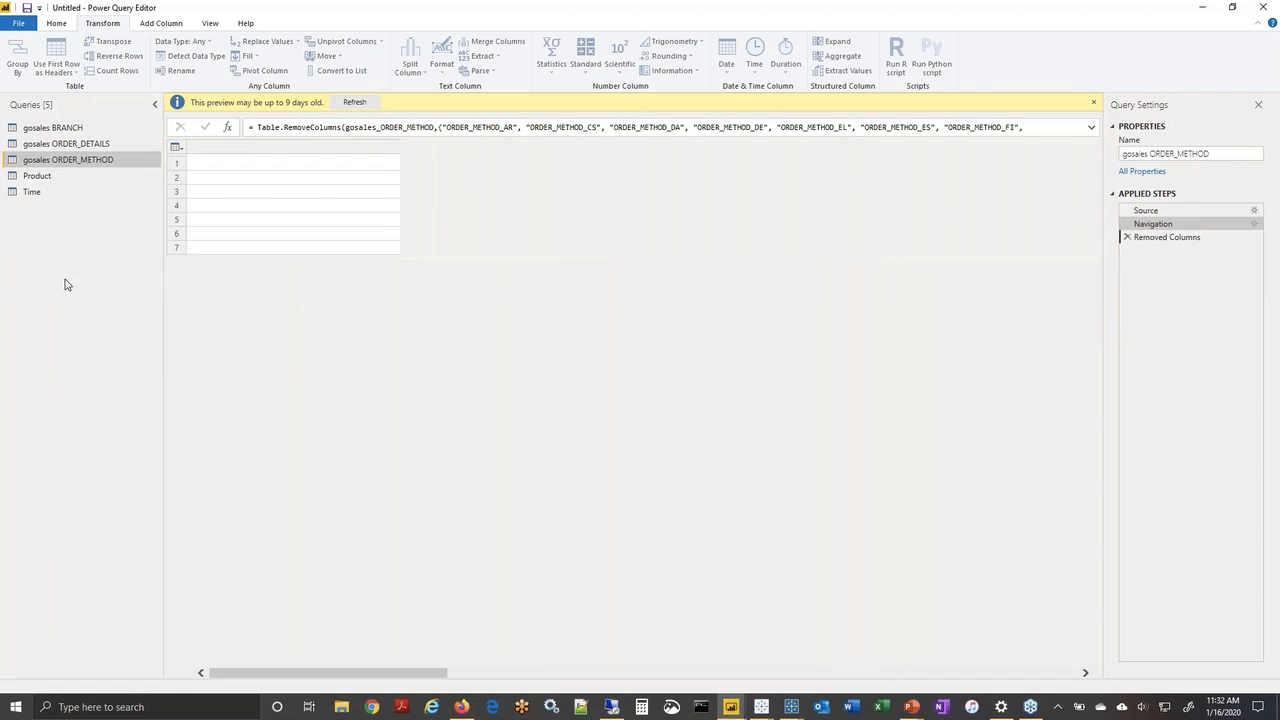
Rename the gosales ORDER_METHOD query as Order Method.
left_click(1220, 151)
type("Order Method")
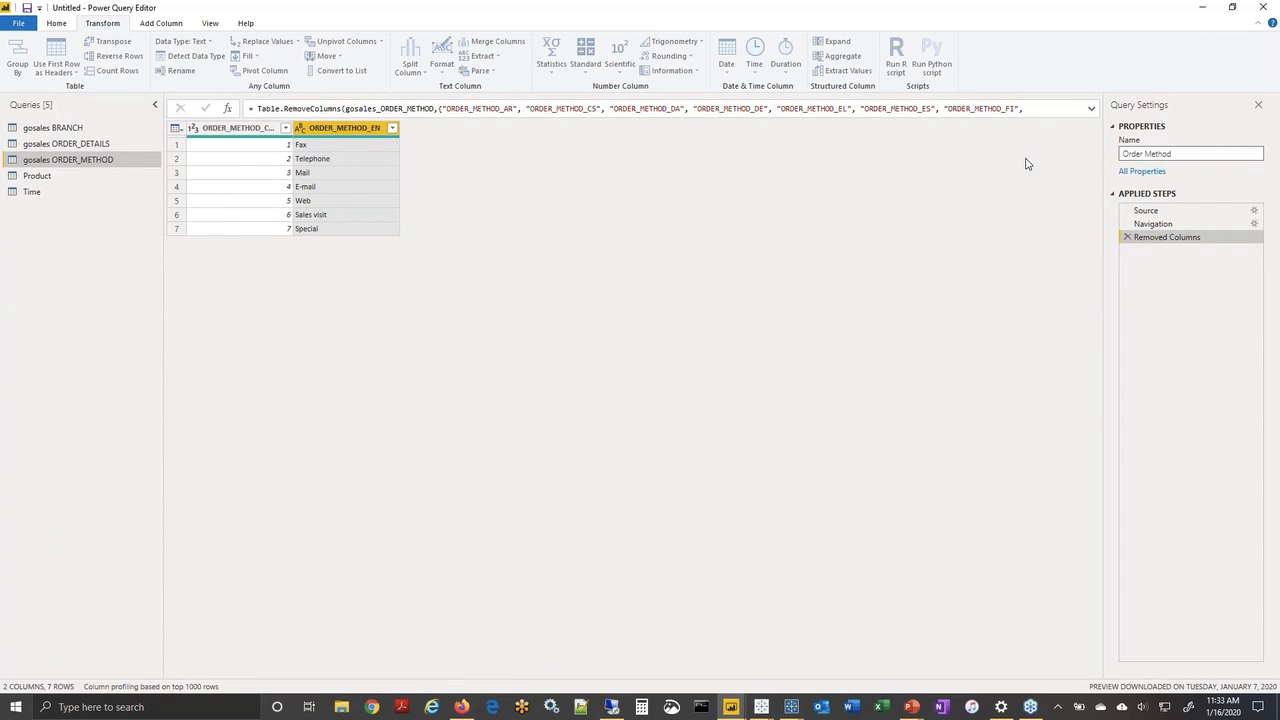
key("Return")
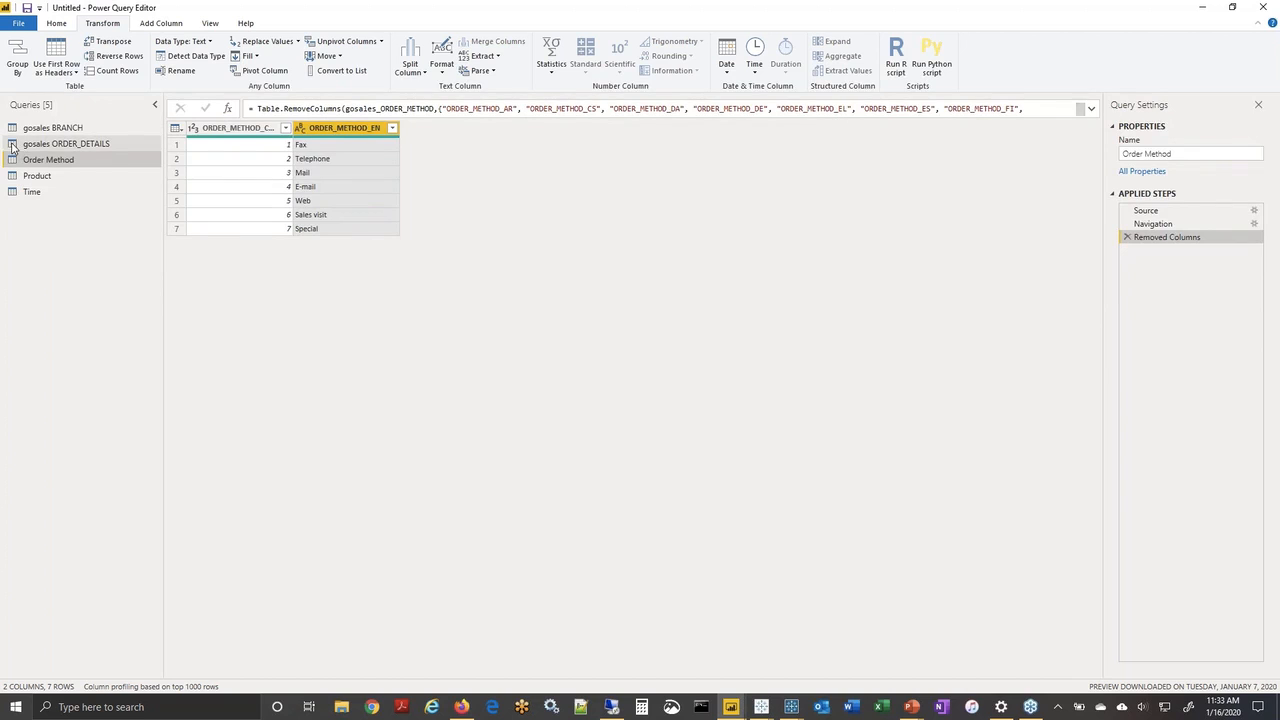
Remove the gosales.PRODUCT and gosales.RETURNED_ITEM columns from the gosales ORDER_DETAILS query.
left_click(31, 145)
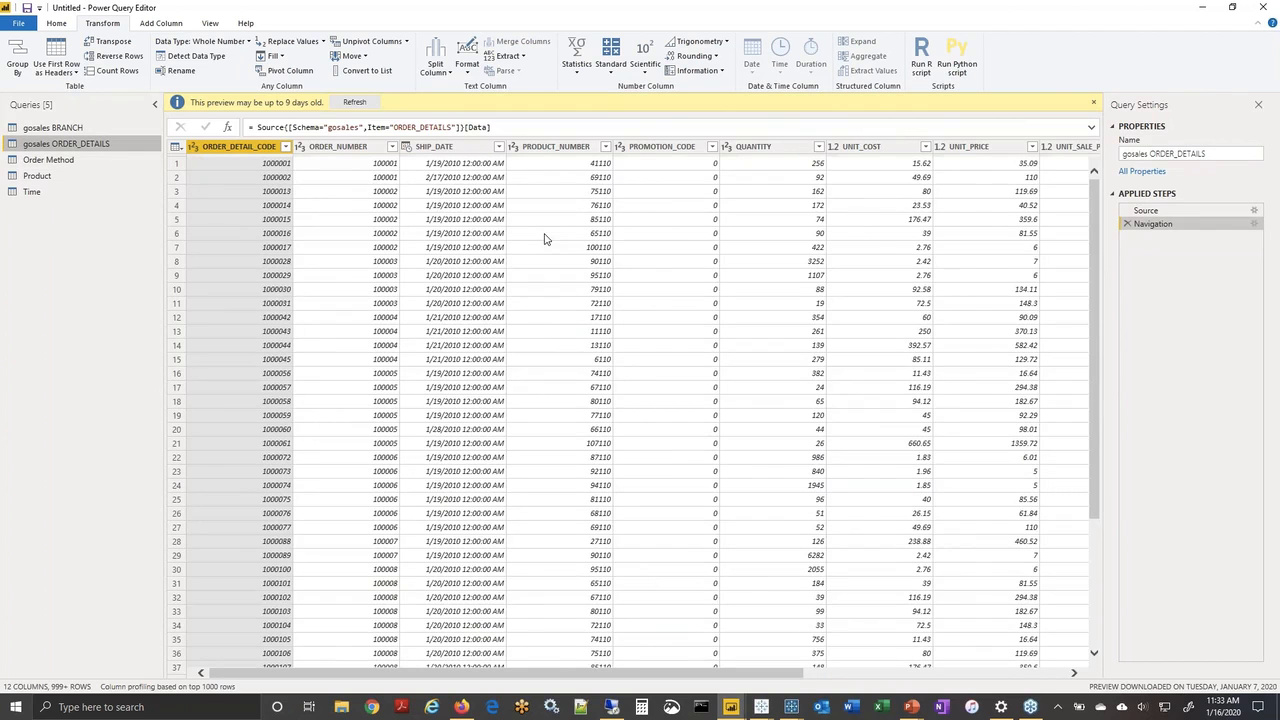
left_click(899, 675)
left_click(905, 147)
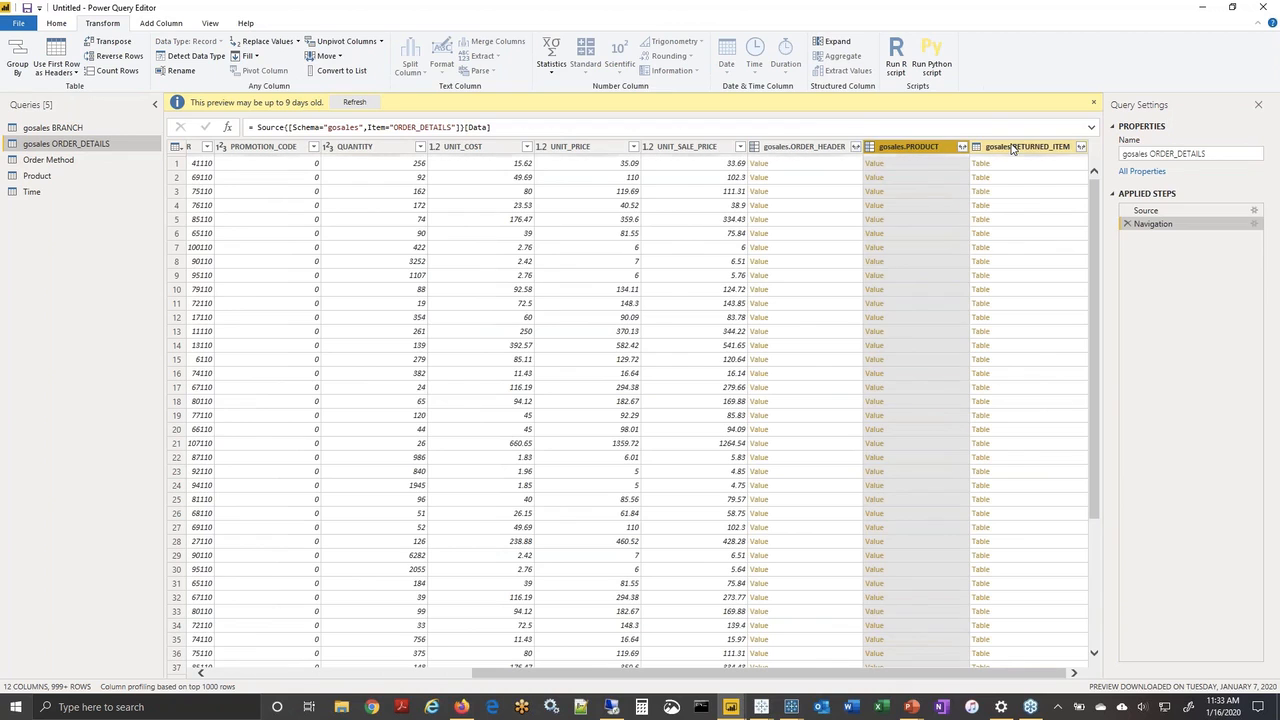
left_click(1012, 148, "ctrl")
right_click(1012, 148)
key("Escape")
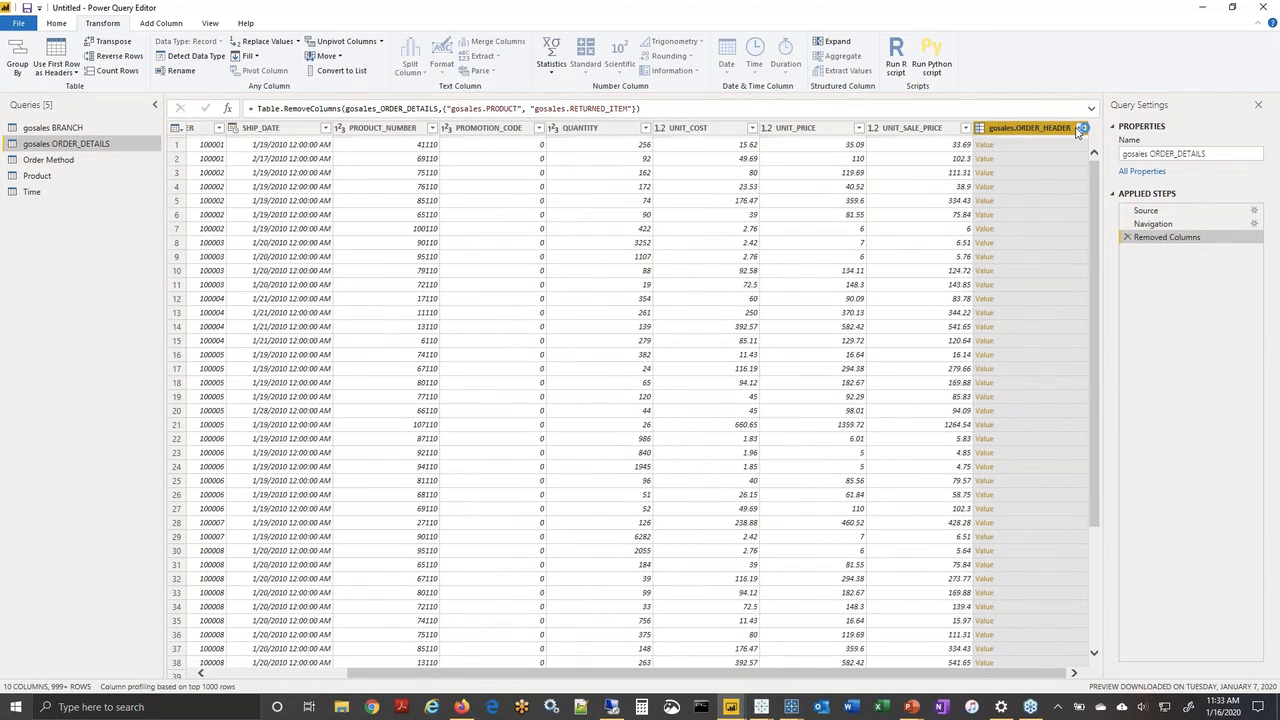
Expand gosales.ORDER_HEADER to all its columns without the original column name as prefix, and rename the query as Orders.
left_click(1084, 128)
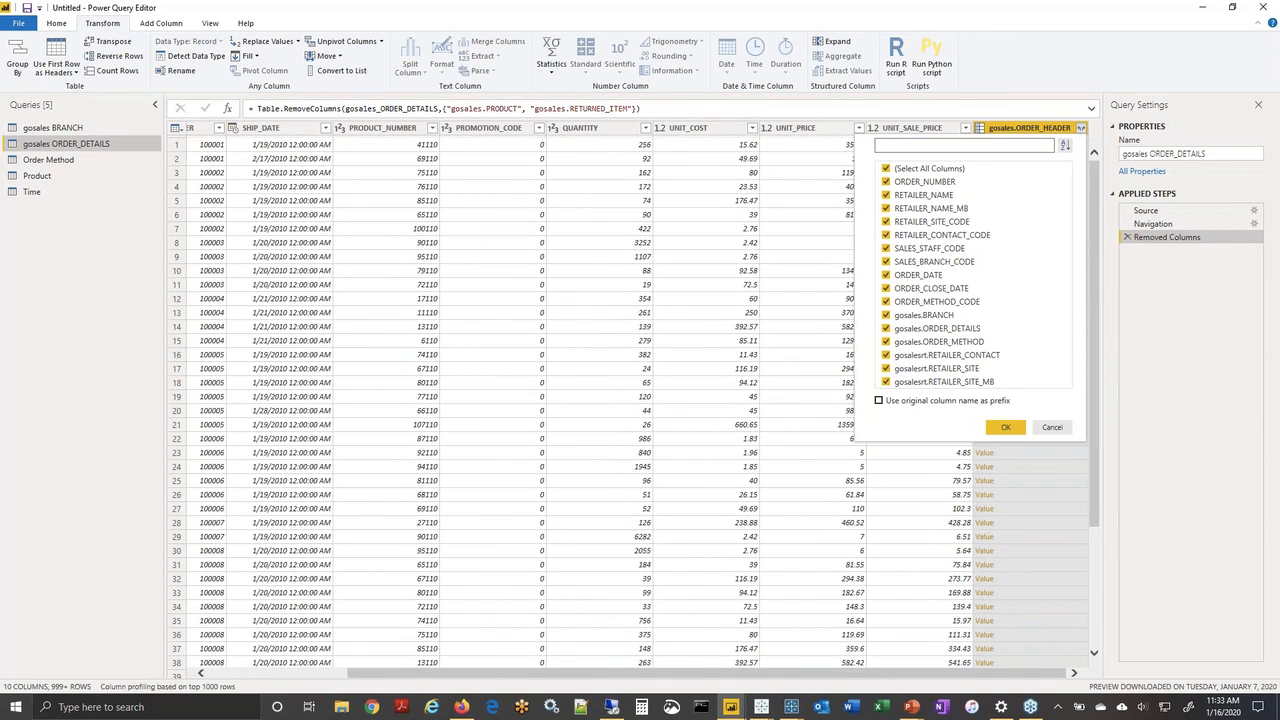
left_click(1006, 427)
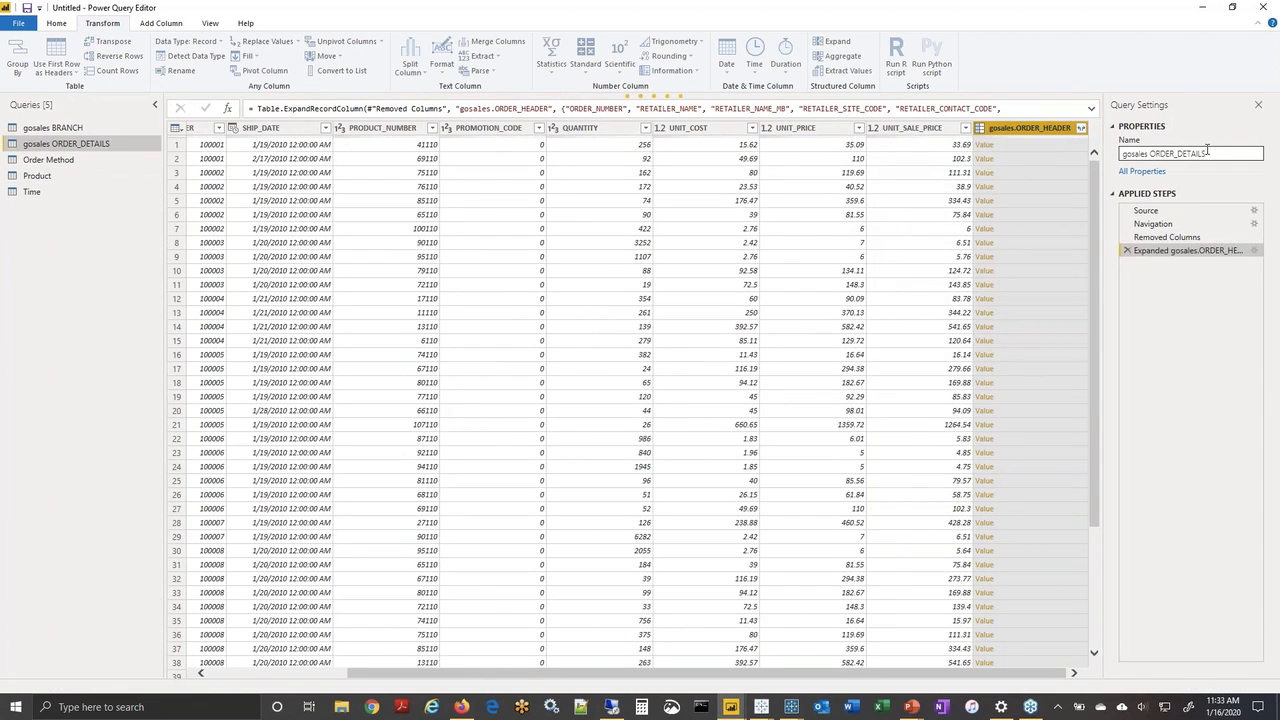
left_click_drag(1209, 151, 1122, 153)
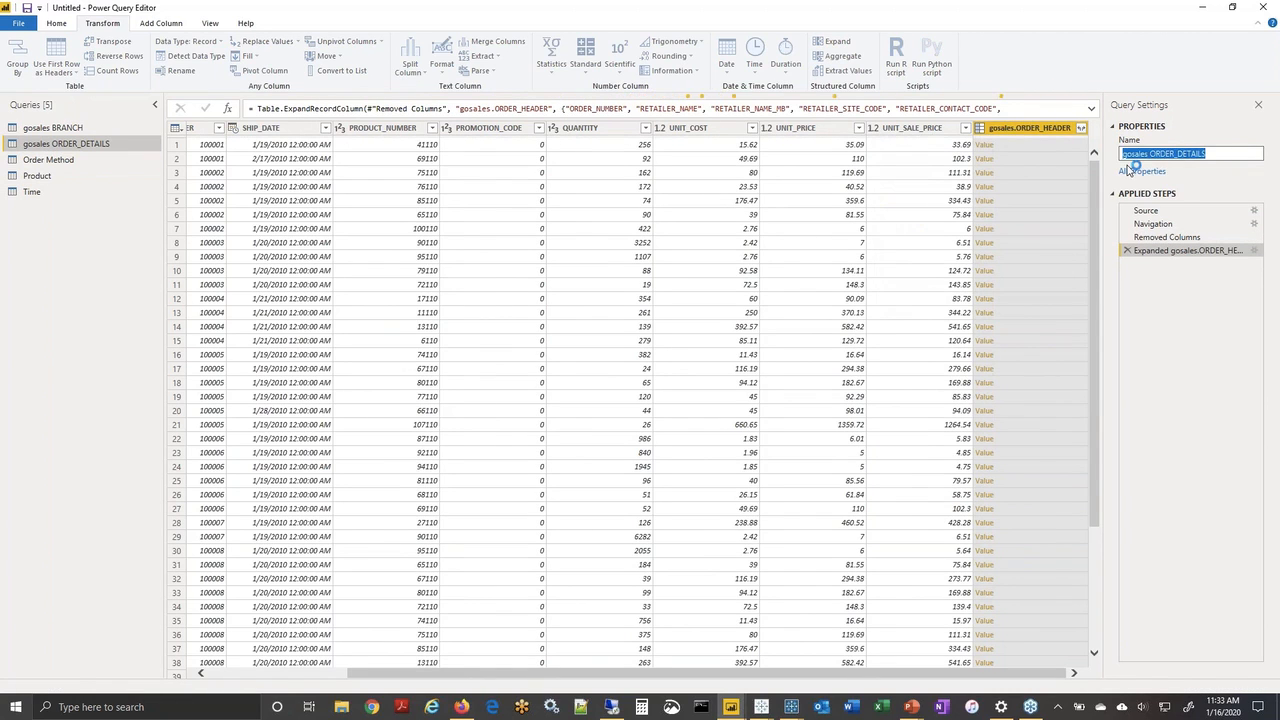
type("Orders")
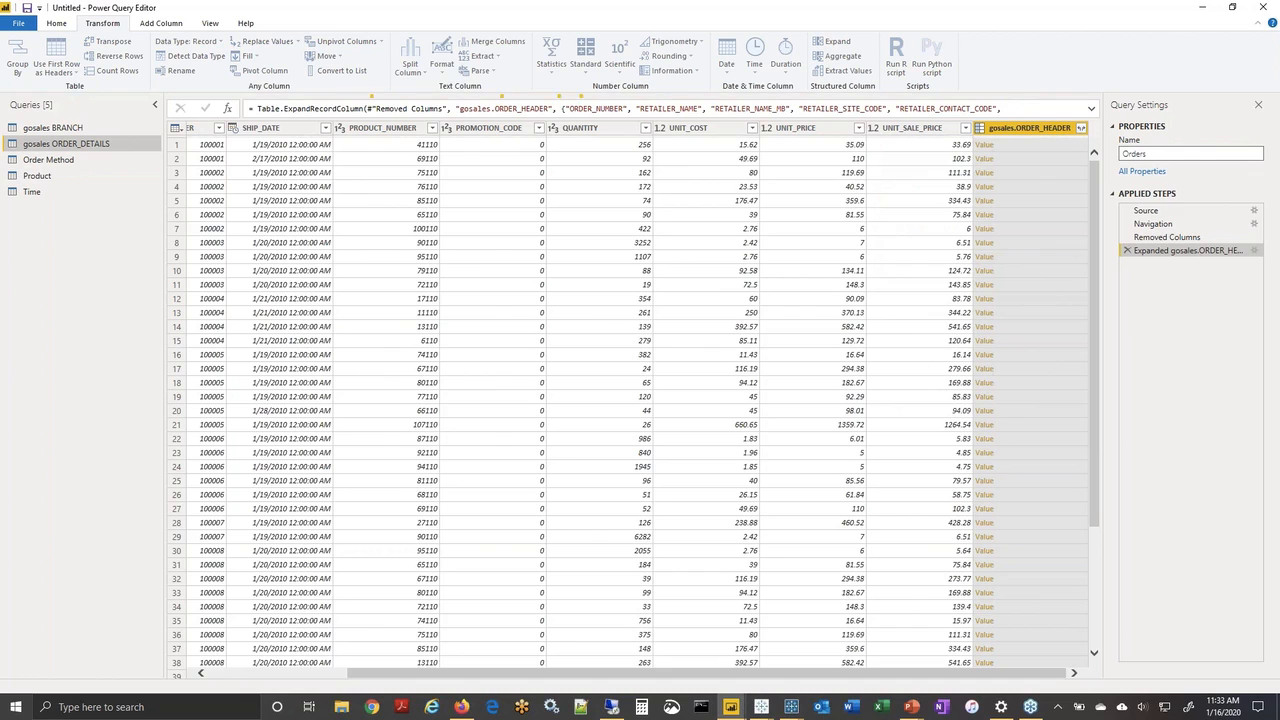
key("Return")
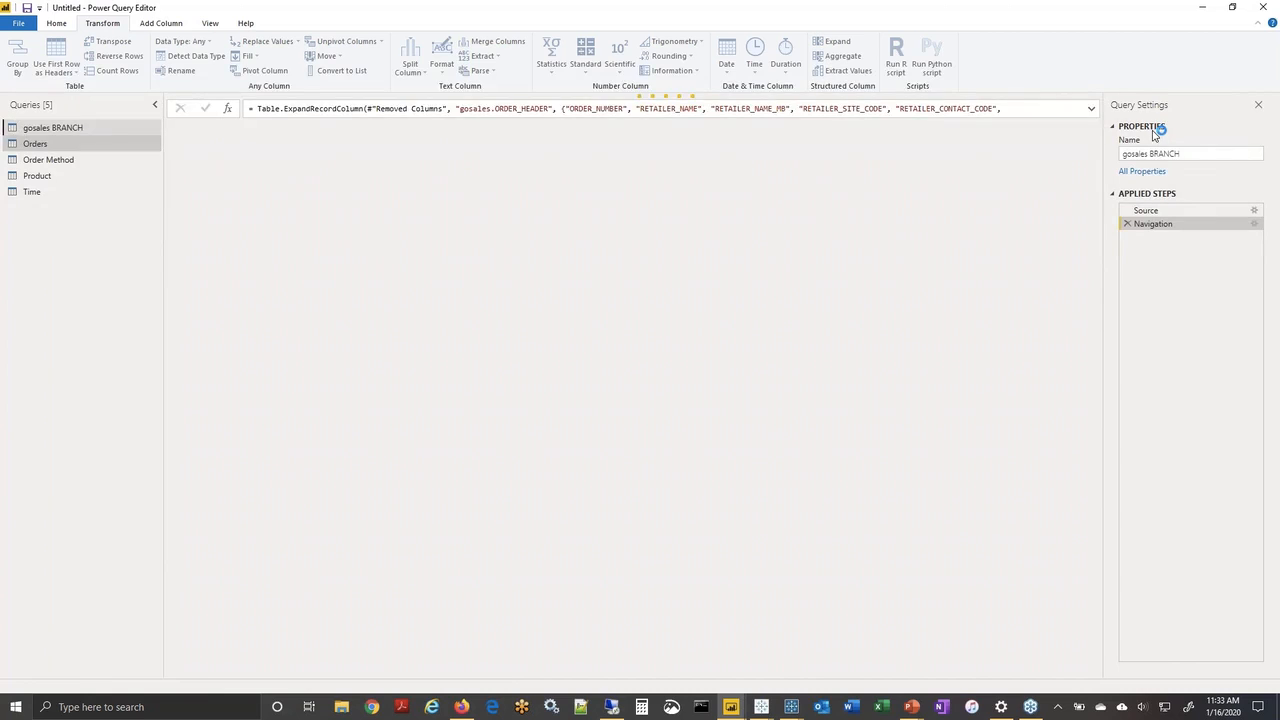
Rename the gosales BRANCH query as Branch, and close the query editor with all changes applied.
left_click(1155, 153)
type("Branch")
key("Return")
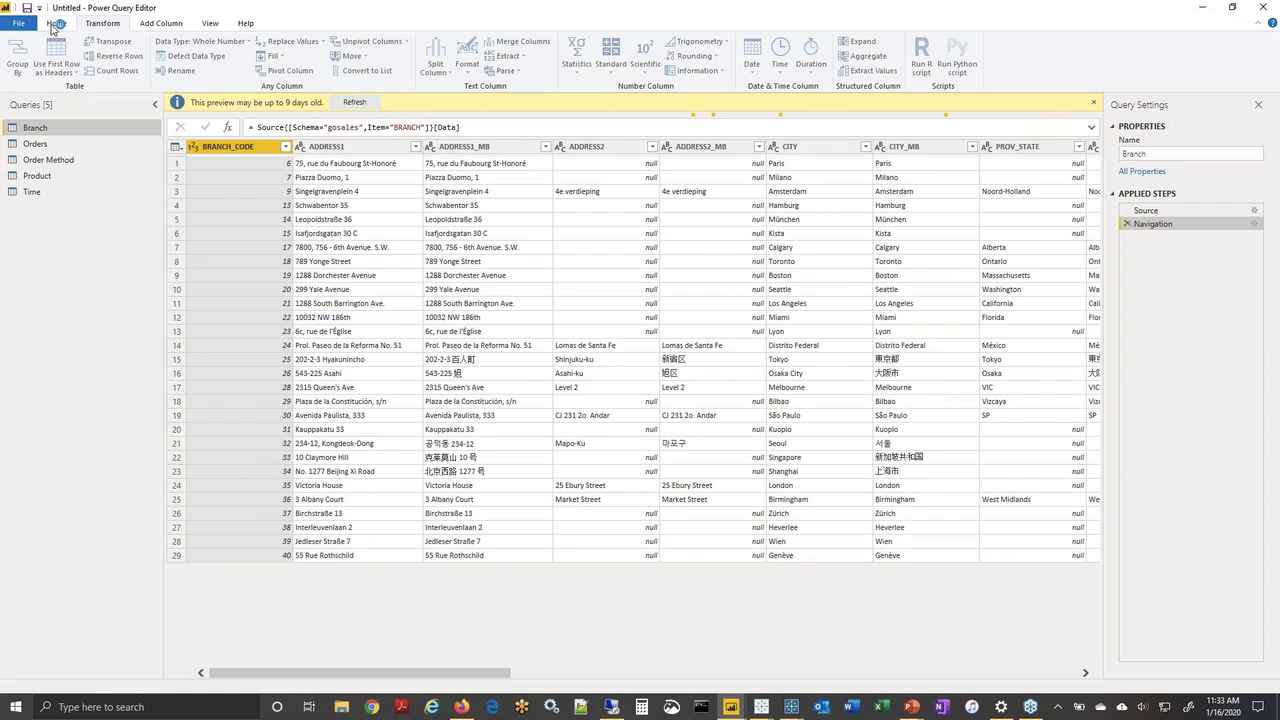
left_click(54, 24)
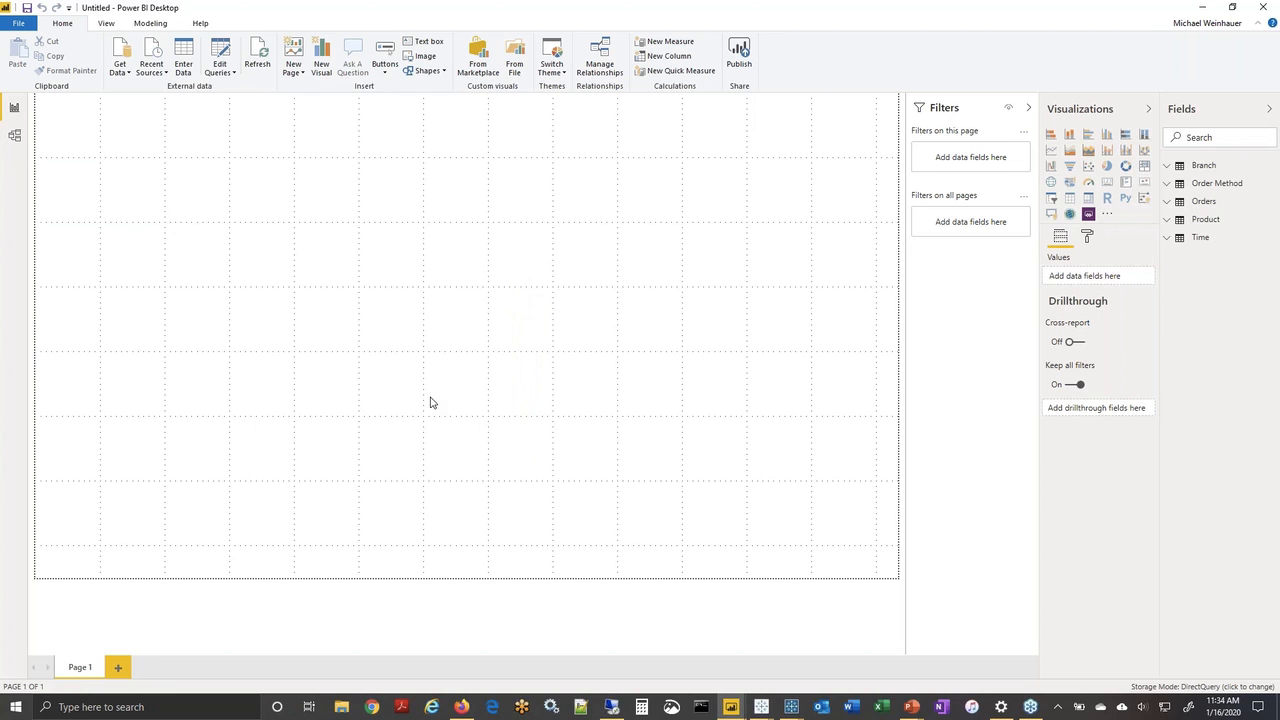
Arrange the model diagram with Orders in the centre, Product below Branch, and Time up beside Orders, opposite Branch.
left_click(15, 136)
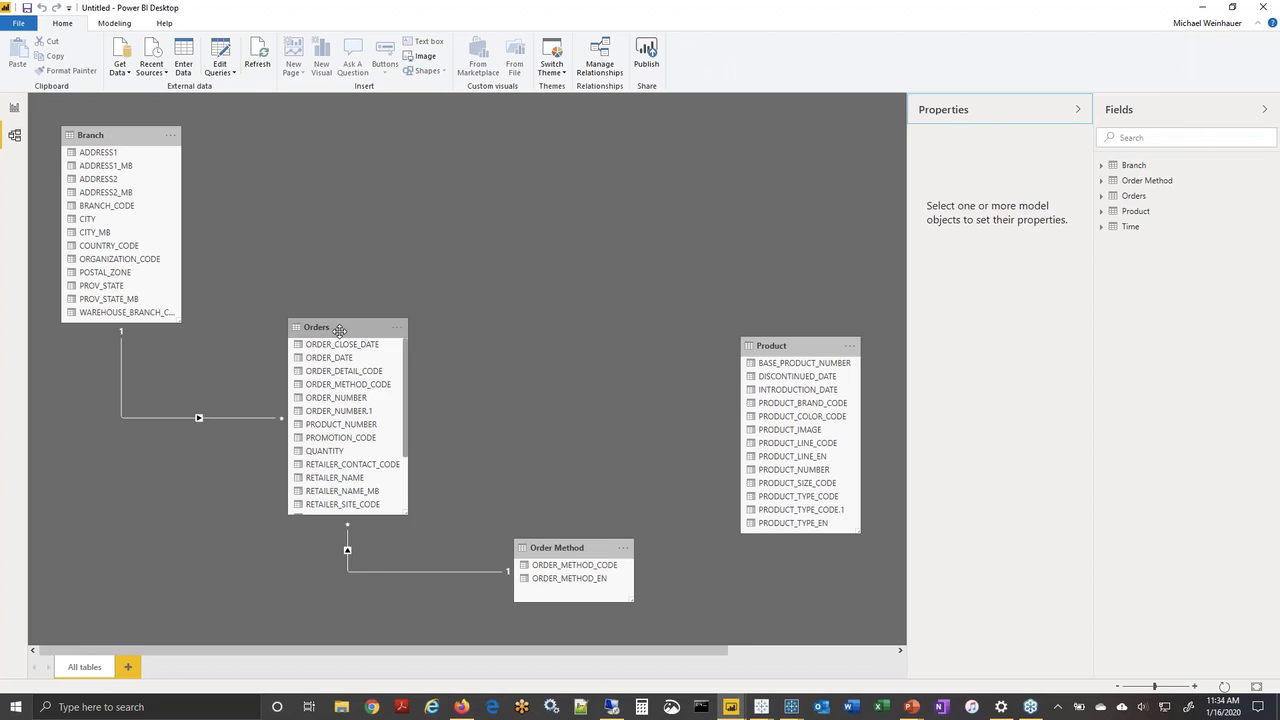
left_click_drag(340, 329, 480, 250)
left_click_drag(780, 346, 210, 417)
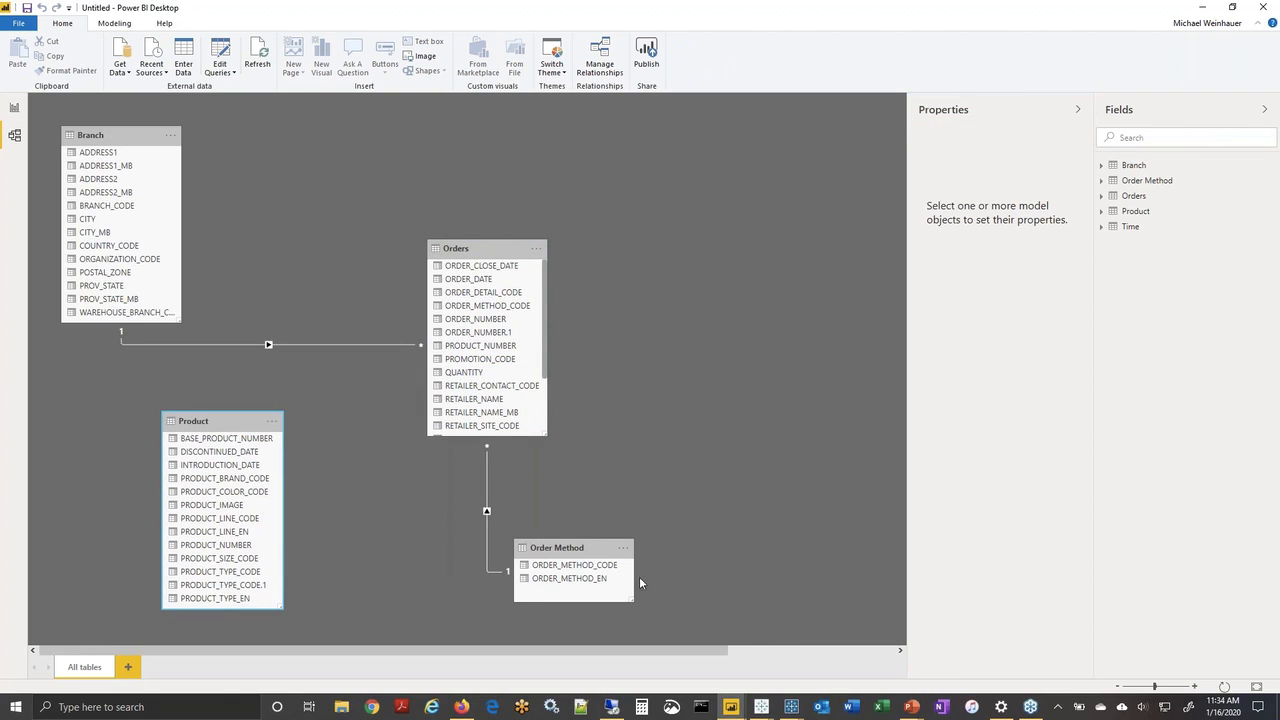
left_click(781, 652)
left_click_drag(797, 345, 500, 135)
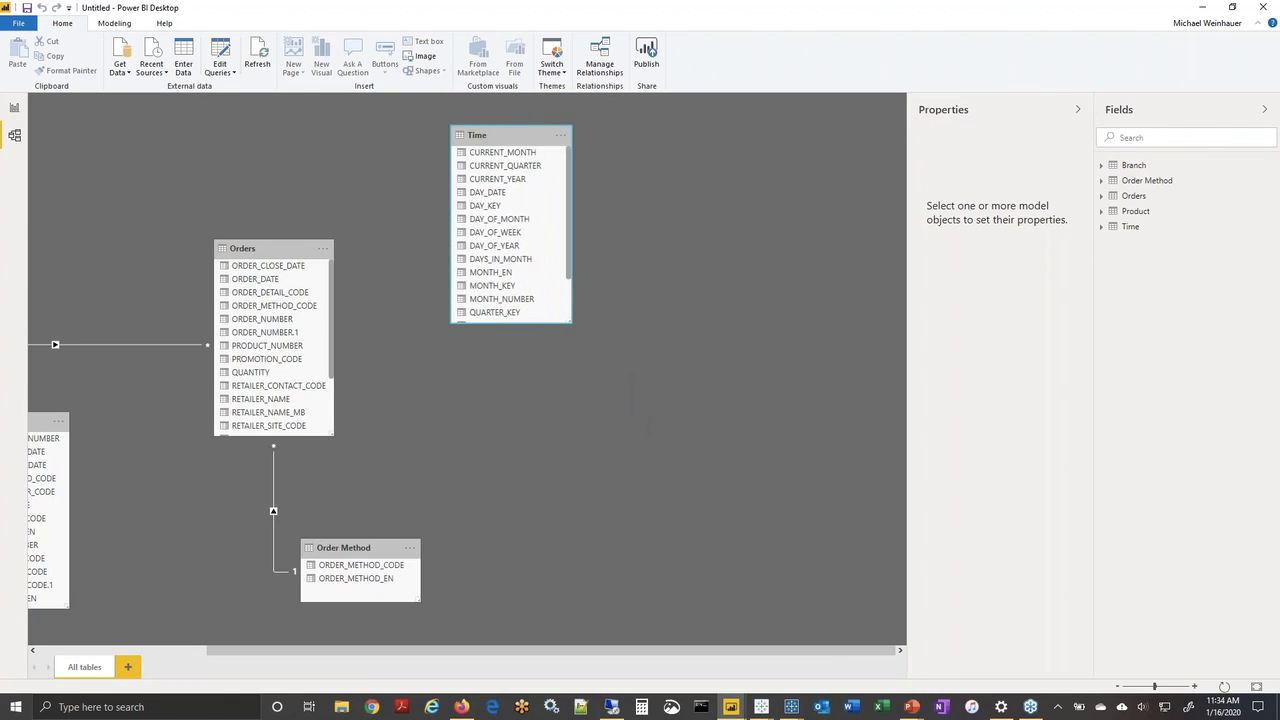
left_click(162, 650)
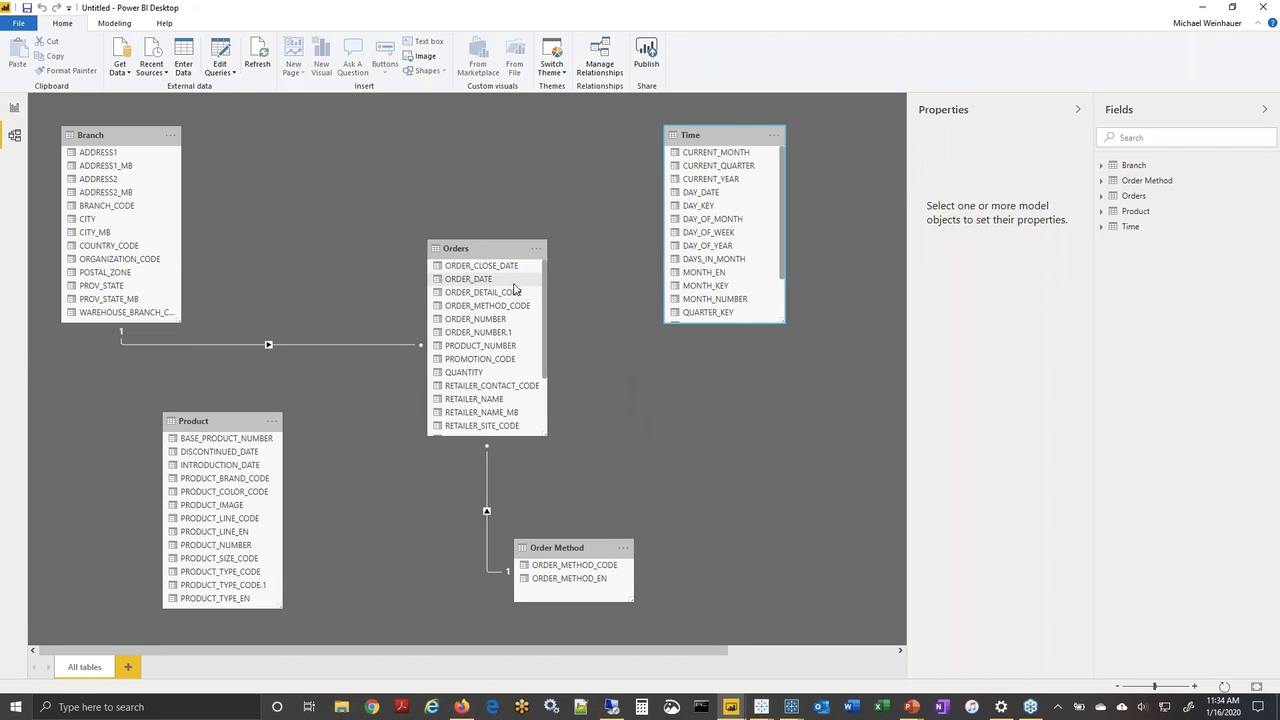
Create many-to-one relationships from ORDER_DATE in Orders to DAY_DATE in Time and from PRODUCT_NUMBER in Orders to PRODUCT_NUMBER in Product.
left_click_drag(490, 285, 718, 196)
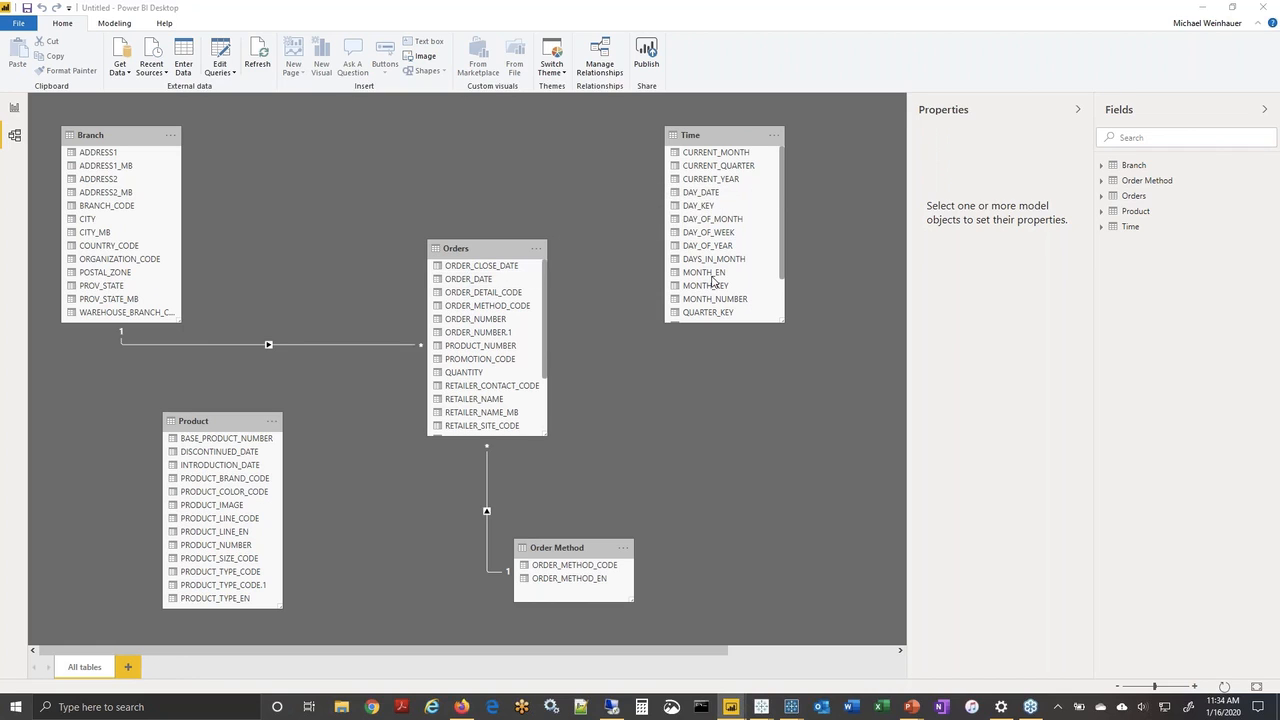
left_click(786, 520)
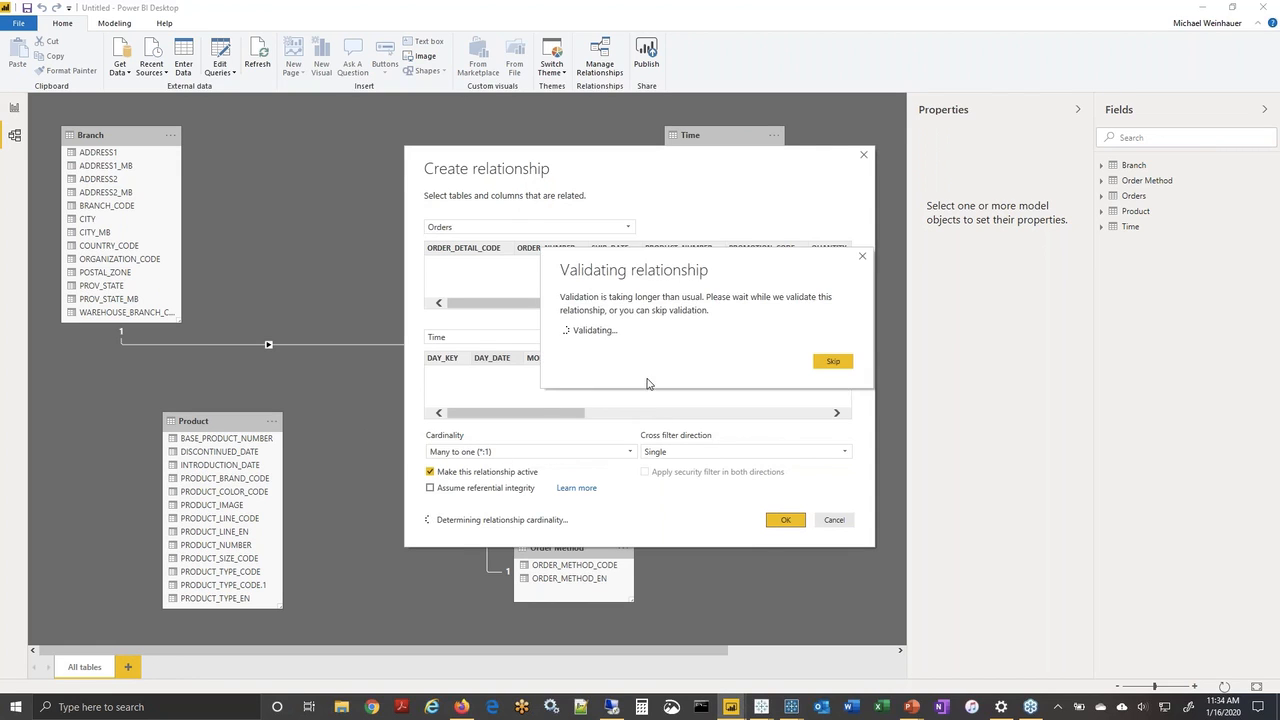
key("Escape")
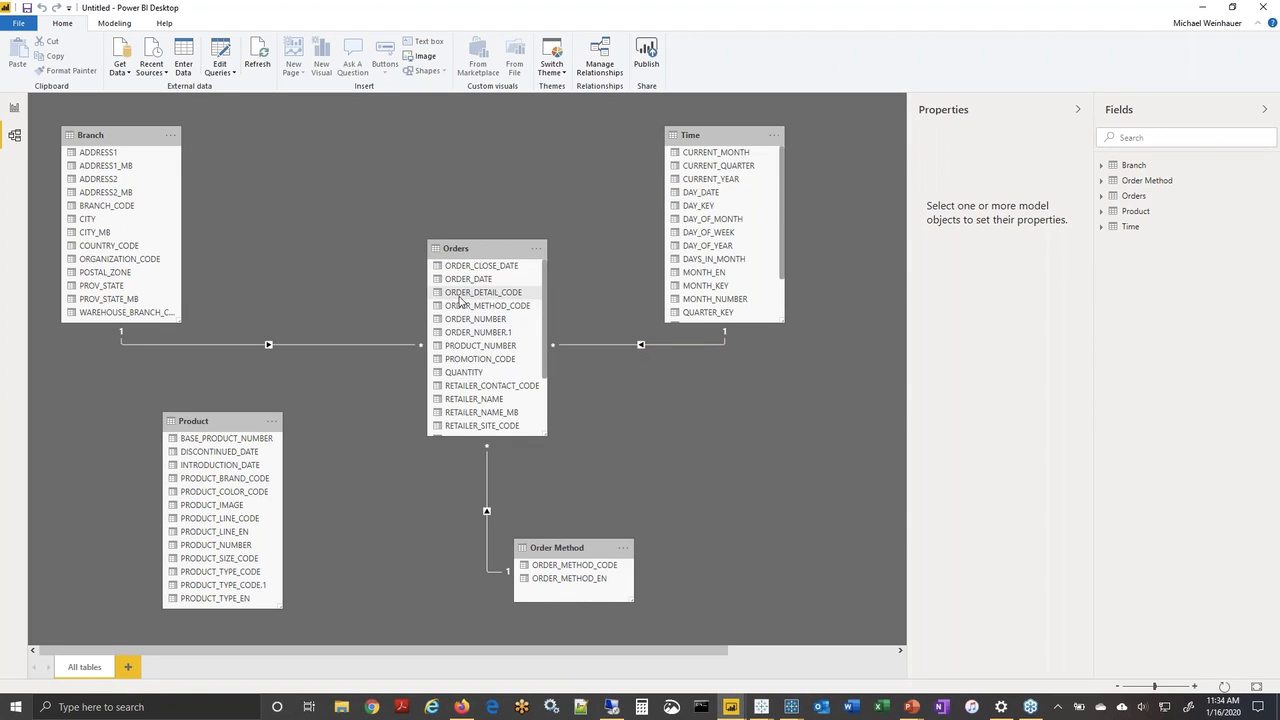
left_click_drag(458, 347, 224, 546)
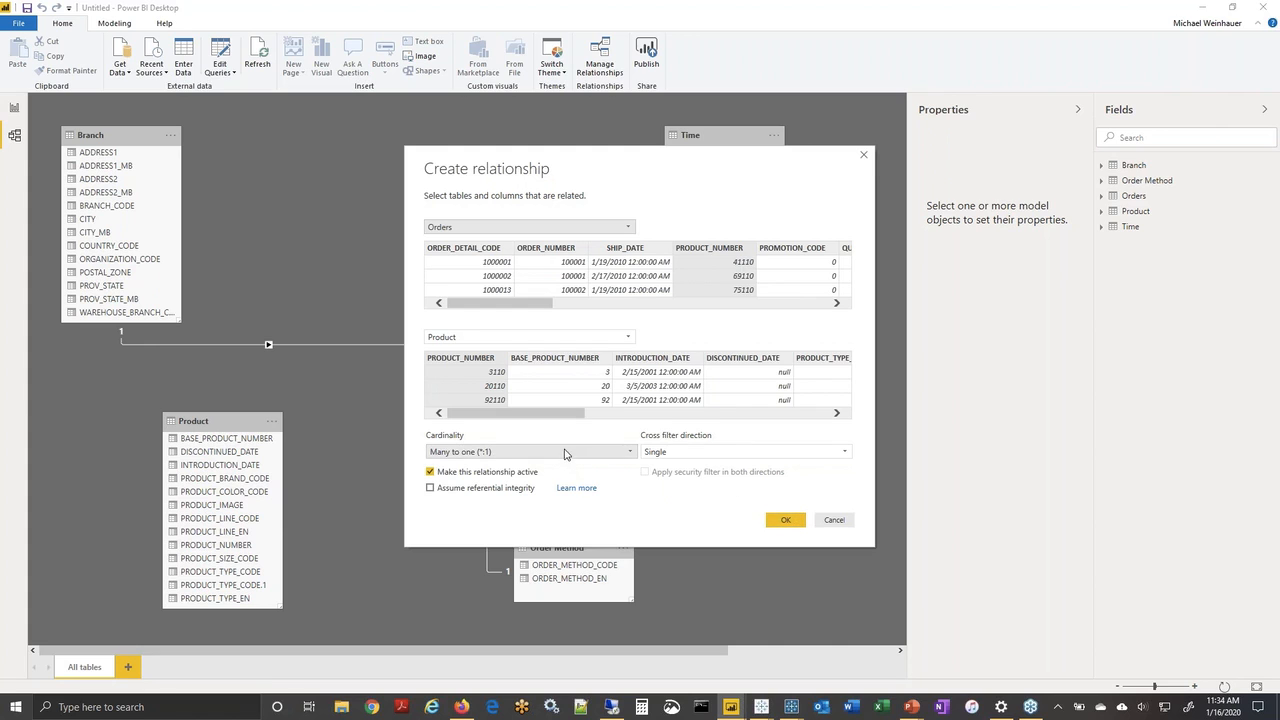
left_click(787, 521)
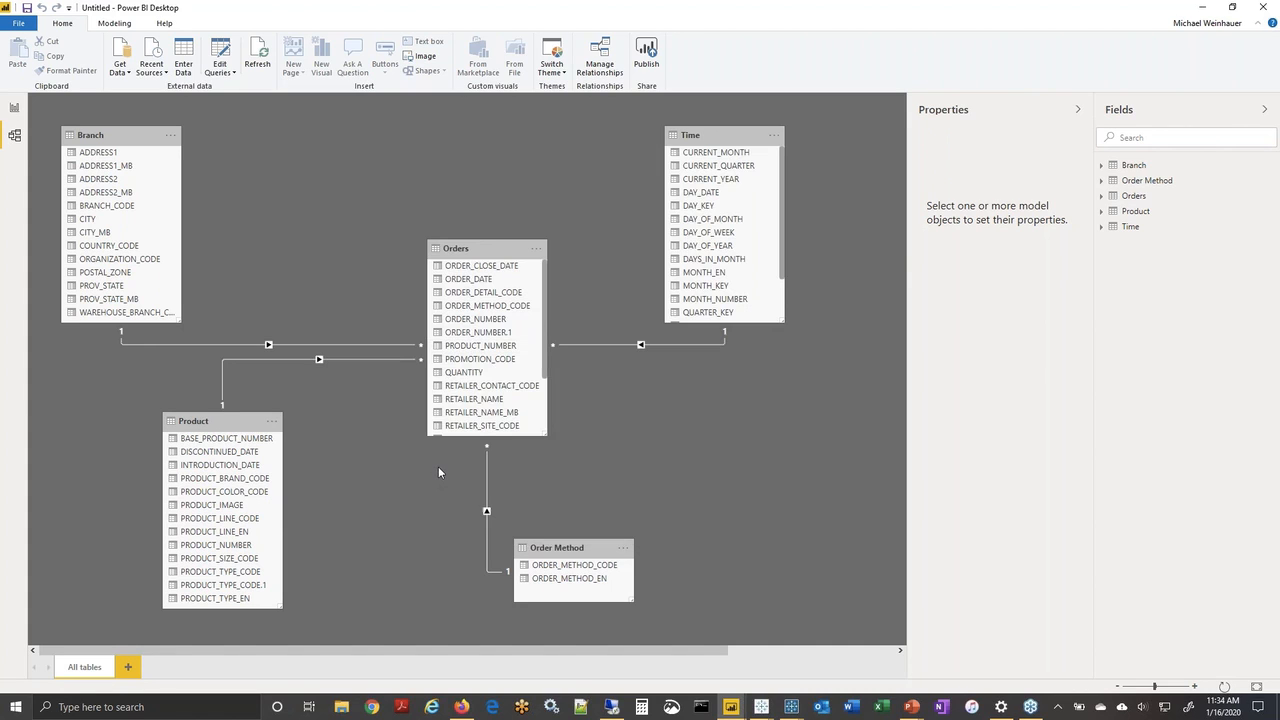
Find the UNIT_COST field of Orders and format it as Currency with 2 decimal places.
left_click(1130, 138)
type("cost")
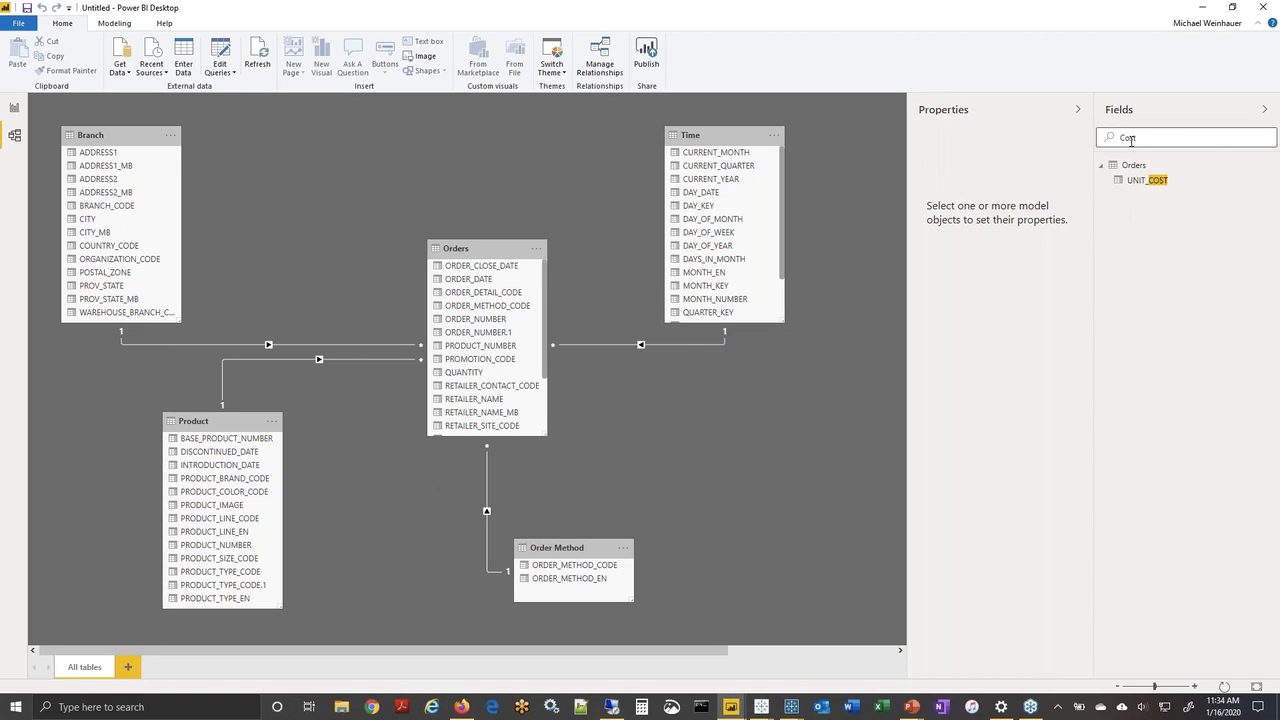
left_click(1151, 183)
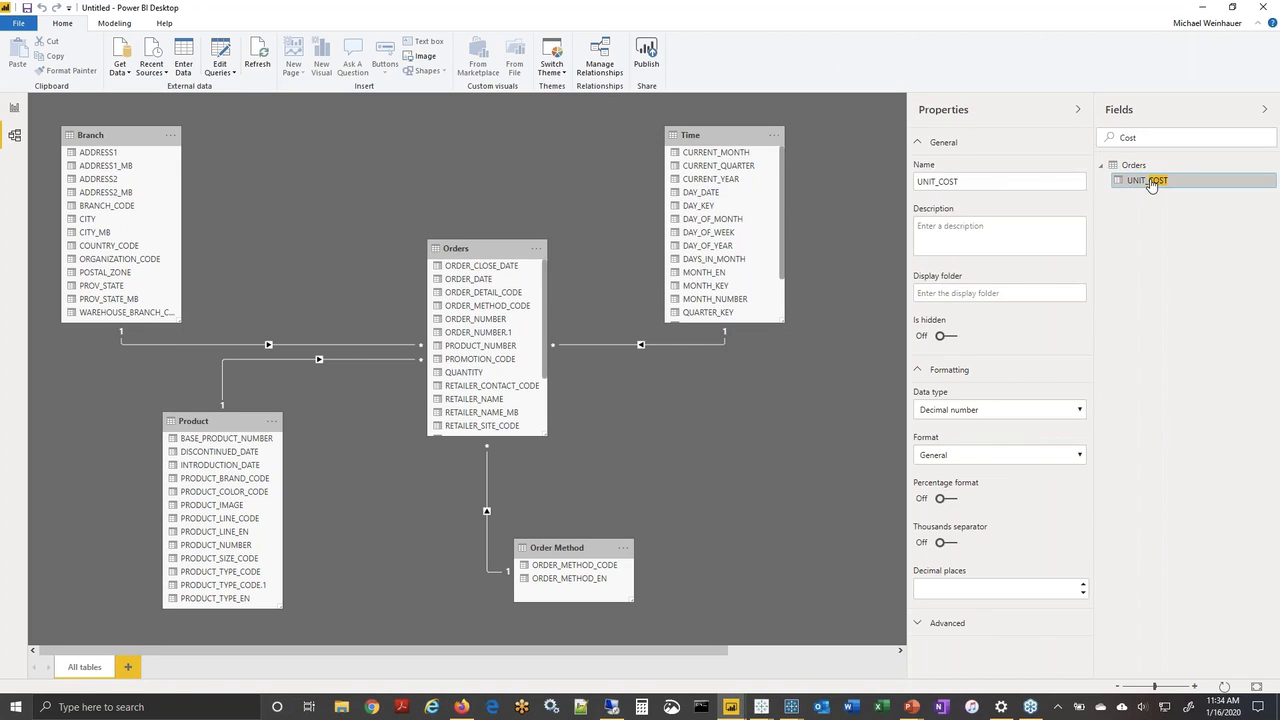
left_click(985, 458)
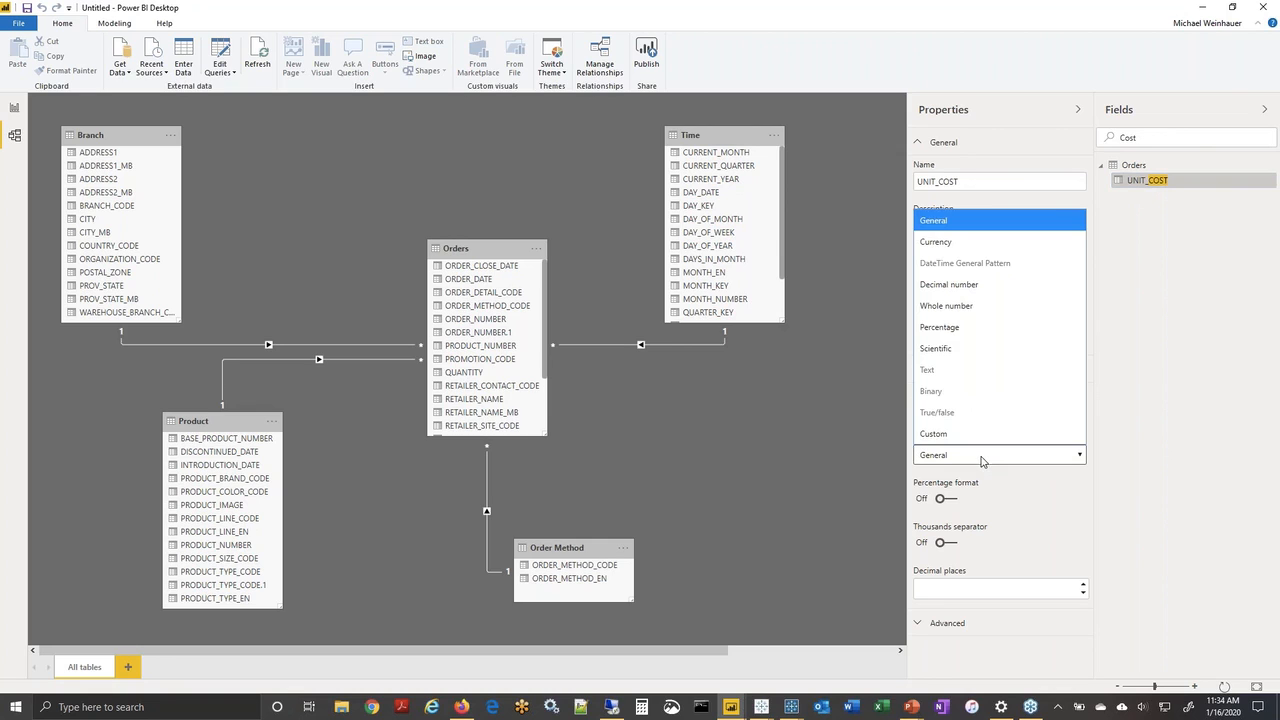
left_click(946, 242)
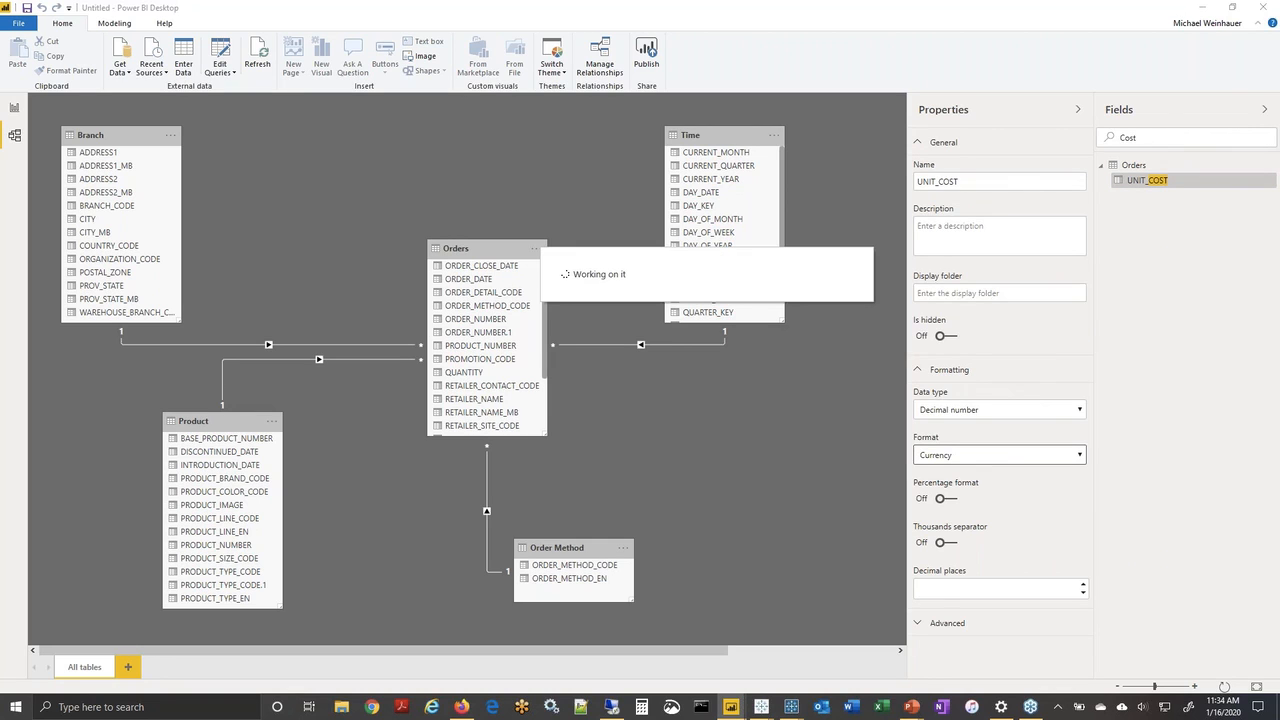
left_click(942, 589)
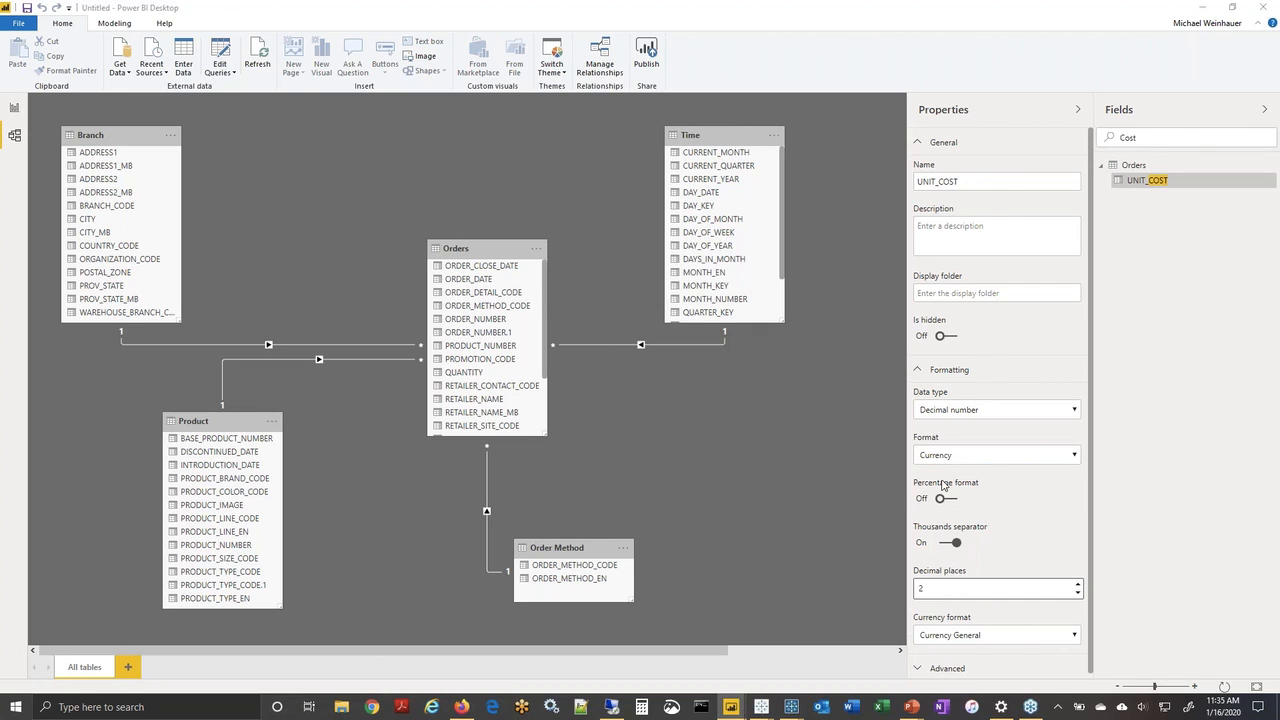
Find the UNIT_PRICE and UNIT_SALE_PRICE fields of Orders and format both as Currency with 2 decimal places.
left_click(1148, 144)
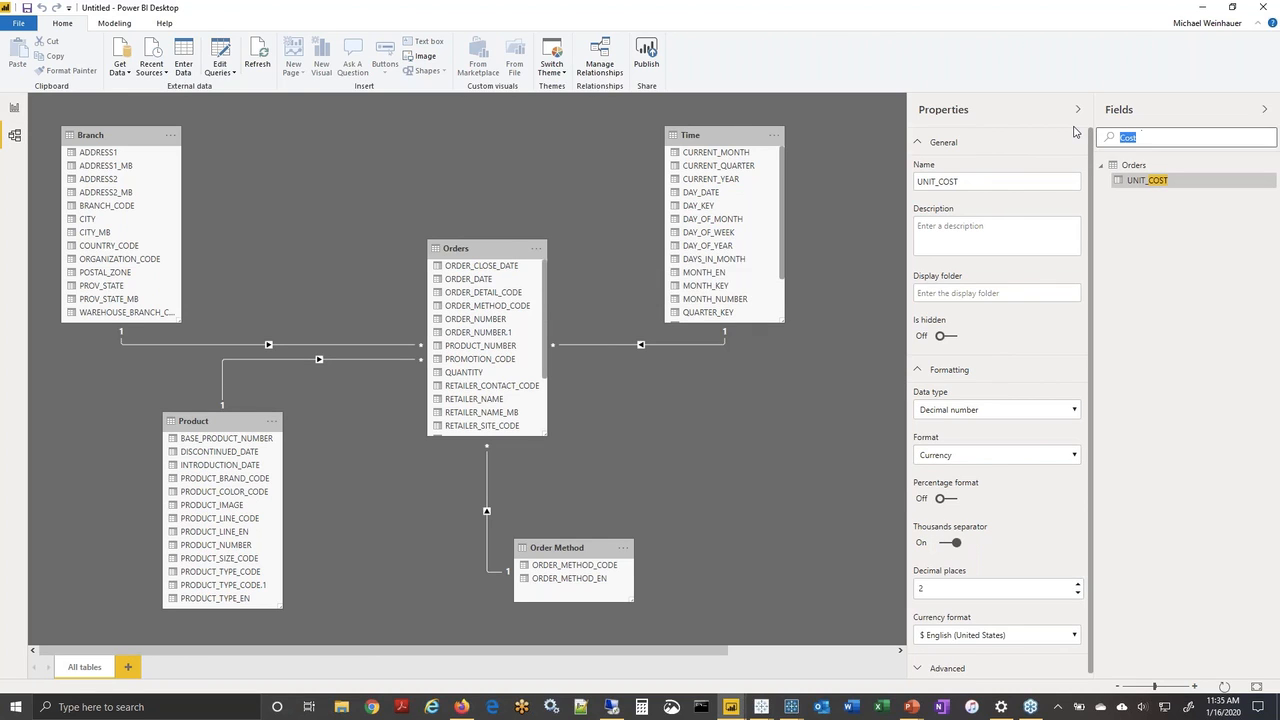
type("Price")
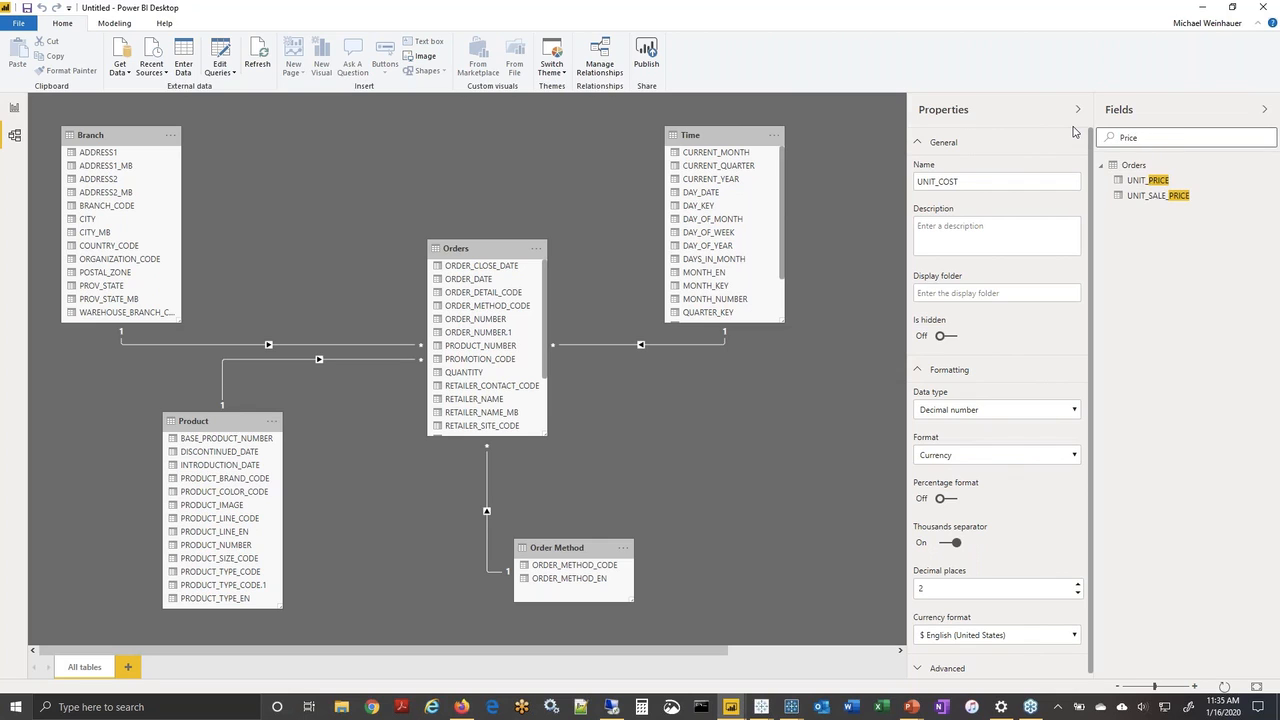
left_click(1147, 180)
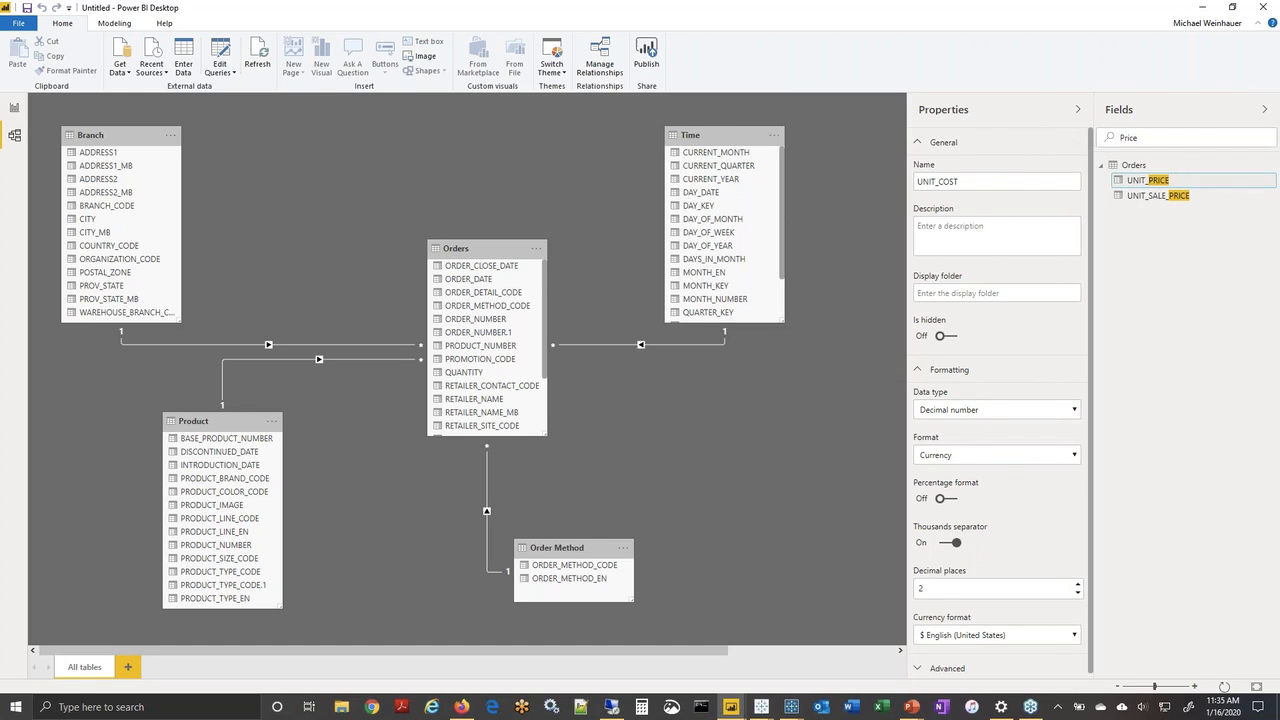
left_click(1150, 196, "ctrl")
left_click(984, 414)
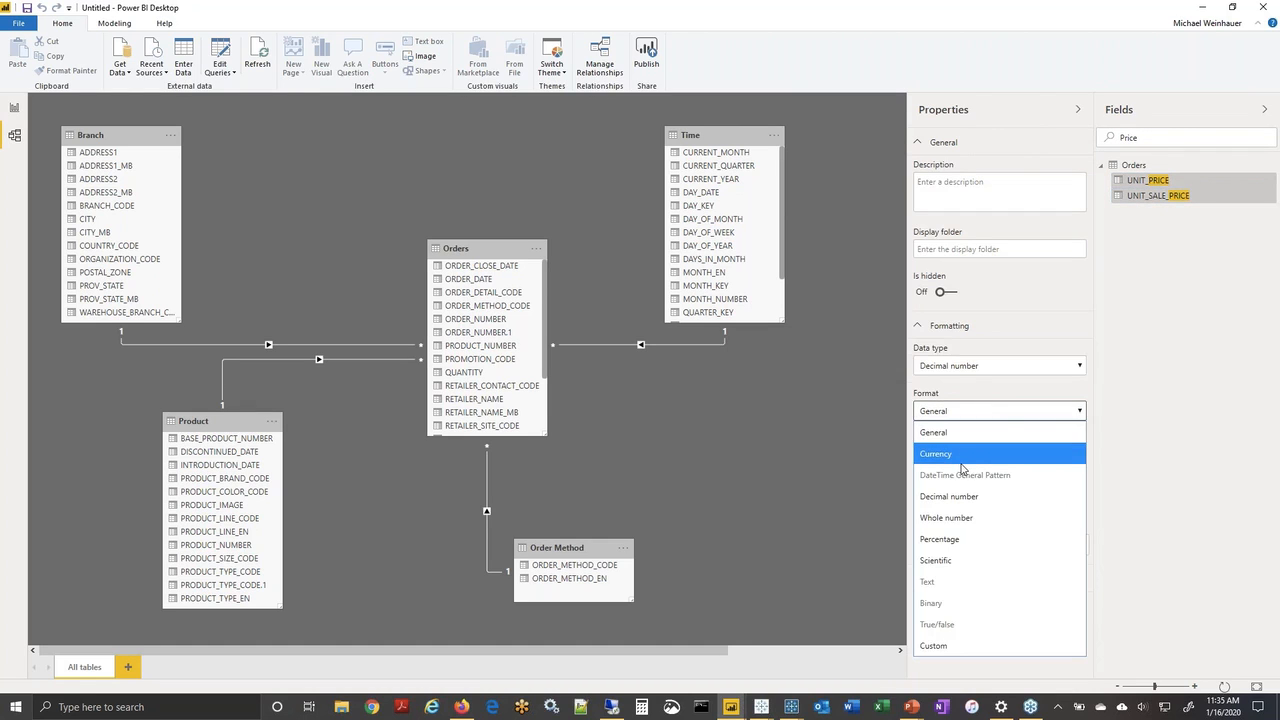
left_click(965, 455)
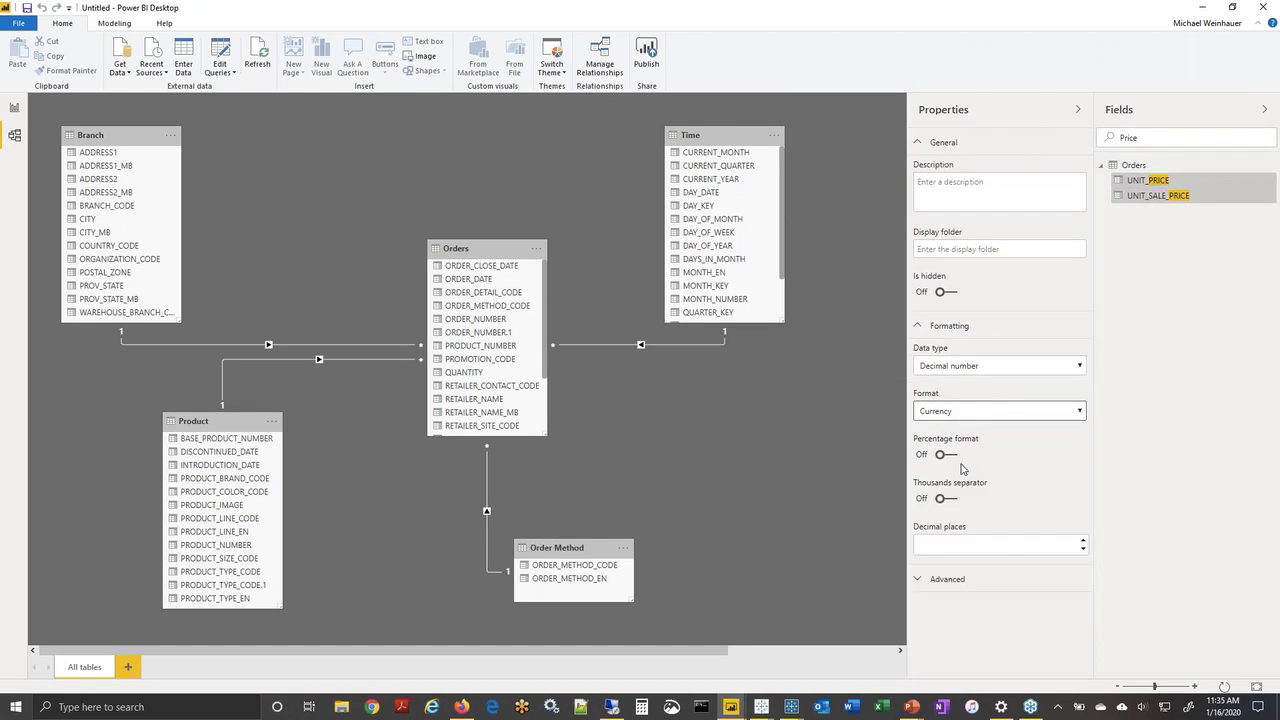
left_click(948, 545)
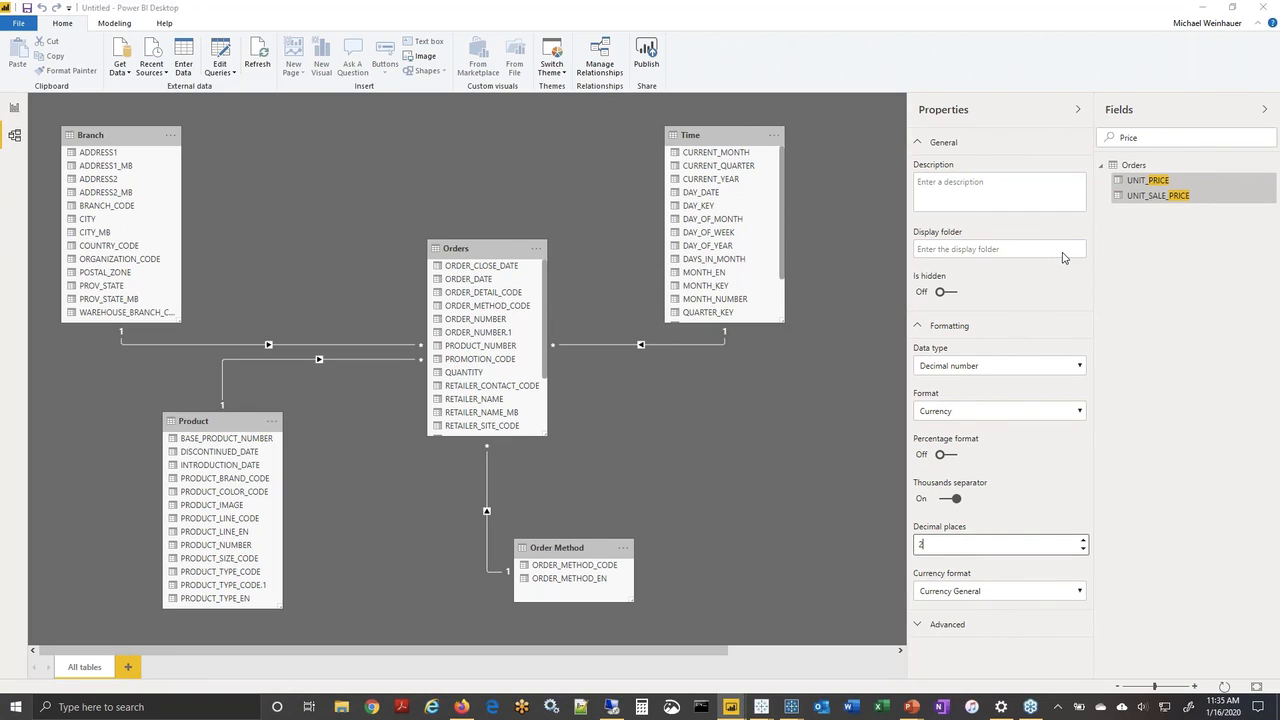
Switch to the report view, add a matrix visual to the blank page and widen it.
left_click(1158, 144)
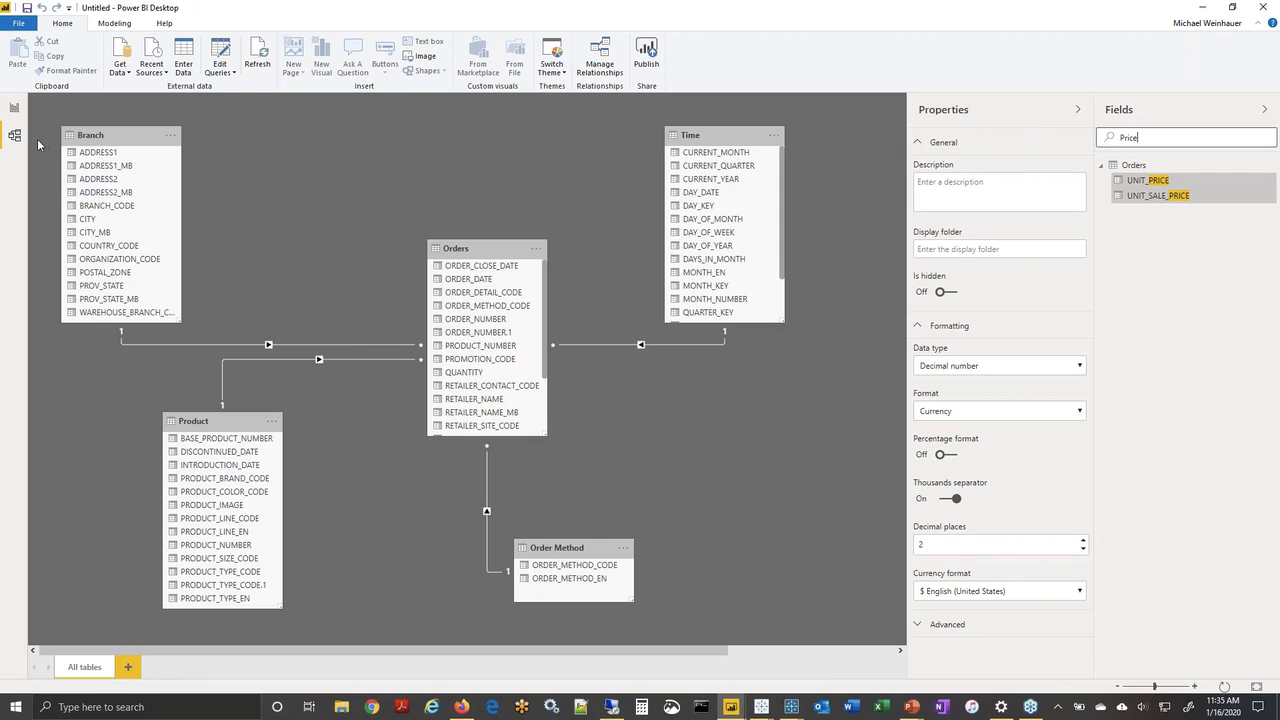
left_click(14, 110)
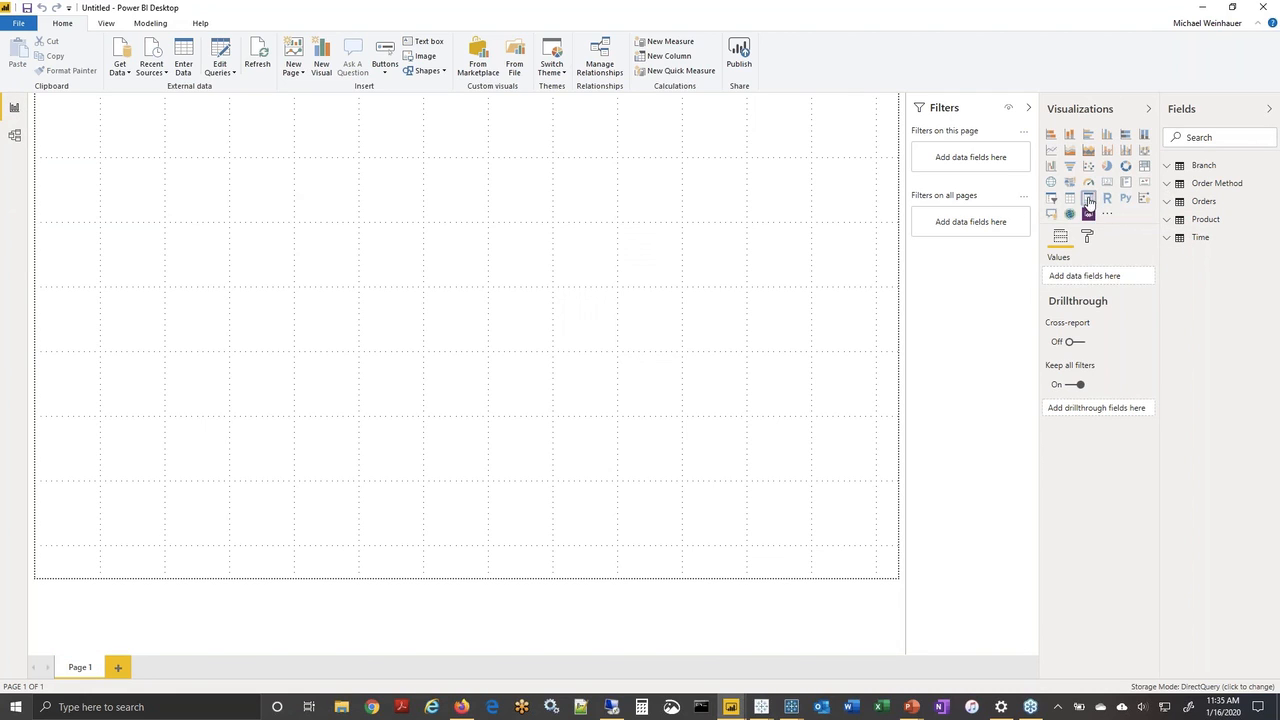
left_click_drag(232, 190, 476, 187)
Build a Product hierarchy with PRODUCT_TYPE_EN under PRODUCT_LINE_EN and use it as the matrix rows.
left_click(1170, 222)
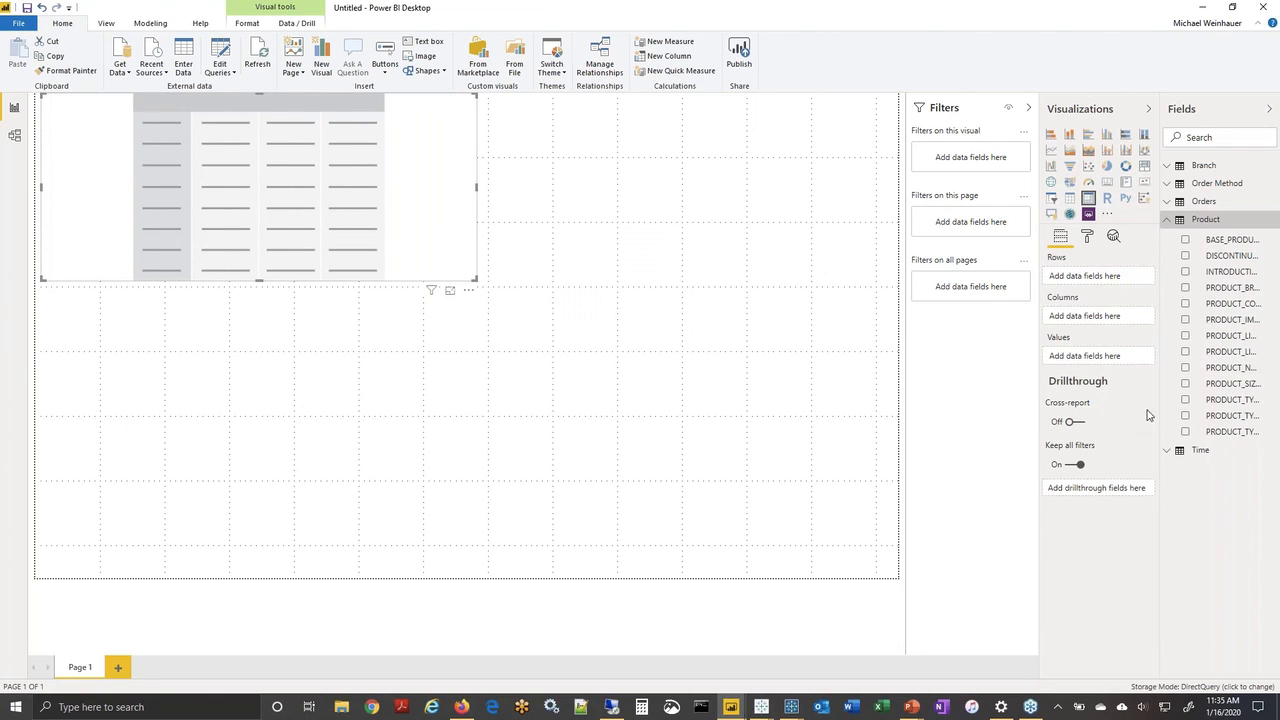
left_click_drag(1040, 383, 980, 383)
left_click_drag(1163, 390, 1034, 408)
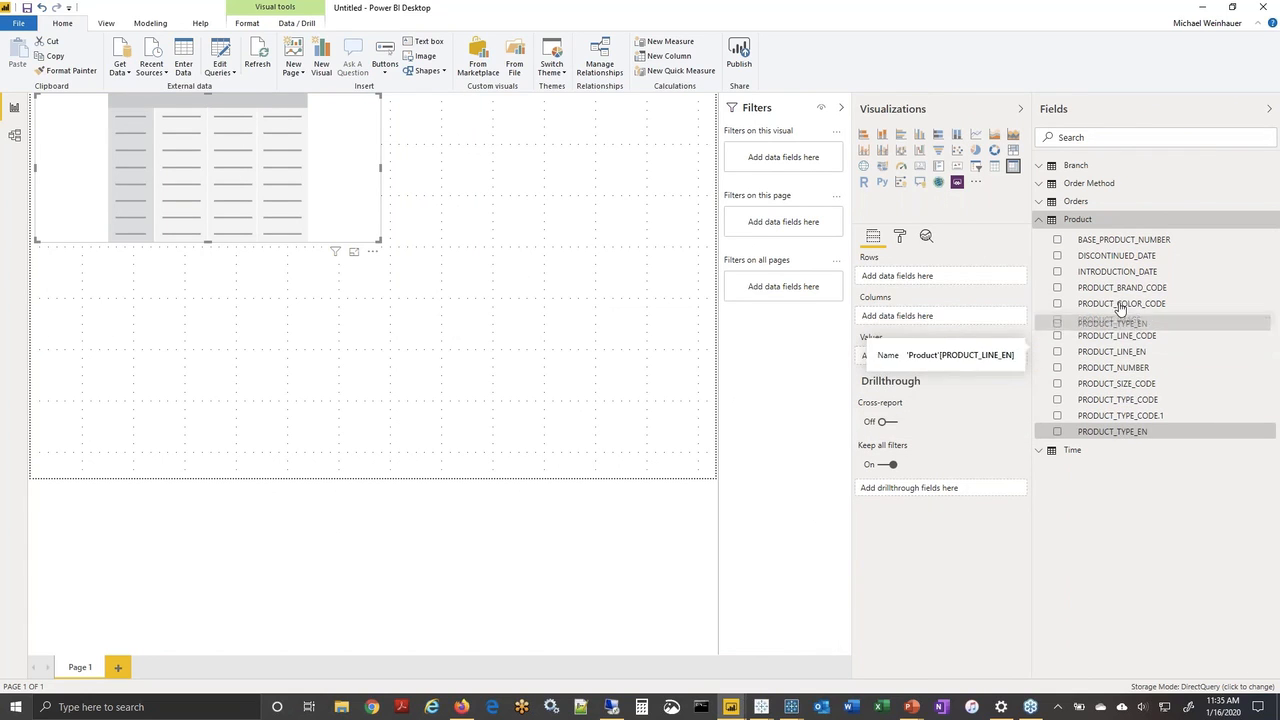
right_click(1123, 433)
left_click(1138, 500)
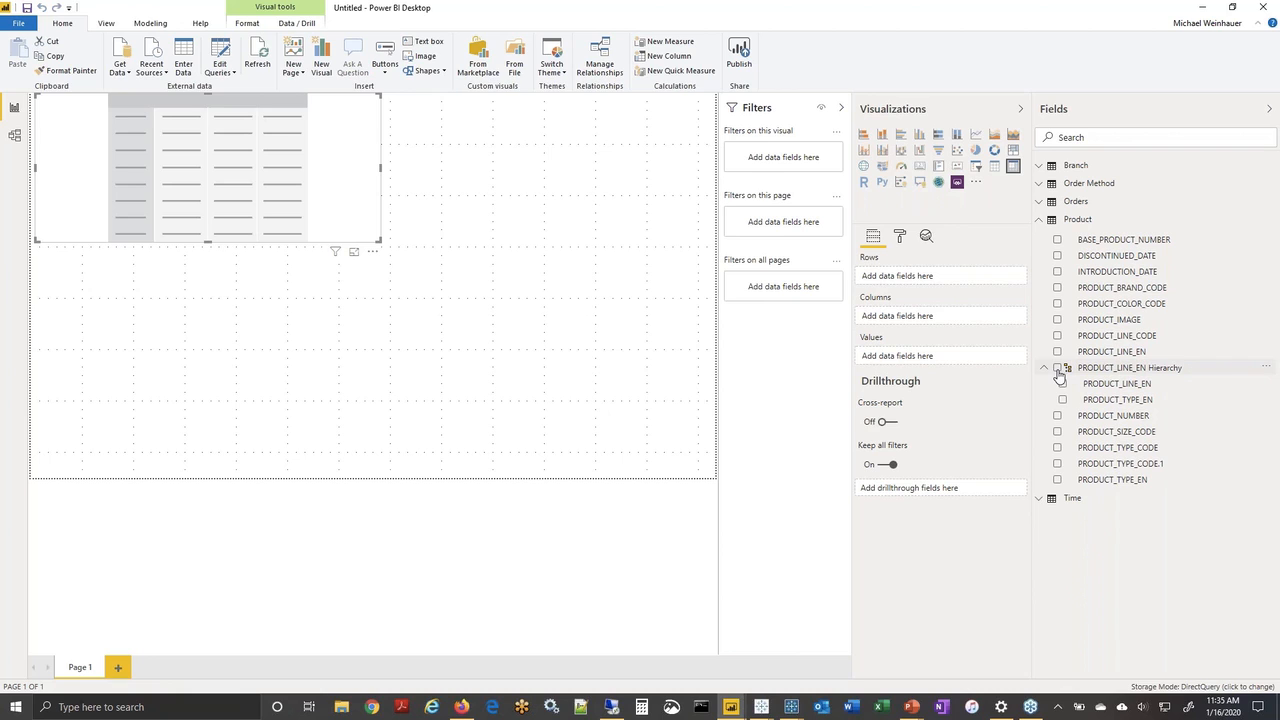
left_click(1057, 368)
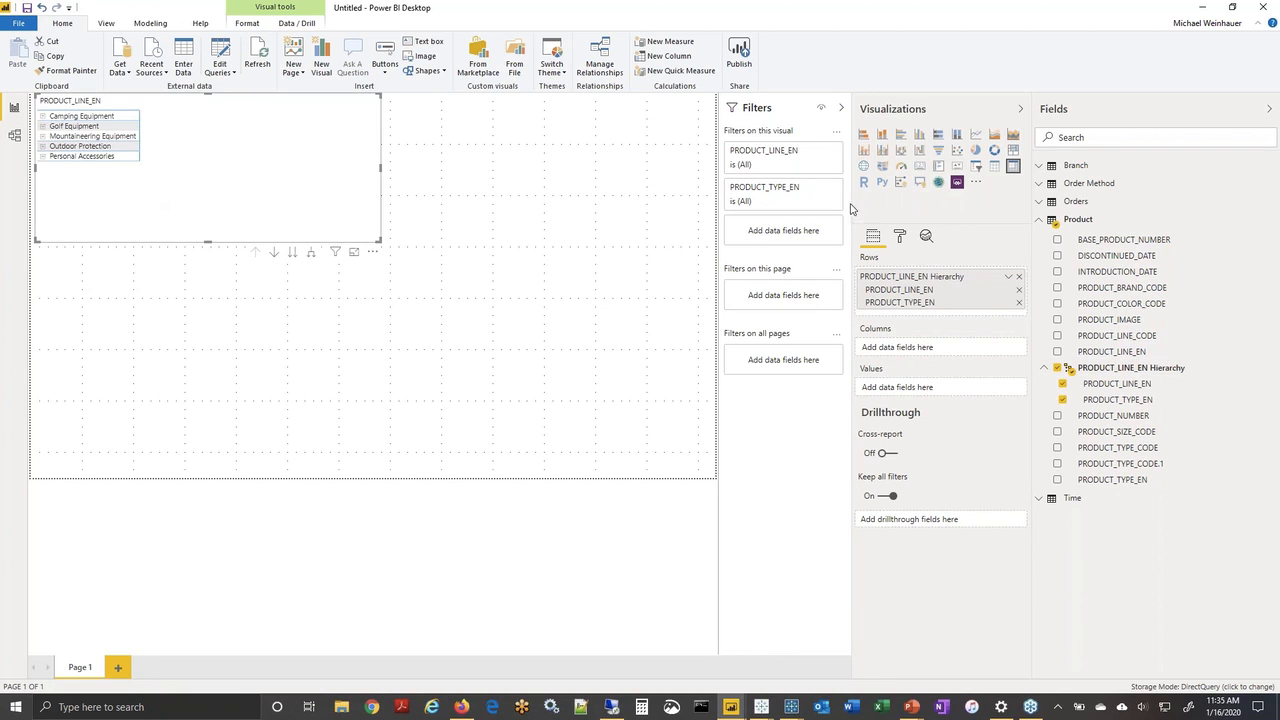
Put CURRENT_YEAR from Time in the matrix columns and UNIT_SALE_PRICE from Orders in its values.
left_click(1039, 499)
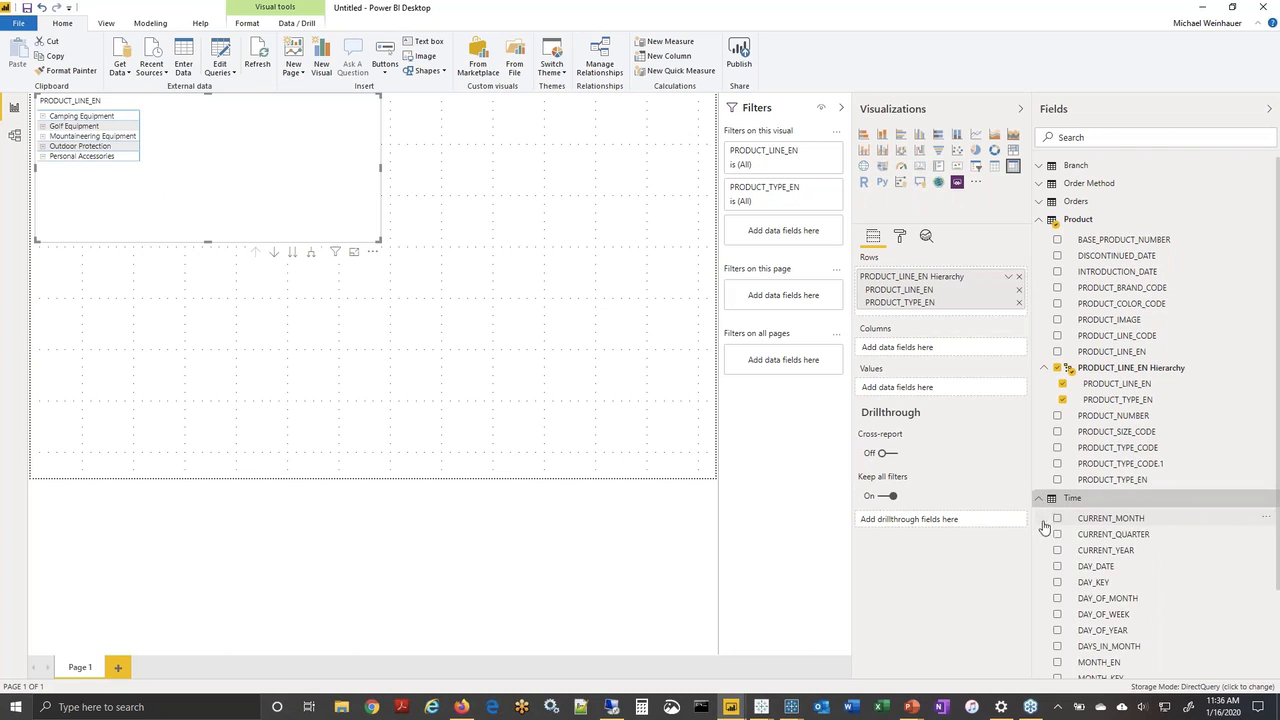
left_click_drag(1097, 540, 912, 348)
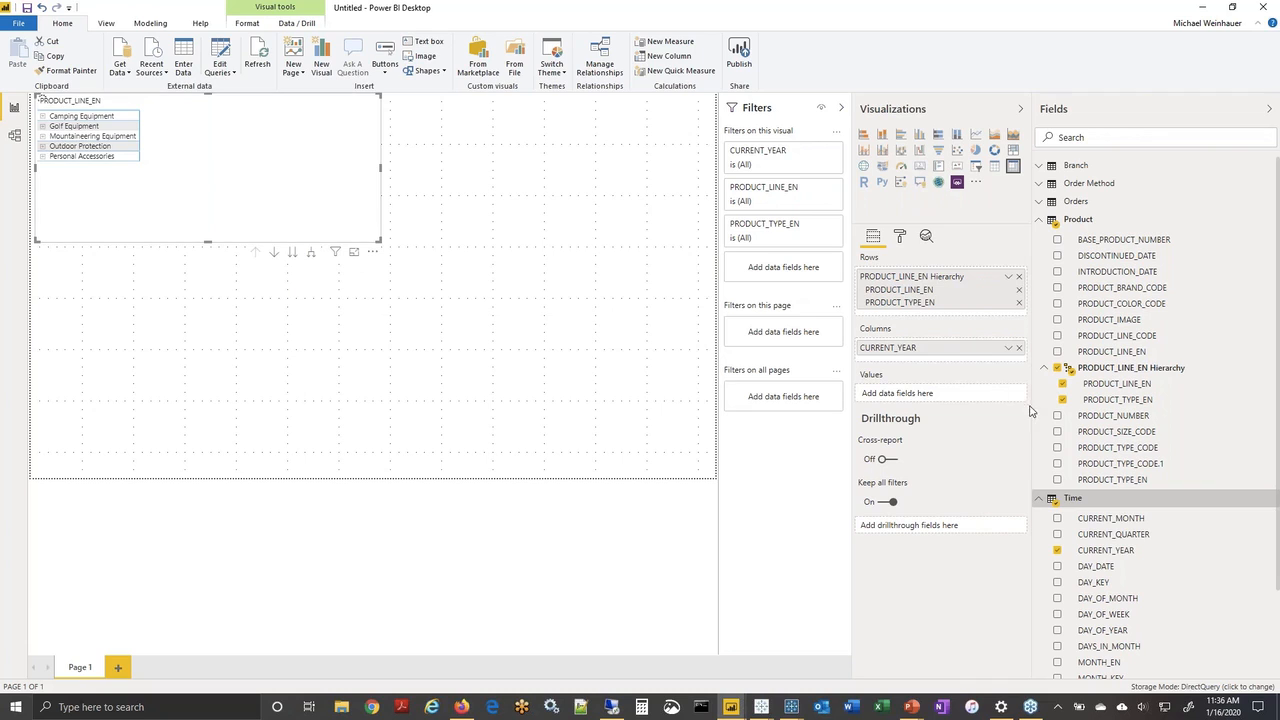
left_click(1039, 204)
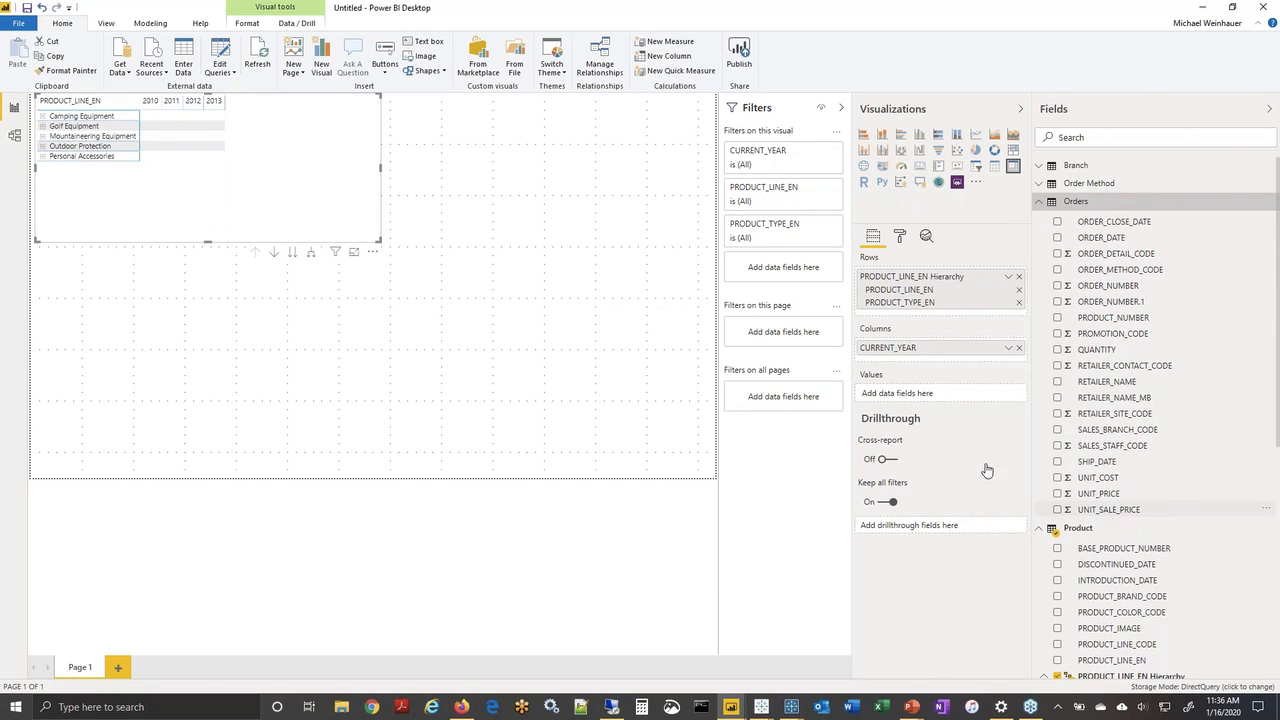
left_click_drag(868, 412, 897, 393)
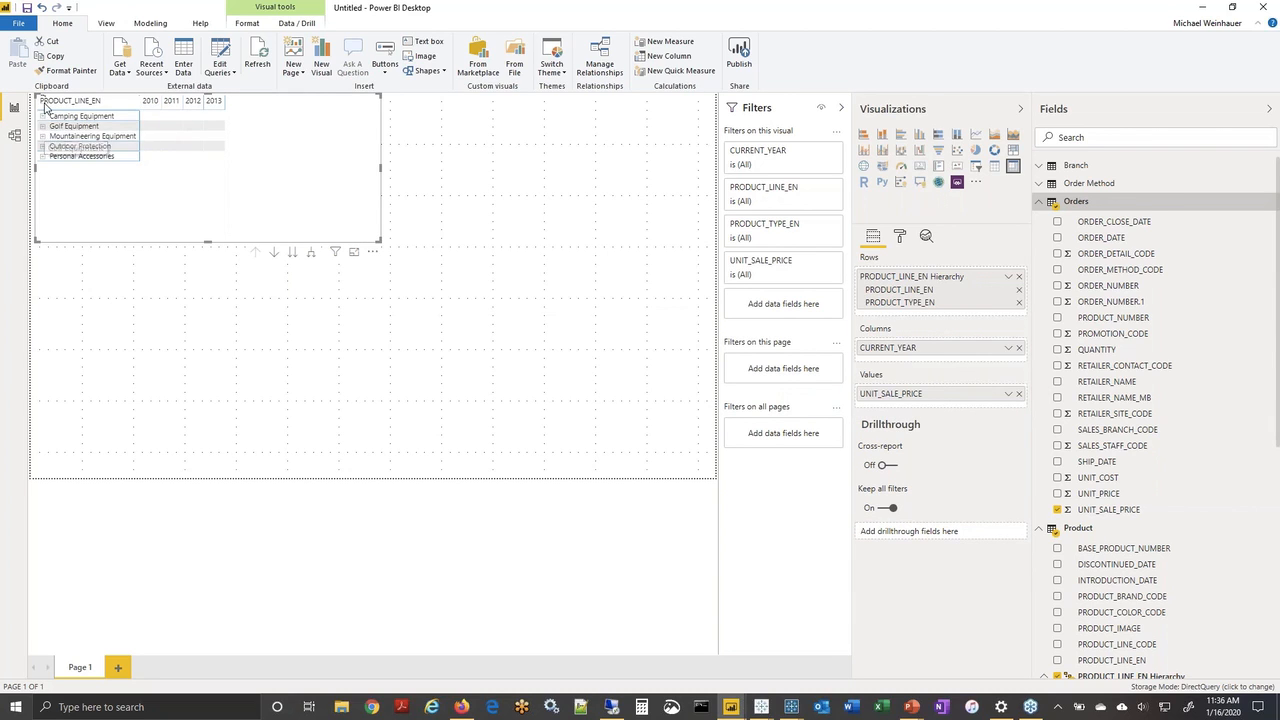
Enlarge the matrix and expand the Golf Equipment row to its product types.
left_click_drag(380, 240, 544, 348)
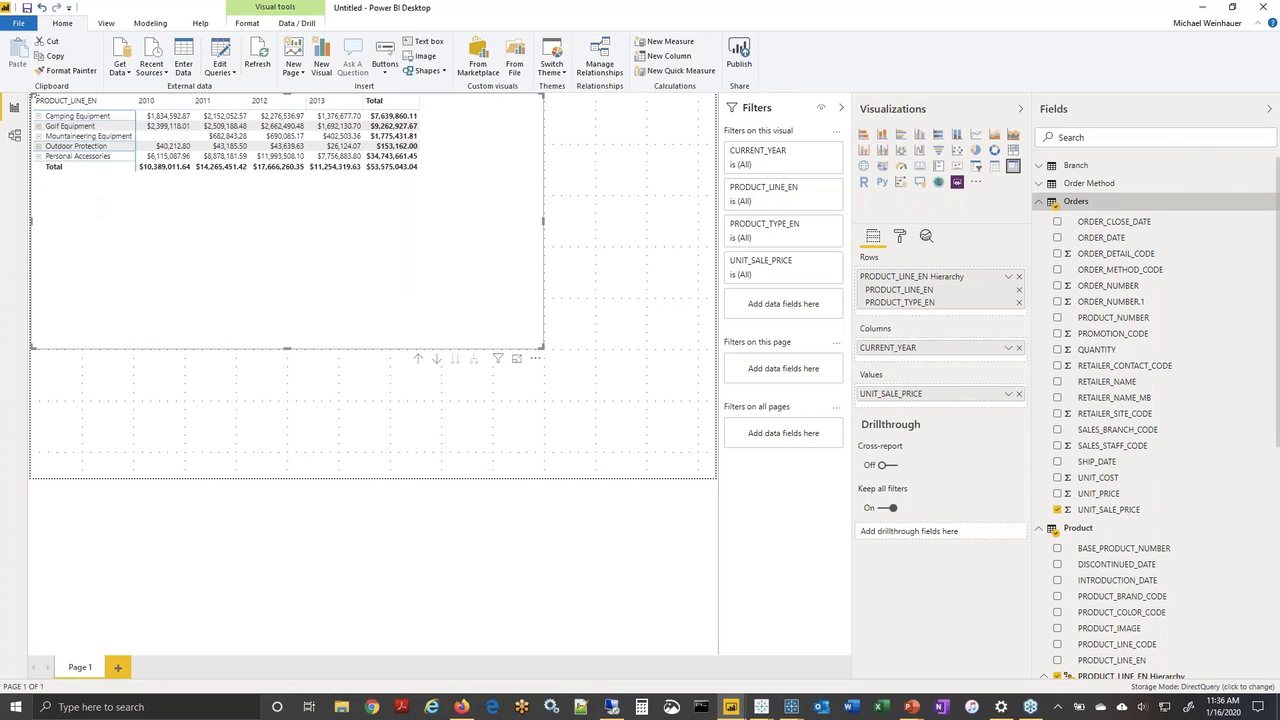
left_click(38, 127)
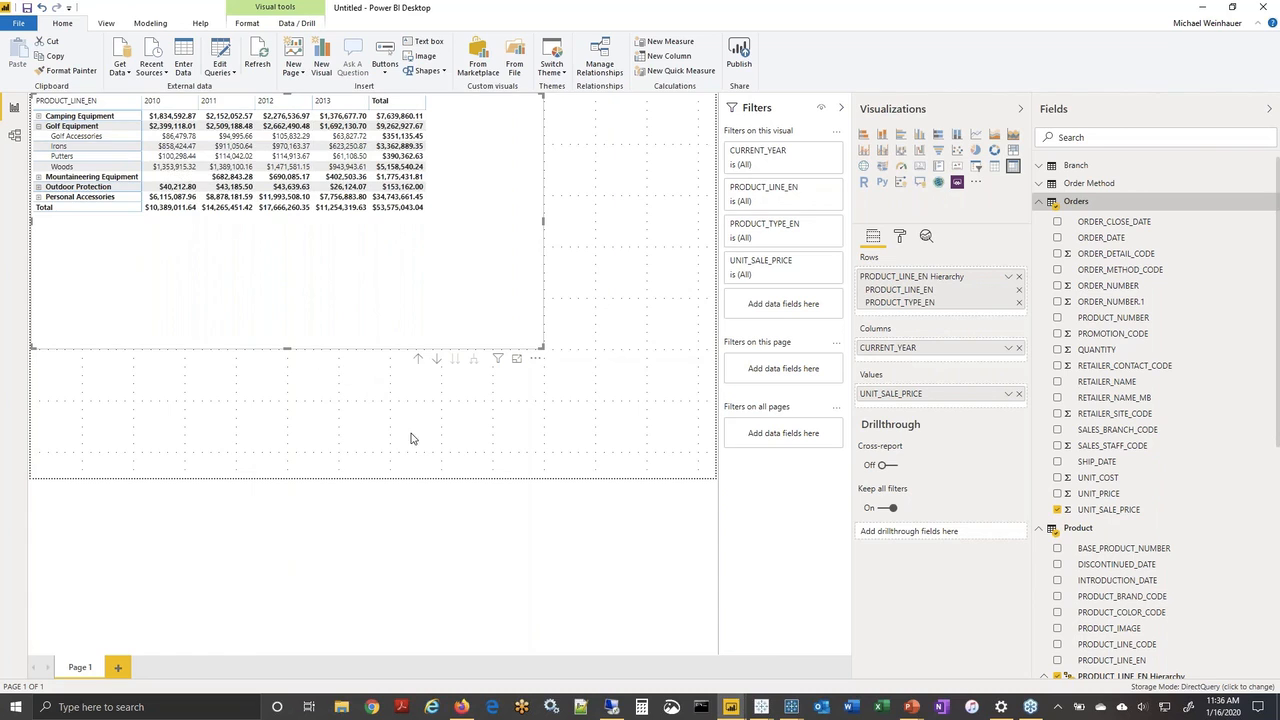
right_click(1088, 205)
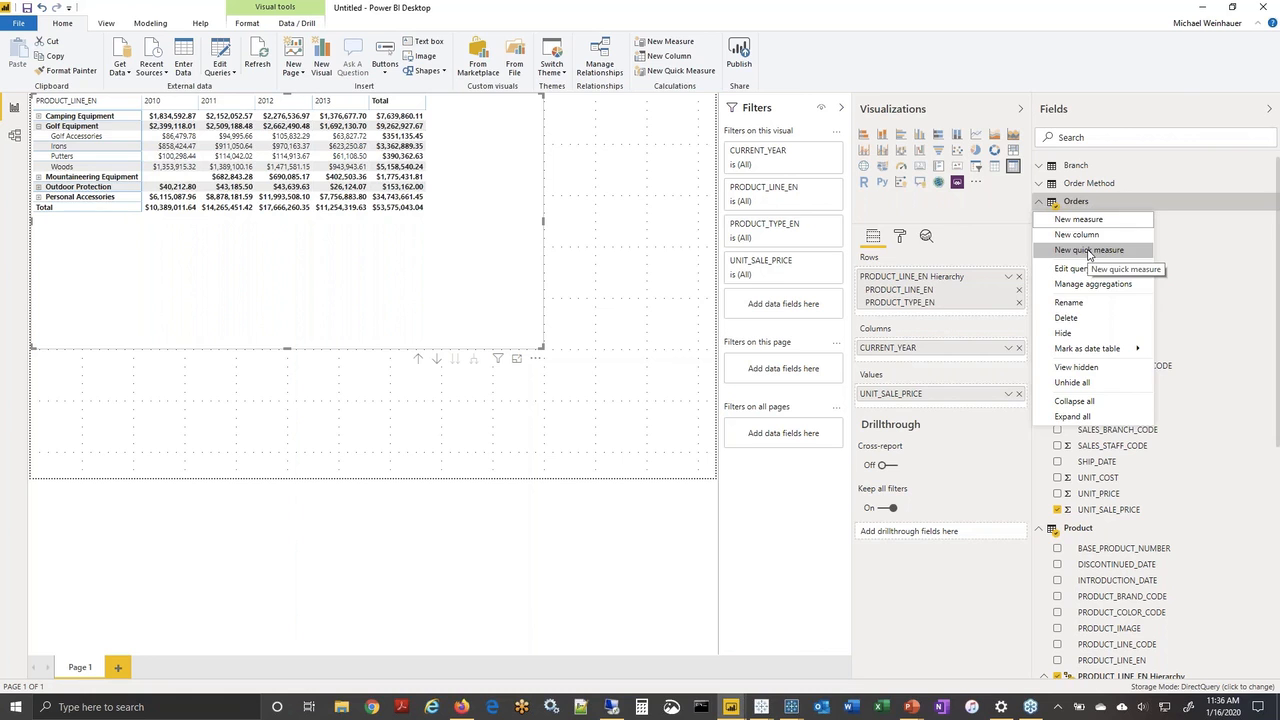
Switch to the Trifecta GOSALES report and show the GROSS PROFIT measure of the ORDERS table.
left_click(731, 708)
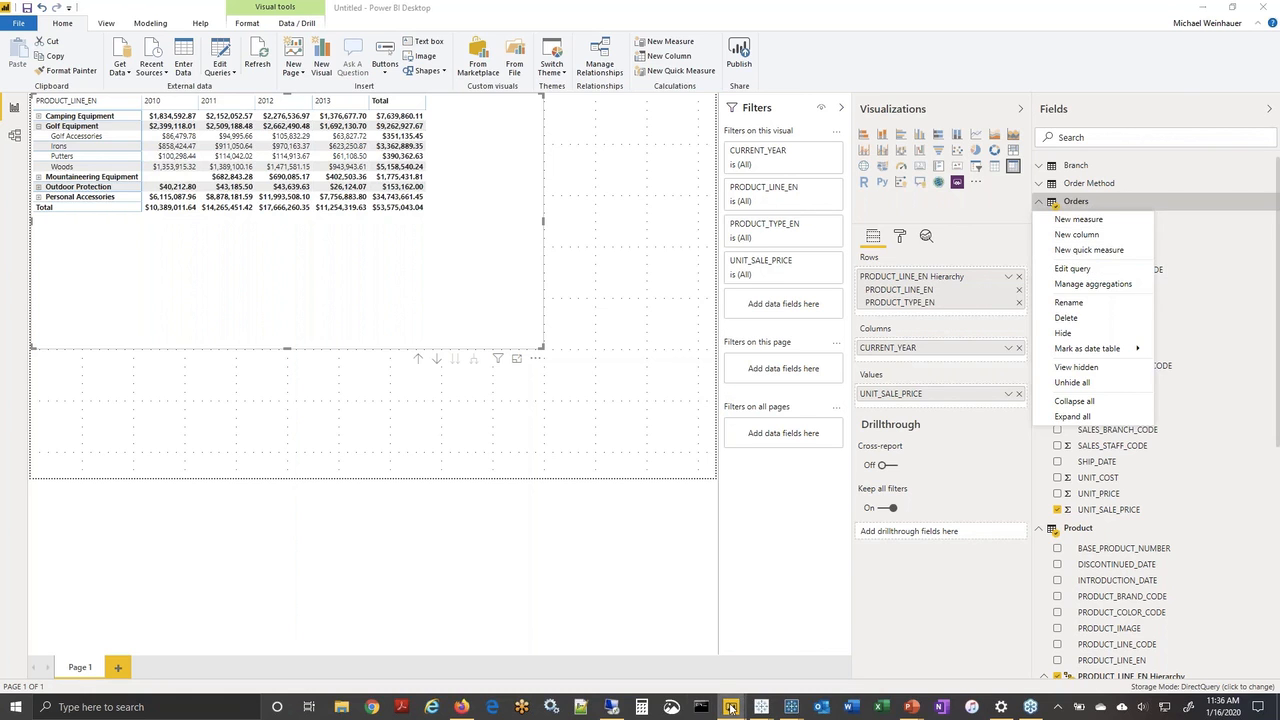
left_click(667, 650)
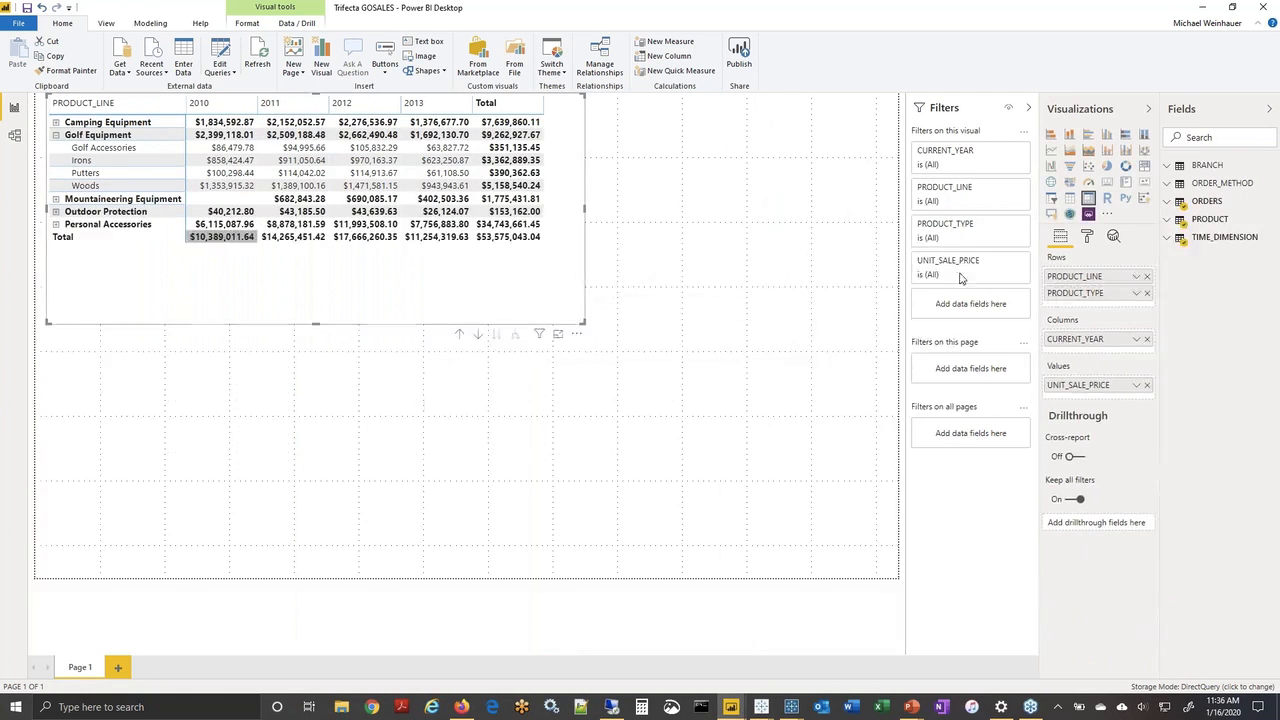
left_click(1168, 201)
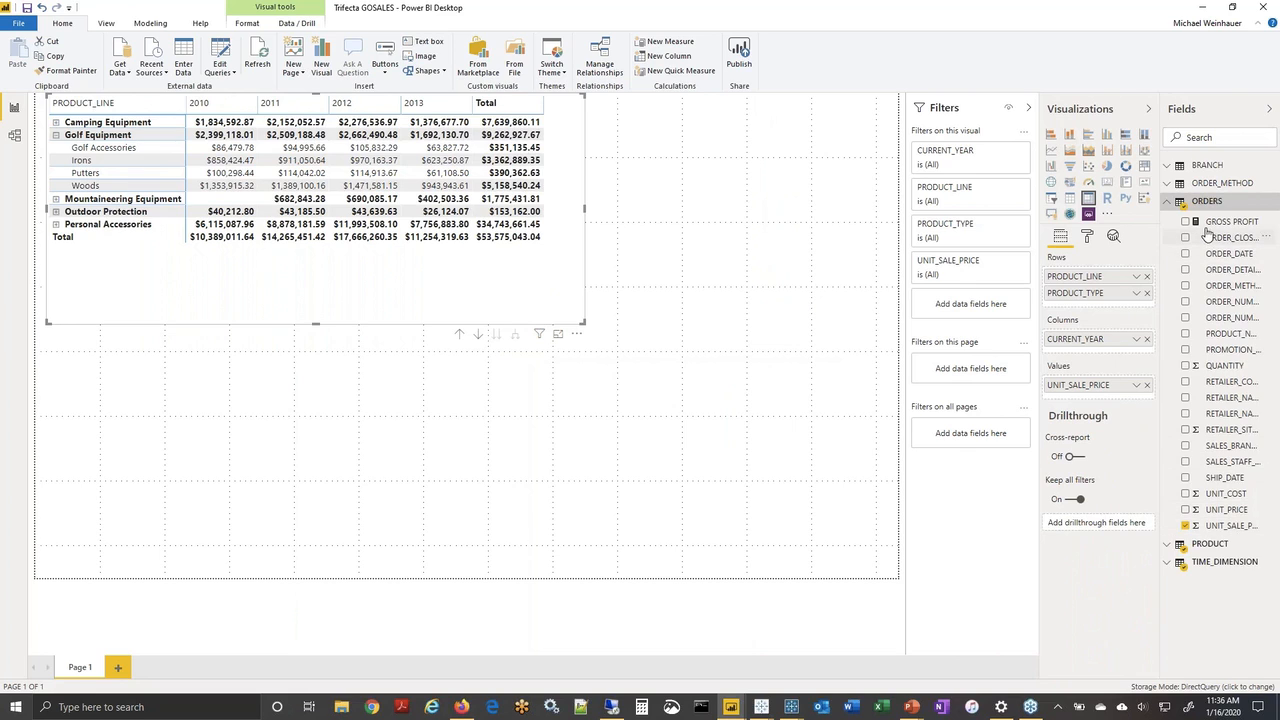
left_click(1214, 221)
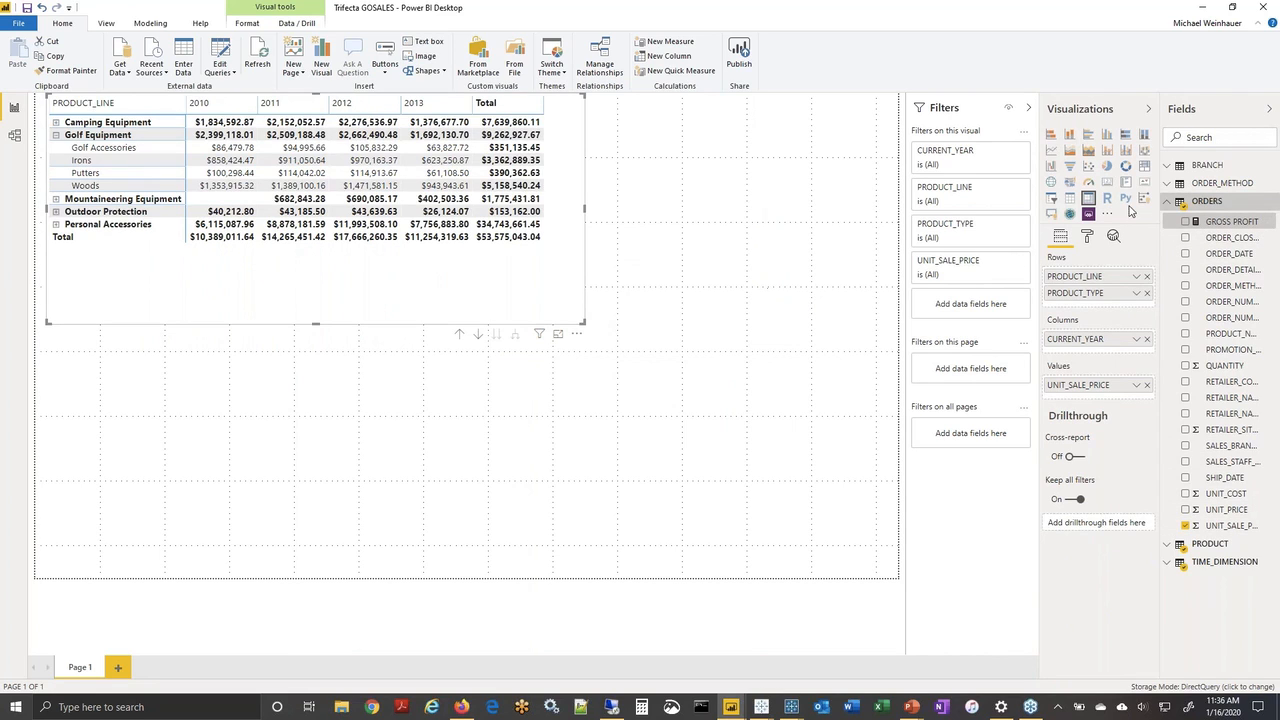
Look through the commands available for the GROSS PROFIT measure and the ORDERS table.
right_click(1210, 221)
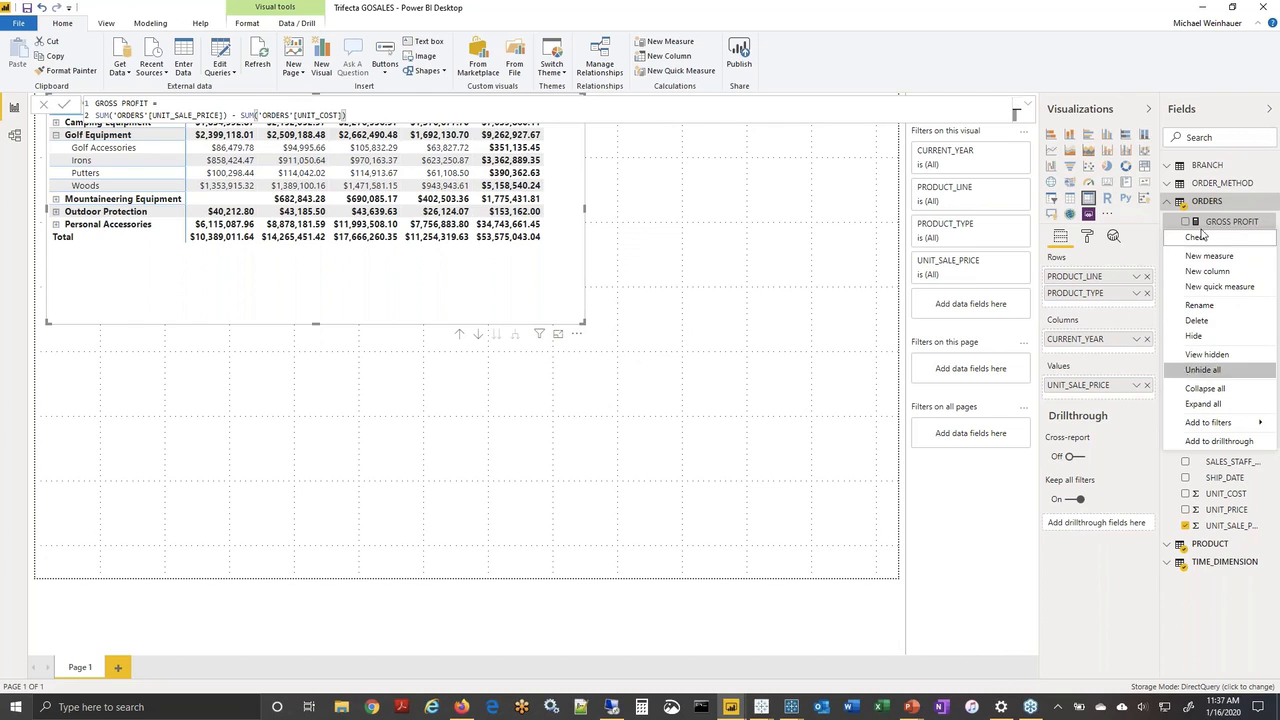
left_click(1214, 205)
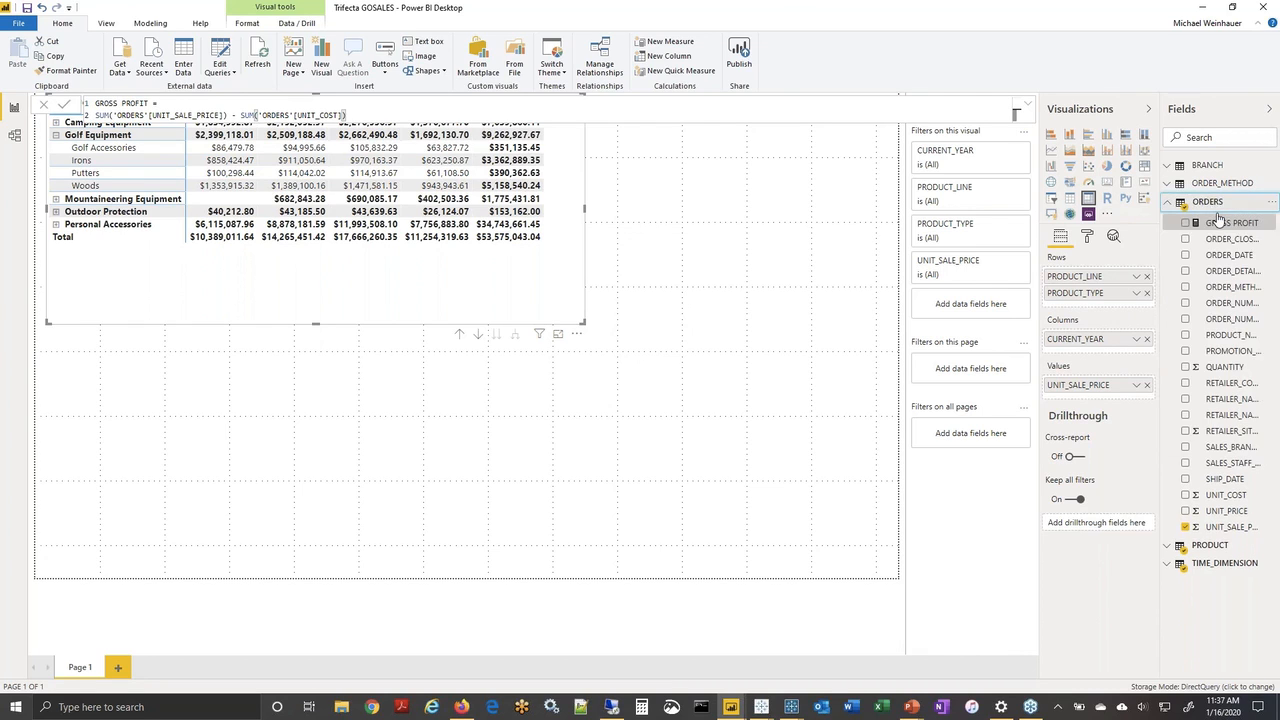
right_click(1210, 203)
key("Escape")
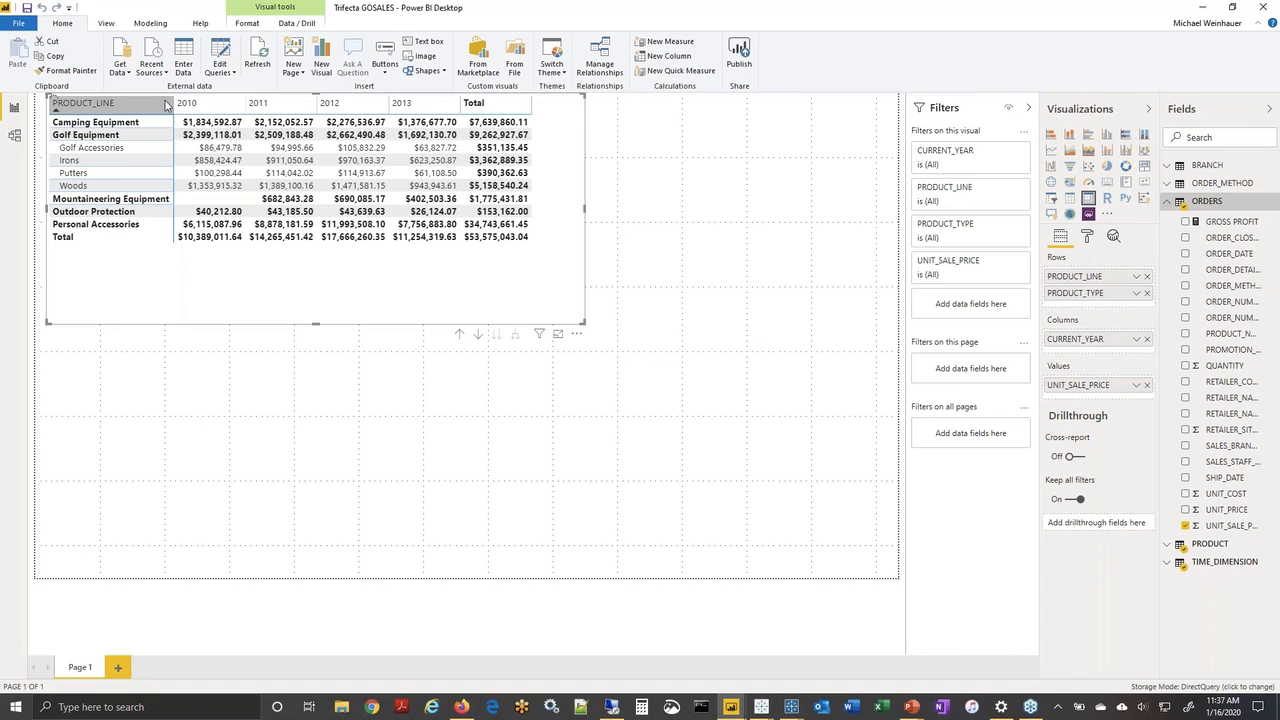
Examine the formula of the GROSS PROFIT measure and how it combines UNIT_SALE_PRICE and UNIT_COST.
left_click(1235, 221)
left_click(372, 113)
key("ctrl+a")
left_click(98, 138)
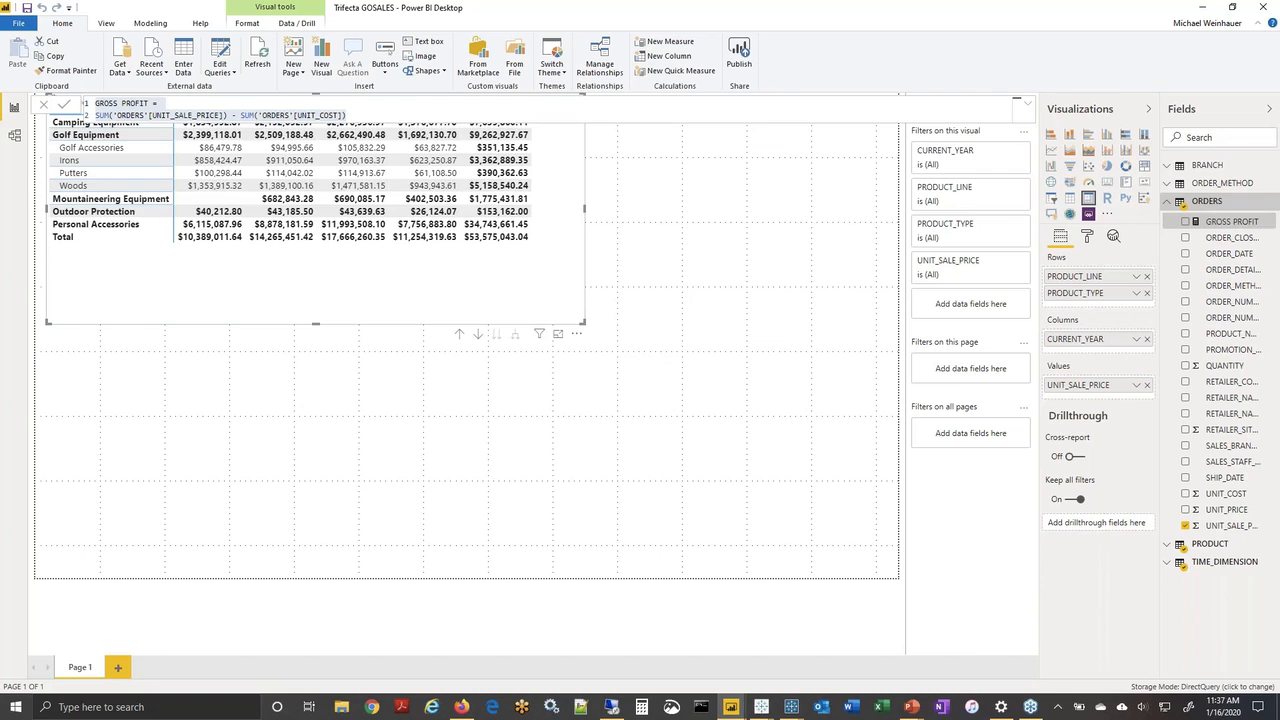
left_click(298, 114)
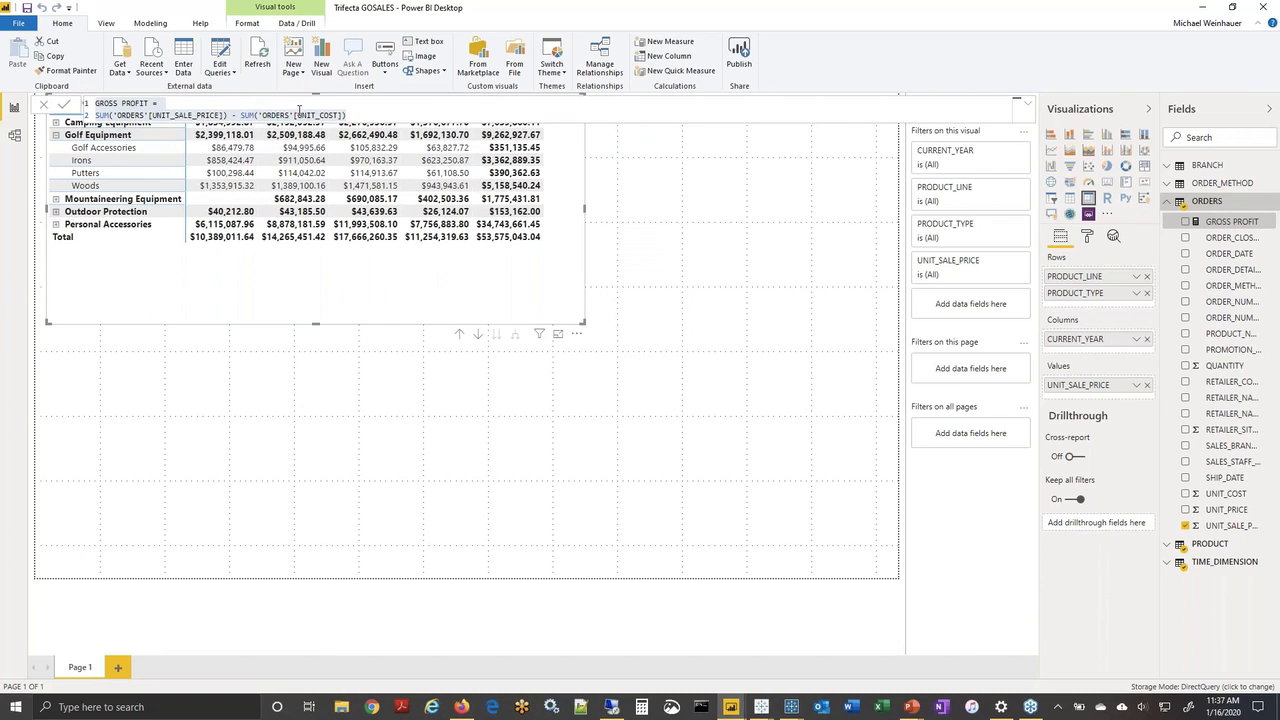
left_click(254, 107)
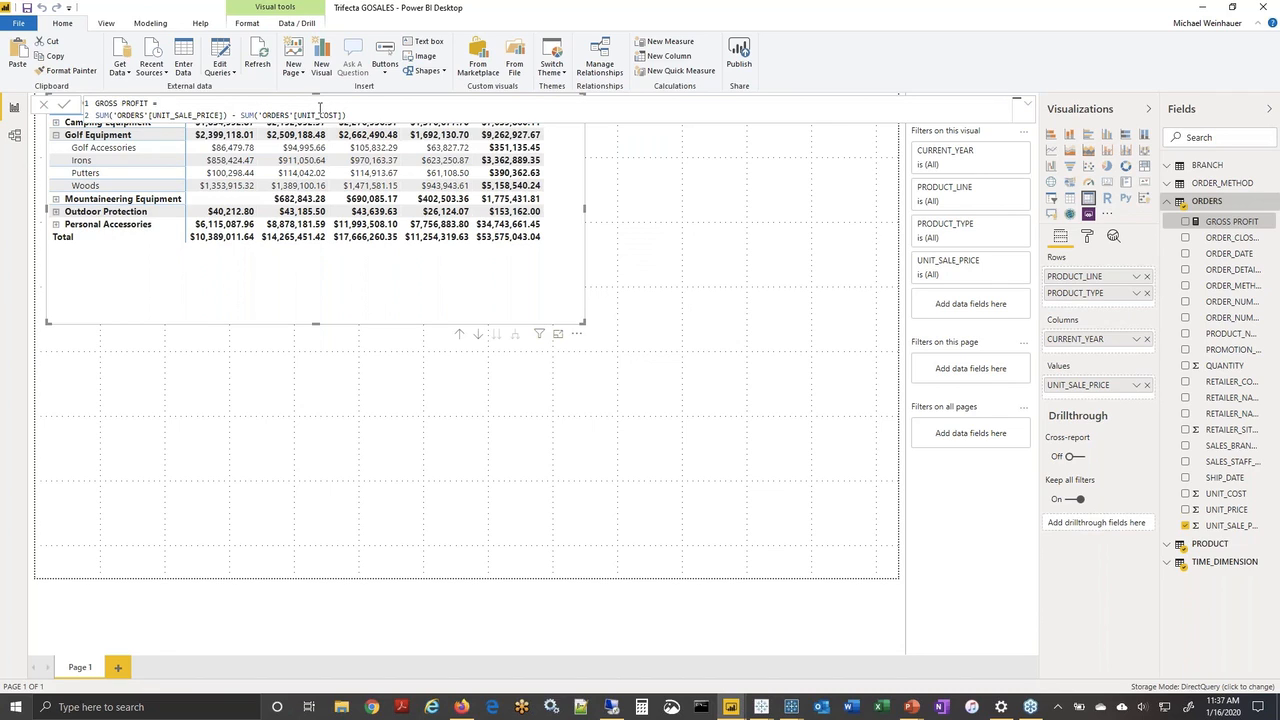
left_click(355, 113)
left_click_drag(346, 115, 87, 101)
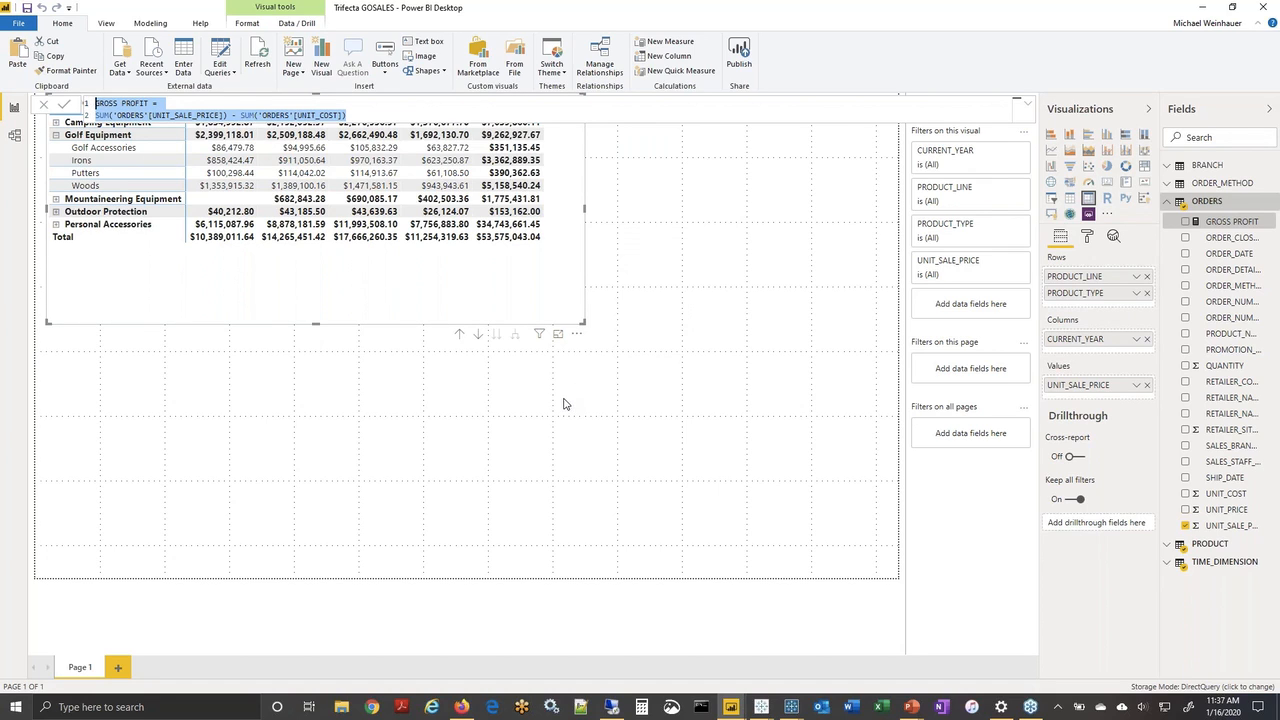
left_click(501, 435)
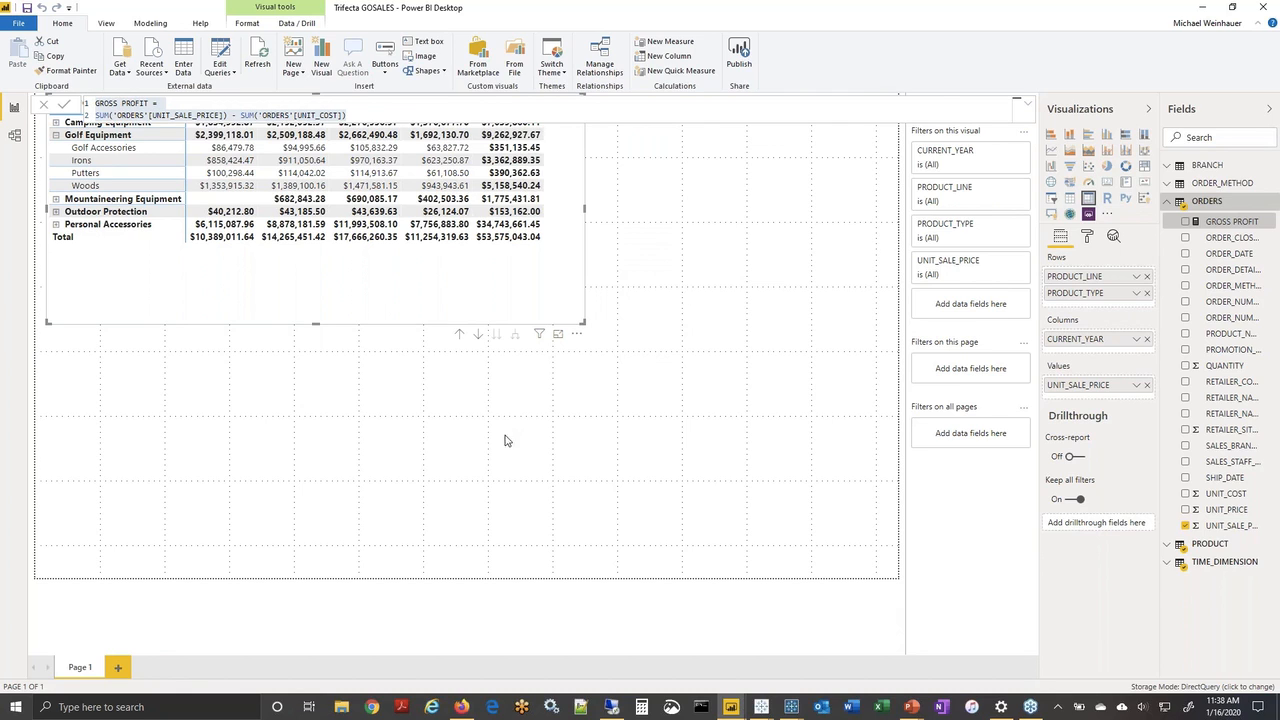
left_click(24, 218)
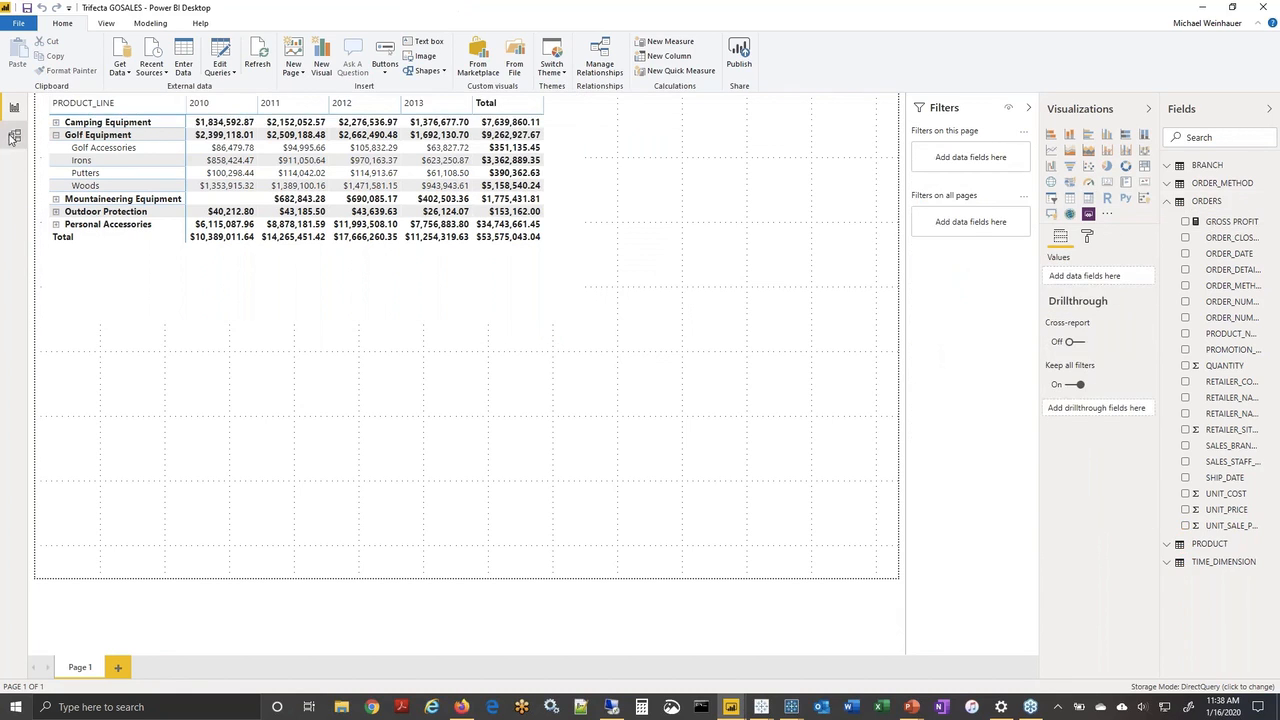
Switch to the model diagram and move the ORDERS table slightly away from TIME_DIMENSION, towards ORDER_METHOD.
left_click(14, 136)
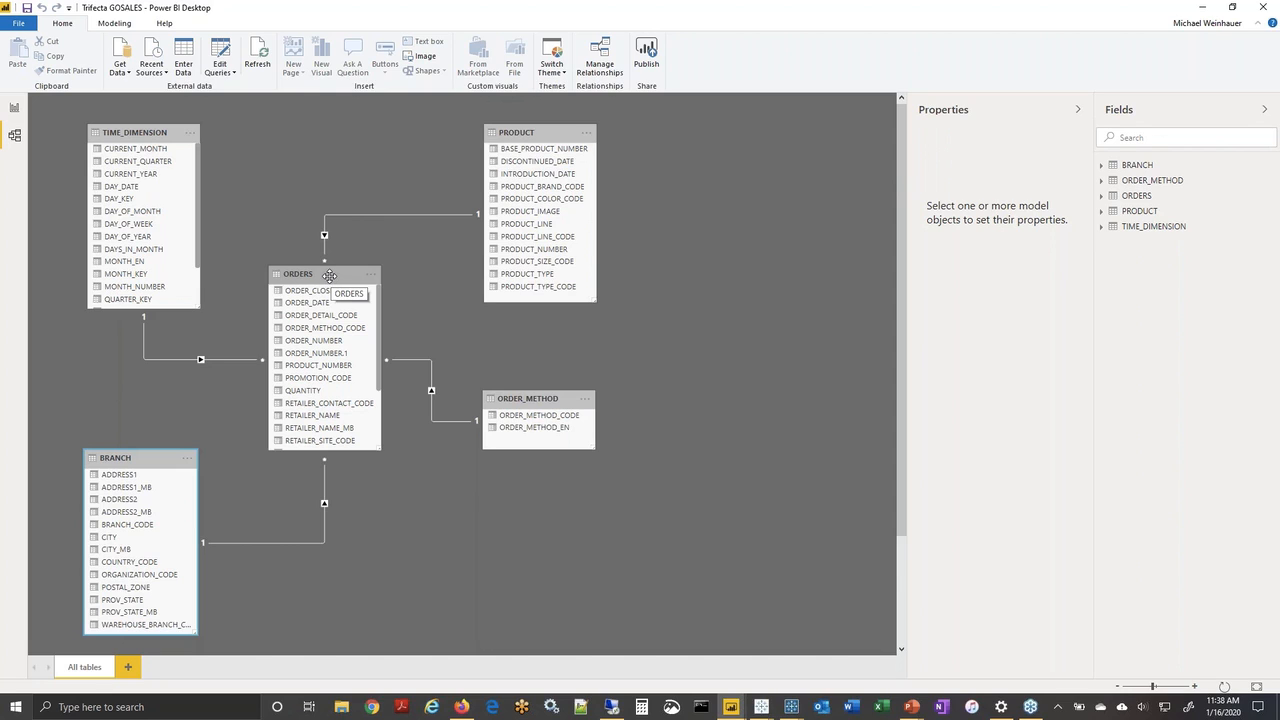
left_click_drag(329, 275, 357, 287)
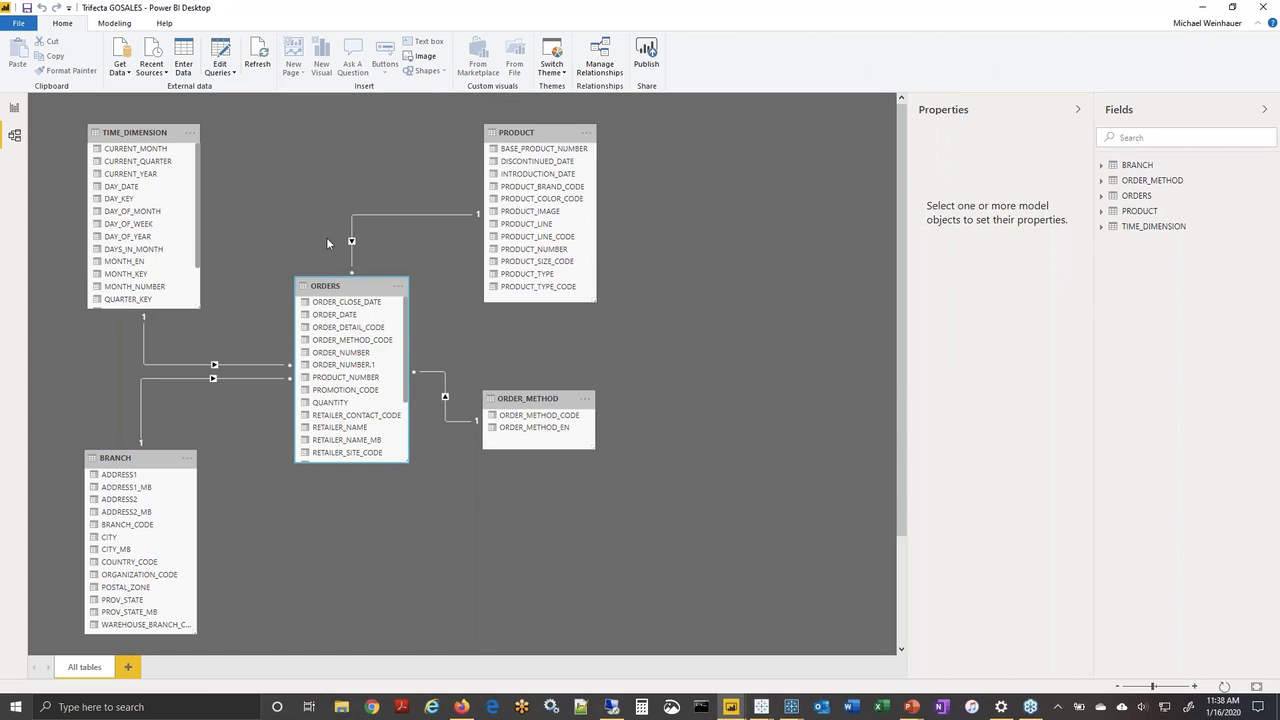
right_click(366, 286)
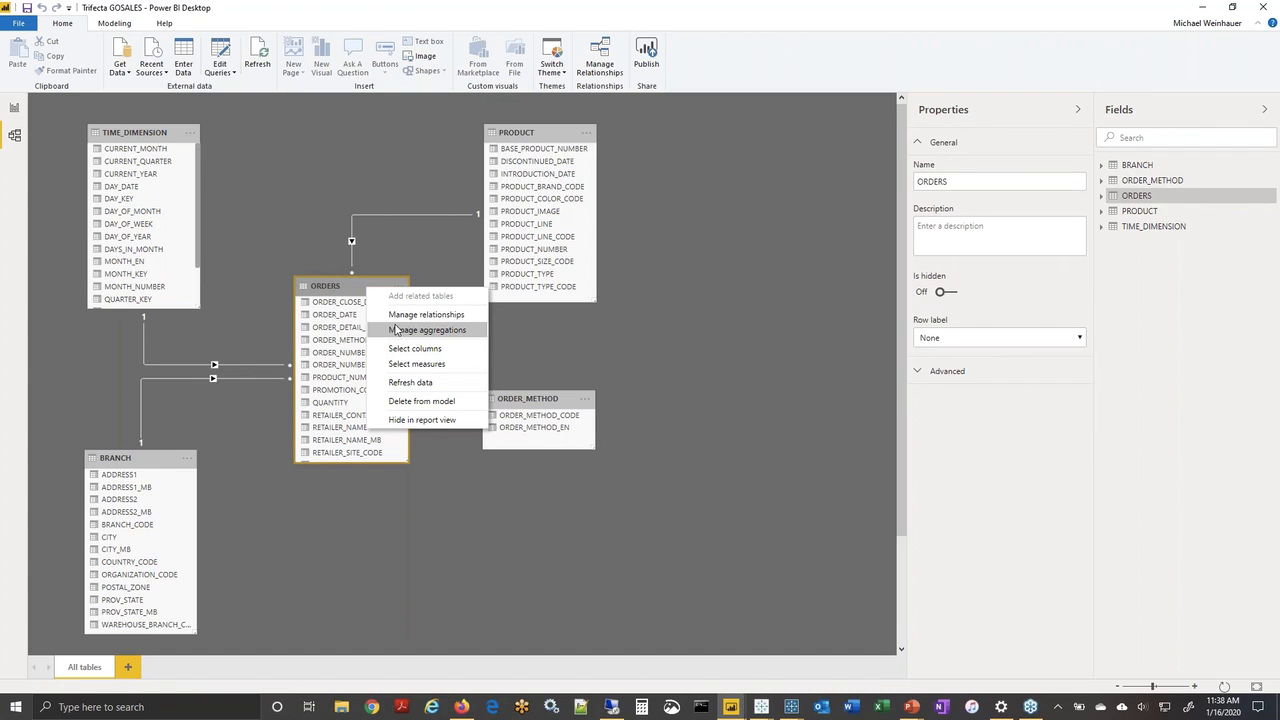
left_click(319, 230)
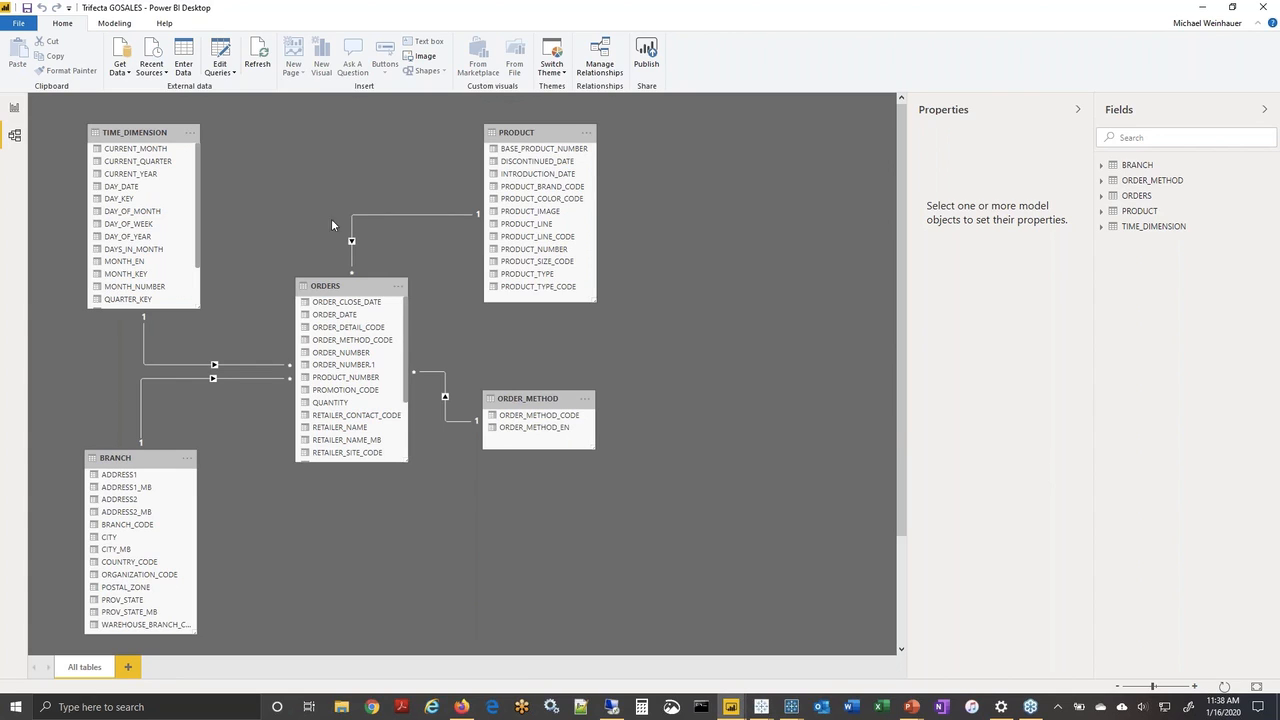
Review the storage mode options in the advanced properties of the ORDERS table.
left_click(338, 289)
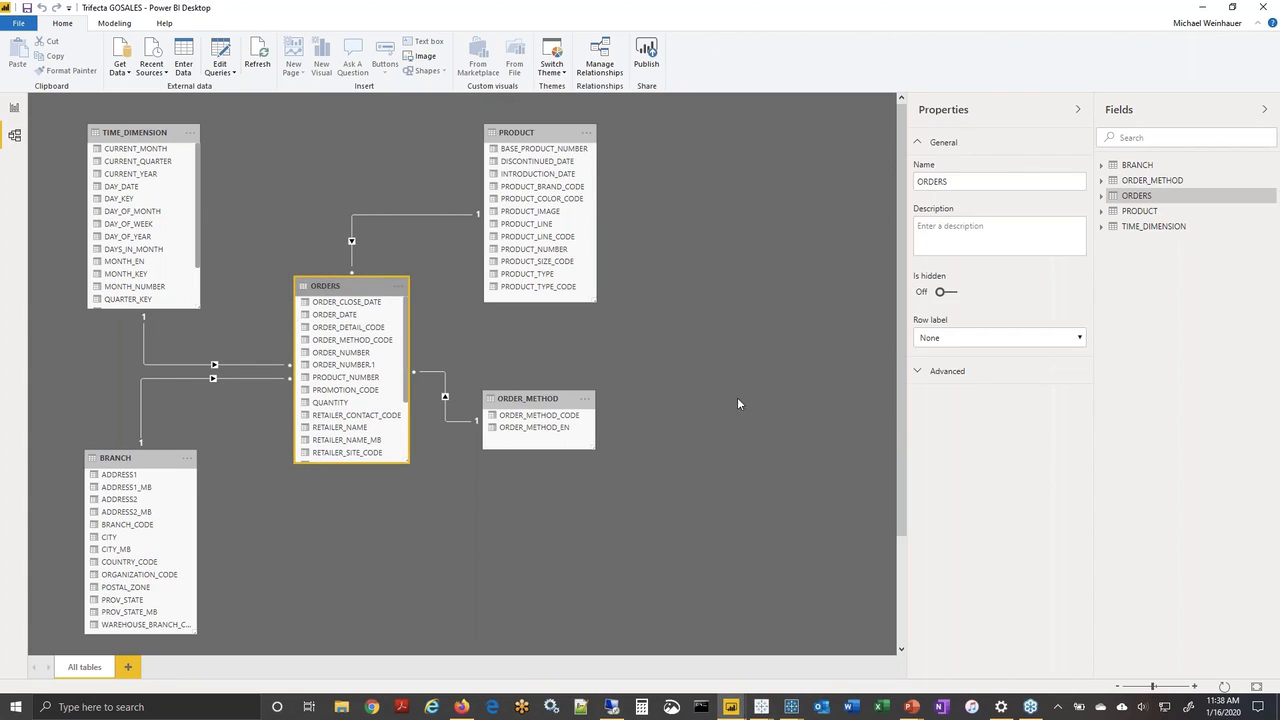
left_click(921, 373)
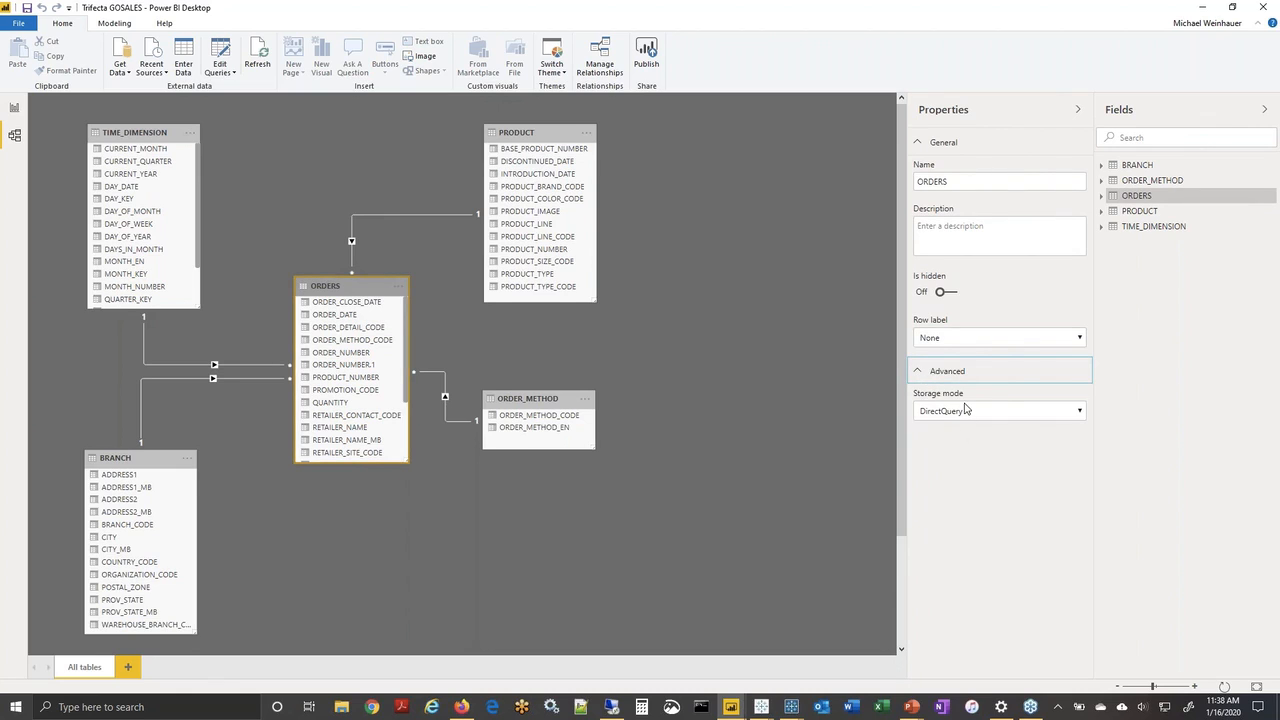
left_click(1023, 412)
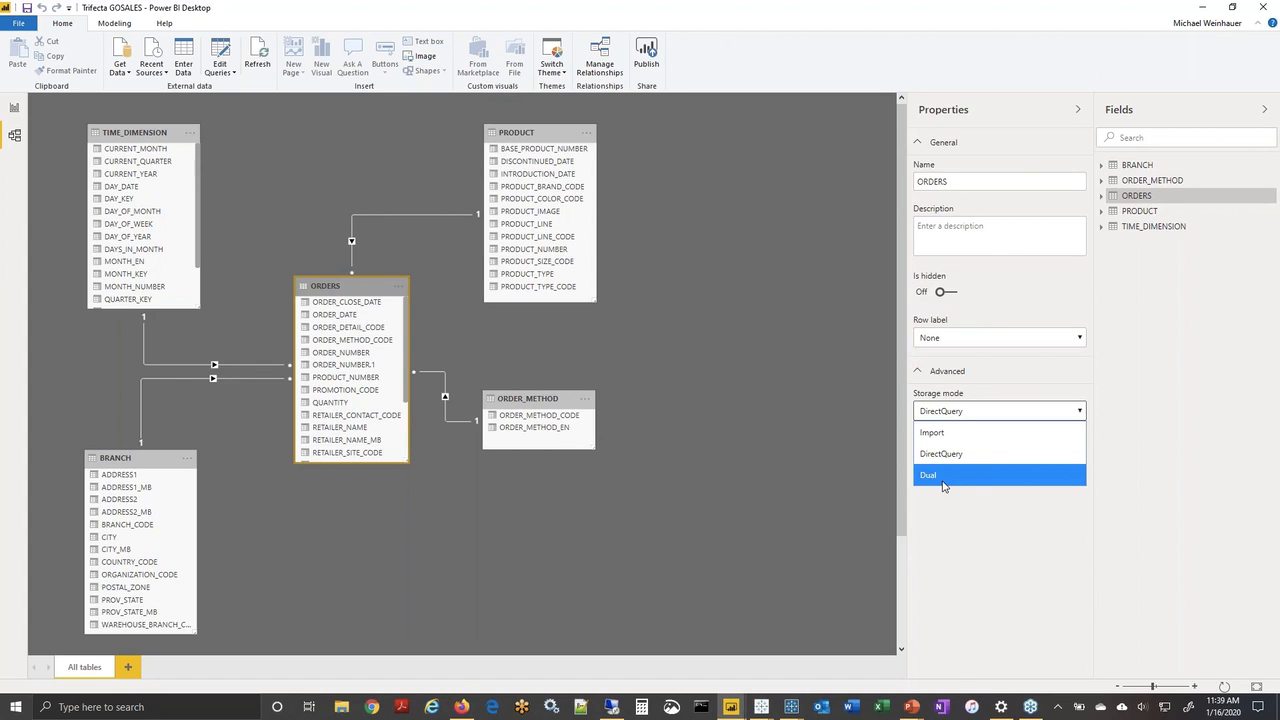
left_click(702, 190)
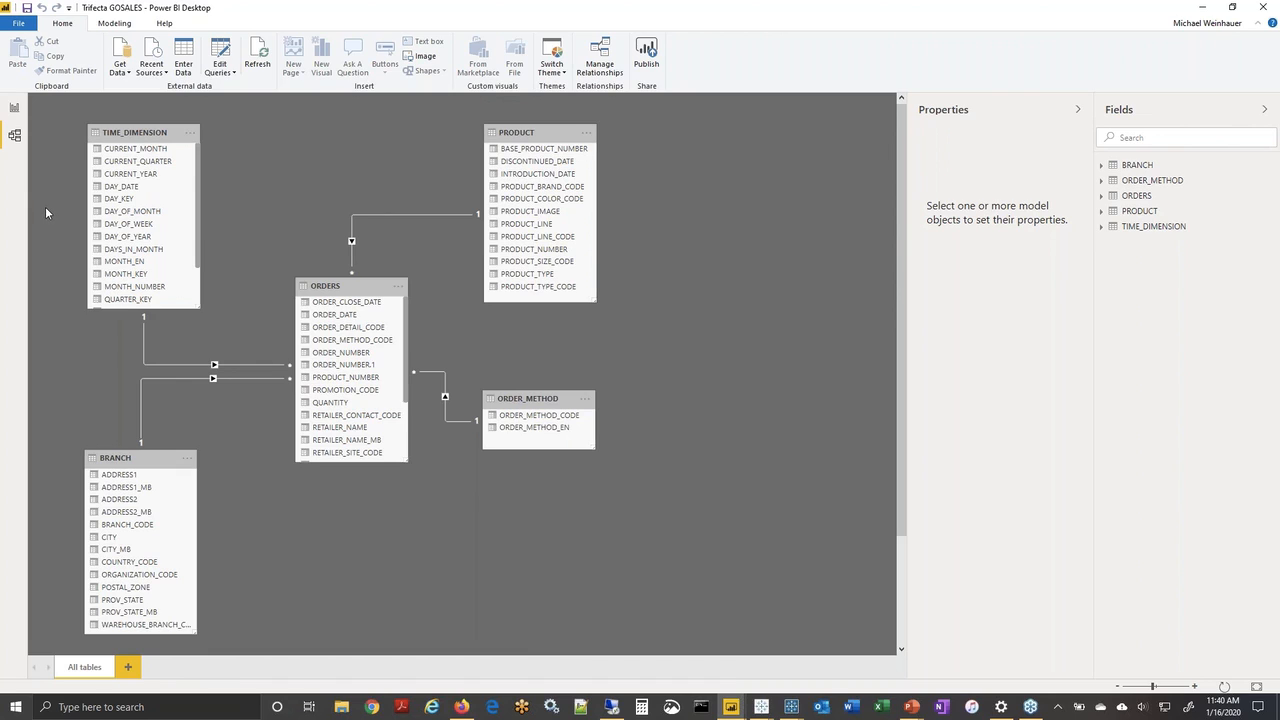
Switch to Excel, open the Equipment by Supplier.xlsx workbook and look over its EquipmentBySupplier sheet.
left_click(879, 707)
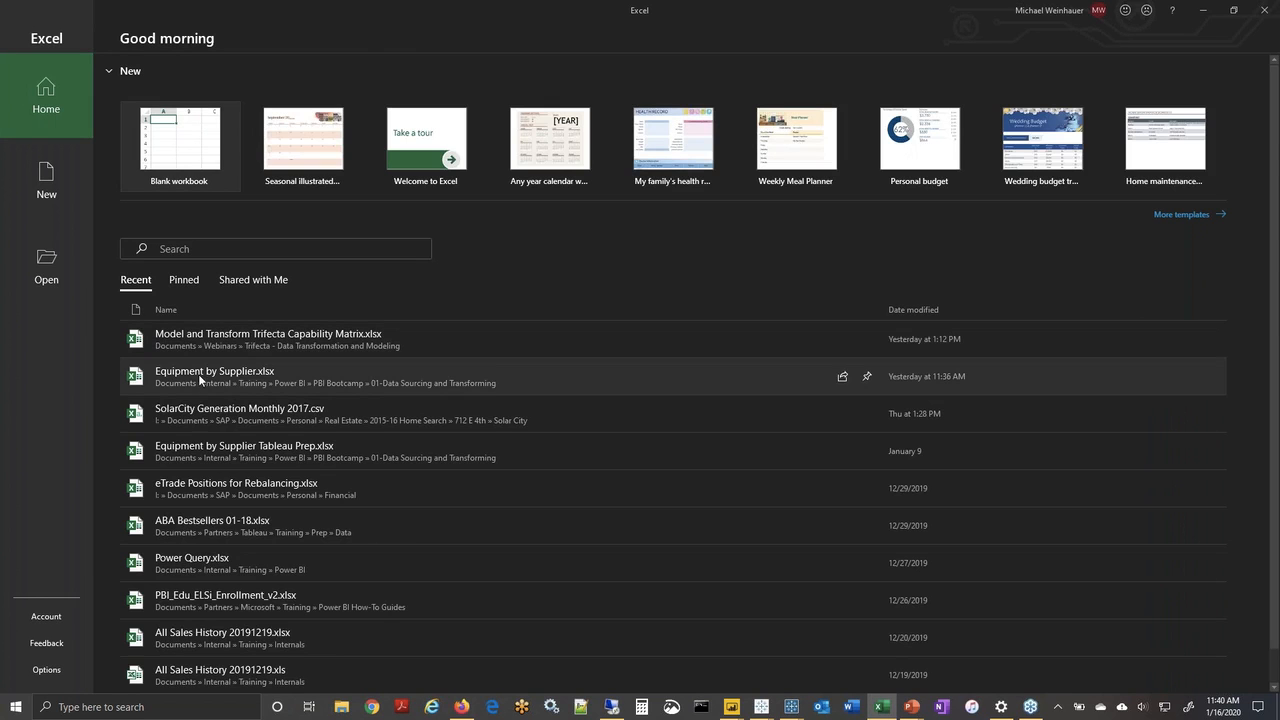
left_click(198, 374)
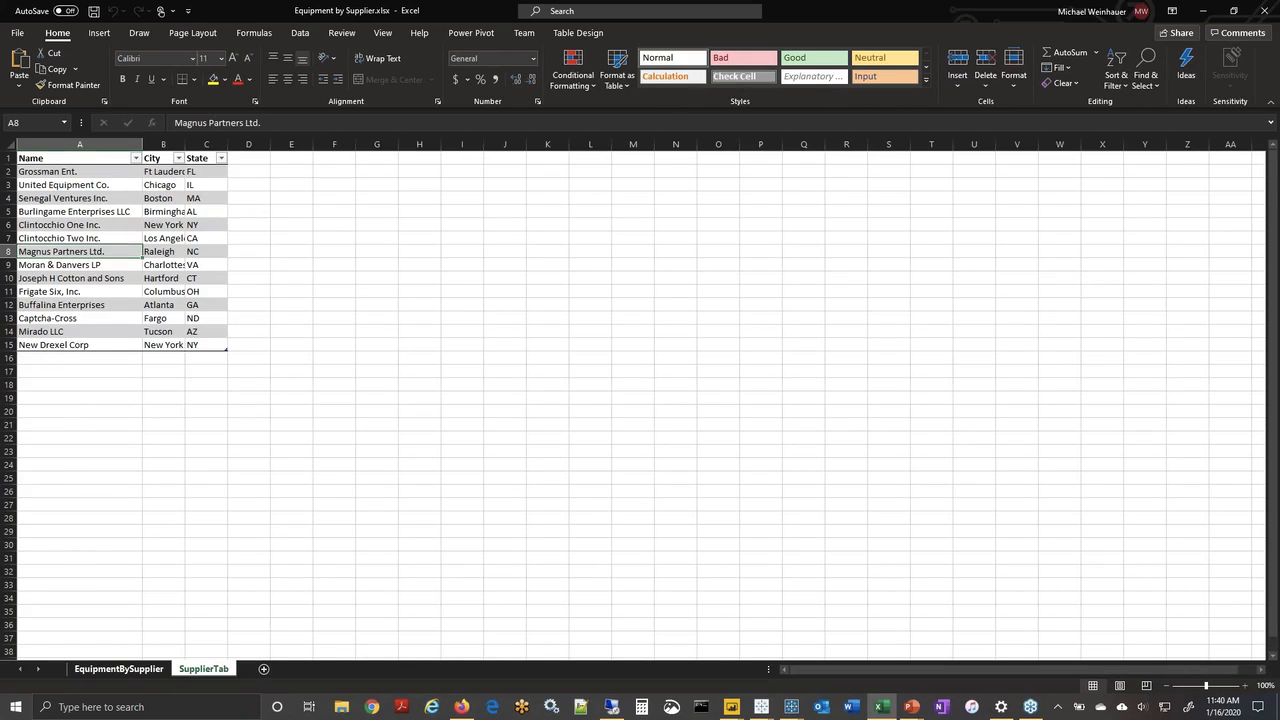
key("ctrl+Page_Up")
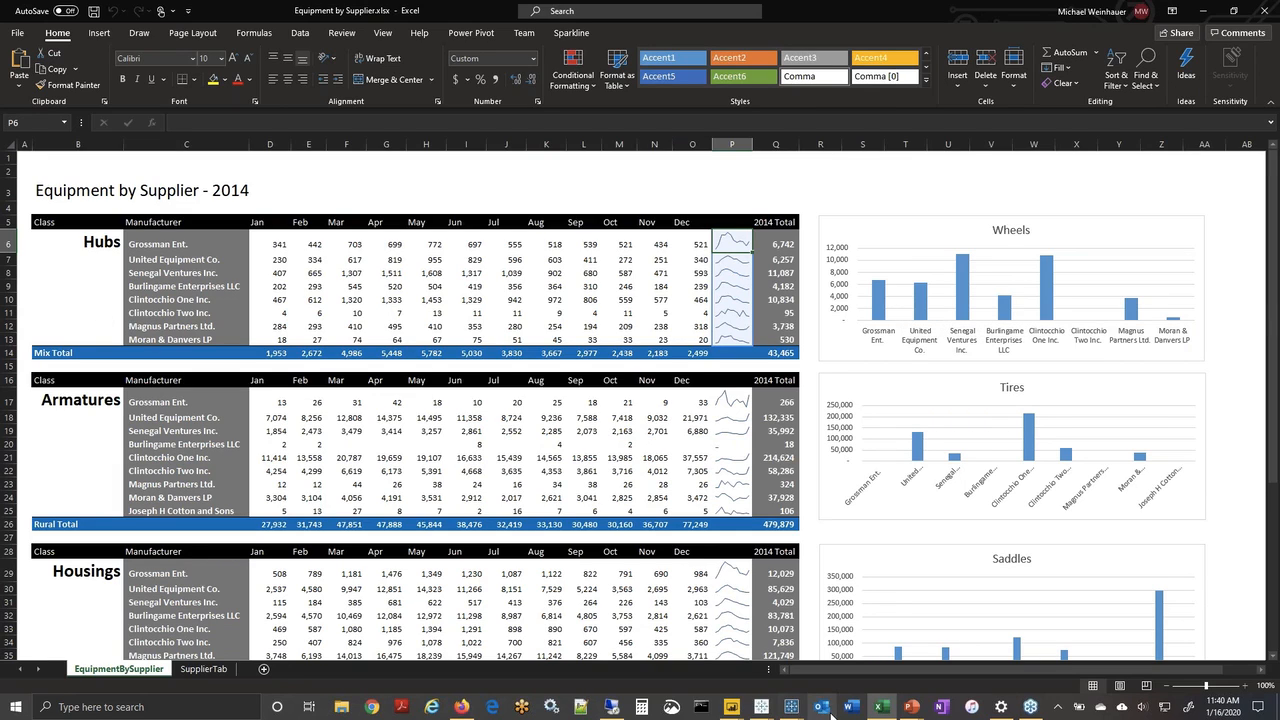
Switch to the untitled Power BI report and connect to the Excel workbook Equipment by Supplier.xlsx as a new data source.
mouse_move(734, 710)
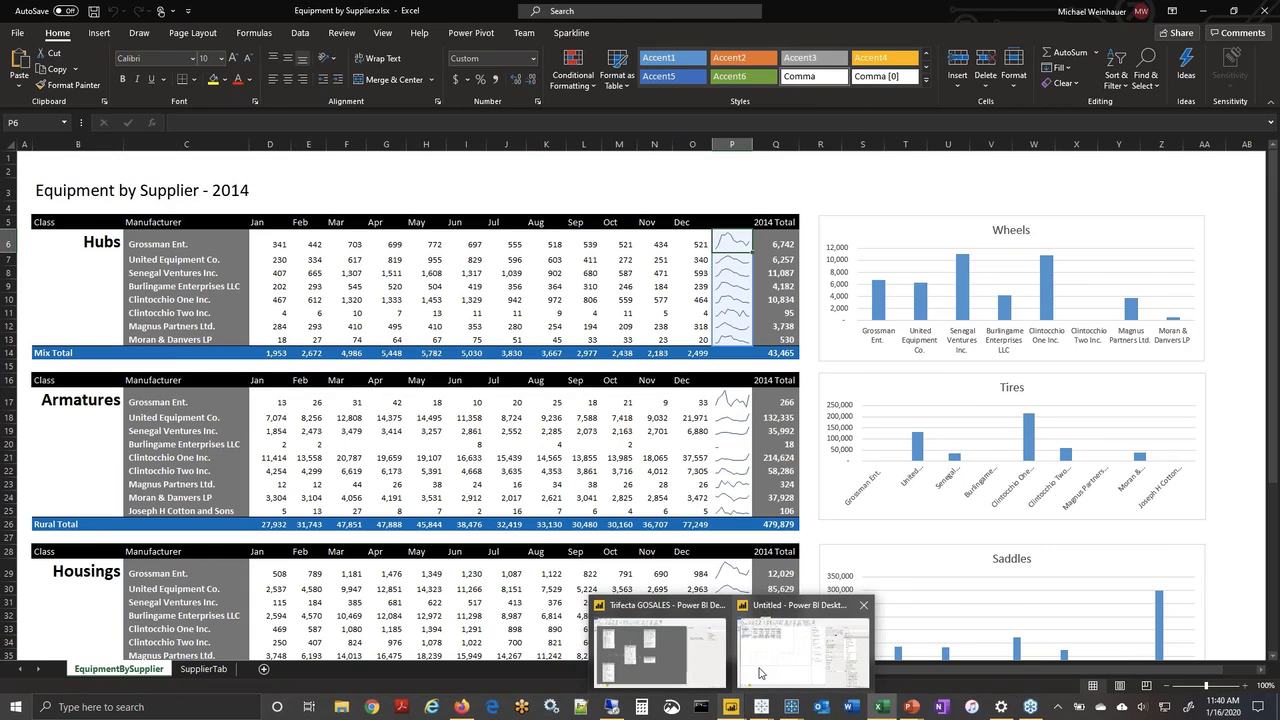
left_click(759, 673)
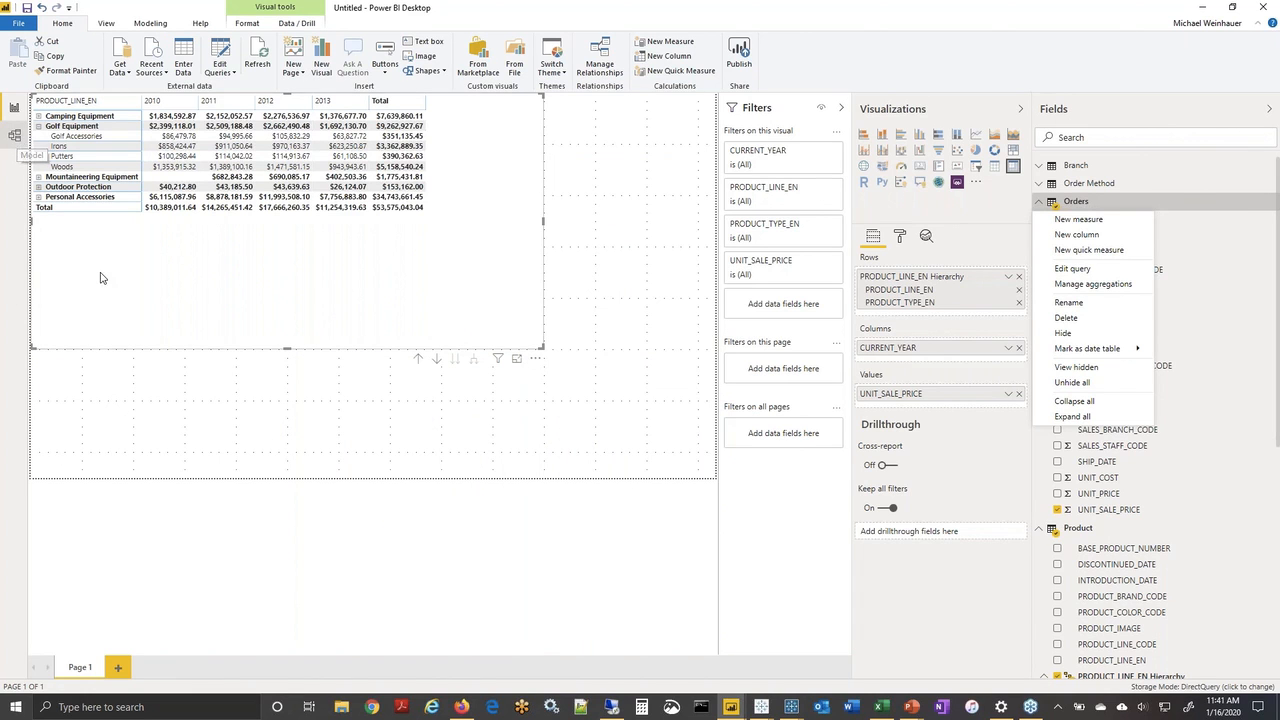
left_click(117, 416)
left_click(117, 416)
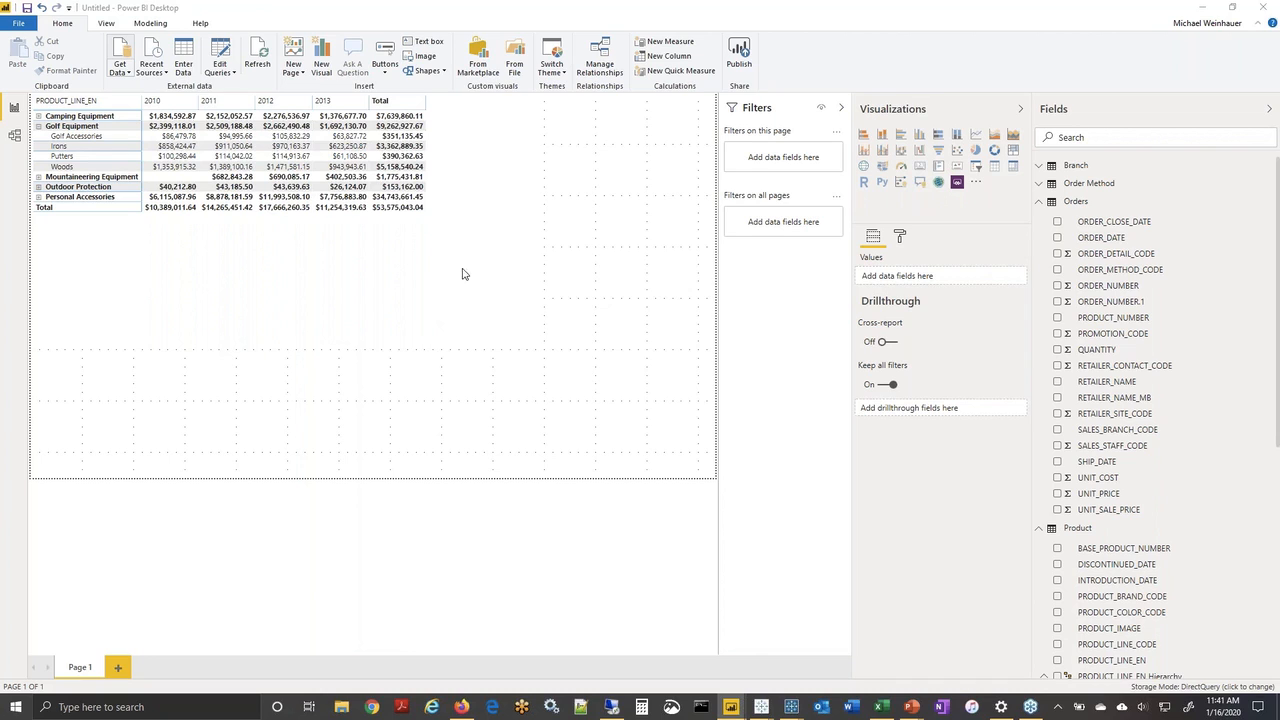
left_click(607, 201)
left_click(757, 545)
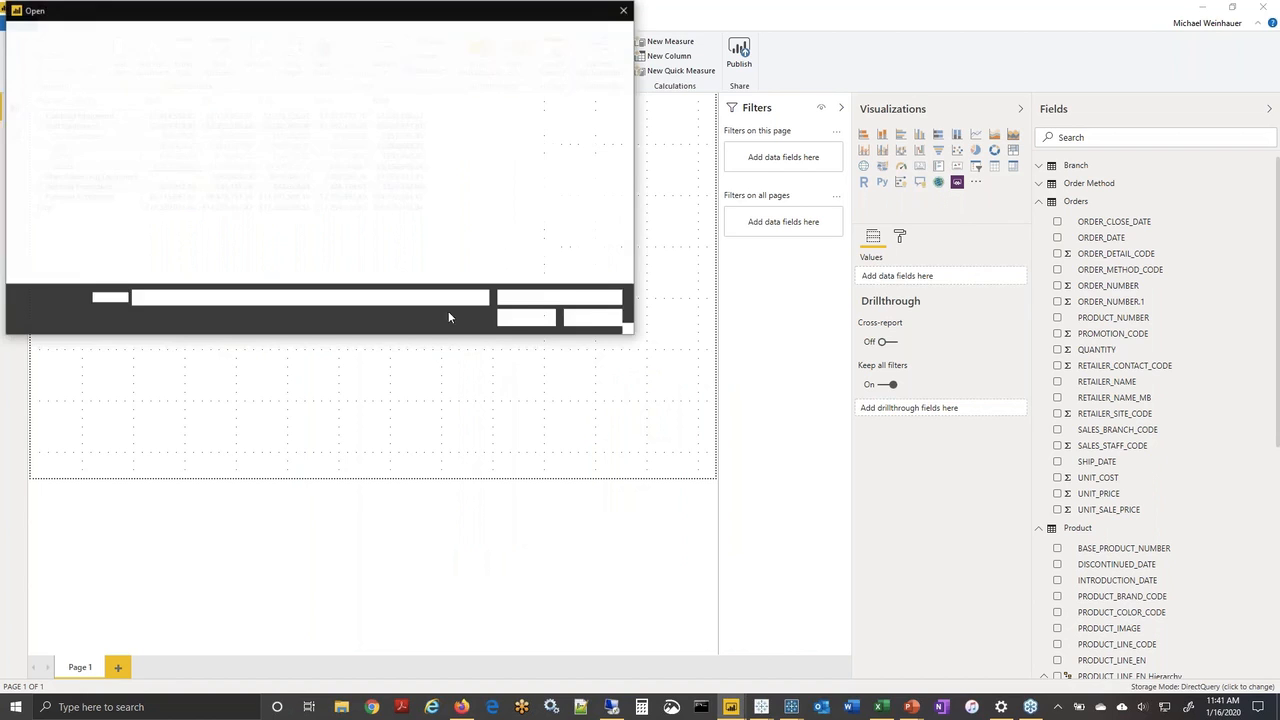
left_click(240, 120)
left_click(518, 320)
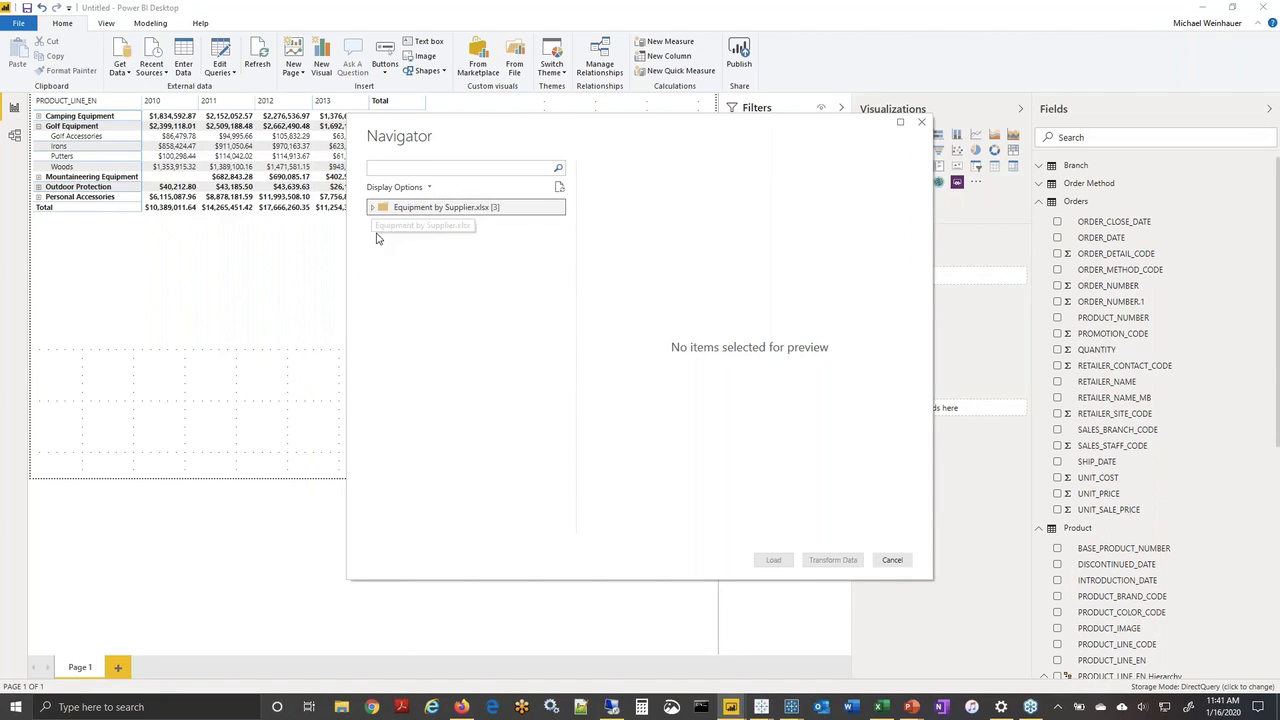
Bring the EquipmentBySupplier sheet into the query editor for transformation and delete its Changed Type and Promoted Headers steps.
left_click(374, 208)
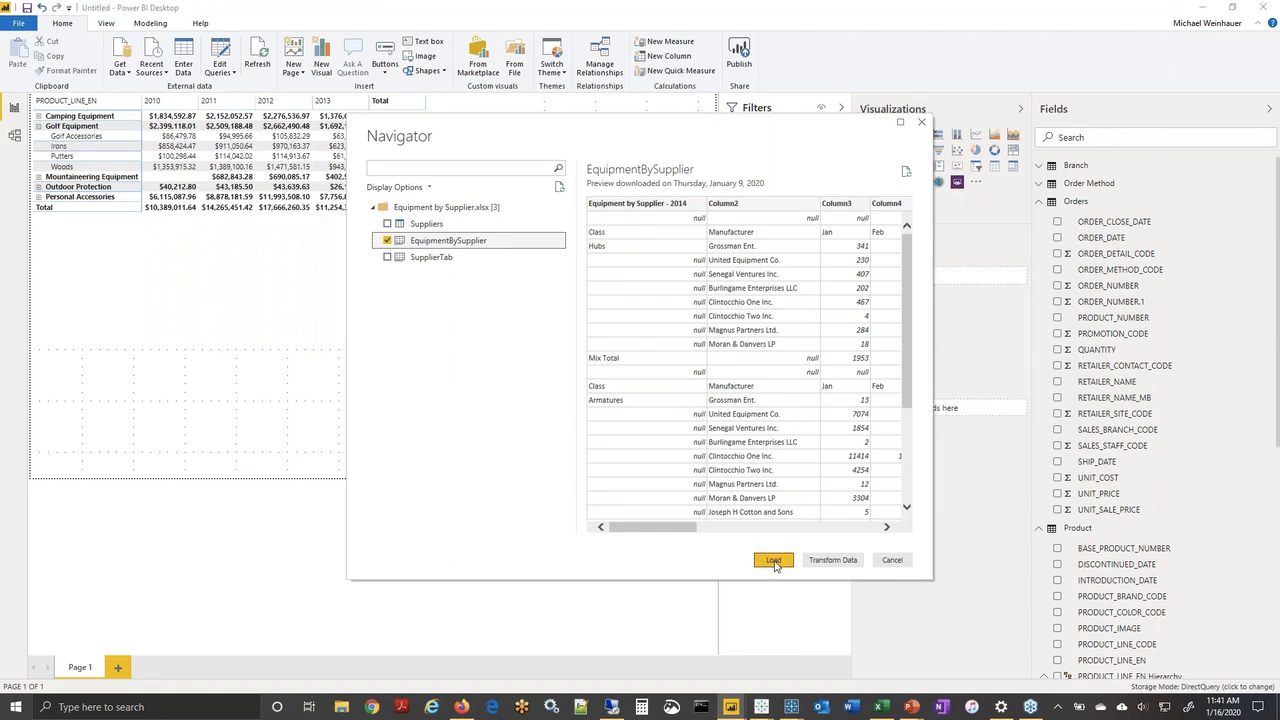
left_click(823, 561)
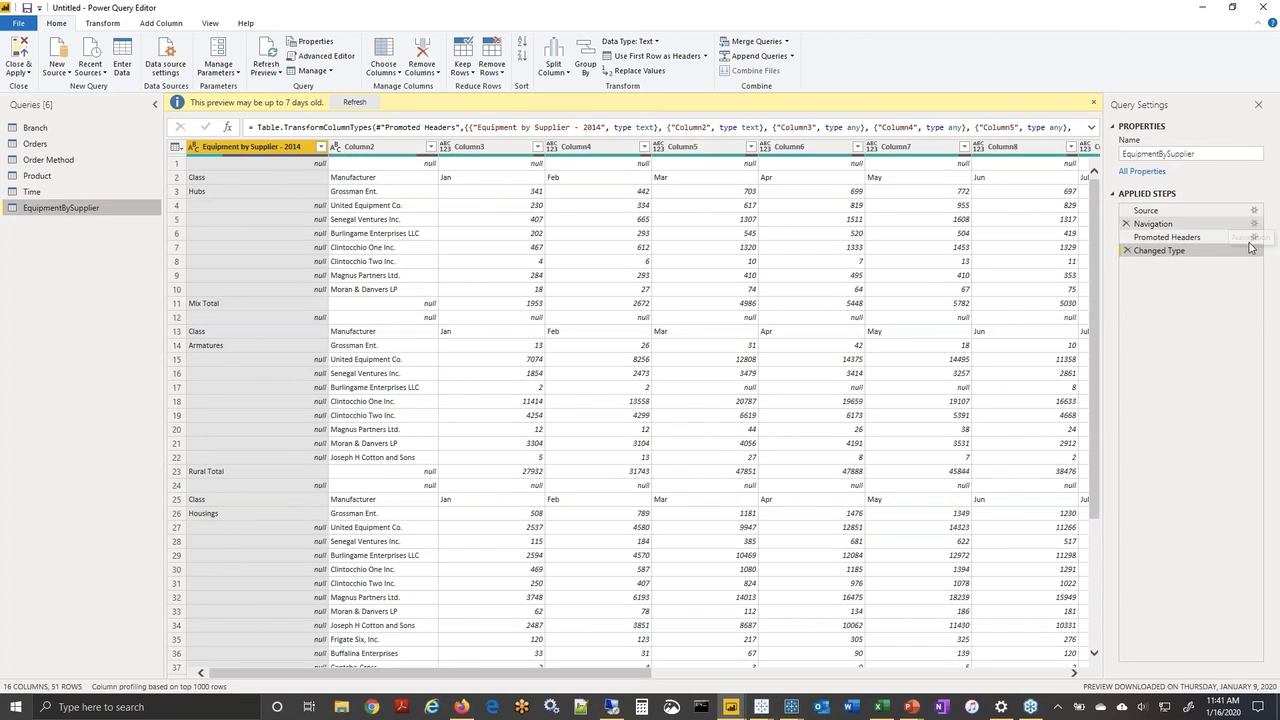
left_click(1128, 251)
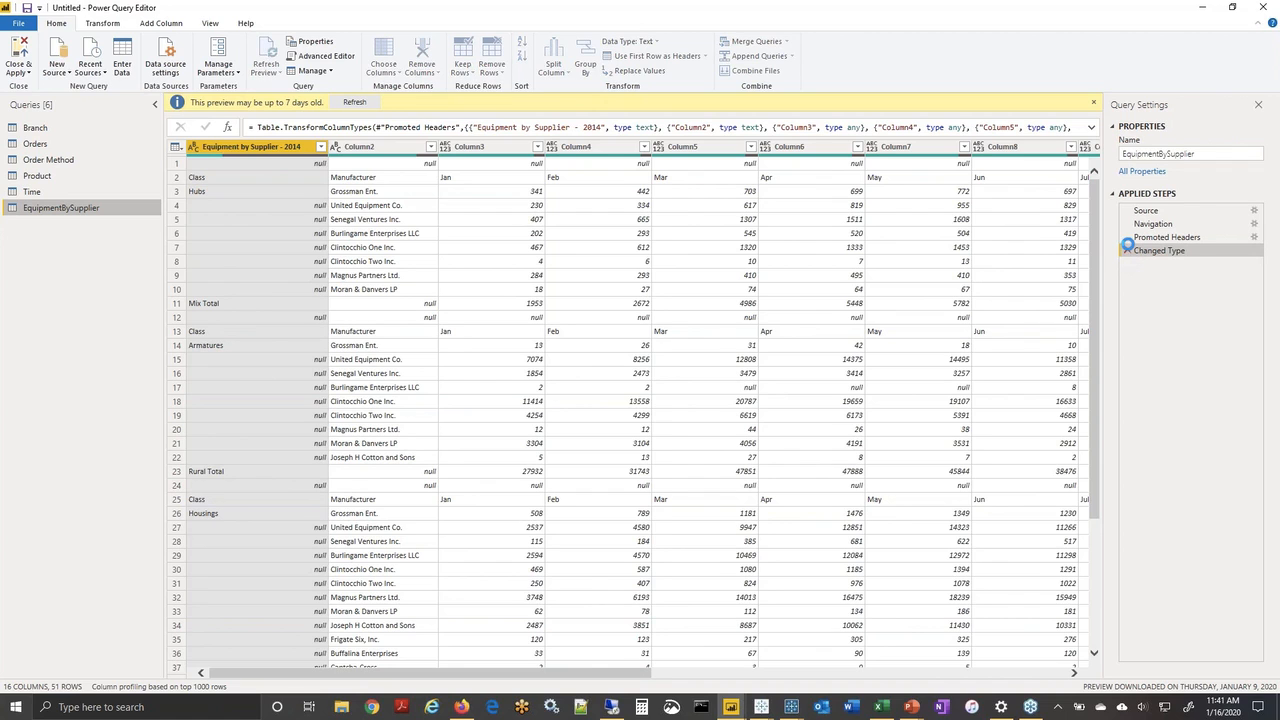
left_click(1128, 238)
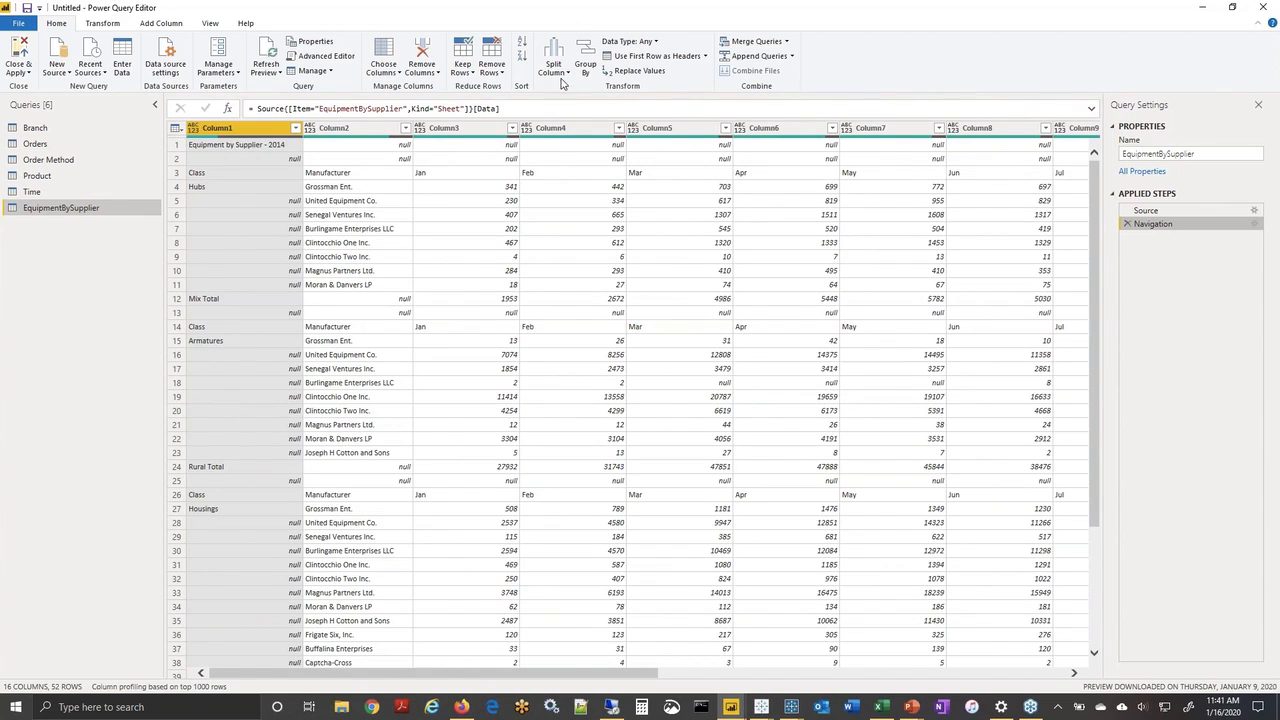
Remove the top 2 rows of the EquipmentBySupplier query and use the first remaining row as headers.
left_click(491, 68)
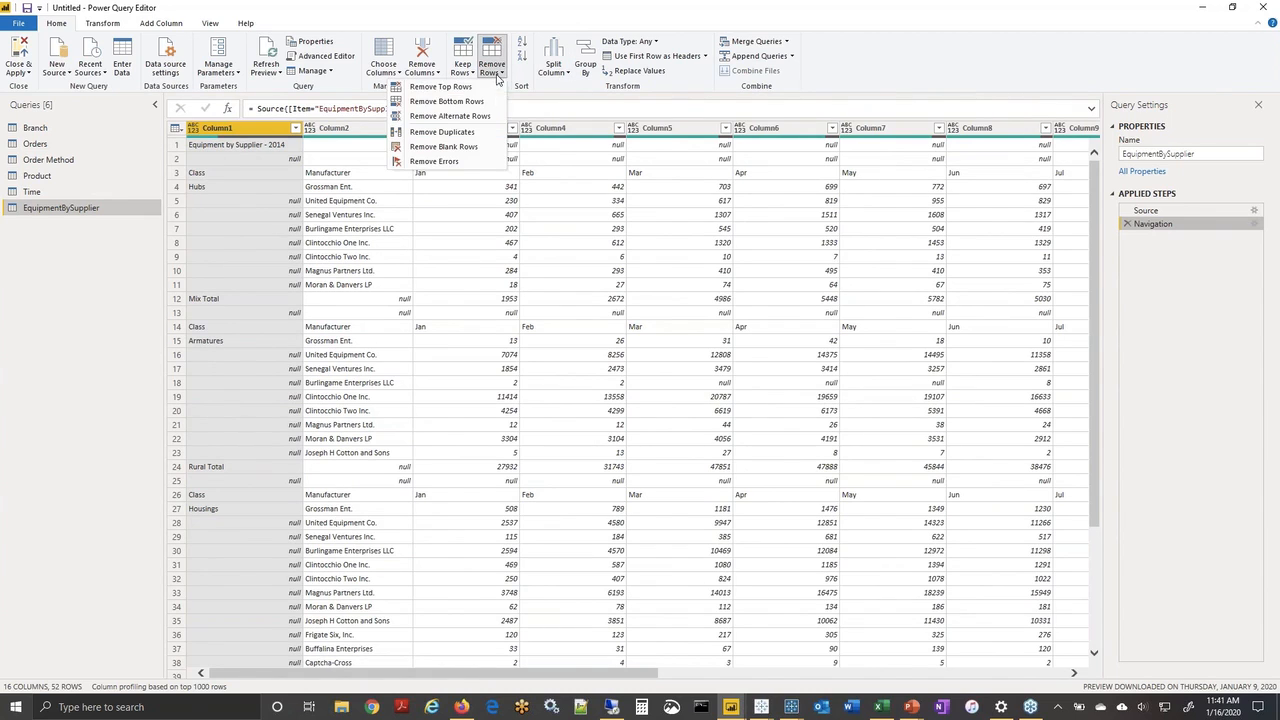
left_click(492, 92)
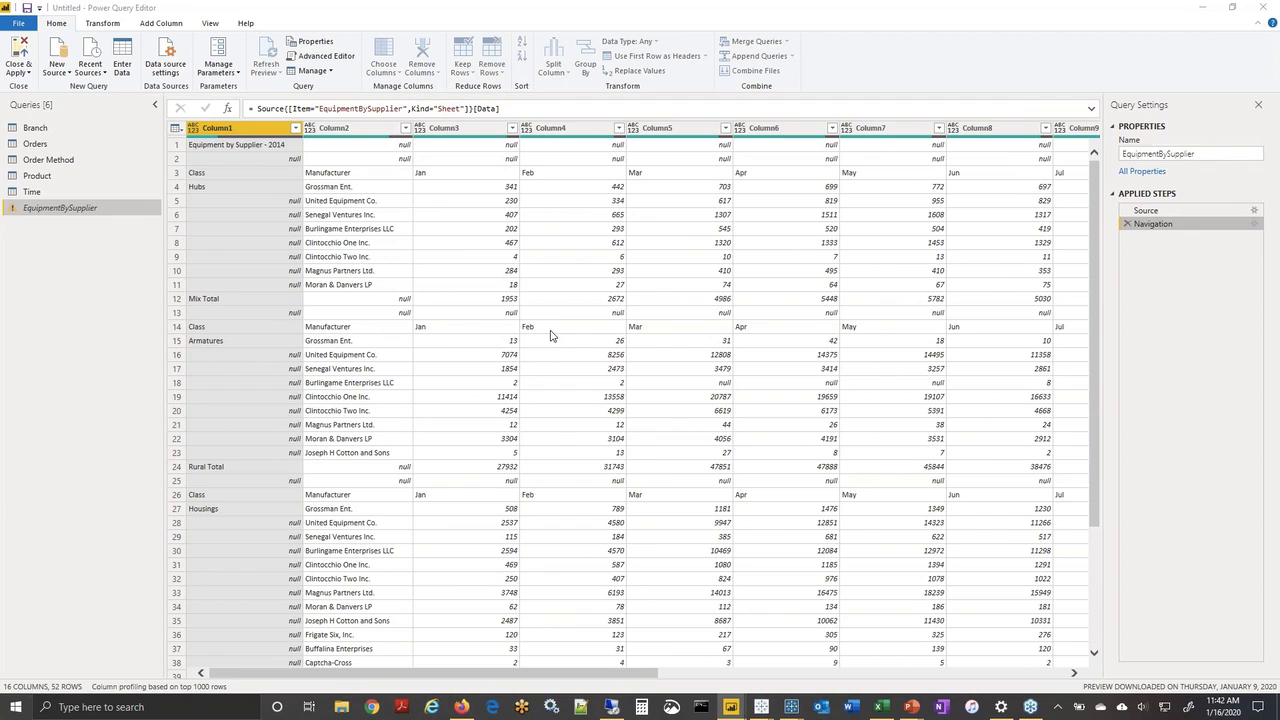
type("2")
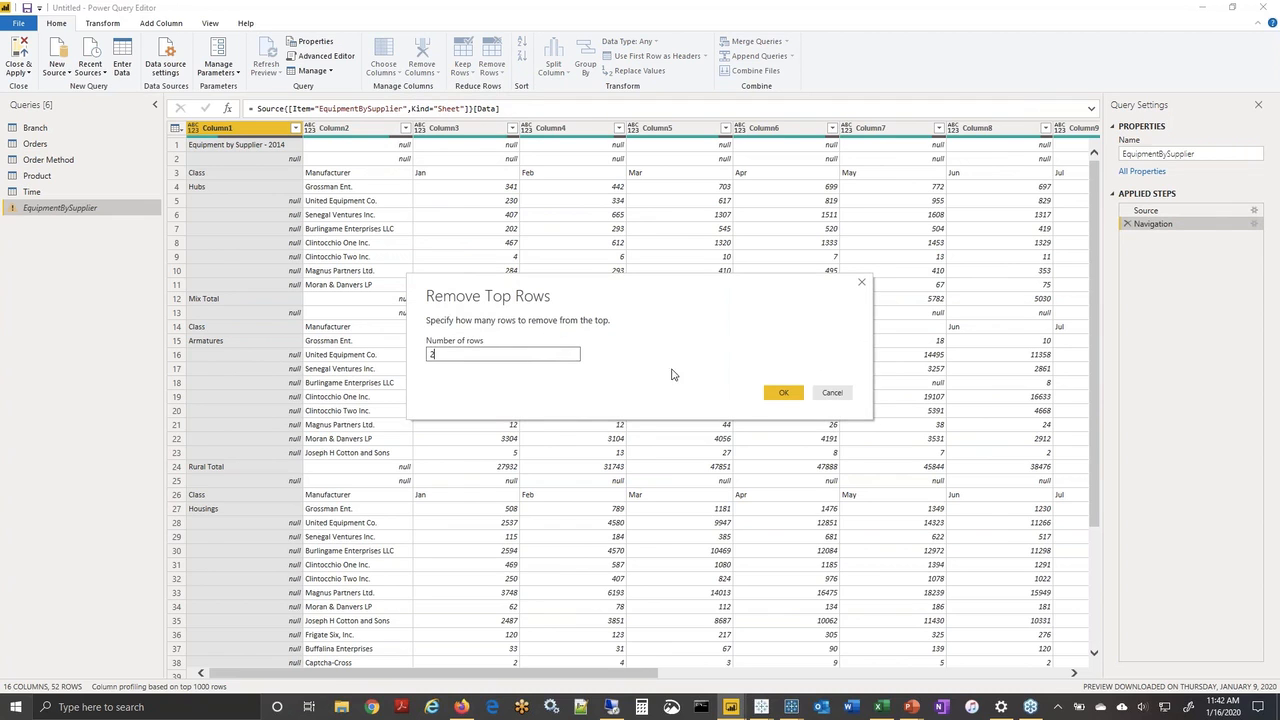
left_click(783, 393)
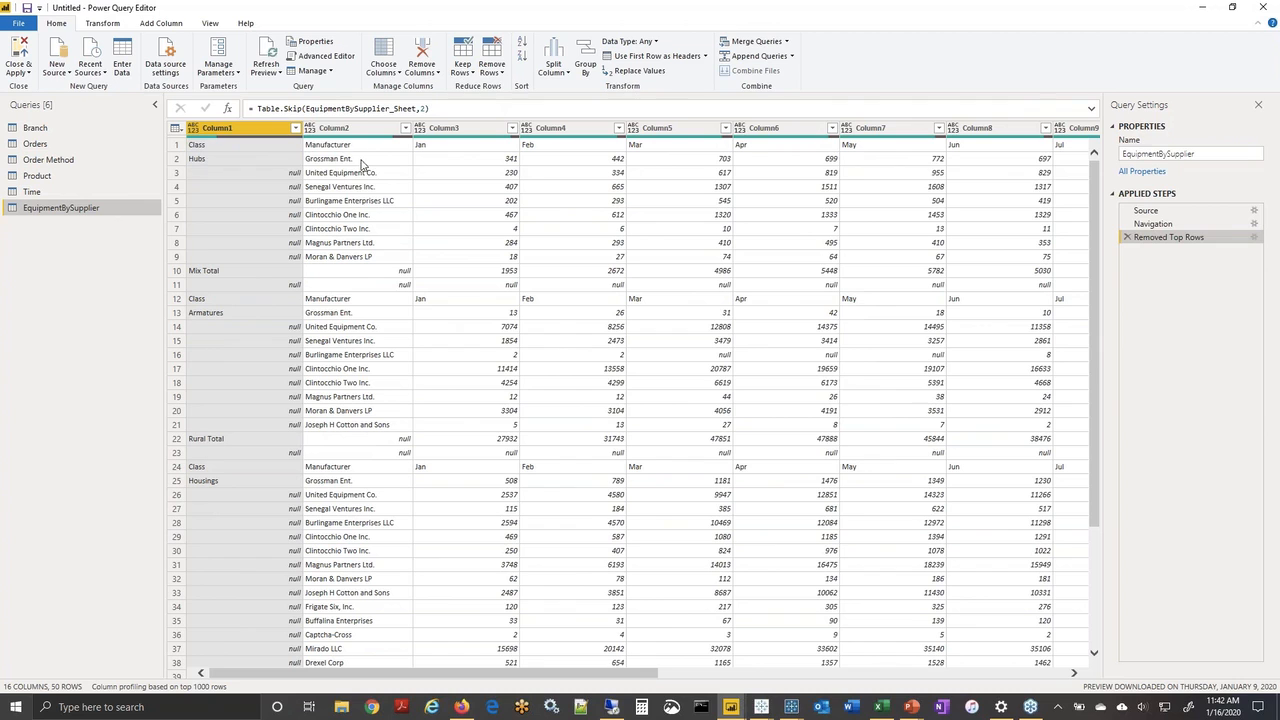
left_click(628, 56)
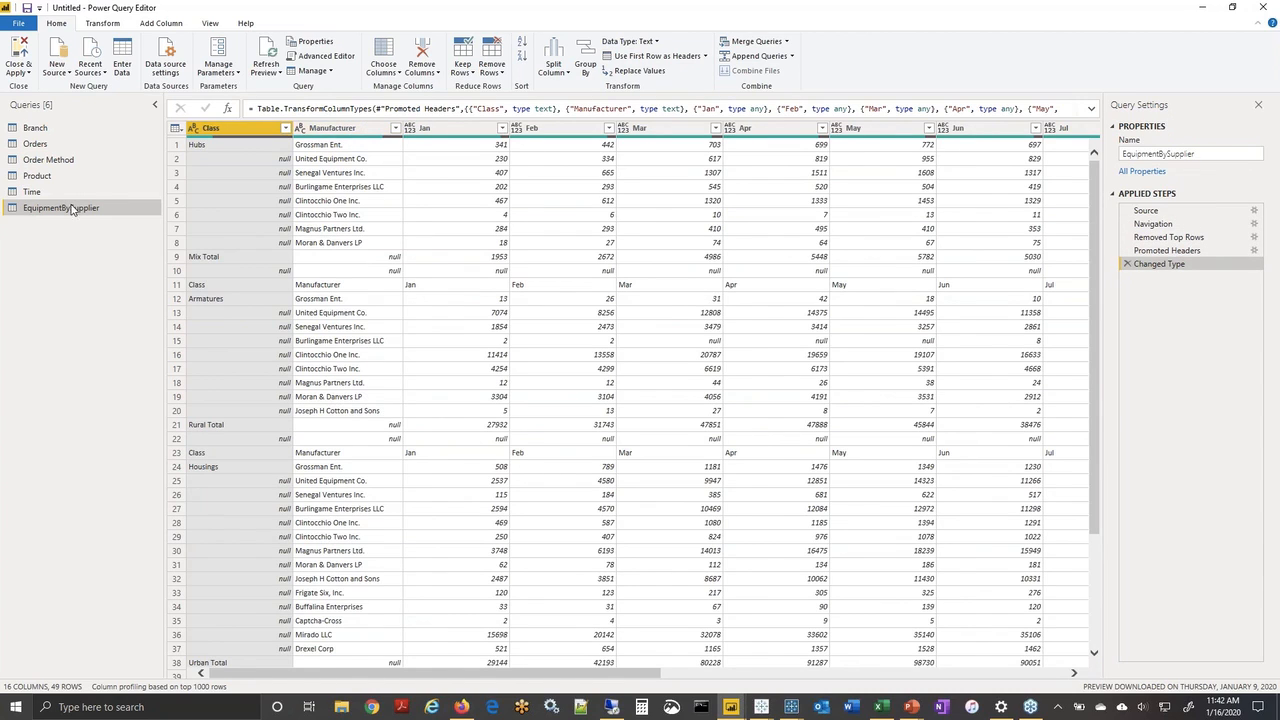
Fill the empty cells of the Class column down with the class name above them.
left_click(200, 150)
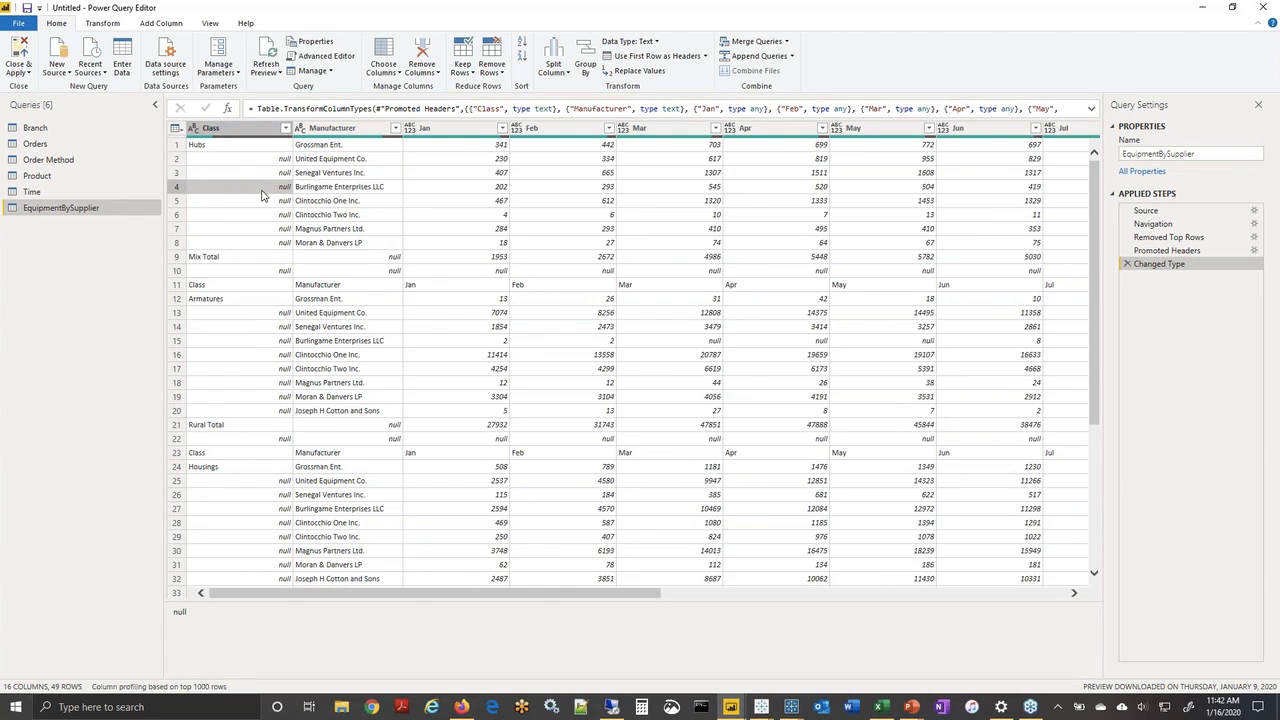
left_click(110, 23)
left_click(252, 60)
left_click(252, 73)
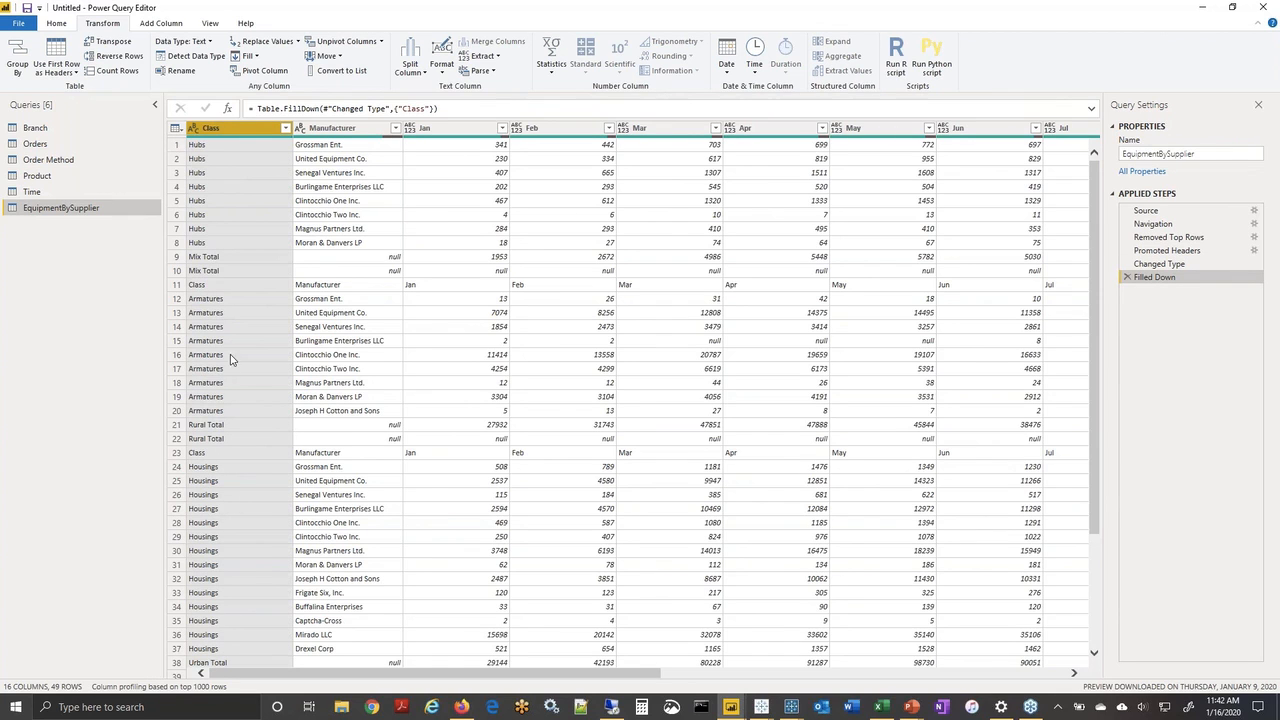
Filter the Class column to keep only rows whose value does not equal "Class".
left_click(286, 129)
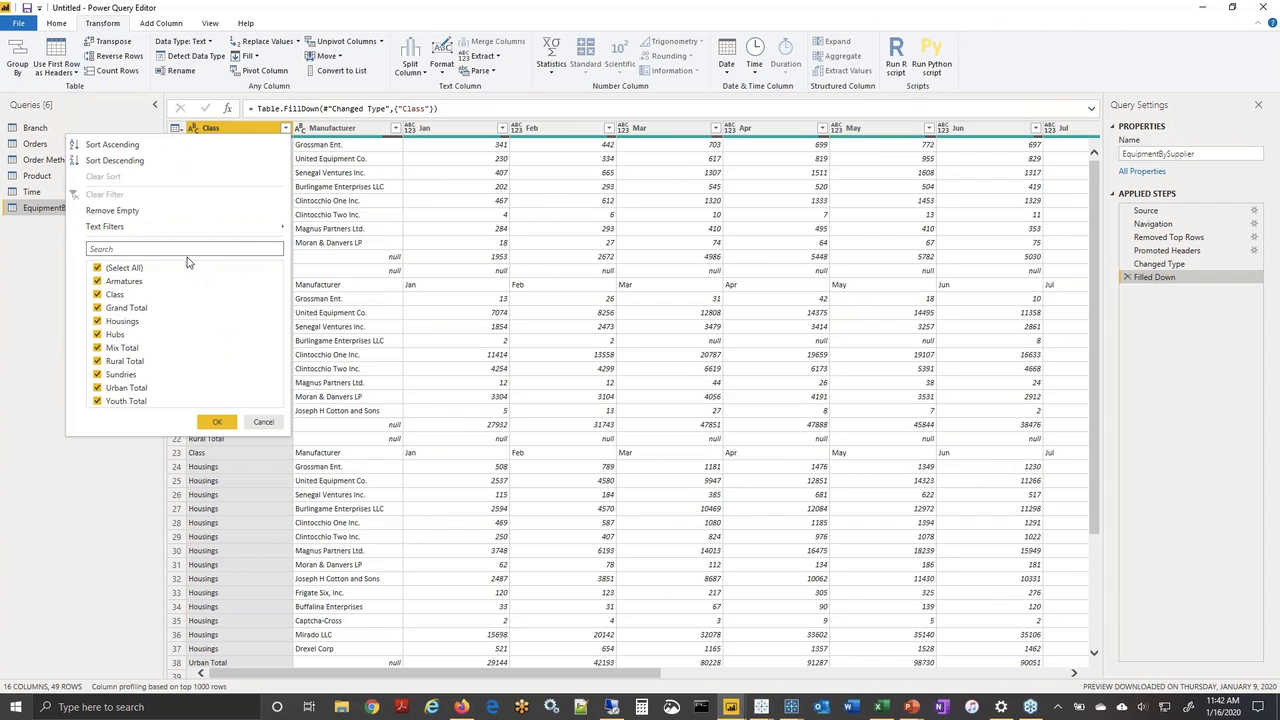
mouse_move(270, 231)
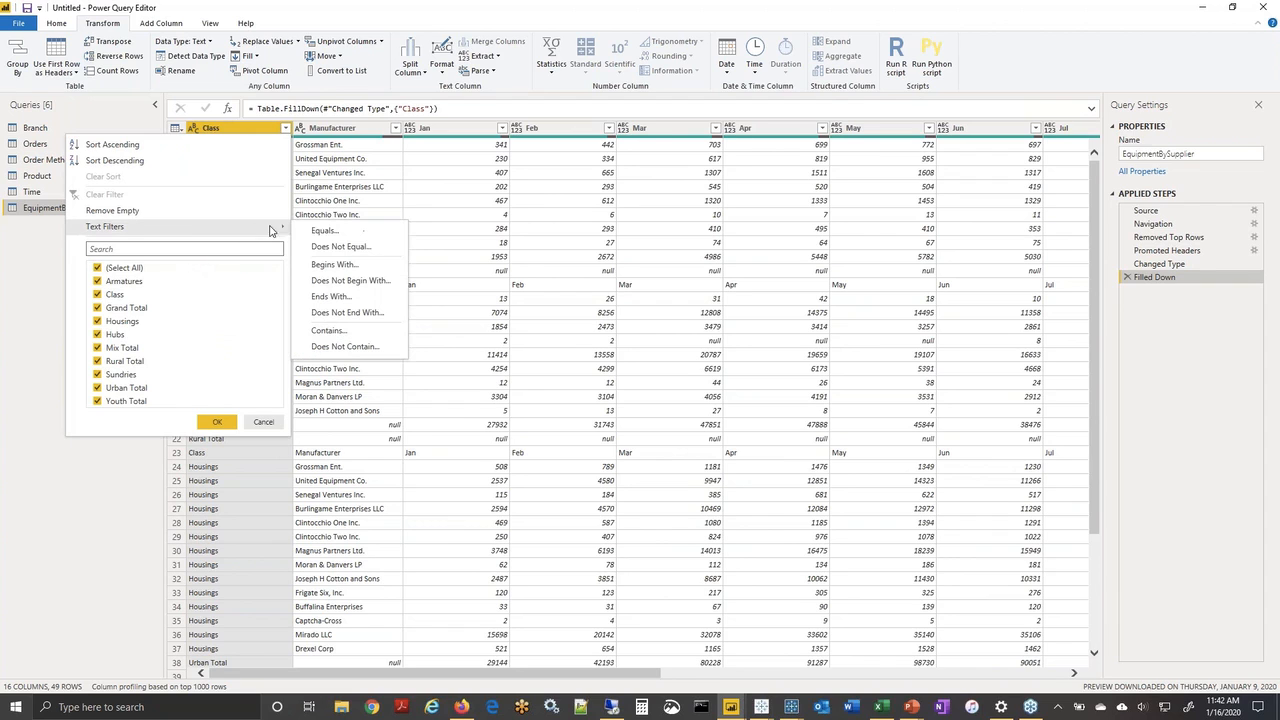
left_click(318, 246)
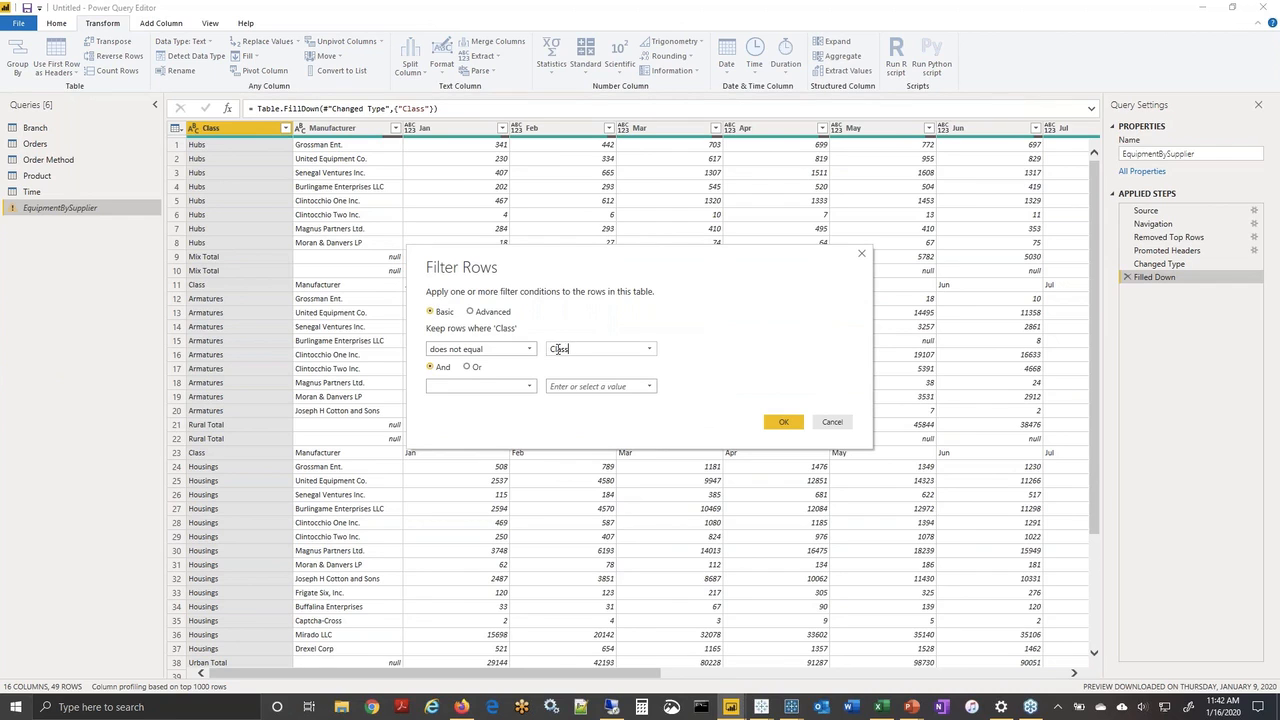
left_click(785, 422)
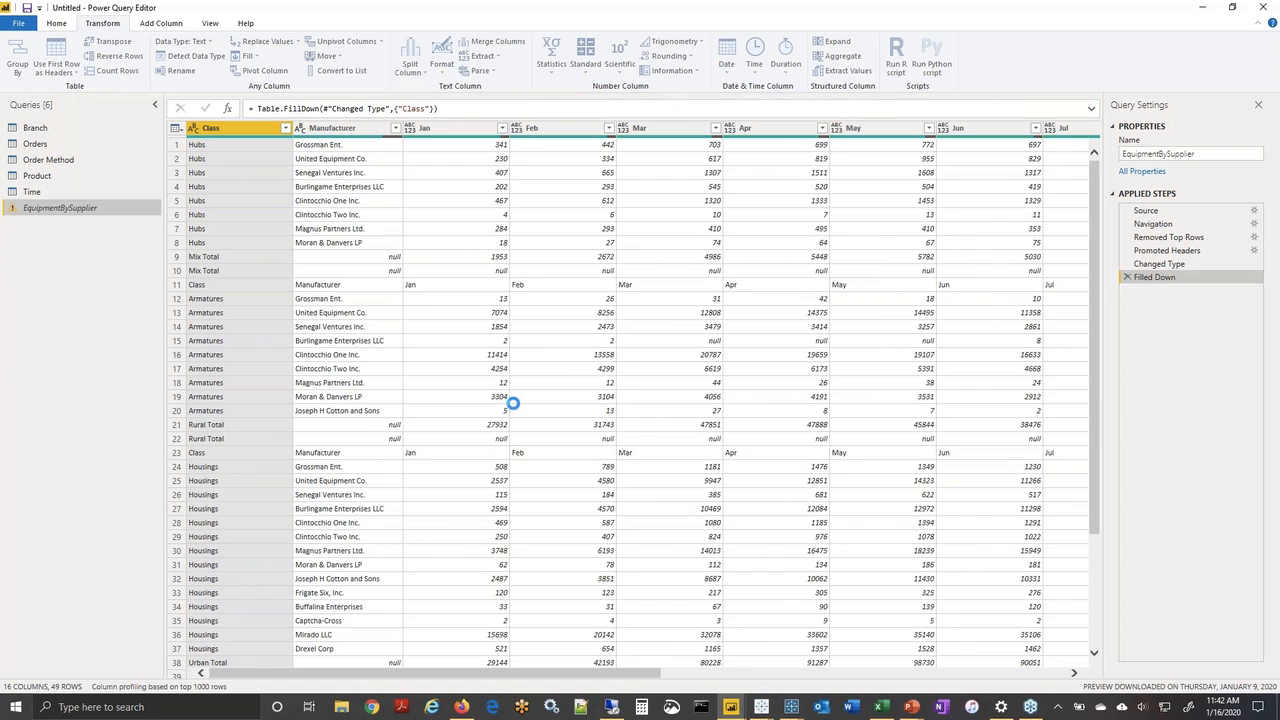
Add a text filter on the Class column to keep only rows that do not contain "Total".
right_click(267, 137)
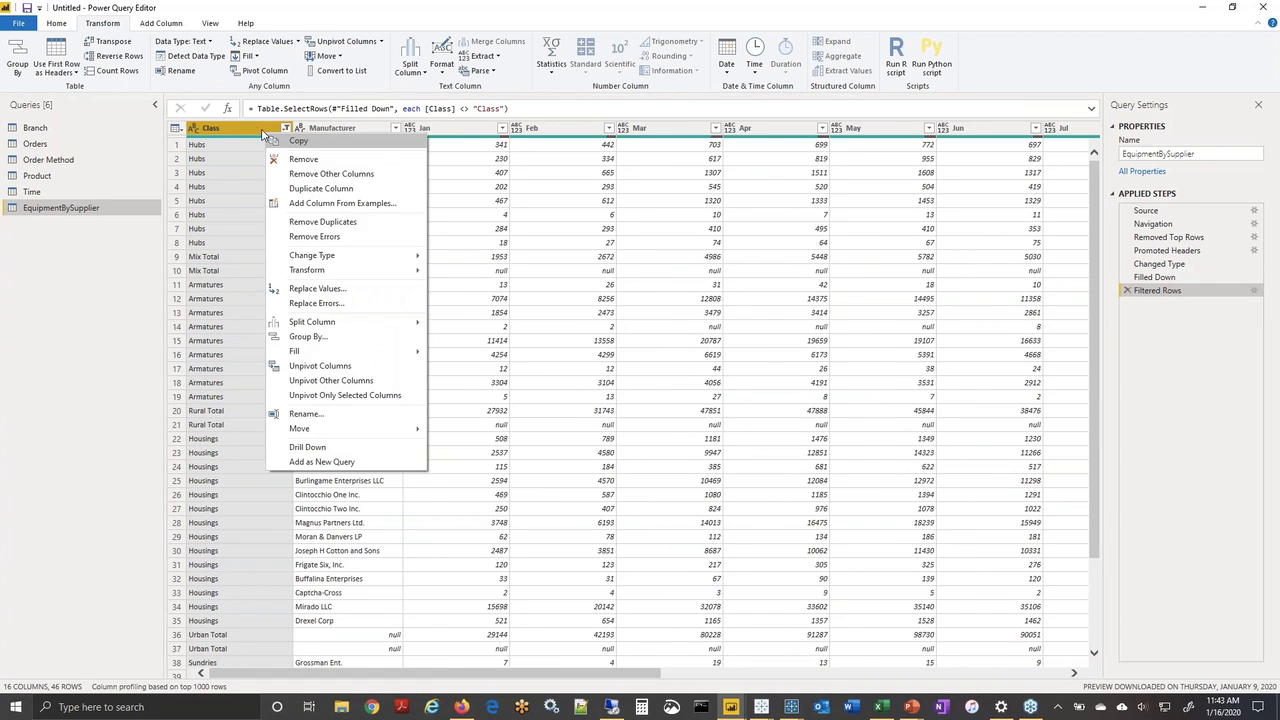
key("Escape")
left_click(285, 129)
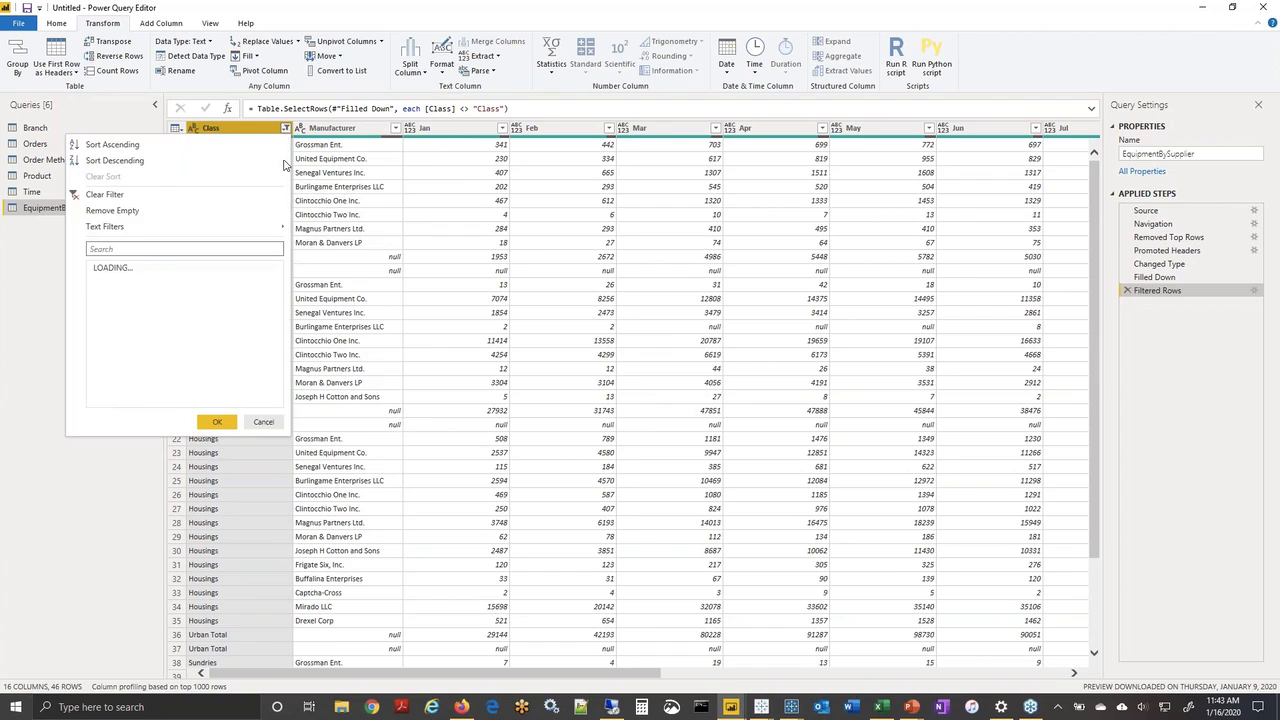
mouse_move(272, 230)
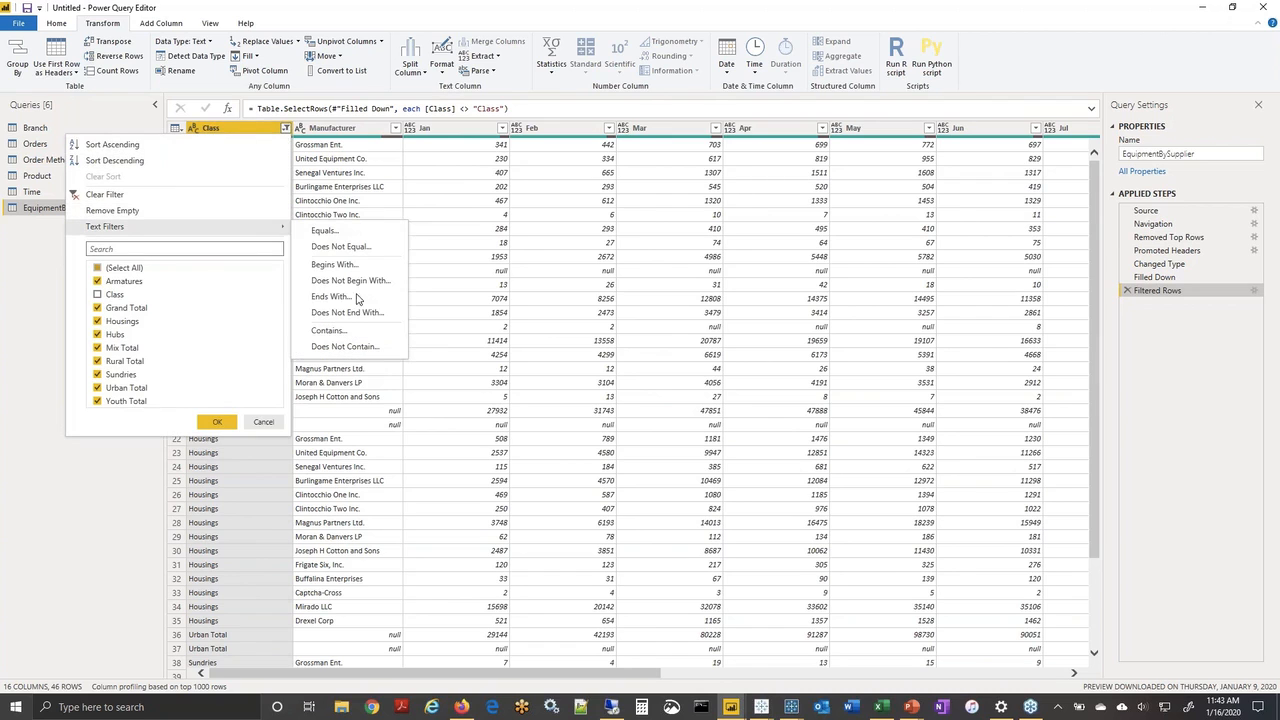
key("Escape")
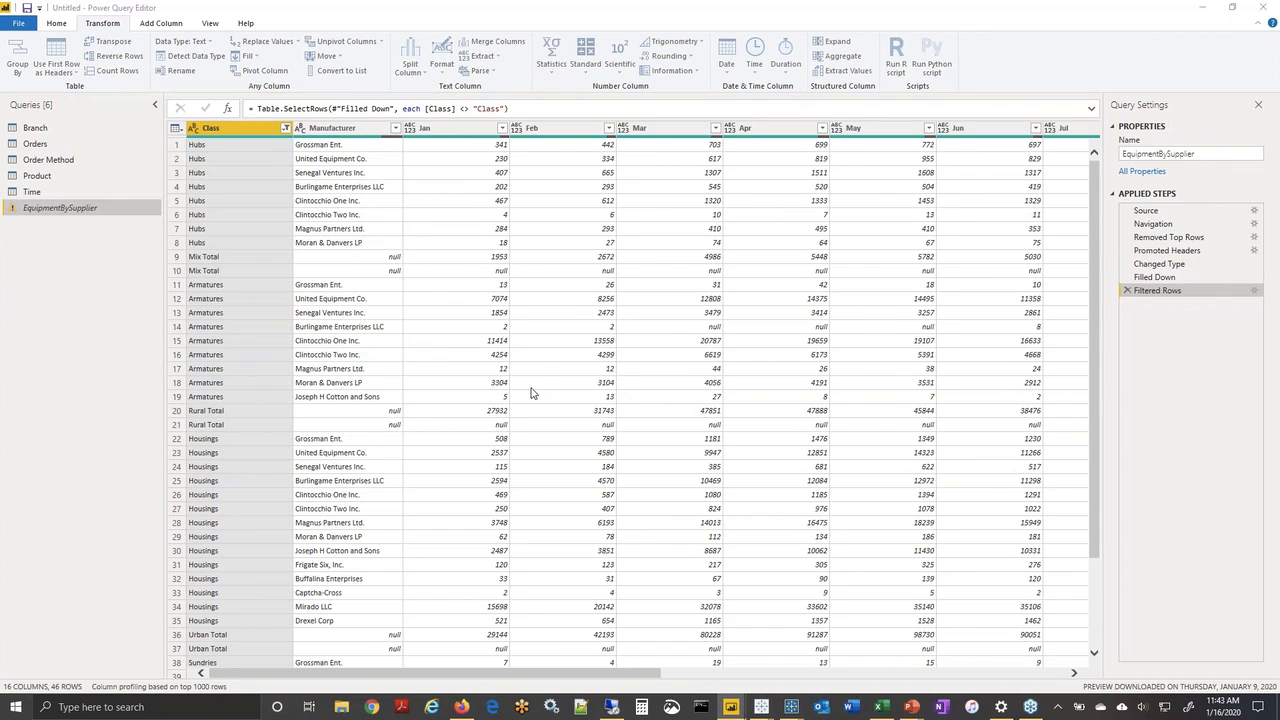
left_click(580, 349)
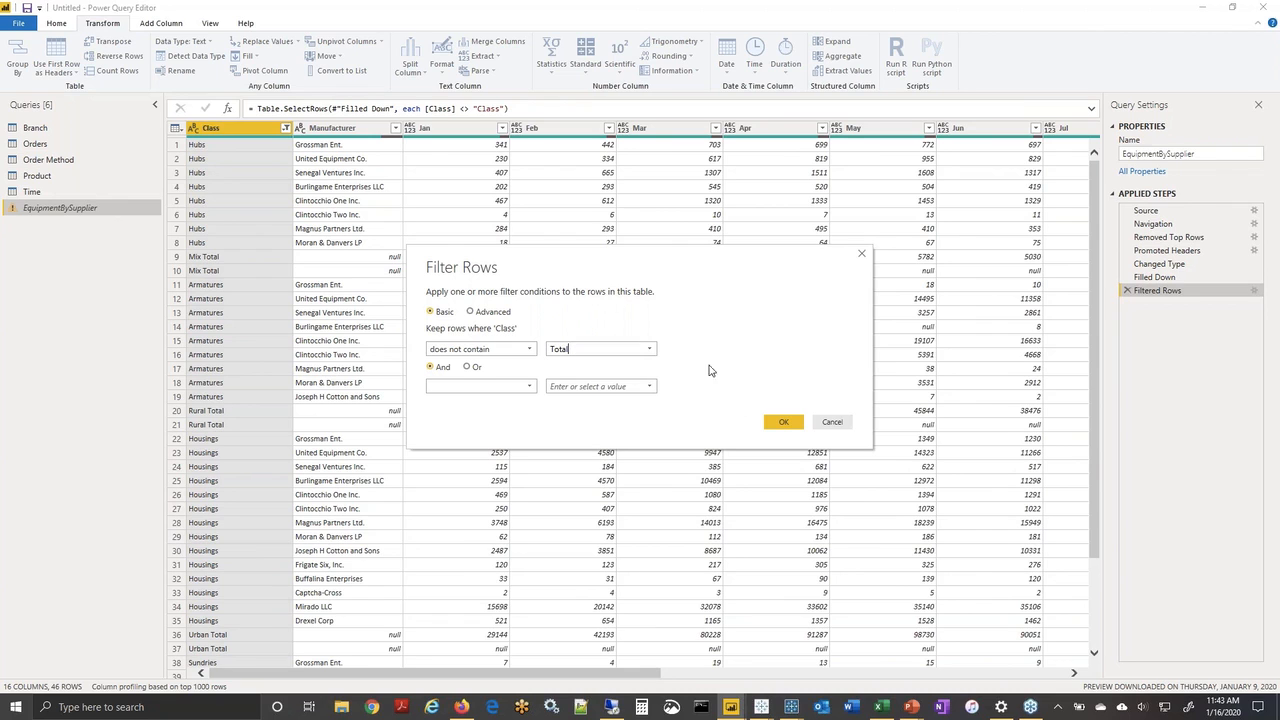
left_click(772, 422)
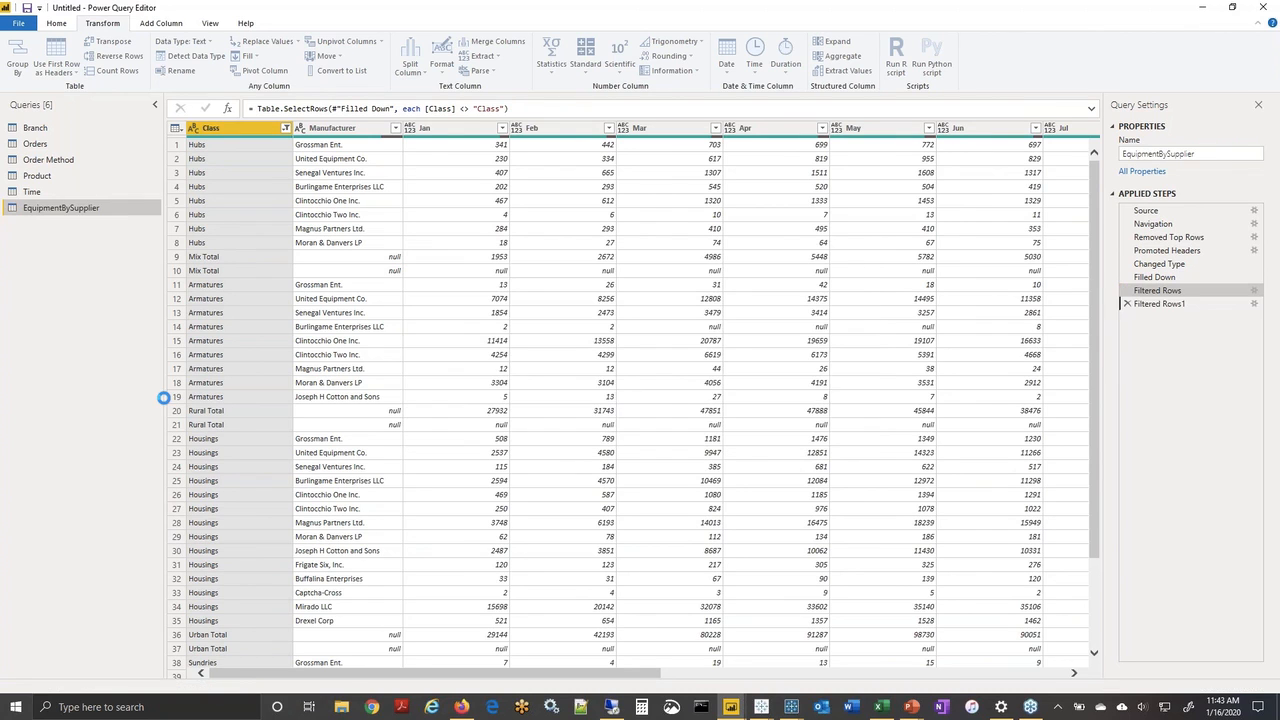
Remove the Column15 and 2014 Total columns from the EquipmentBySupplier query.
left_click(425, 130)
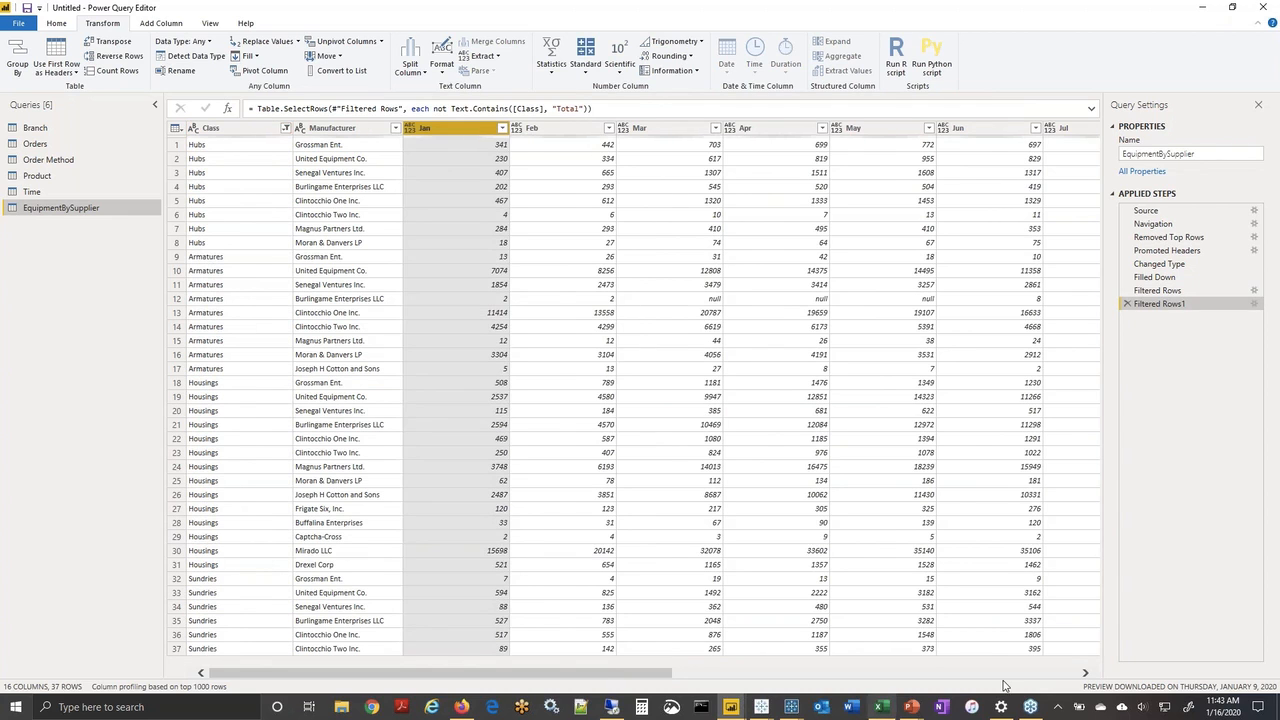
left_click(1045, 673)
left_click(1015, 131)
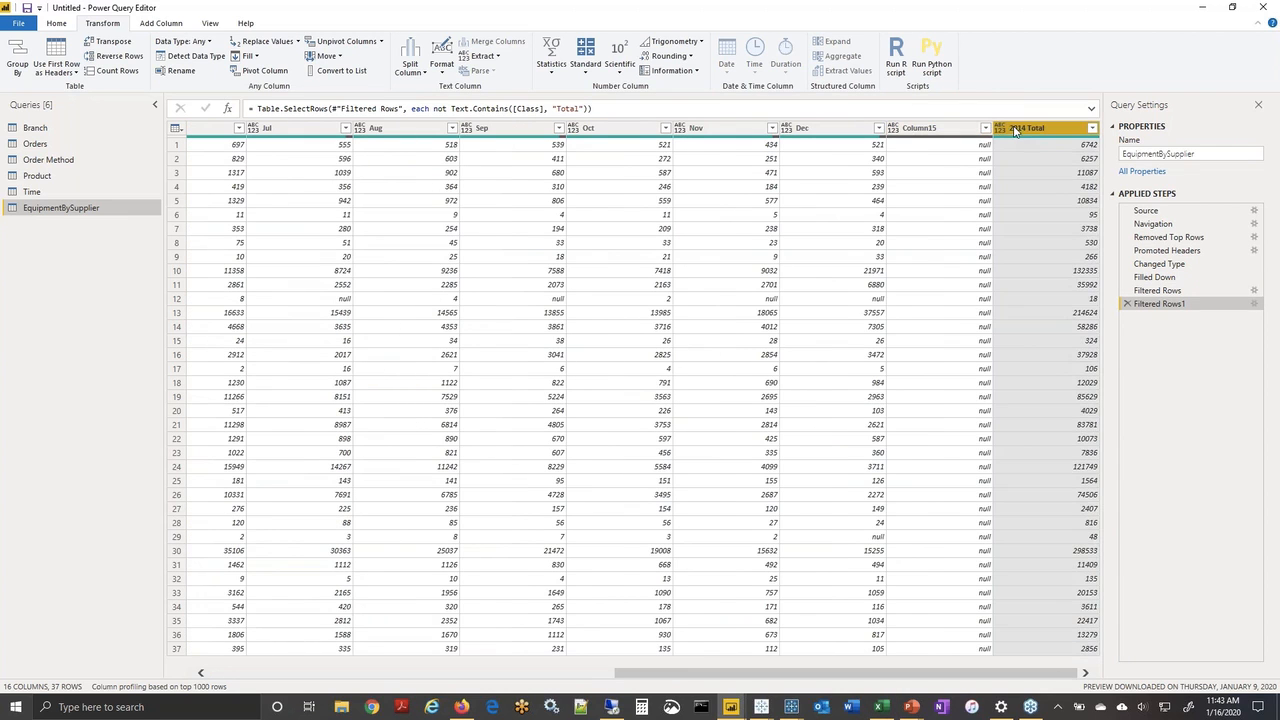
left_click(953, 130, "ctrl")
right_click(953, 130)
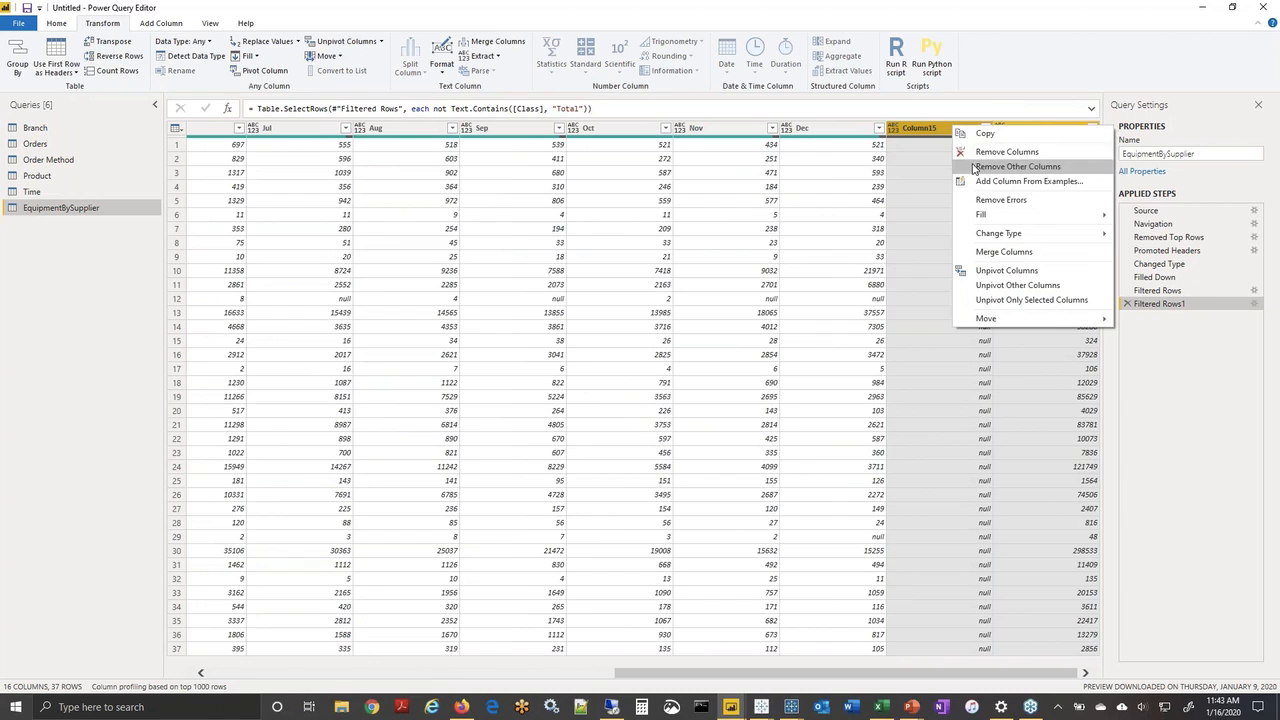
left_click(985, 152)
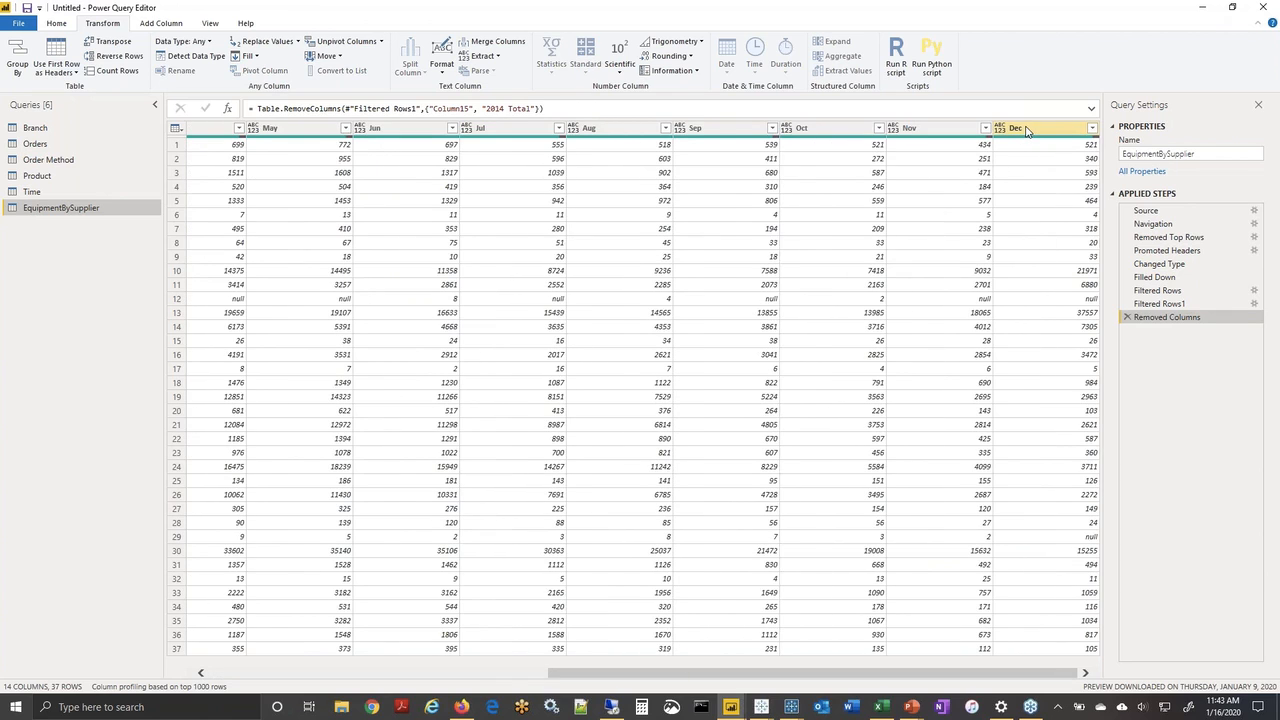
Unpivot the month columns Jan through Dec into attribute and value columns.
key("ctrl+a")
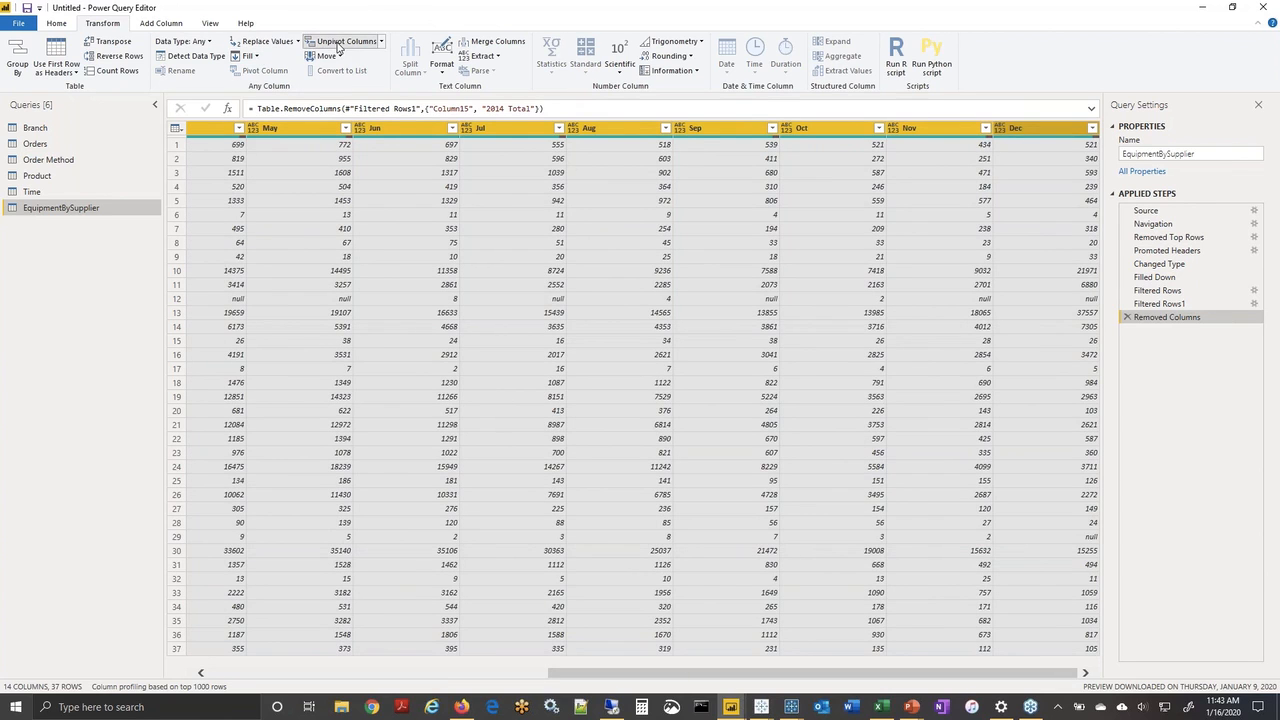
left_click(340, 41)
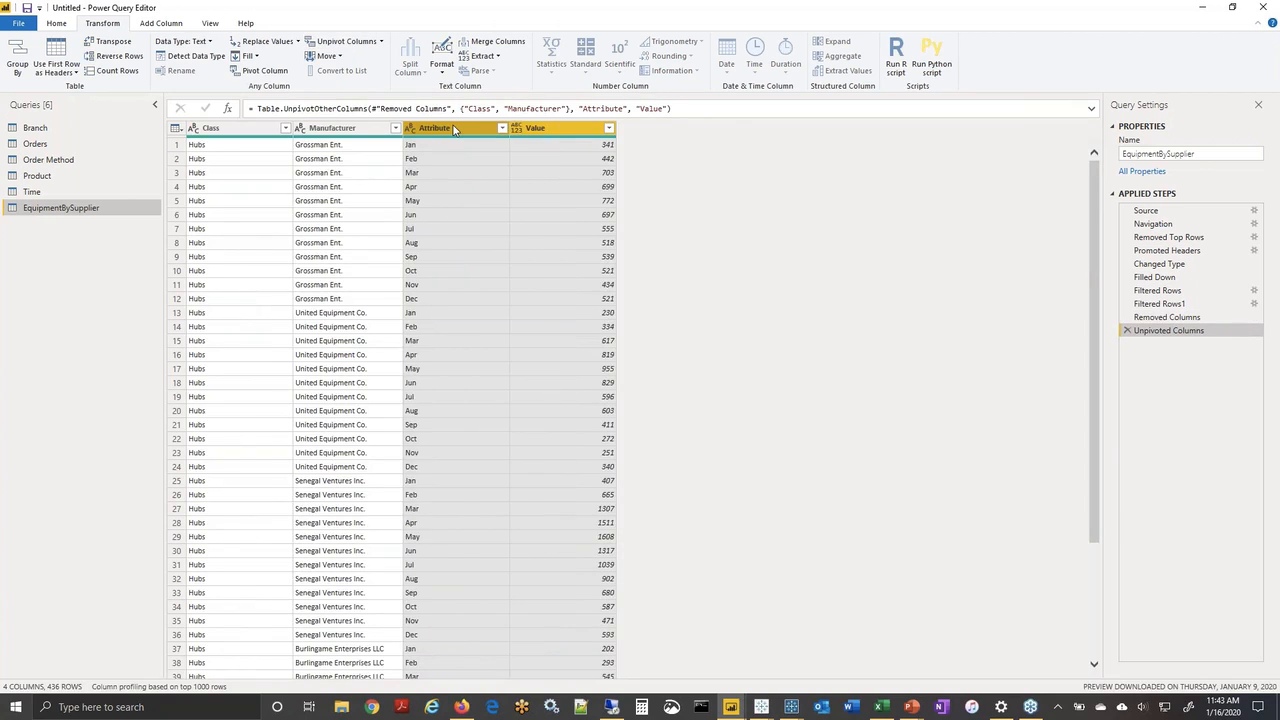
Rename the Attribute column to Month and the Value column to Qty.
left_click(453, 127)
double_click(453, 128)
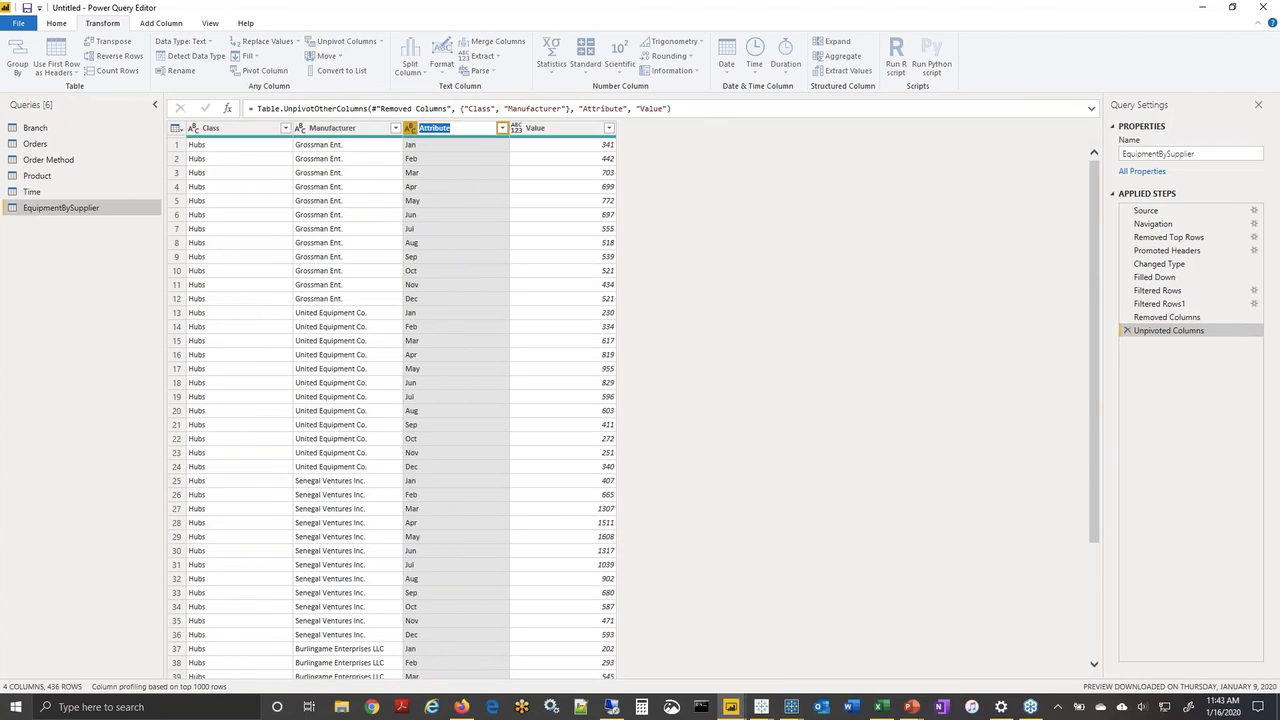
type("Month")
key("Return")
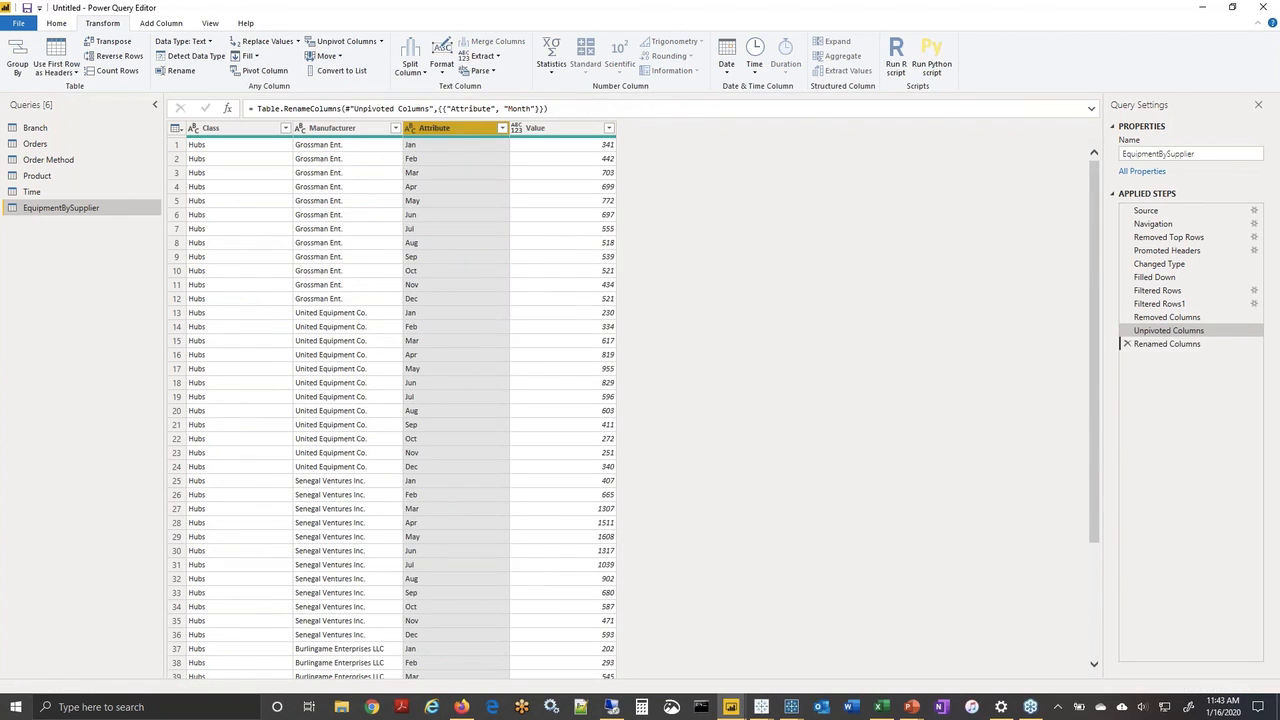
double_click(533, 128)
type("Qty")
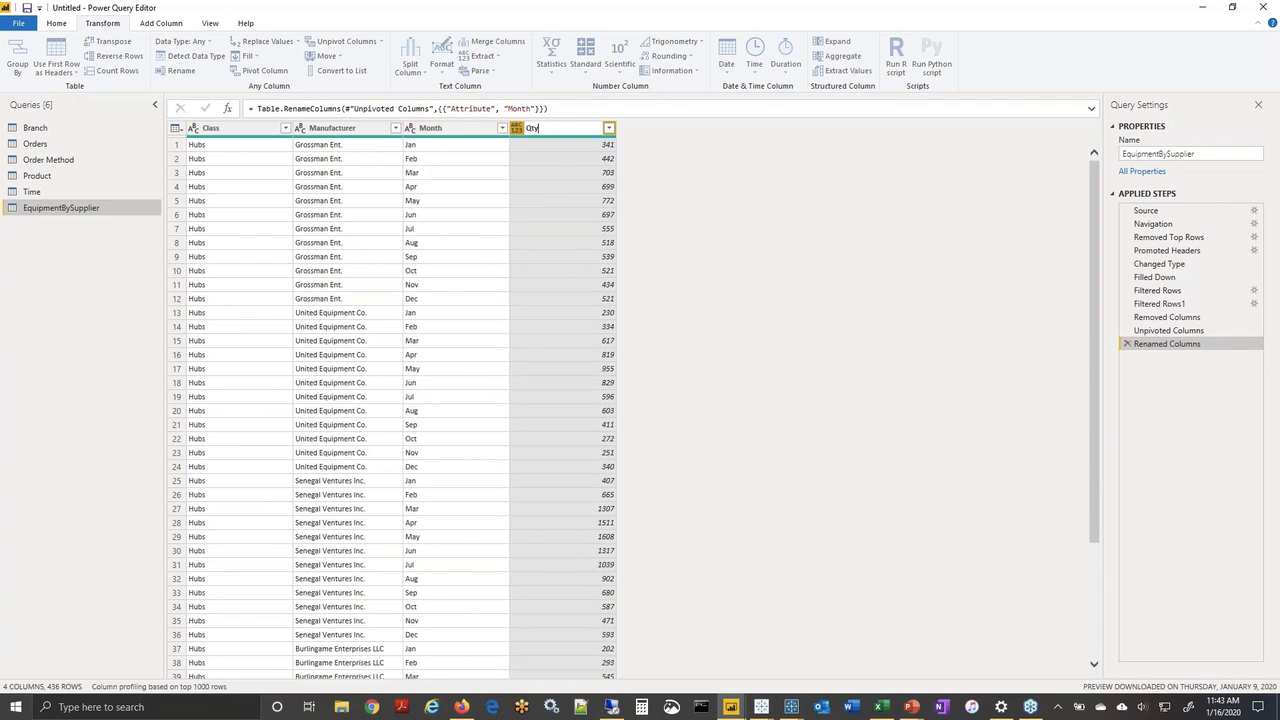
key("Return")
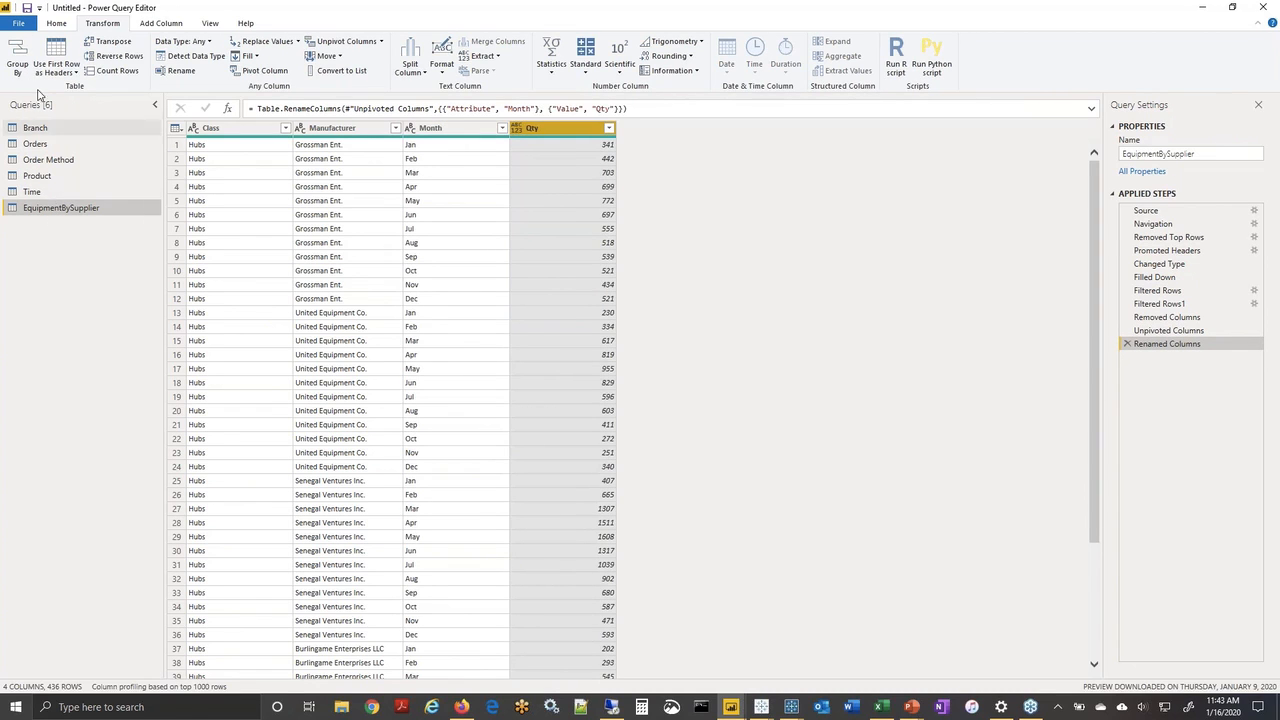
Close the query editor, apply the pending query changes to the model, and accept adding the second data source.
left_click(57, 23)
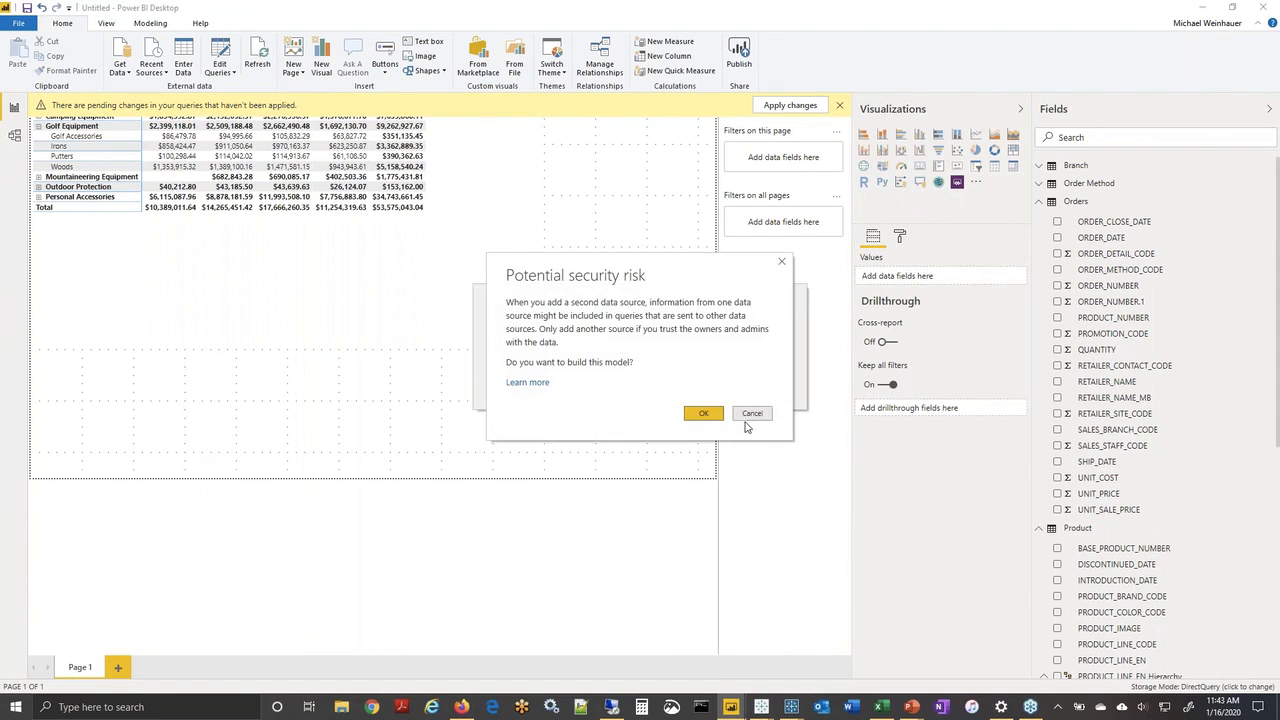
left_click(701, 414)
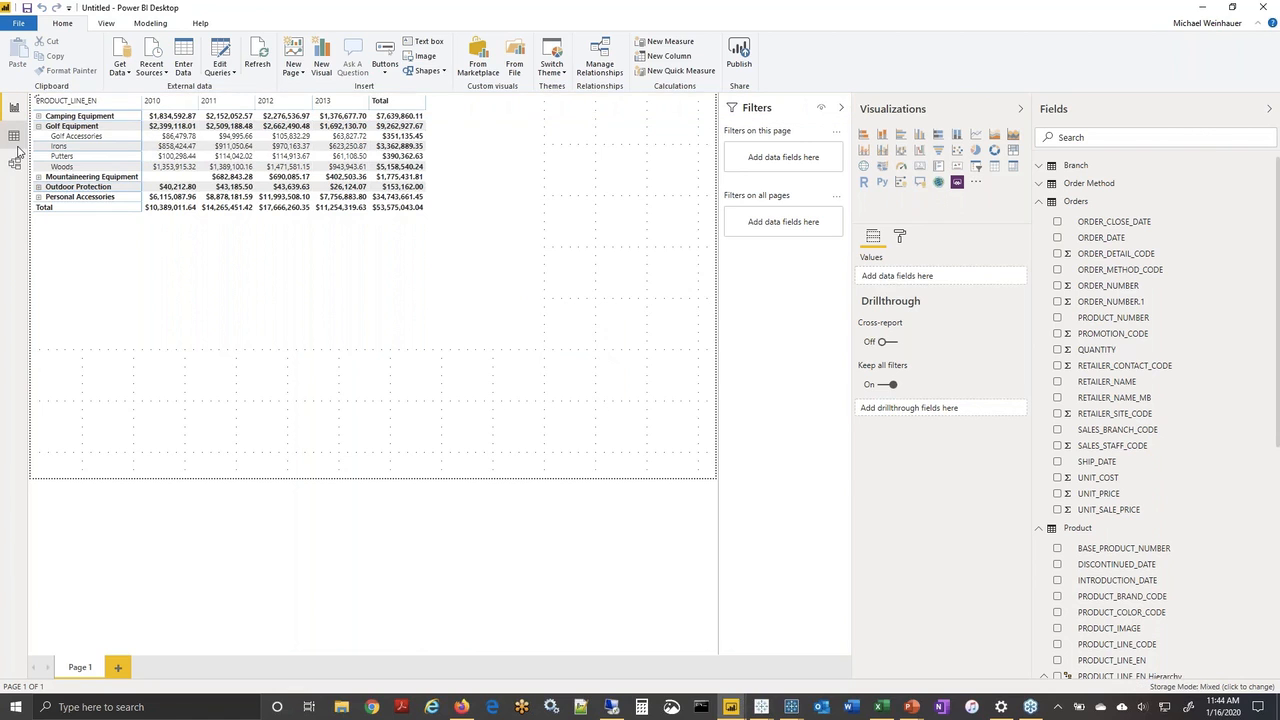
In the model view, set the data type of EquipmentBySupplier's Qty field to Whole number and review its advanced properties.
left_click(15, 168)
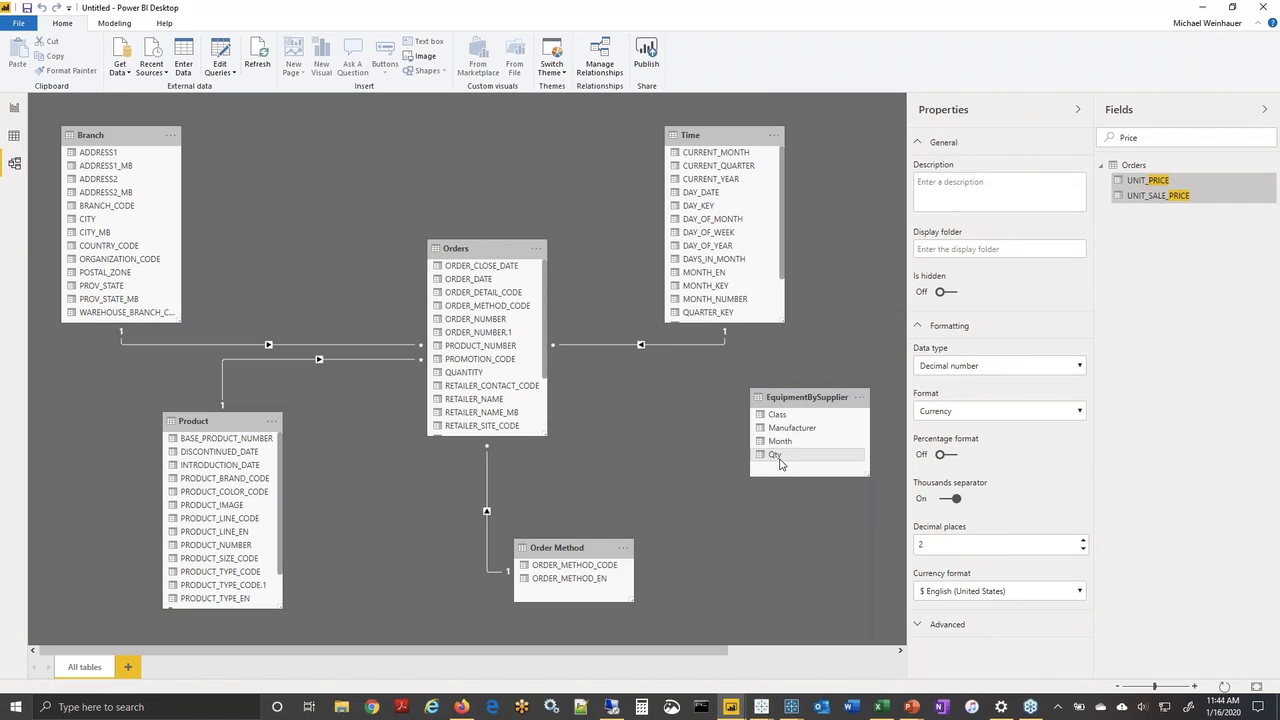
left_click(779, 455)
left_click(983, 409)
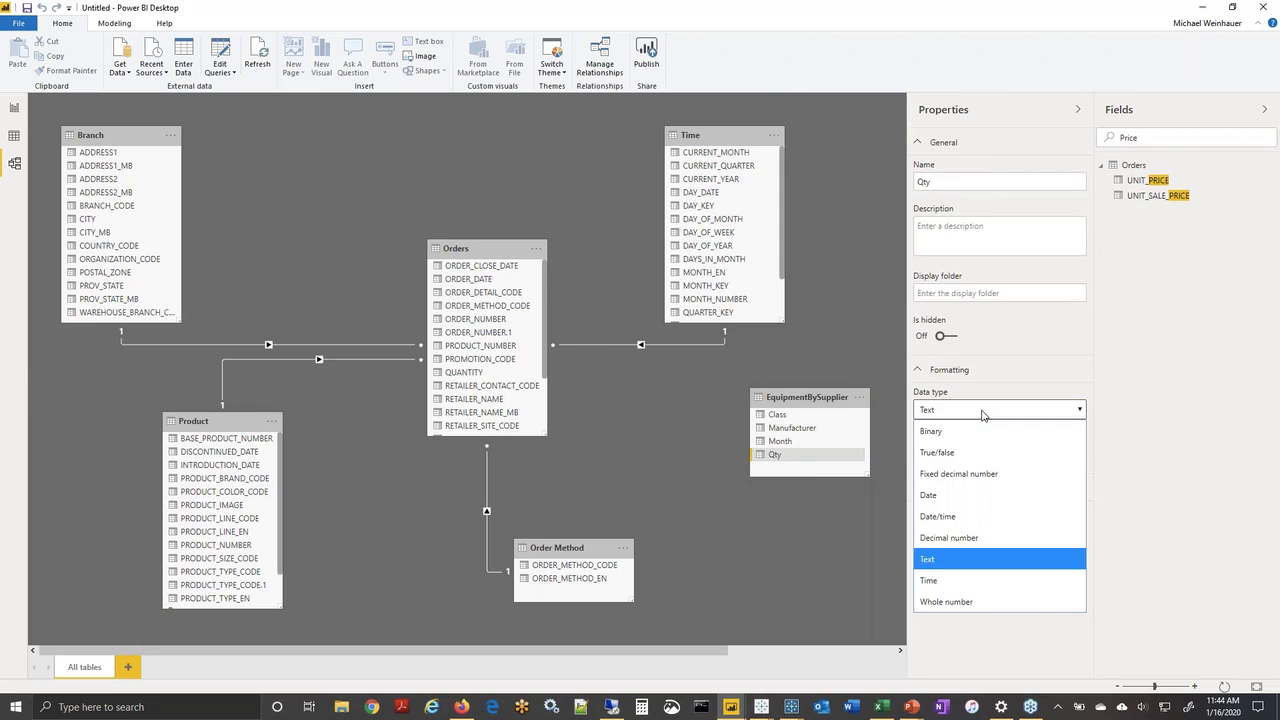
left_click(948, 601)
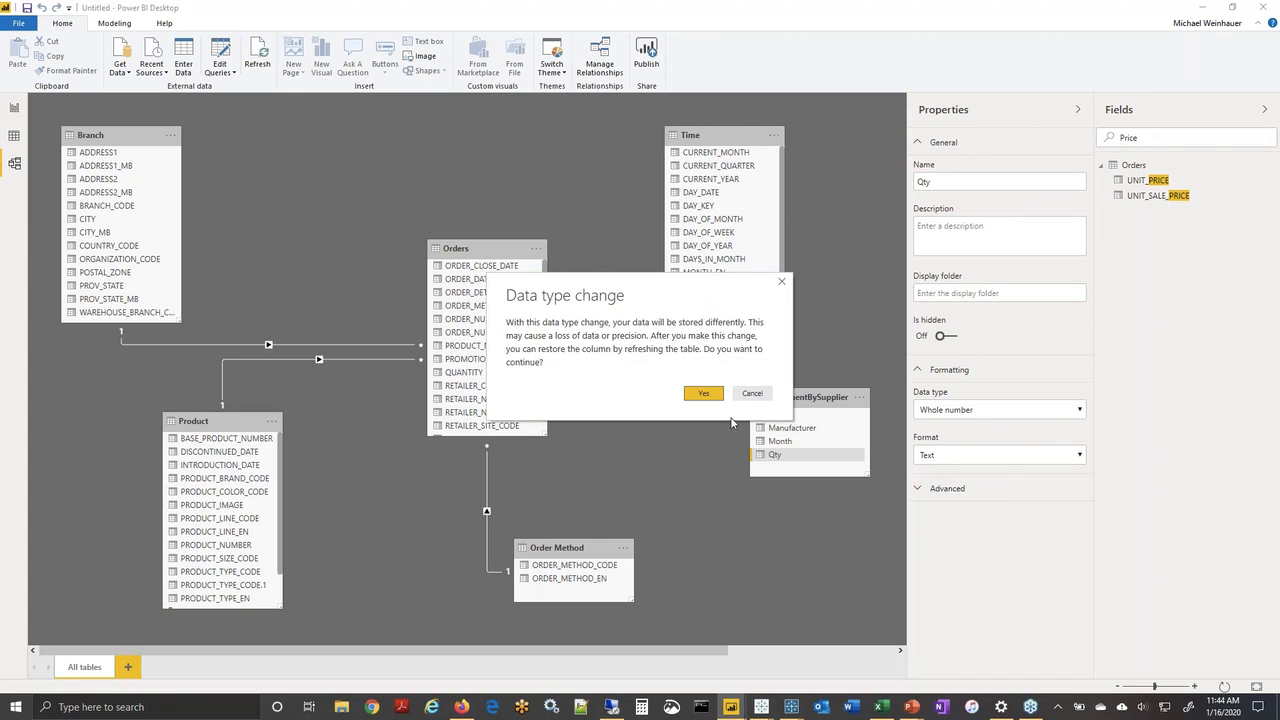
left_click(704, 393)
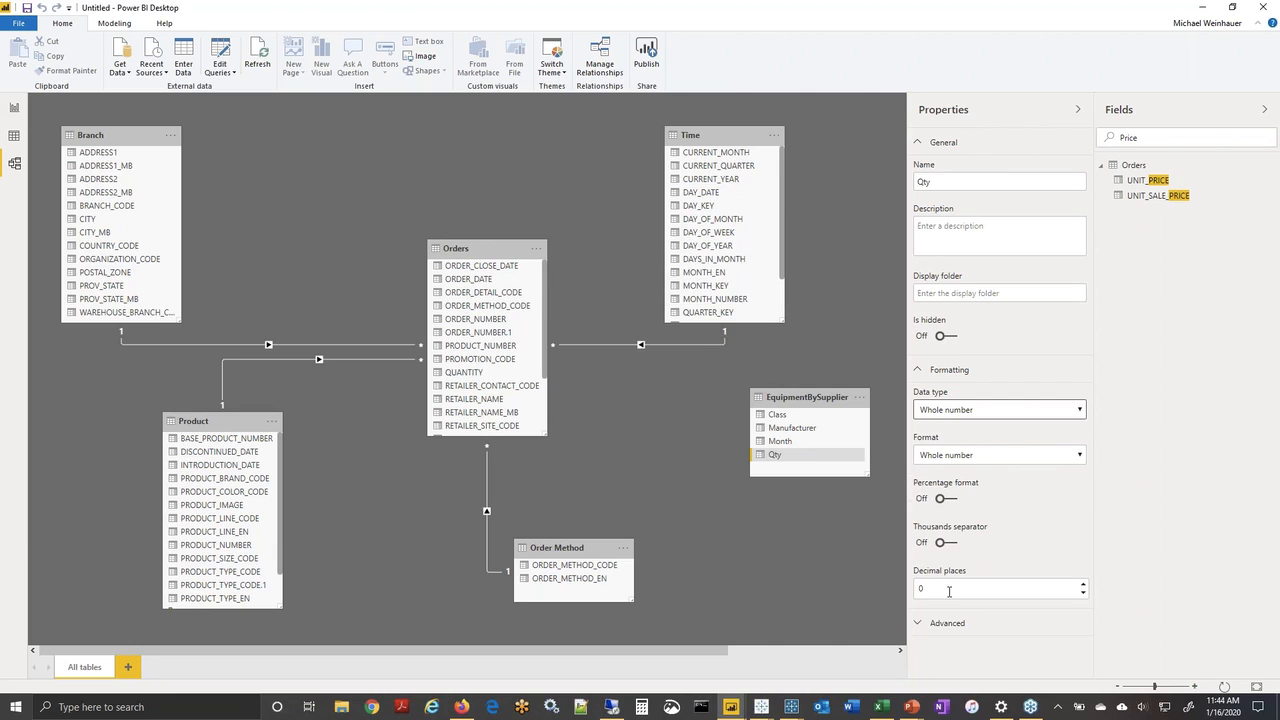
left_click(920, 626)
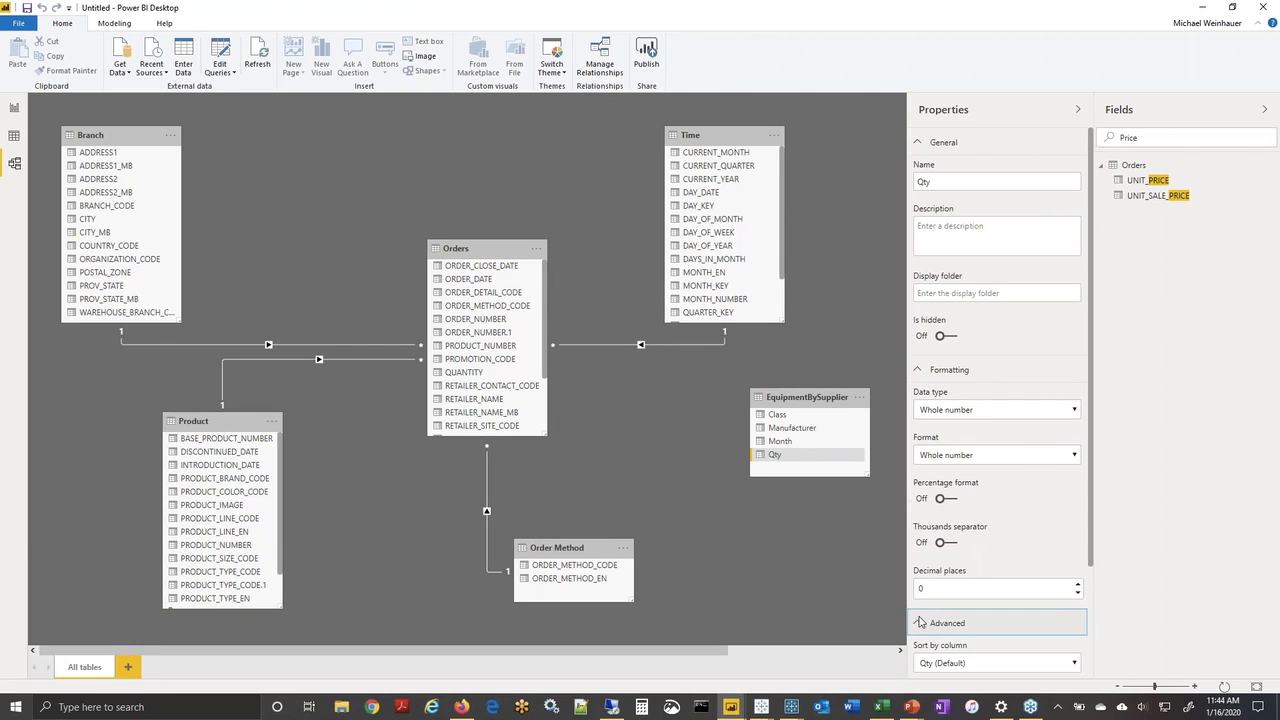
scroll(930, 628, "down", 3)
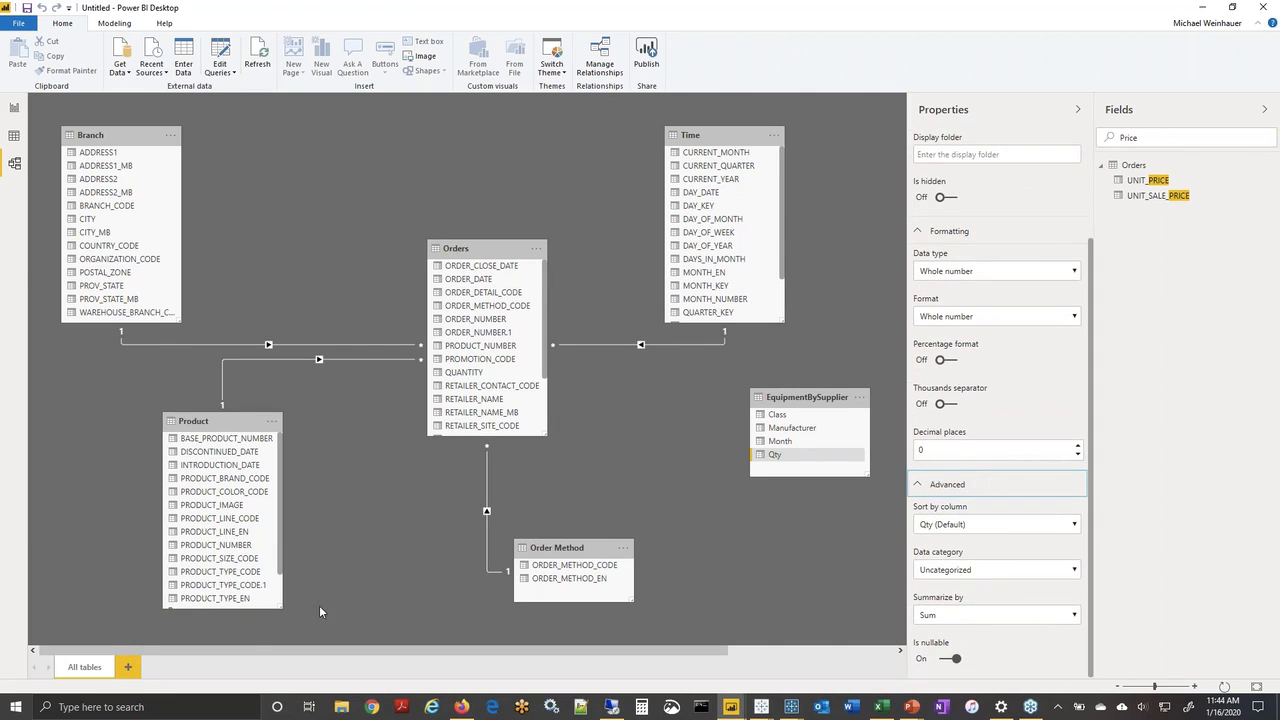
Add a new report page and create a matrix from the Class and Manufacturer fields of EquipmentBySupplier.
left_click(14, 108)
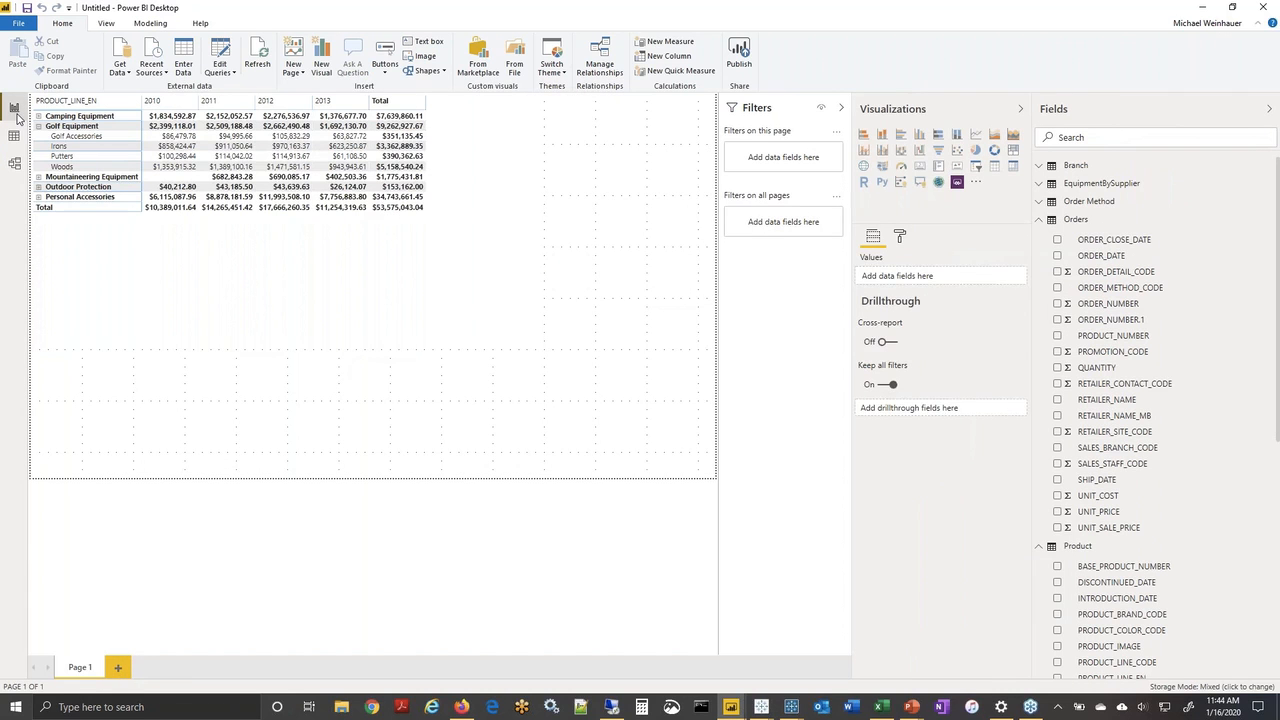
left_click(118, 668)
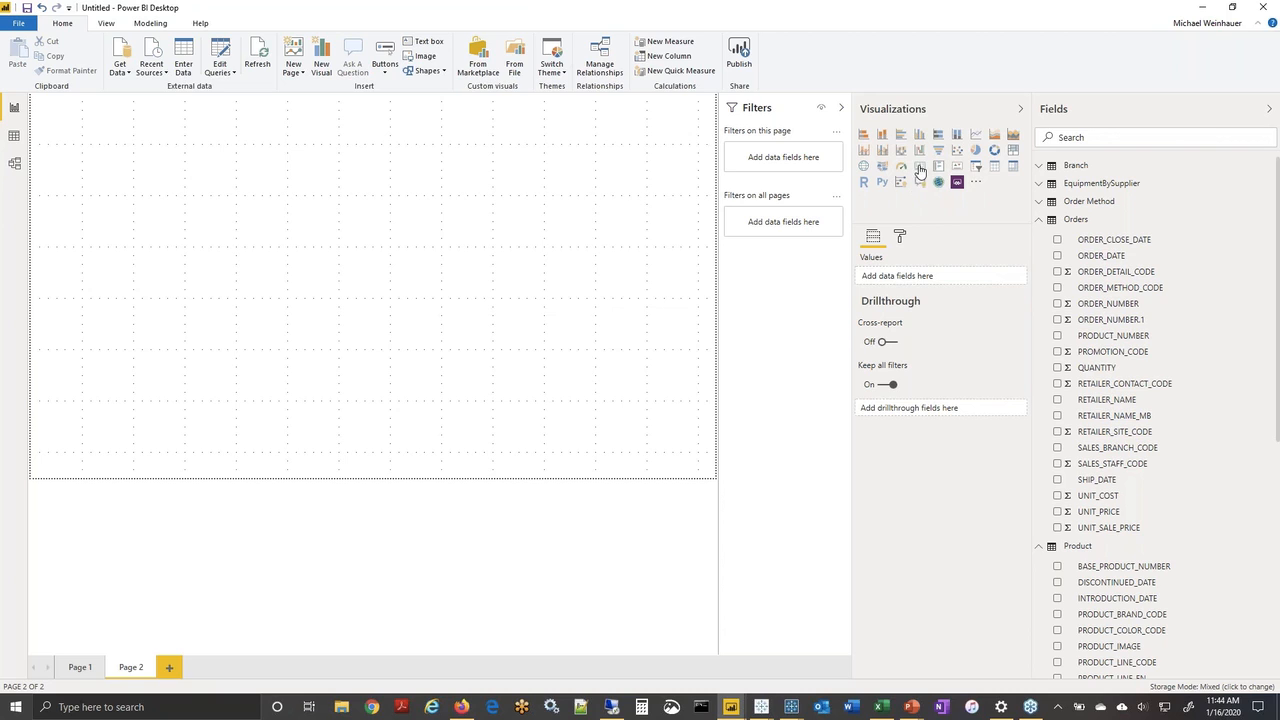
left_click(1040, 185)
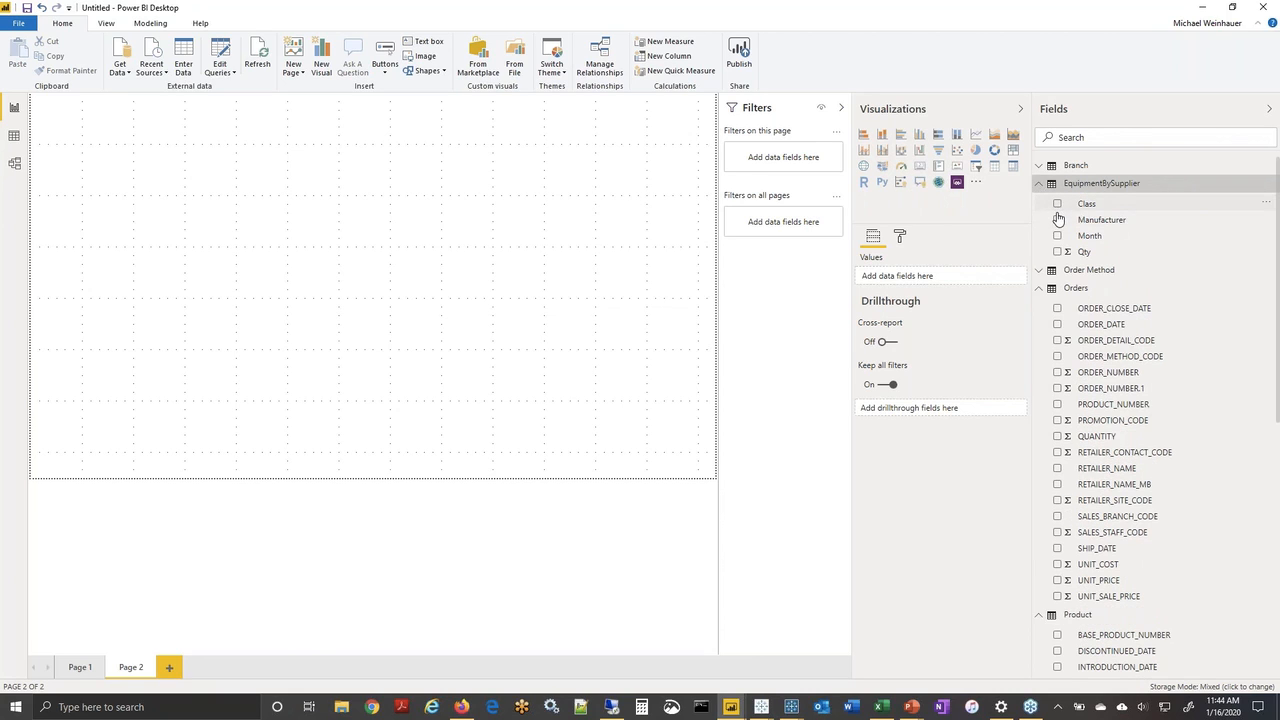
left_click(1057, 204)
left_click(1058, 219)
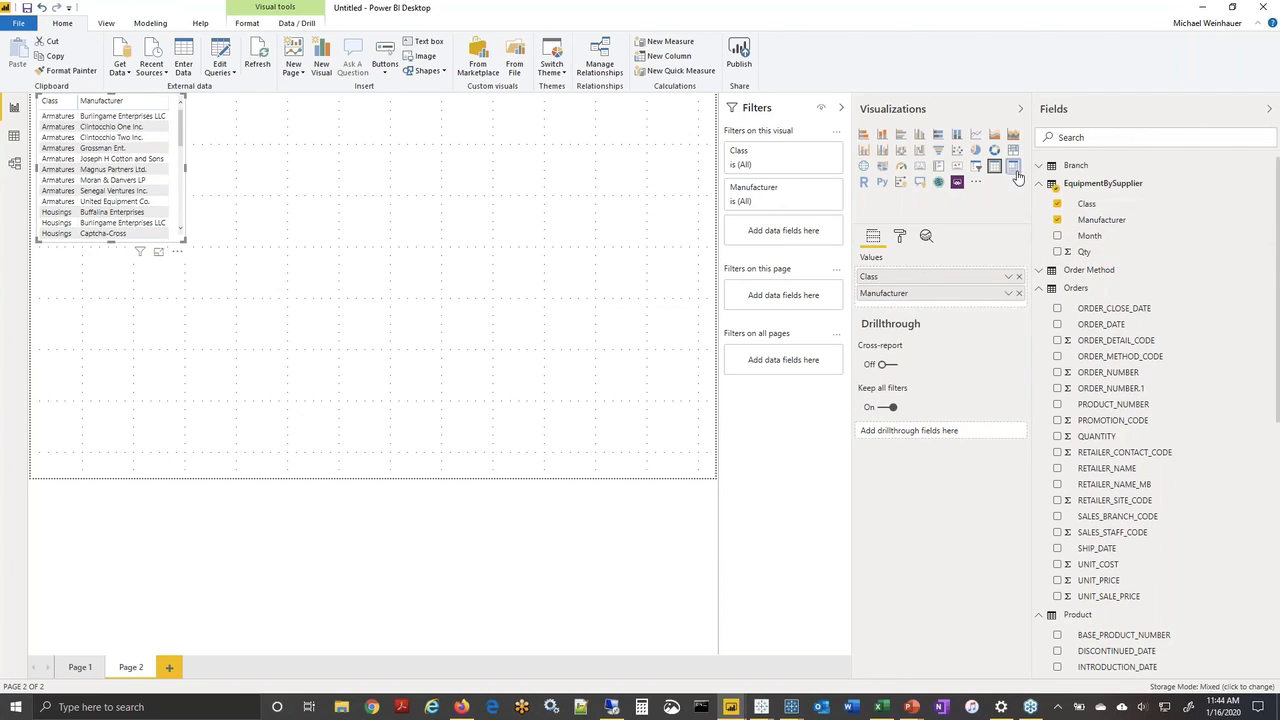
left_click(1015, 170)
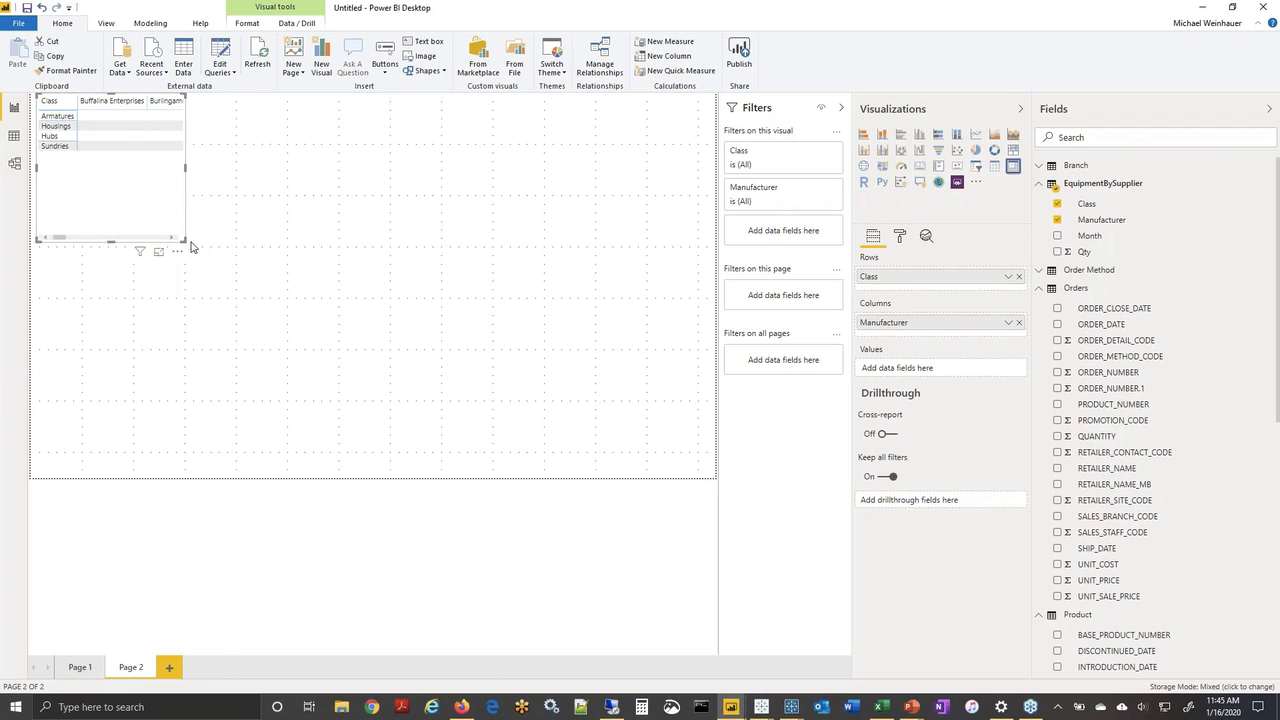
Enlarge the matrix and arrange it with Manufacturer under Class in the rows, Month as columns and Qty as values.
left_click_drag(186, 241, 474, 282)
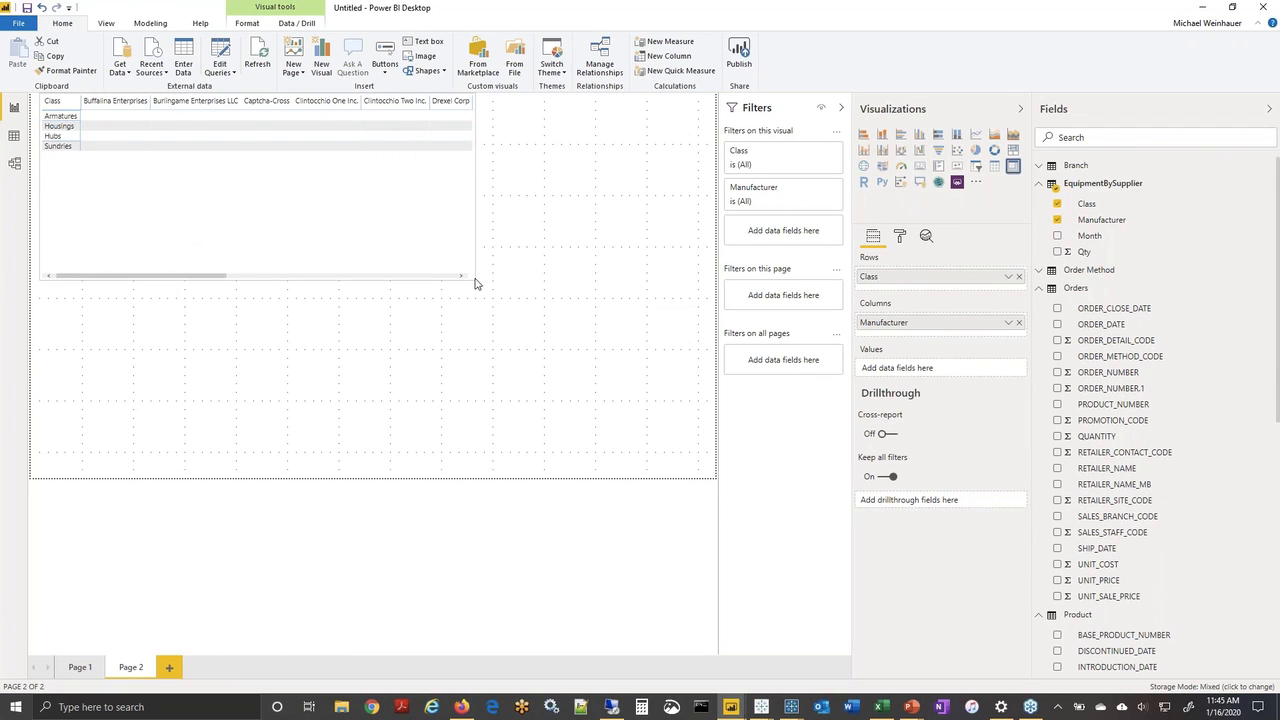
left_click_drag(945, 326, 940, 290)
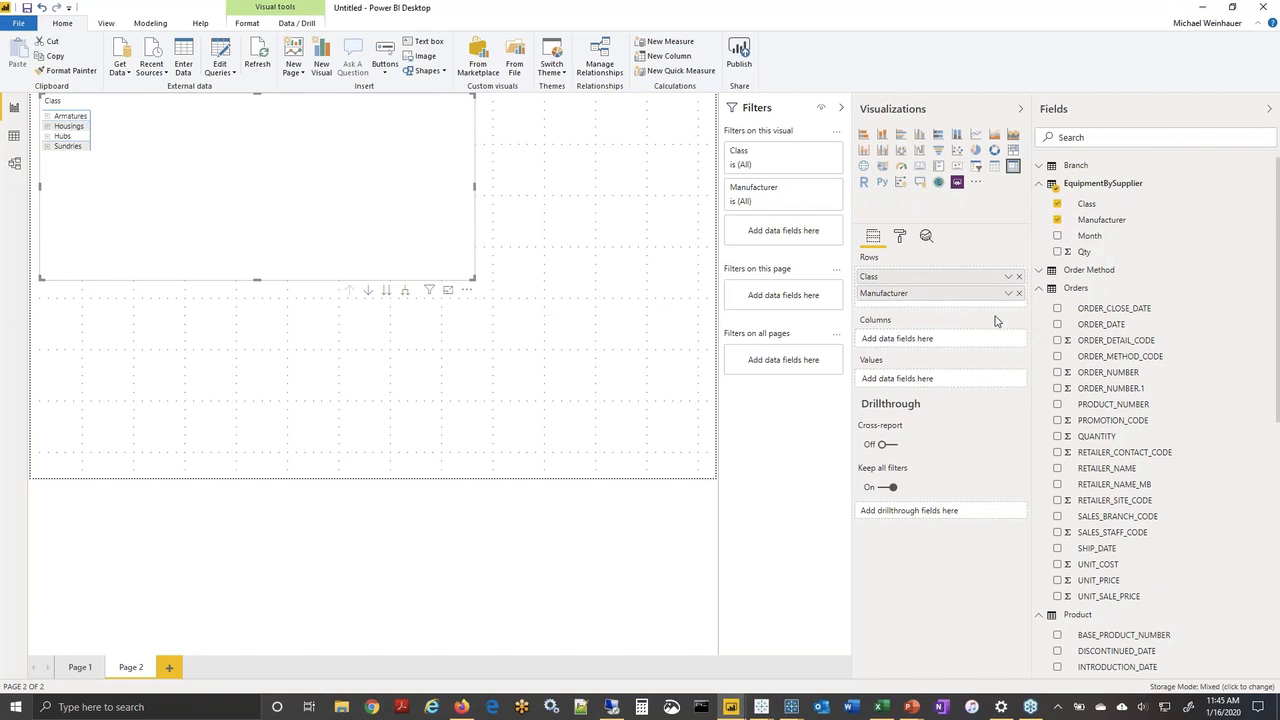
left_click_drag(1084, 238, 940, 339)
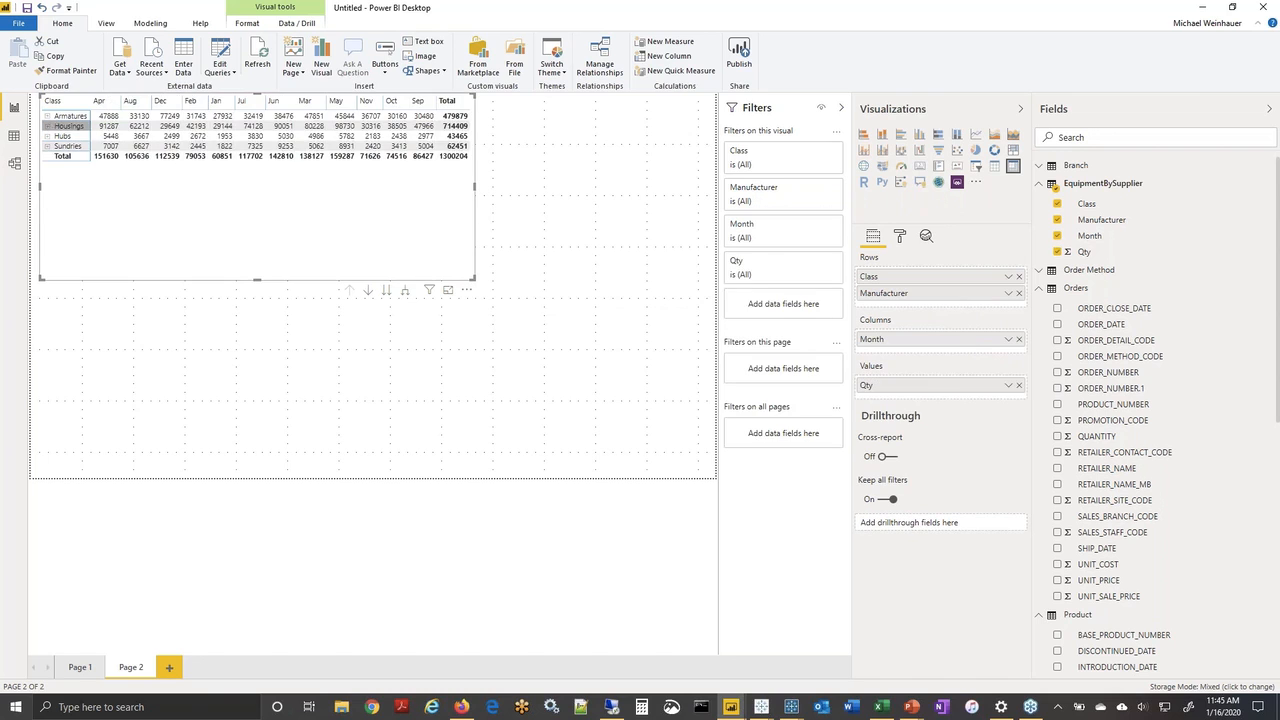
Expand Armatures in the matrix and check its January total against the Equipment by Supplier workbook in Excel.
left_click(46, 117)
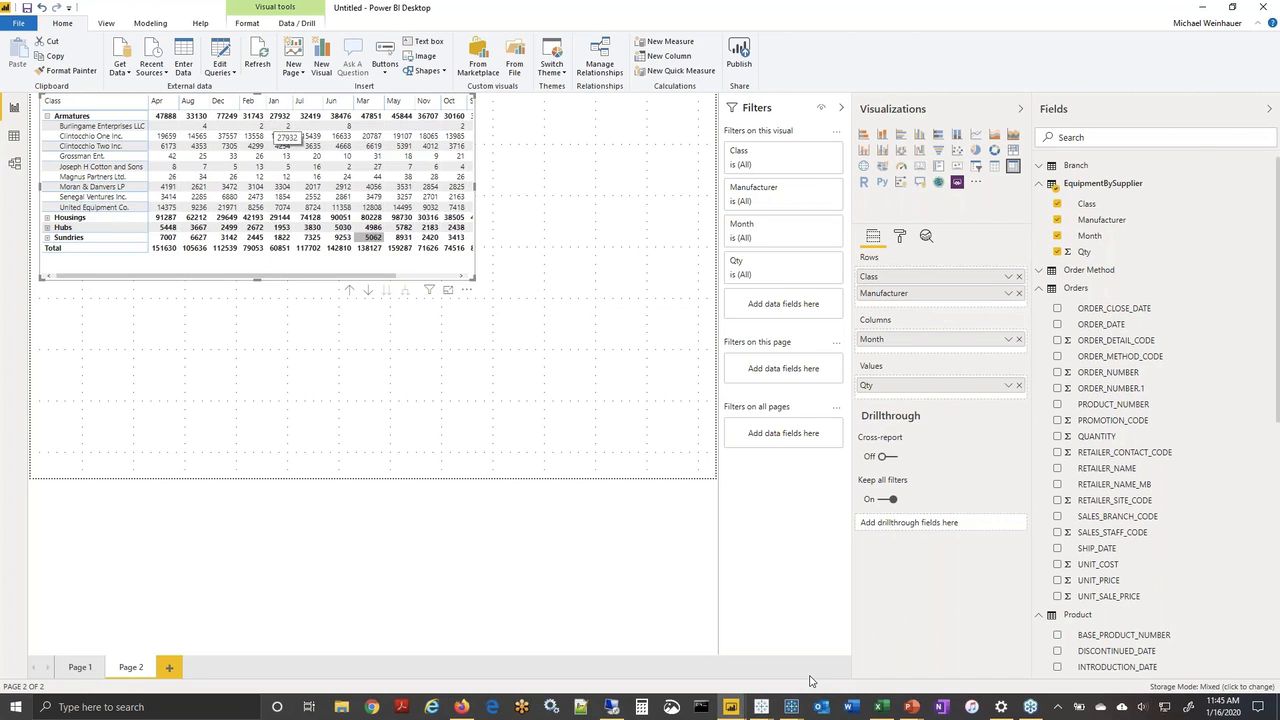
left_click(879, 707)
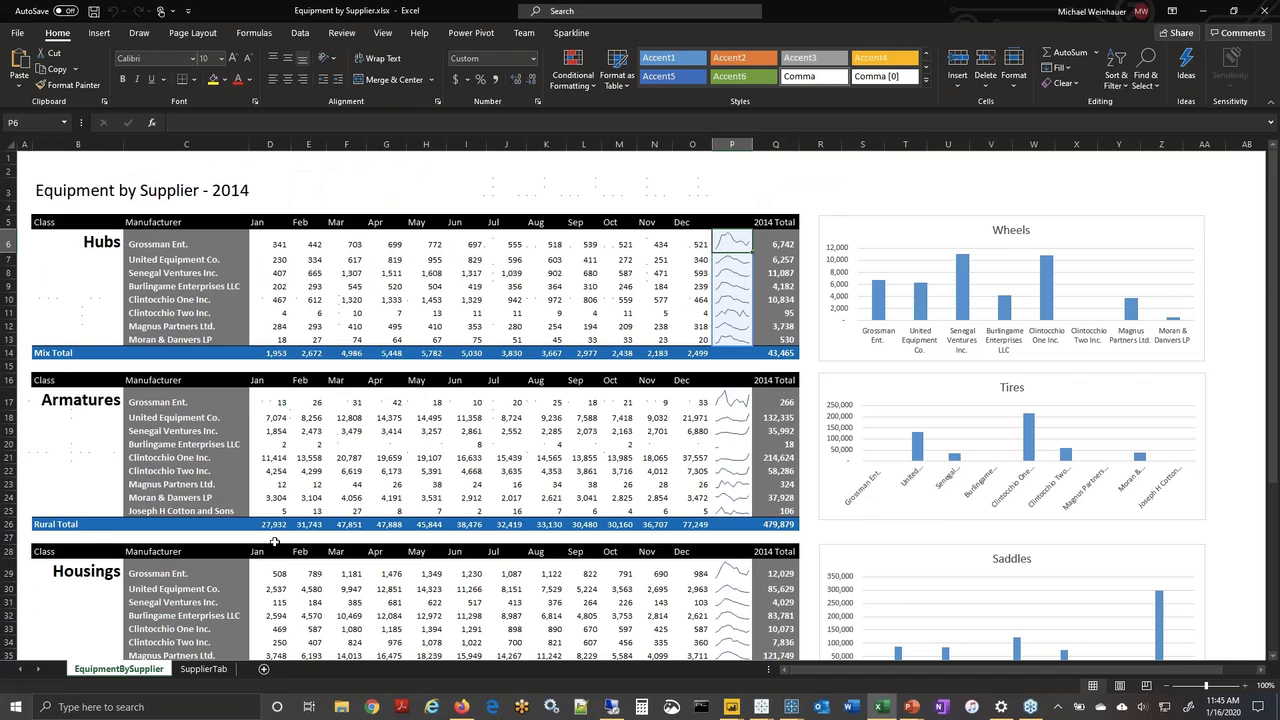
left_click(274, 525)
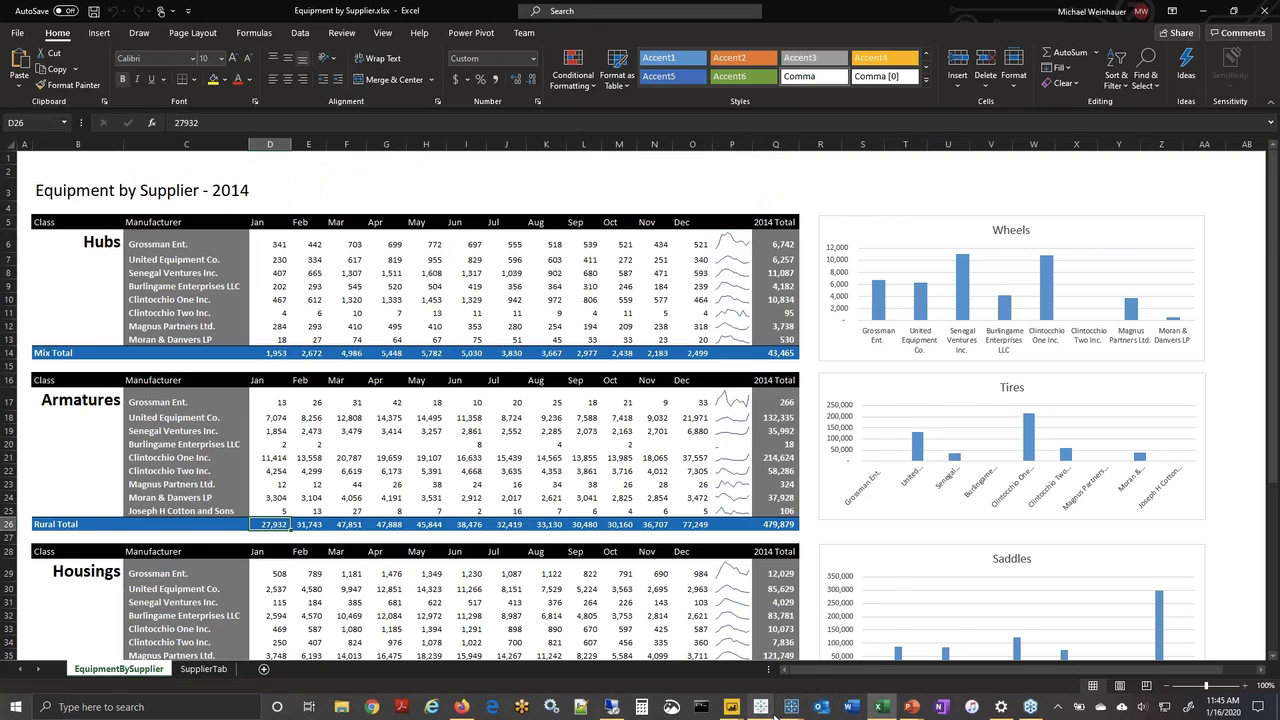
Switch to Tableau Prep Builder's Flow1, connect to Equipment by Supplier Tableau Prep.xlsx and add the EquipmentBySupplier table to the flow.
mouse_move(790, 710)
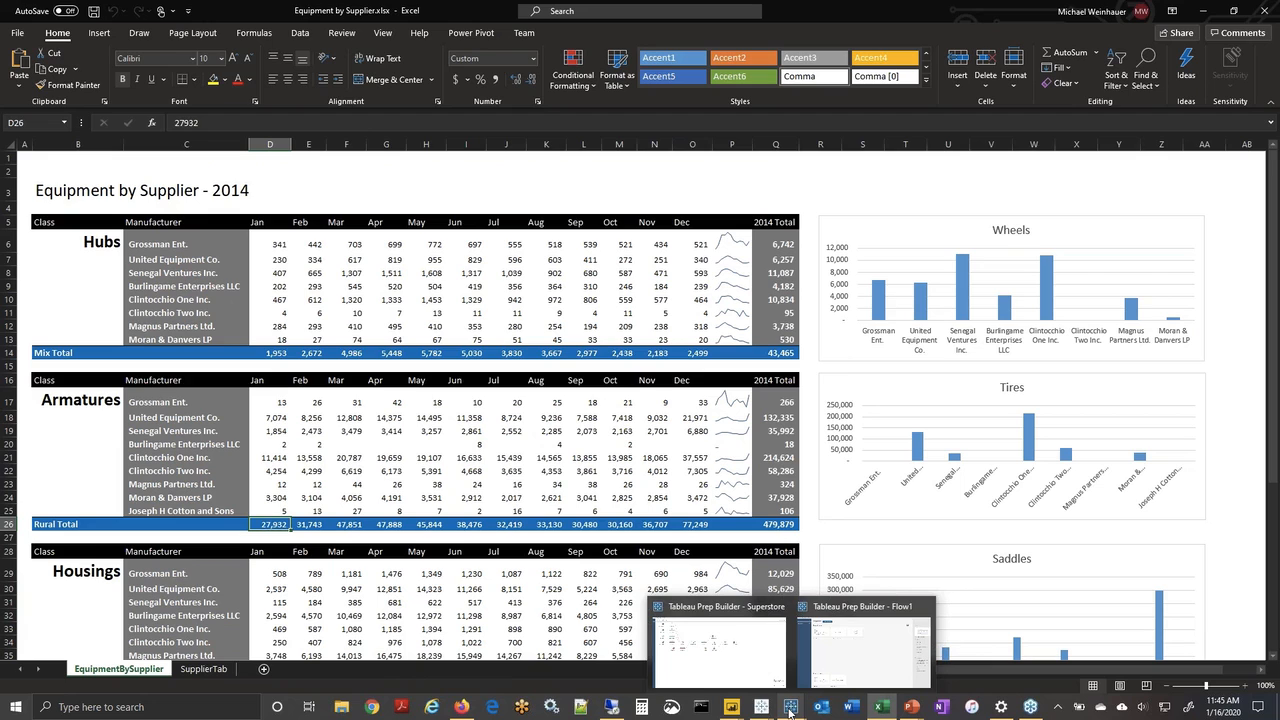
left_click(851, 648)
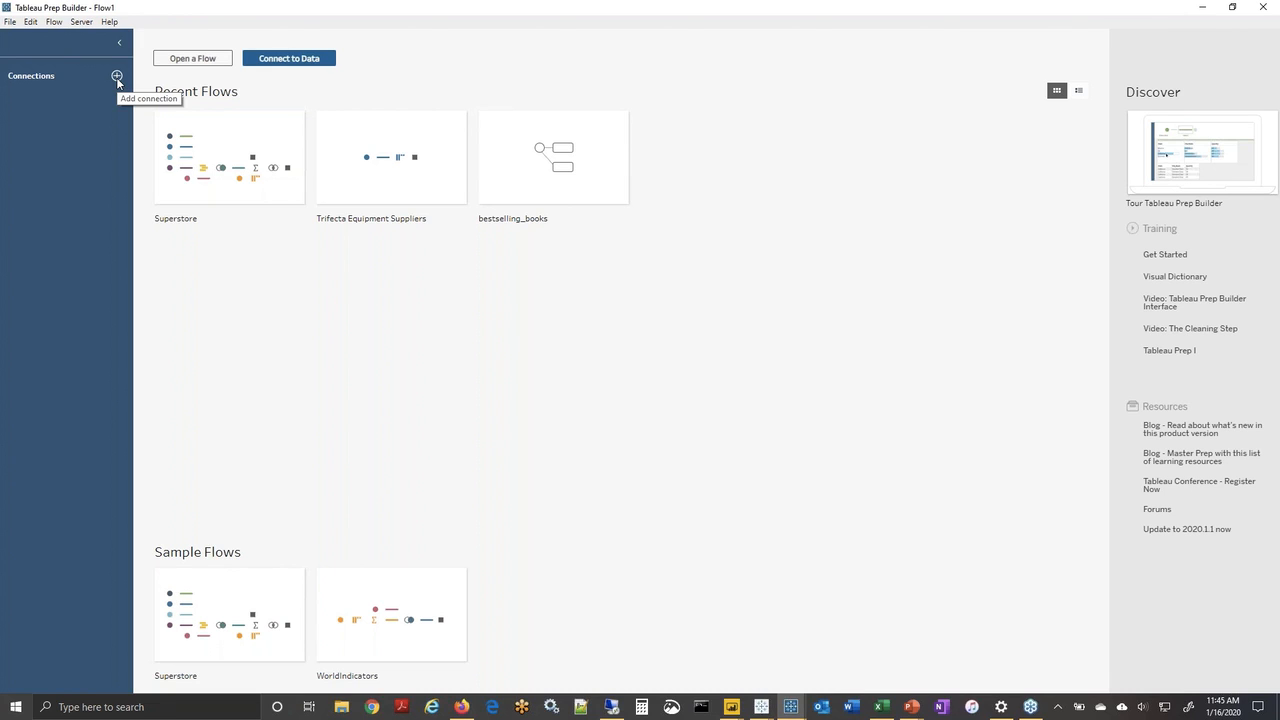
left_click(116, 77)
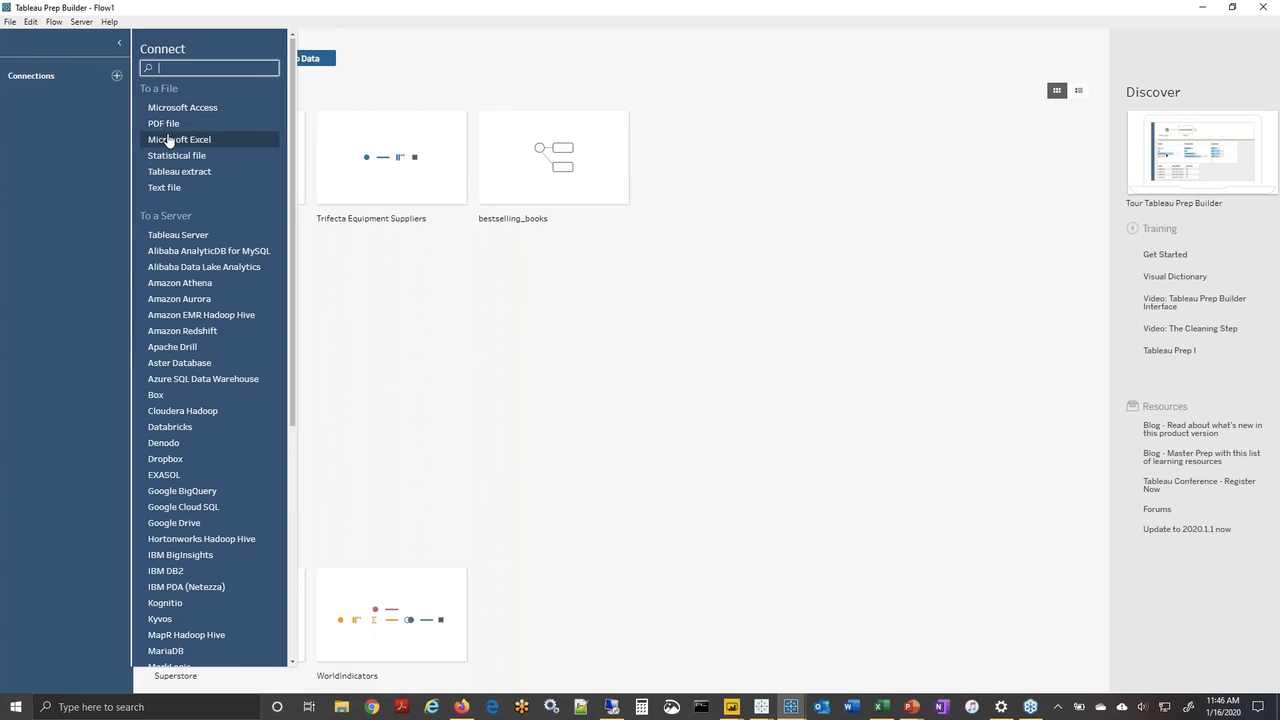
left_click(168, 140)
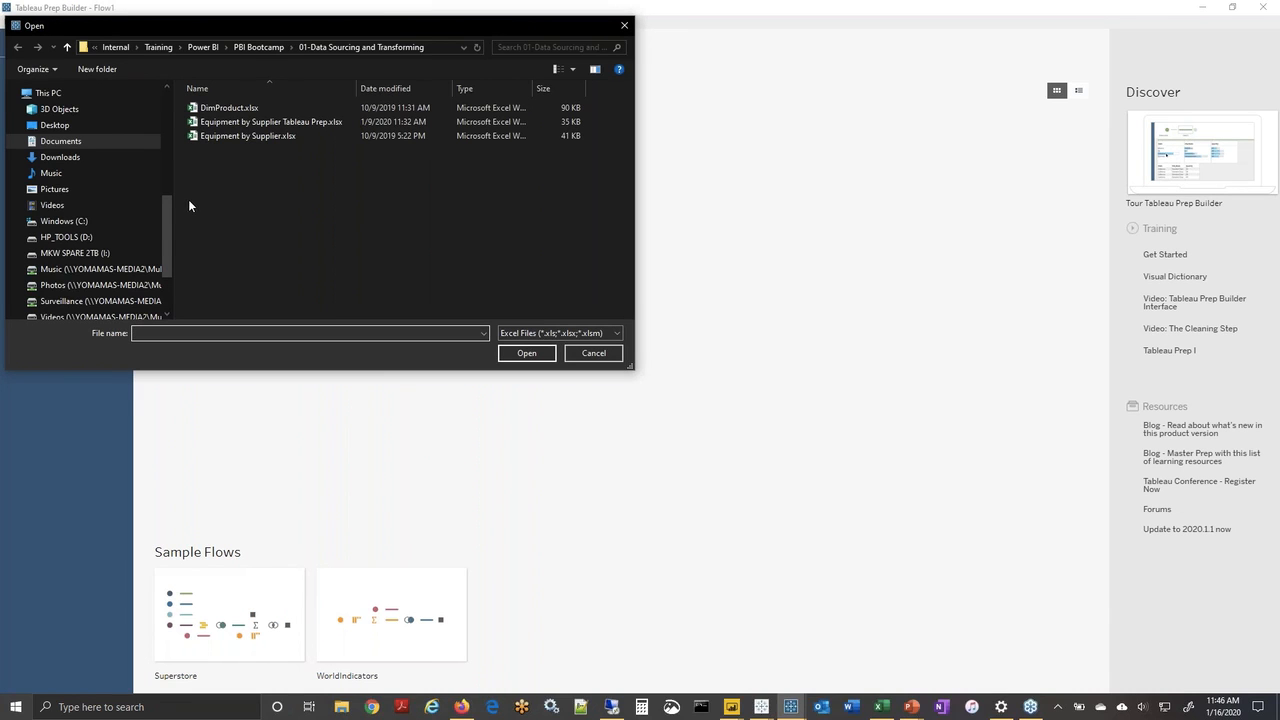
left_click(216, 122)
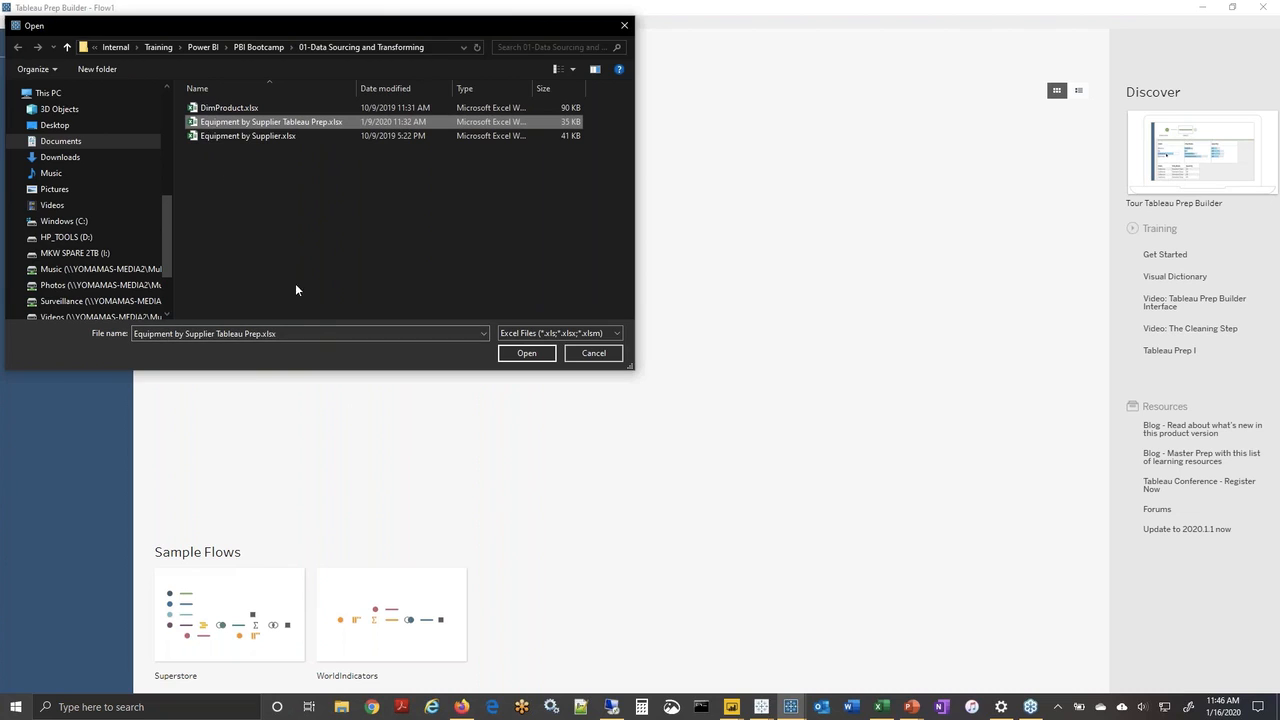
left_click(525, 355)
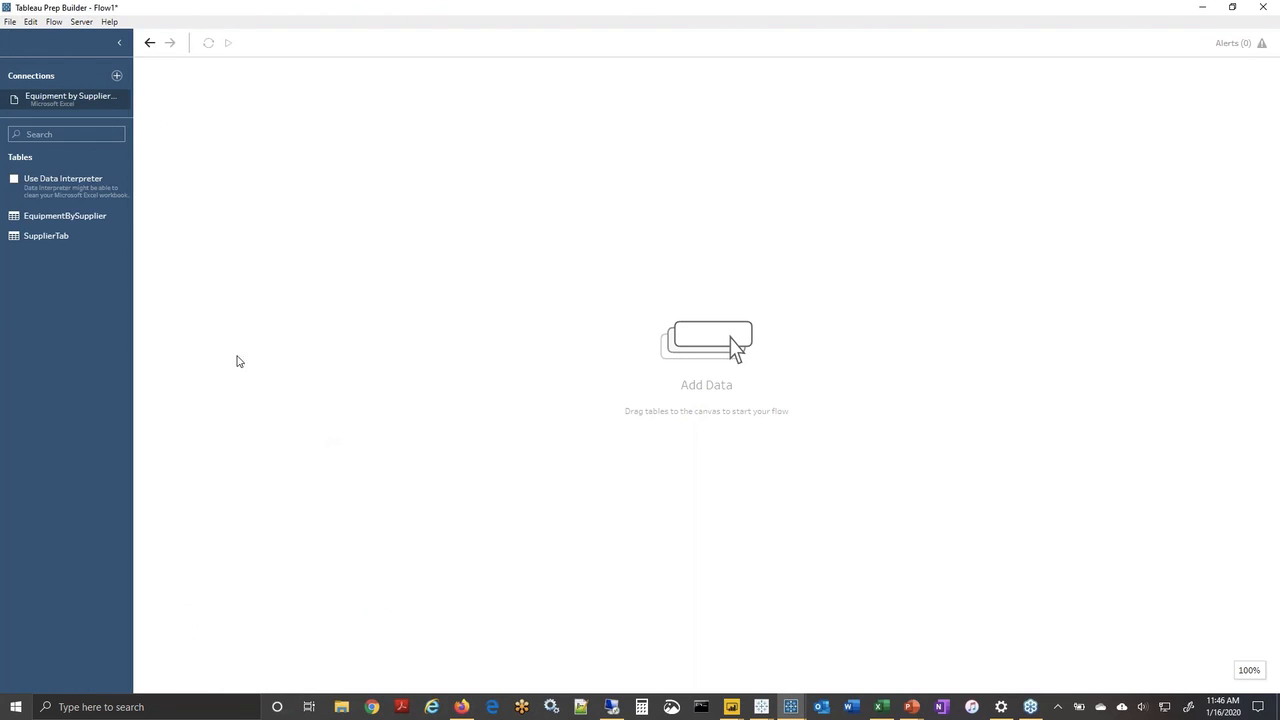
left_click_drag(40, 215, 612, 346)
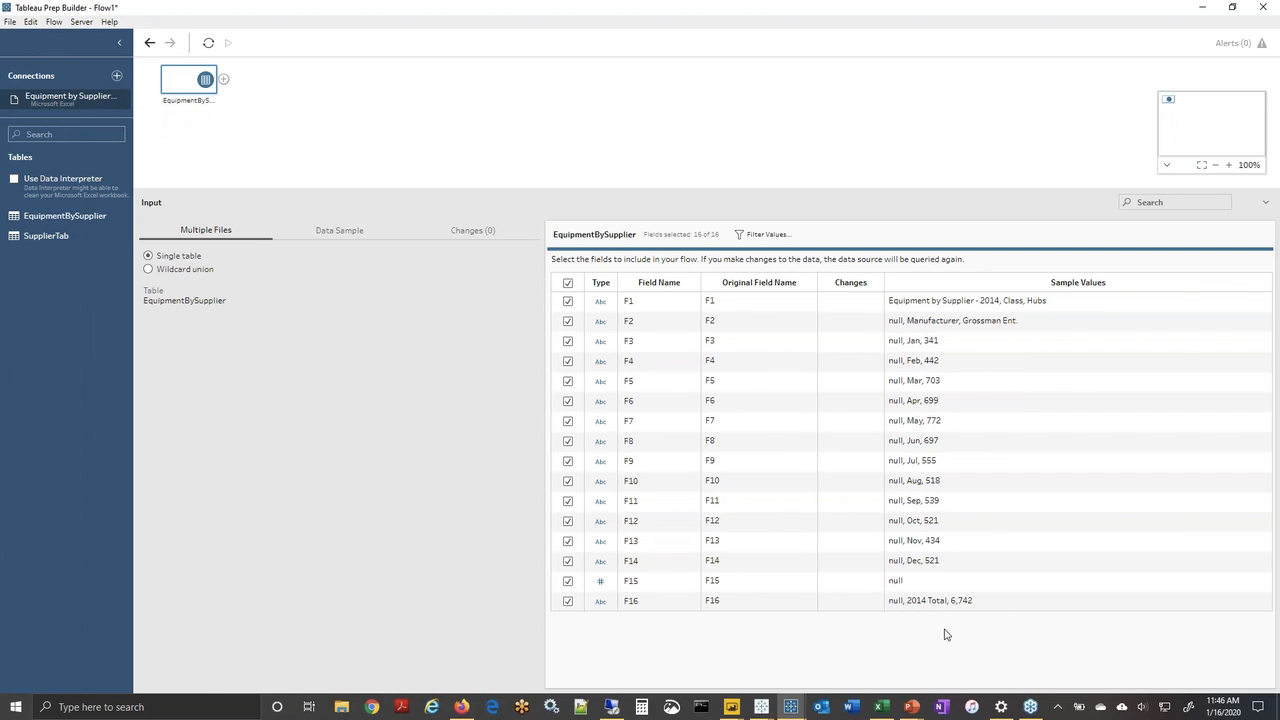
Switch to the Equipment by Supplier workbook in Excel and fill the Hubs class label down from B6 to B13.
left_click(887, 714)
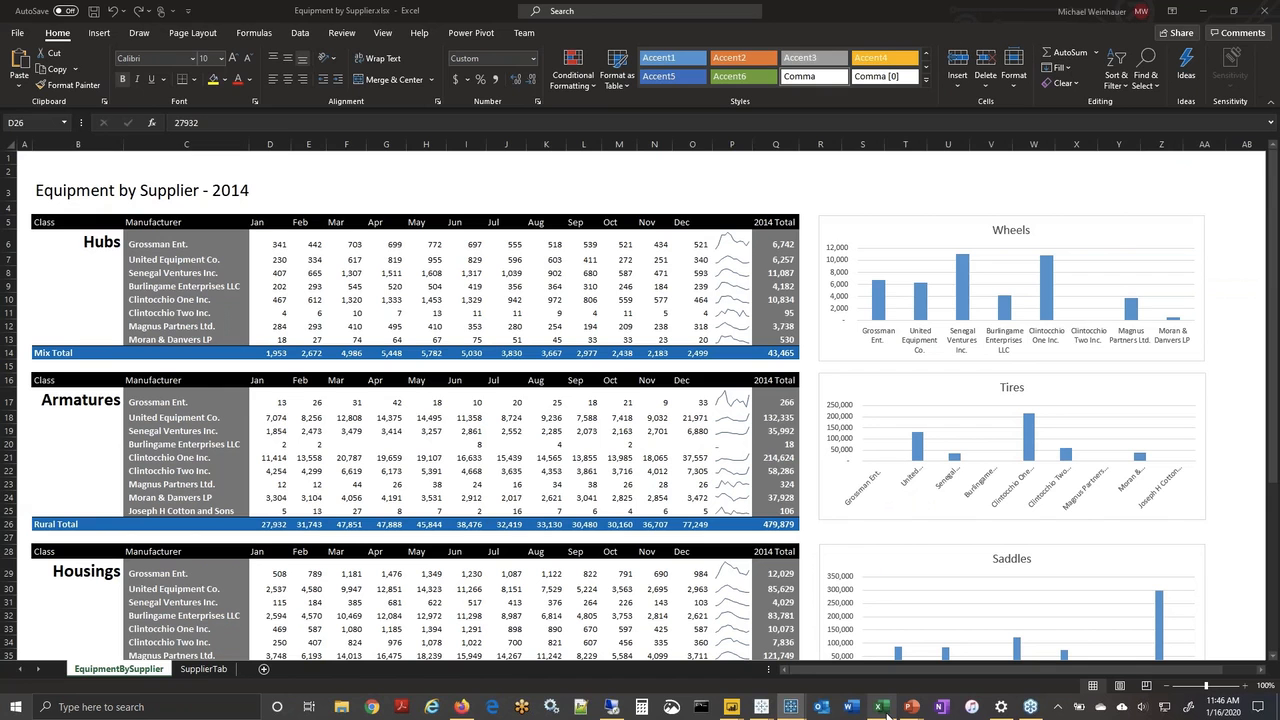
left_click(100, 244)
left_click_drag(123, 257, 107, 341)
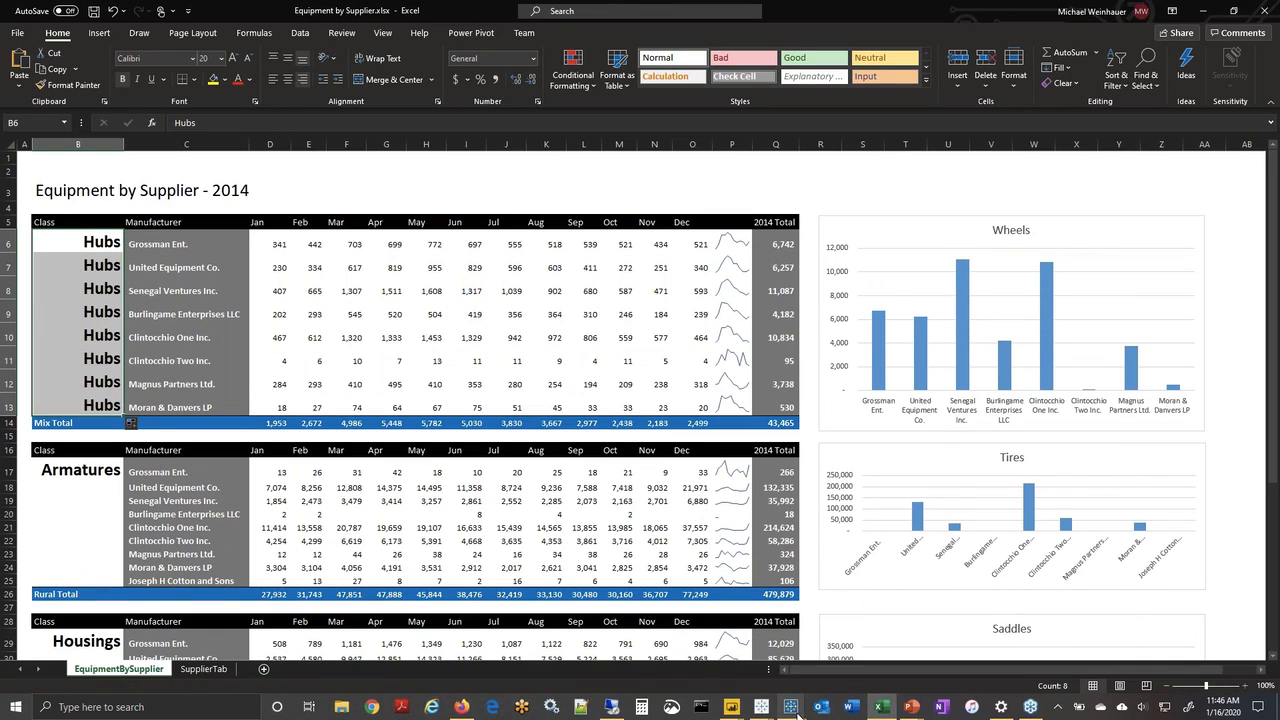
Switch back to Flow1 in Tableau Prep Builder and add a clean step after the EquipmentBySupplier input.
mouse_move(797, 710)
left_click(865, 650)
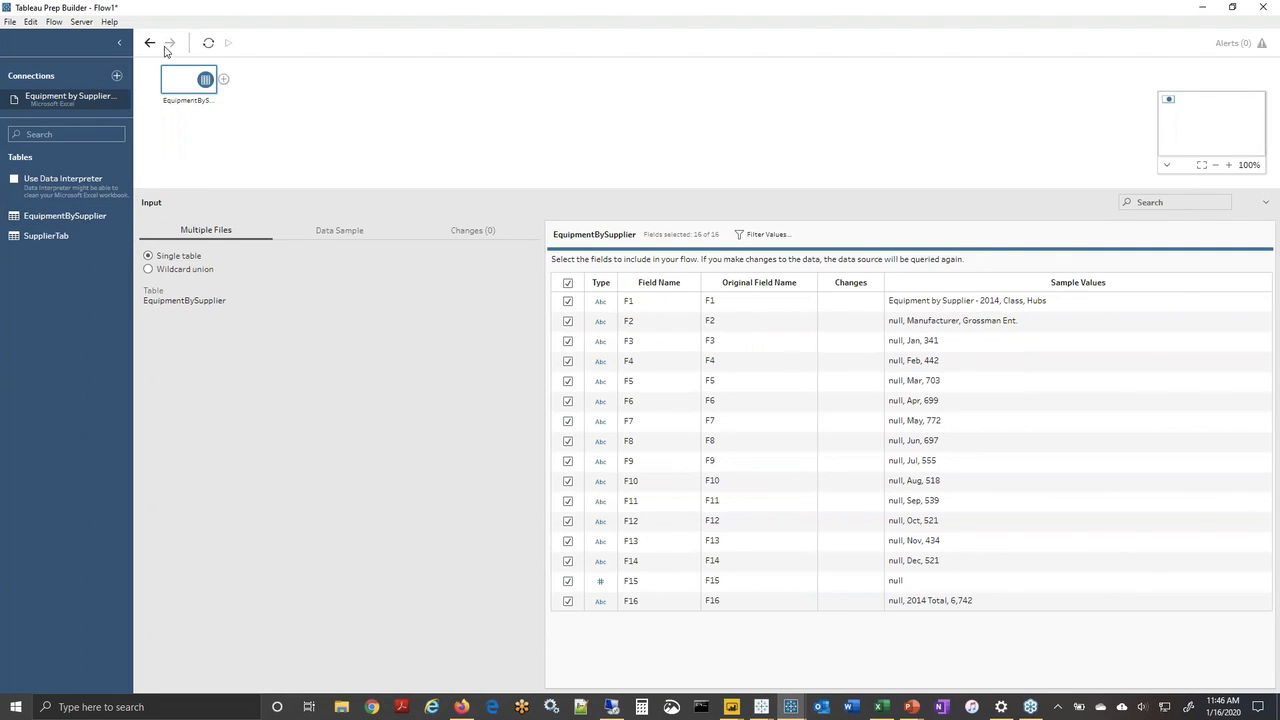
left_click(117, 77)
left_click(100, 316)
left_click(224, 80)
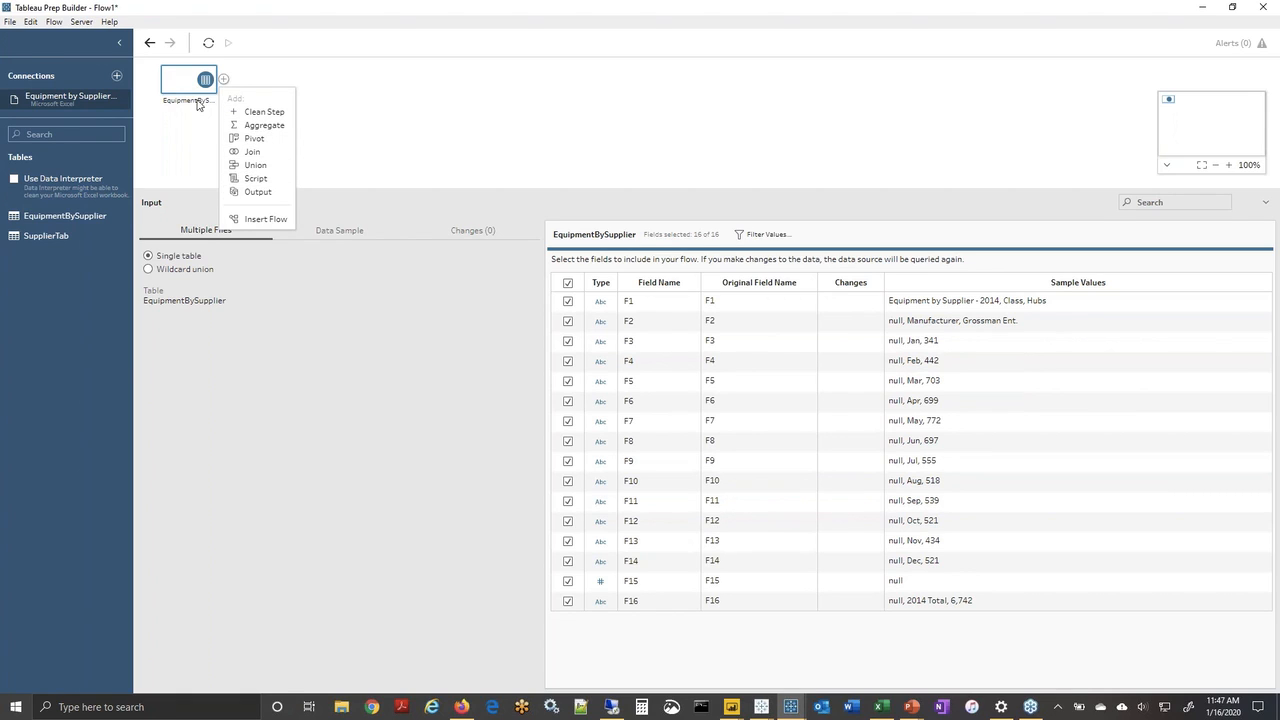
left_click(250, 113)
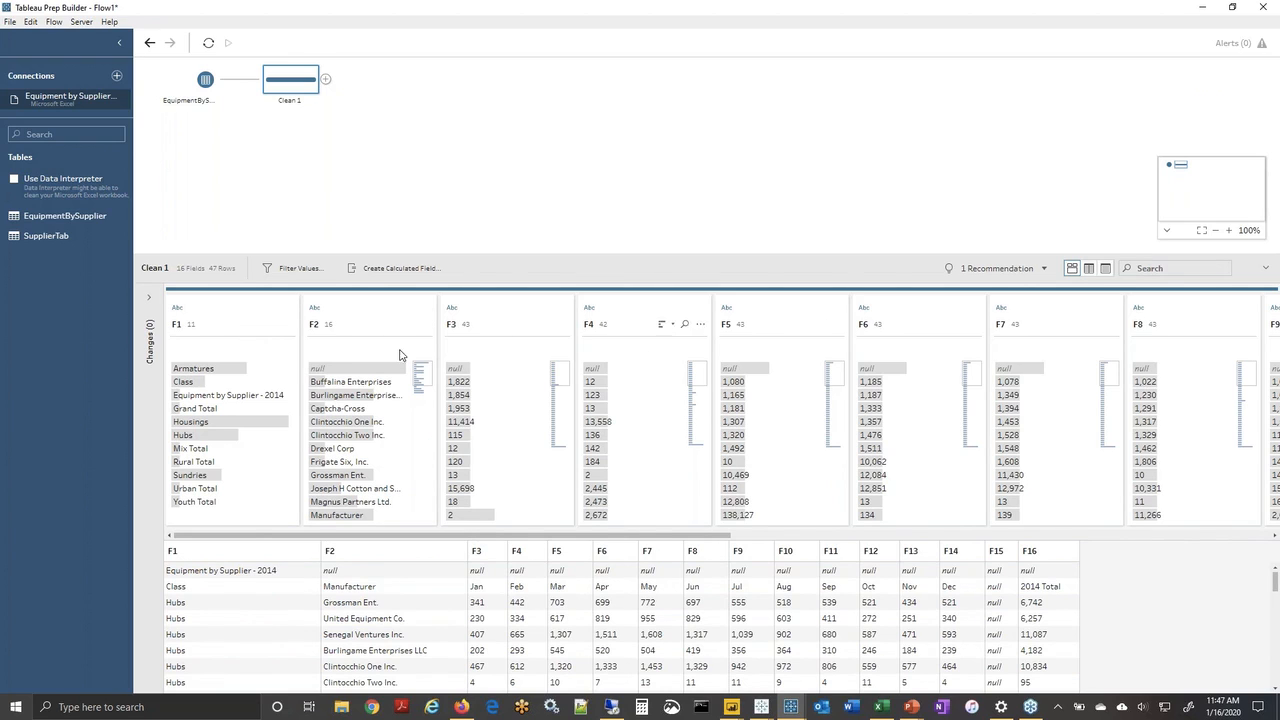
Turn on the Data Interpreter for the Excel source and keep only Armatures, Housings, Hubs and Sundries in the Class field.
left_click(13, 181)
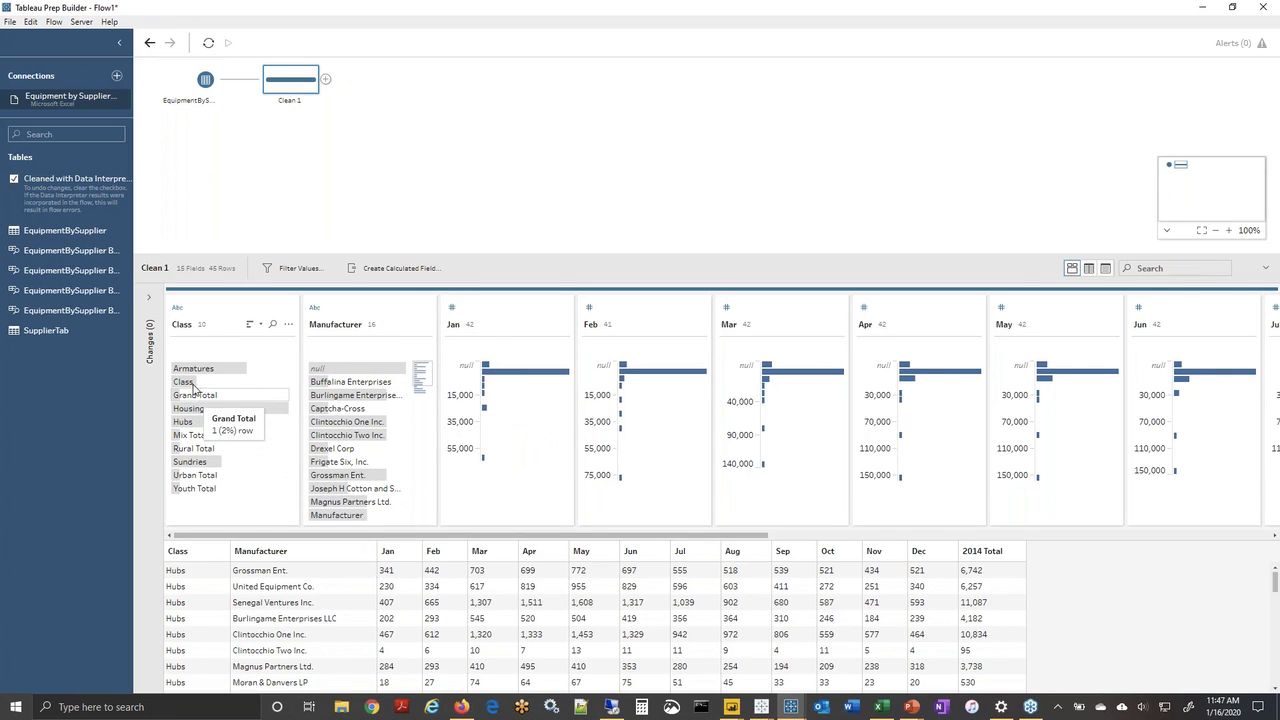
left_click(193, 372)
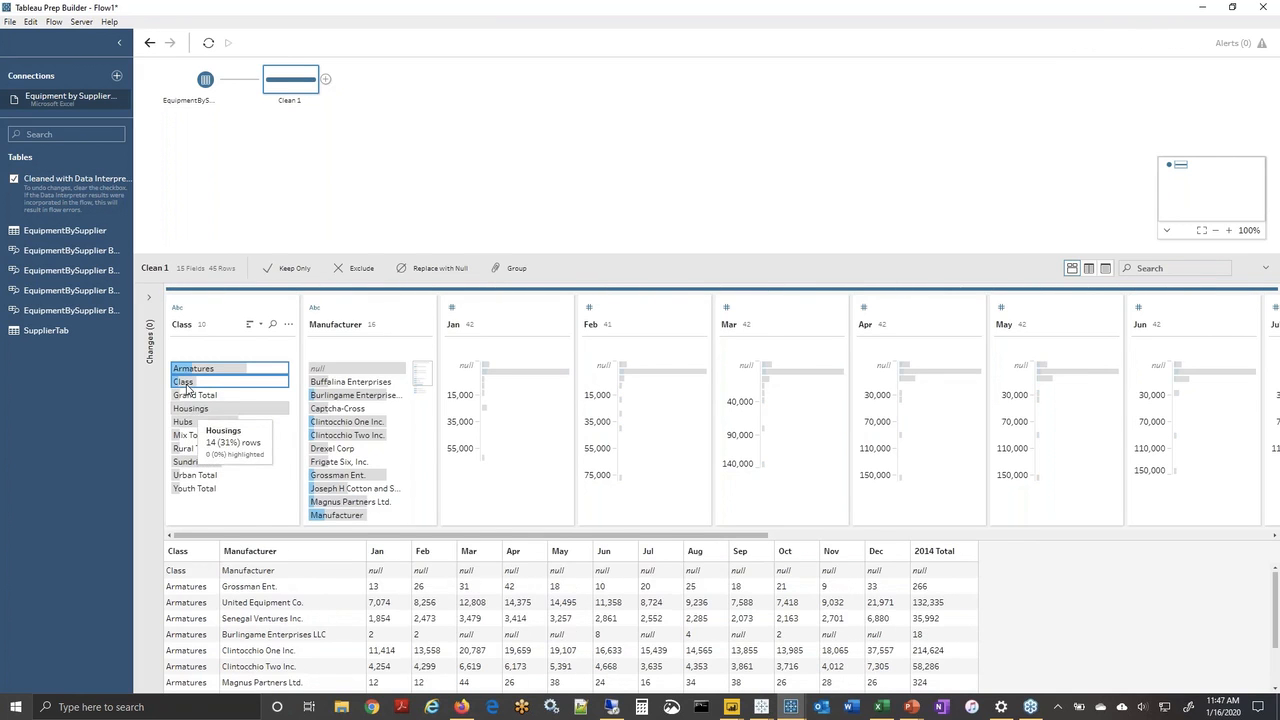
left_click(190, 410, "ctrl")
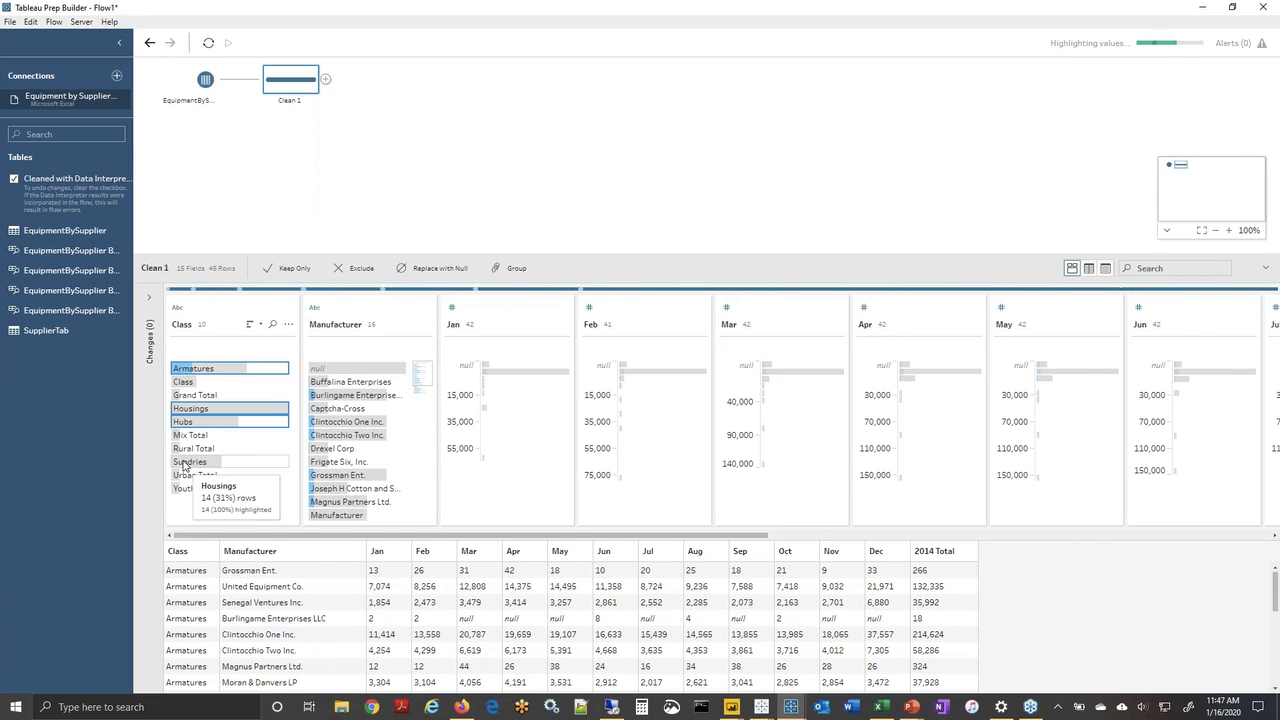
left_click(184, 463, "ctrl")
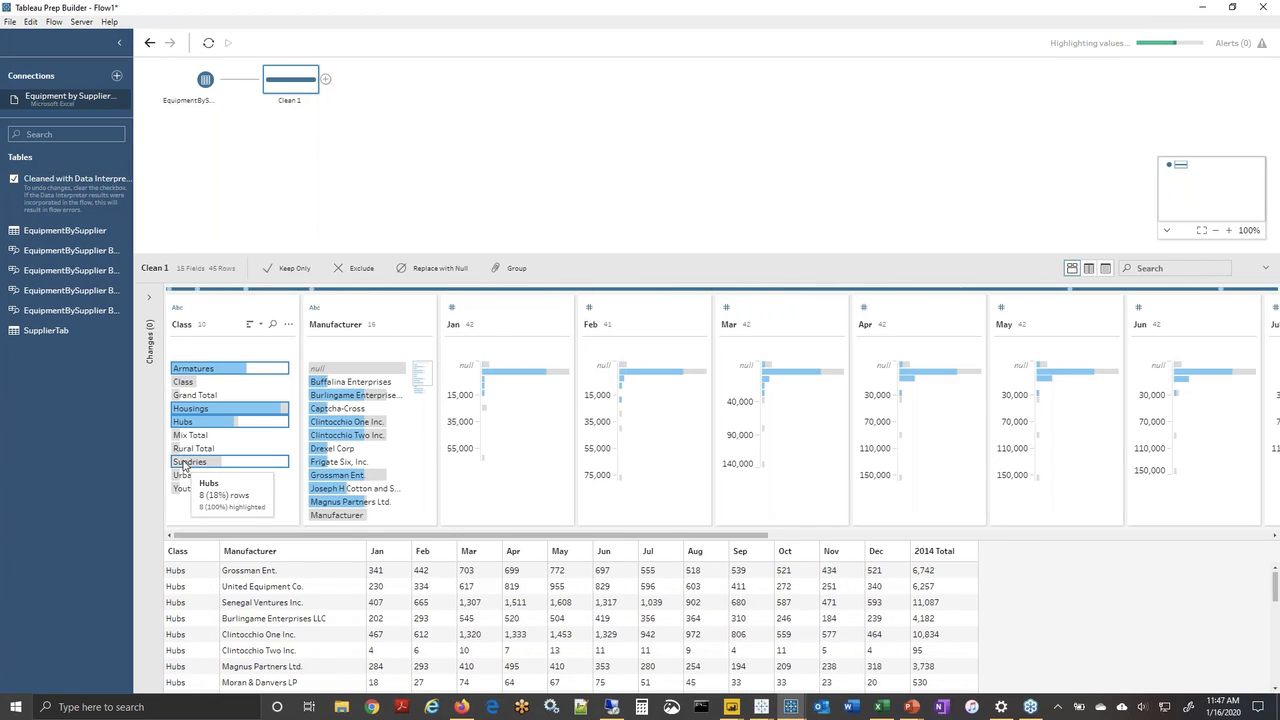
right_click(184, 465)
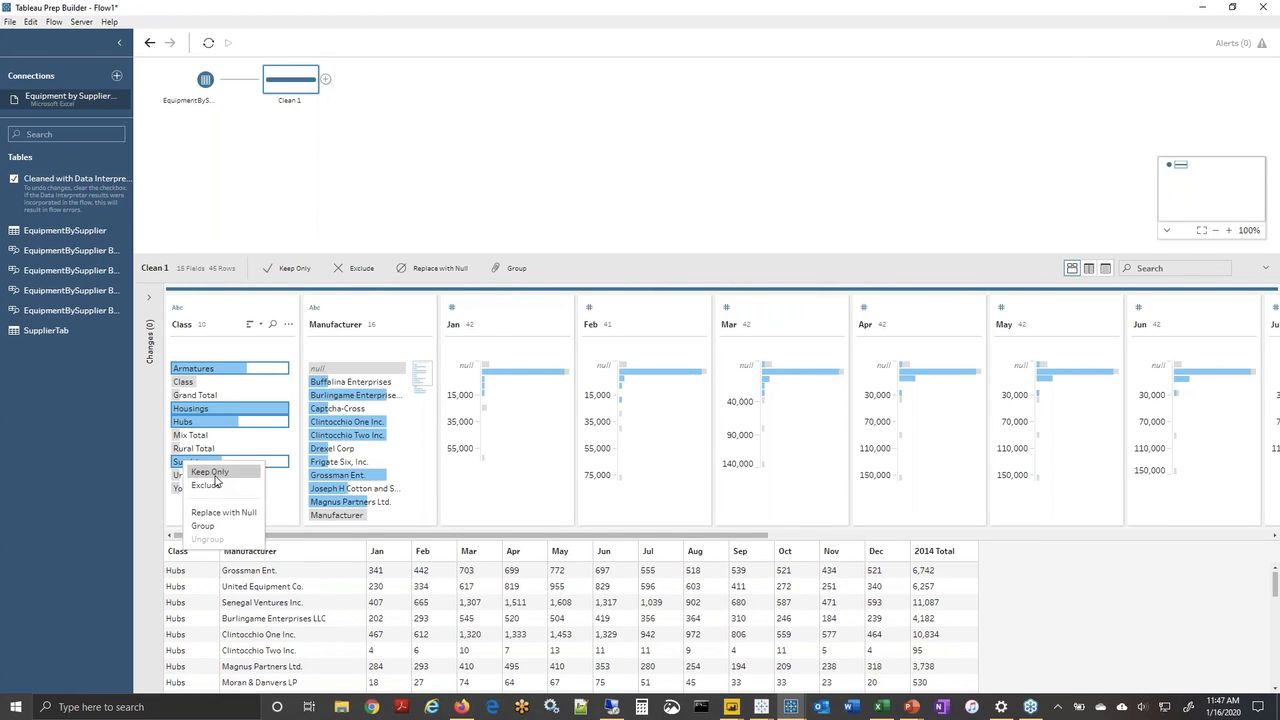
left_click(258, 483)
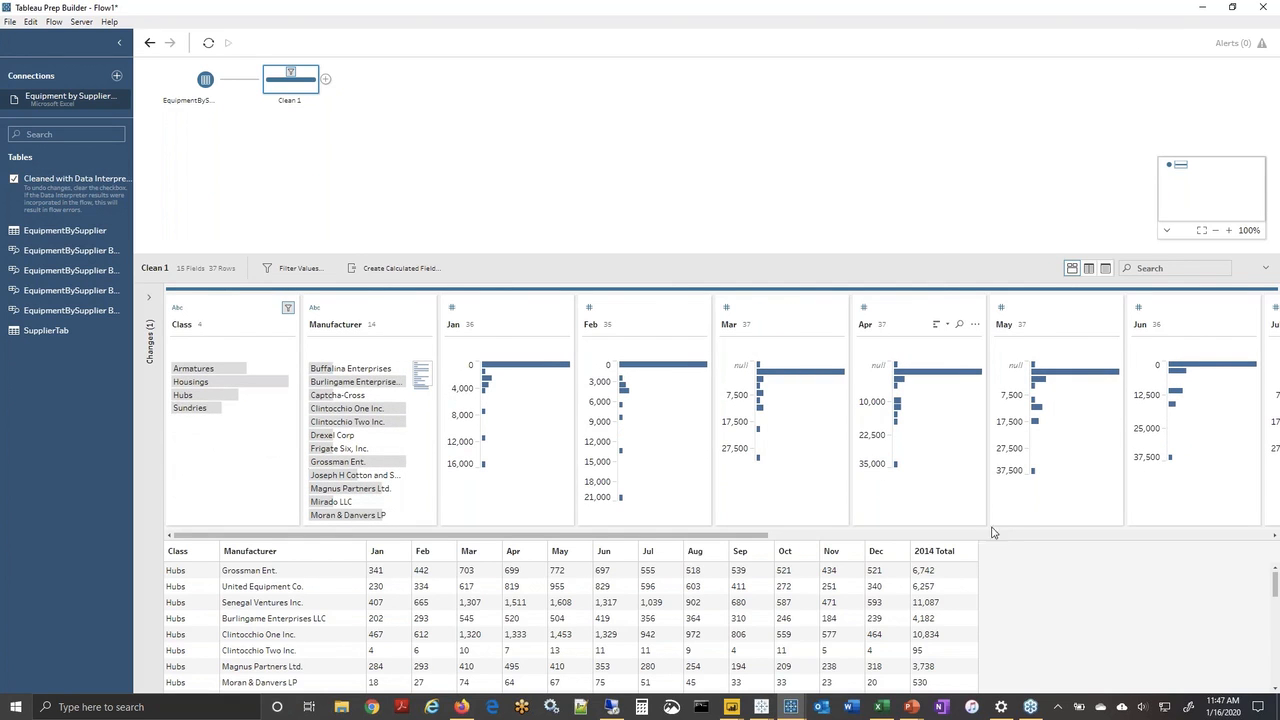
Remove the 2014 Total field in the Clean 1 step.
scroll(1084, 540, "right", 3)
scroll(1084, 540, "right", 5)
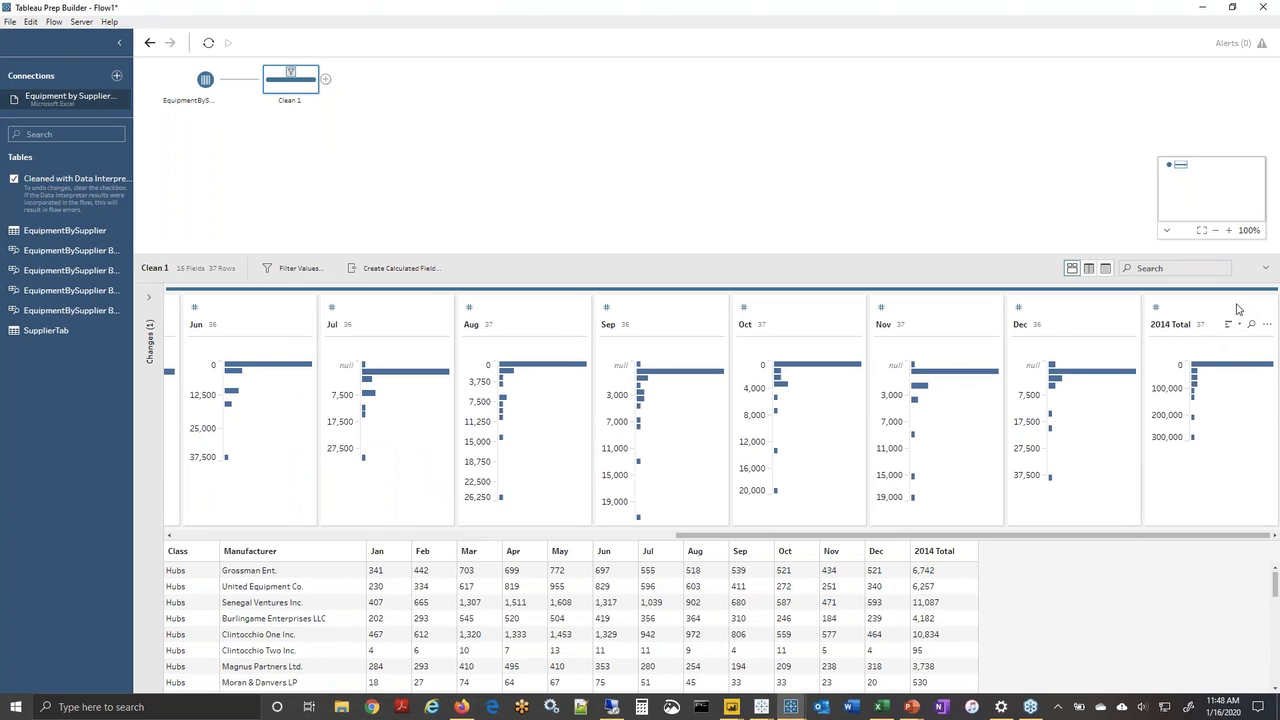
right_click(1236, 310)
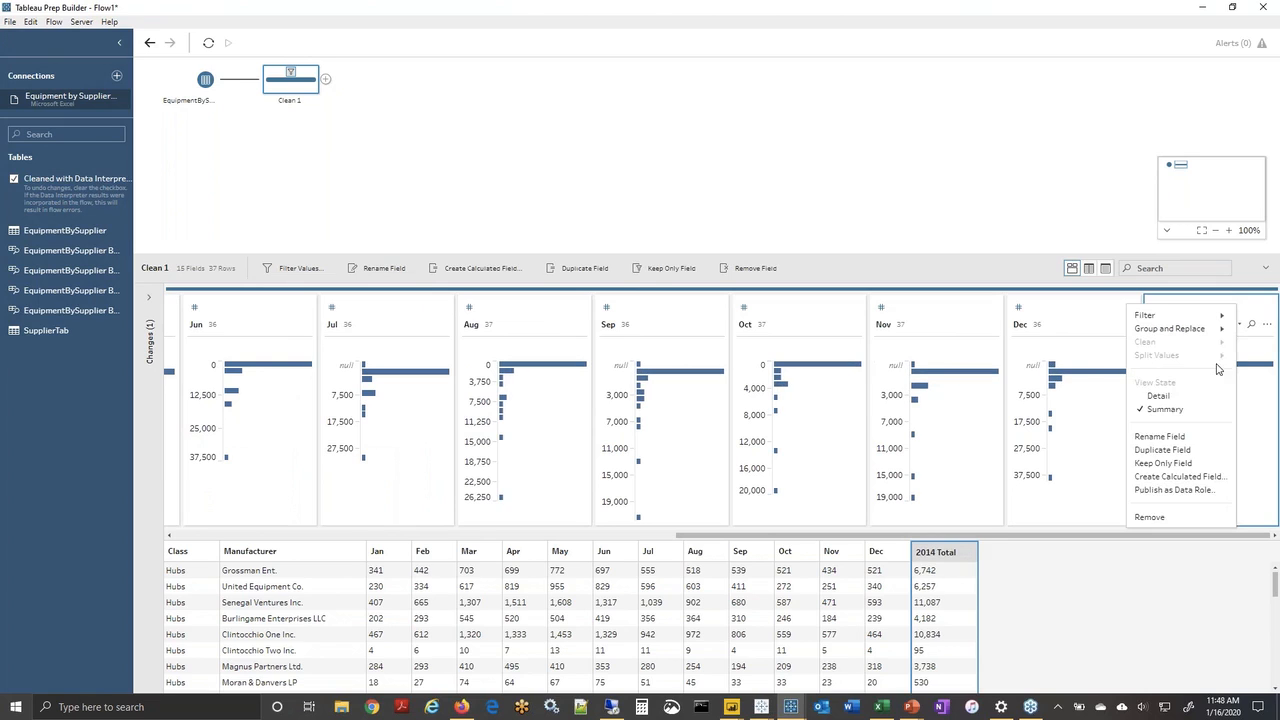
left_click(1156, 517)
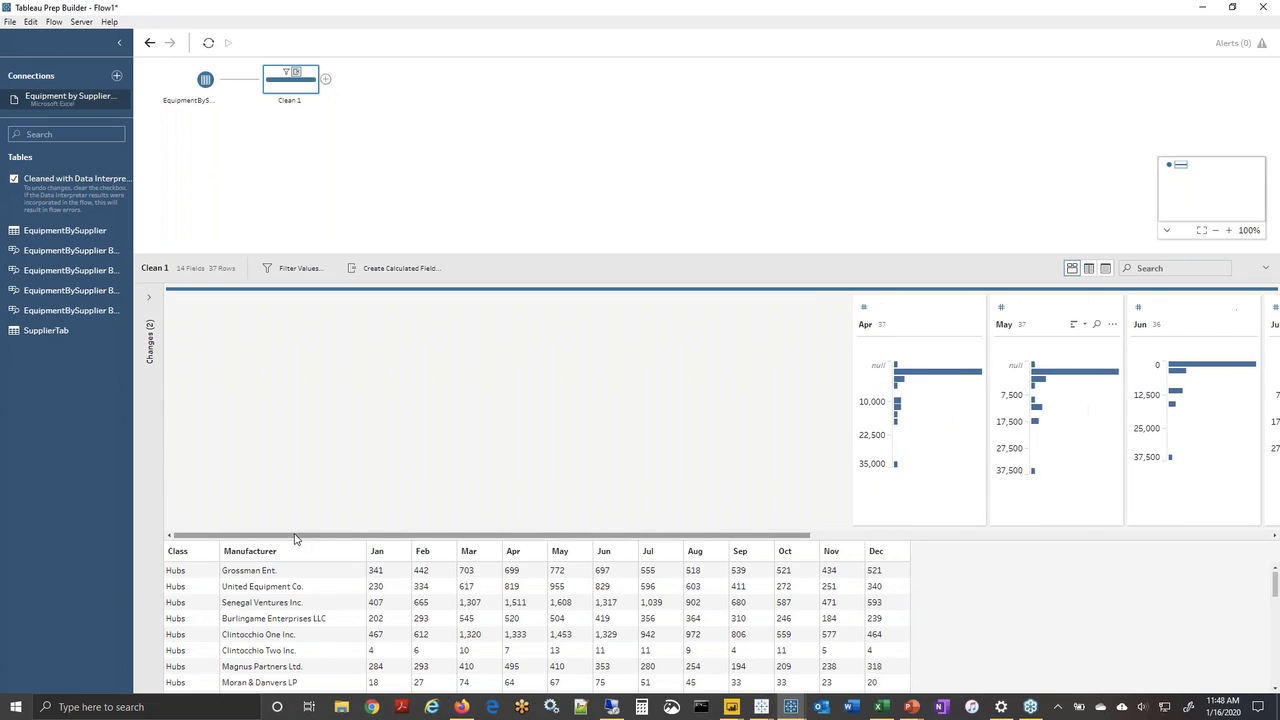
Add a pivot step after Clean 1 and pivot the twelve month fields, Jan to Dec, from columns to rows.
left_click(325, 79)
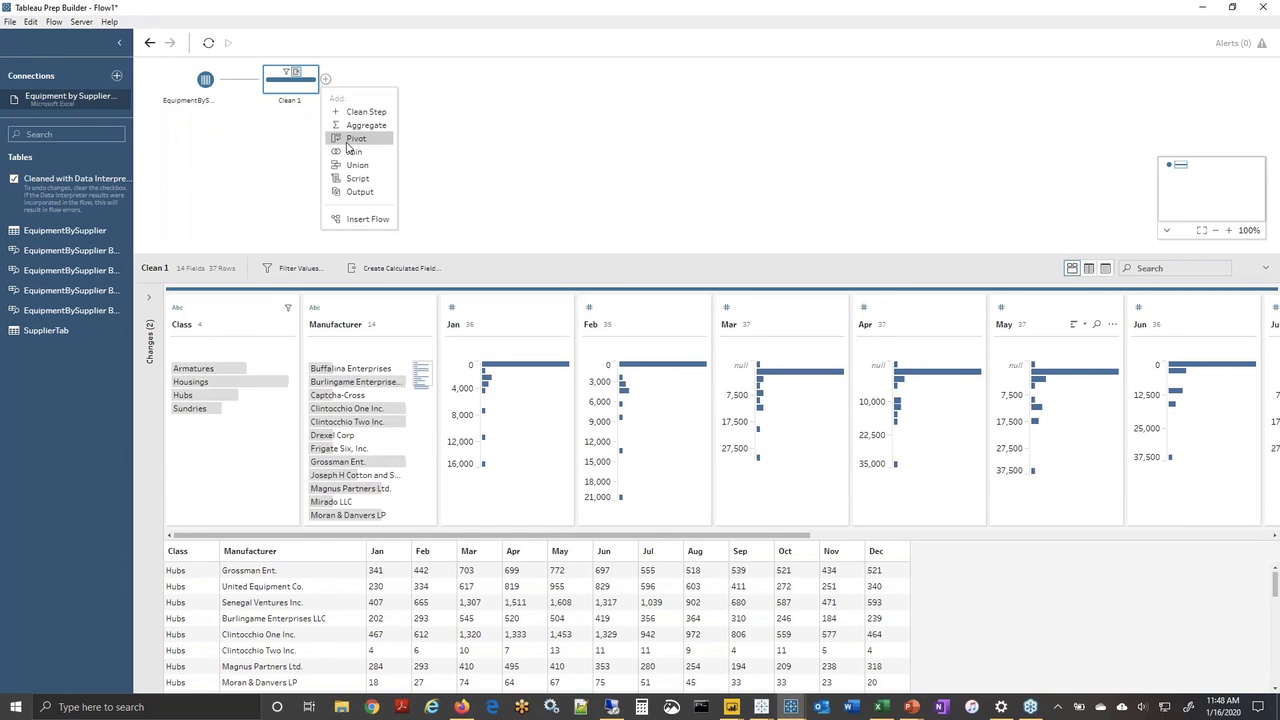
left_click(348, 142)
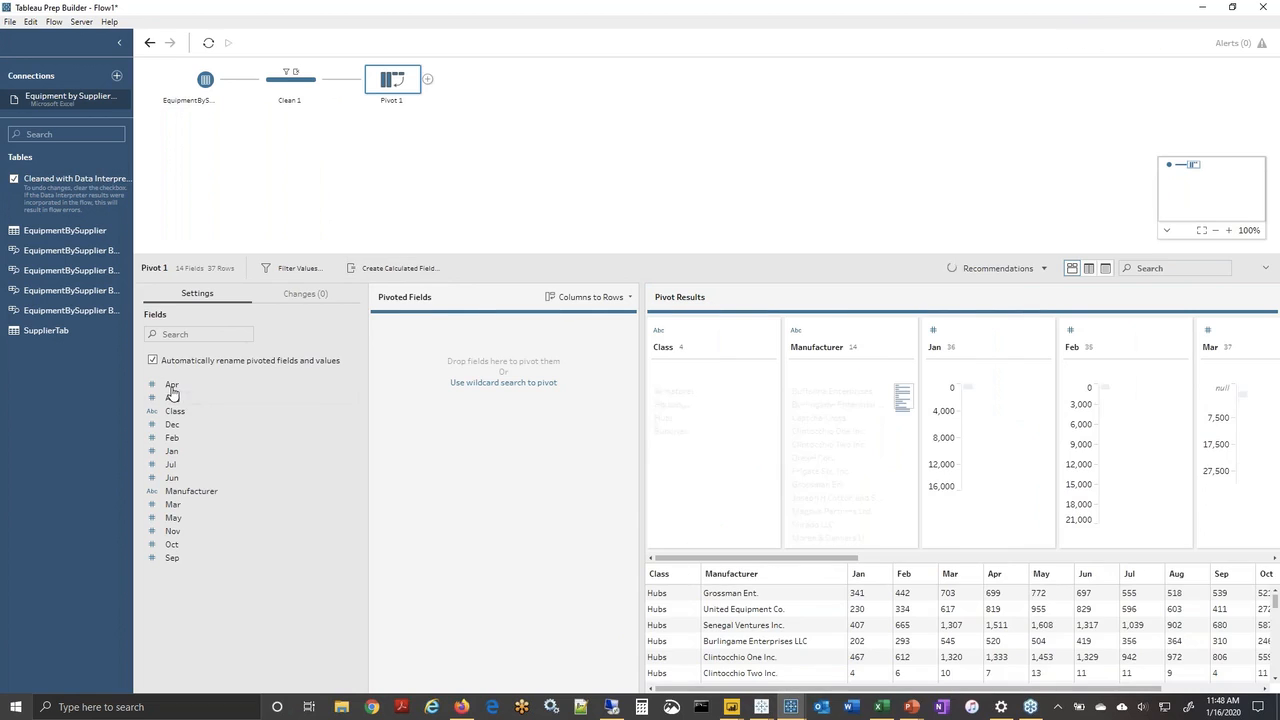
left_click(172, 388)
left_click(176, 558, "shift")
left_click(178, 414, "ctrl")
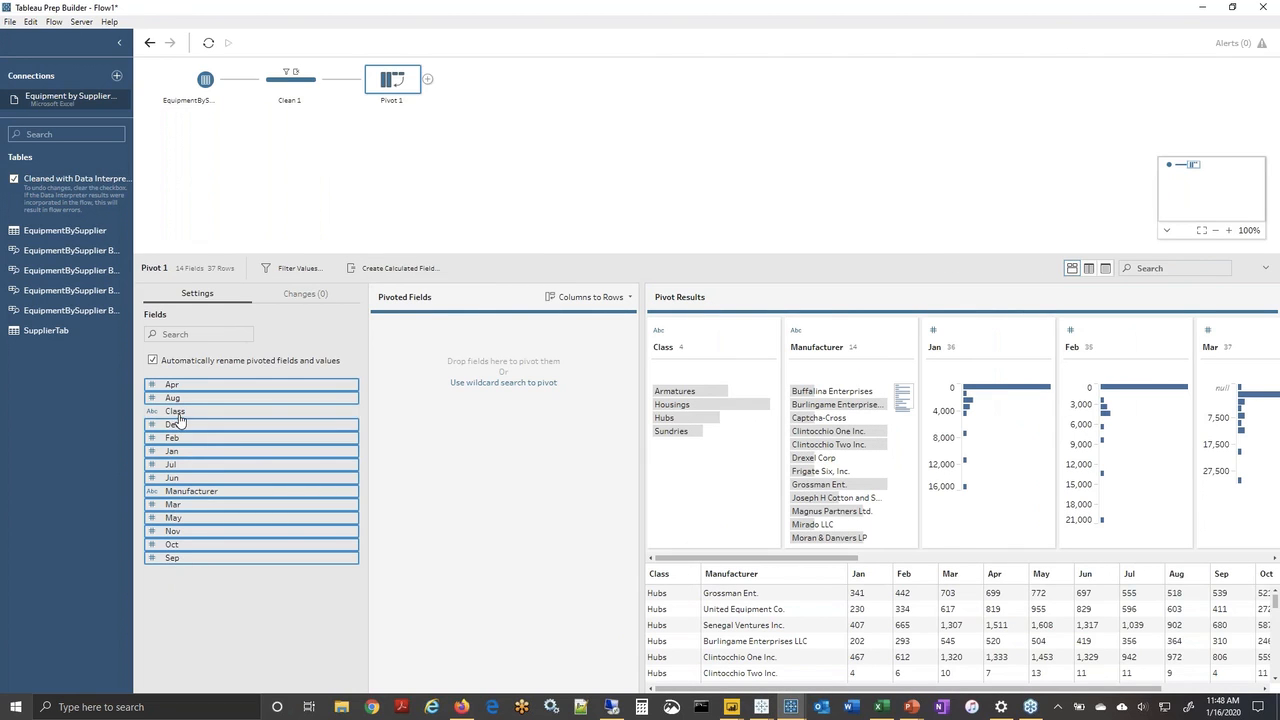
left_click(191, 490, "ctrl")
left_click_drag(201, 390, 440, 372)
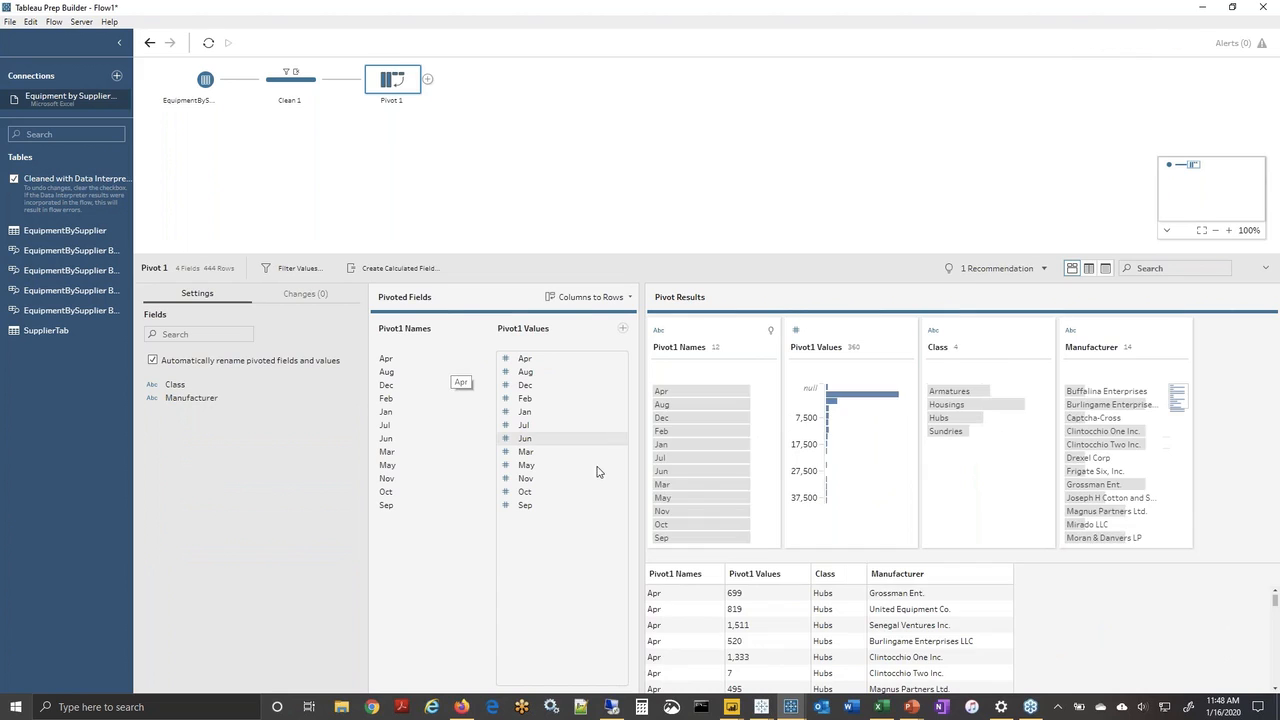
Rename the Pivot1 Names field to Month and the Pivot1 Values field to Qty.
double_click(683, 346)
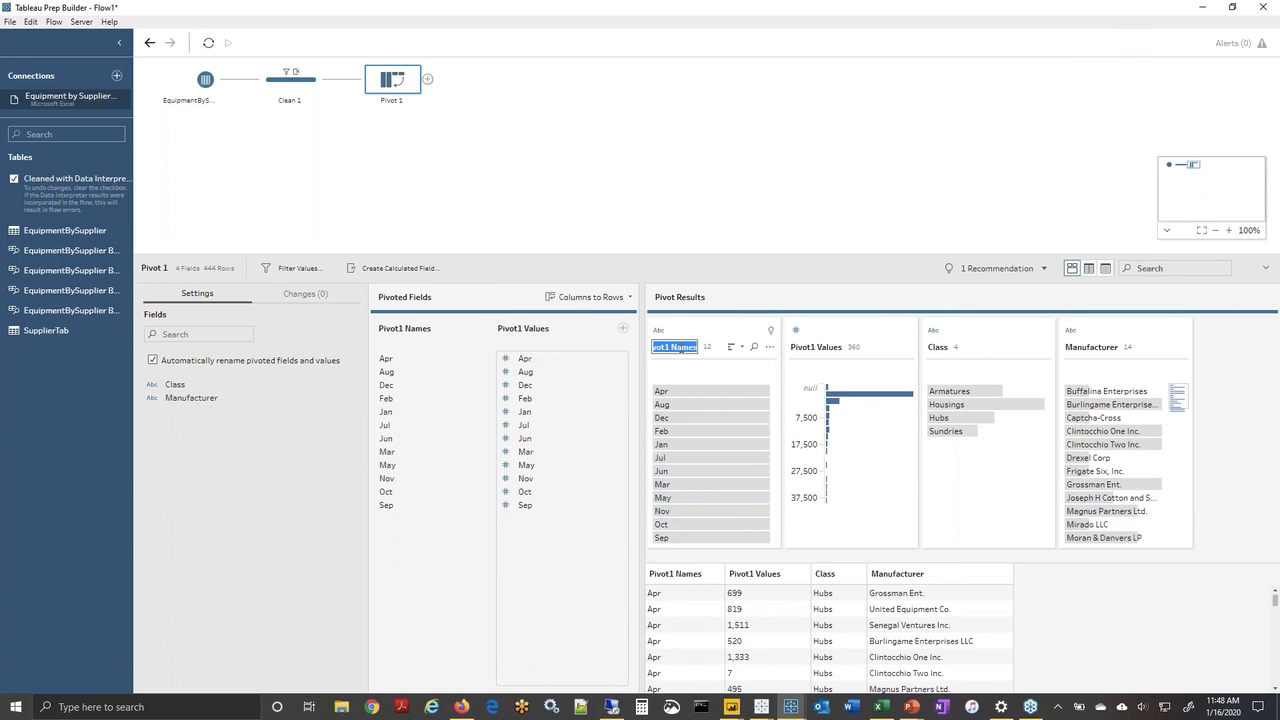
type("Month")
key("Return")
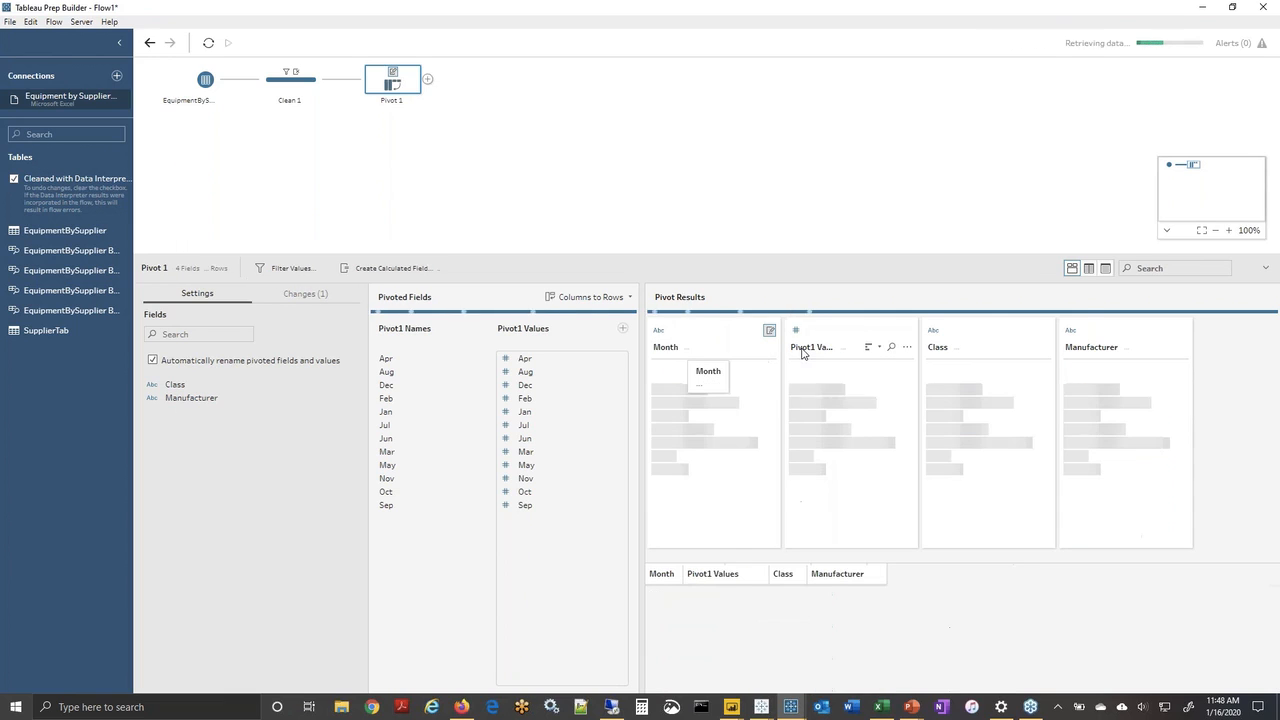
double_click(802, 347)
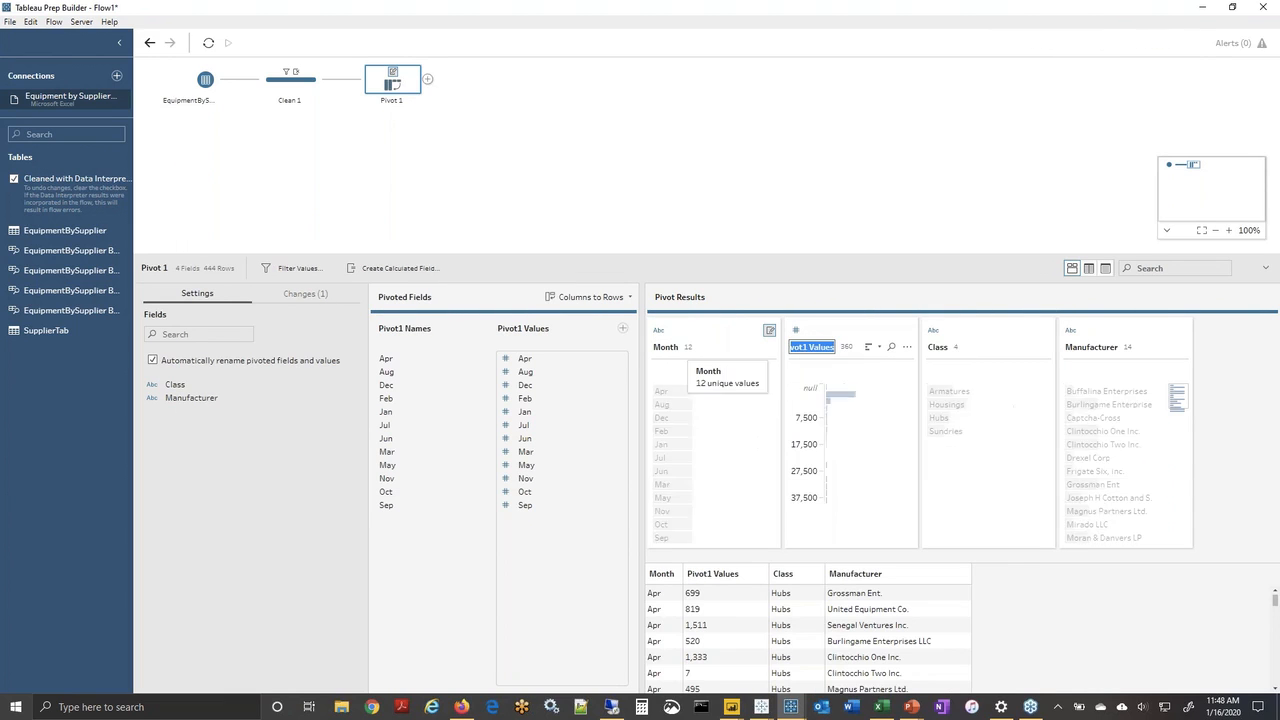
type("Qty")
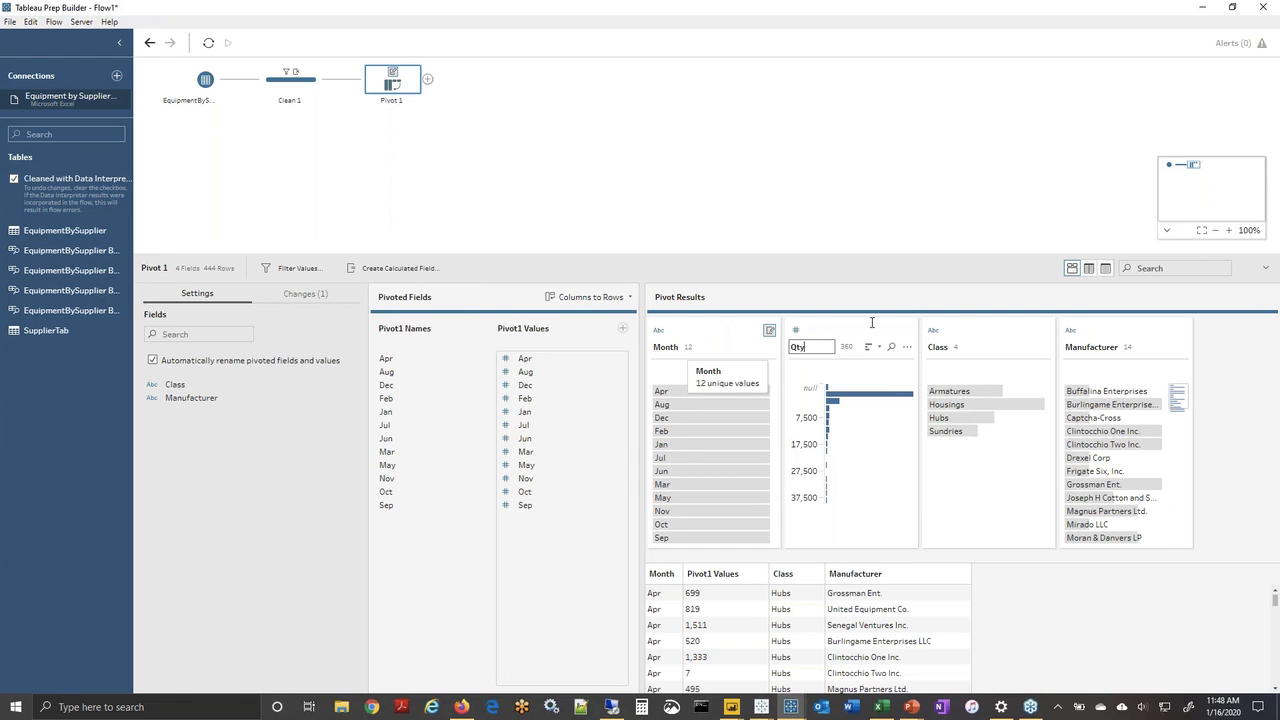
key("Return")
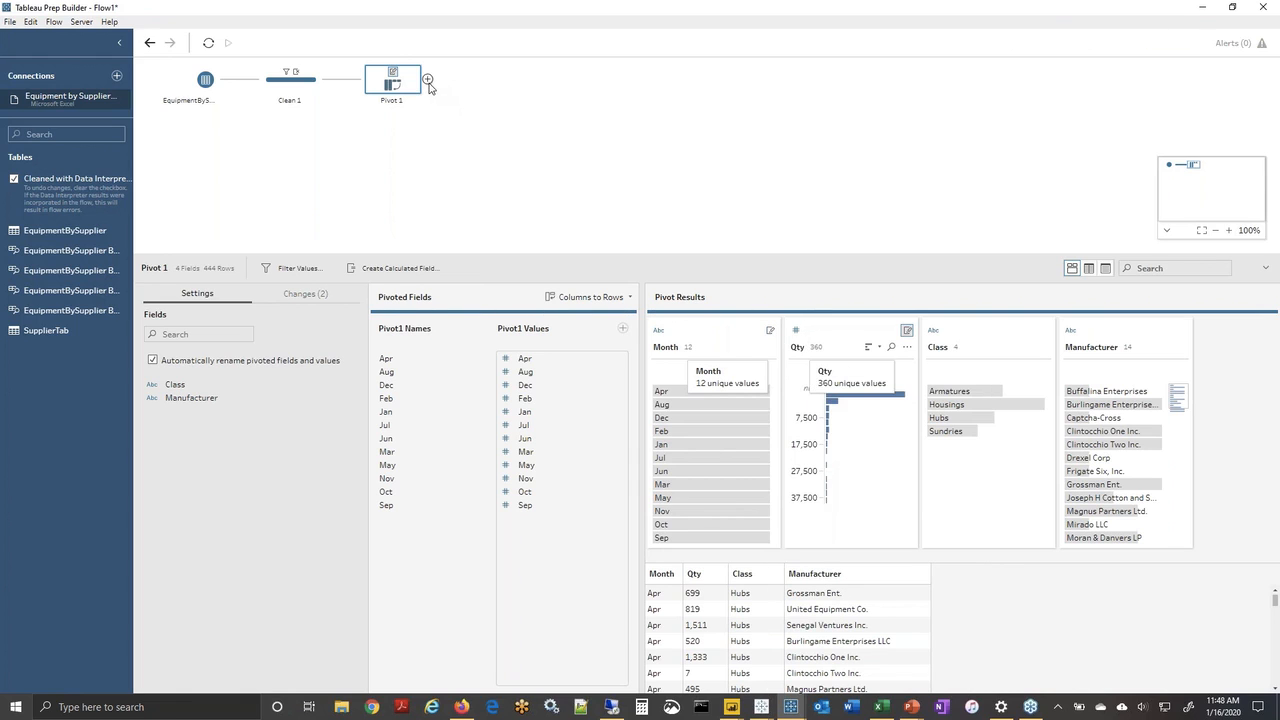
Add an output step after Pivot 1 that saves to a Tableau Data Extract (.tde) file, and run the flow.
left_click(428, 81)
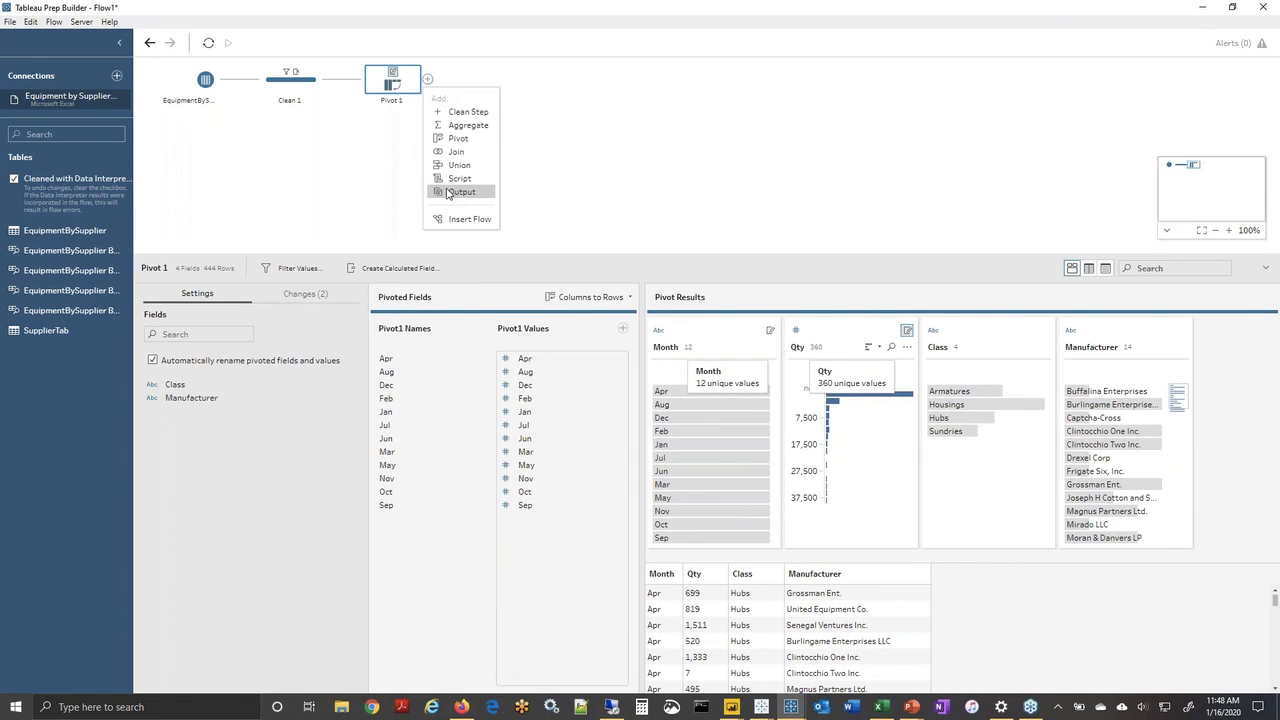
left_click(448, 192)
left_click(215, 491)
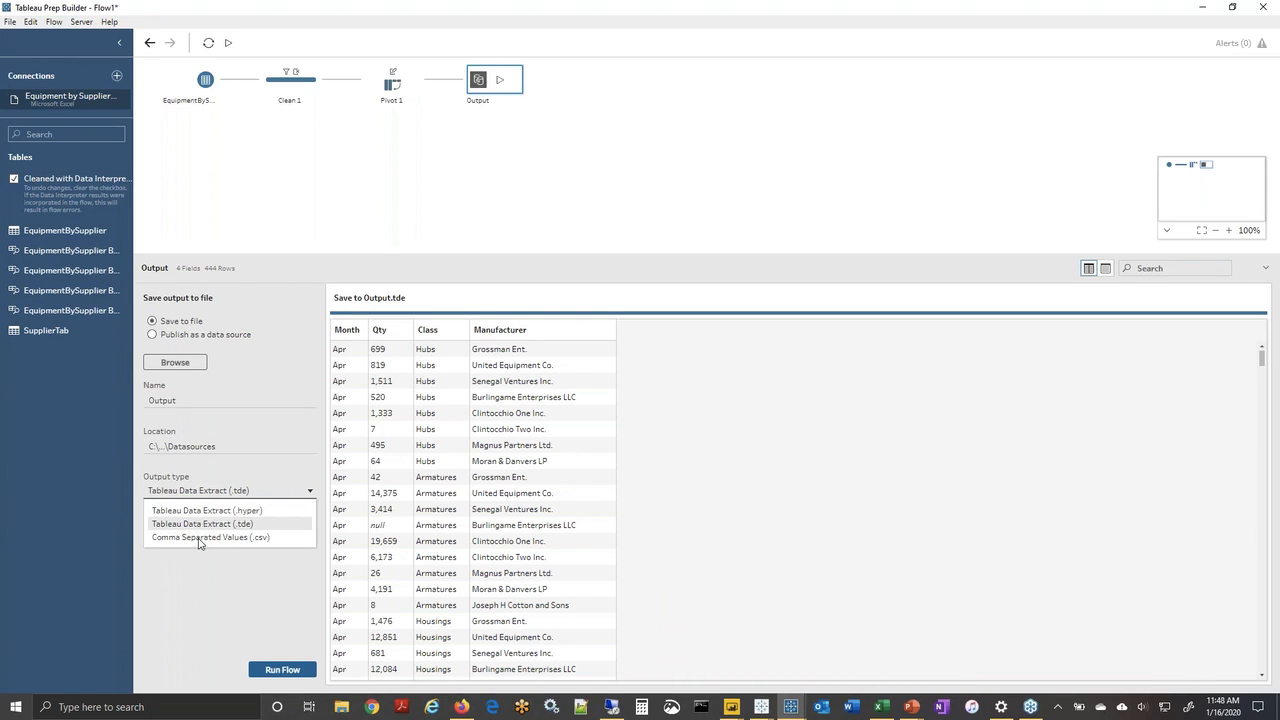
left_click(189, 610)
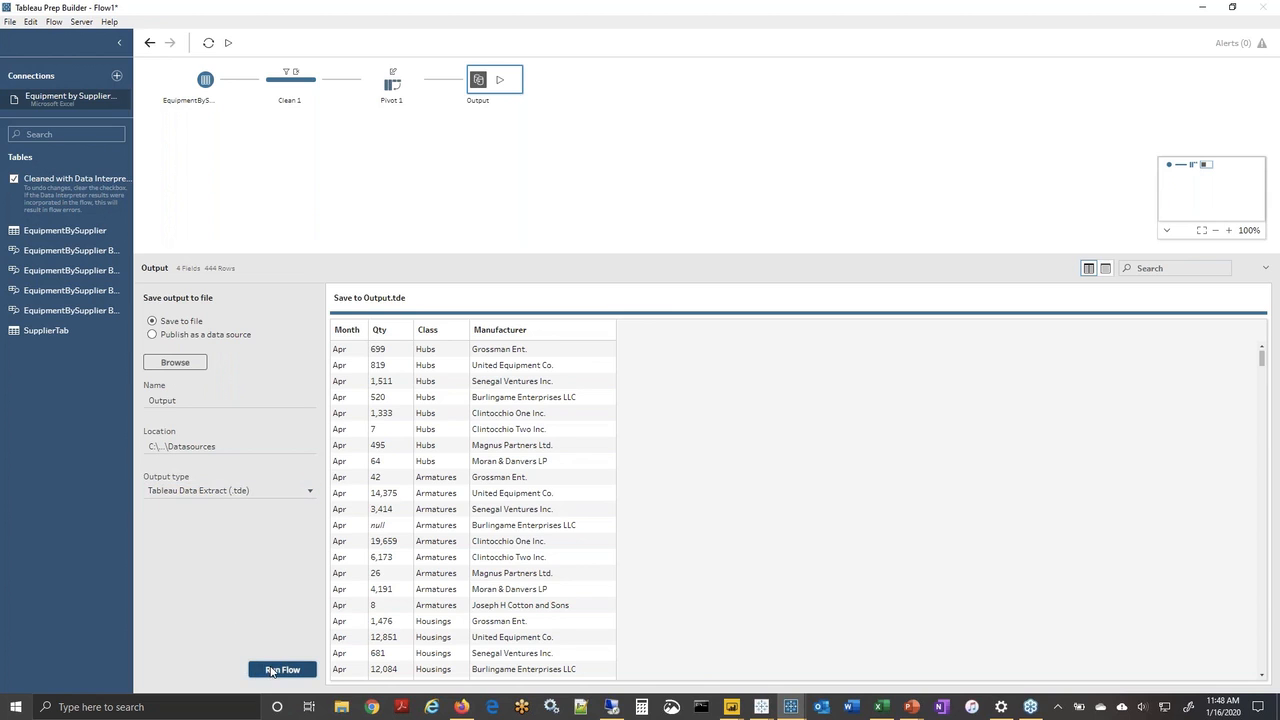
left_click(820, 407)
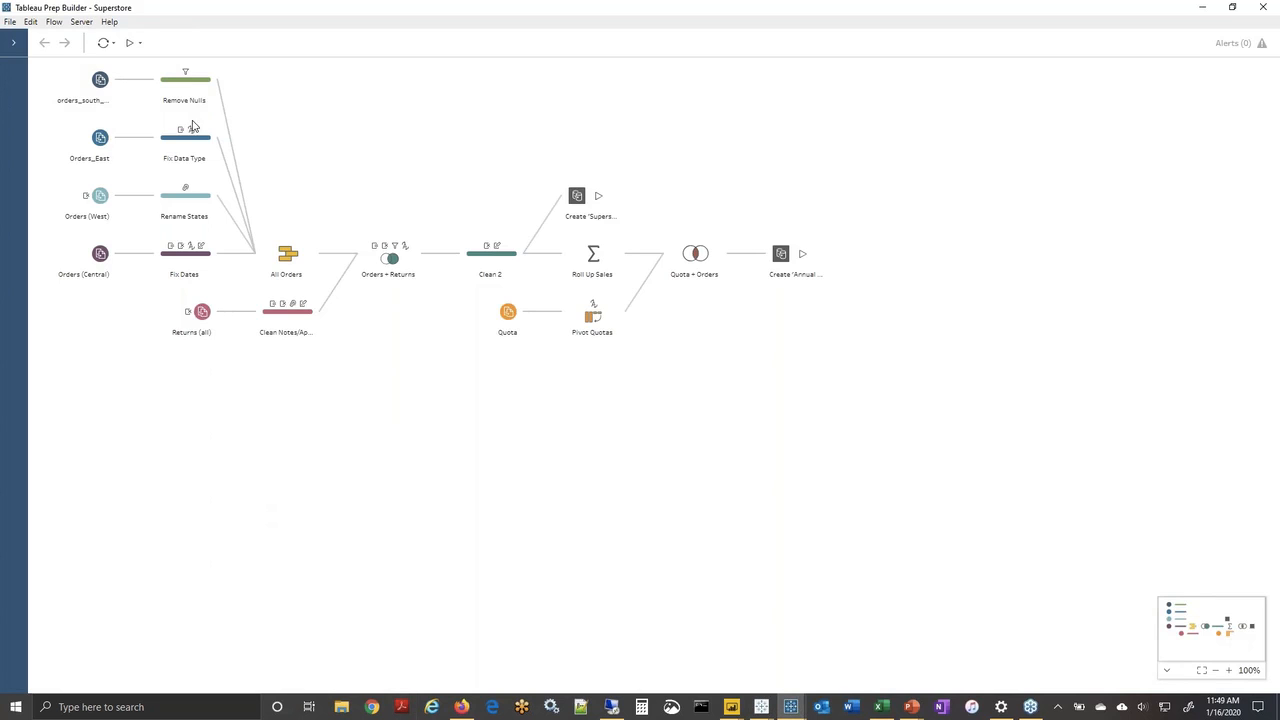
Examine the Remove Nulls step and its list of changes in the Superstore flow, enlarging the flow view above it.
left_click(190, 84)
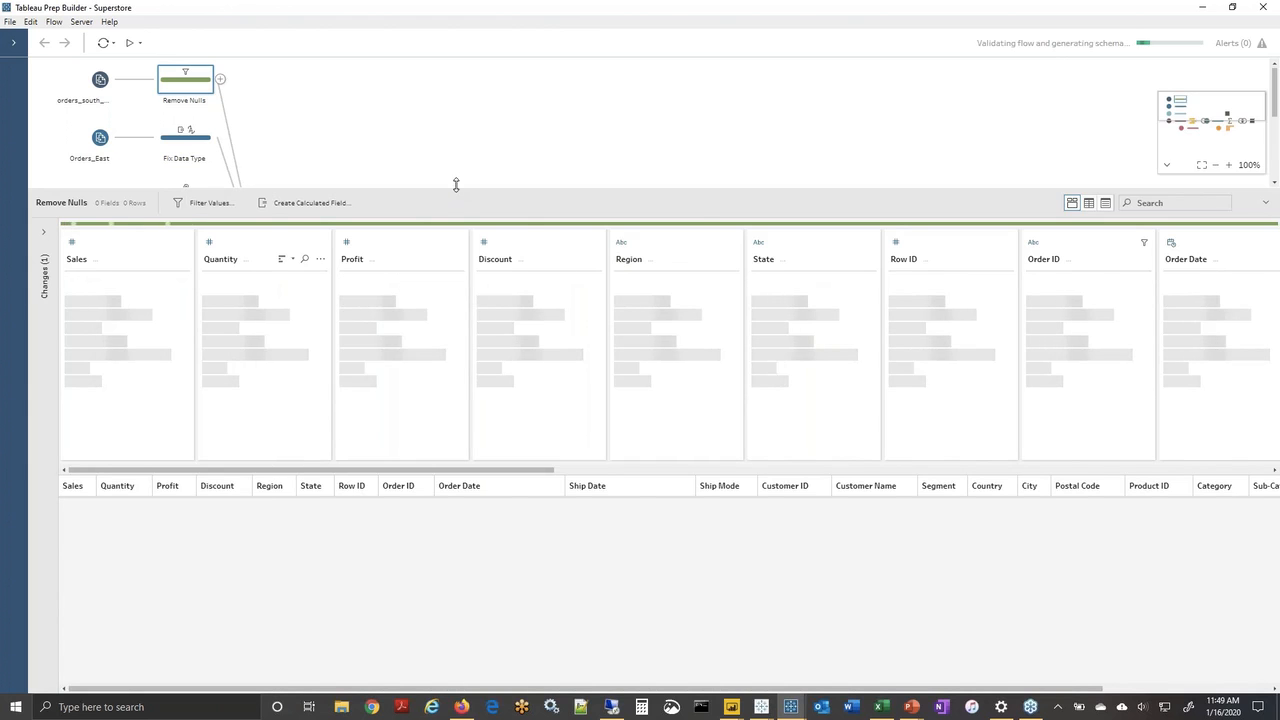
left_click(454, 186)
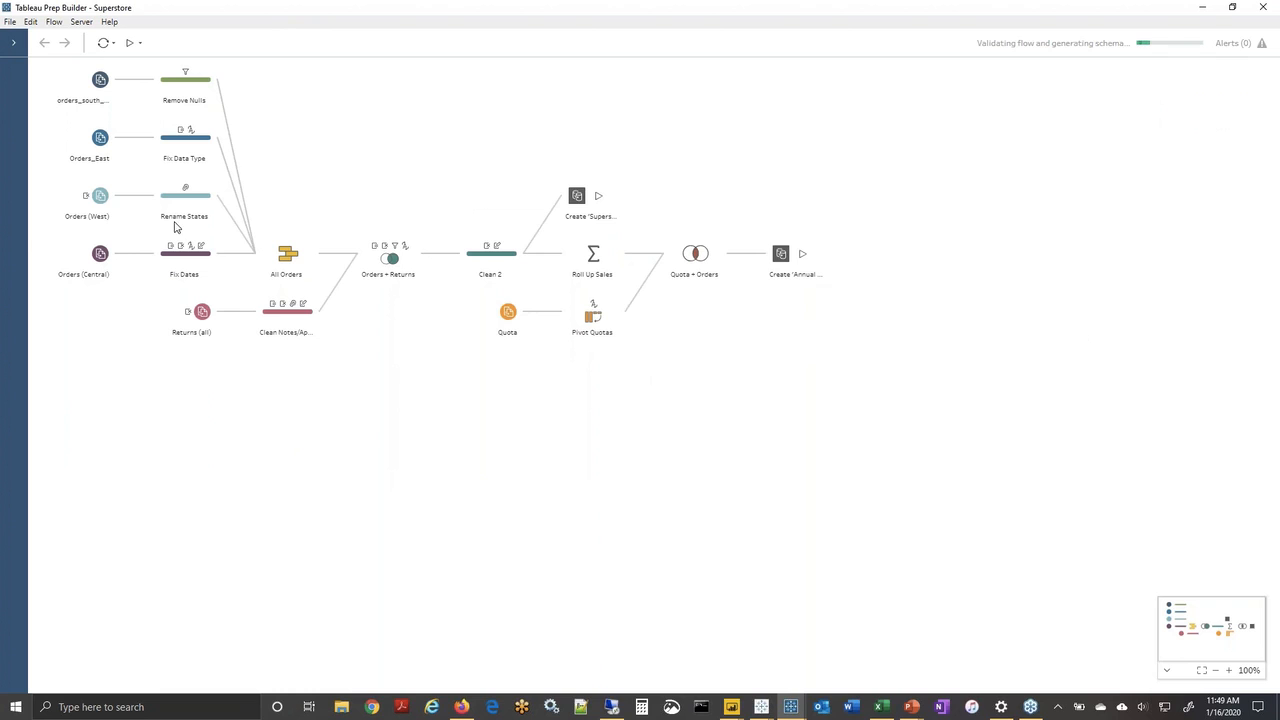
left_click(184, 88)
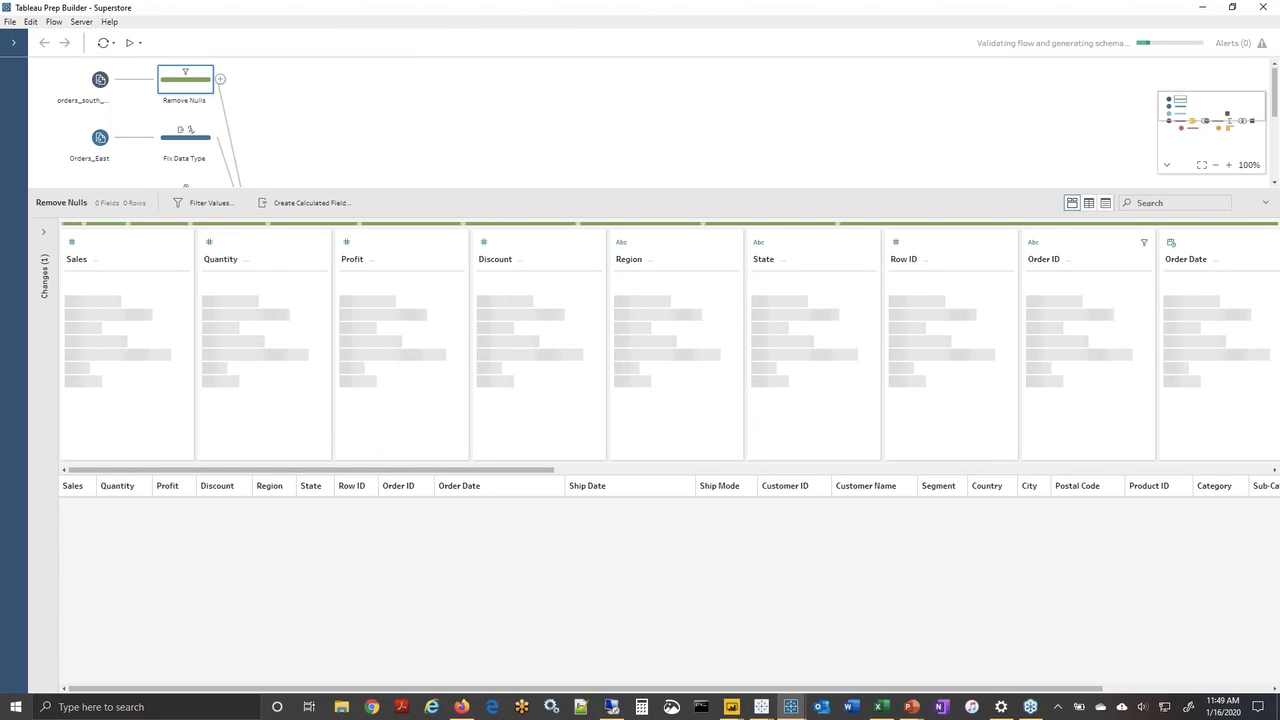
left_click_drag(510, 222, 506, 336)
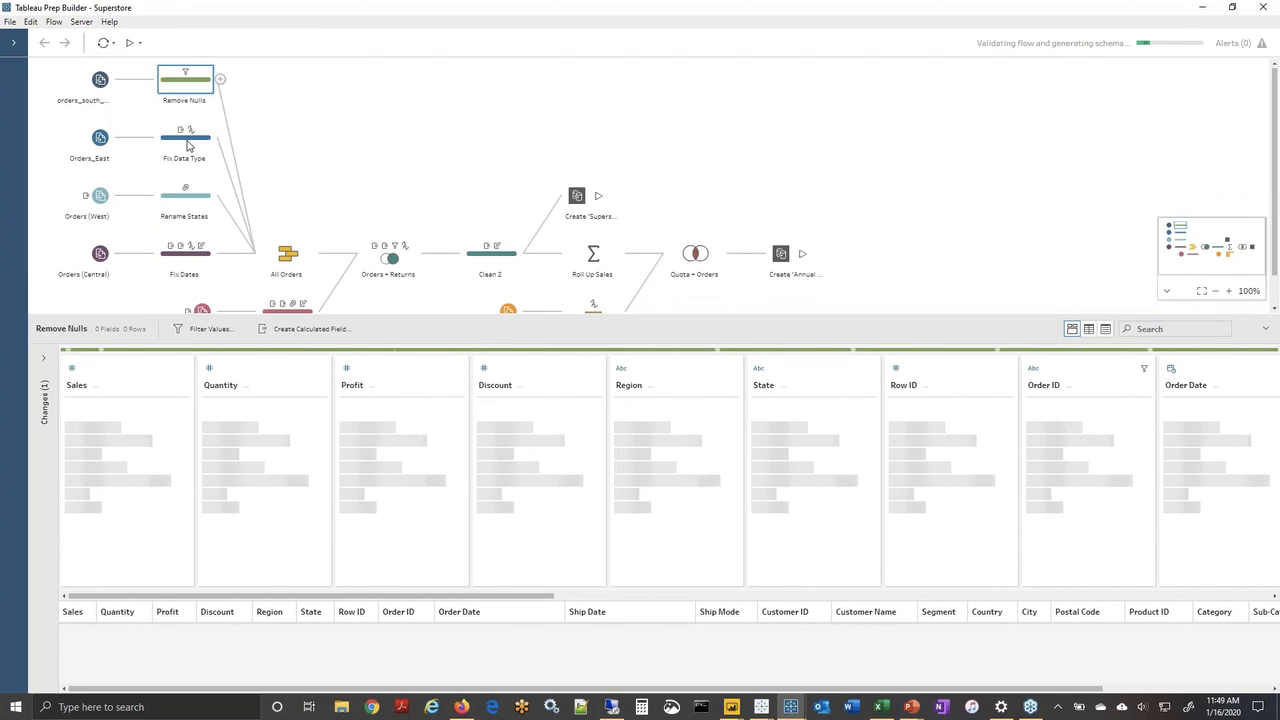
left_click(47, 385)
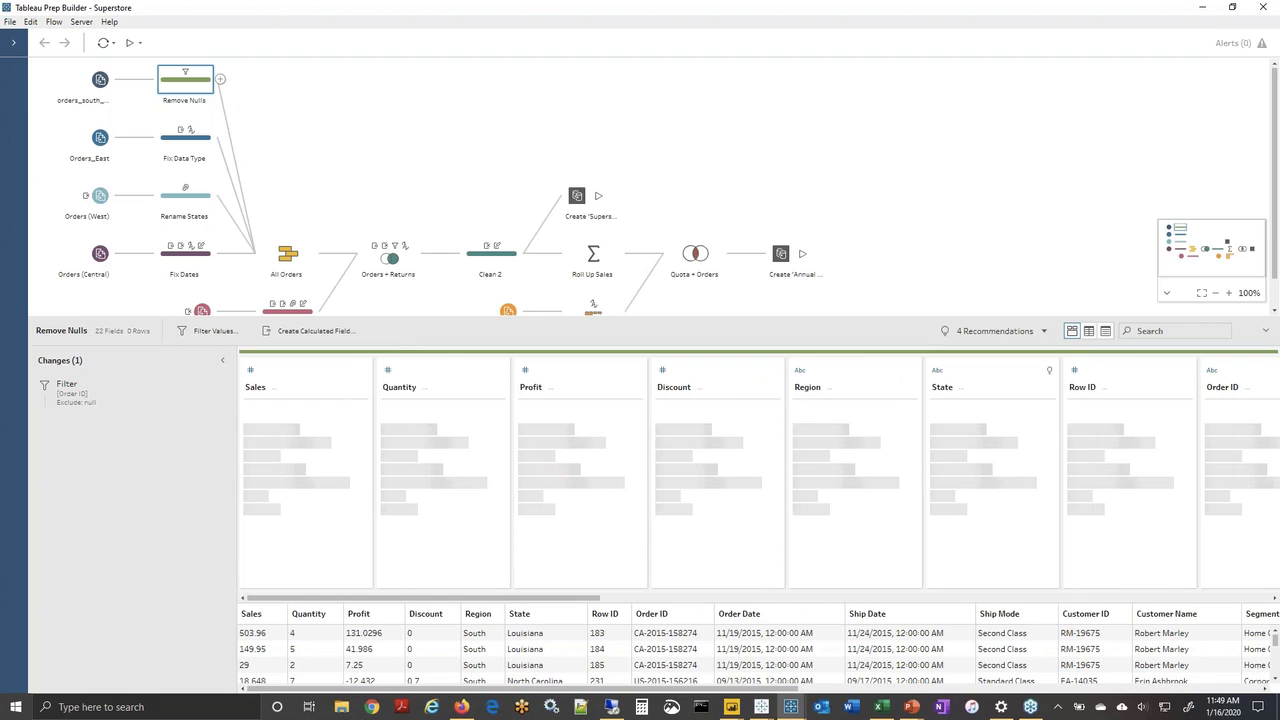
left_click_drag(383, 338, 383, 385)
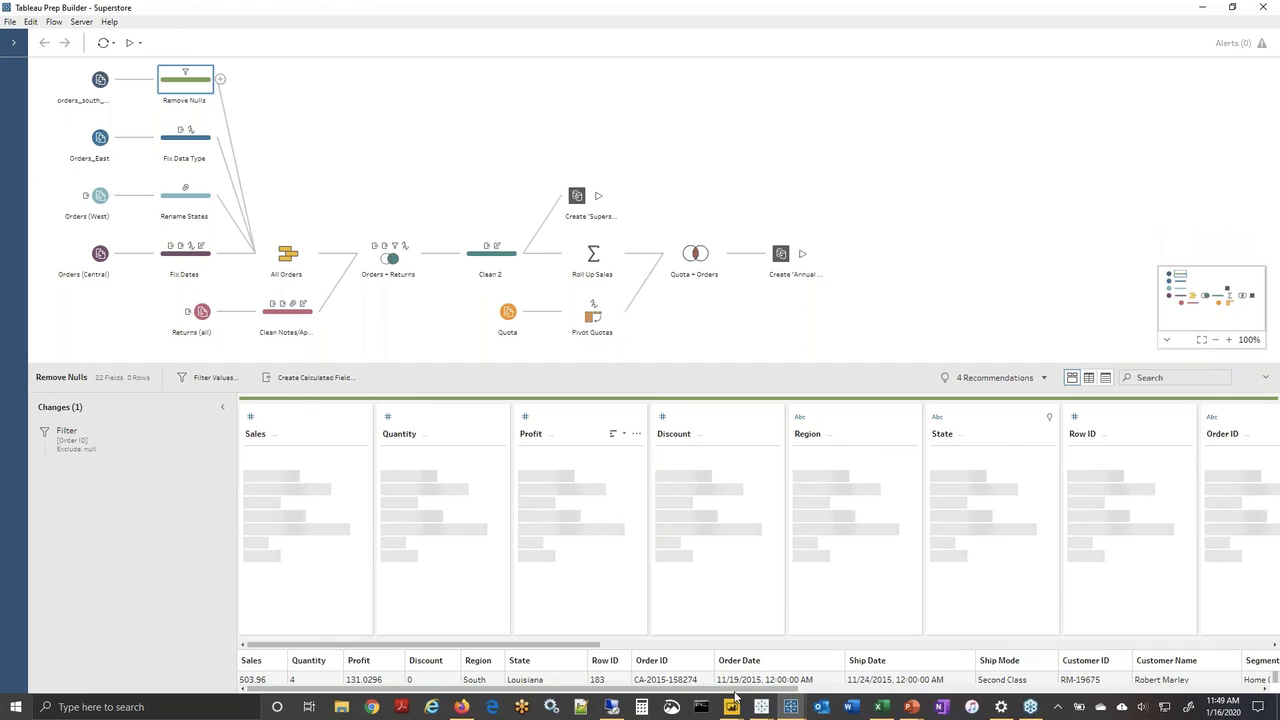
Switch to Book2 in Tableau Desktop and start adding a new file-based data source from its data source page.
left_click(761, 707)
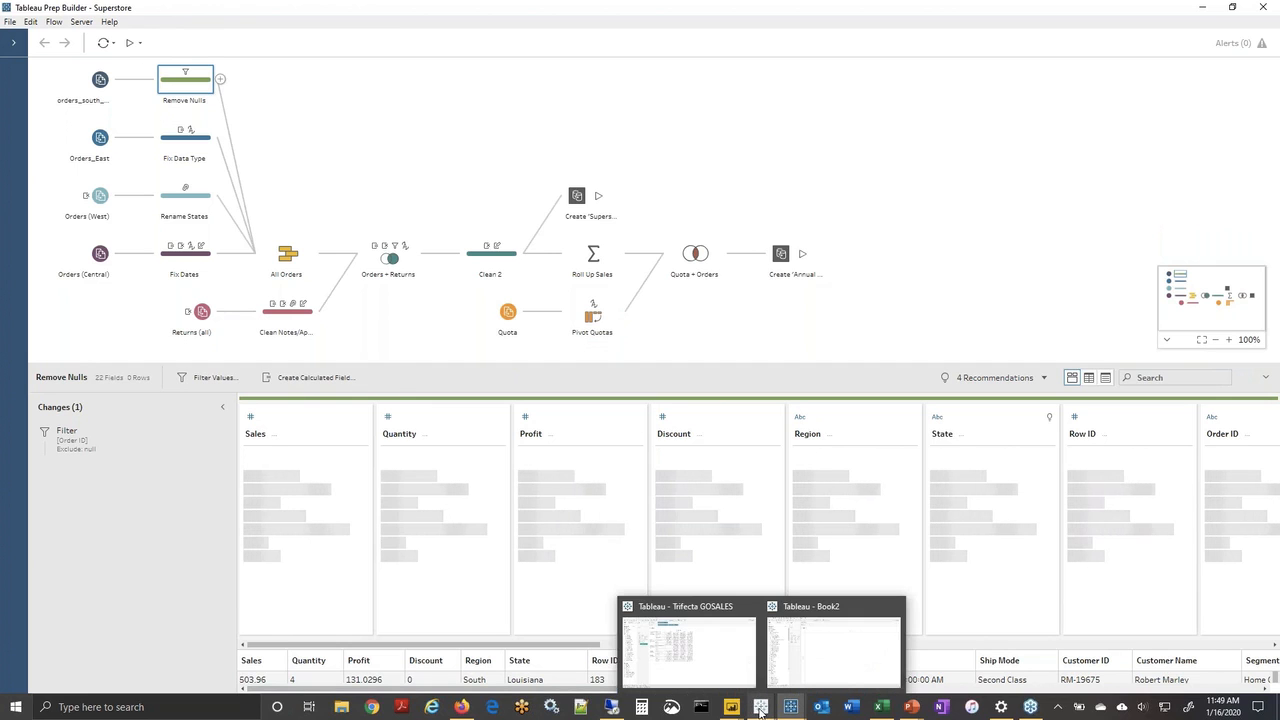
left_click(847, 654)
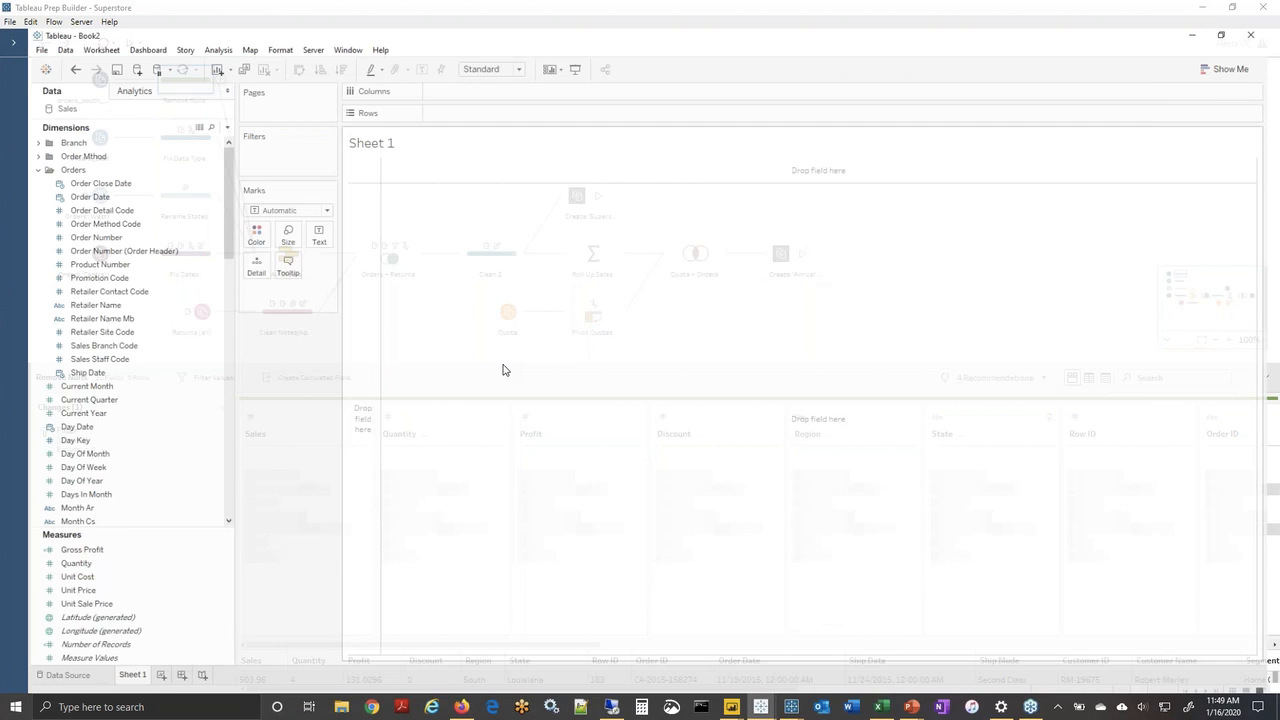
left_click(50, 672)
key("ctrl+d")
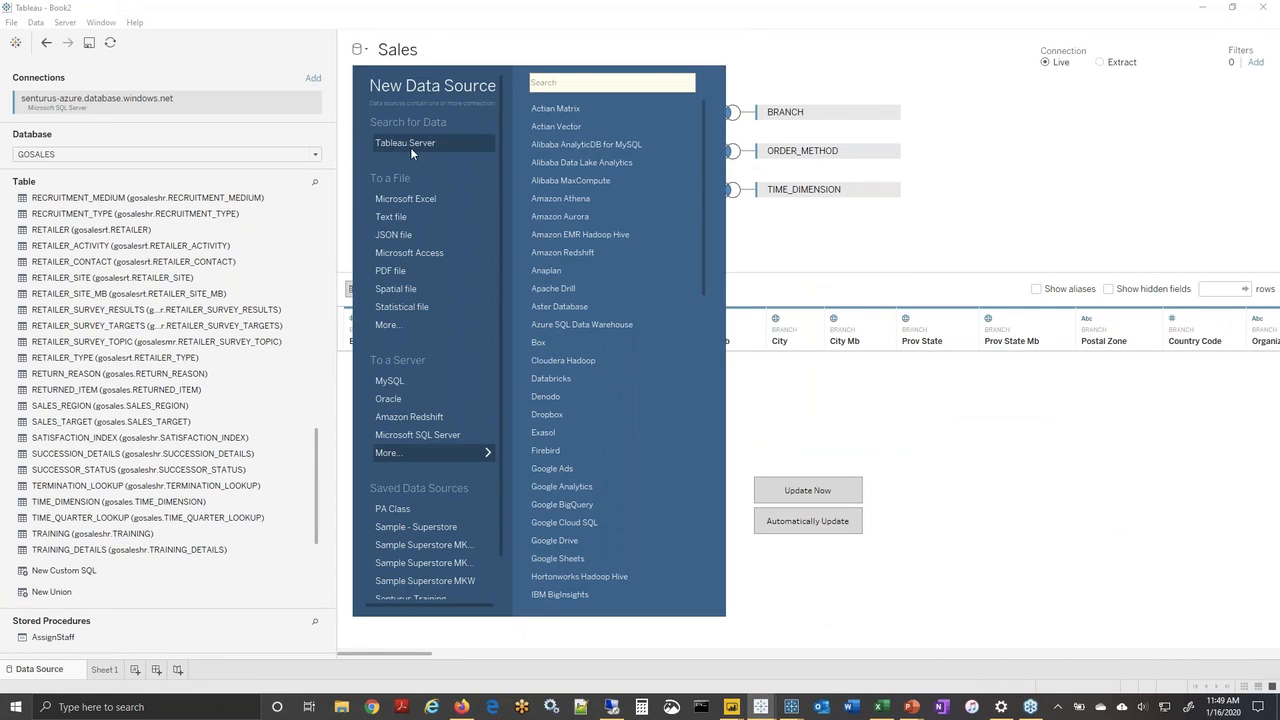
left_click(386, 322)
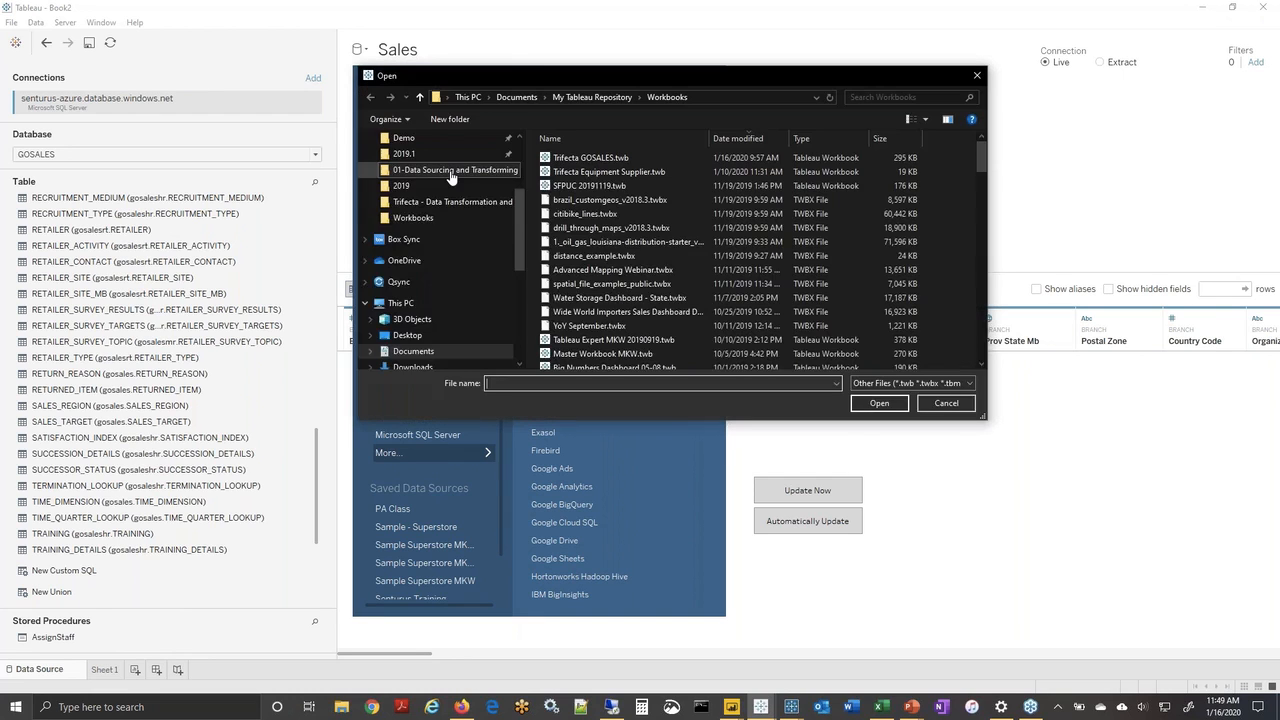
Open the Output.tde extract from the Datasources folder of My Tableau Prep Repository in Documents as the new data source.
scroll(470, 210, "up", 2)
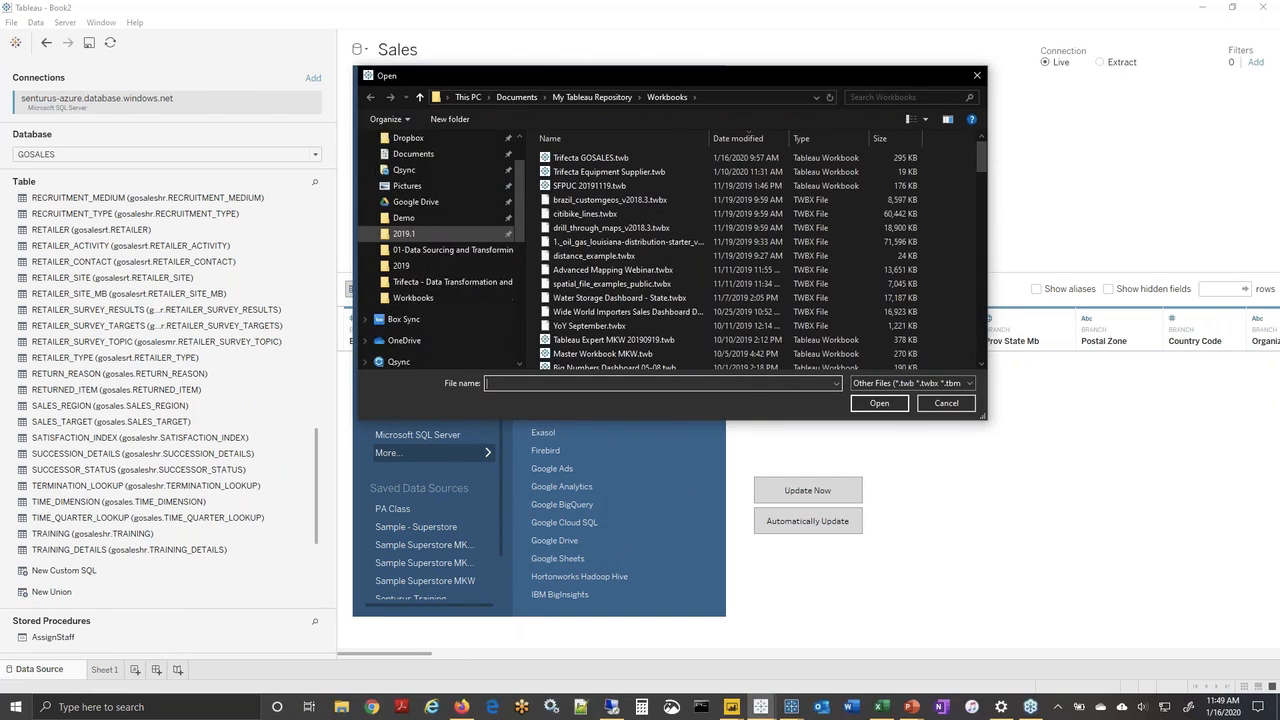
scroll(420, 218, "up", 1)
left_click(413, 212)
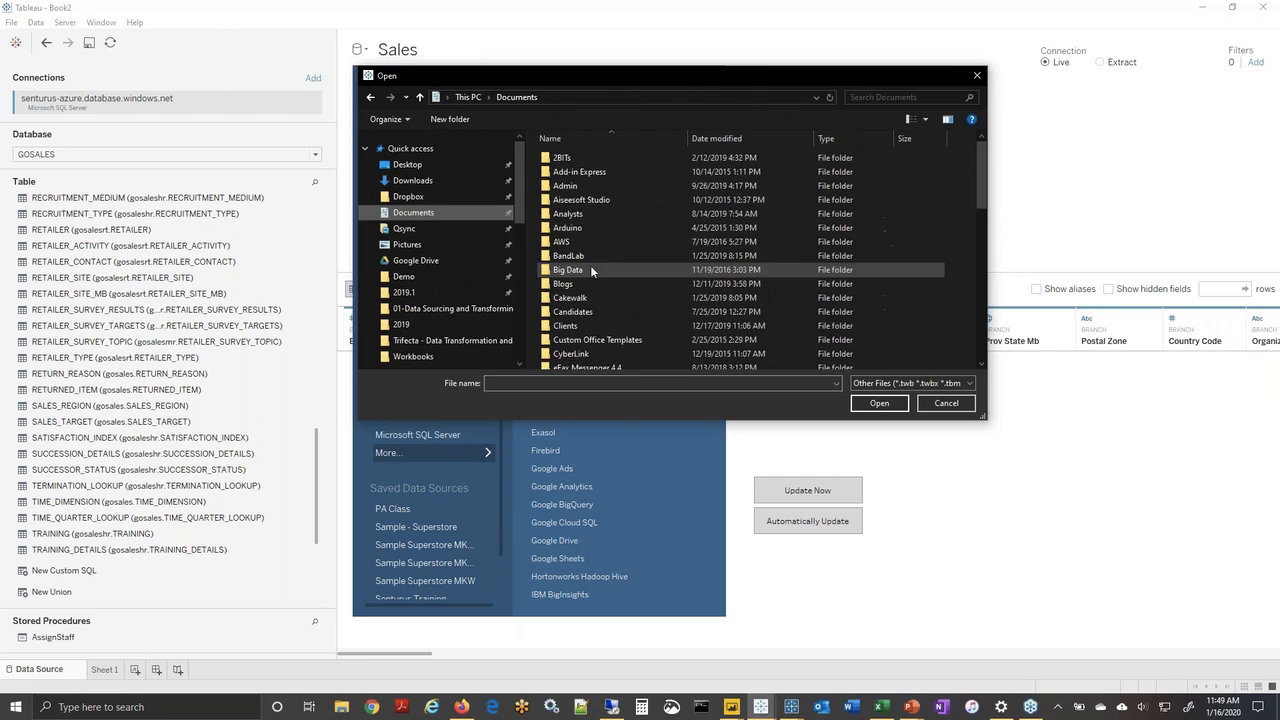
scroll(590, 265, "down", 5)
double_click(589, 170)
left_click(517, 97)
scroll(573, 344, "down", 1)
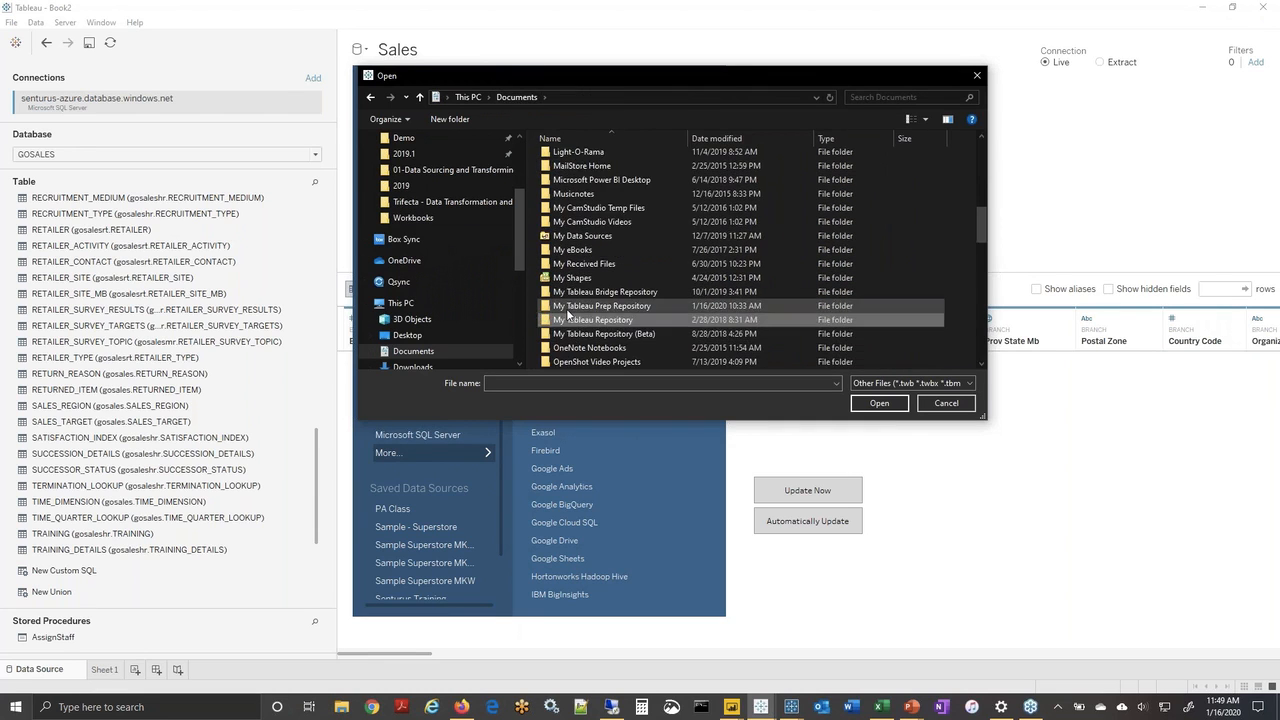
double_click(575, 305)
double_click(559, 203)
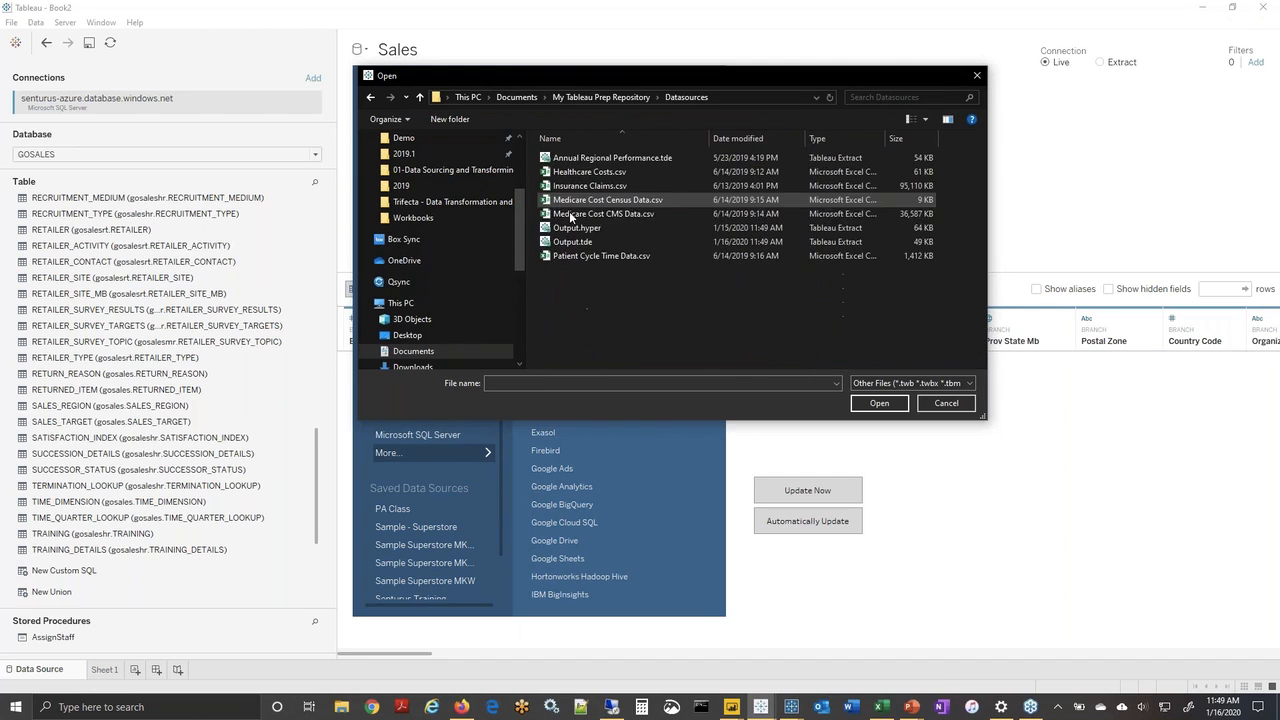
left_click(572, 242)
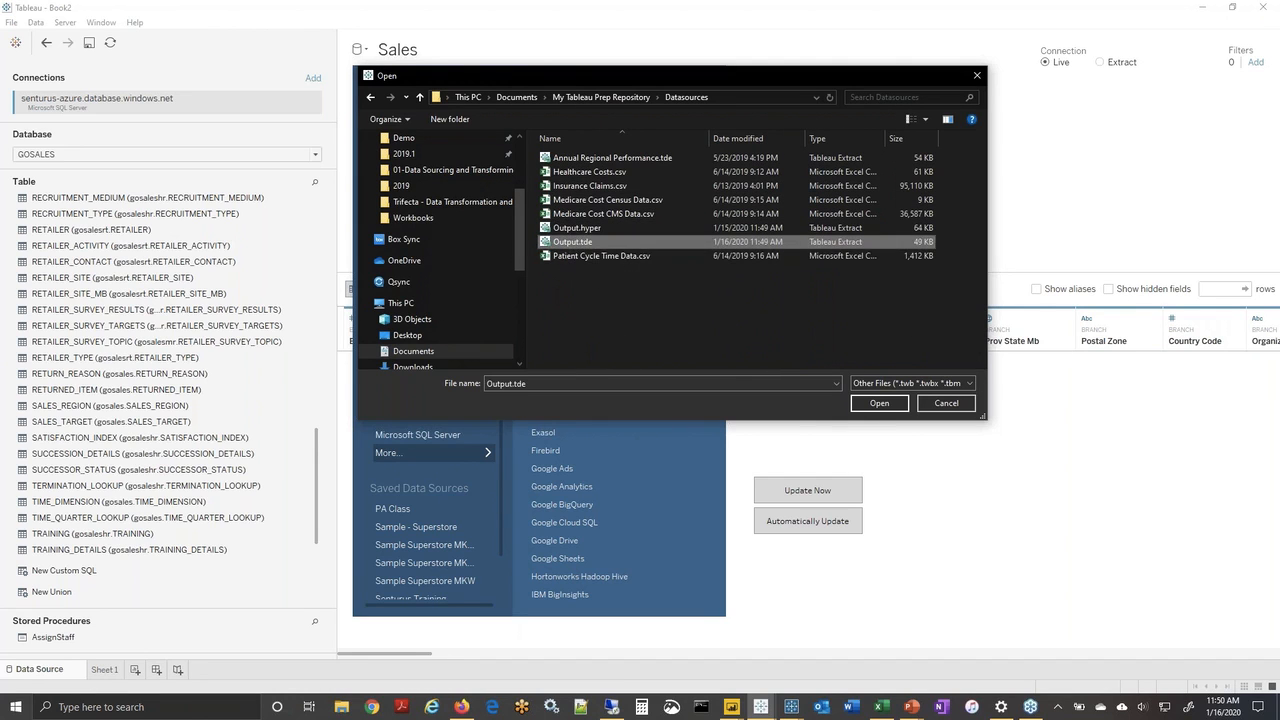
left_click(879, 403)
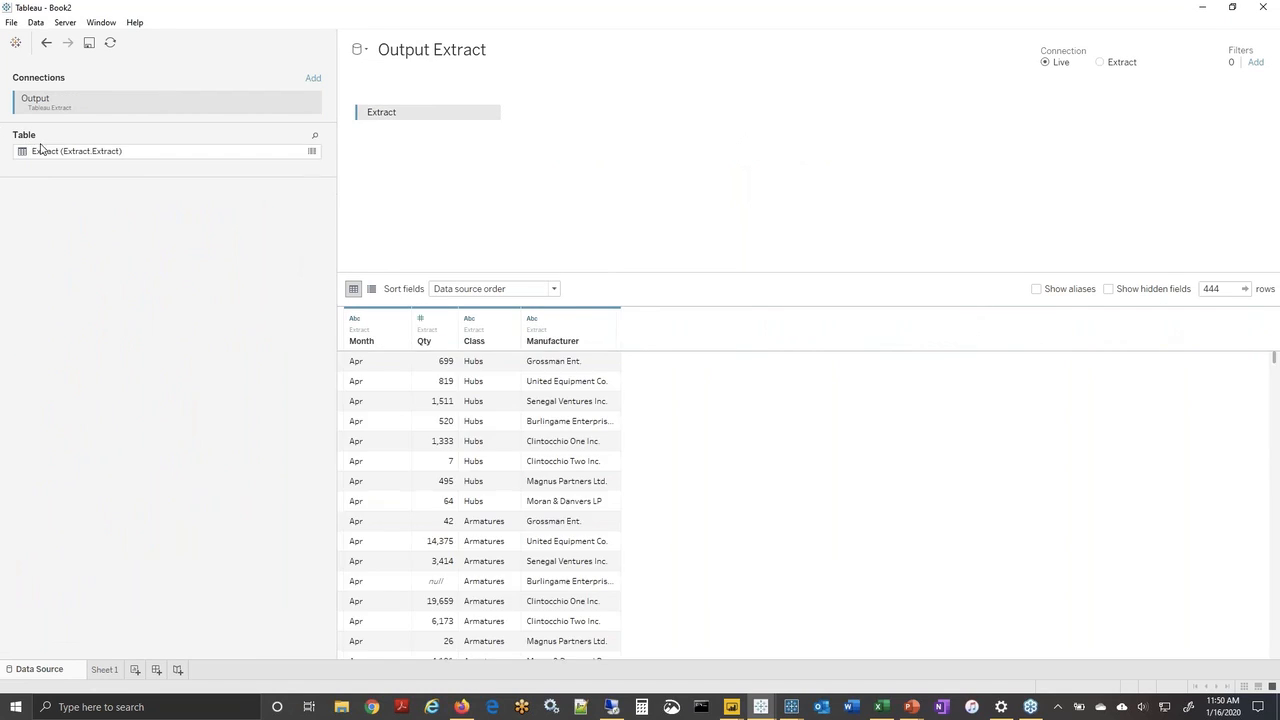
Build a crosstab on Sheet 1 with Class and Manufacturer as rows, Month as columns and Qty as the cell values.
left_click(105, 669)
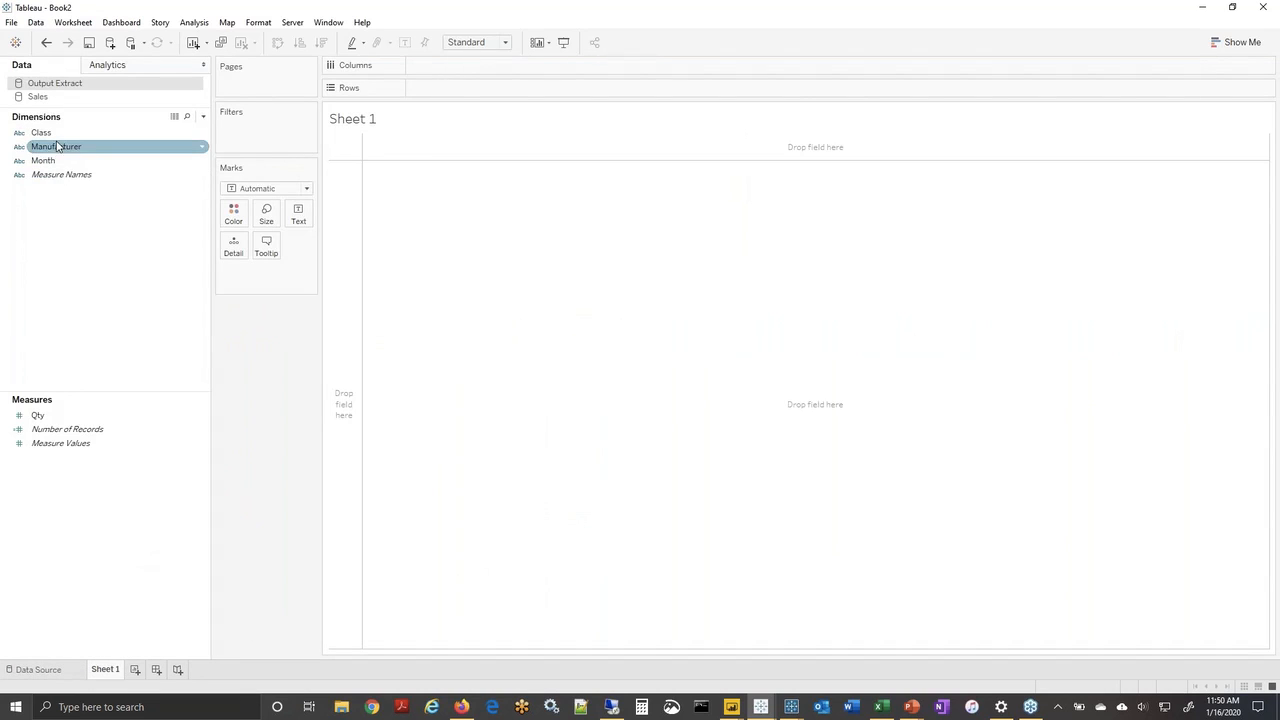
left_click_drag(41, 134, 66, 151)
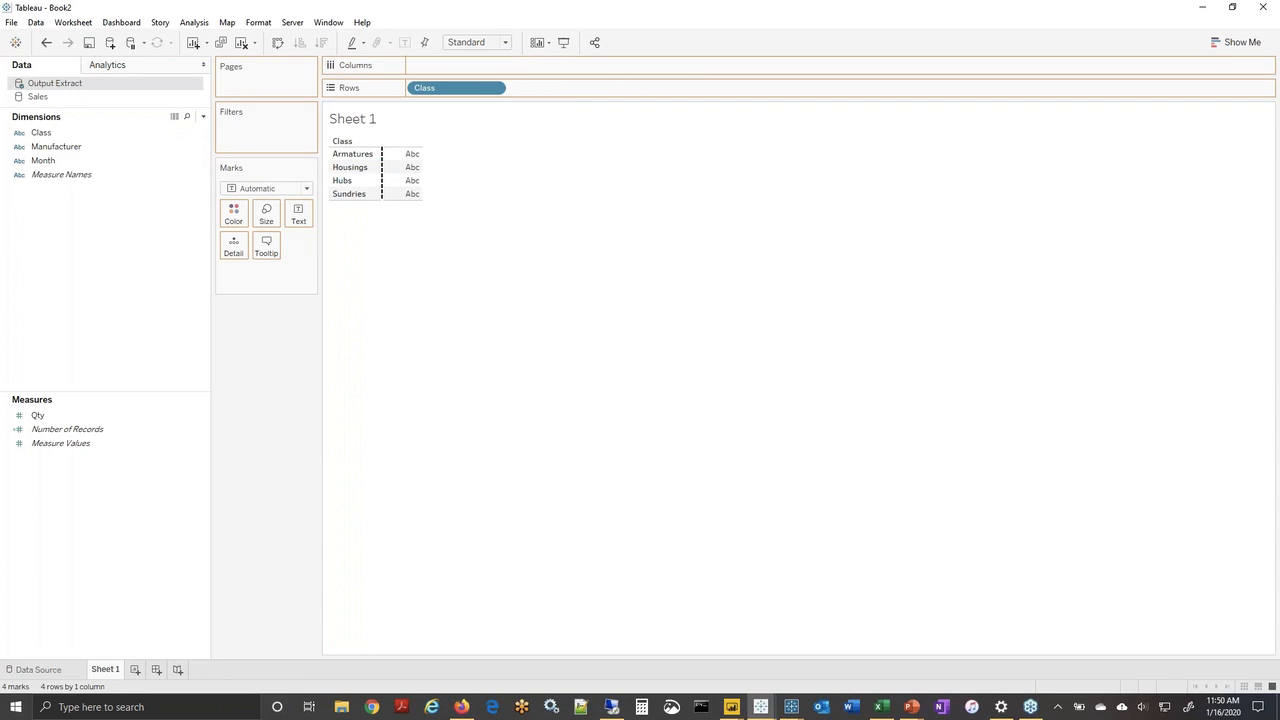
double_click(56, 146)
mouse_move(43, 160)
left_mouse_down()
mouse_move(405, 88)
mouse_move(410, 65)
left_mouse_up()
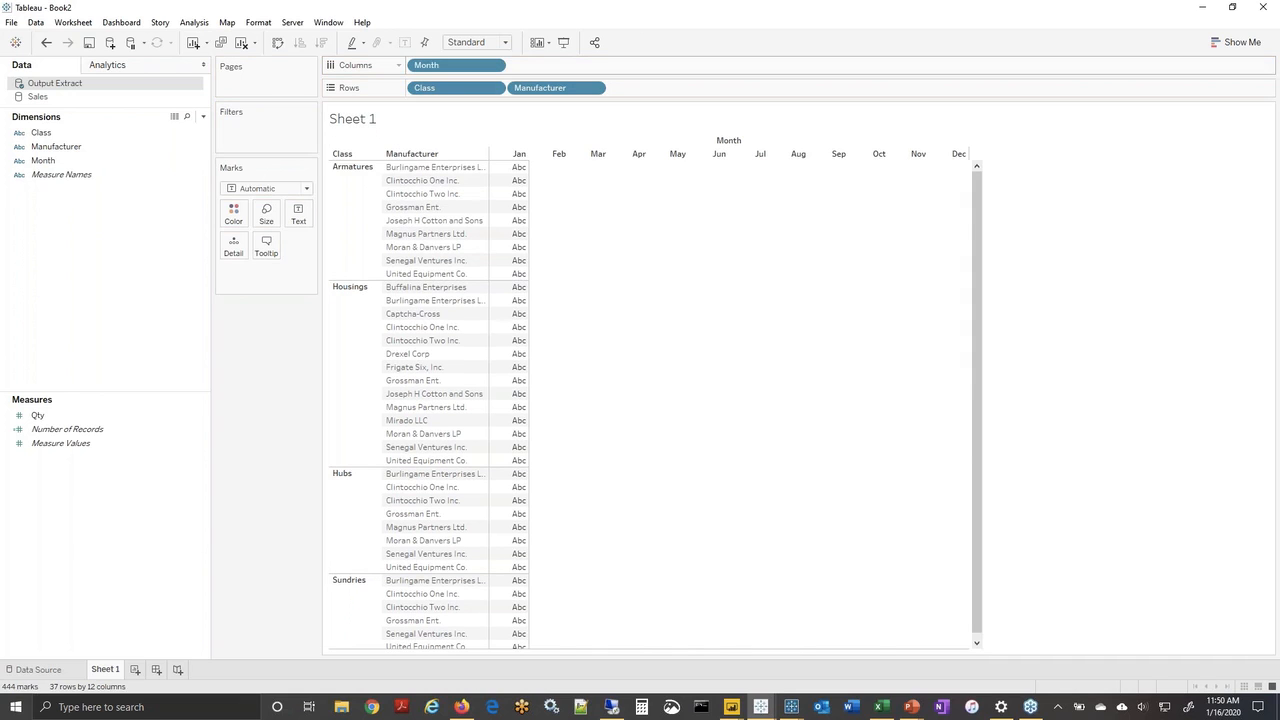
left_click(67, 414)
left_click_drag(67, 408, 447, 366)
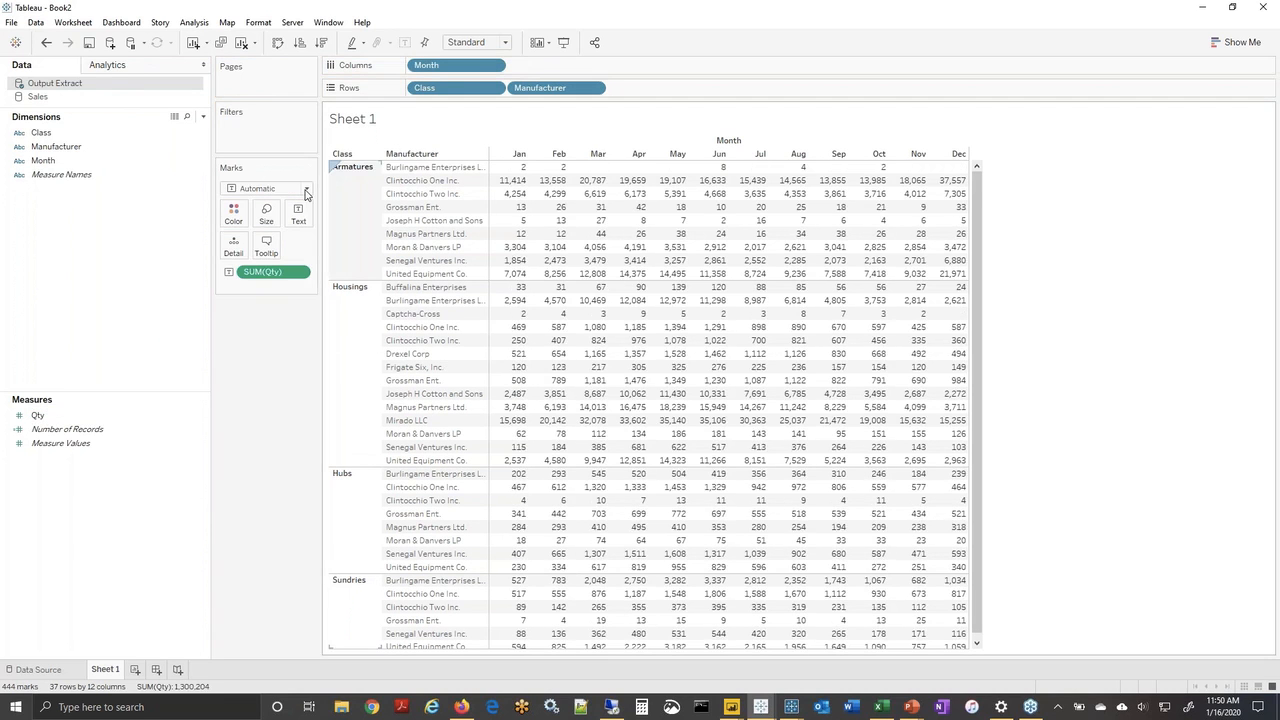
Add column grand totals and row grand totals to the Sheet 1 crosstab.
left_click(194, 22)
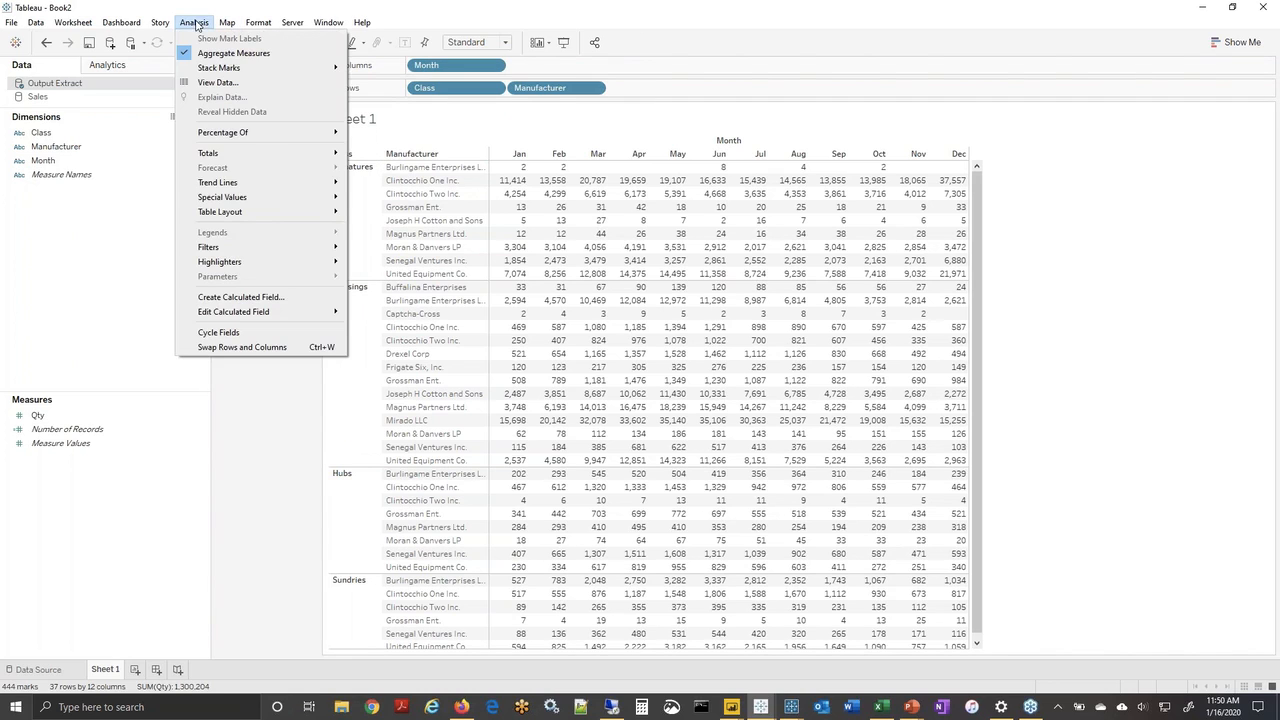
mouse_move(266, 155)
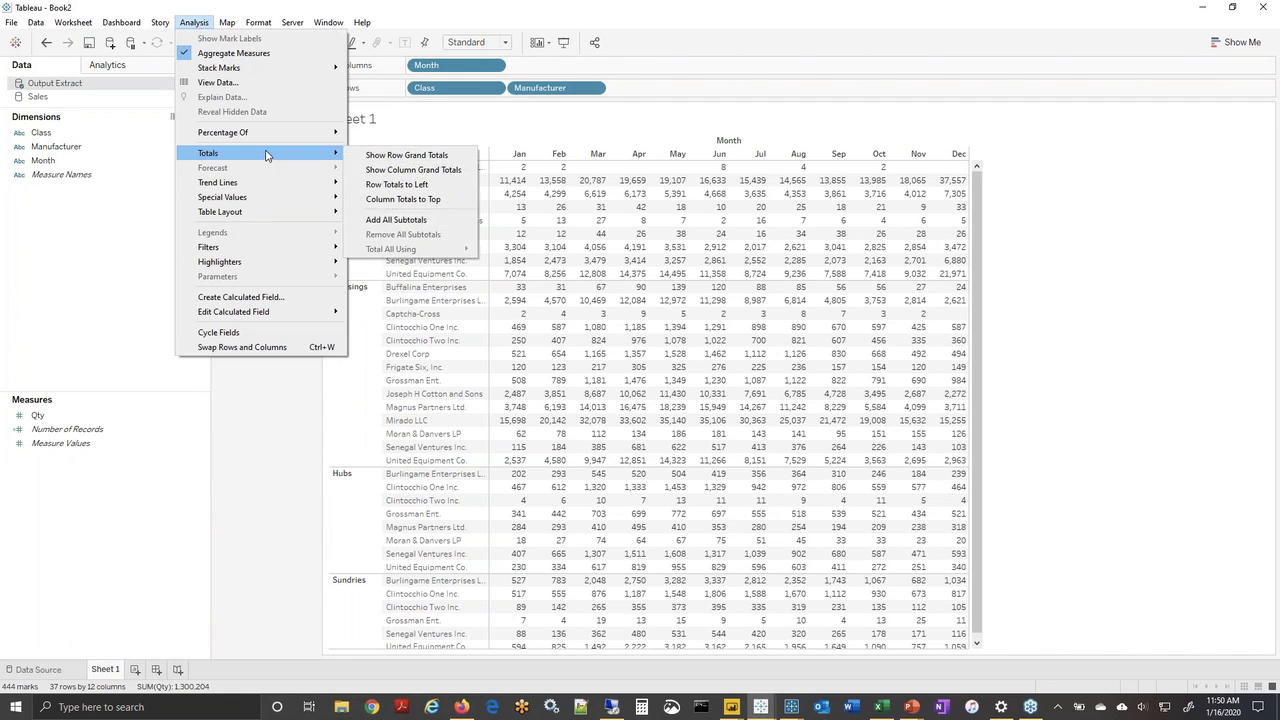
left_click(409, 215)
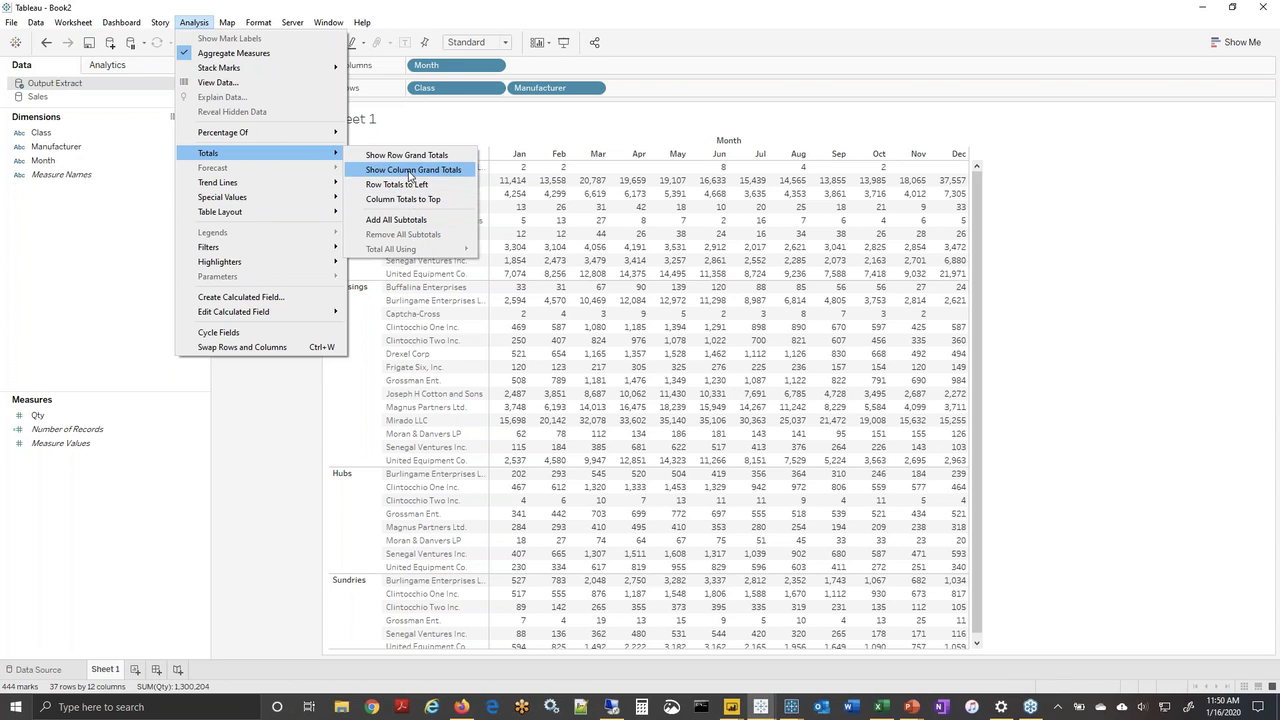
left_click(409, 172)
left_click(194, 22)
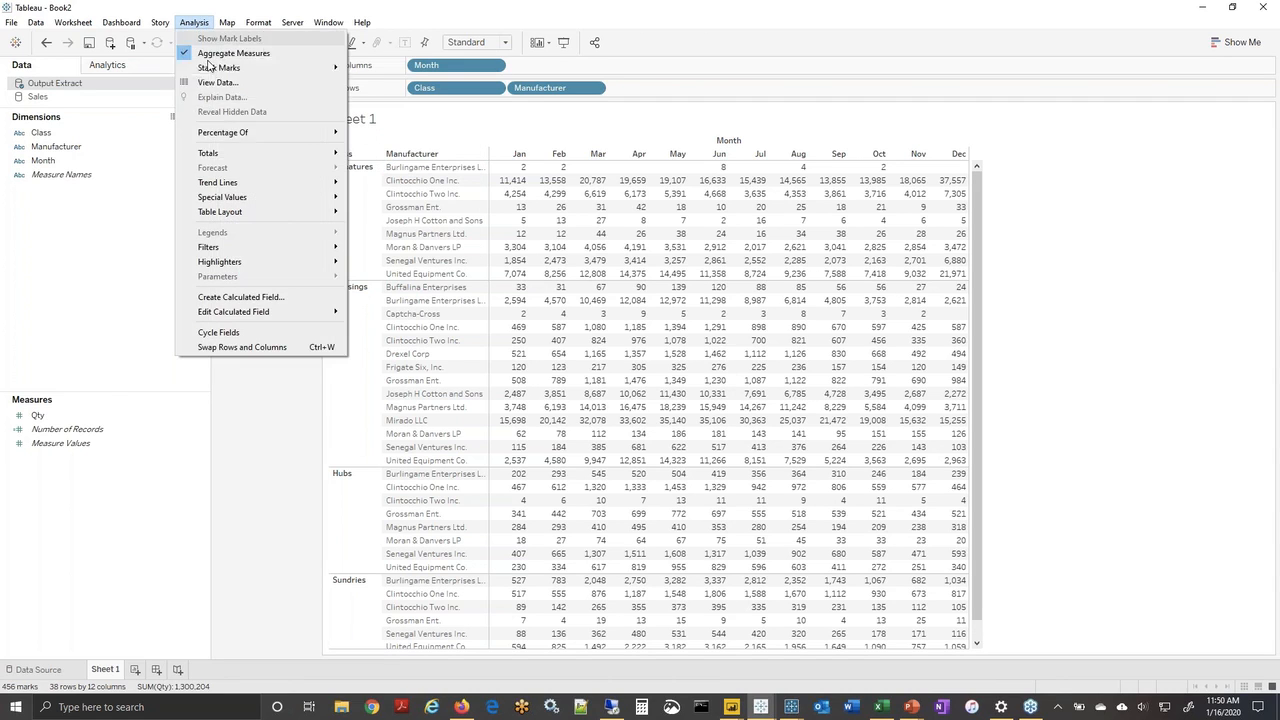
mouse_move(293, 155)
left_click(366, 157)
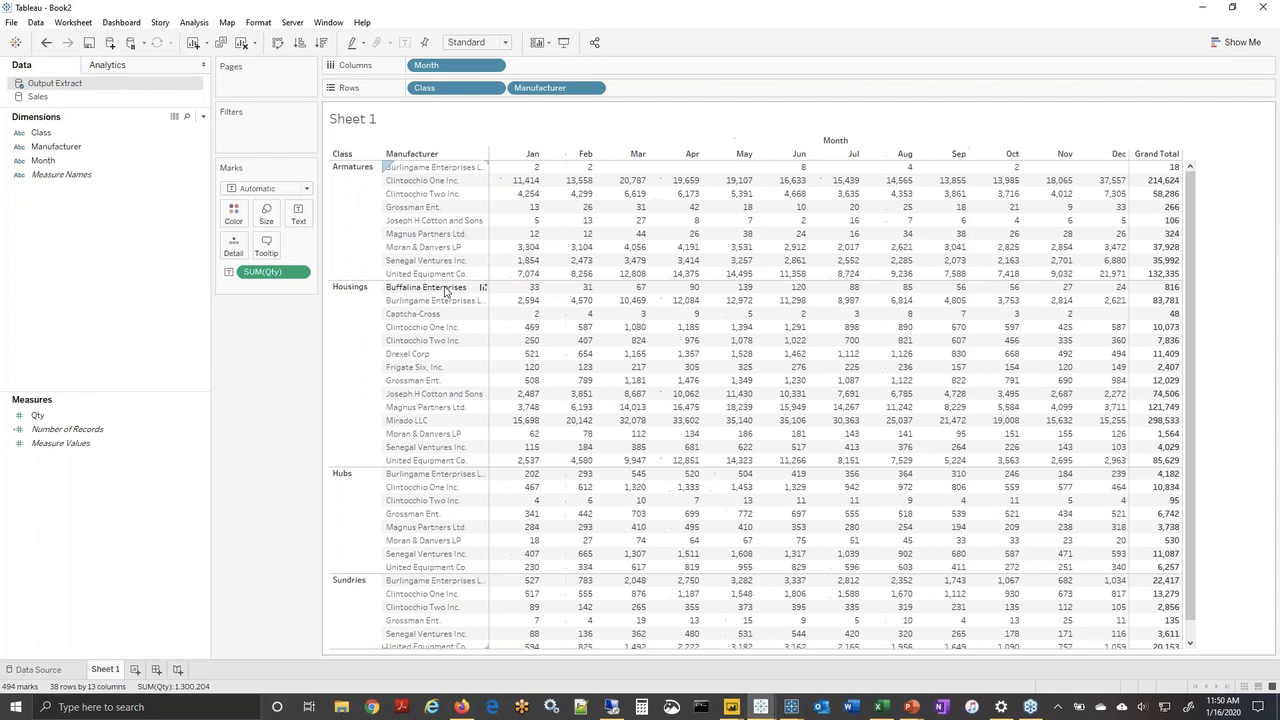
Add all subtotals to the crosstab and inspect the January total for the Armatures class.
left_click(194, 22)
mouse_move(250, 153)
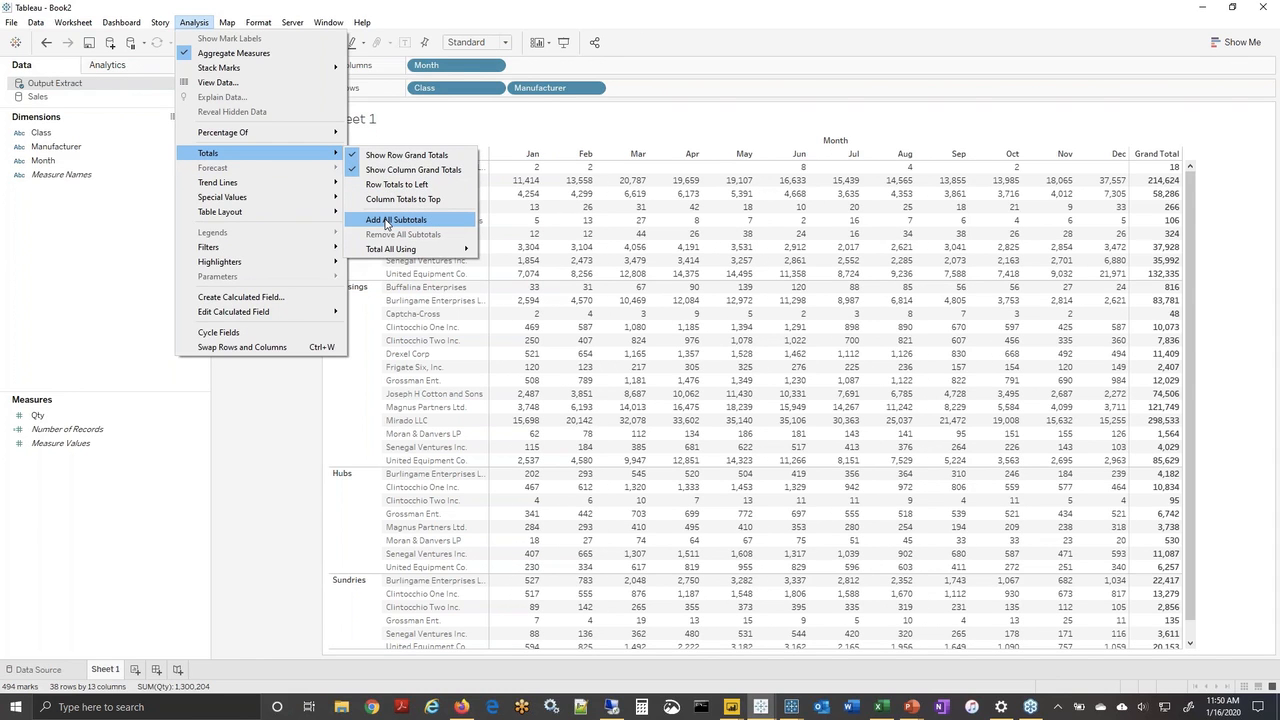
left_click(386, 220)
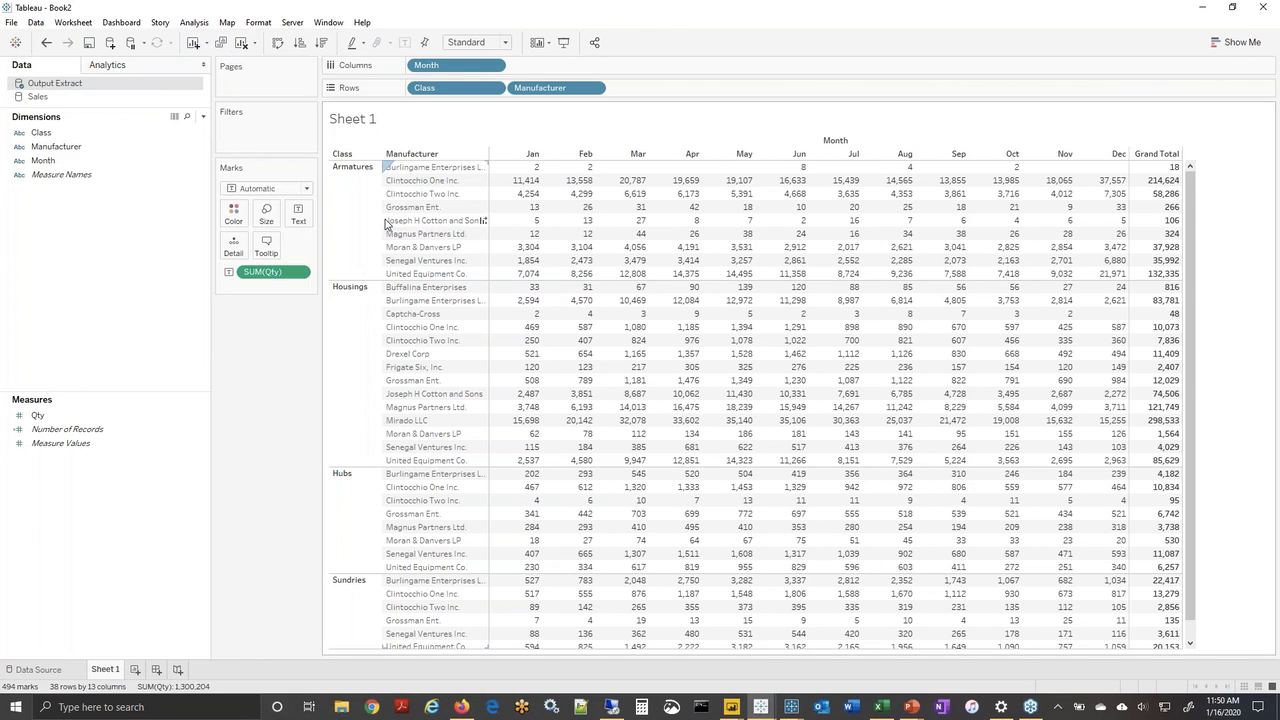
left_click(520, 288)
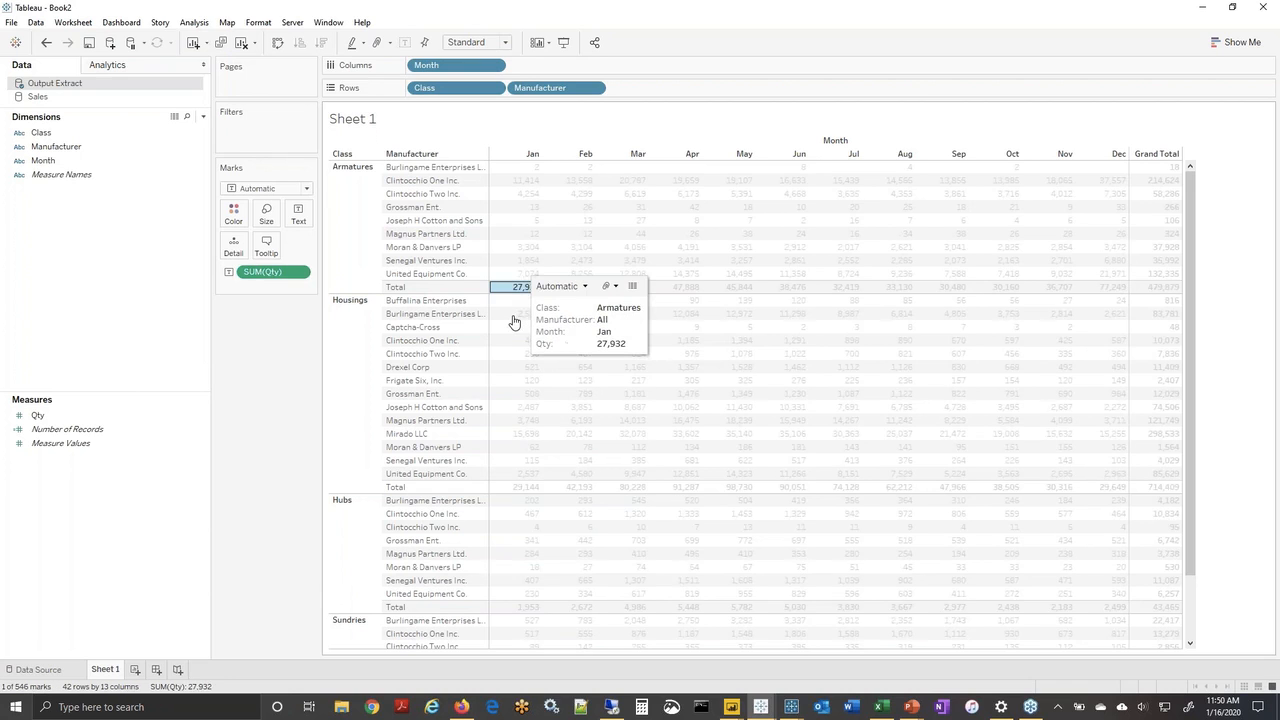
key("Escape")
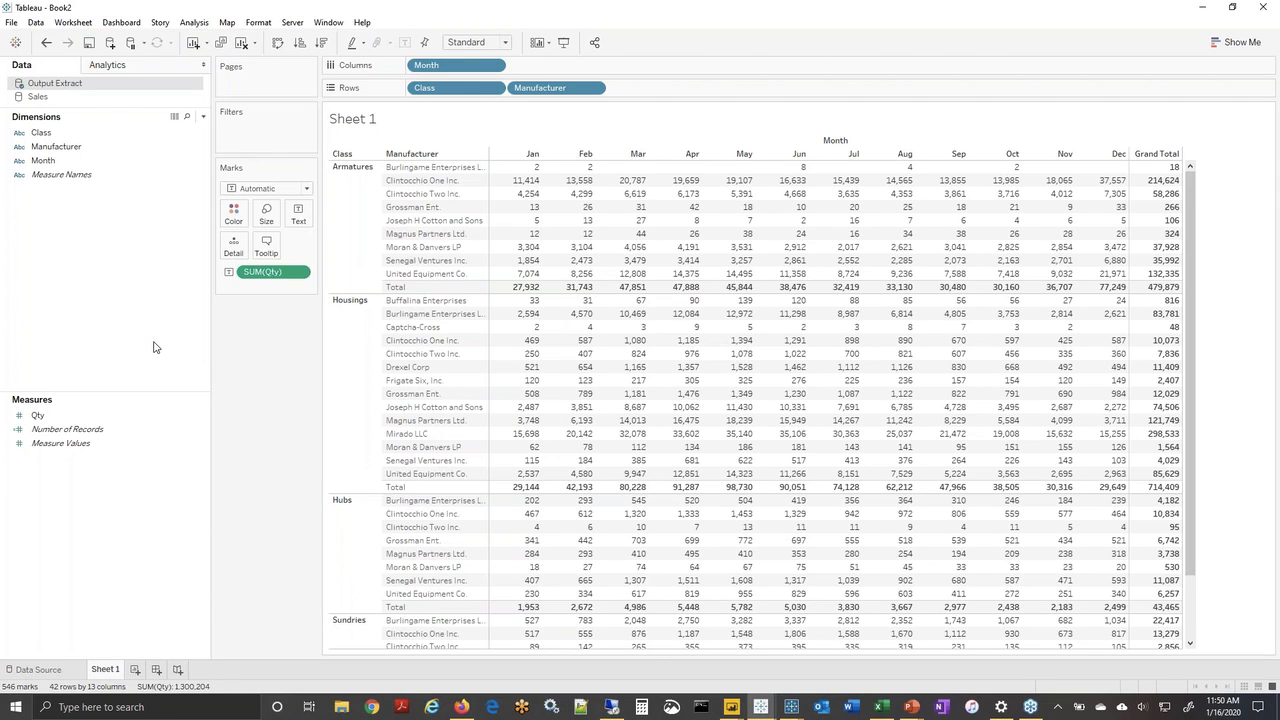
Switch to the running PowerPoint slide show of the data modeling comparison presentation.
mouse_move(792, 712)
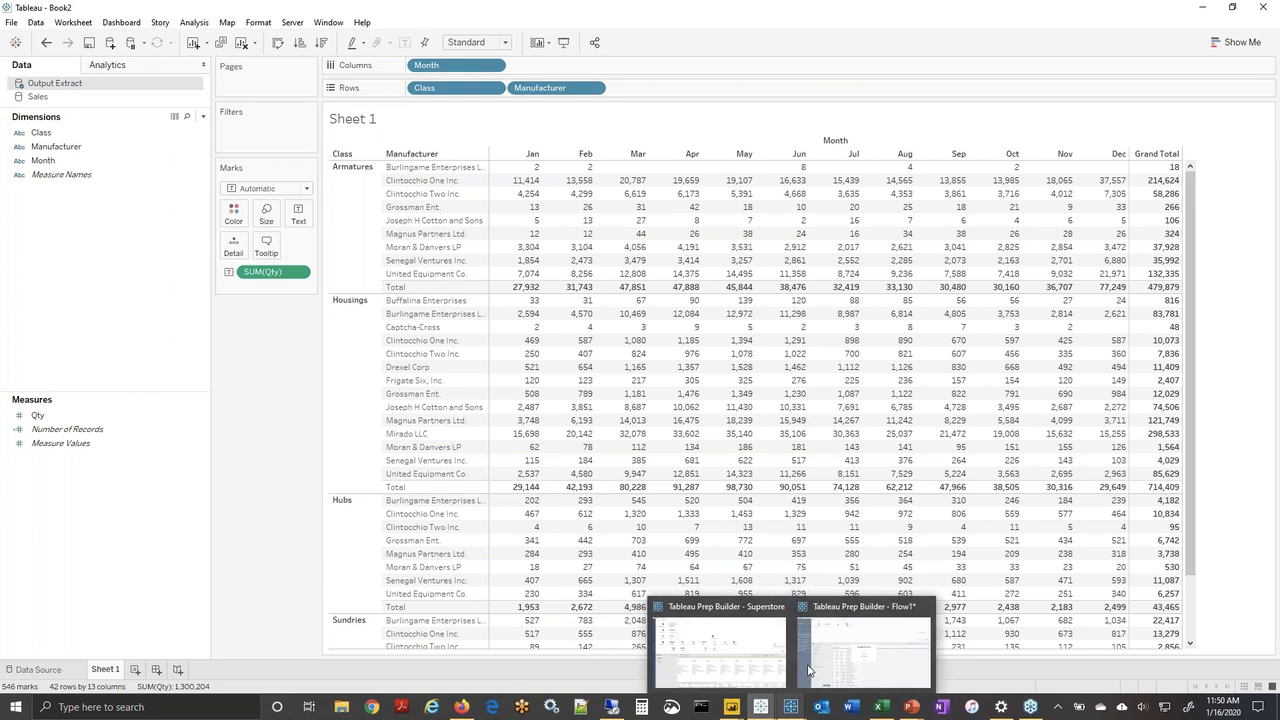
mouse_move(913, 710)
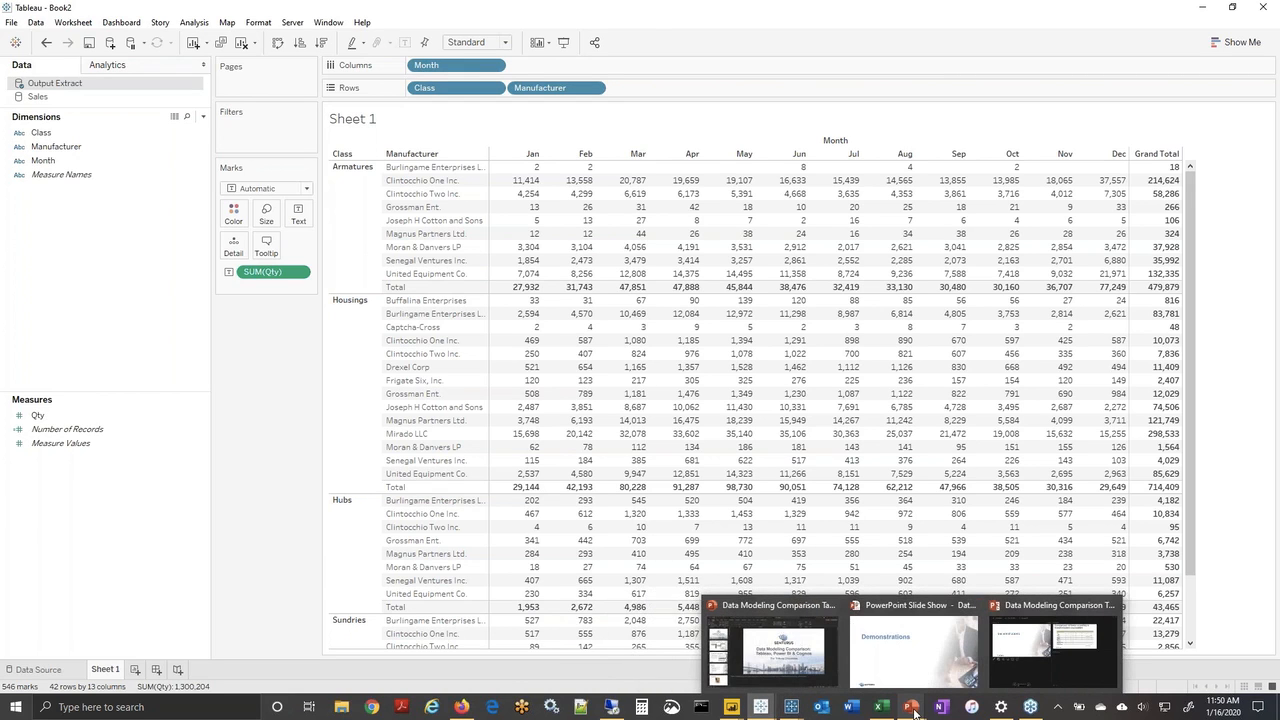
left_click(913, 650)
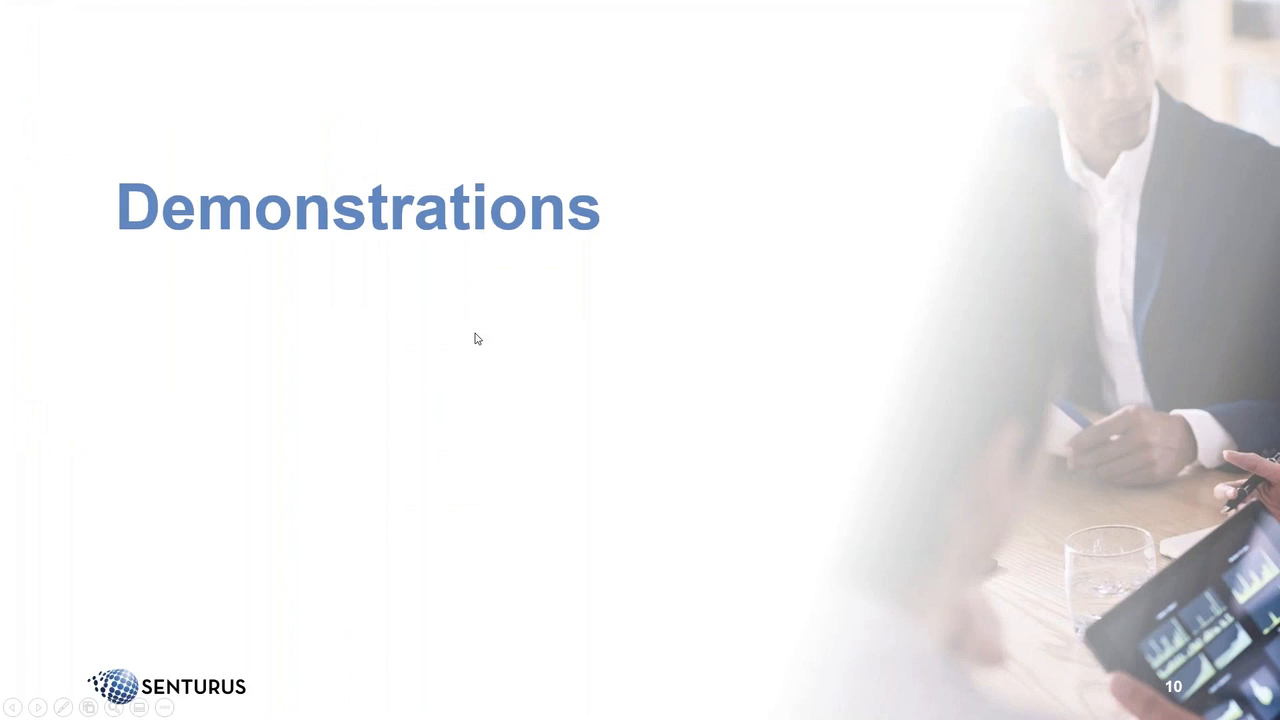
Switch to Power BI in Firefox and look through the data sources offered for a new dataflow.
key("alt+Tab")
key("alt+Tab")
key("alt+Tab")
key("alt+Tab")
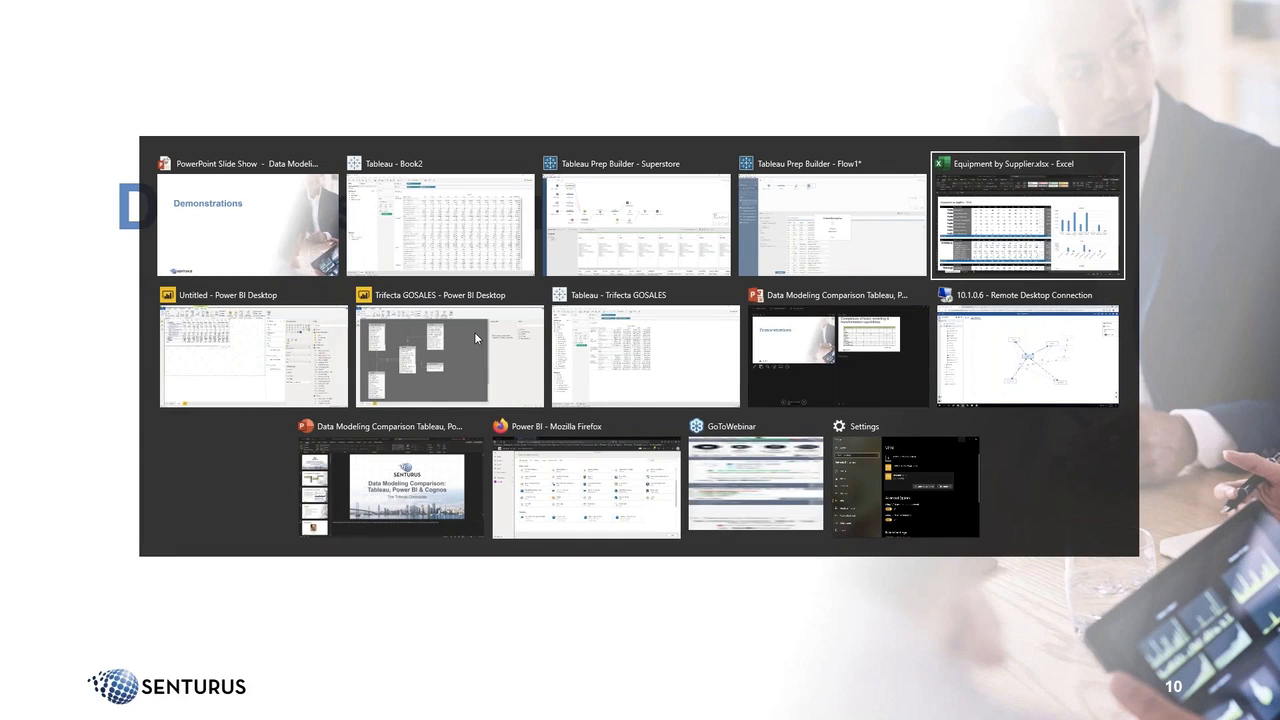
key("alt+Tab")
key("alt+Tab")
key("alt+Tab")
key("alt+Tab")
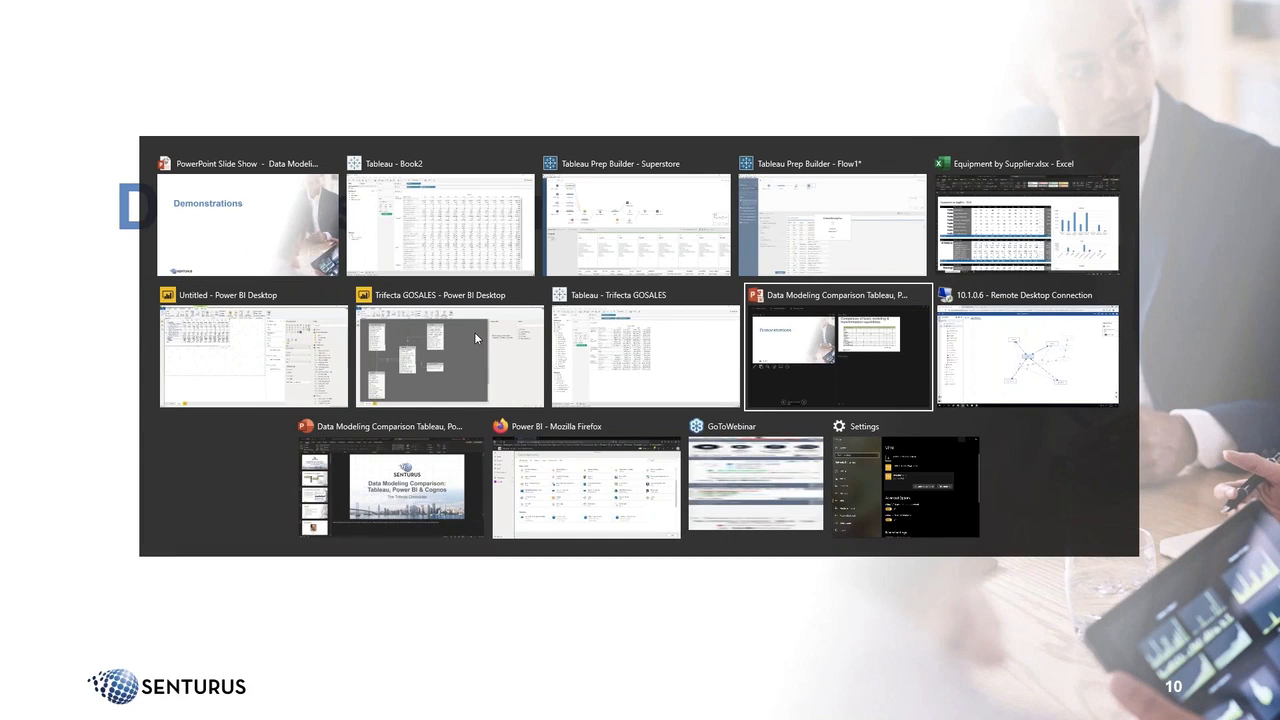
key("Tab")
key("Tab")
key("Tab")
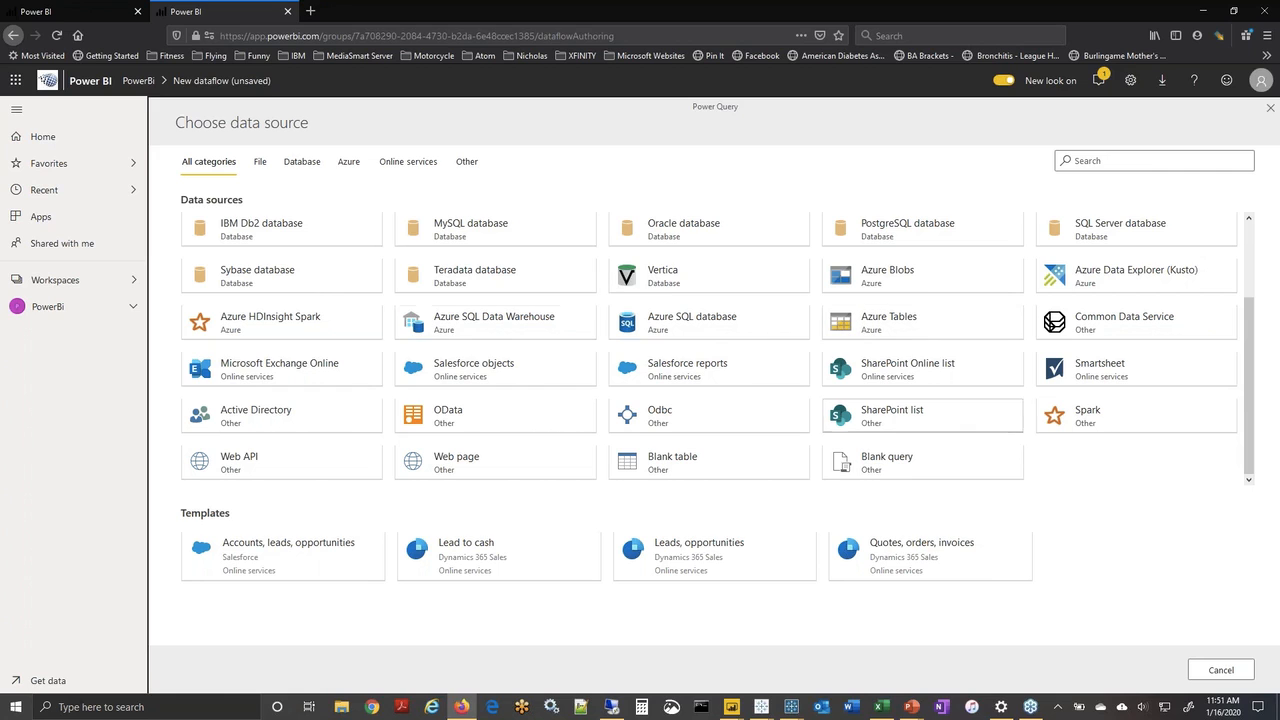
scroll(922, 415, "up", 2)
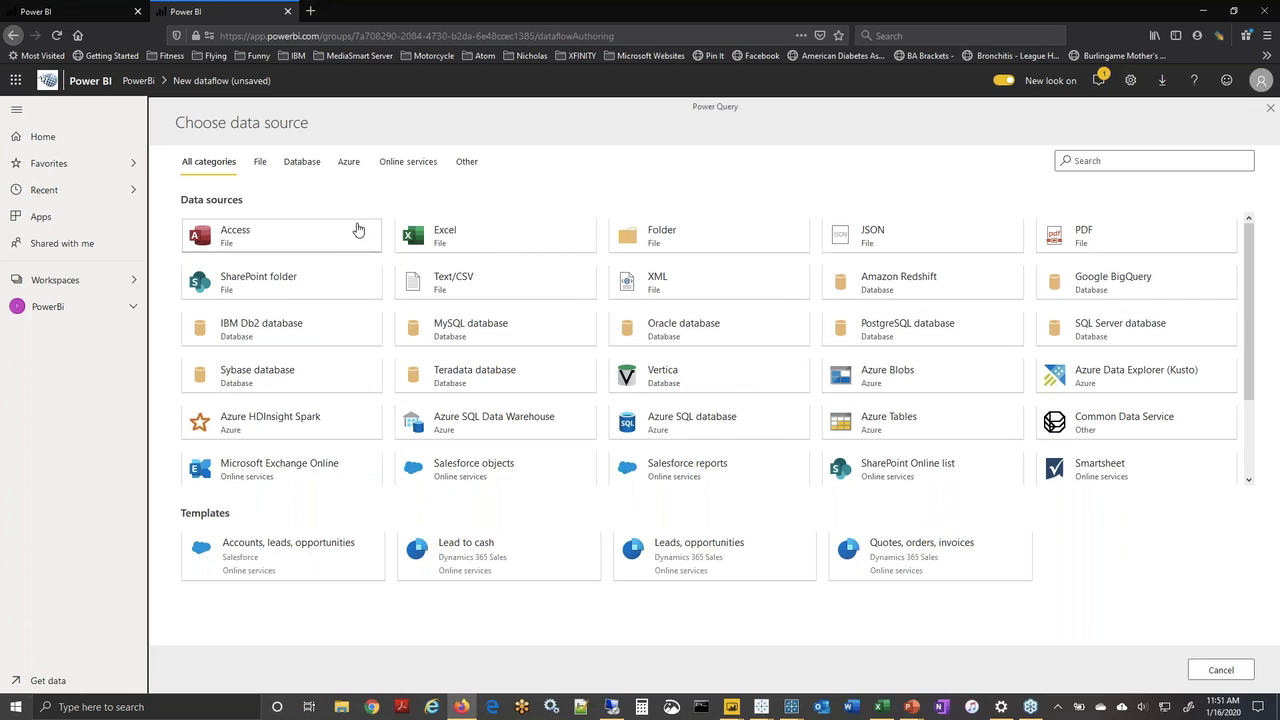
scroll(348, 228, "down", 2)
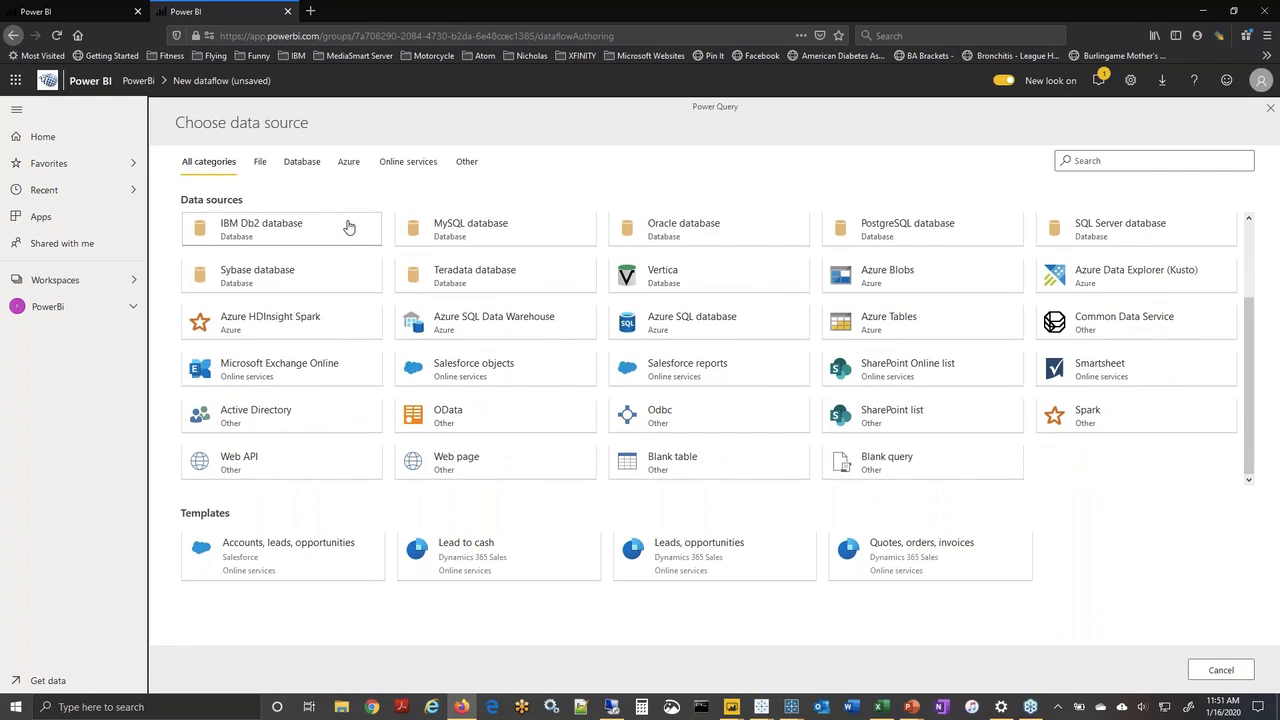
scroll(348, 228, "up", 2)
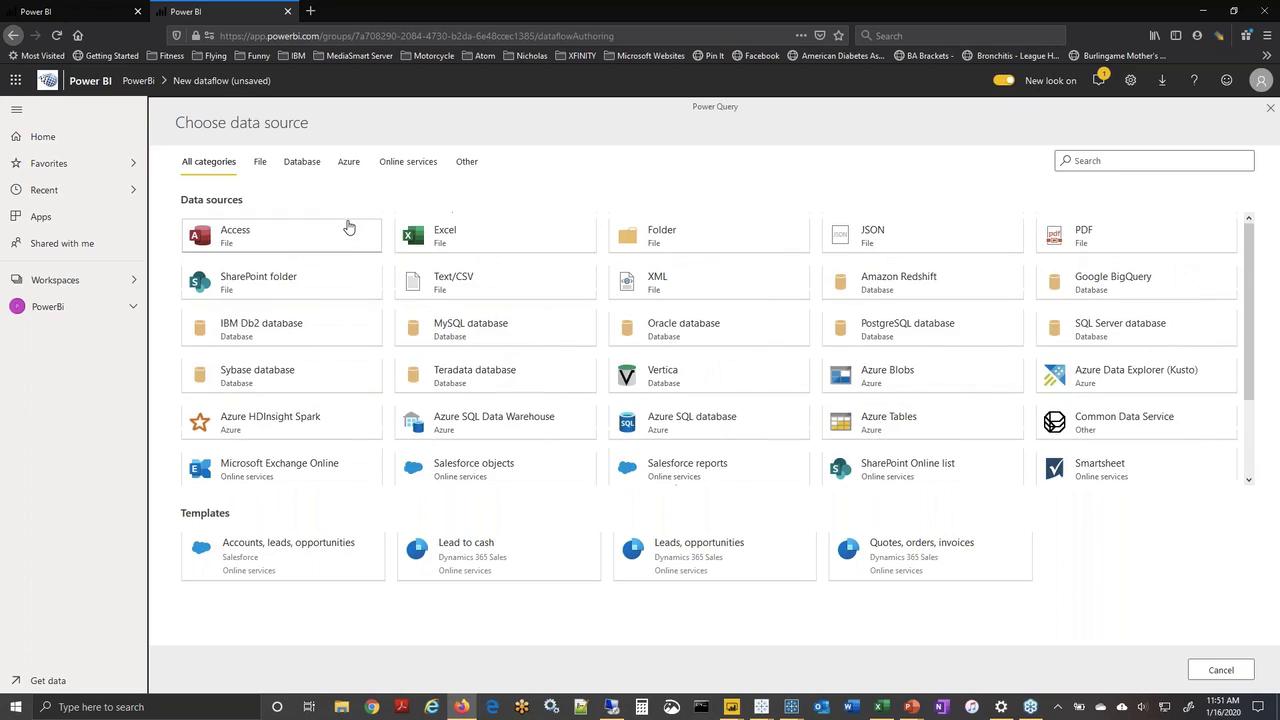
scroll(351, 249, "down", 2)
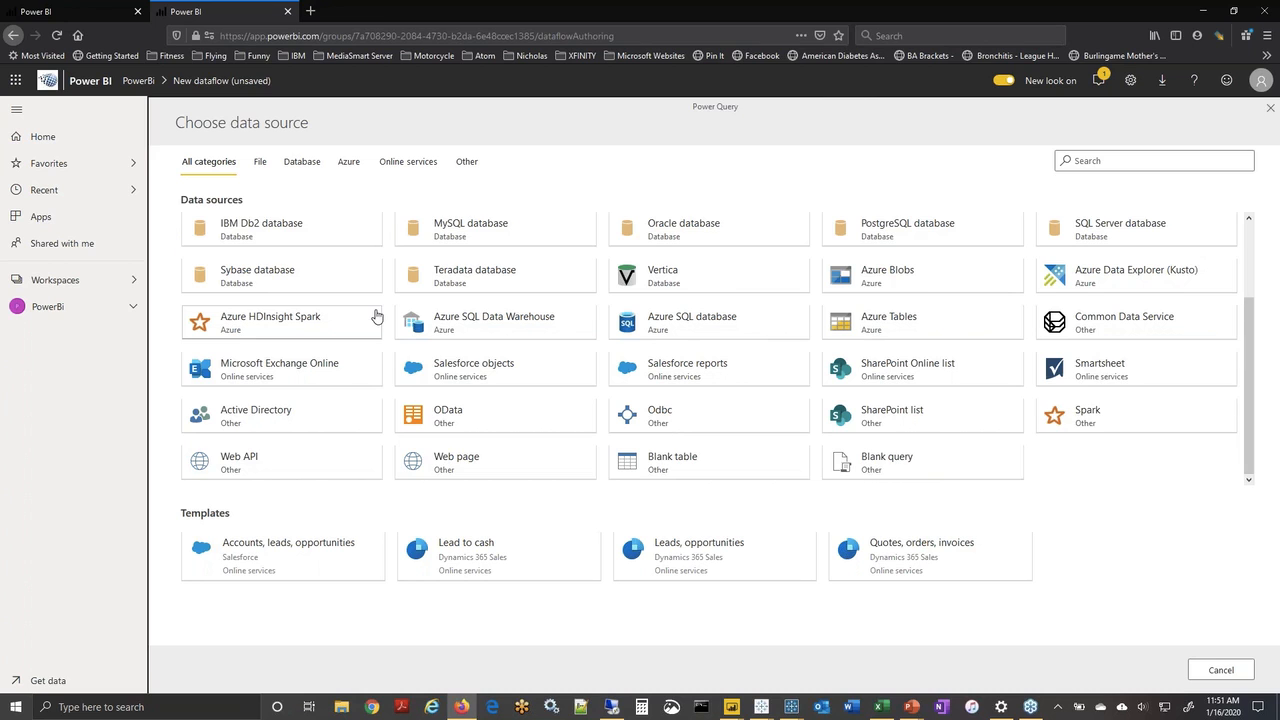
scroll(376, 316, "up", 2)
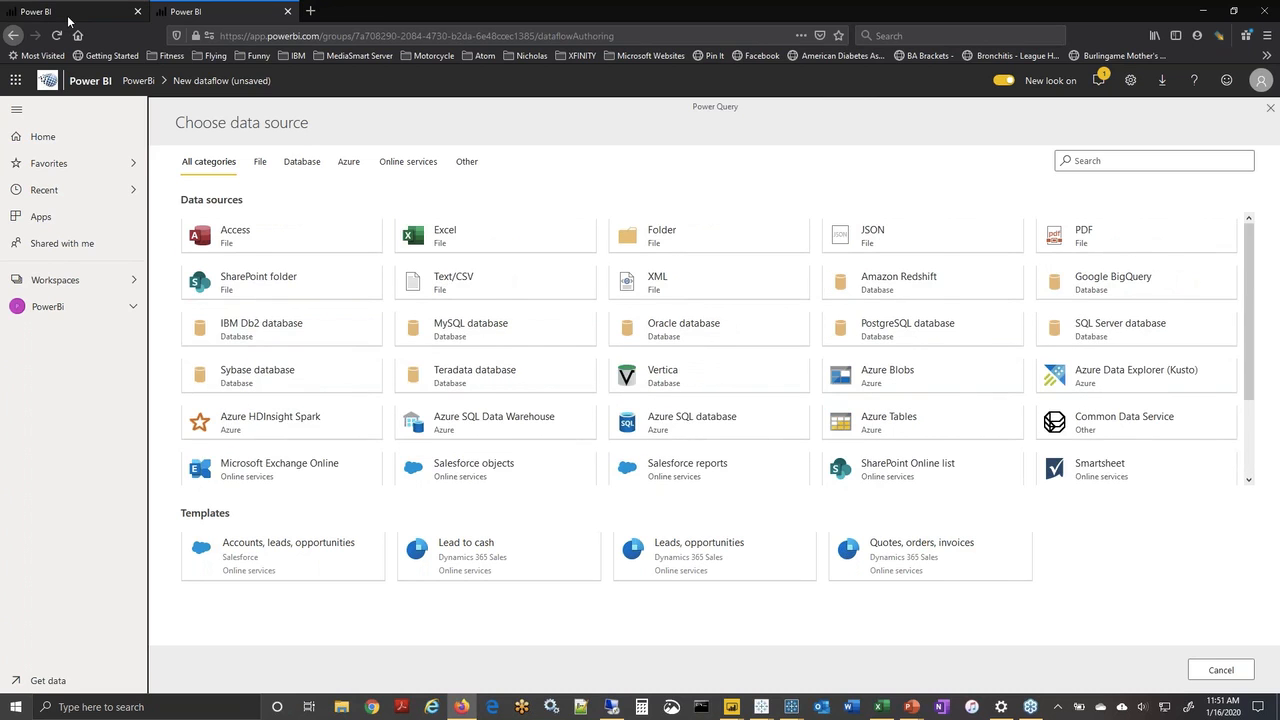
Examine the table transformations and the Renamed columns step of the Equipment Supplier Excel dataflow, and return to the PowerPoint slide show.
left_click(68, 20)
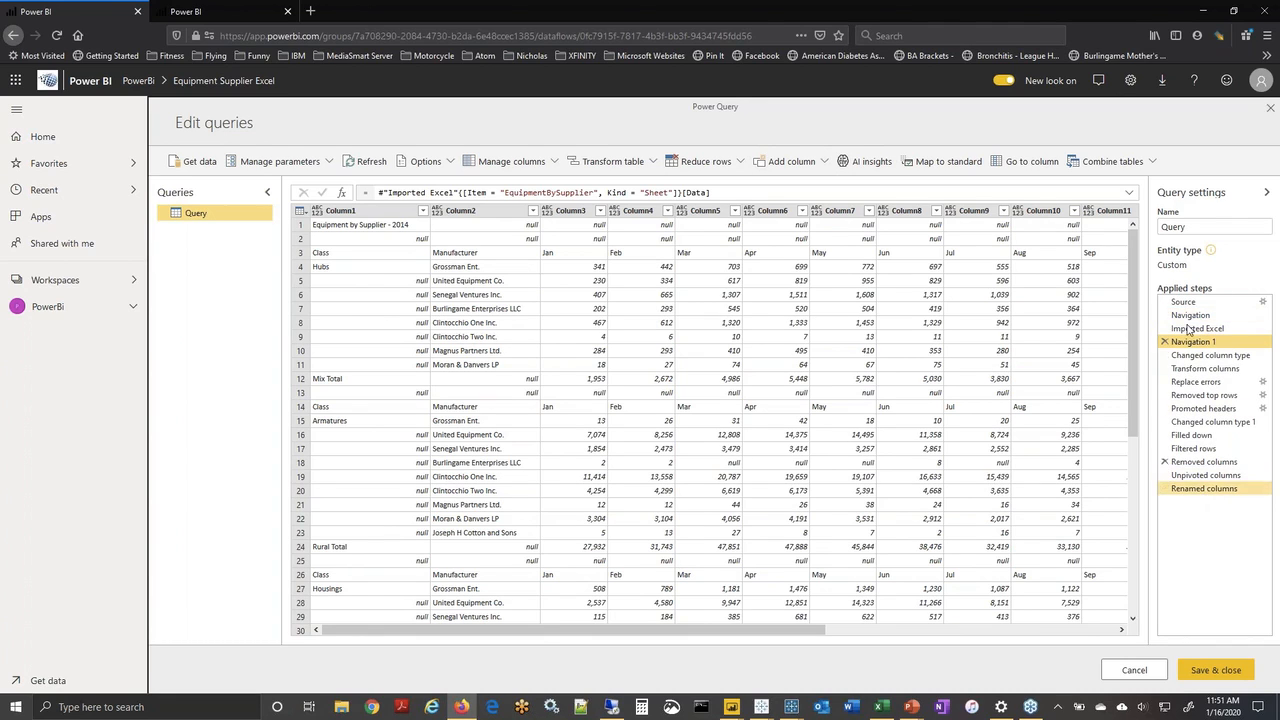
left_click(530, 161)
left_click(643, 161)
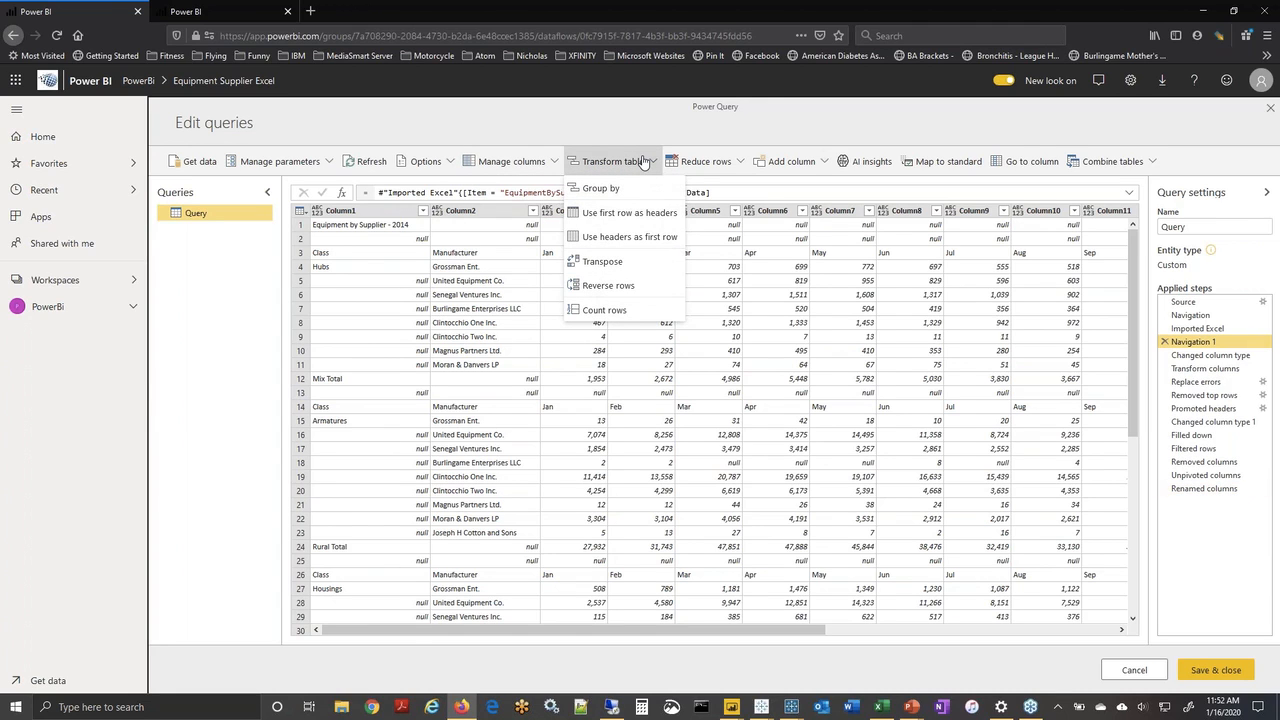
left_click(248, 287)
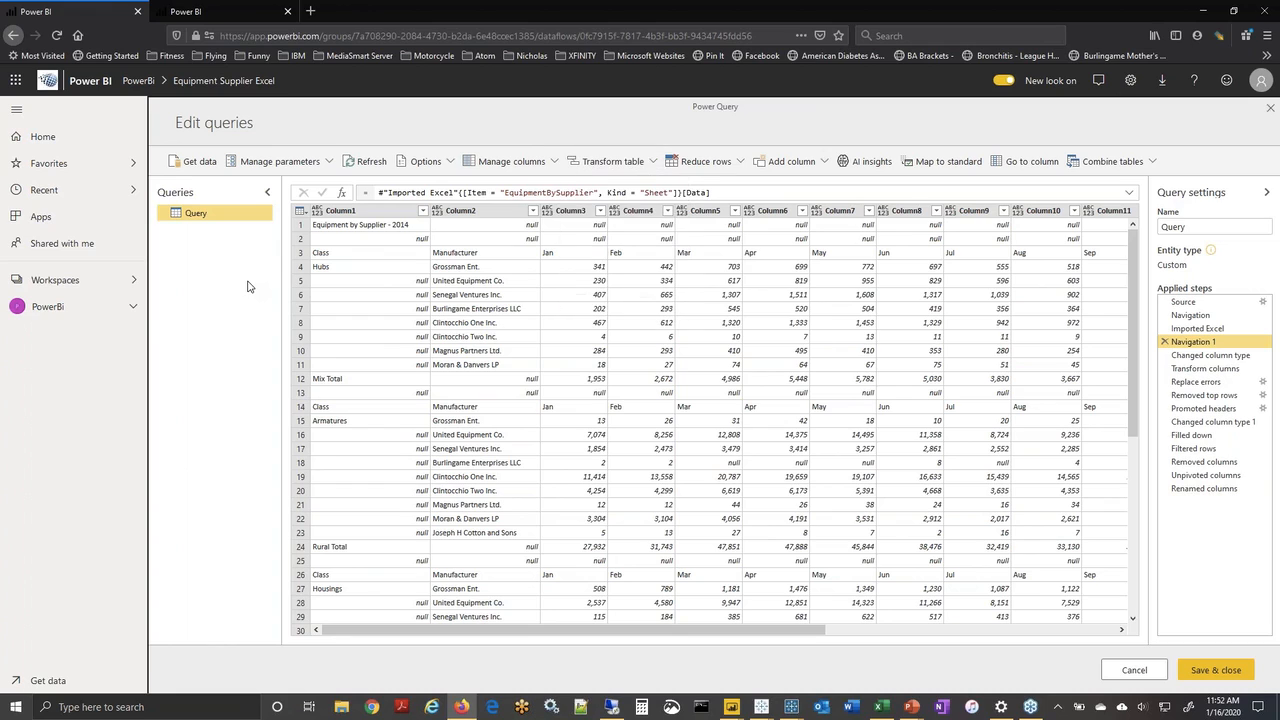
left_click(1192, 490)
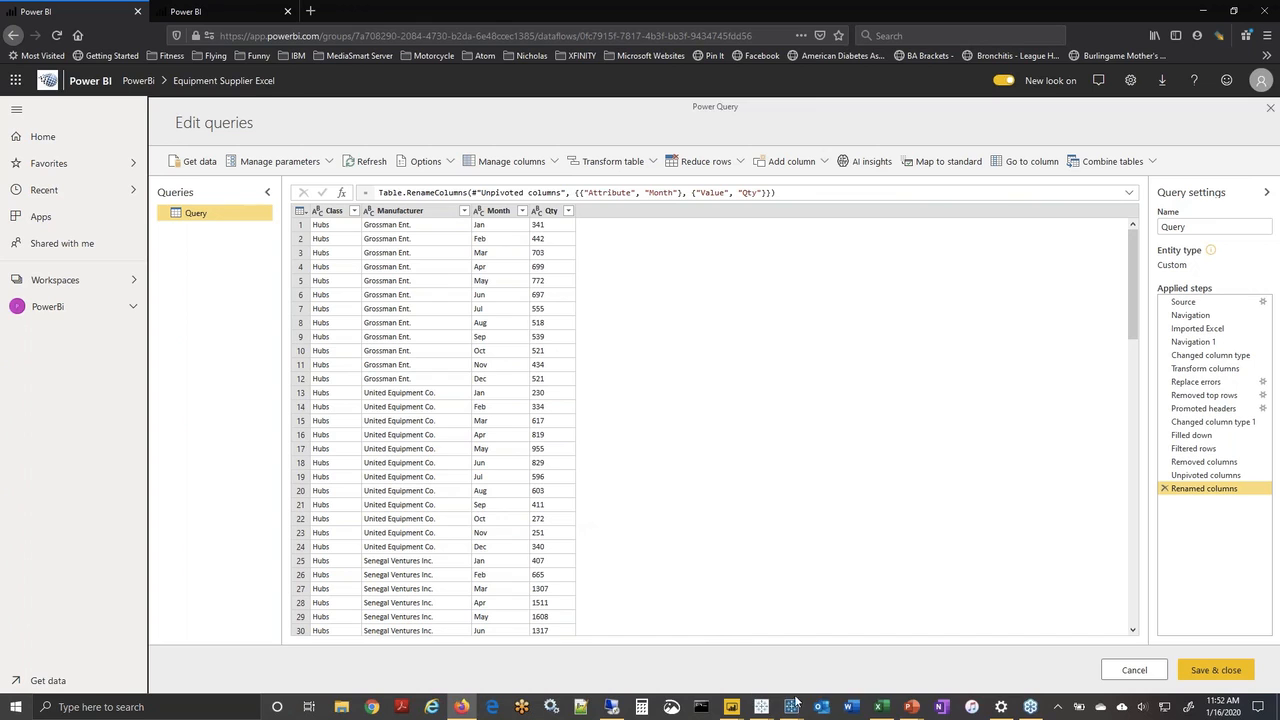
mouse_move(918, 711)
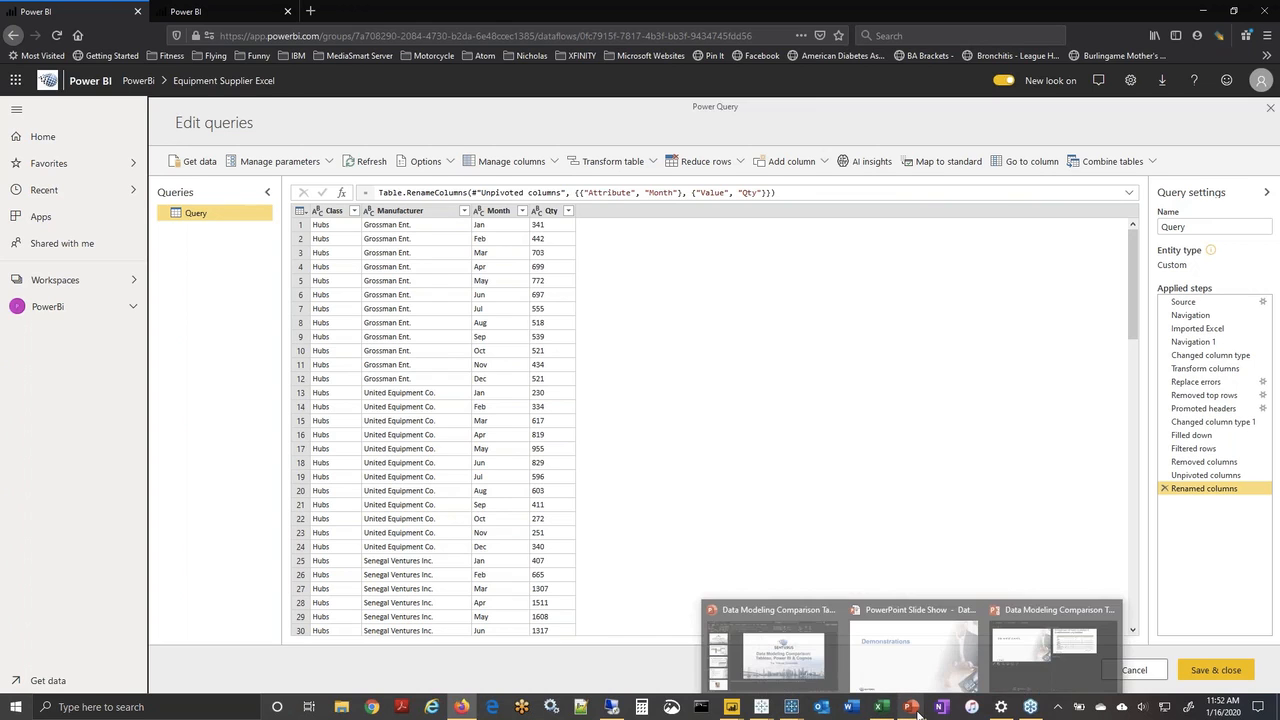
left_click(913, 650)
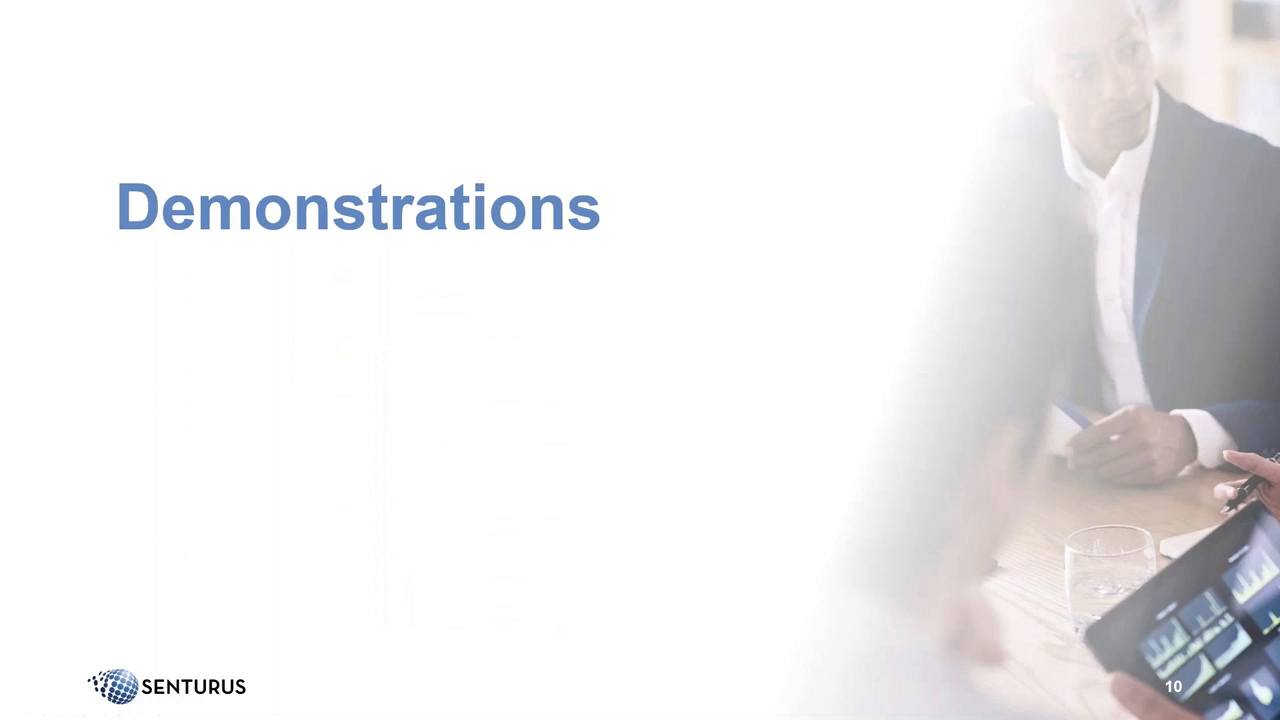